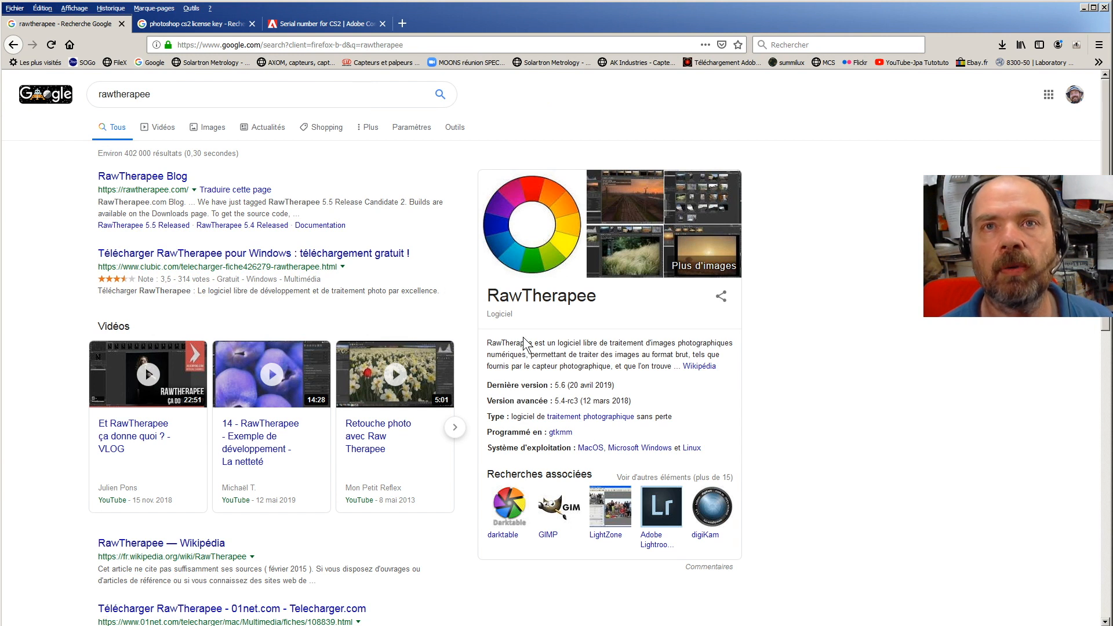
Open the RawTherapee Blog search result in a separate browser tab and bring that page into view
{"action": "left_click_drag", "start_coordinate": [486, 296], "coordinate": [596, 298]}
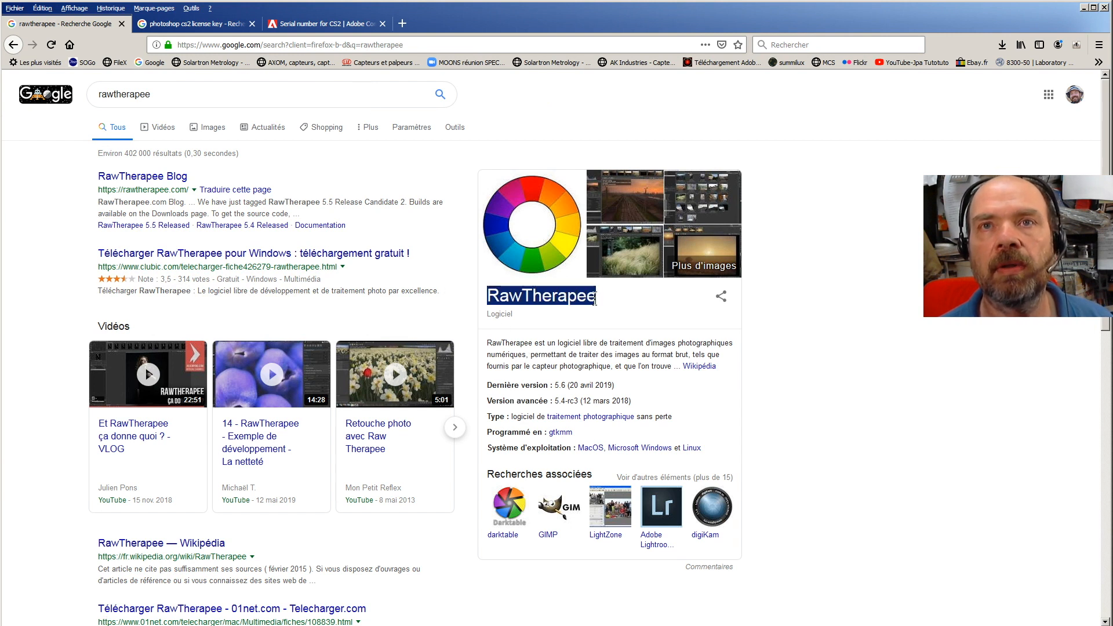
{"action": "middle_click", "coordinate": [149, 177]}
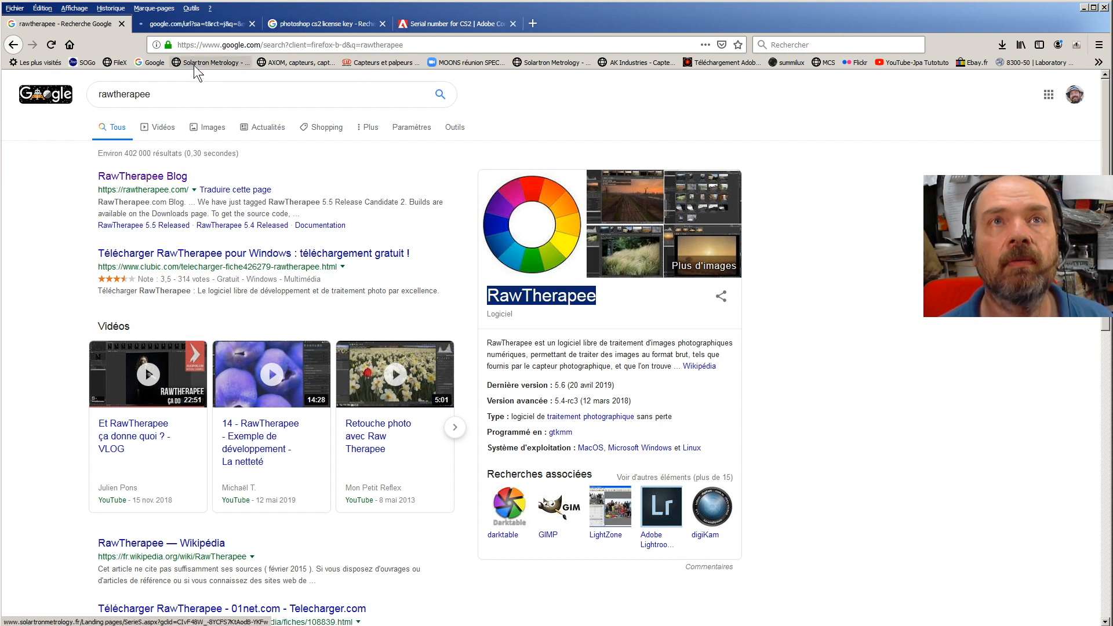
{"action": "left_click", "coordinate": [194, 25]}
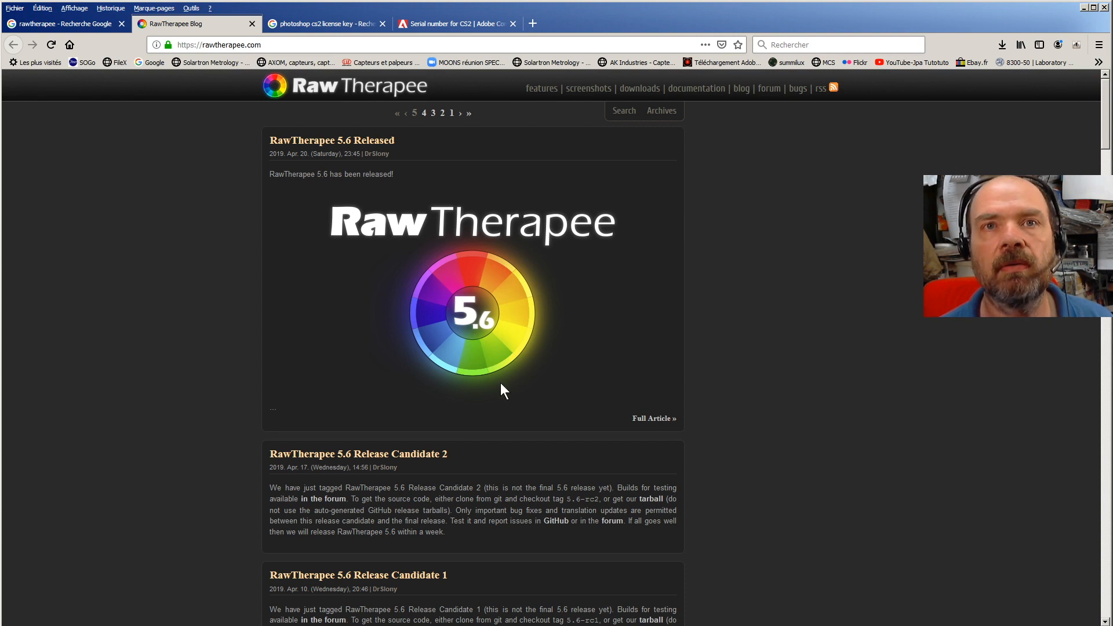
Look through the release announcements on the RawTherapee blog and return to the RawTherapee 5.6 post
{"action": "scroll", "coordinate": [499, 382], "scroll_direction": "down", "scroll_amount": 6}
{"action": "scroll", "coordinate": [499, 383], "scroll_direction": "down", "scroll_amount": 4}
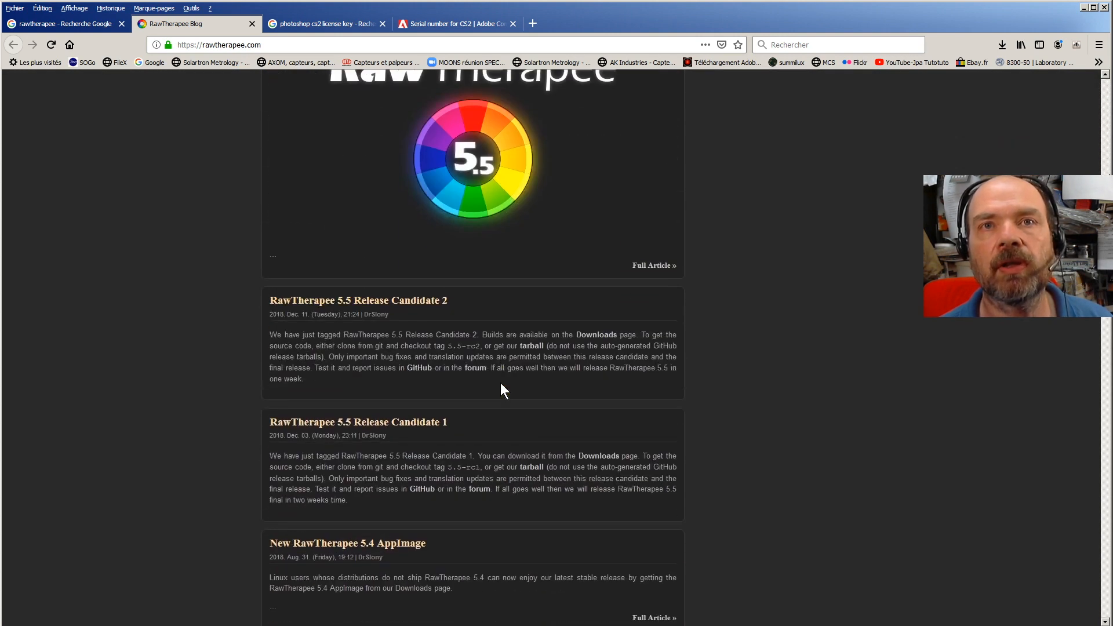
{"action": "scroll", "coordinate": [499, 382], "scroll_direction": "down", "scroll_amount": 4}
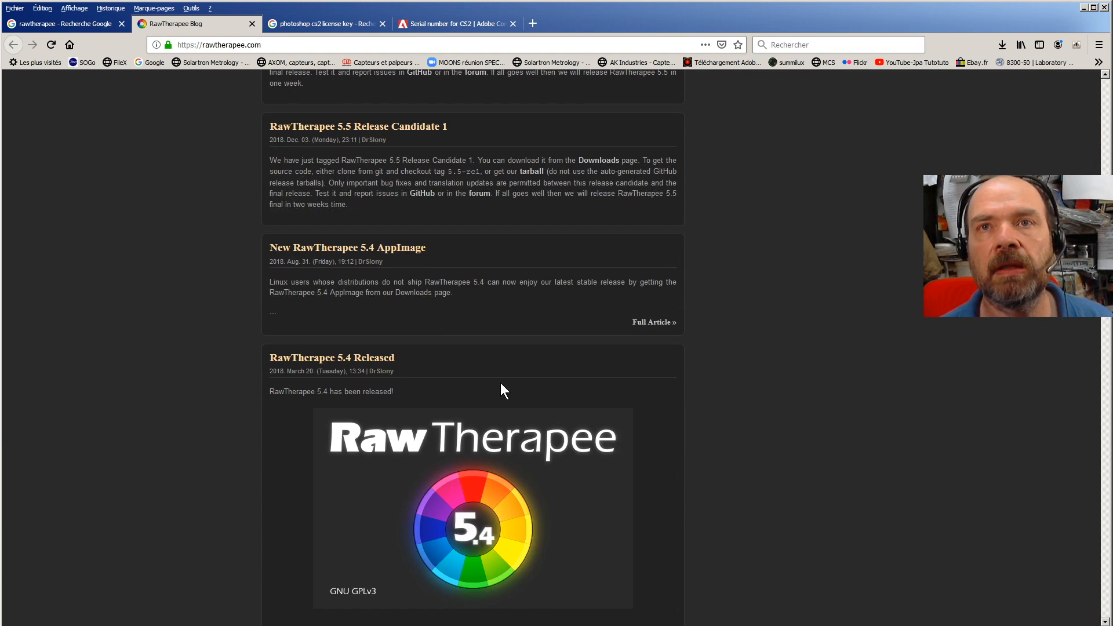
{"action": "scroll", "coordinate": [500, 382], "scroll_direction": "down", "scroll_amount": 1}
{"action": "scroll", "coordinate": [499, 383], "scroll_direction": "down", "scroll_amount": 3}
{"action": "scroll", "coordinate": [501, 384], "scroll_direction": "down", "scroll_amount": 15}
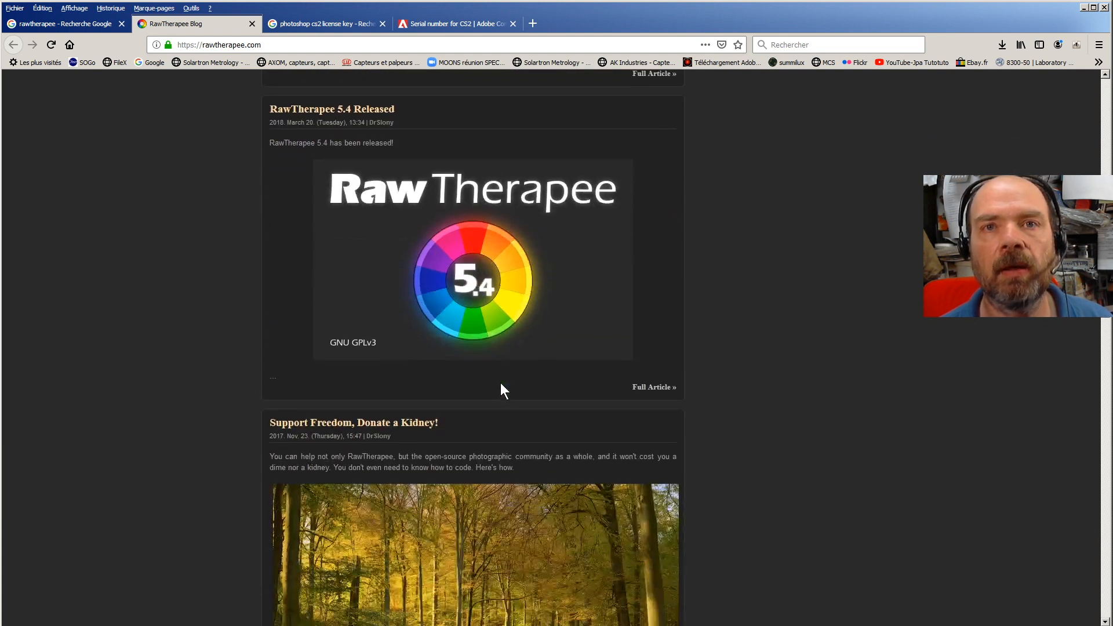
{"action": "scroll", "coordinate": [500, 382], "scroll_direction": "down", "scroll_amount": 13}
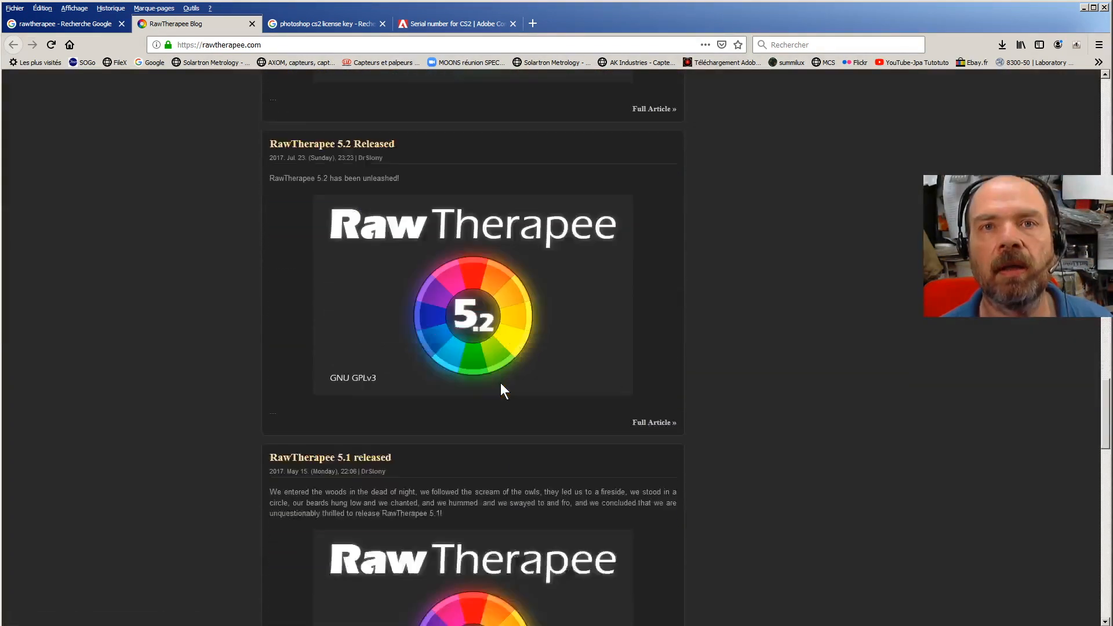
{"action": "scroll", "coordinate": [500, 383], "scroll_direction": "down", "scroll_amount": 5}
{"action": "scroll", "coordinate": [500, 383], "scroll_direction": "up", "scroll_amount": 20}
{"action": "scroll", "coordinate": [500, 384], "scroll_direction": "up", "scroll_amount": 15}
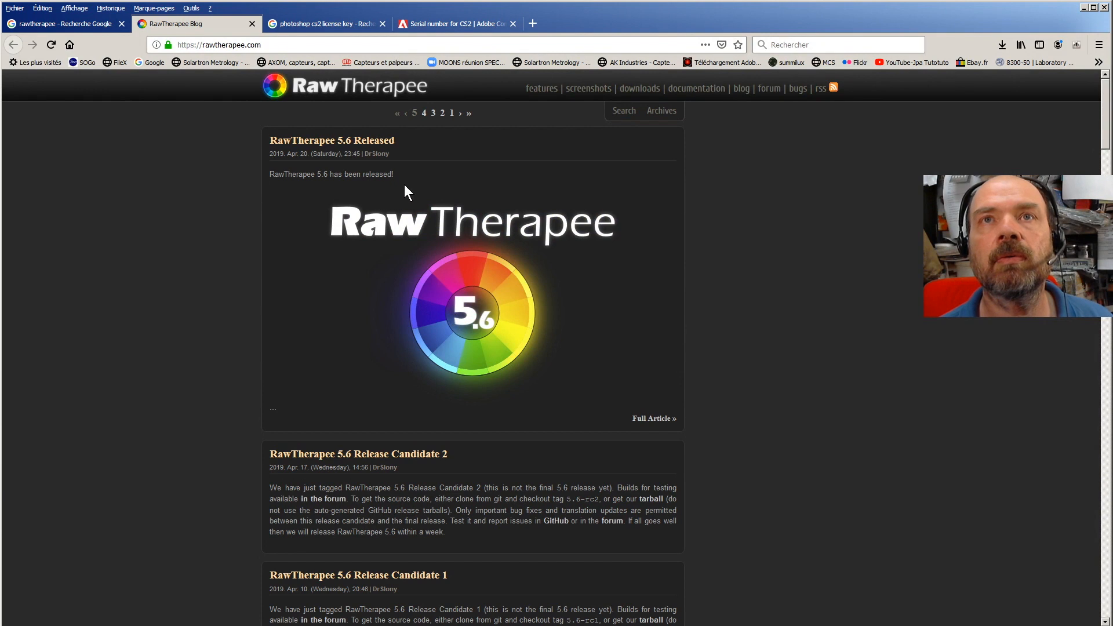
Visit the RawTherapee features and downloads pages, highlighting the RT 5.6 Windows, RT 5.6 macOS and RT 5.5 Linux builds
{"action": "left_click", "coordinate": [537, 91]}
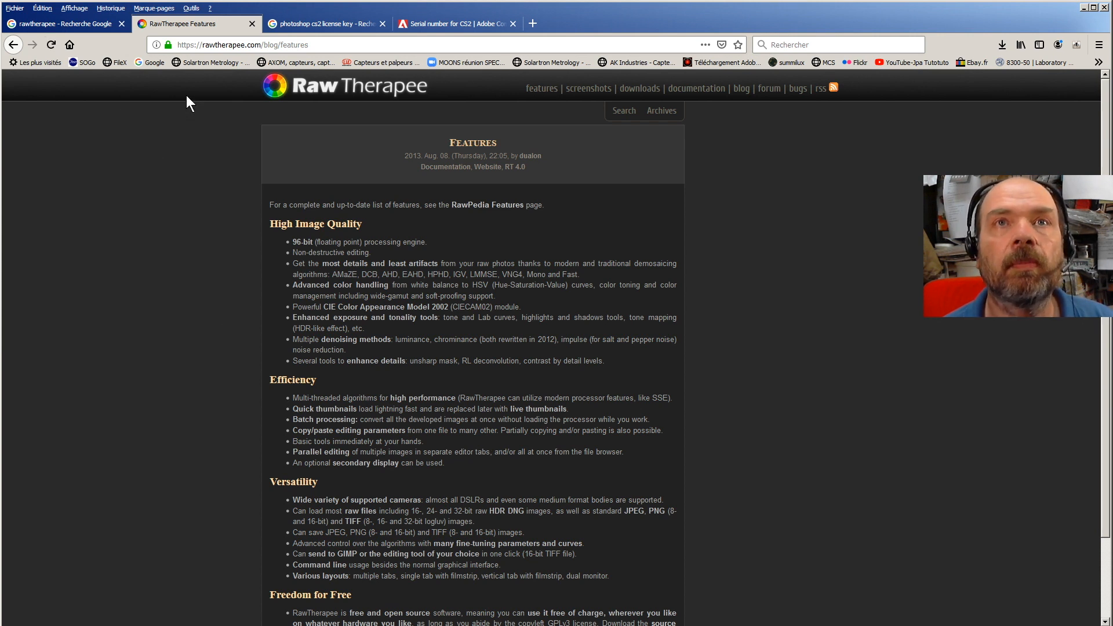
{"action": "left_click", "coordinate": [640, 89]}
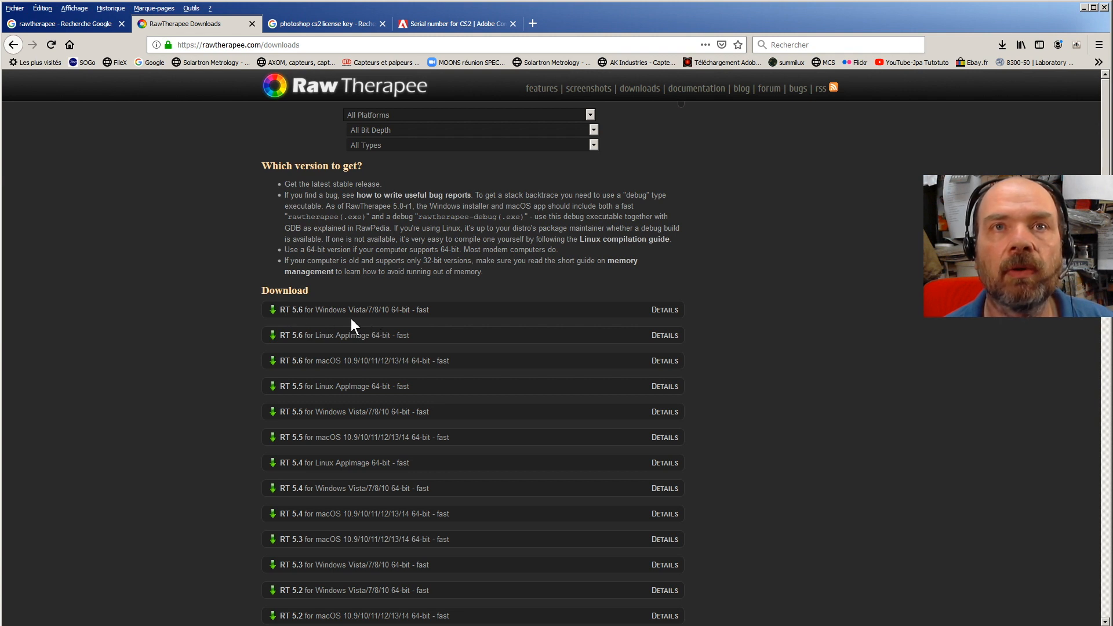
{"action": "left_click_drag", "start_coordinate": [315, 309], "coordinate": [429, 315]}
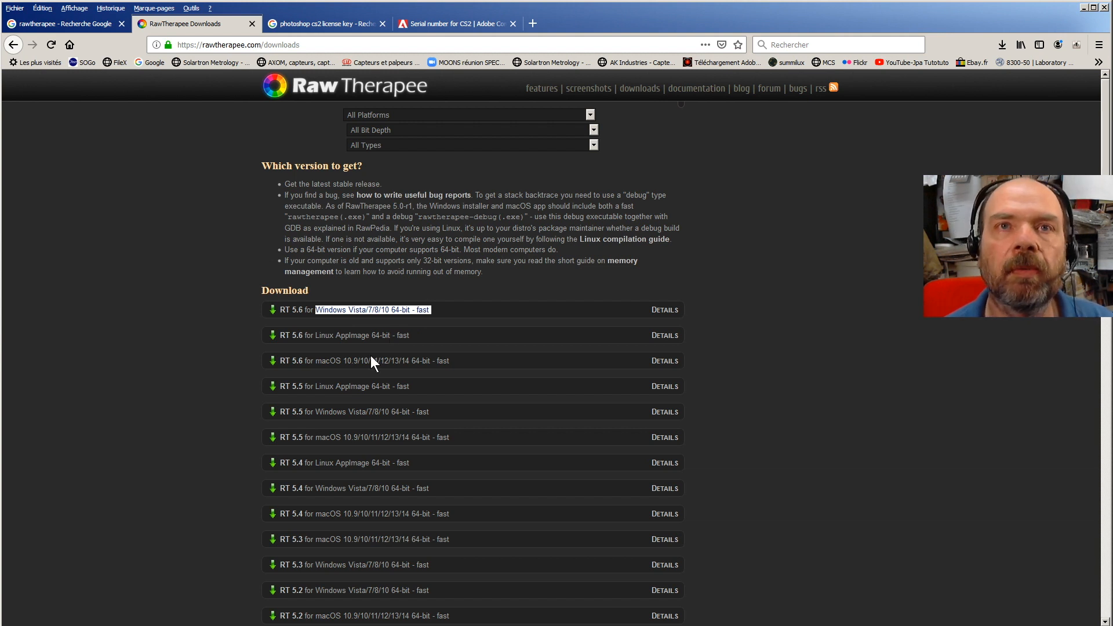
{"action": "left_click_drag", "start_coordinate": [452, 360], "coordinate": [273, 363]}
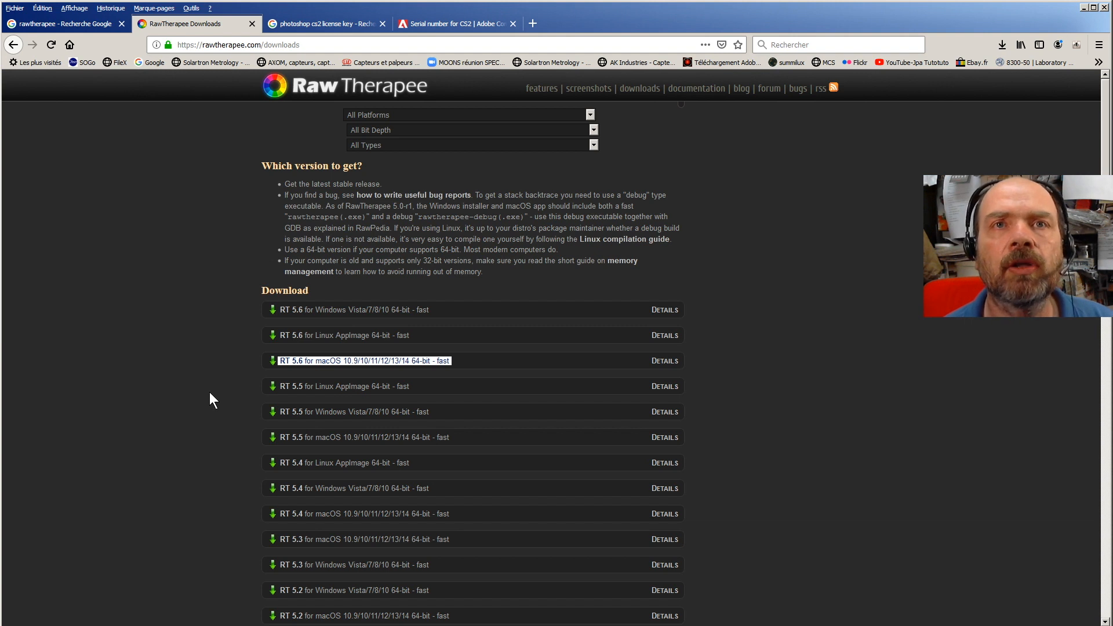
{"action": "left_click_drag", "start_coordinate": [425, 388], "coordinate": [282, 389]}
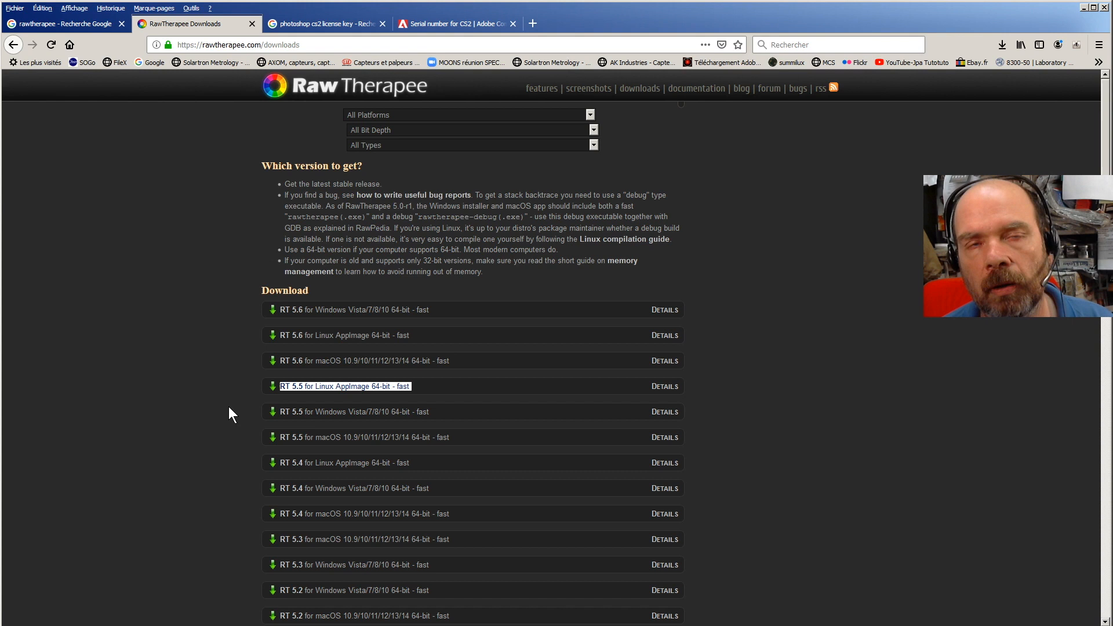
{"action": "left_click", "coordinate": [205, 396]}
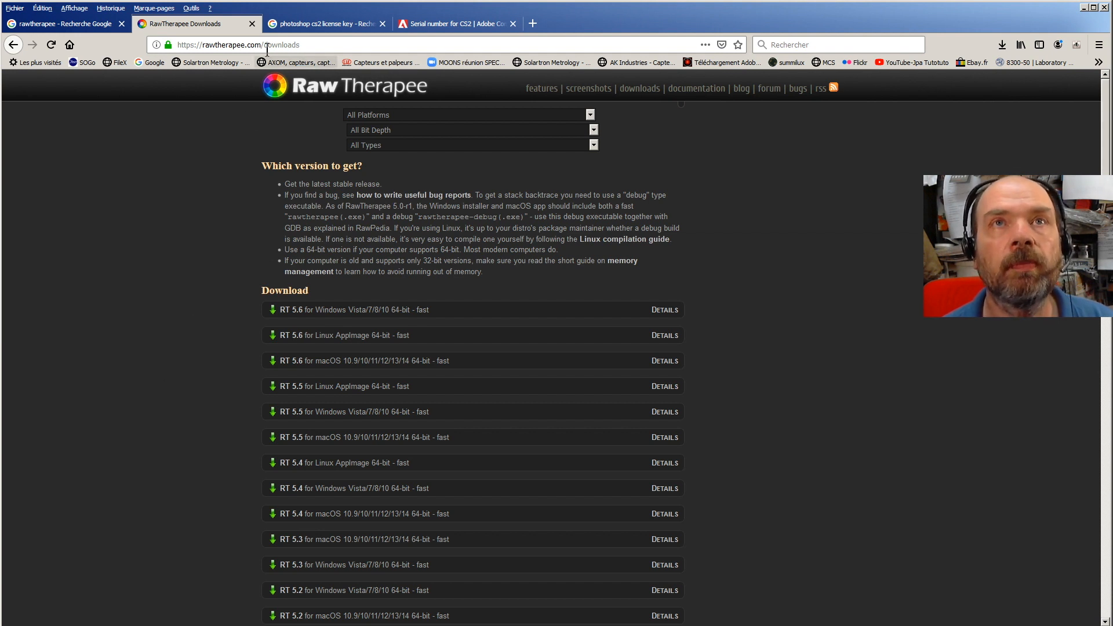
Check the Photoshop CS2 license key search results and examine the Adobe forum thread about CS2 downloads and serial numbers
{"action": "left_click", "coordinate": [279, 25]}
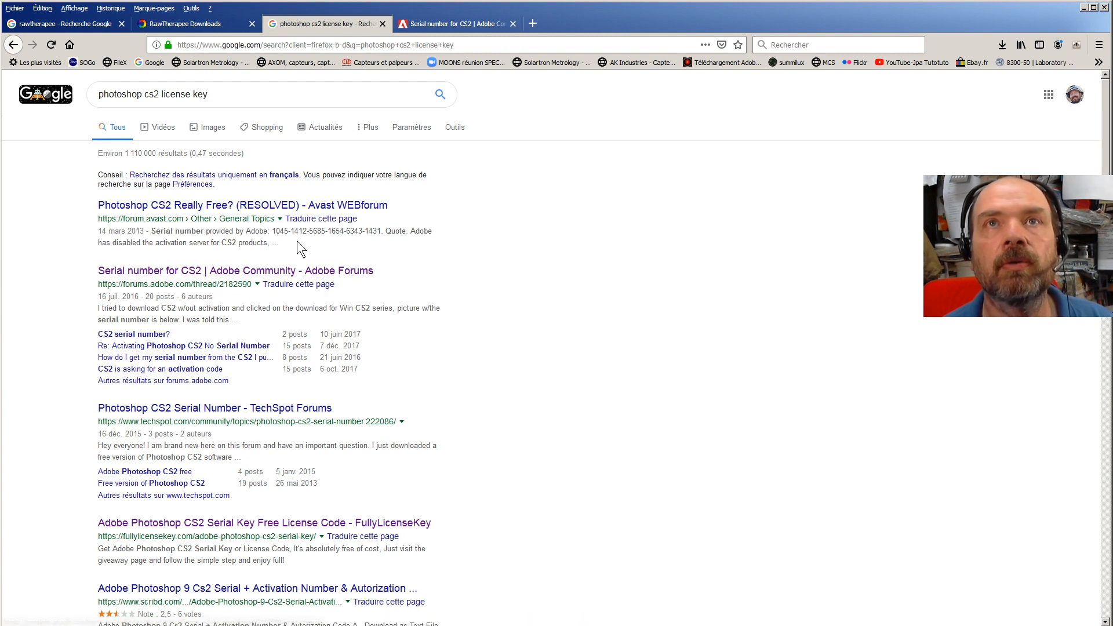
{"action": "left_click", "coordinate": [453, 21]}
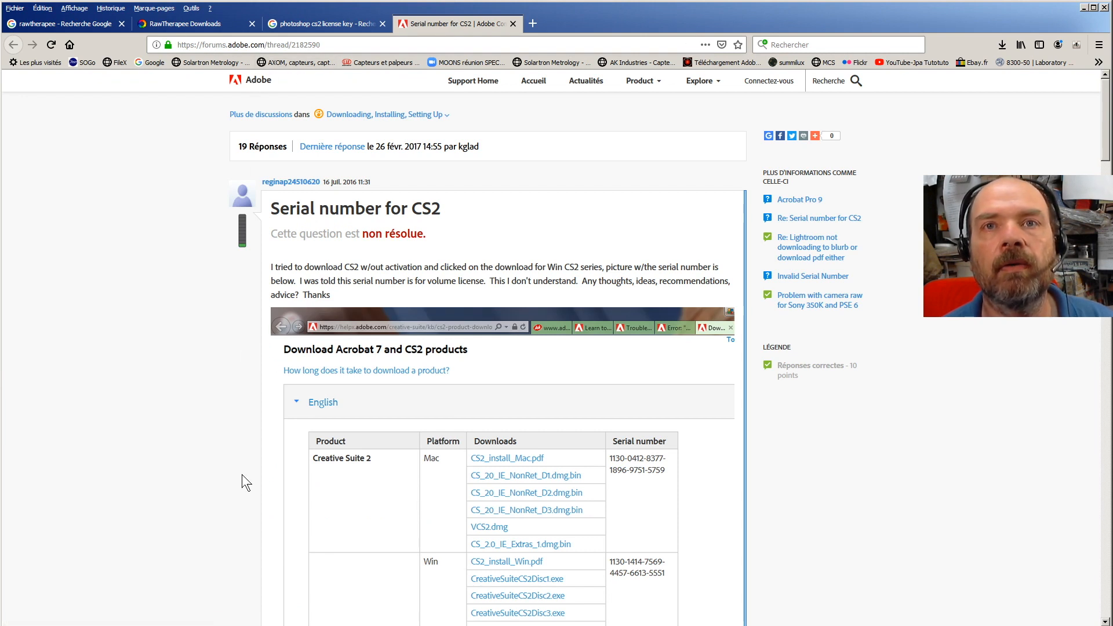
{"action": "scroll", "coordinate": [242, 482], "scroll_direction": "down", "scroll_amount": 2}
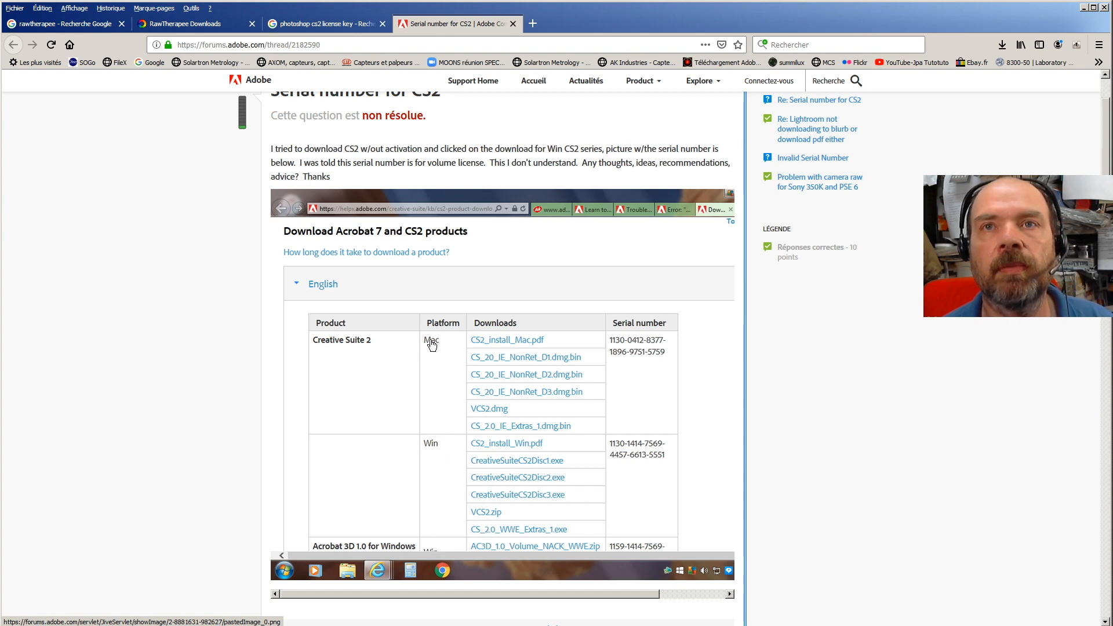
{"action": "scroll", "coordinate": [526, 504], "scroll_direction": "down", "scroll_amount": 2}
{"action": "scroll", "coordinate": [525, 505], "scroll_direction": "up", "scroll_amount": 3}
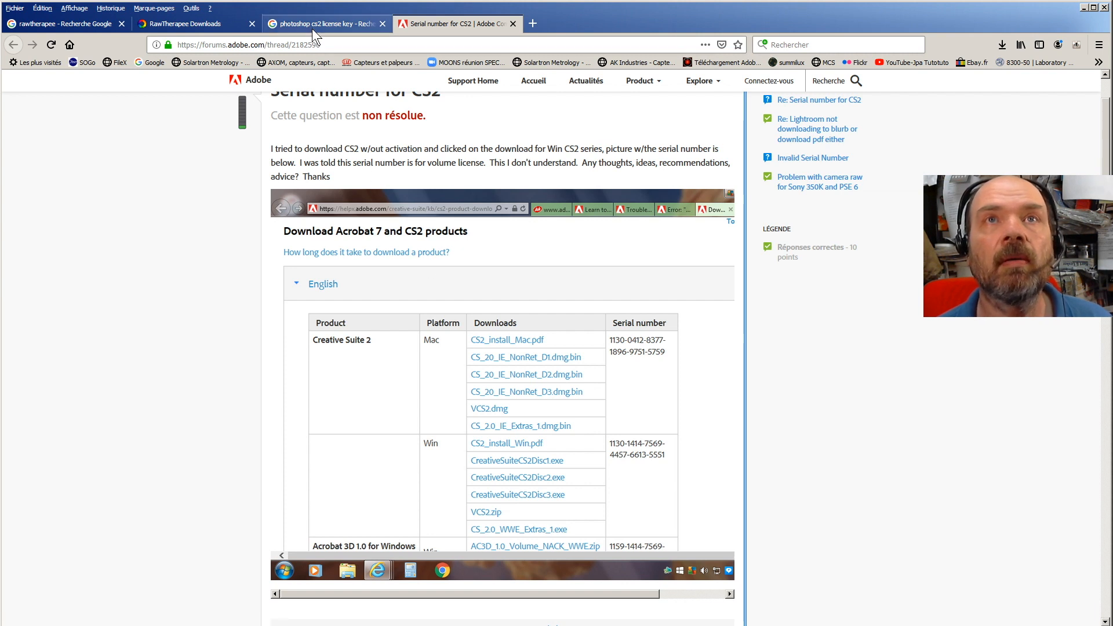
{"action": "scroll", "coordinate": [374, 232], "scroll_direction": "up", "scroll_amount": 3}
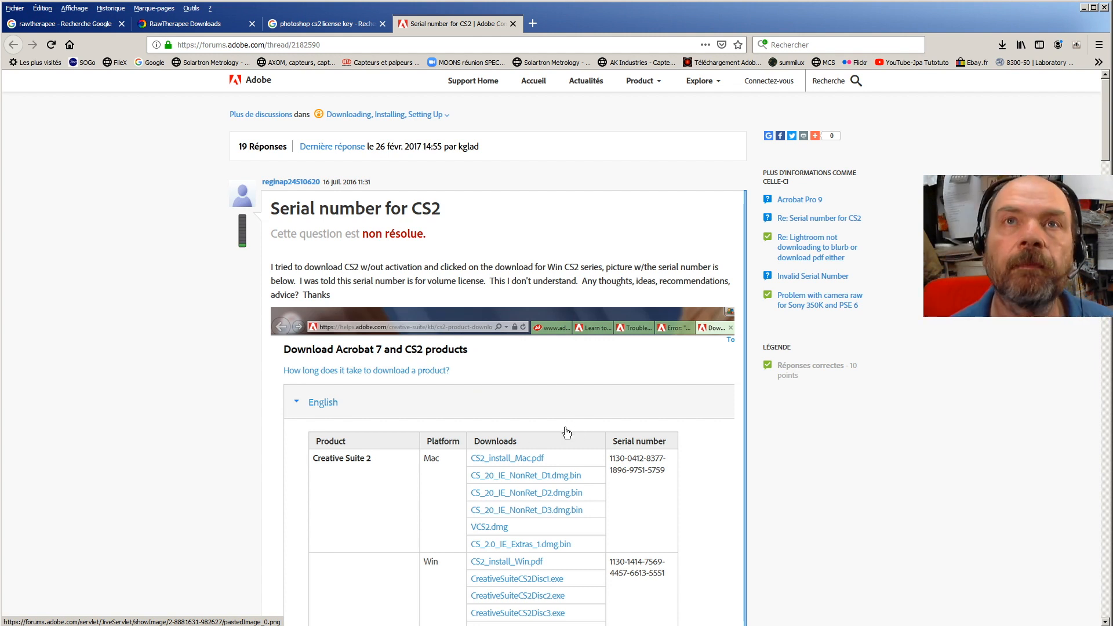
Minimize the browser, switch to Windows Explorer and open the personal photo folder on DATAPART1 (D:)
{"action": "left_click", "coordinate": [1082, 9]}
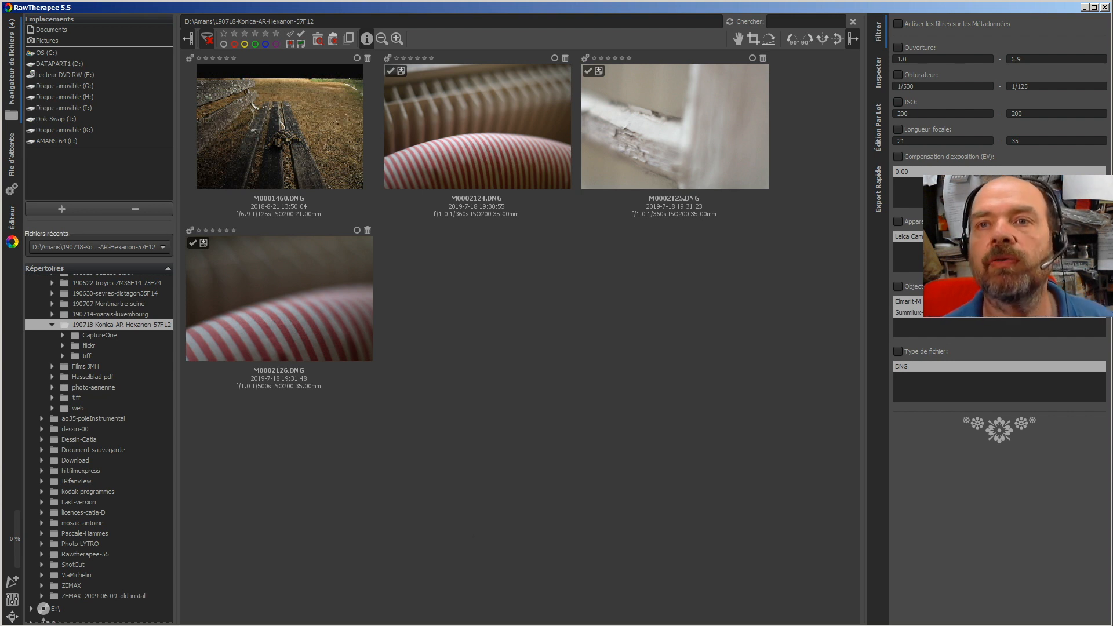
{"action": "key", "text": "alt+Tab"}
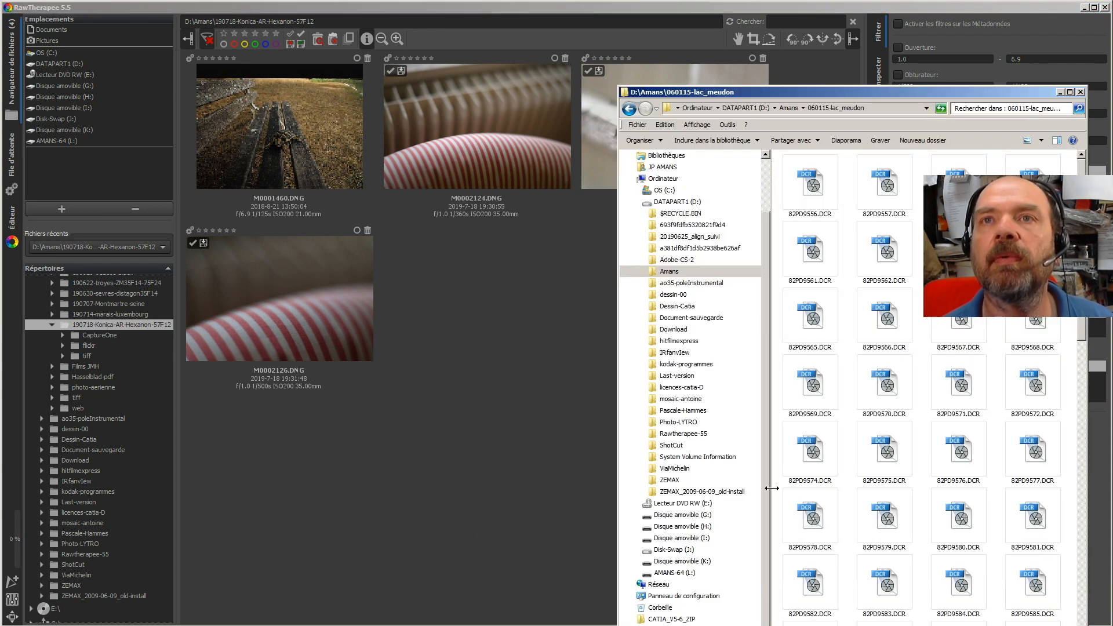
{"action": "left_click", "coordinate": [659, 157]}
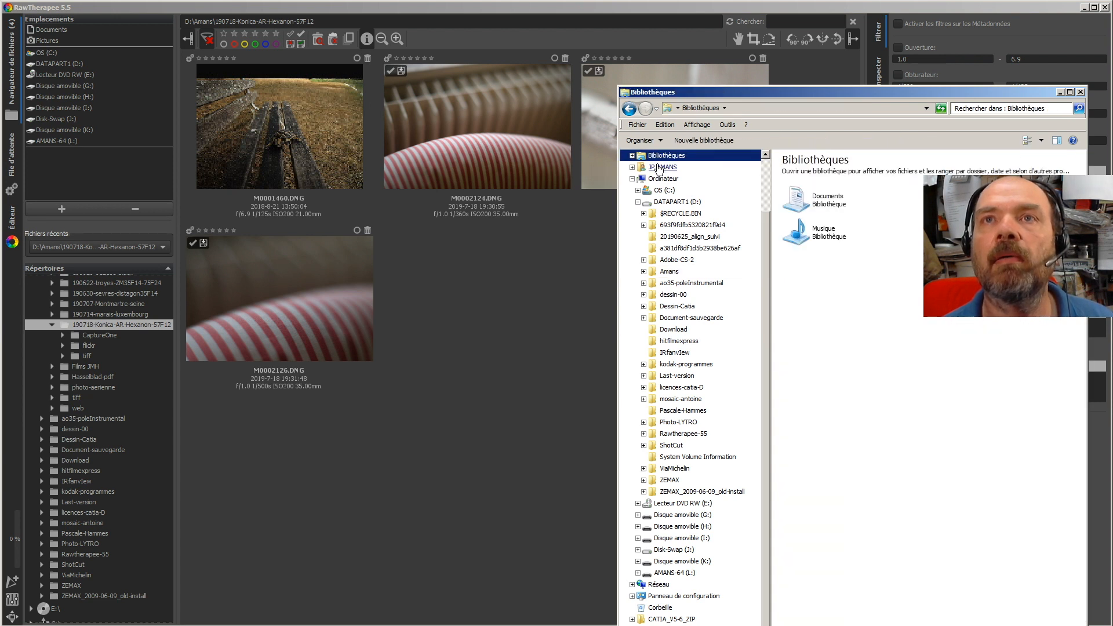
{"action": "left_click", "coordinate": [659, 167]}
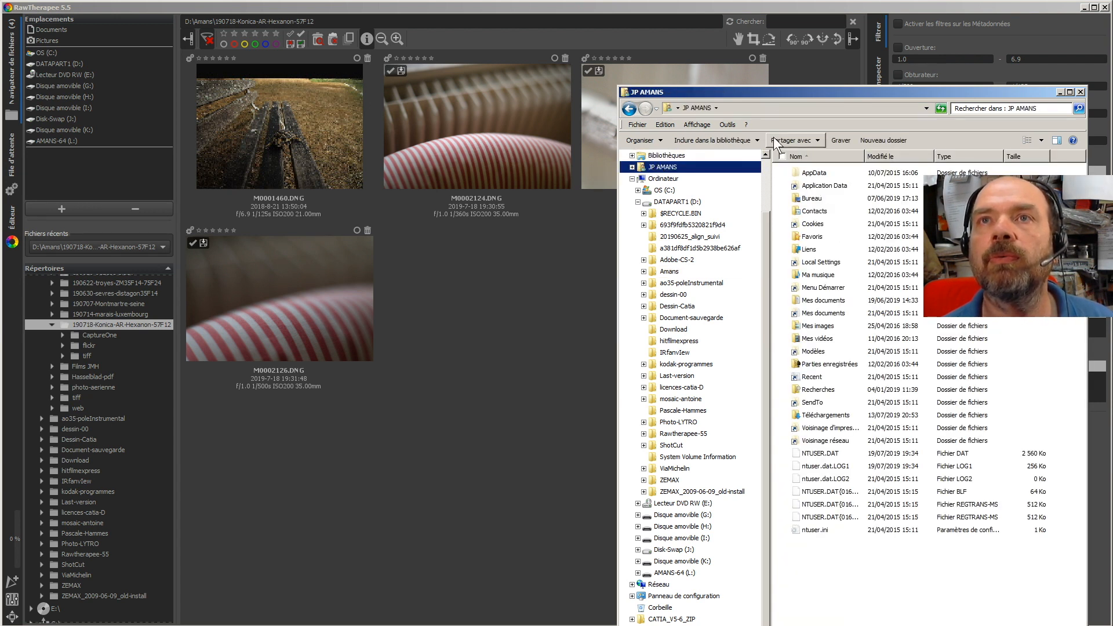
{"action": "left_click", "coordinate": [672, 181]}
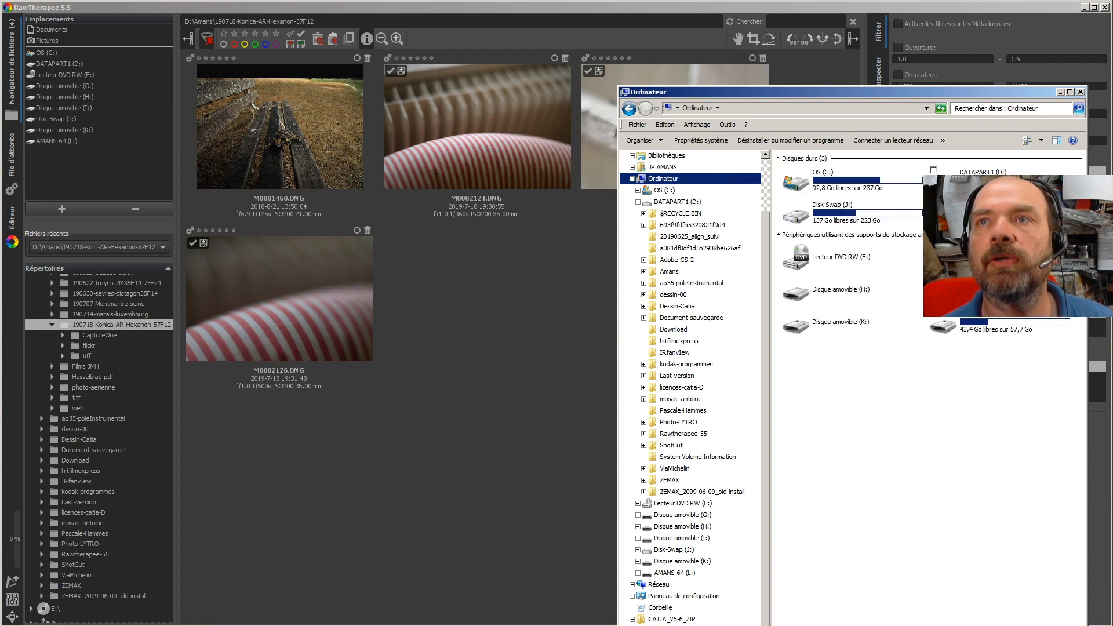
{"action": "left_click", "coordinate": [674, 203]}
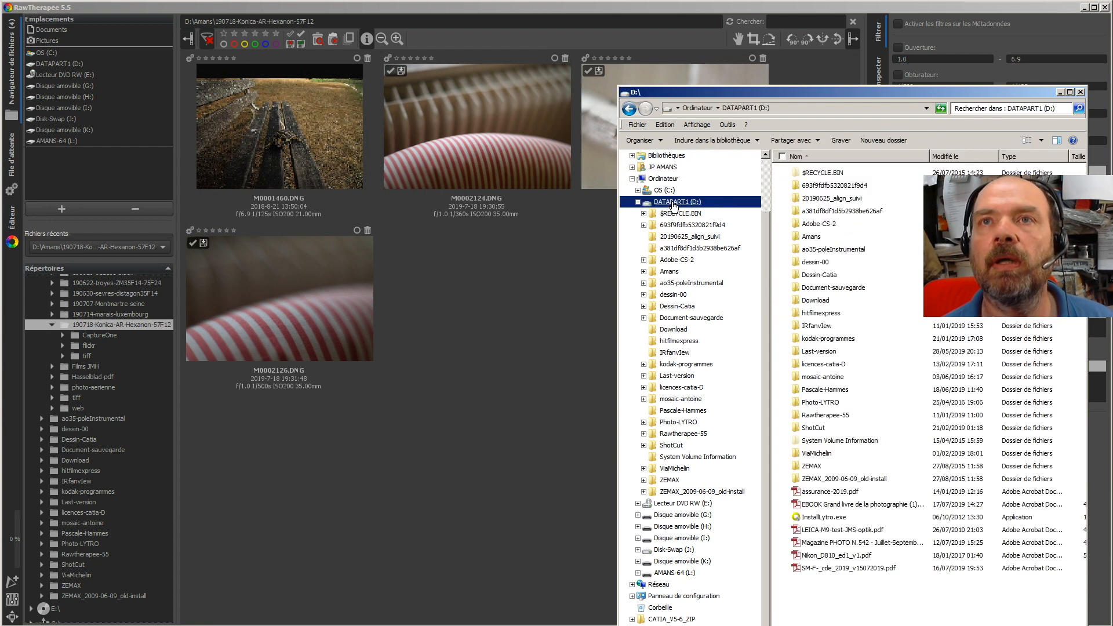
{"action": "double_click", "coordinate": [808, 237]}
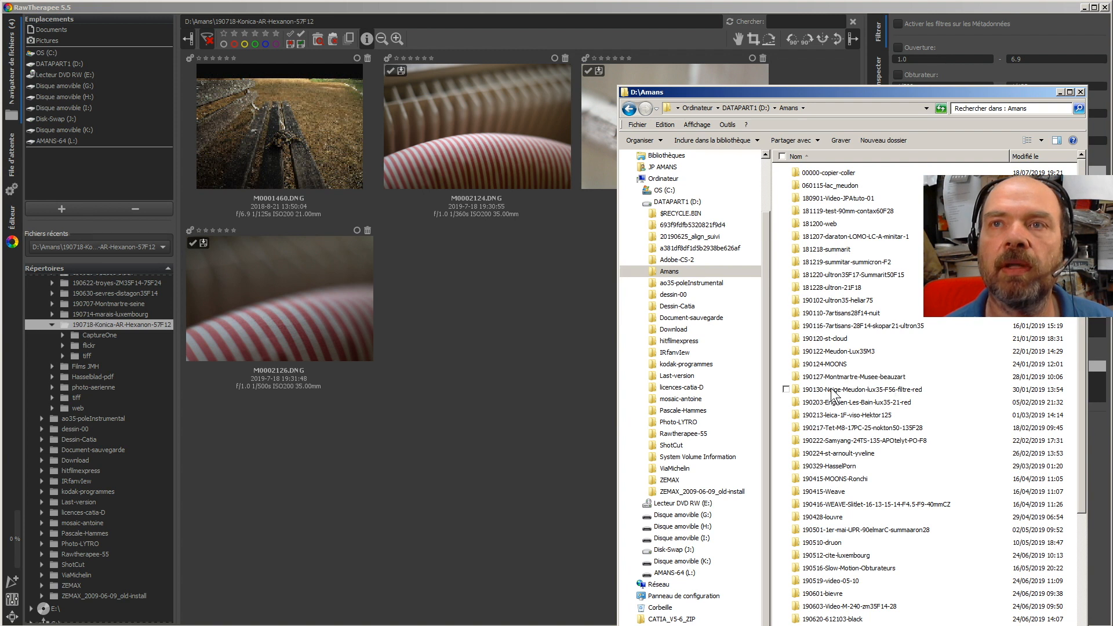
{"action": "left_click", "coordinate": [930, 388]}
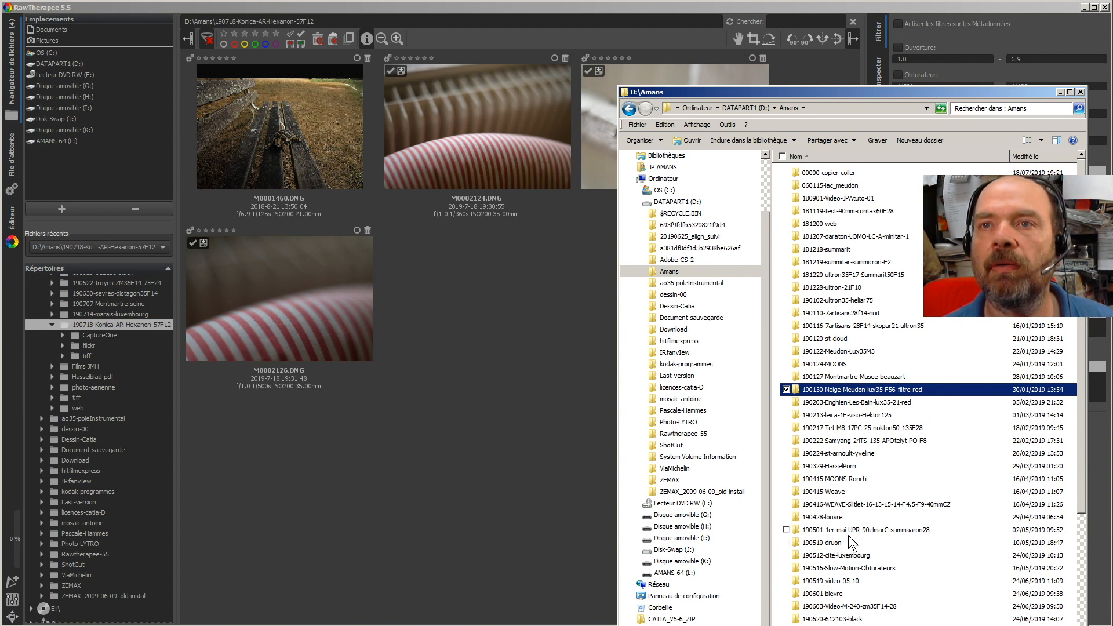
{"action": "left_click", "coordinate": [812, 532]}
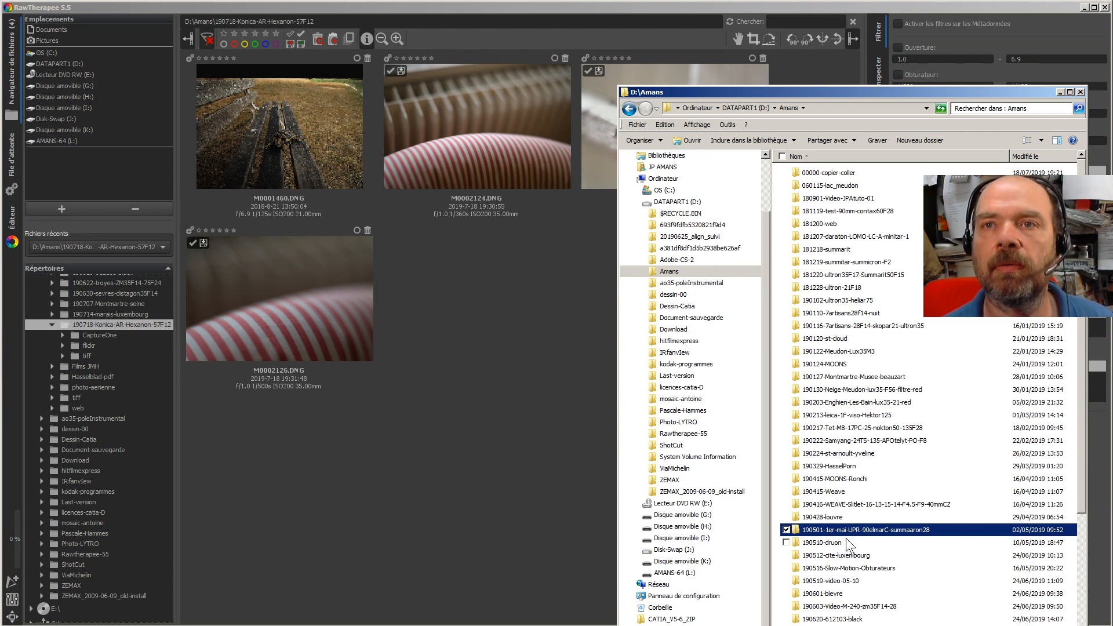
{"action": "double_click", "coordinate": [800, 534]}
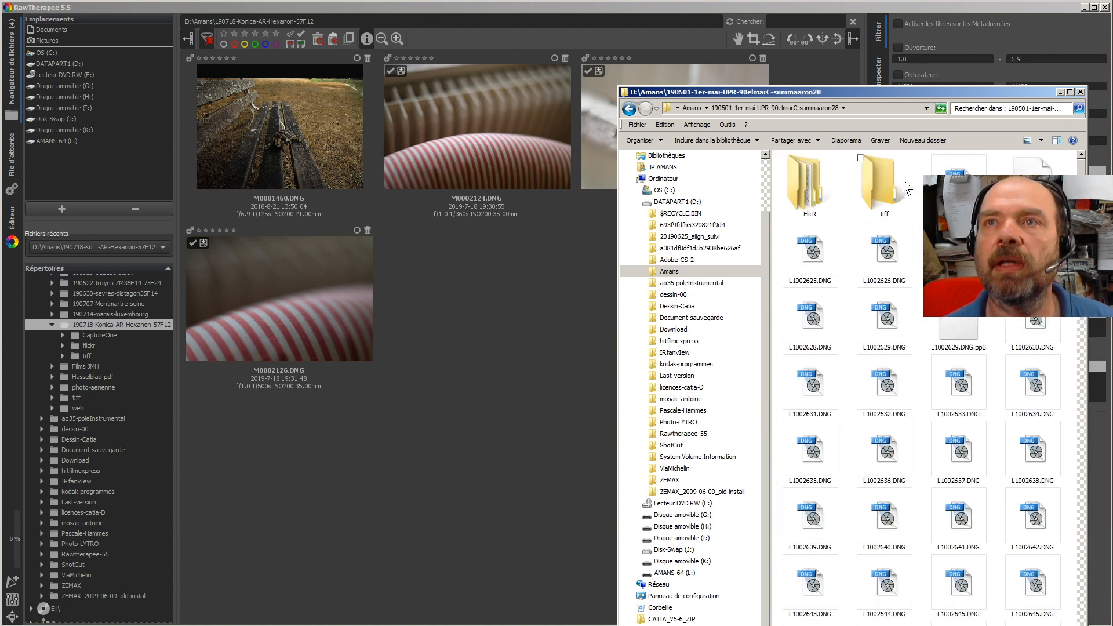
{"action": "left_click", "coordinate": [1040, 141]}
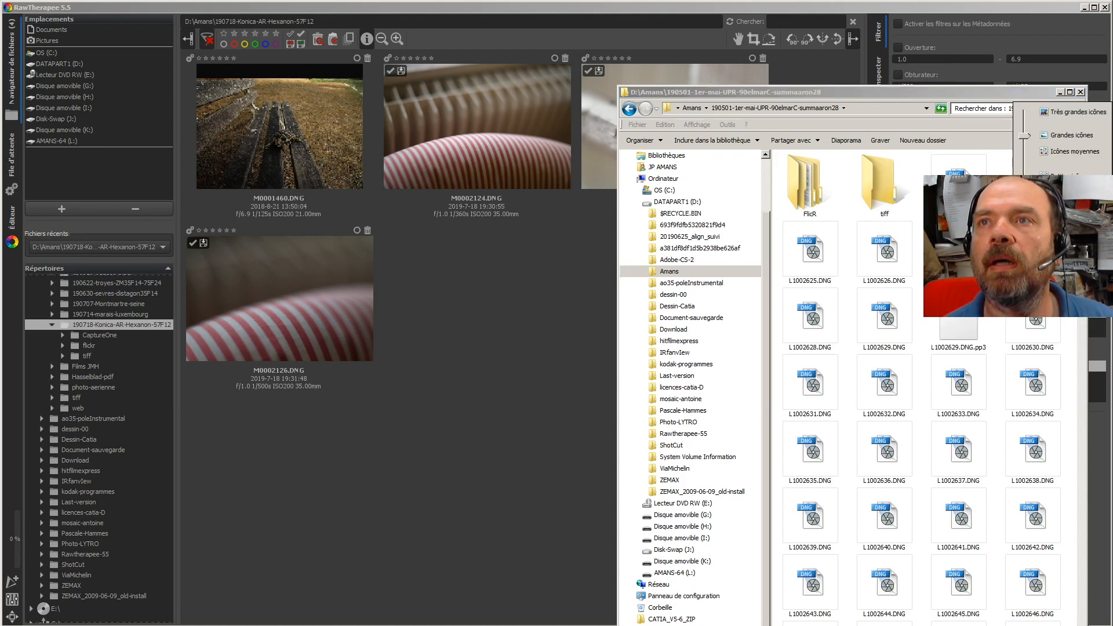
{"action": "left_click", "coordinate": [1056, 211]}
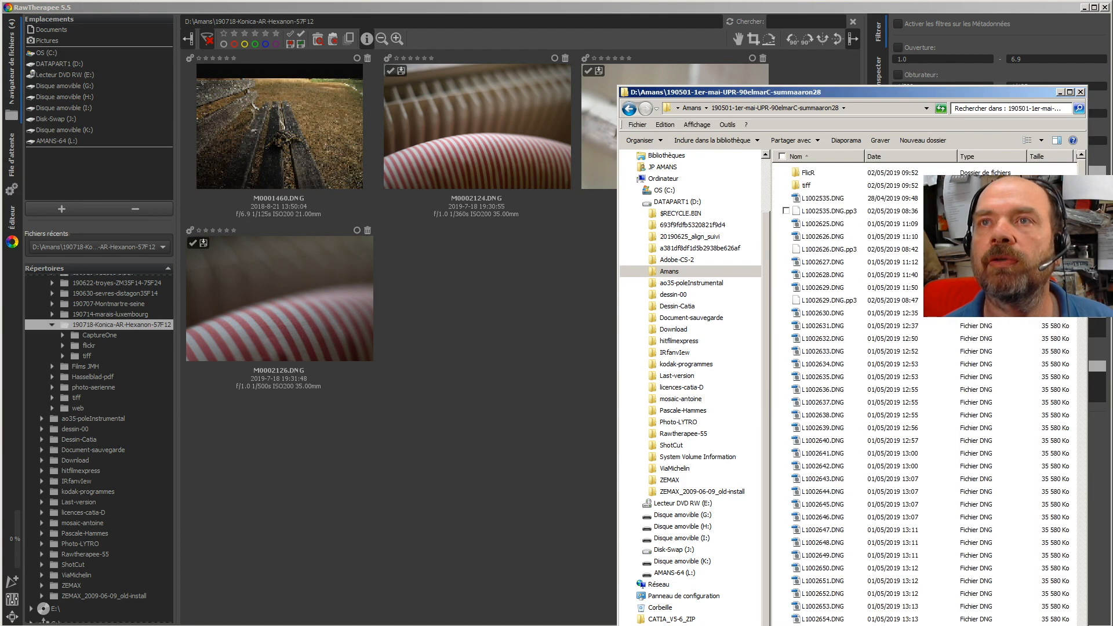
Point out the tiff and FlicR subfolders, and open the web folder inside FlicR
{"action": "left_click", "coordinate": [803, 187]}
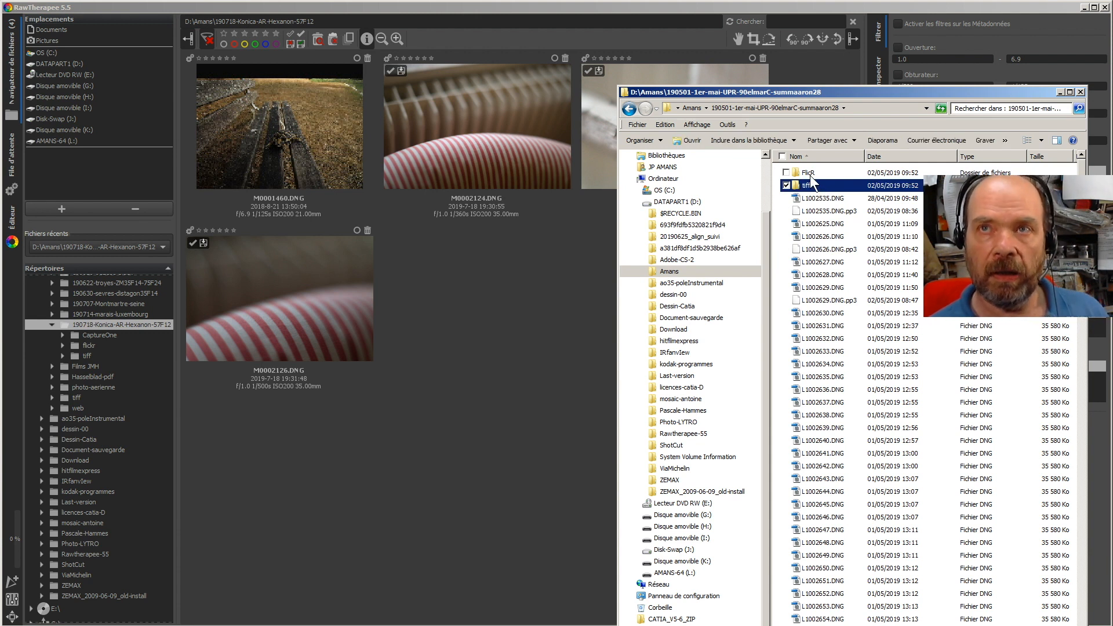
{"action": "left_click", "coordinate": [809, 175]}
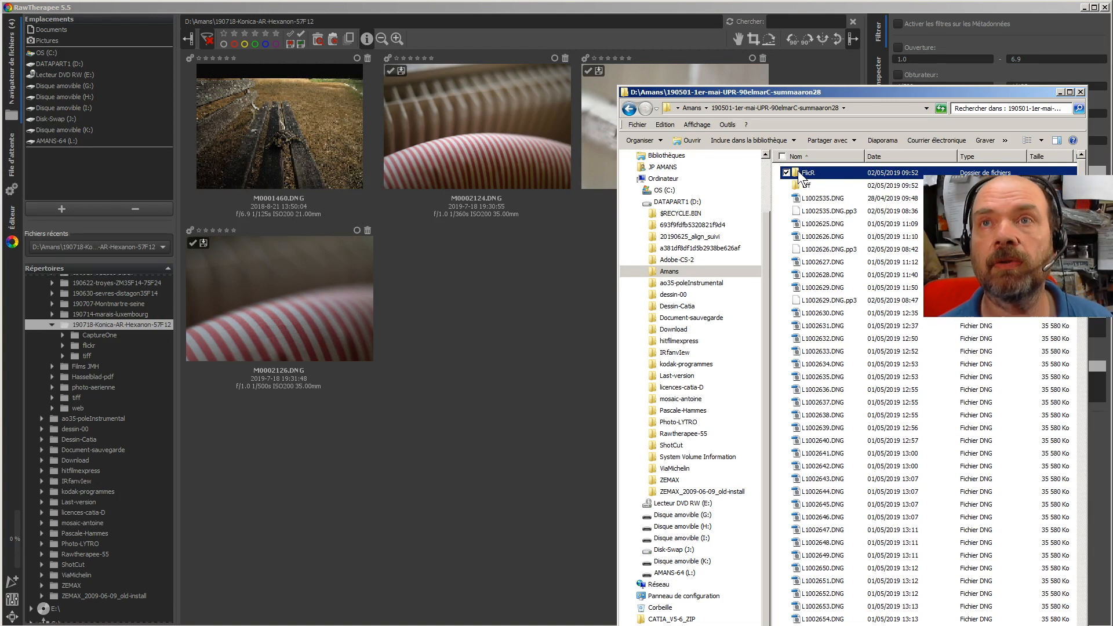
{"action": "double_click", "coordinate": [798, 172]}
{"action": "left_click", "coordinate": [798, 172]}
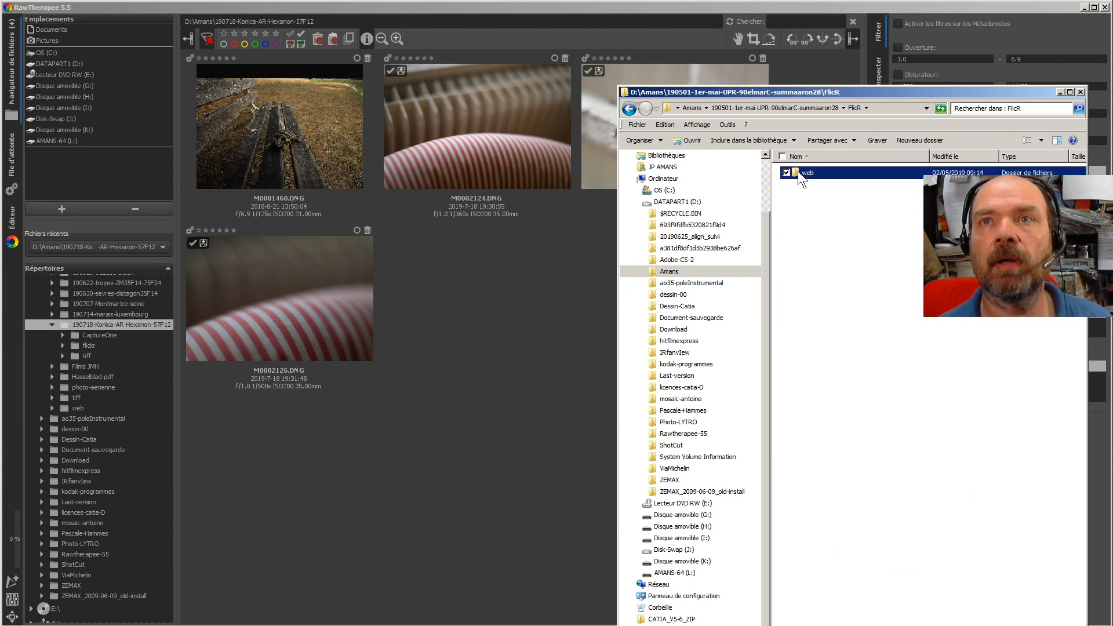
{"action": "double_click", "coordinate": [797, 171]}
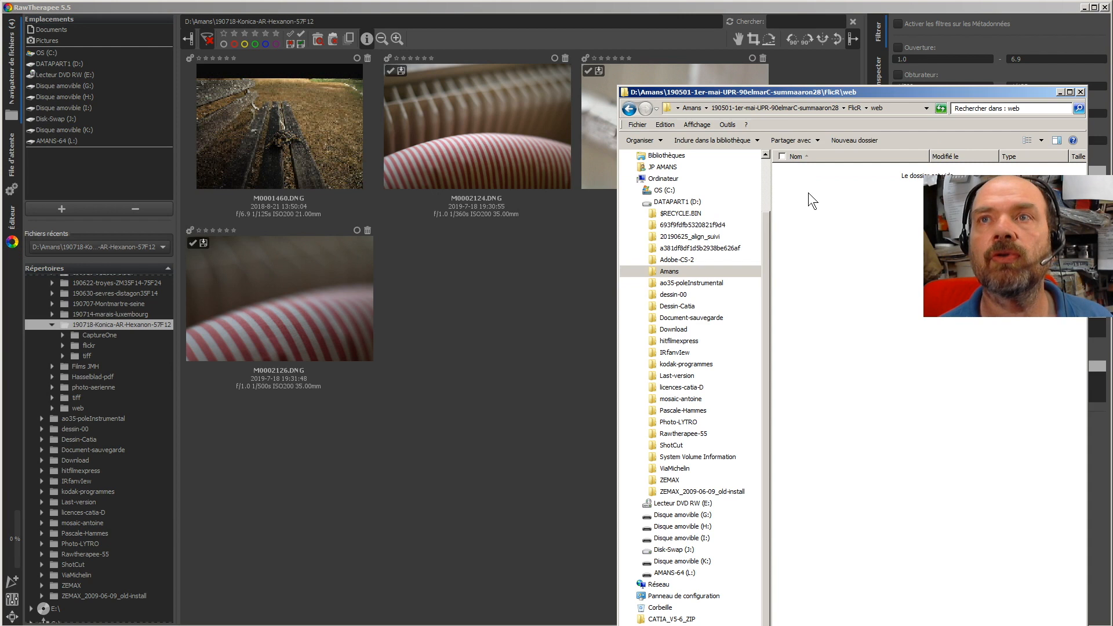
Go back to the personal photo folder, open 060115-lac_meudon and display its contents as a detailed list
{"action": "left_click", "coordinate": [805, 106]}
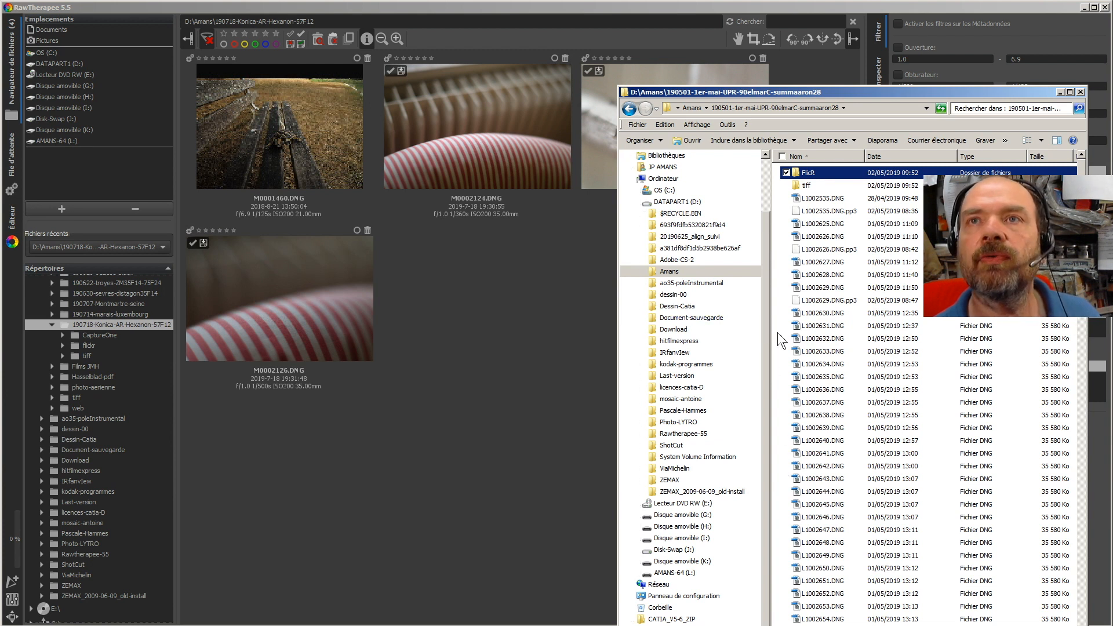
{"action": "left_click", "coordinate": [693, 108]}
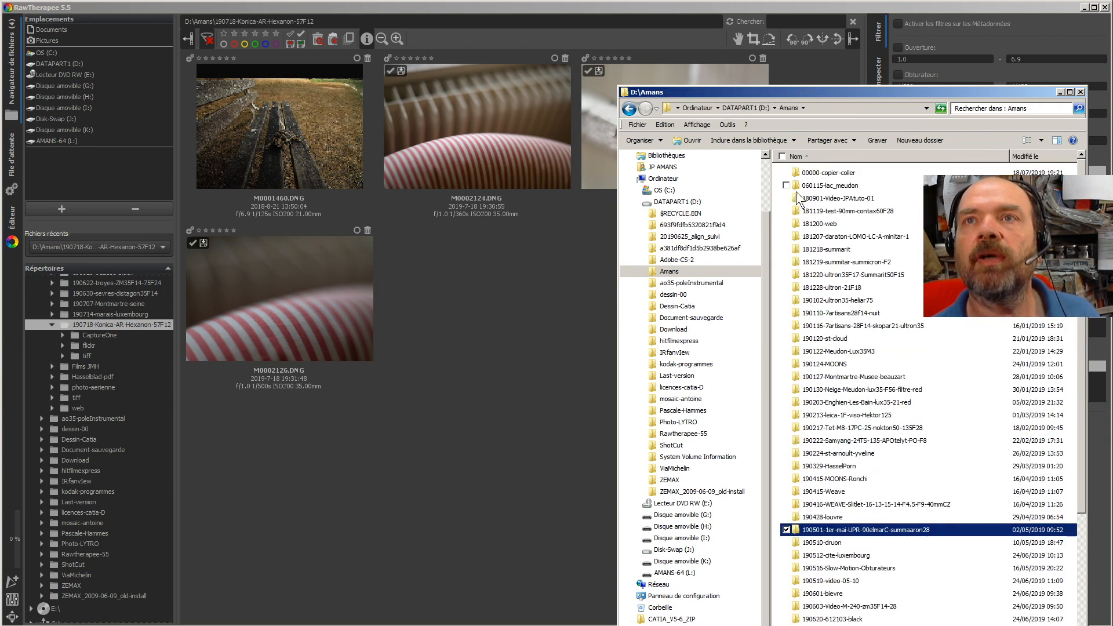
{"action": "double_click", "coordinate": [844, 186]}
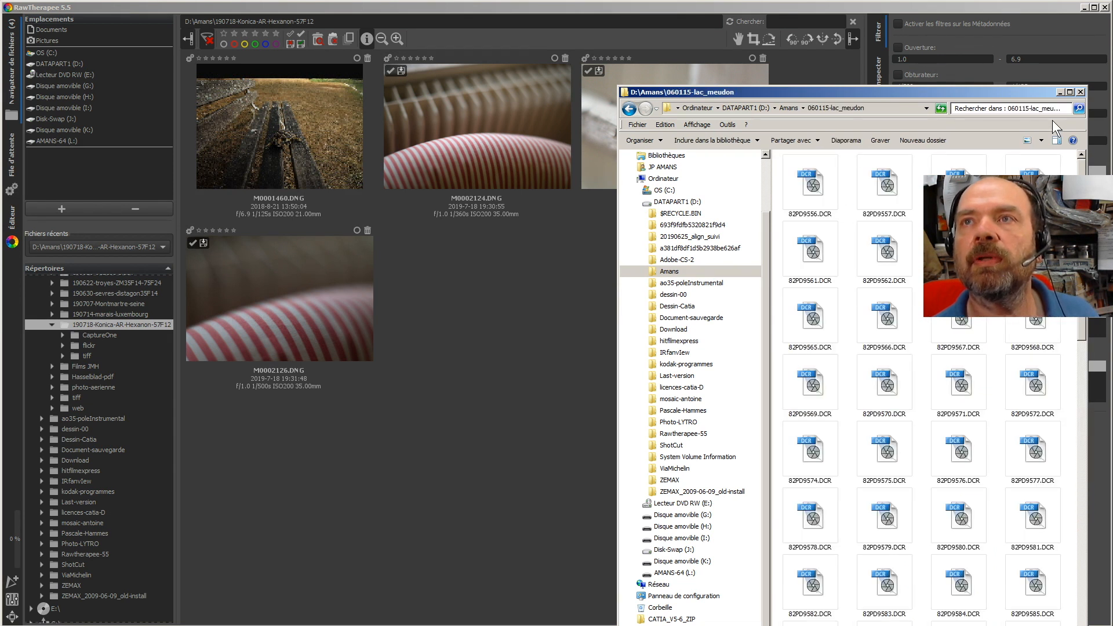
{"action": "left_click", "coordinate": [1041, 140]}
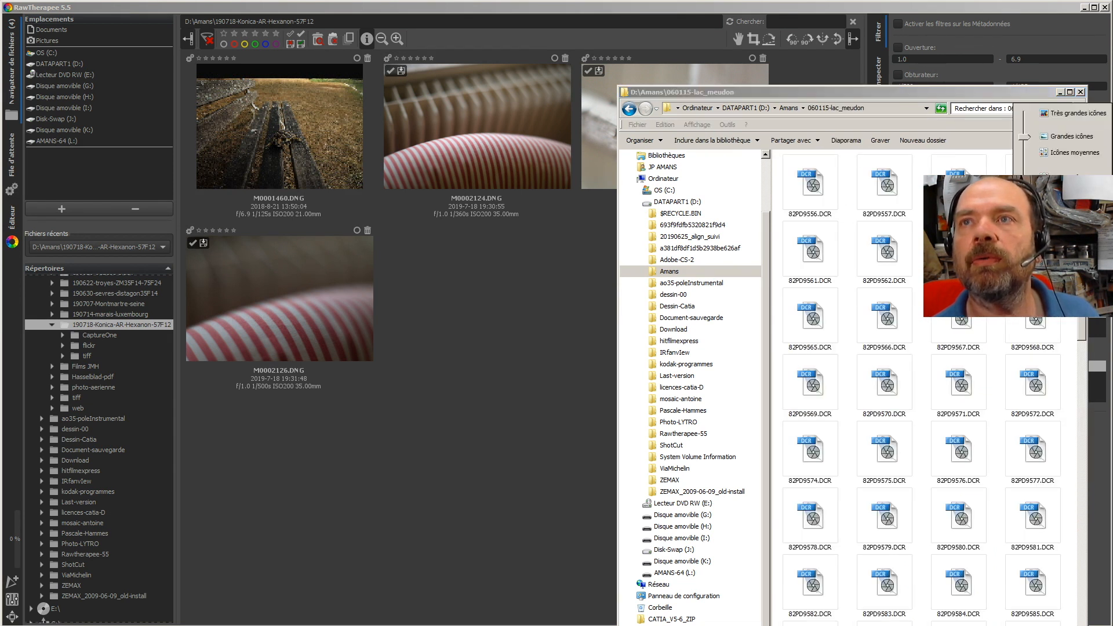
{"action": "left_click", "coordinate": [1043, 201]}
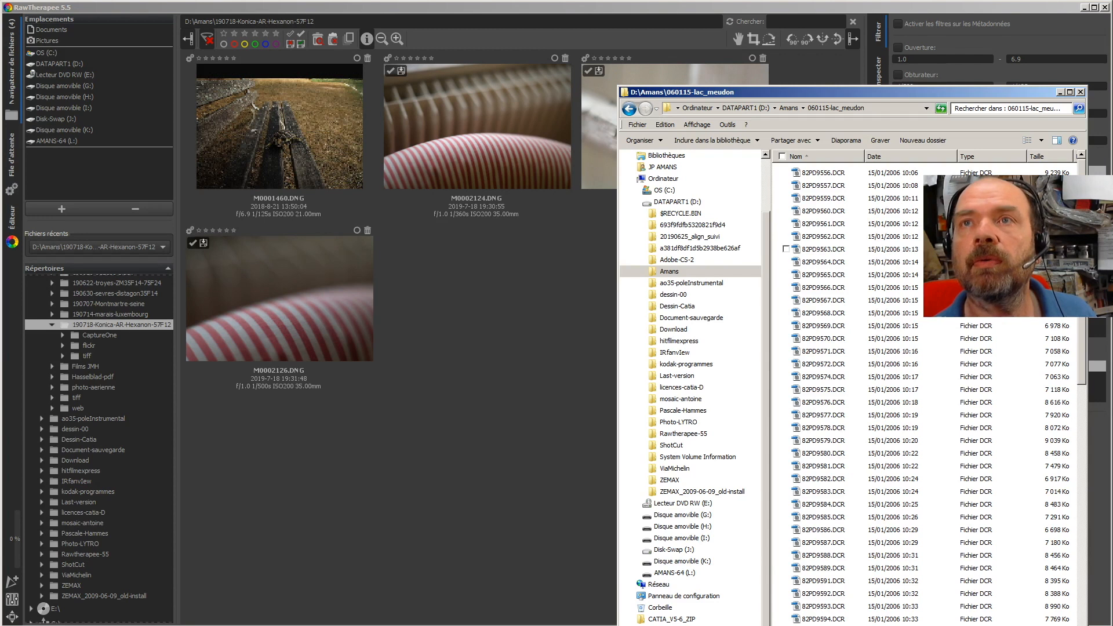
Create a subfolder named tiff inside 060115-lac_meudon
{"action": "left_click", "coordinate": [922, 140]}
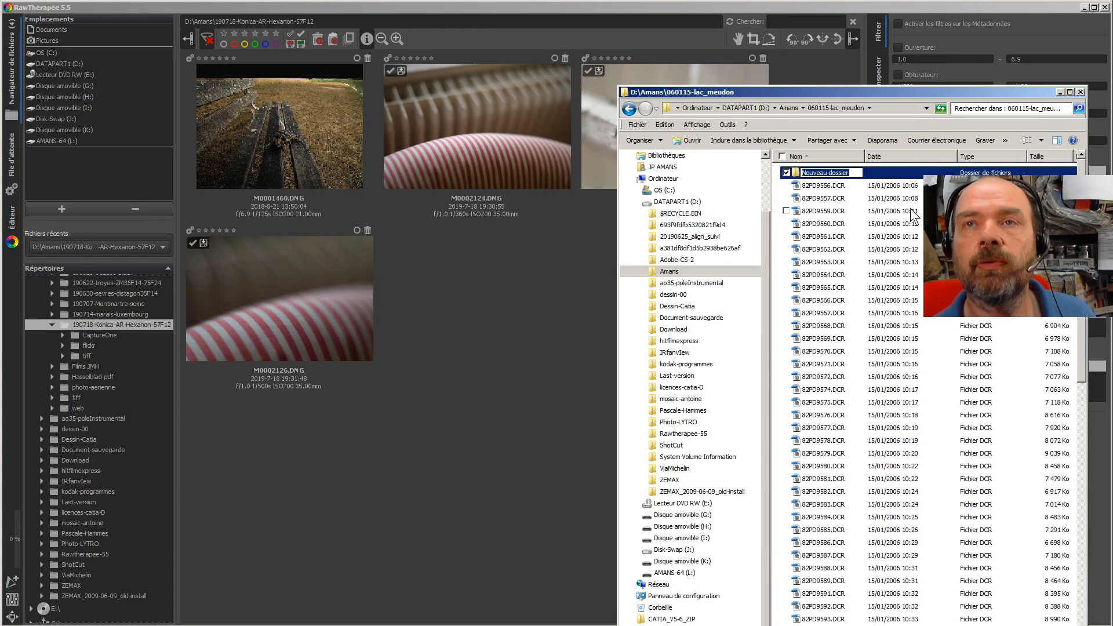
{"action": "type", "text": "tiff"}
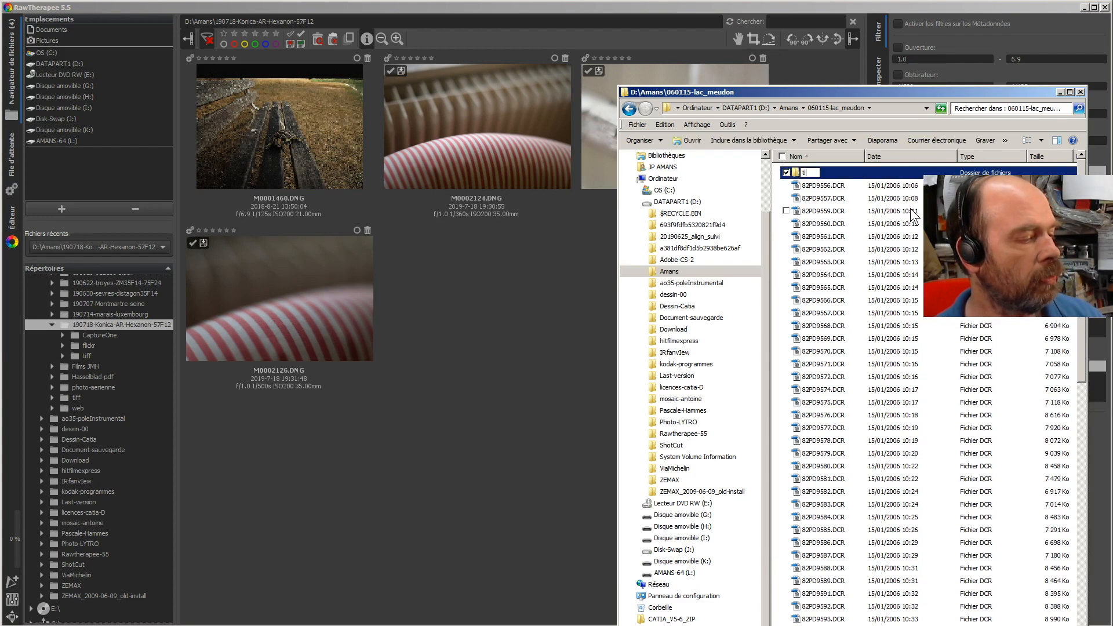
{"action": "left_click", "coordinate": [928, 236]}
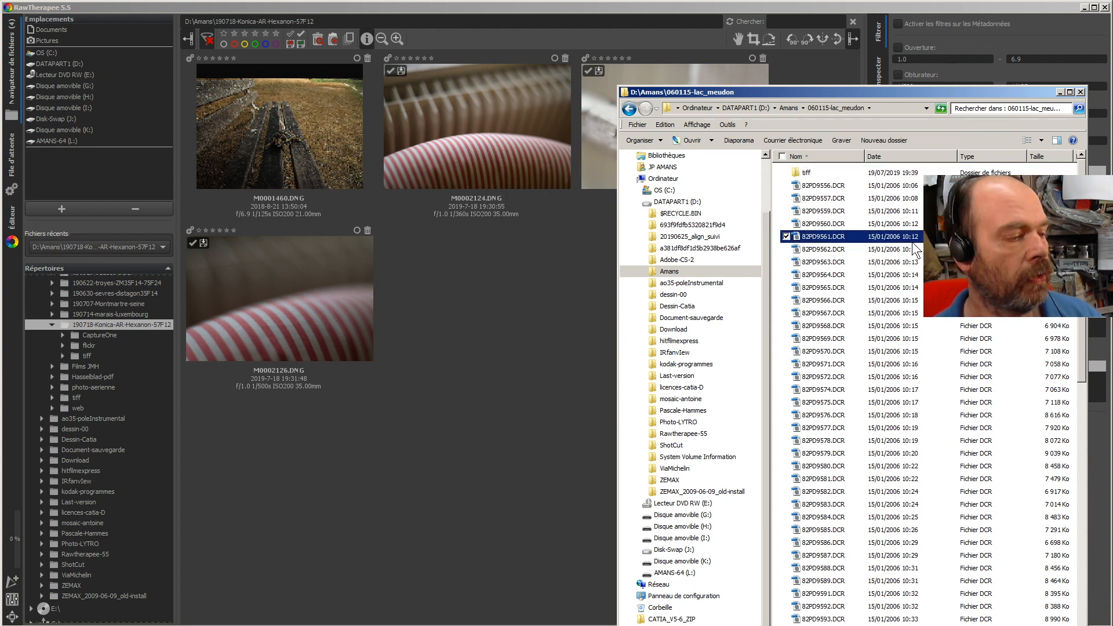
Create a second subfolder named flickr inside 060115-lac_meudon and open it
{"action": "left_click", "coordinate": [895, 144]}
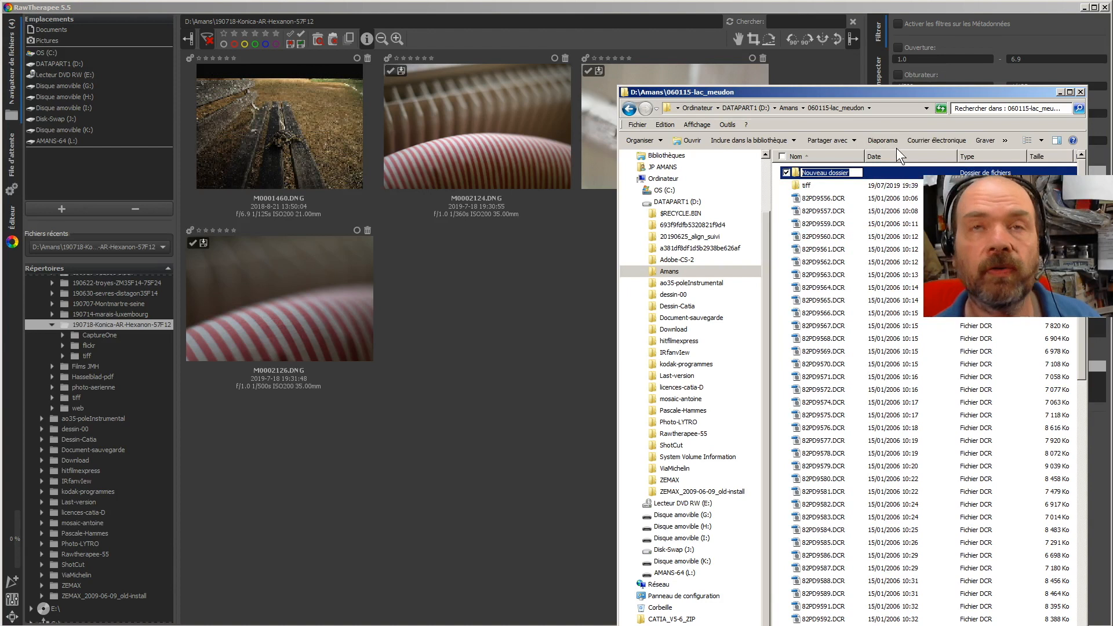
{"action": "type", "text": "fl"}
{"action": "type", "text": "ic"}
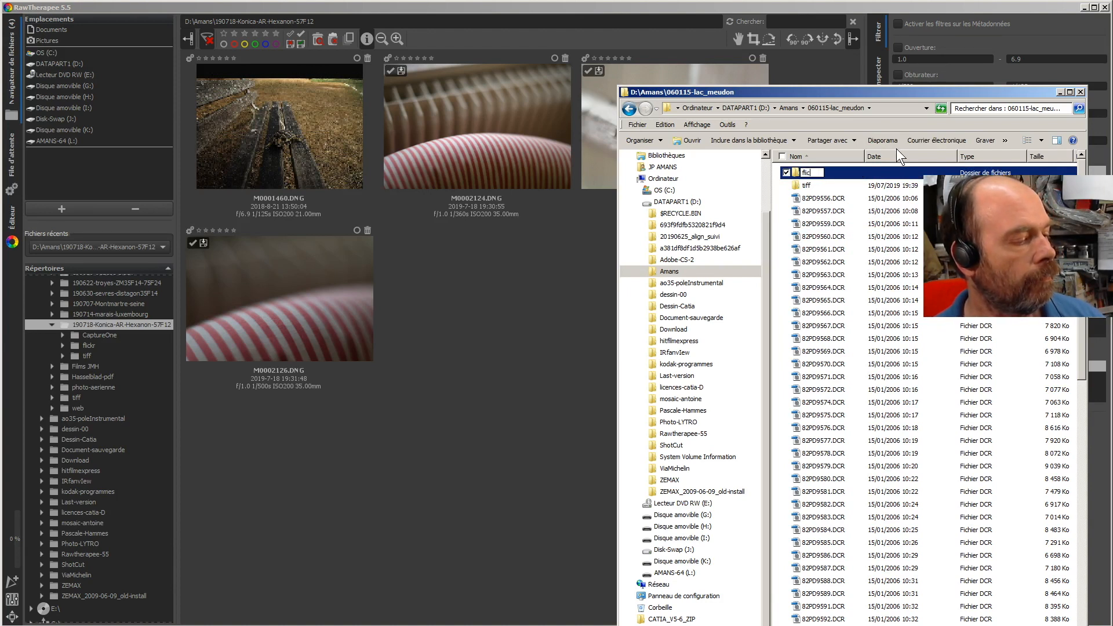
{"action": "key", "text": "BackSpace"}
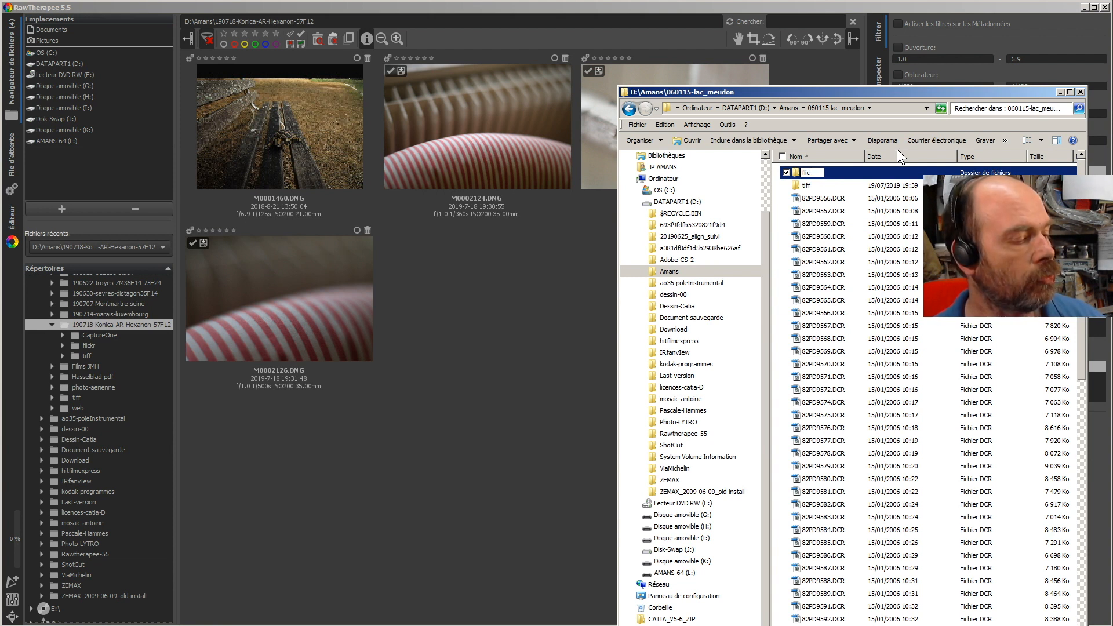
{"action": "type", "text": "ckr"}
{"action": "key", "text": "Return"}
{"action": "key", "text": "Return"}
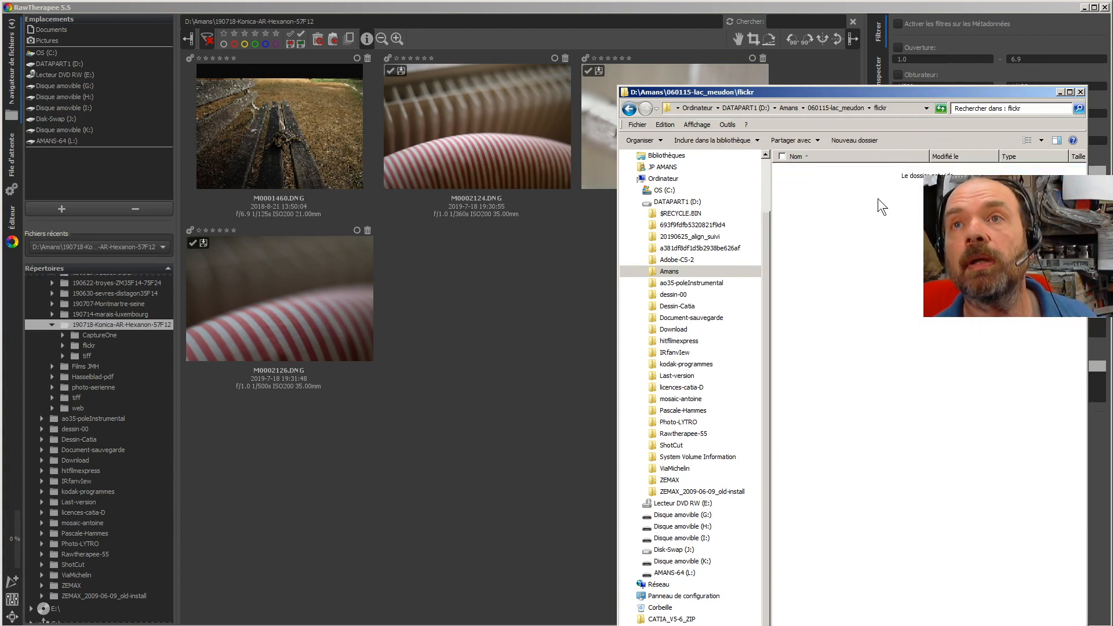
Create a folder named web inside the flickr folder
{"action": "right_click", "coordinate": [877, 198]}
{"action": "mouse_move", "coordinate": [899, 313]}
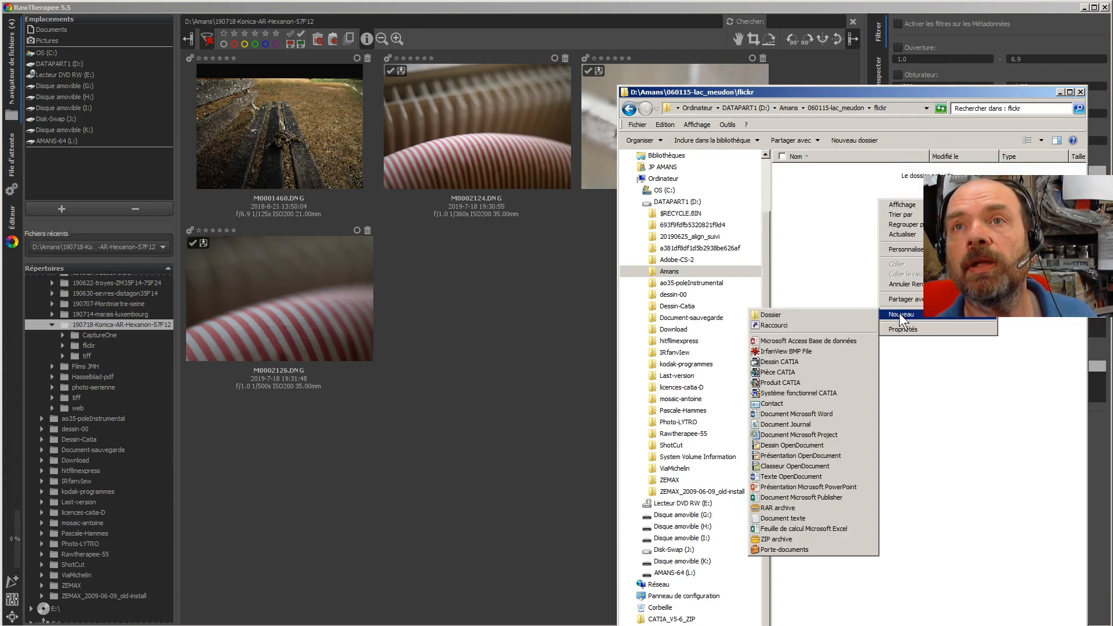
{"action": "left_click", "coordinate": [864, 317]}
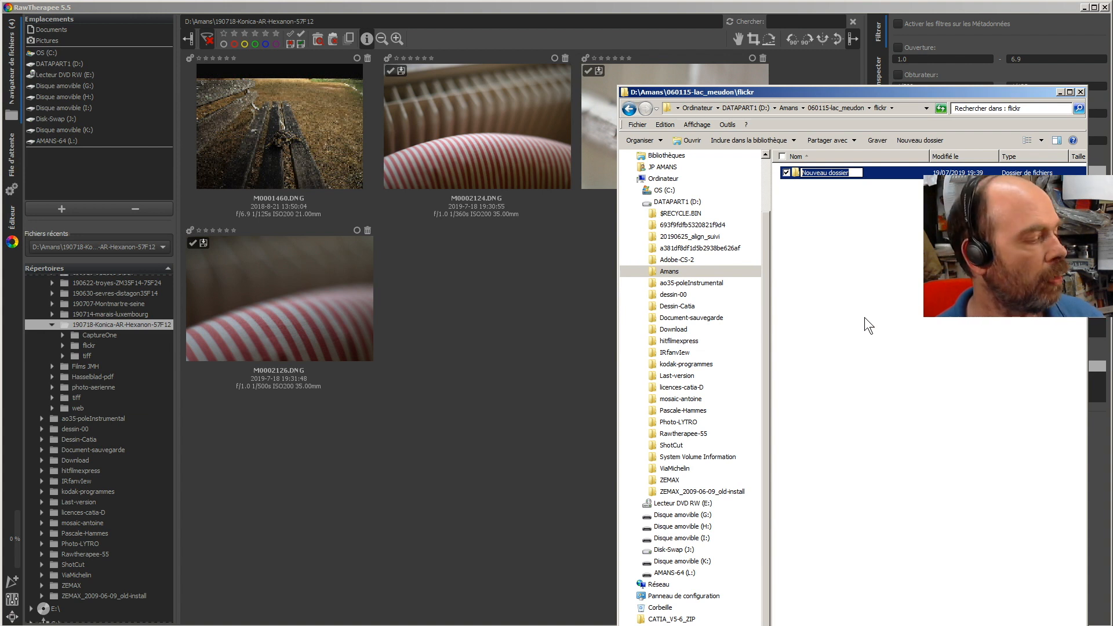
{"action": "type", "text": "web"}
{"action": "left_click", "coordinate": [864, 317]}
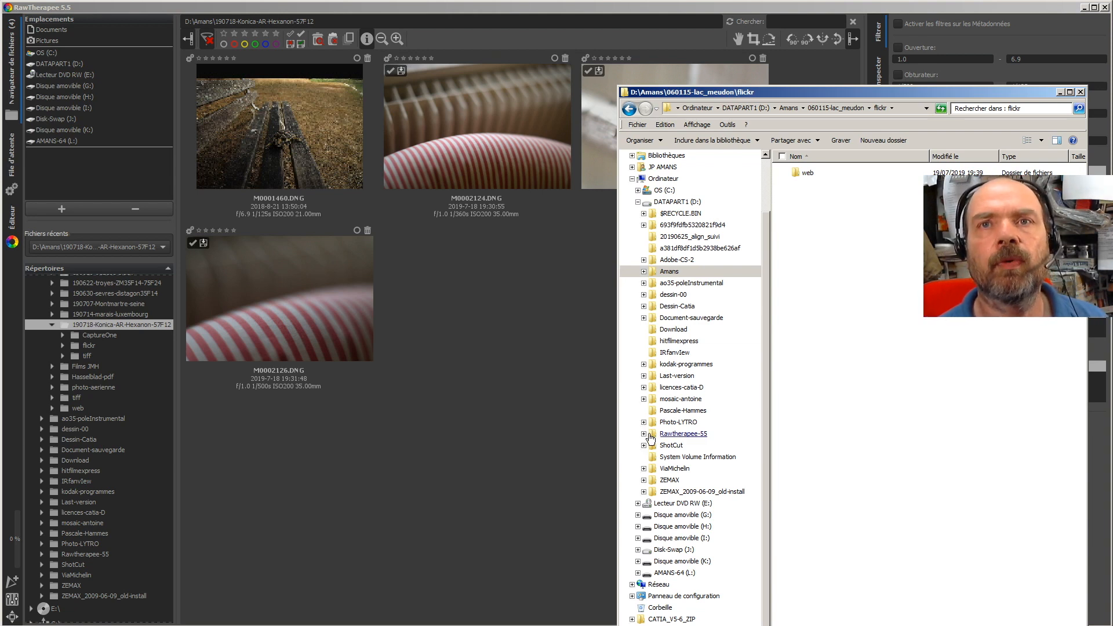
Switch to RawTherapee and open the 060115-lac_meudon folder from the personal photo folder on DATAPART1 (D:)
{"action": "left_click", "coordinate": [523, 441]}
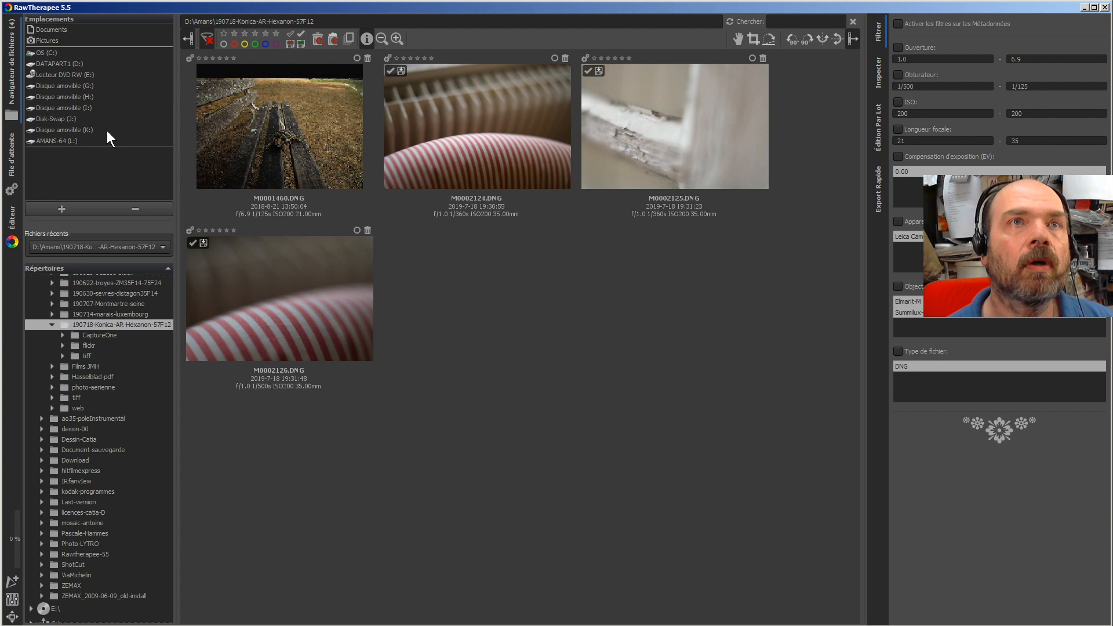
{"action": "left_click", "coordinate": [54, 63]}
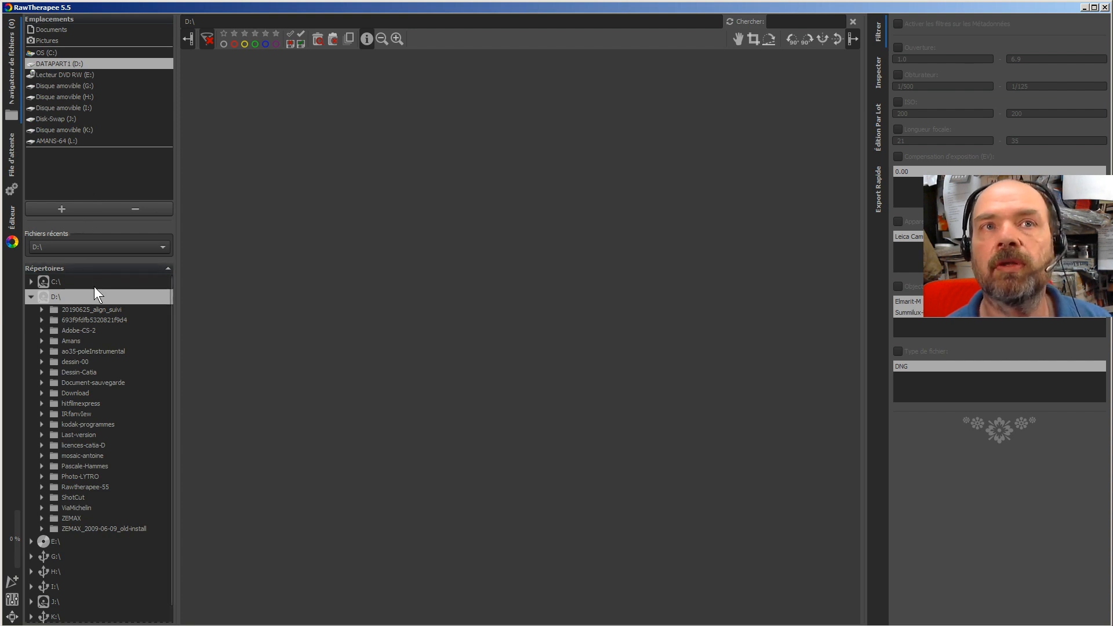
{"action": "left_click", "coordinate": [63, 340]}
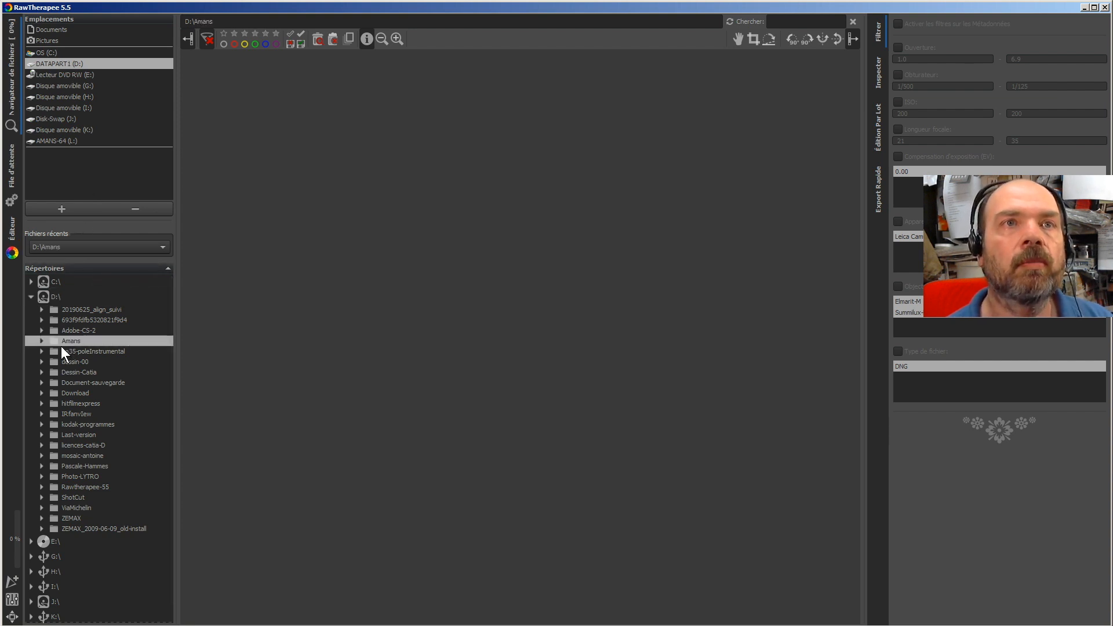
{"action": "left_click", "coordinate": [41, 341]}
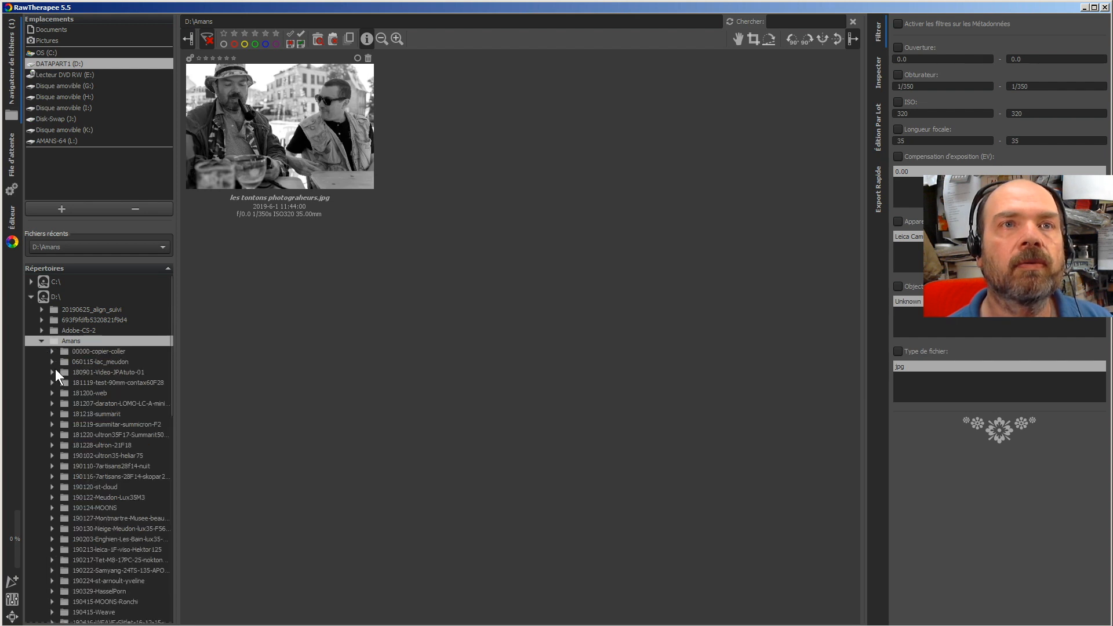
{"action": "left_click", "coordinate": [80, 360]}
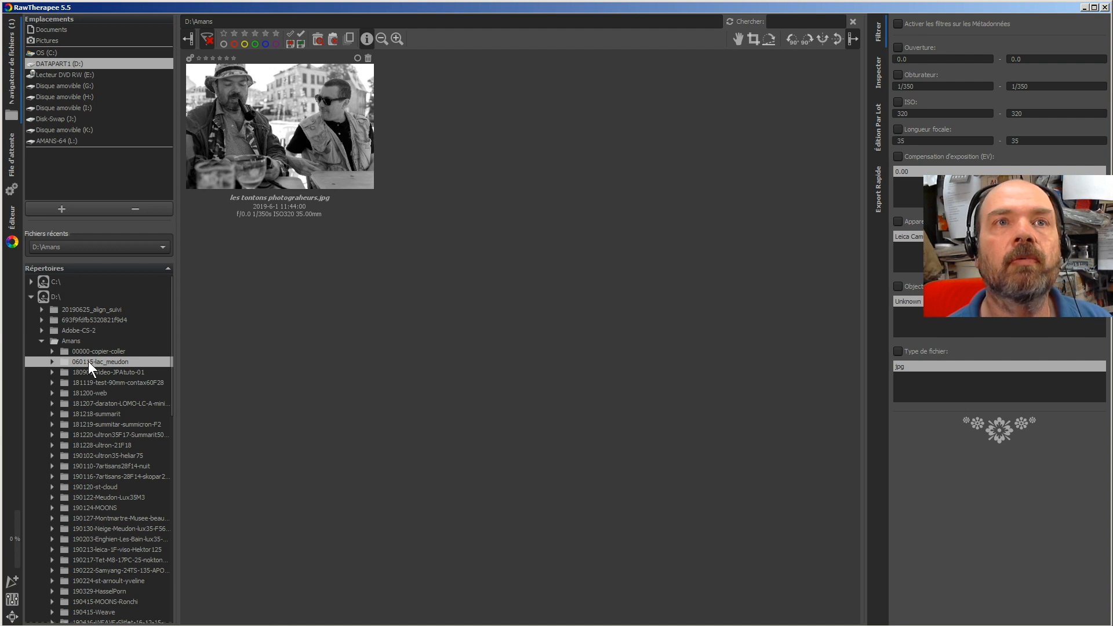
{"action": "double_click", "coordinate": [88, 360]}
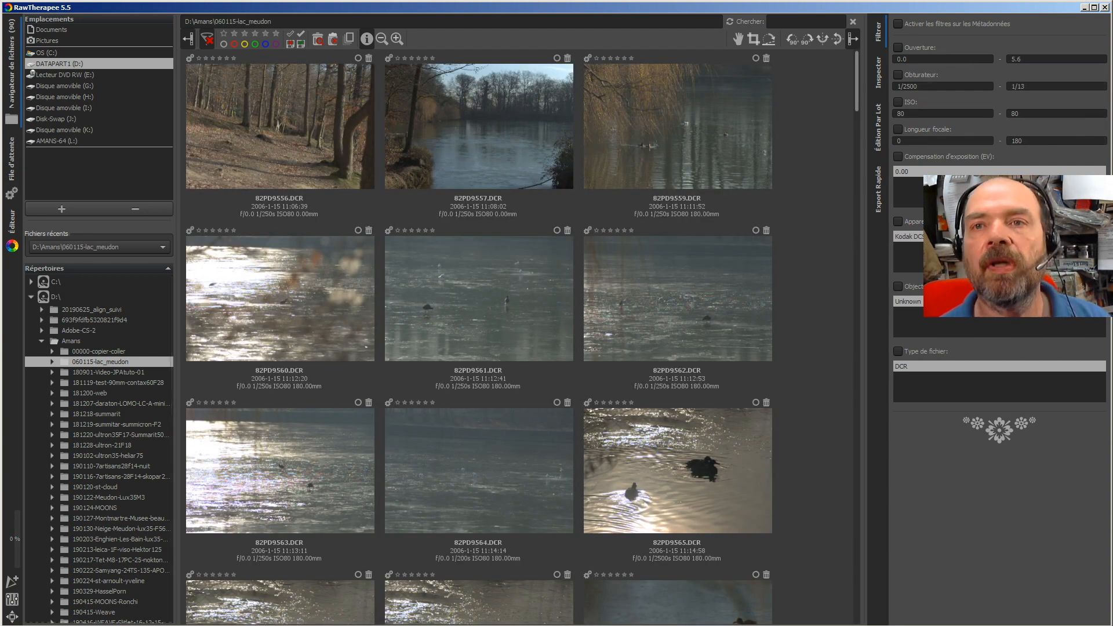
Switch to Windows Explorer, show the flickr and tiff subfolders of 060115-lac_meudon, and return to RawTherapee
{"action": "key", "text": "alt+Tab"}
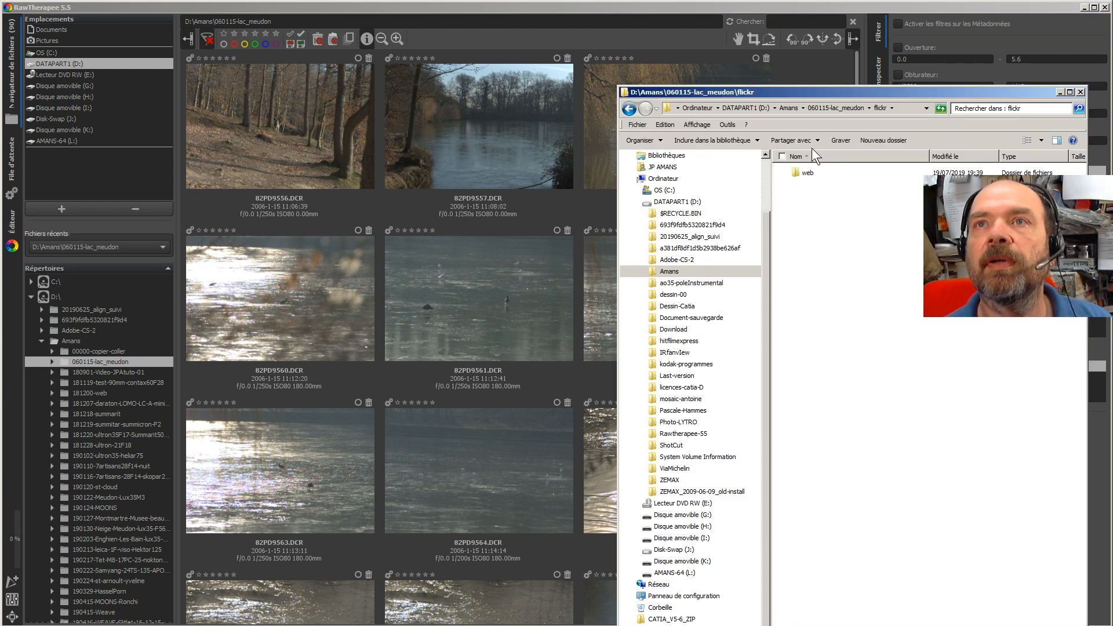
{"action": "left_click", "coordinate": [816, 106]}
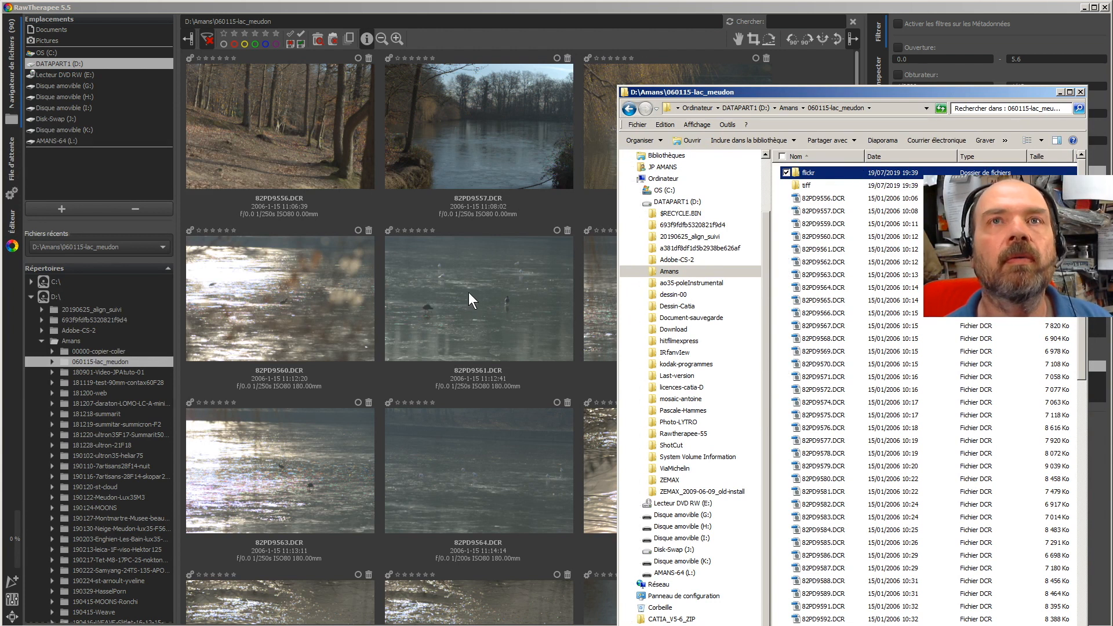
{"action": "left_click", "coordinate": [559, 12]}
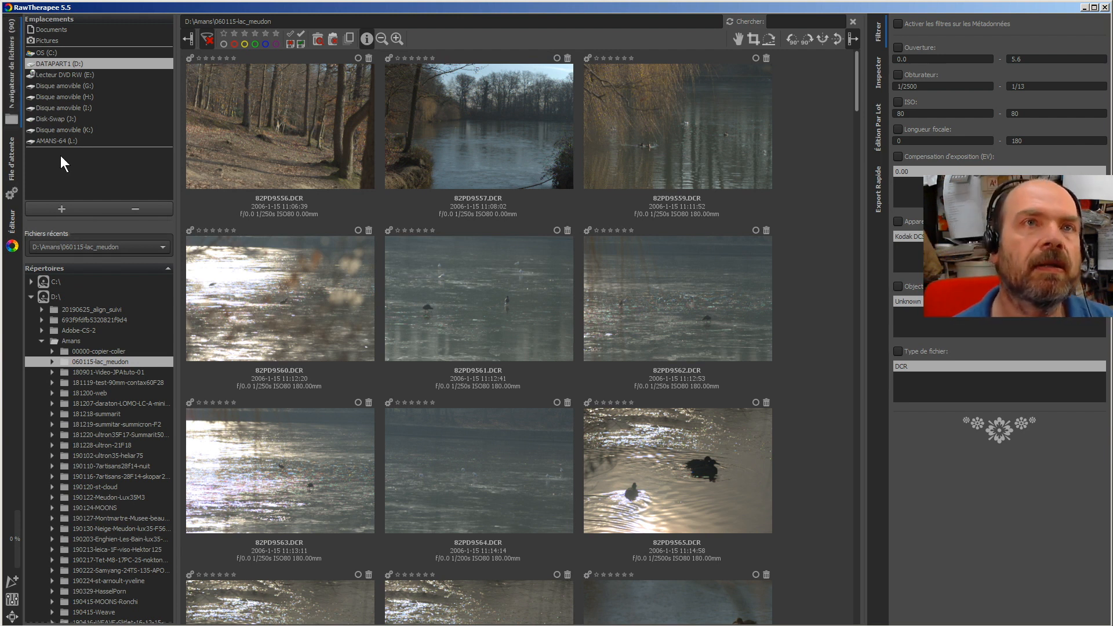
Open the processing queue, check its output file format and set the save folder to the tiff subfolder of 060115-lac_meudon
{"action": "left_click", "coordinate": [14, 172]}
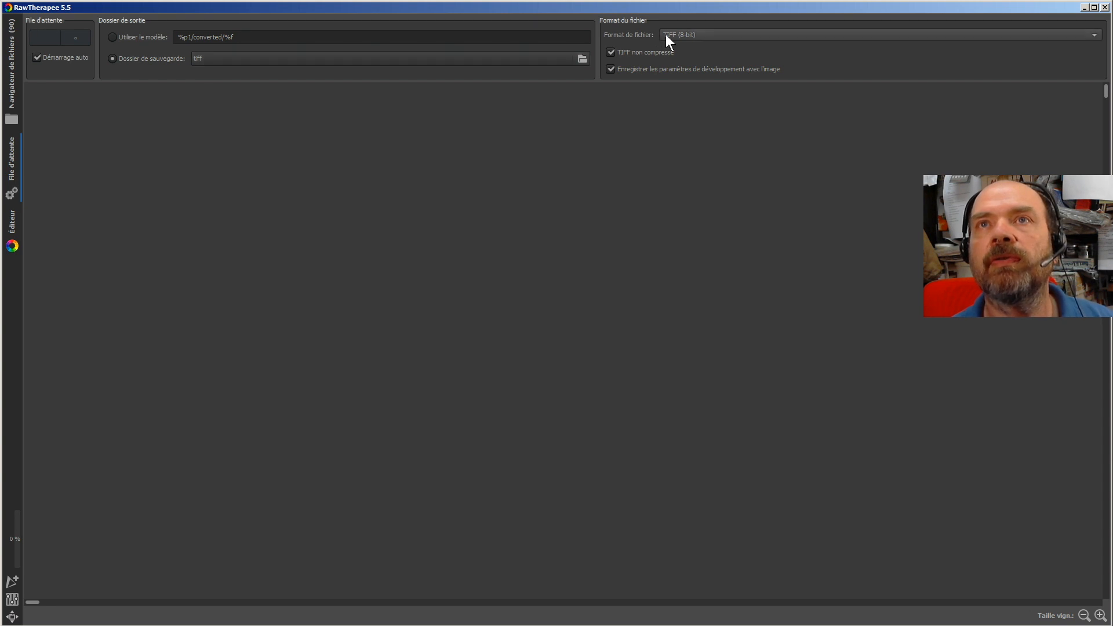
{"action": "left_click", "coordinate": [719, 30]}
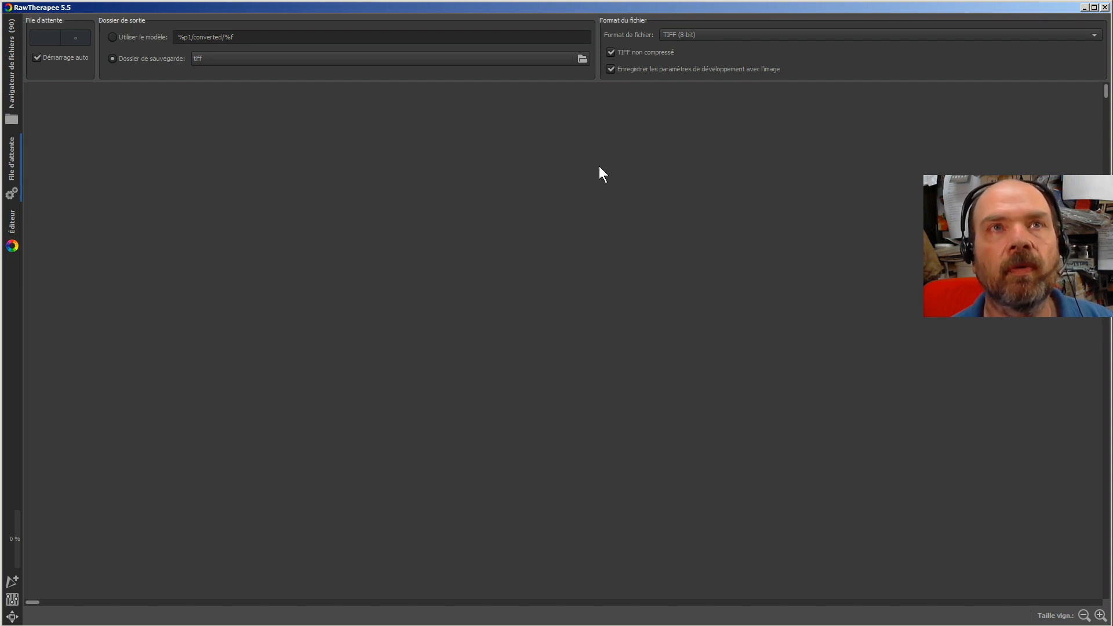
{"action": "left_click", "coordinate": [340, 62]}
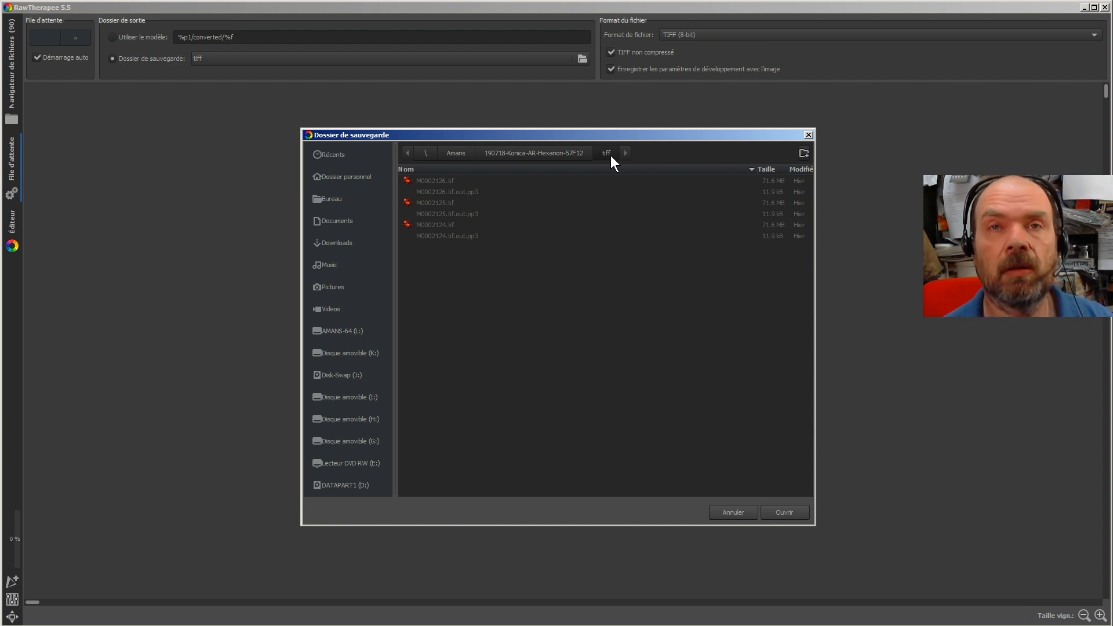
{"action": "left_click", "coordinate": [453, 153]}
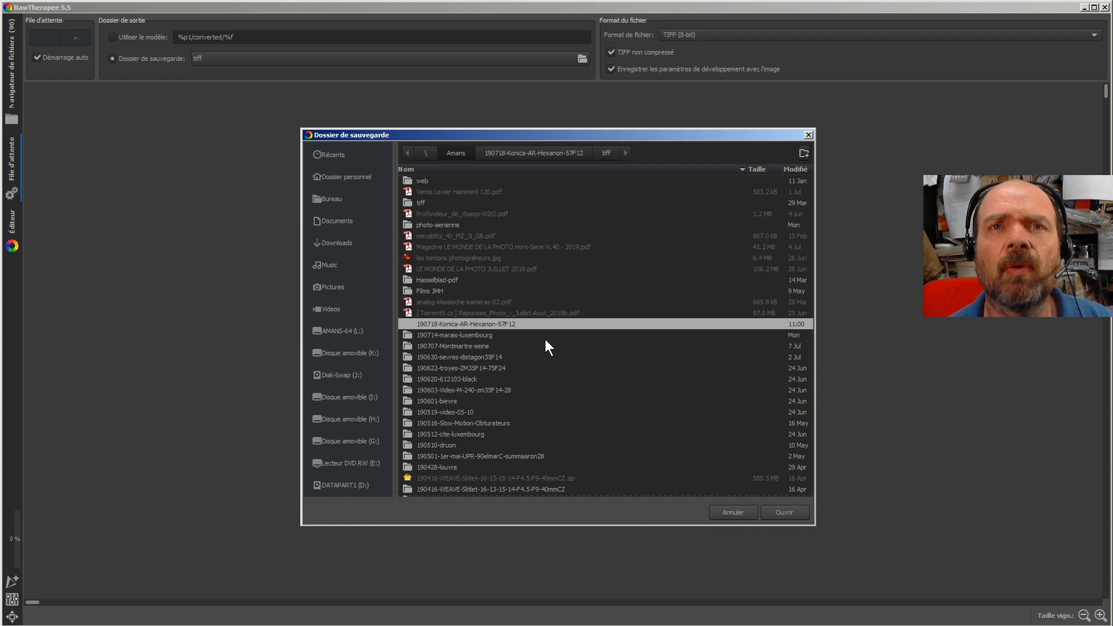
{"action": "scroll", "coordinate": [544, 340], "scroll_direction": "down", "scroll_amount": 5}
{"action": "scroll", "coordinate": [545, 341], "scroll_direction": "down", "scroll_amount": 3}
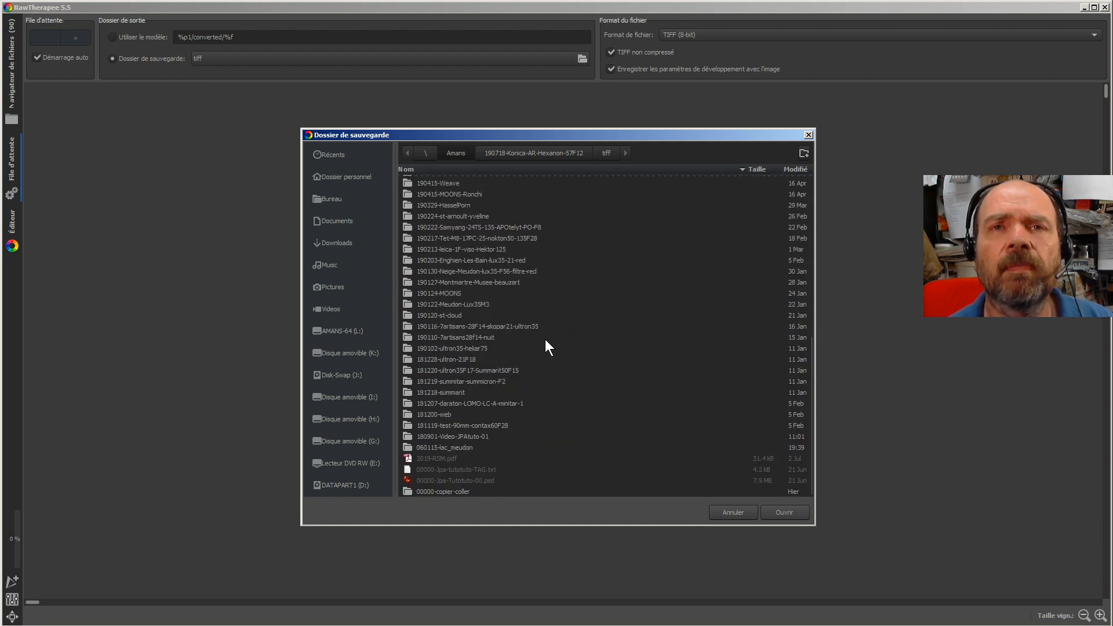
{"action": "double_click", "coordinate": [451, 447]}
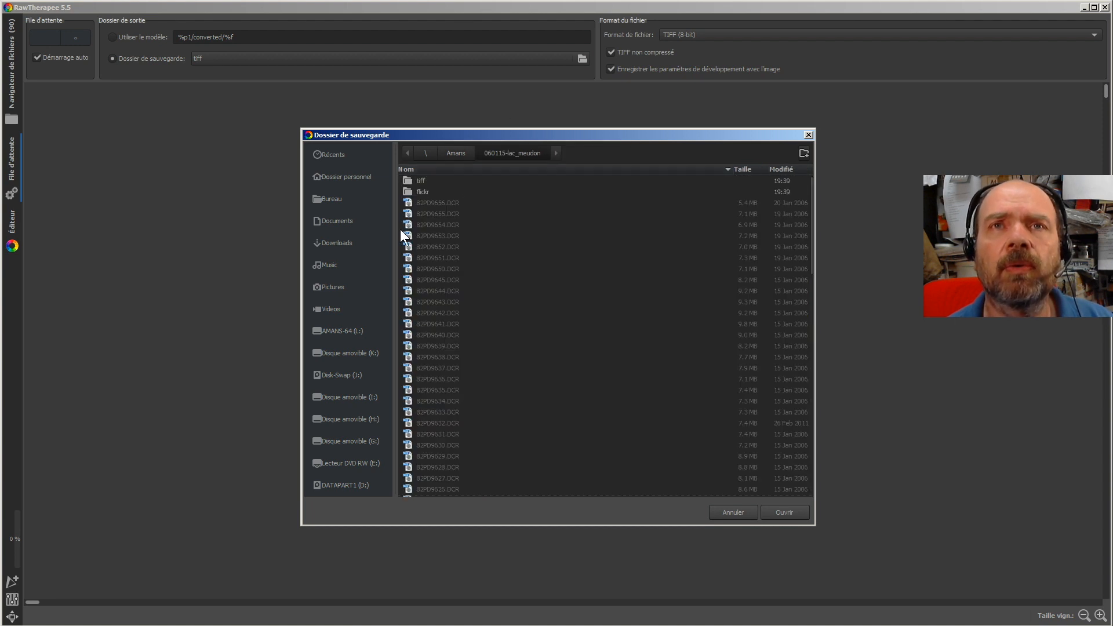
{"action": "left_click", "coordinate": [420, 182]}
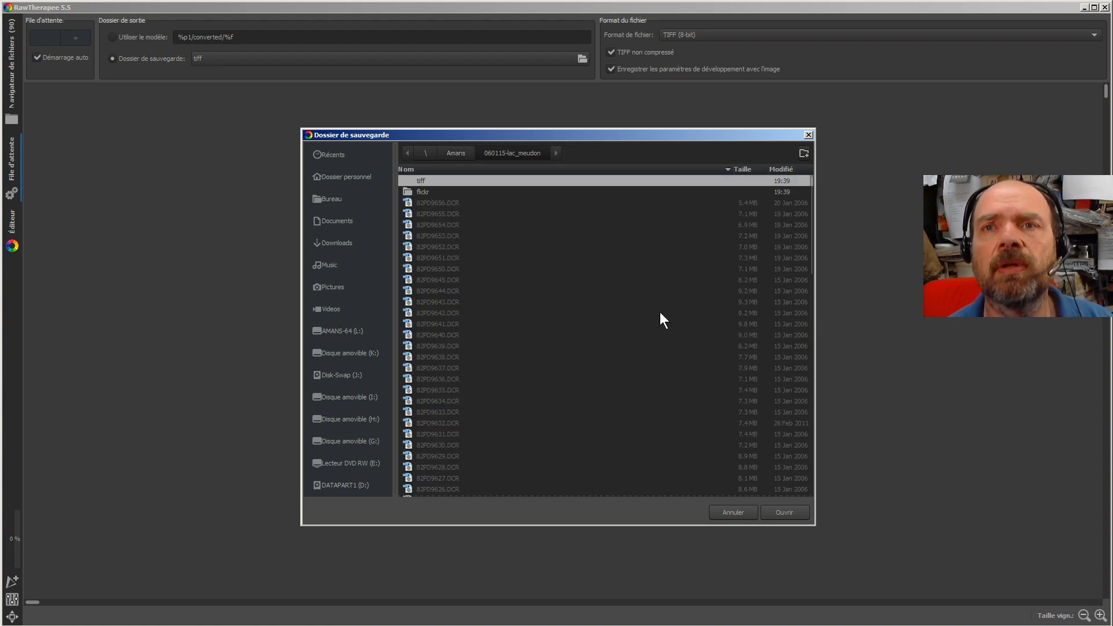
{"action": "left_click", "coordinate": [782, 512]}
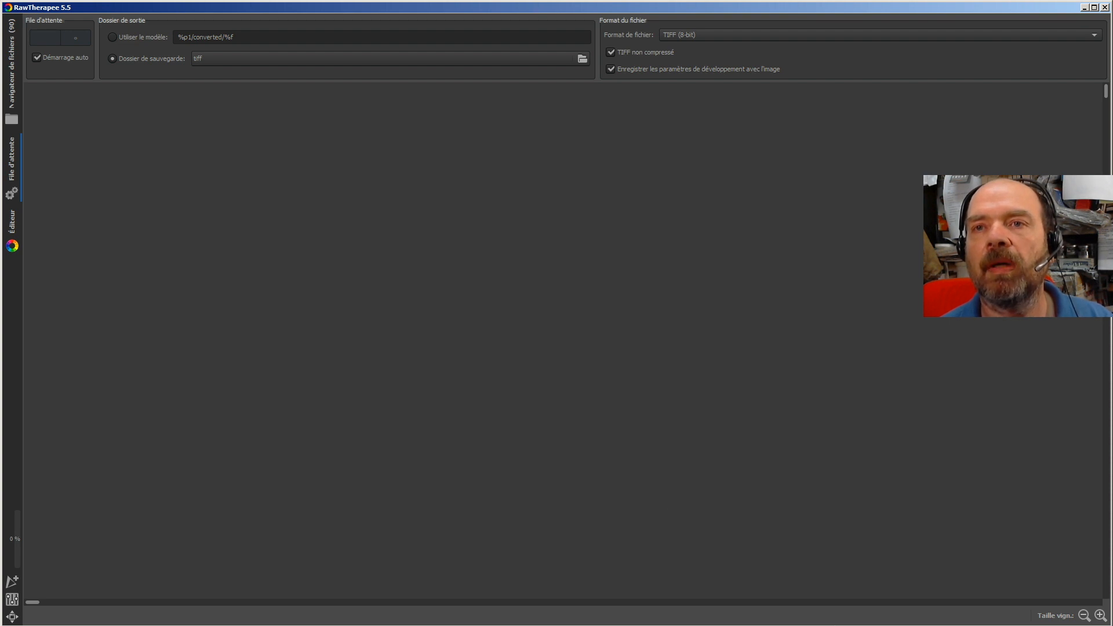
Switch to Windows Explorer, expand OS (C:) and its Documents and Settings folder, collapse the computer tree and return to RawTherapee
{"action": "key", "text": "alt+Tab"}
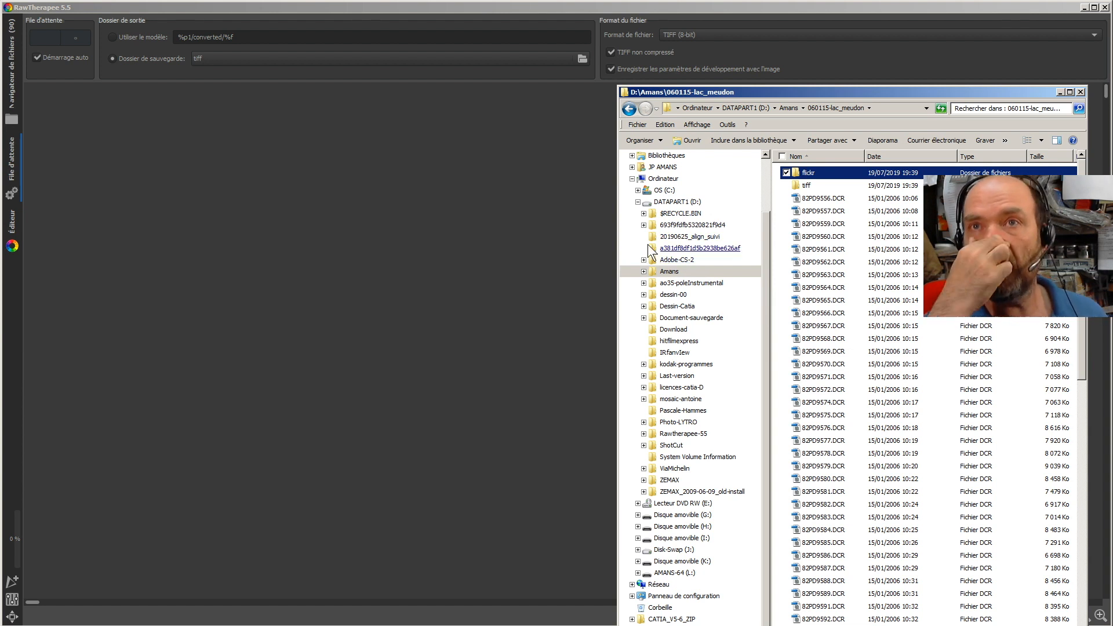
{"action": "left_click", "coordinate": [637, 191]}
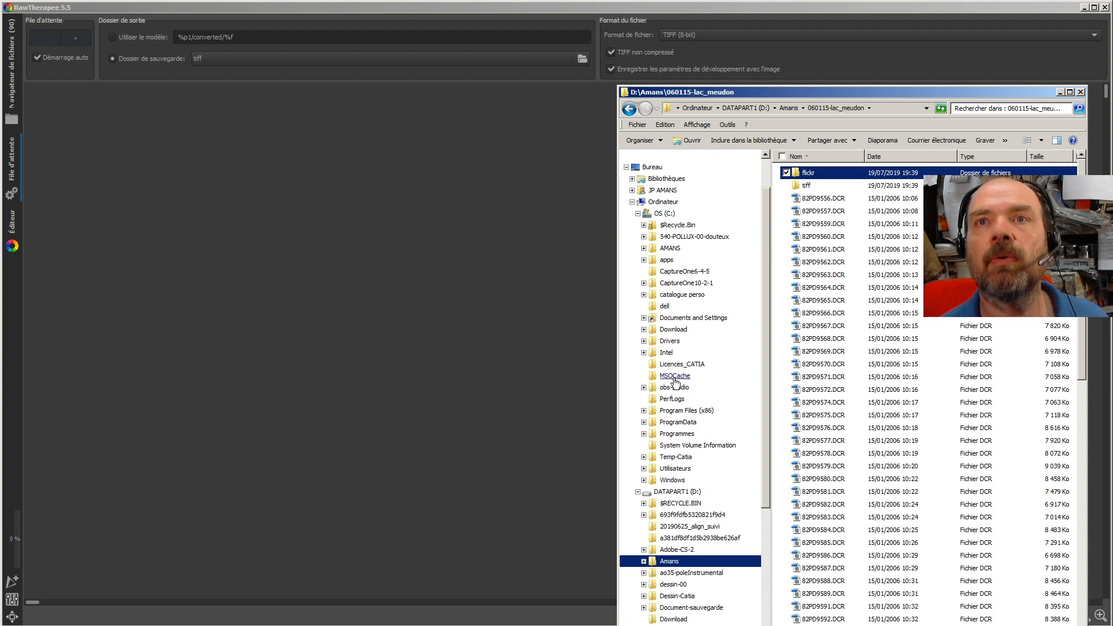
{"action": "left_click", "coordinate": [644, 318]}
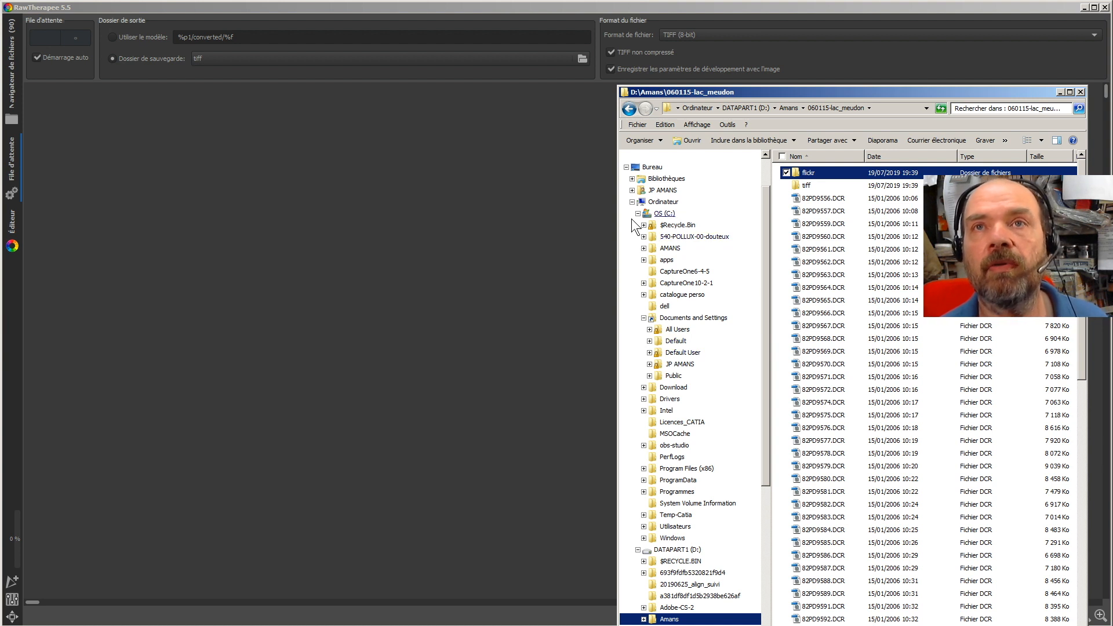
{"action": "left_click", "coordinate": [632, 202]}
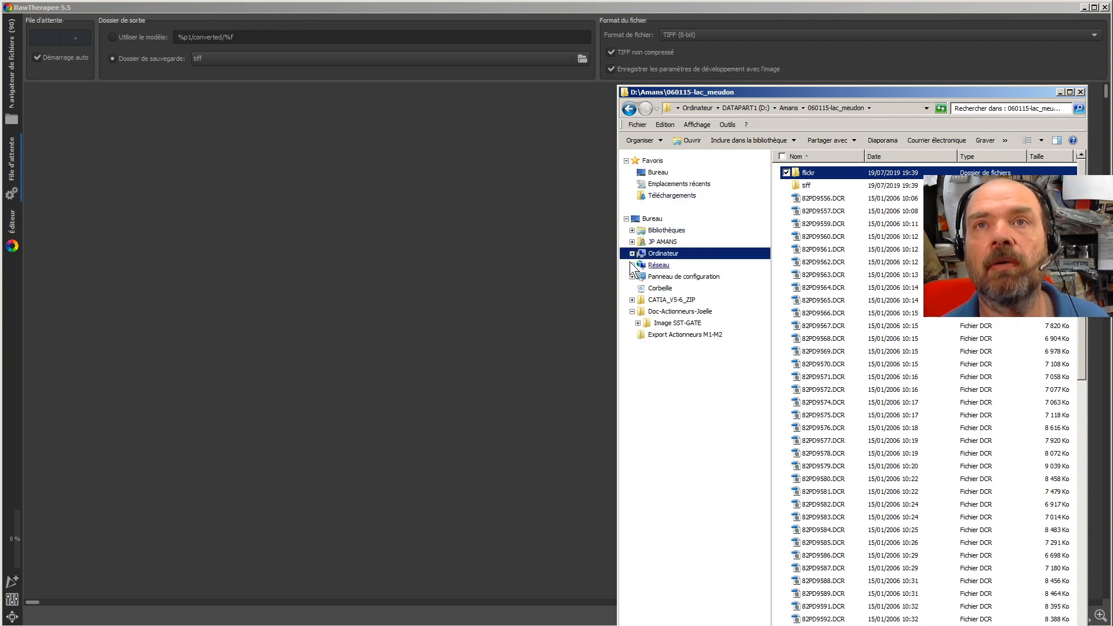
{"action": "left_click", "coordinate": [531, 382]}
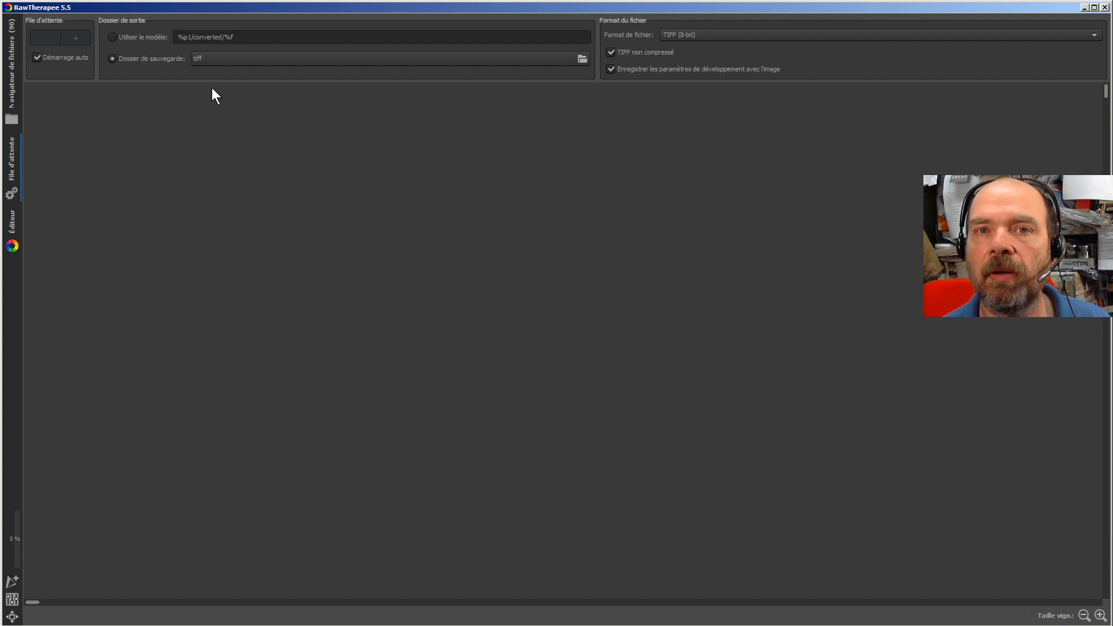
Restart RawTherapee, open the processing queue and check that its save folder is the tiff subfolder of 060115-lac_meudon
{"action": "left_click", "coordinate": [1104, 7]}
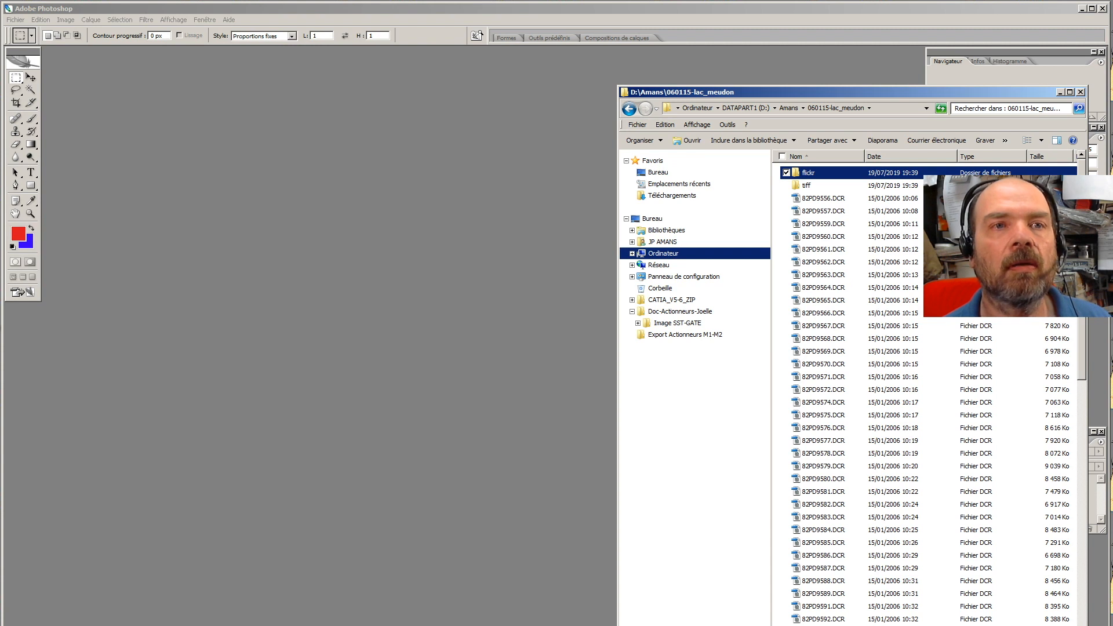
{"action": "key", "text": "super"}
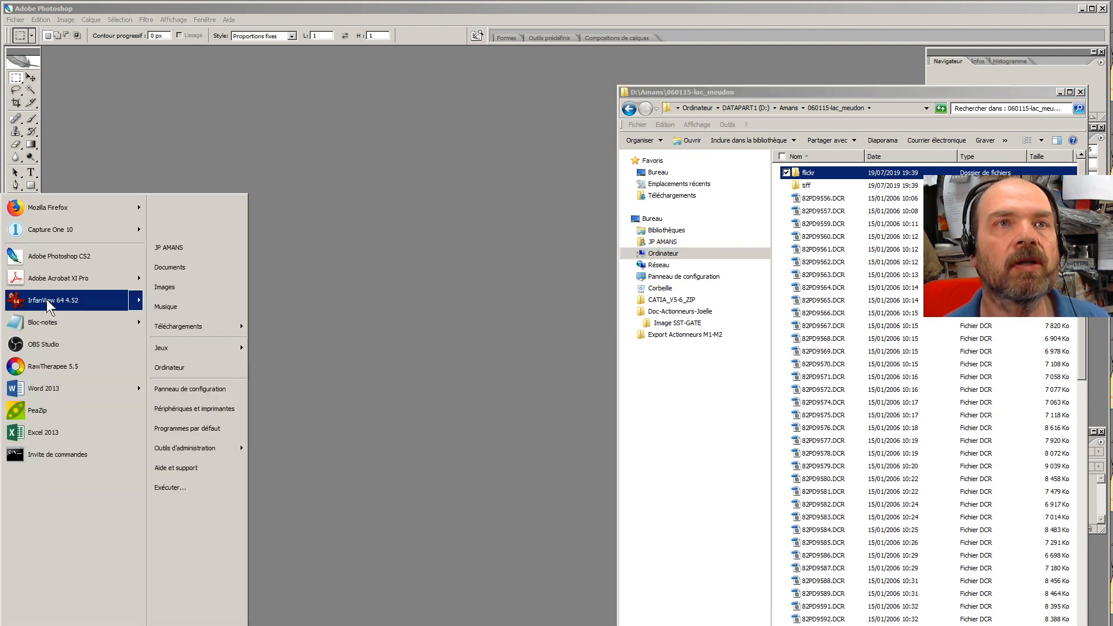
{"action": "left_click", "coordinate": [40, 361]}
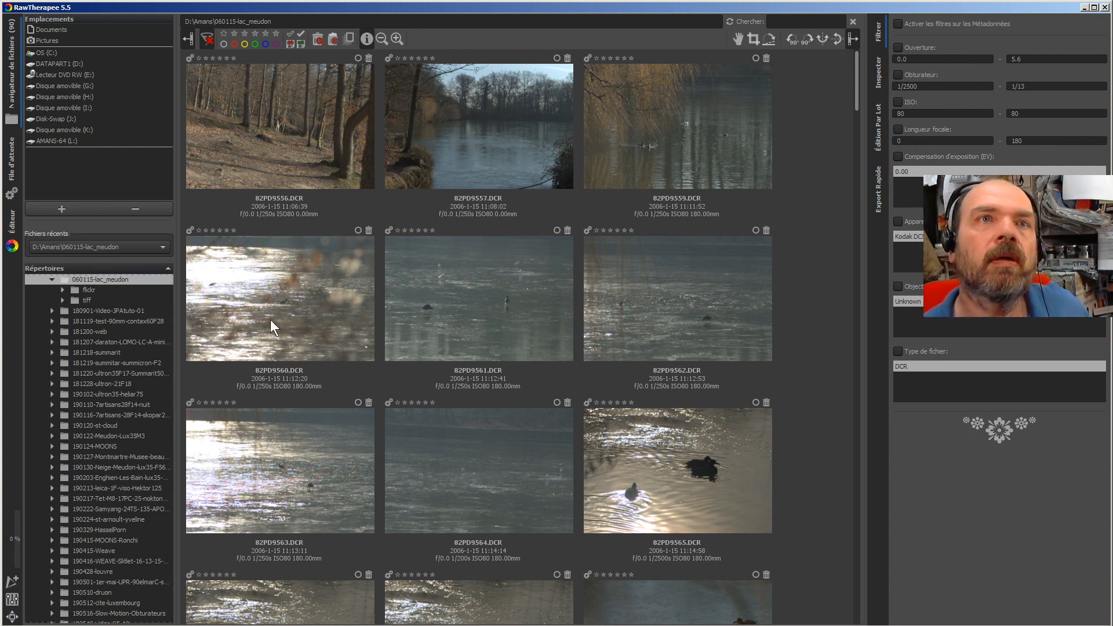
{"action": "left_click", "coordinate": [15, 166]}
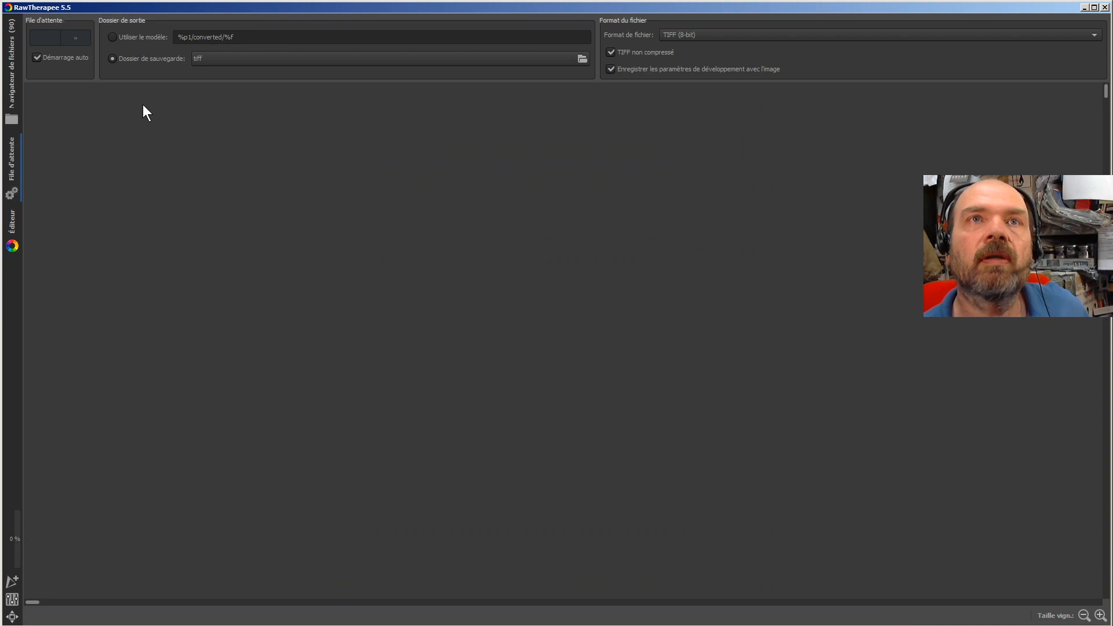
{"action": "left_click", "coordinate": [206, 58]}
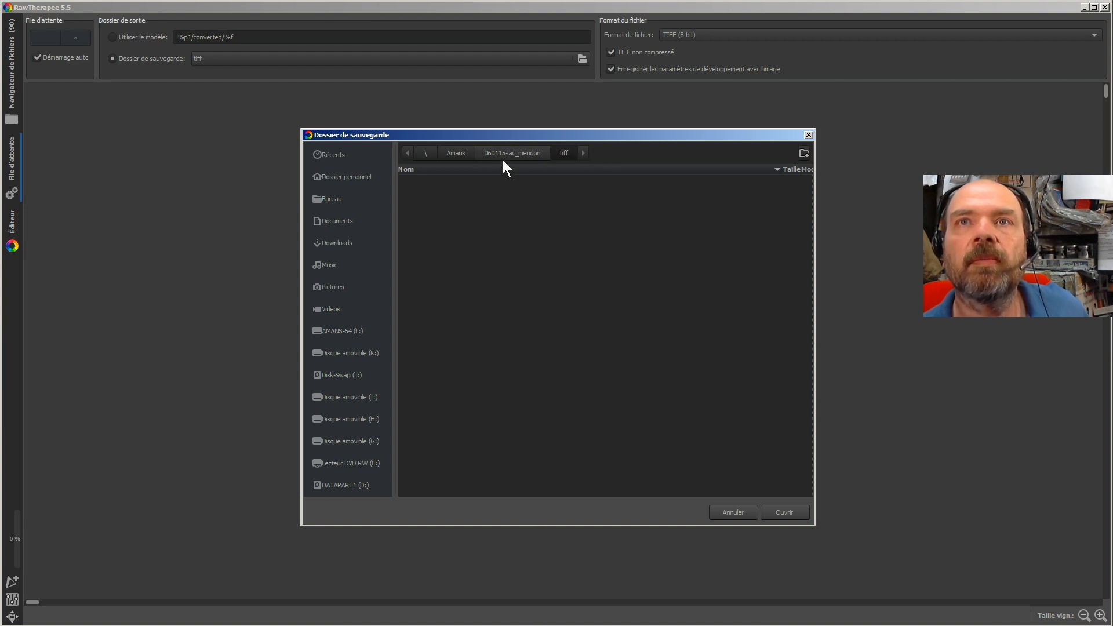
{"action": "left_click", "coordinate": [782, 514]}
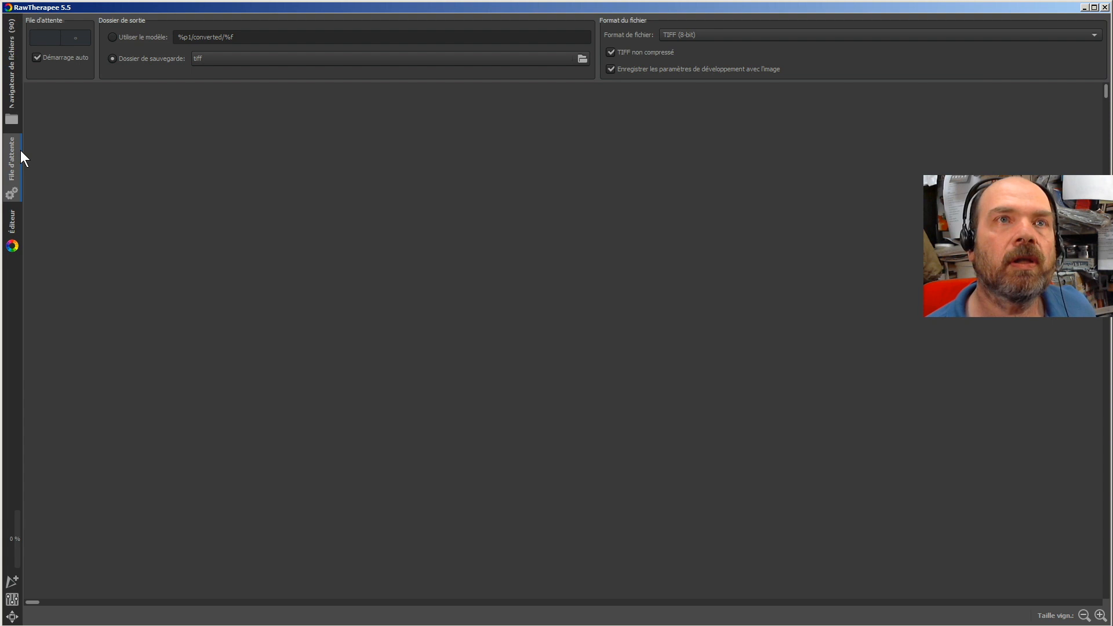
Open the editor and demonstrate hiding and showing its history panel, filmstrip and processing tools panel
{"action": "left_click", "coordinate": [11, 224]}
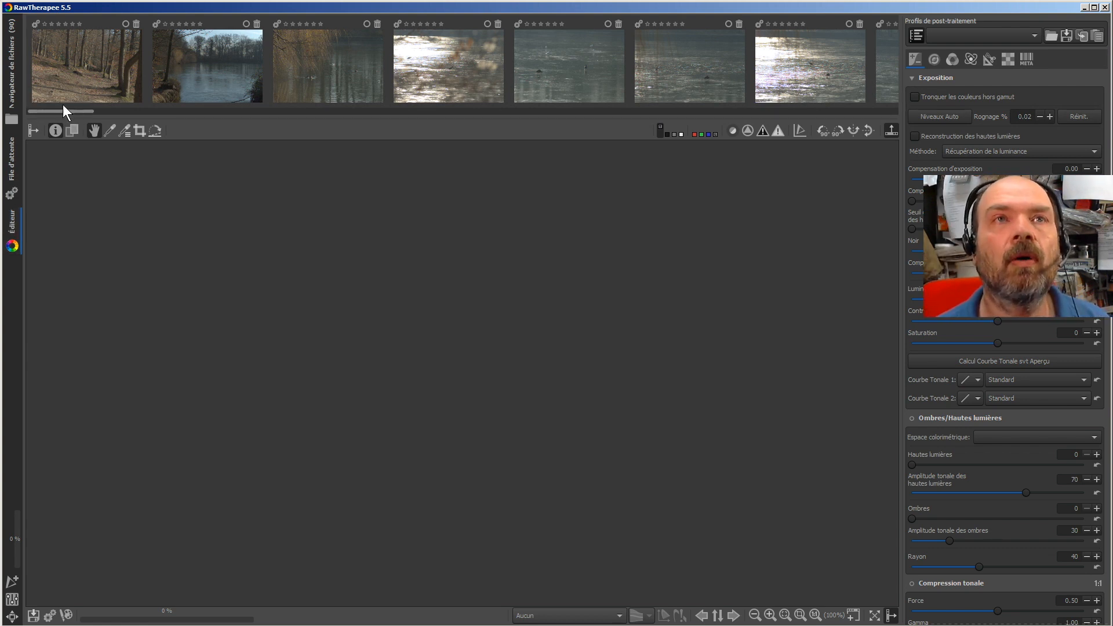
{"action": "left_click", "coordinate": [33, 130]}
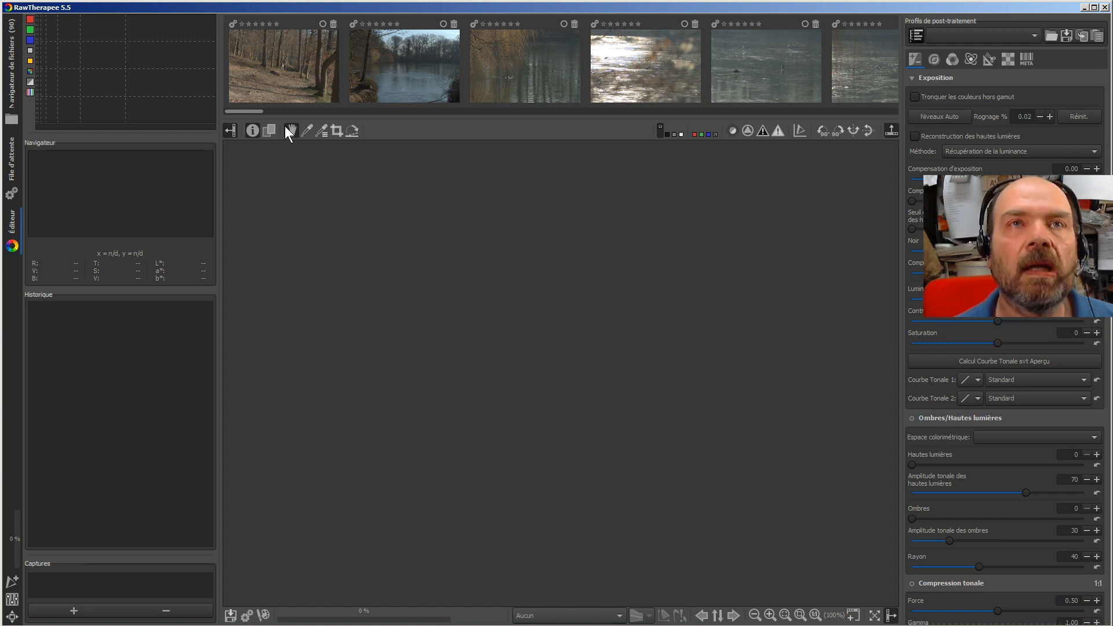
{"action": "left_click", "coordinate": [231, 130]}
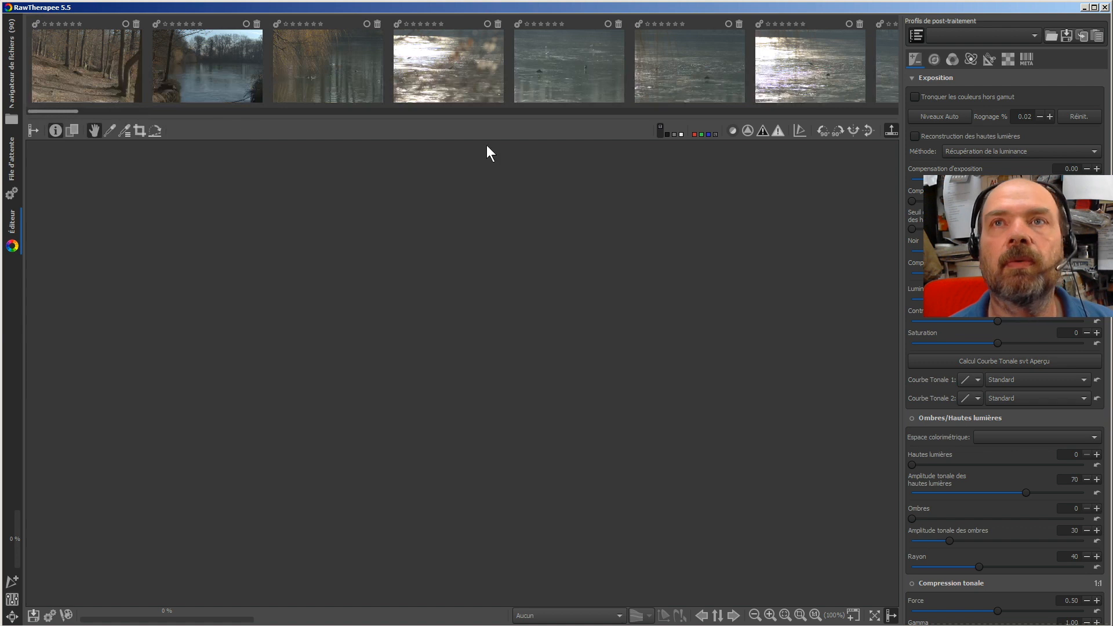
{"action": "left_click", "coordinate": [891, 131]}
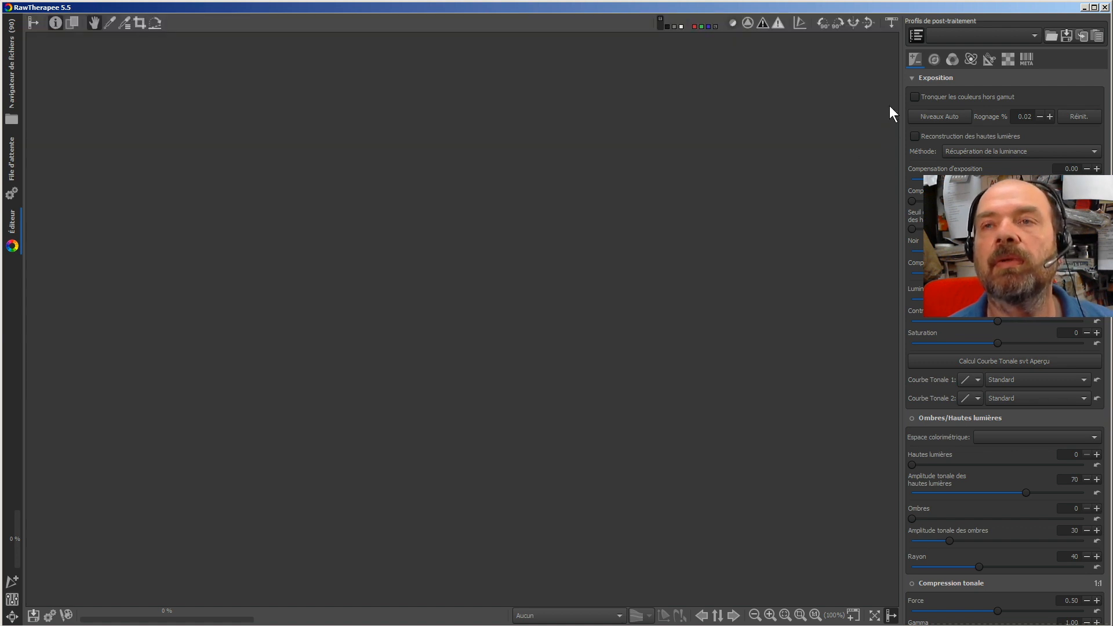
{"action": "left_click", "coordinate": [891, 616]}
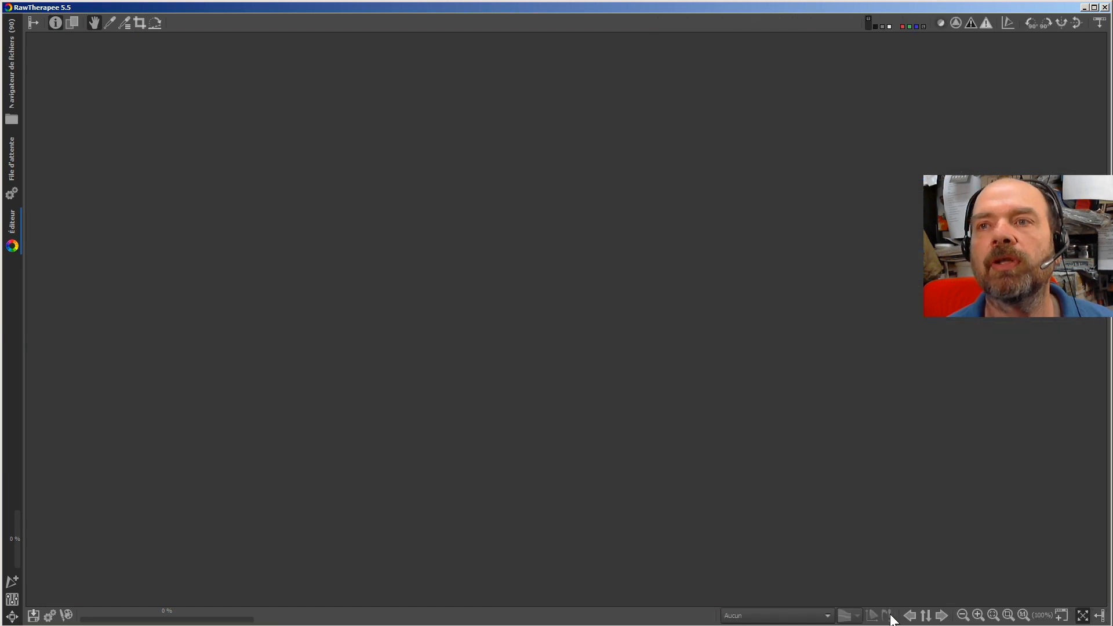
{"action": "left_click", "coordinate": [1100, 616]}
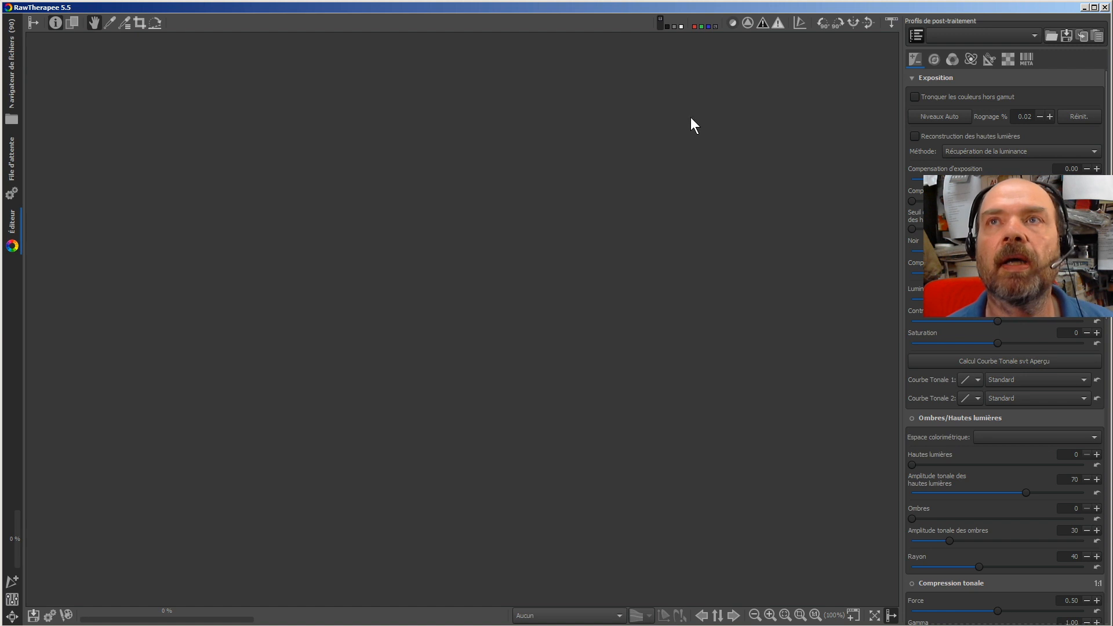
{"action": "left_click", "coordinate": [891, 23]}
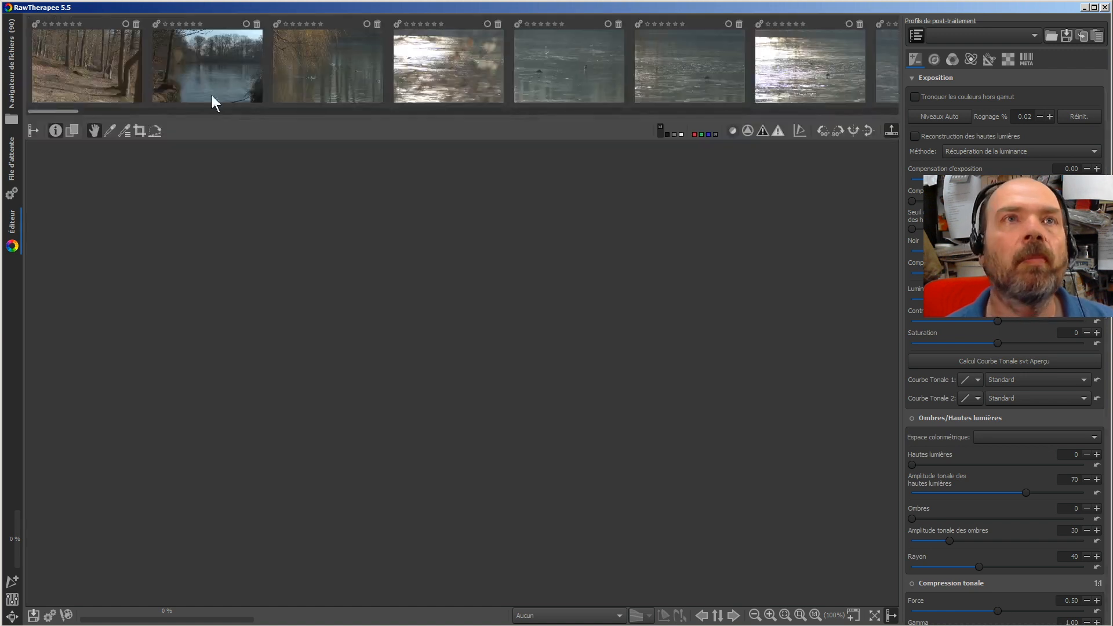
Show the editor's histogram and history panel and open the frosted-leaves photo 82PD9645.DCR from the filmstrip
{"action": "left_click", "coordinate": [33, 131]}
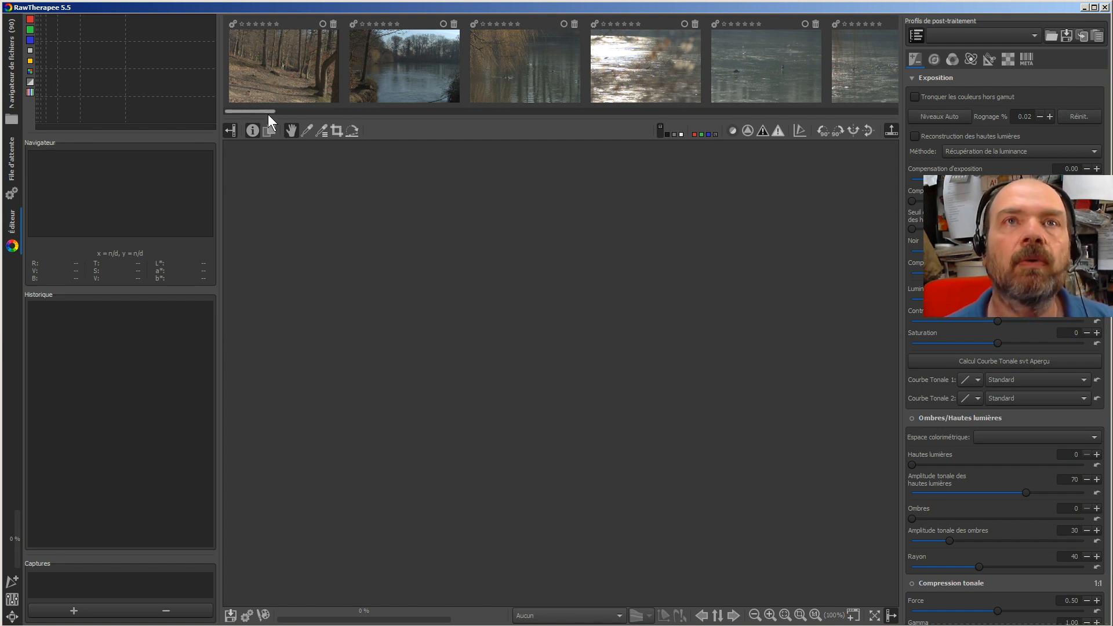
{"action": "left_click_drag", "start_coordinate": [245, 110], "coordinate": [826, 110]}
{"action": "left_click", "coordinate": [832, 65]}
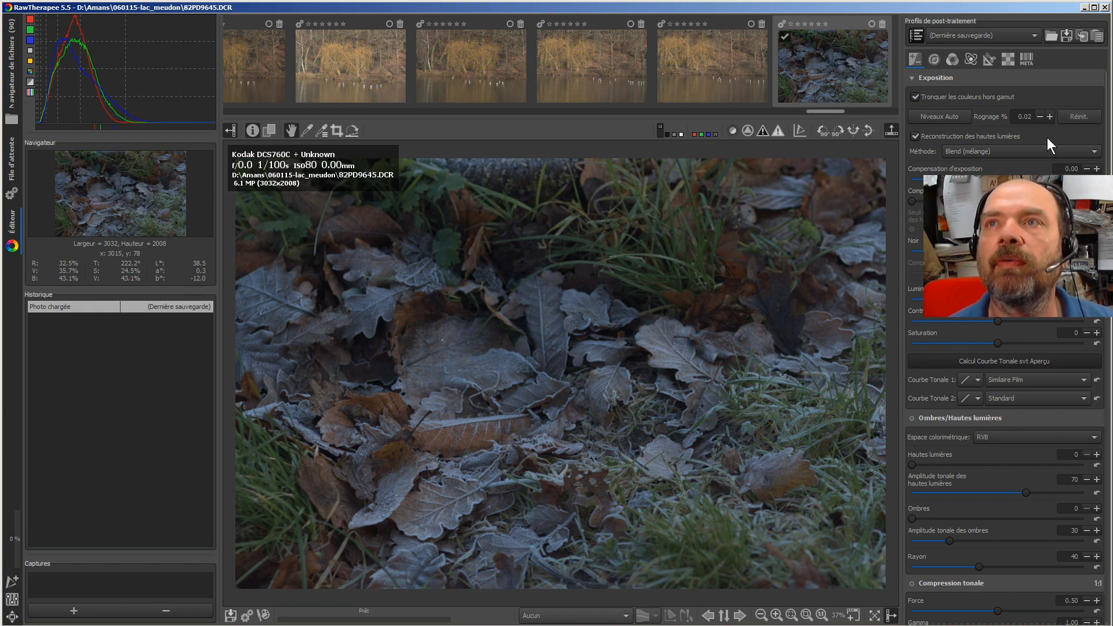
Reset the exposure settings, switch tone curve 1 to a custom curve and add one highlight and one shadow control point on its diagonal
{"action": "left_click", "coordinate": [1077, 116]}
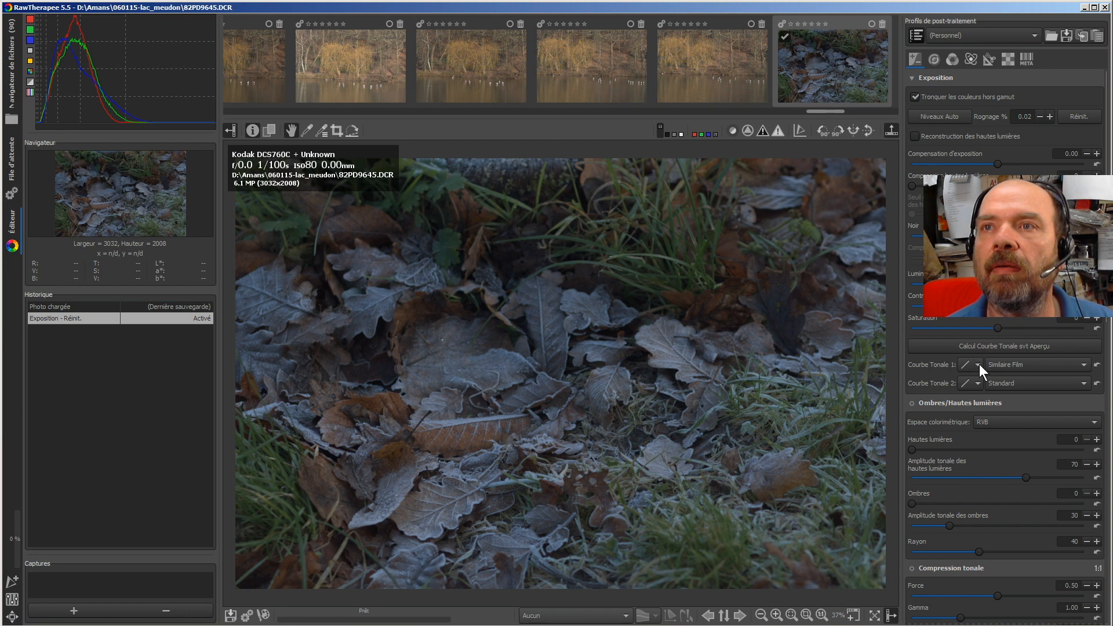
{"action": "left_click", "coordinate": [1010, 381]}
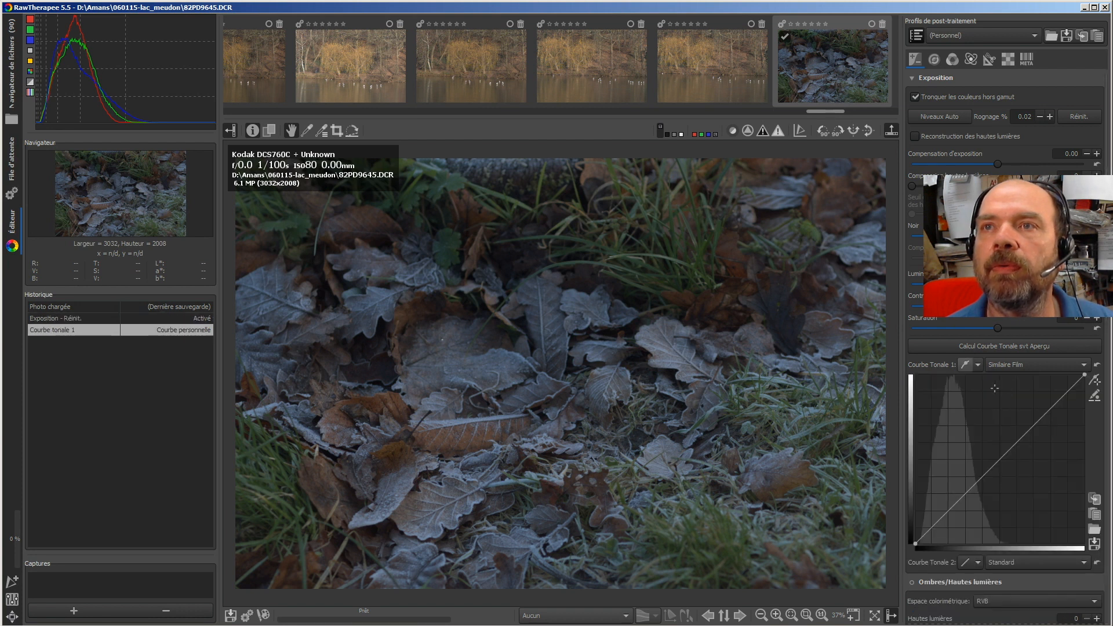
{"action": "left_click", "coordinate": [1064, 397]}
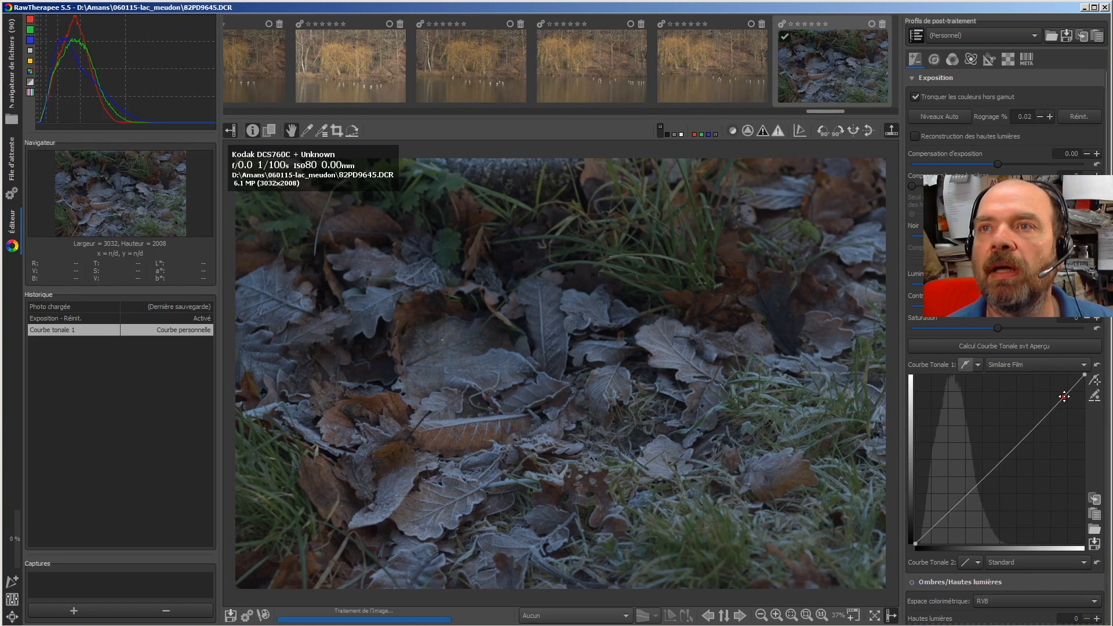
{"action": "left_click", "coordinate": [944, 516]}
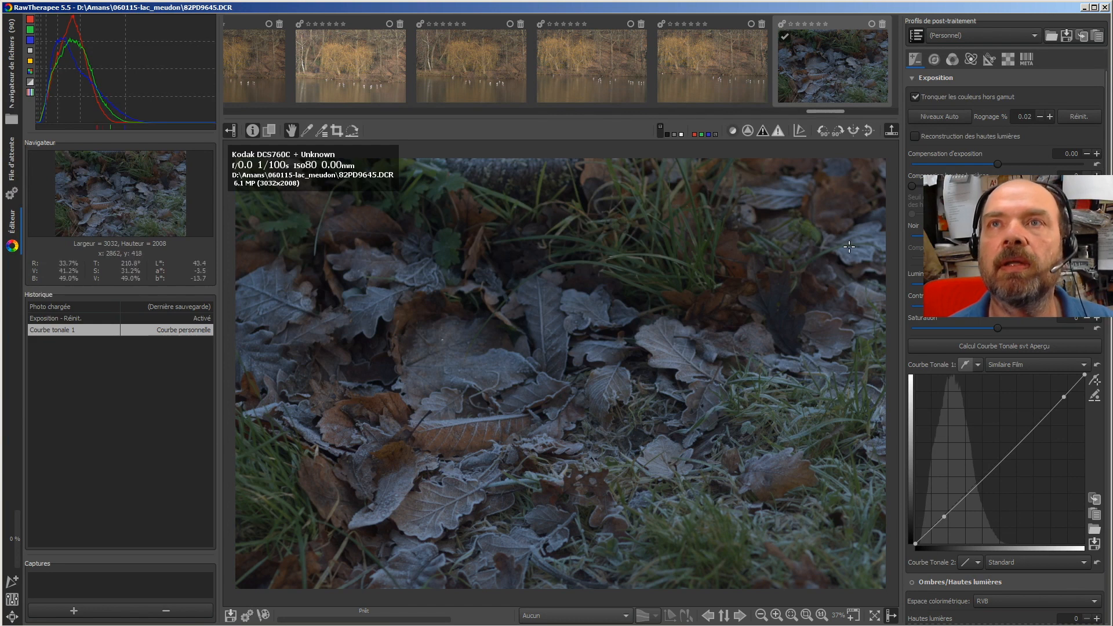
Open photo 82PD9637.DCR from the filmstrip and paste the processing profile from the clipboard onto it
{"action": "scroll", "coordinate": [726, 81], "scroll_direction": "up", "scroll_amount": 3}
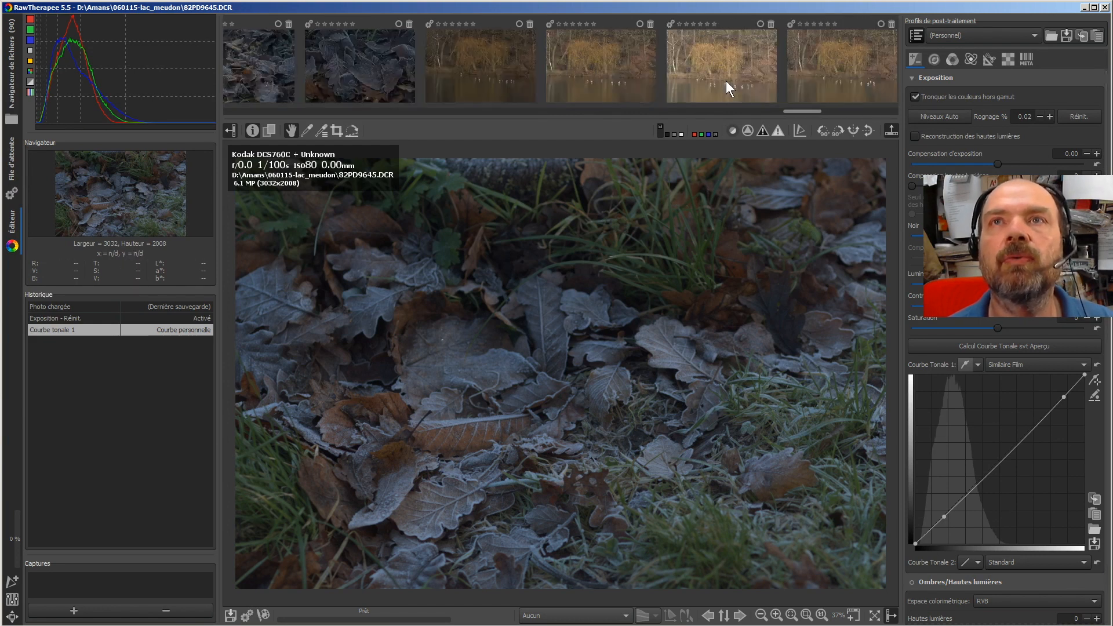
{"action": "scroll", "coordinate": [725, 81], "scroll_direction": "up", "scroll_amount": 2}
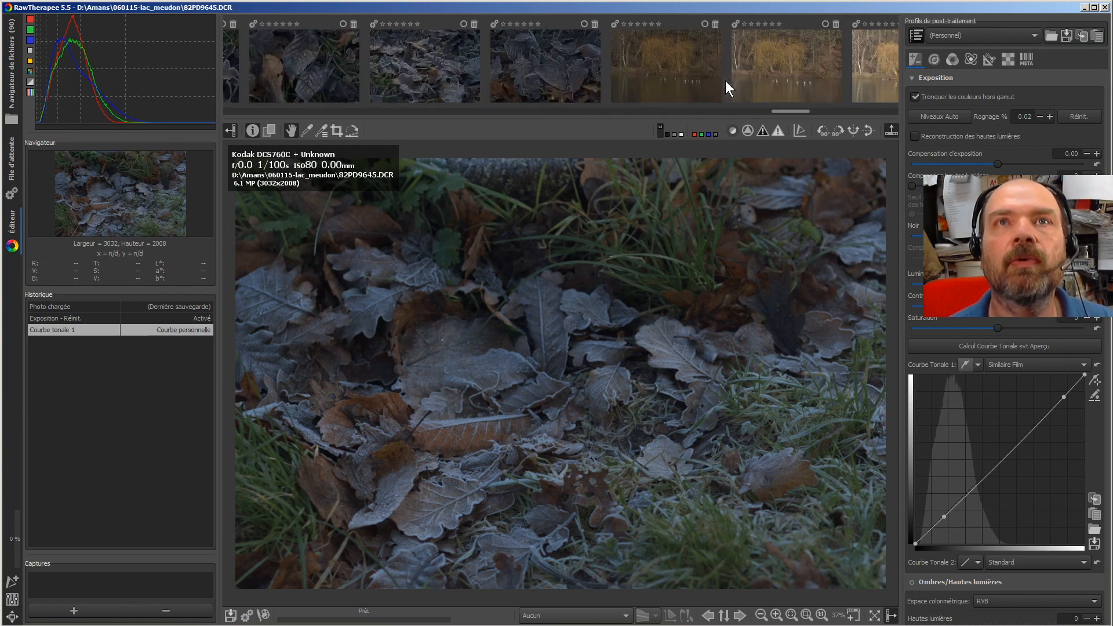
{"action": "double_click", "coordinate": [422, 73]}
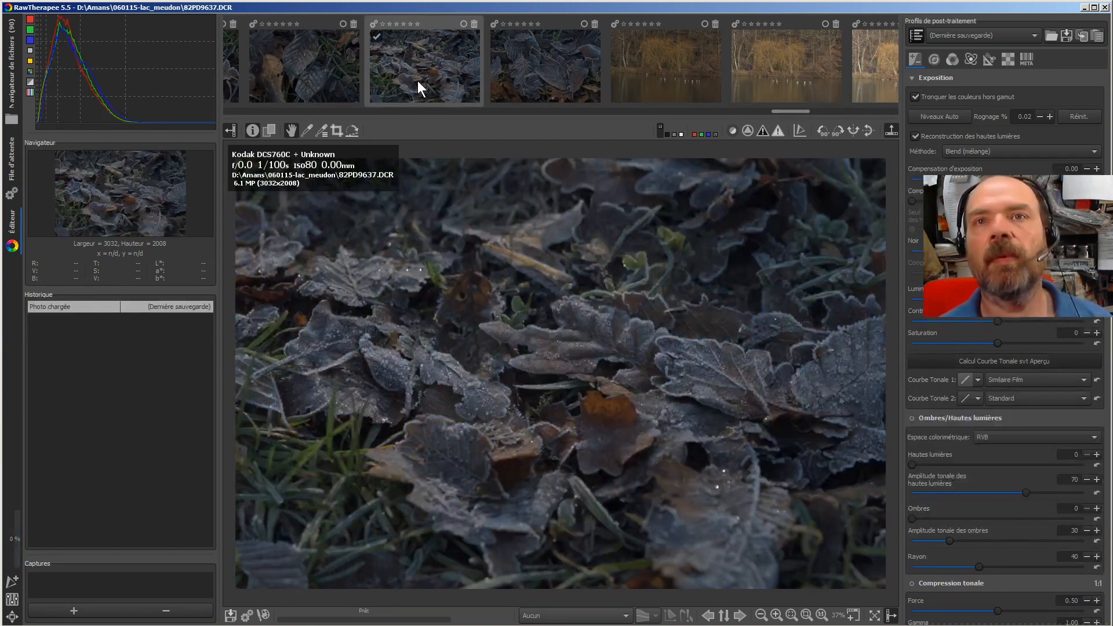
{"action": "left_click", "coordinate": [1097, 36]}
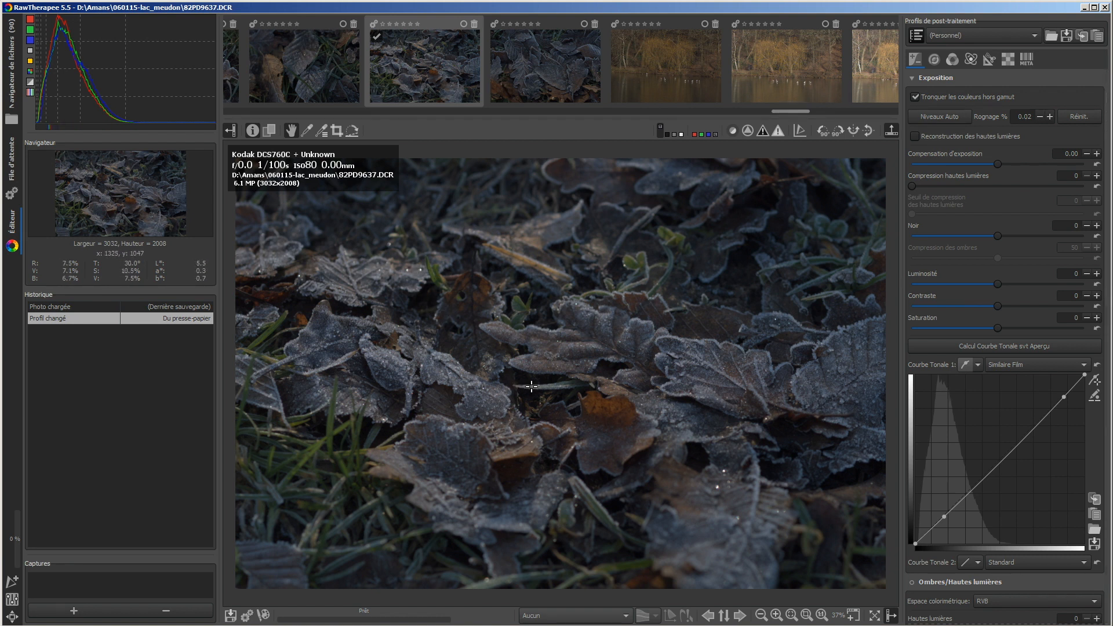
Turn on the clipping indication, examine the clipped areas around the green shoot up close and set the preview zoom to 100%
{"action": "left_click", "coordinate": [762, 131]}
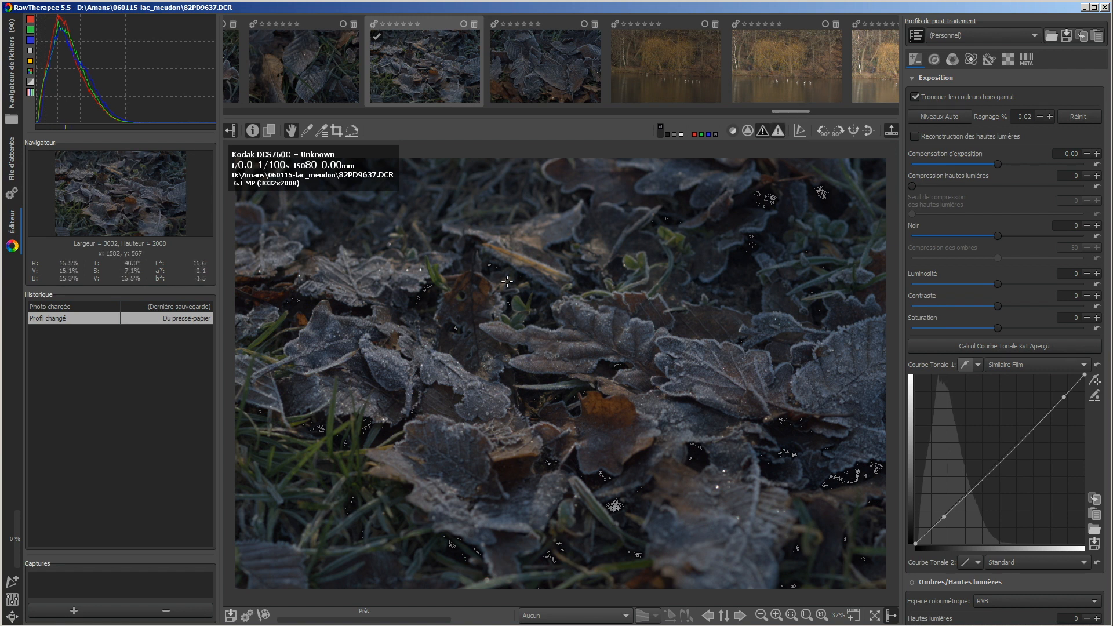
{"action": "scroll", "coordinate": [405, 272], "scroll_direction": "up", "scroll_amount": 5}
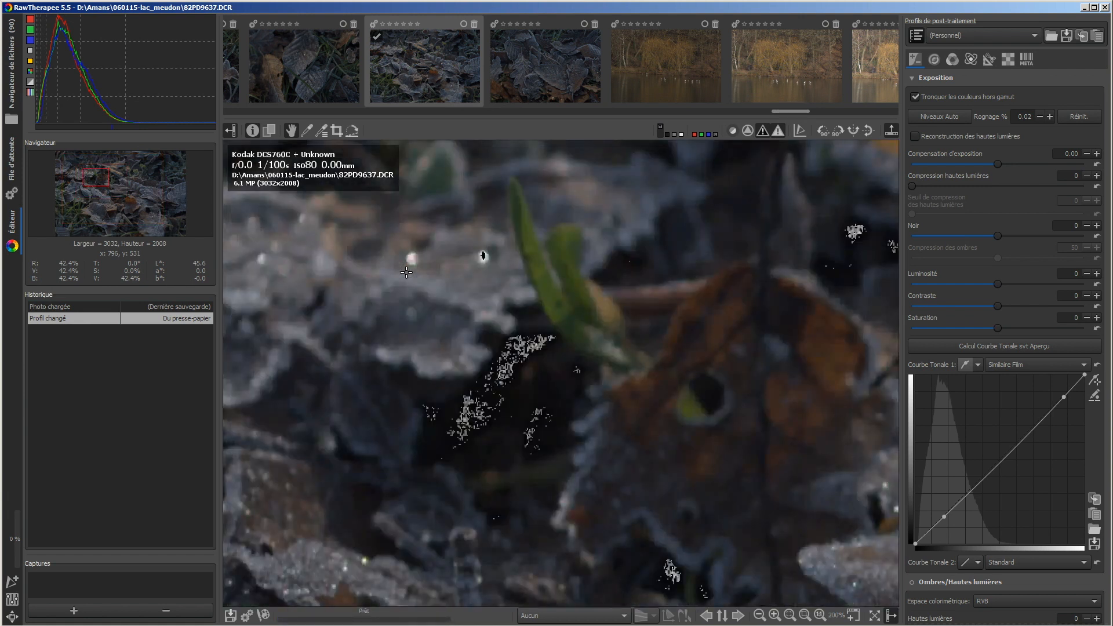
{"action": "scroll", "coordinate": [405, 272], "scroll_direction": "up", "scroll_amount": 1}
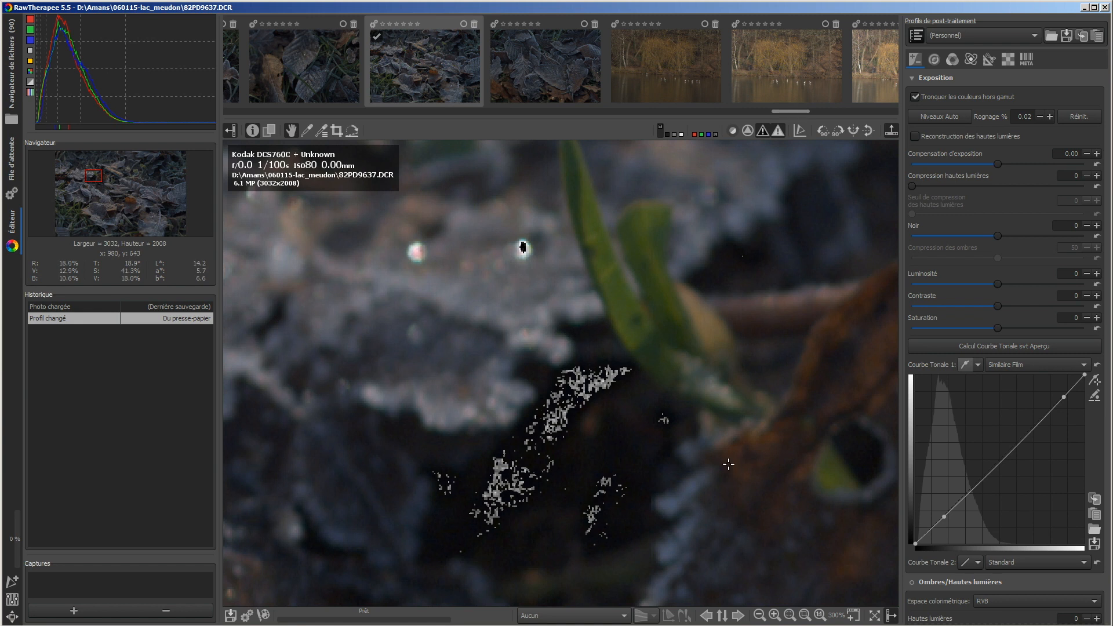
{"action": "left_click", "coordinate": [819, 615]}
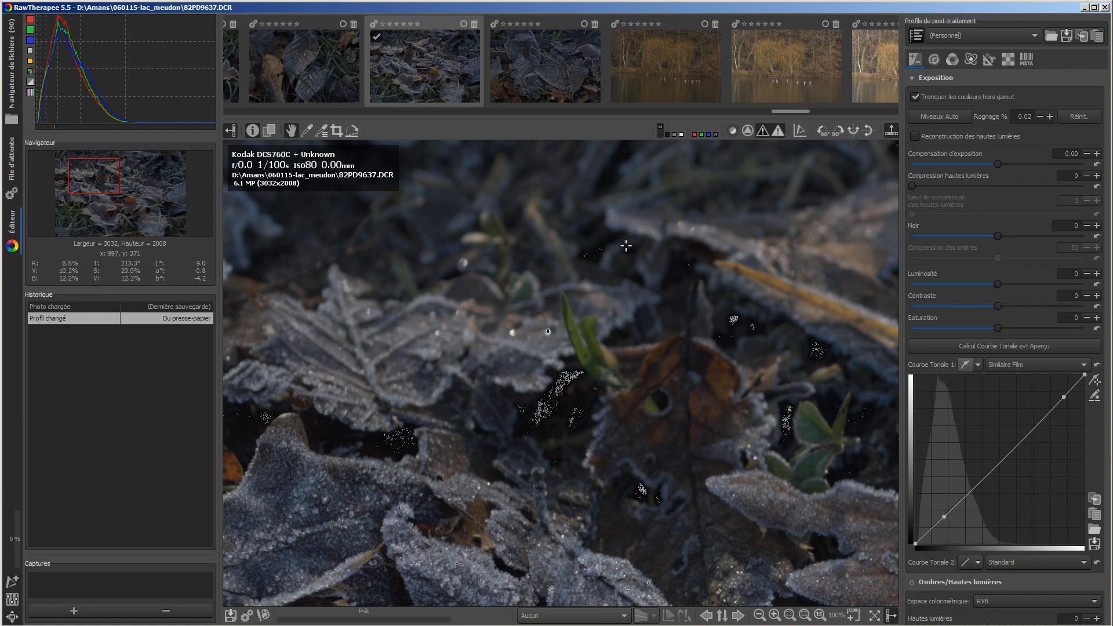
Preview the photo in luminosity, blue channel, green channel and red channel modes in turn to examine the clipping
{"action": "left_click", "coordinate": [715, 135]}
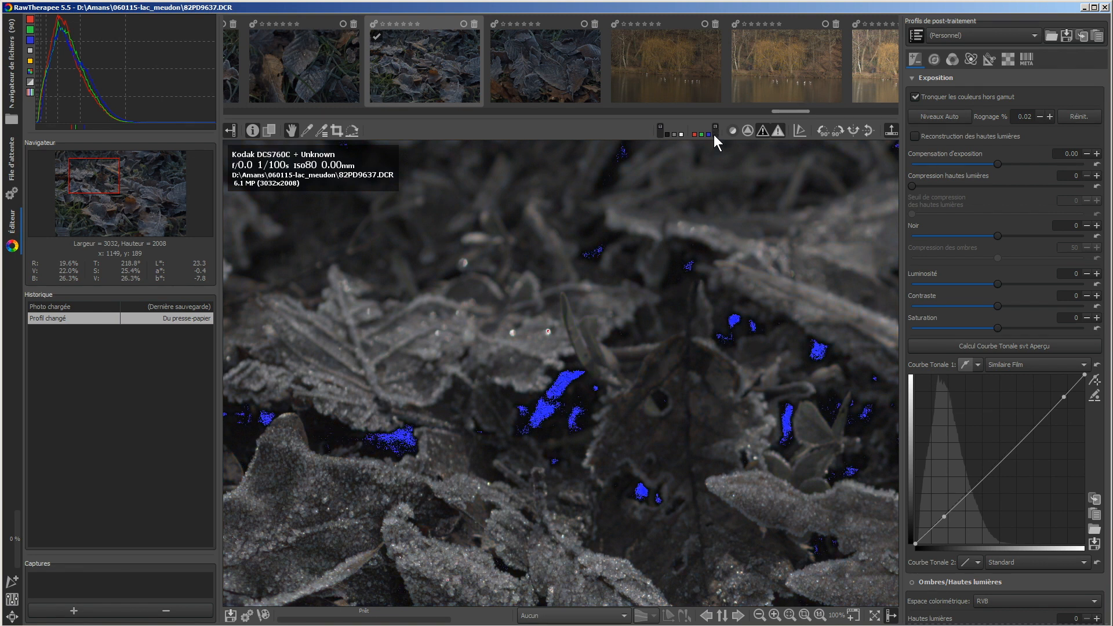
{"action": "left_click", "coordinate": [714, 134]}
{"action": "left_click", "coordinate": [714, 134]}
{"action": "left_click", "coordinate": [714, 134]}
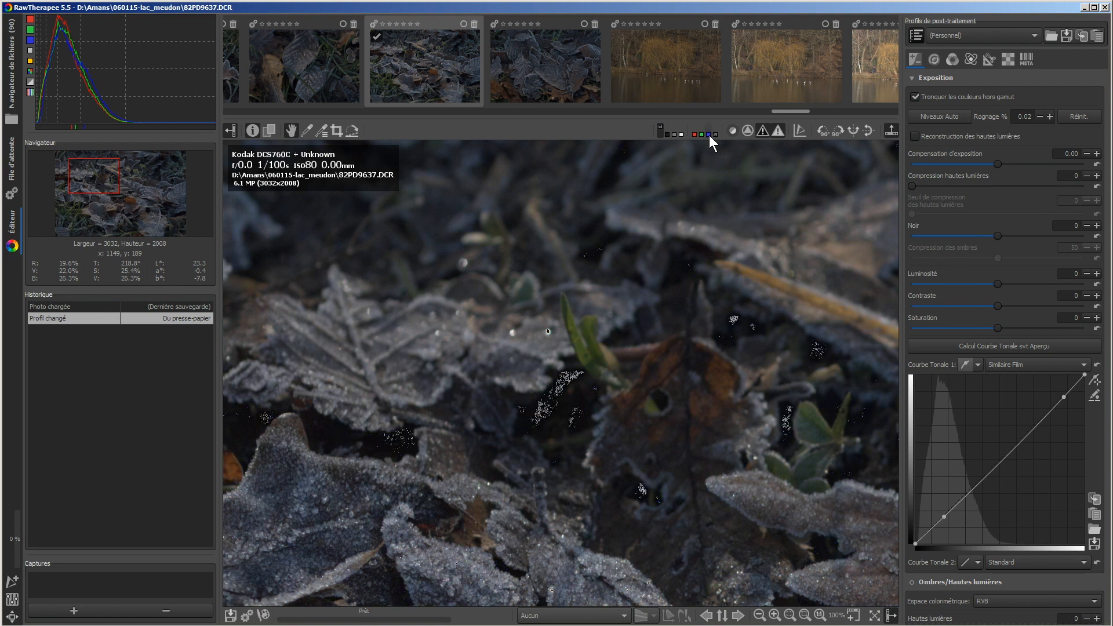
{"action": "left_click", "coordinate": [708, 135]}
{"action": "left_click", "coordinate": [709, 134]}
{"action": "left_click", "coordinate": [701, 135]}
{"action": "left_click", "coordinate": [701, 134]}
{"action": "left_click", "coordinate": [694, 134]}
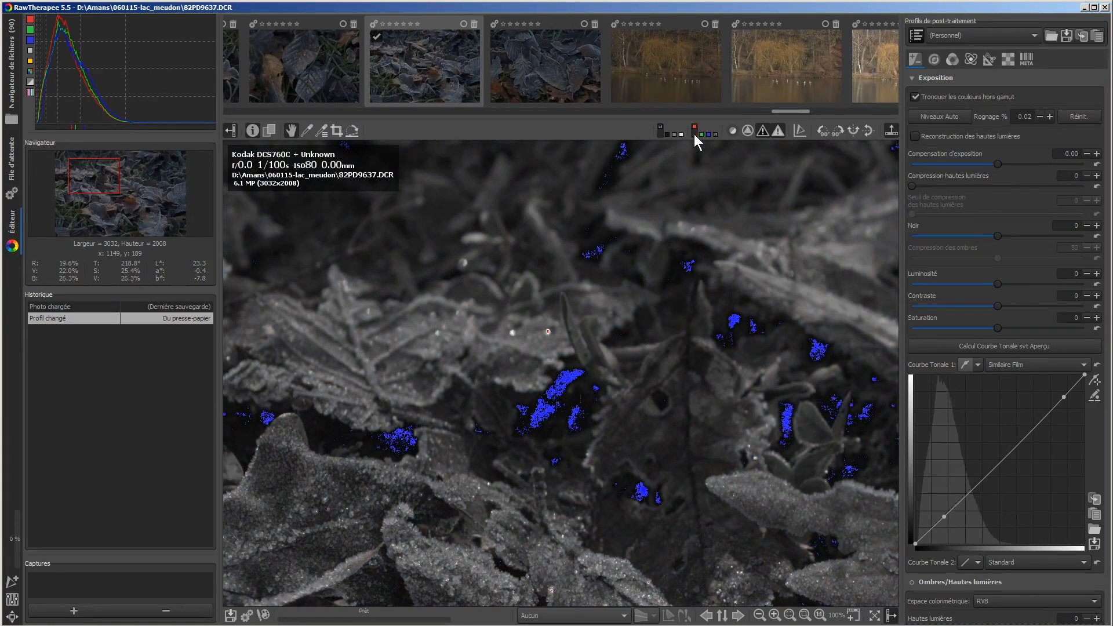
Switch from the red channel to the luminosity preview, examine the clipped spot beside the shoot up close and fit the whole photo
{"action": "left_click", "coordinate": [694, 134]}
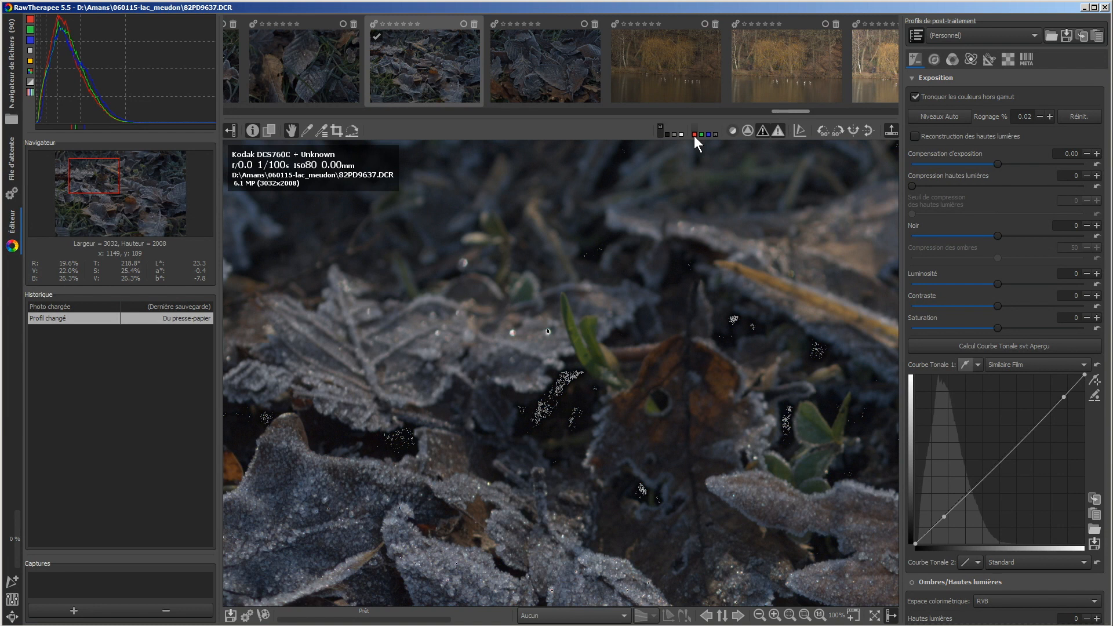
{"action": "left_click", "coordinate": [715, 134]}
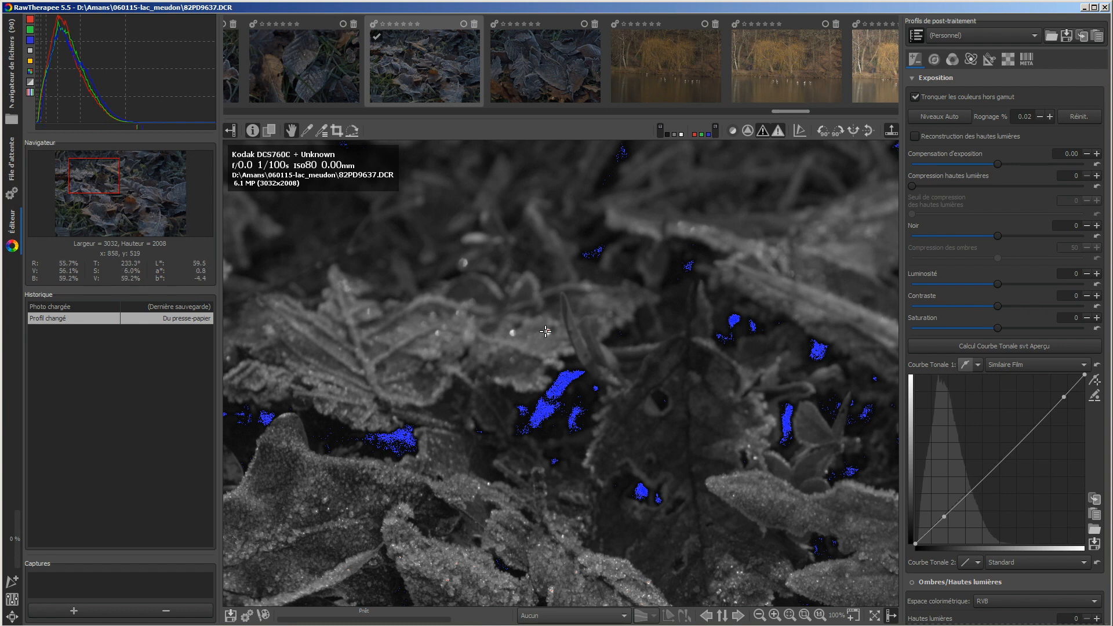
{"action": "scroll", "coordinate": [550, 334], "scroll_direction": "up", "scroll_amount": 3}
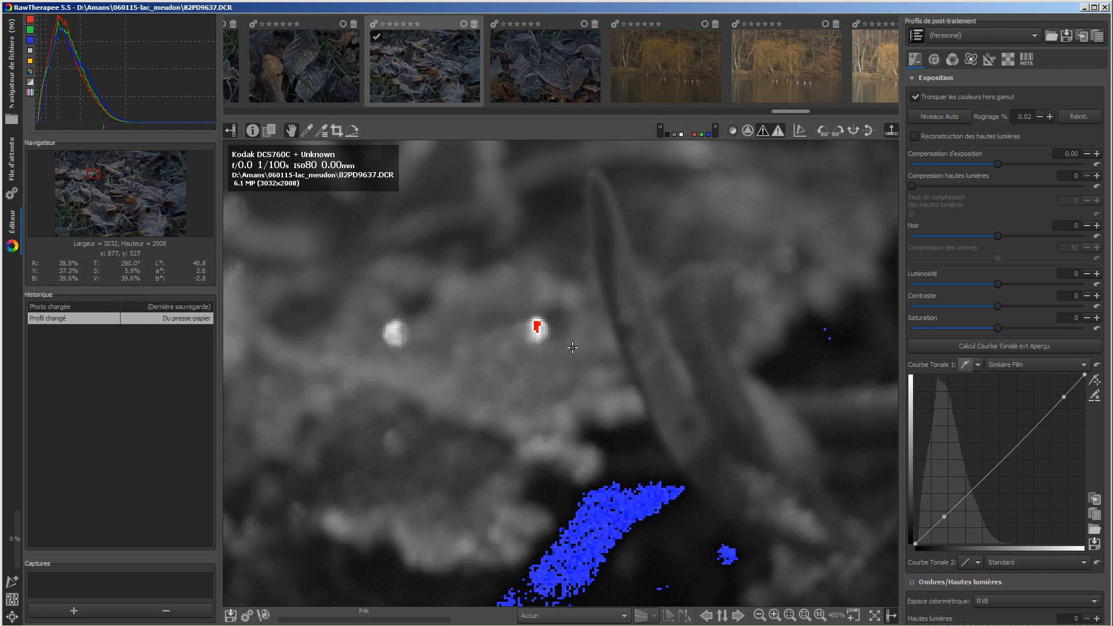
{"action": "scroll", "coordinate": [572, 348], "scroll_direction": "down", "scroll_amount": 1}
{"action": "scroll", "coordinate": [572, 347], "scroll_direction": "up", "scroll_amount": 3}
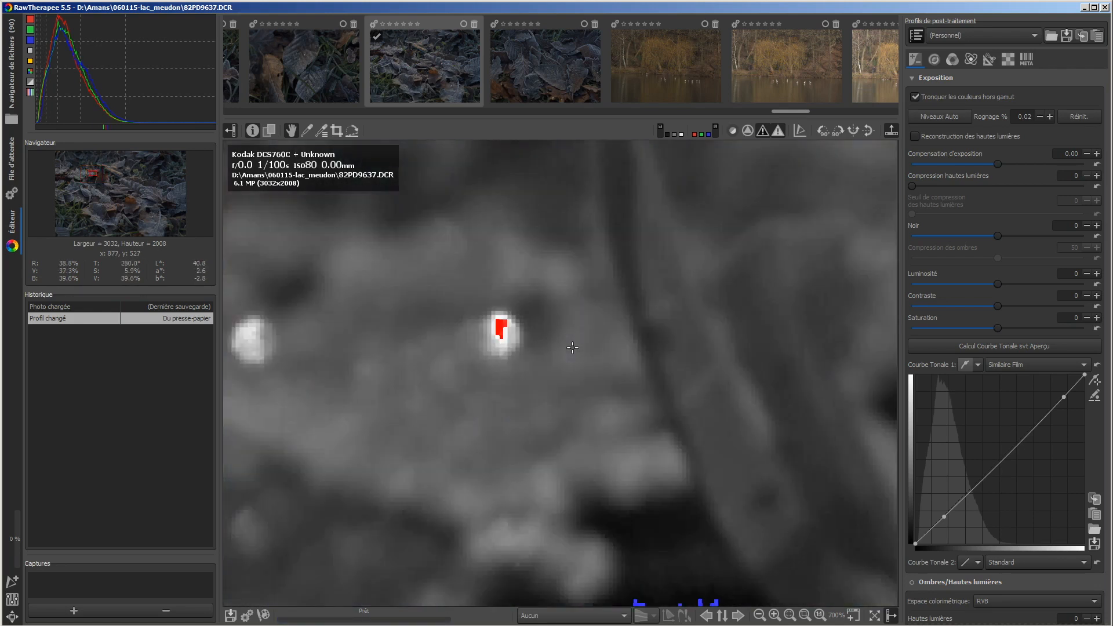
{"action": "scroll", "coordinate": [572, 347], "scroll_direction": "down", "scroll_amount": 1}
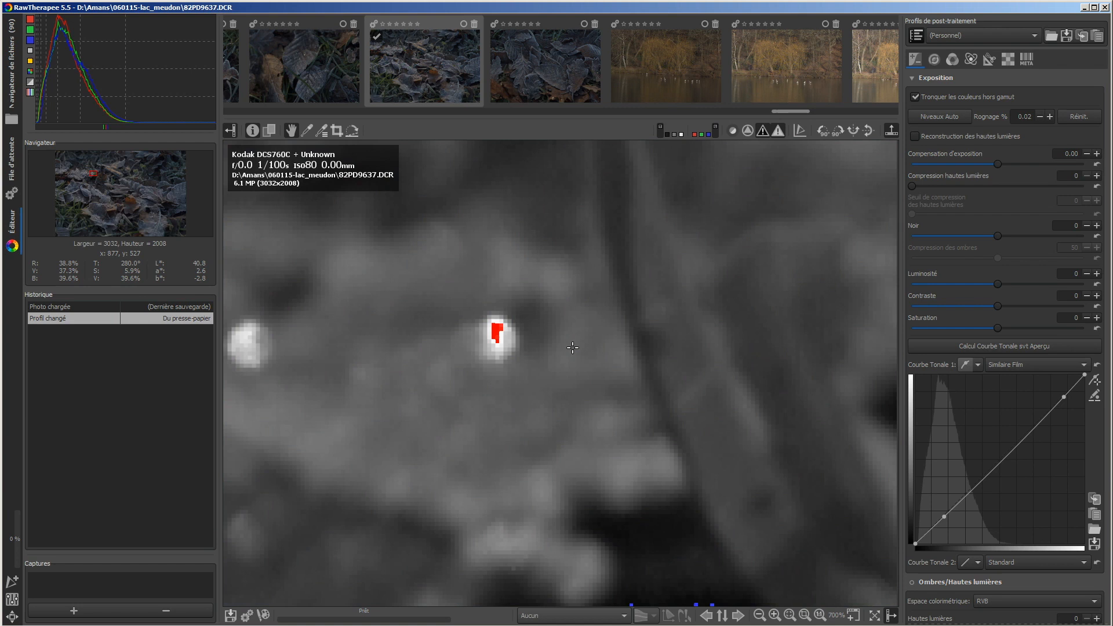
{"action": "scroll", "coordinate": [572, 347], "scroll_direction": "up", "scroll_amount": 1}
{"action": "scroll", "coordinate": [572, 348], "scroll_direction": "down", "scroll_amount": 3}
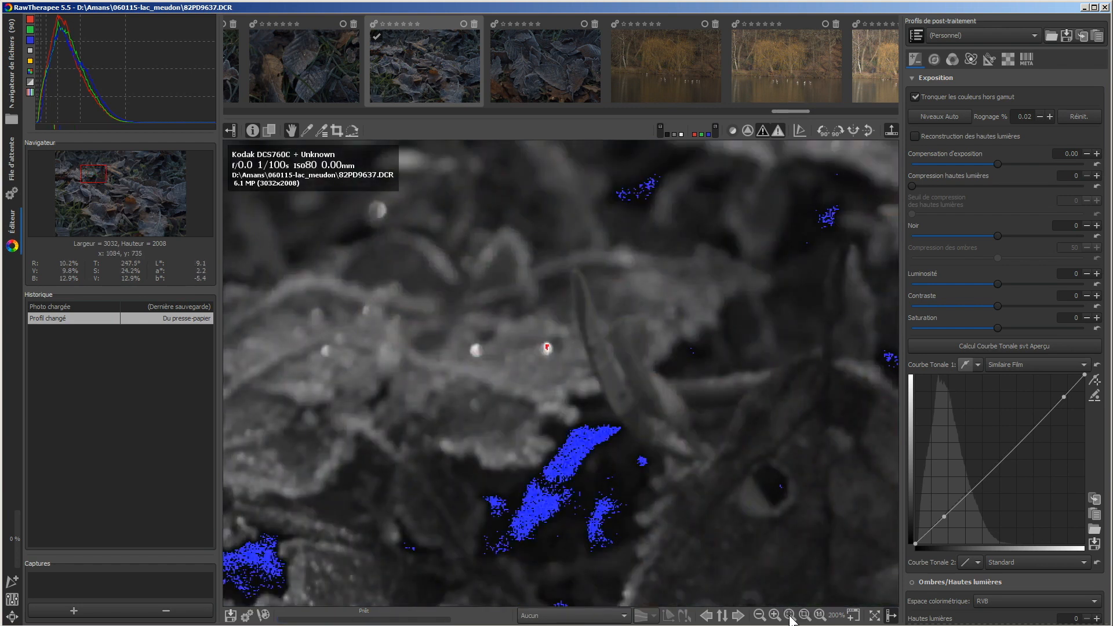
{"action": "left_click", "coordinate": [819, 617]}
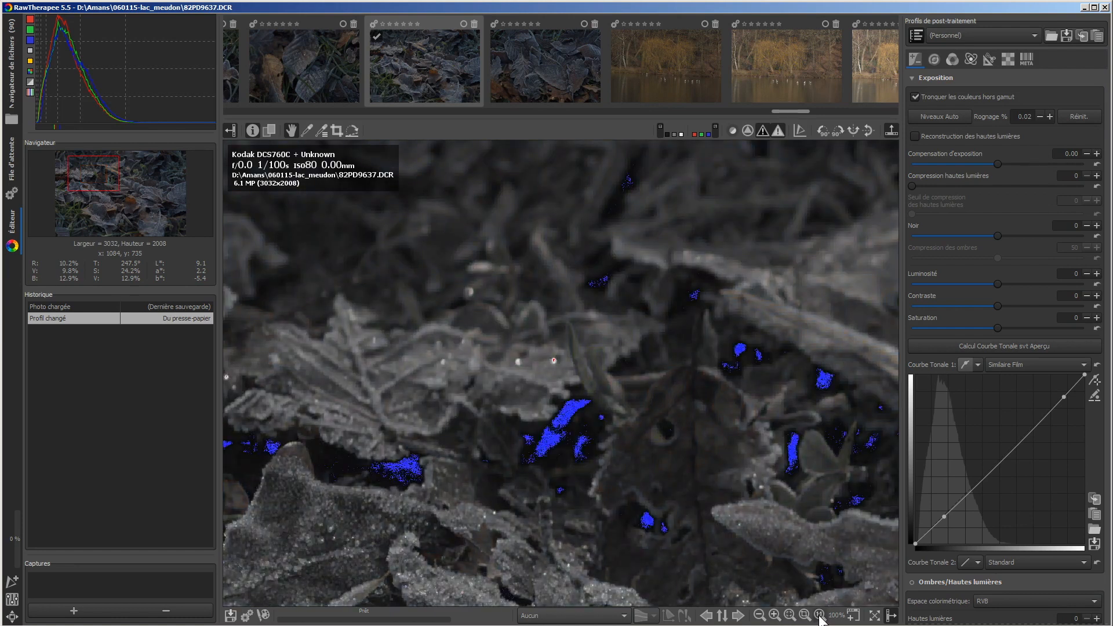
{"action": "left_click", "coordinate": [789, 616]}
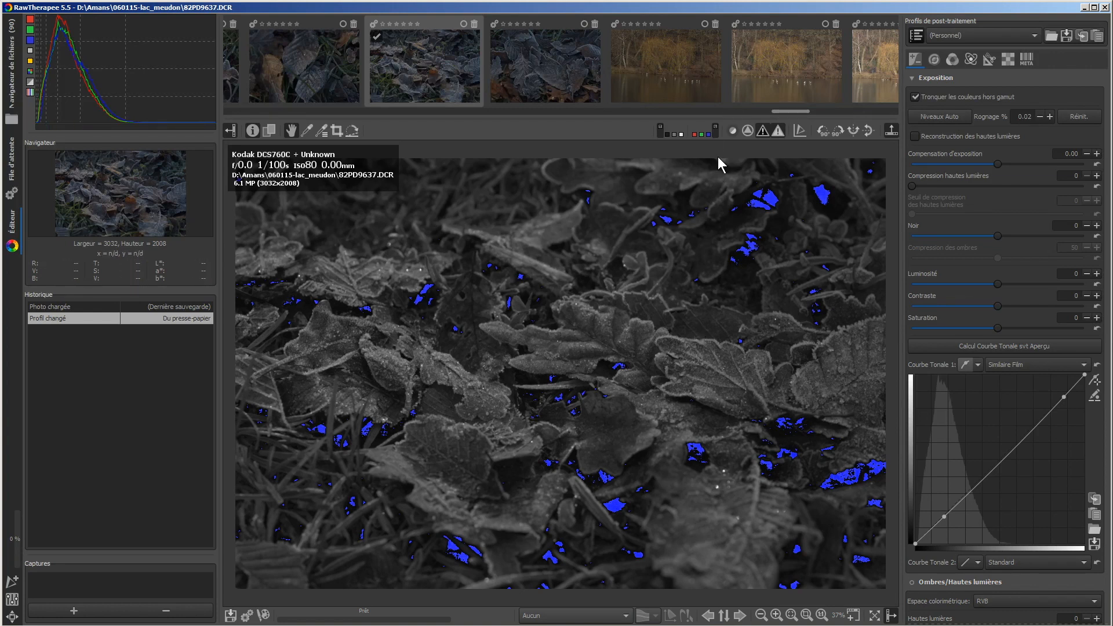
Compare the clipping marks between the normal colour preview and the luminosity preview, ending in normal colour
{"action": "left_click", "coordinate": [715, 134]}
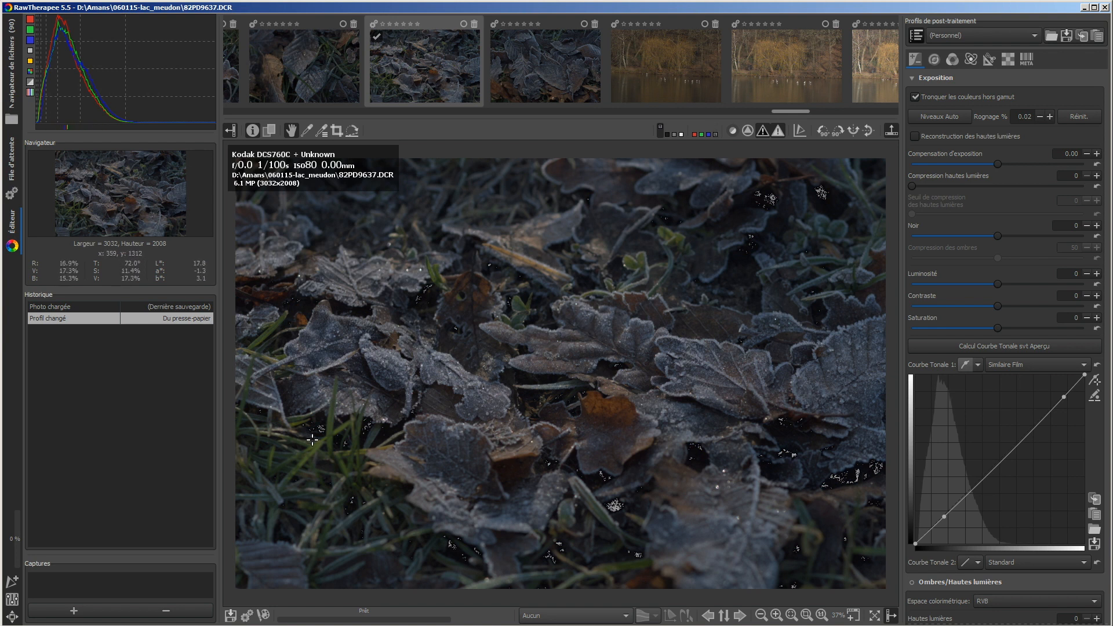
{"action": "left_click", "coordinate": [717, 134]}
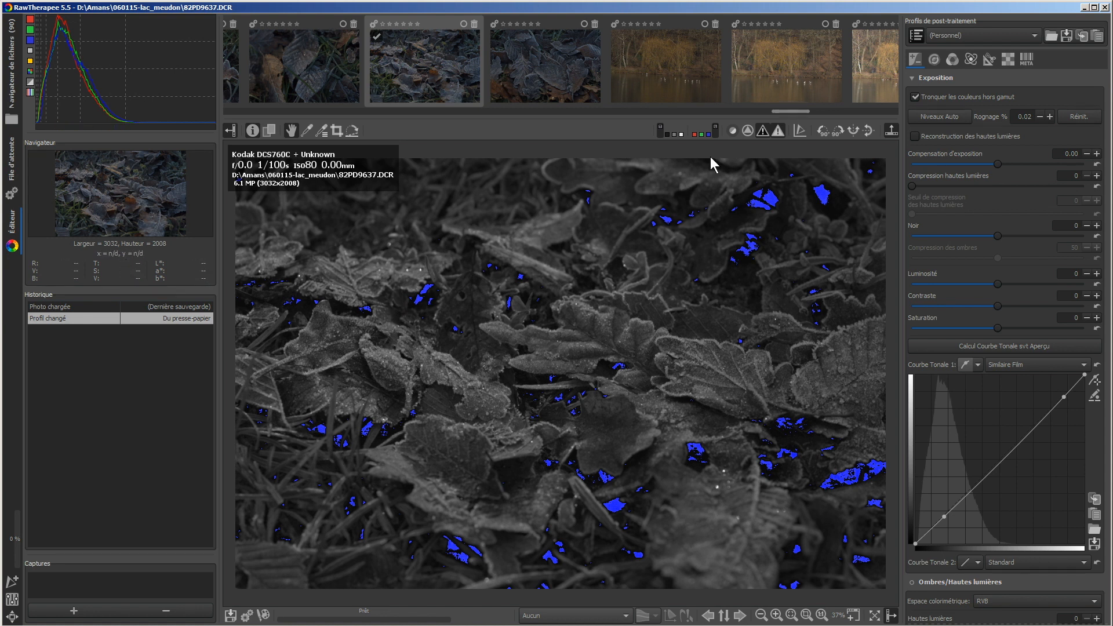
{"action": "left_click", "coordinate": [717, 133]}
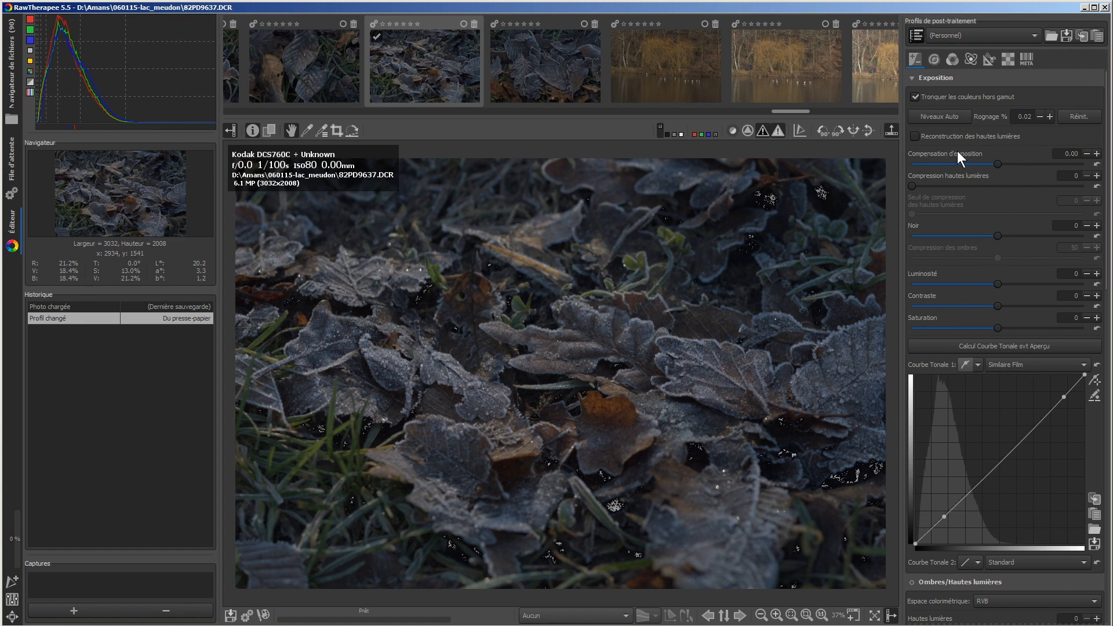
Raise the exposure compensation to 2.55, then lower it to 1.65
{"action": "left_click", "coordinate": [1096, 153]}
{"action": "left_click", "coordinate": [1096, 154]}
{"action": "left_click", "coordinate": [1096, 153]}
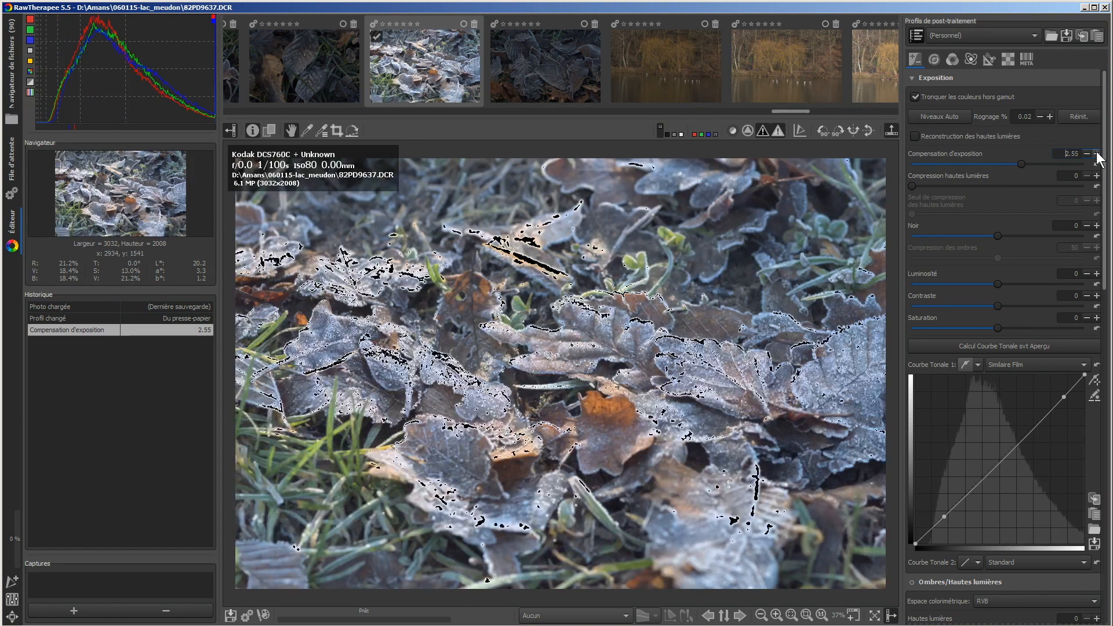
{"action": "left_click", "coordinate": [1086, 154]}
{"action": "left_click", "coordinate": [1086, 154]}
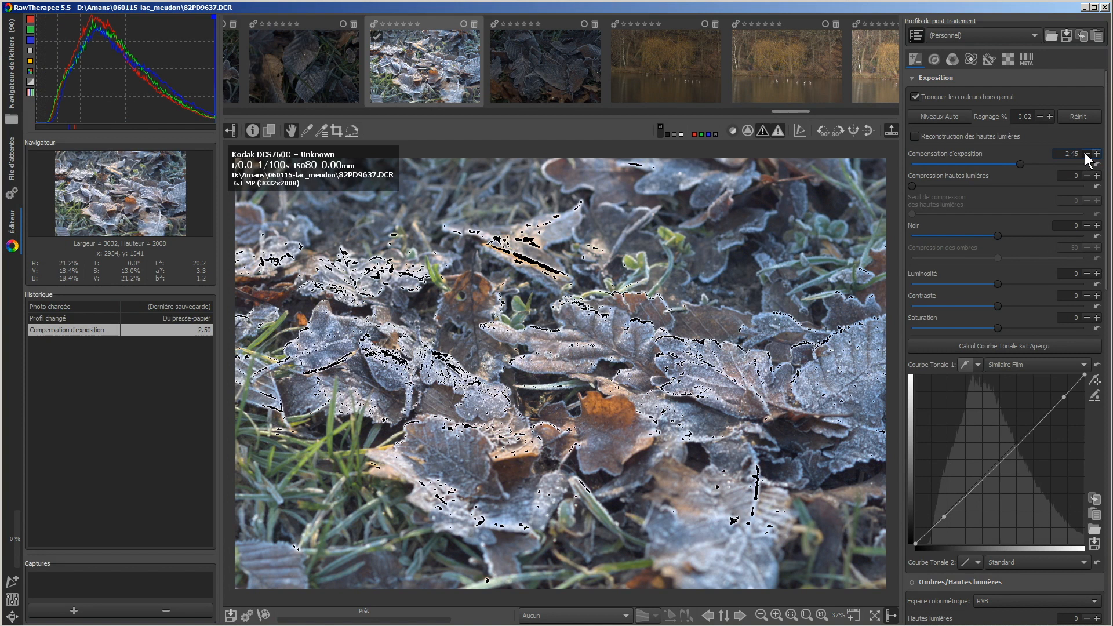
{"action": "key", "text": "Return"}
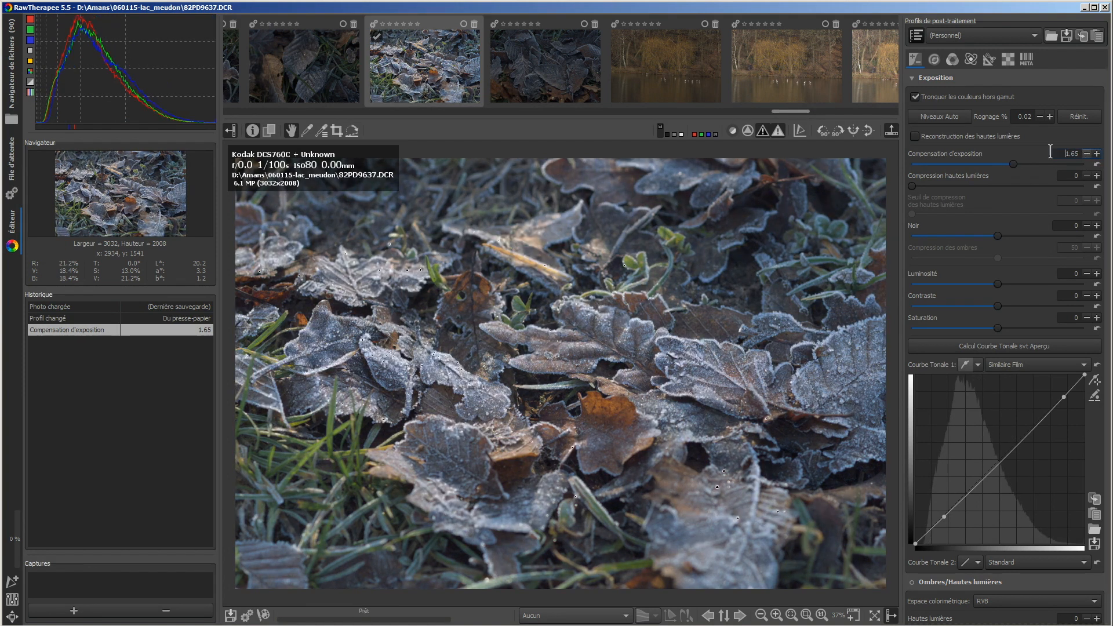
Turn on the luminosity preview and raise the exposure compensation to 2.25
{"action": "left_click", "coordinate": [715, 134]}
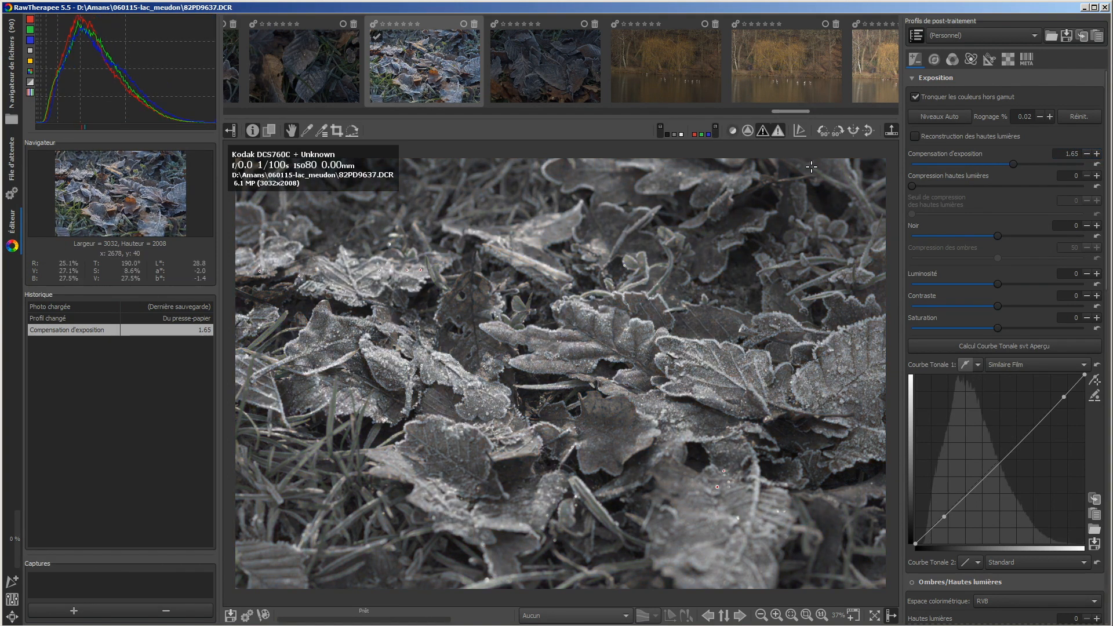
{"action": "left_click", "coordinate": [1097, 154]}
{"action": "left_click", "coordinate": [1096, 154]}
{"action": "left_click", "coordinate": [1097, 153]}
{"action": "left_click", "coordinate": [1096, 154]}
{"action": "left_click", "coordinate": [1097, 153]}
{"action": "left_click", "coordinate": [1098, 154]}
{"action": "left_click", "coordinate": [1097, 154]}
{"action": "left_click", "coordinate": [1097, 153]}
{"action": "left_click", "coordinate": [1098, 153]}
{"action": "left_click", "coordinate": [1097, 153]}
{"action": "left_click", "coordinate": [1097, 154]}
{"action": "left_click", "coordinate": [1097, 153]}
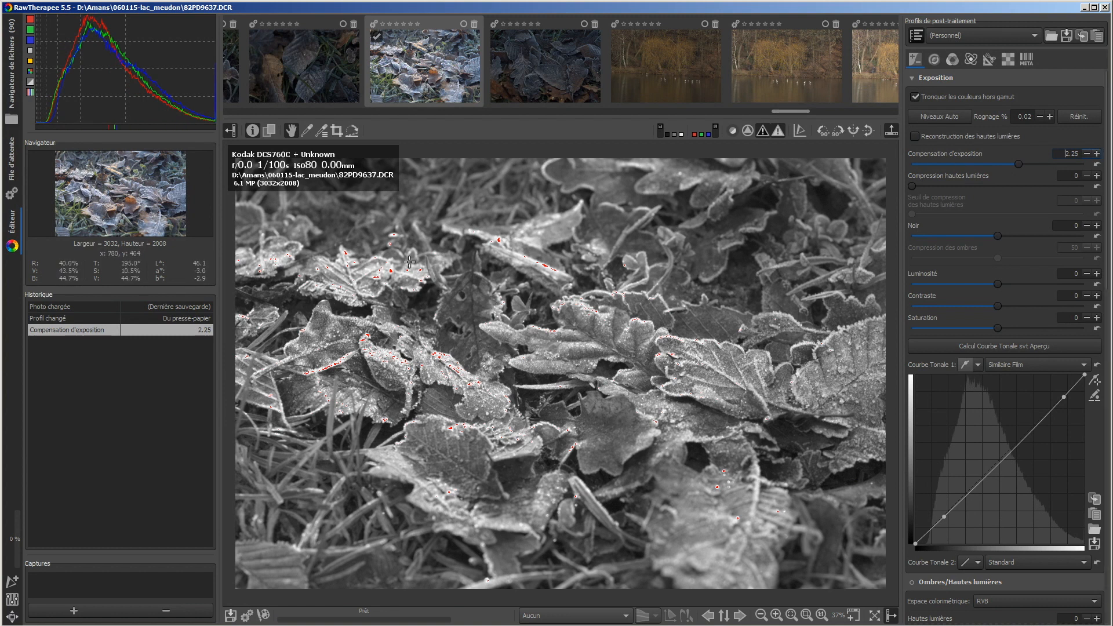
Examine the clipped highlights on the frosted leaves up close and set the preview zoom to 100%
{"action": "scroll", "coordinate": [386, 268], "scroll_direction": "up", "scroll_amount": 1}
{"action": "scroll", "coordinate": [385, 268], "scroll_direction": "up", "scroll_amount": 2}
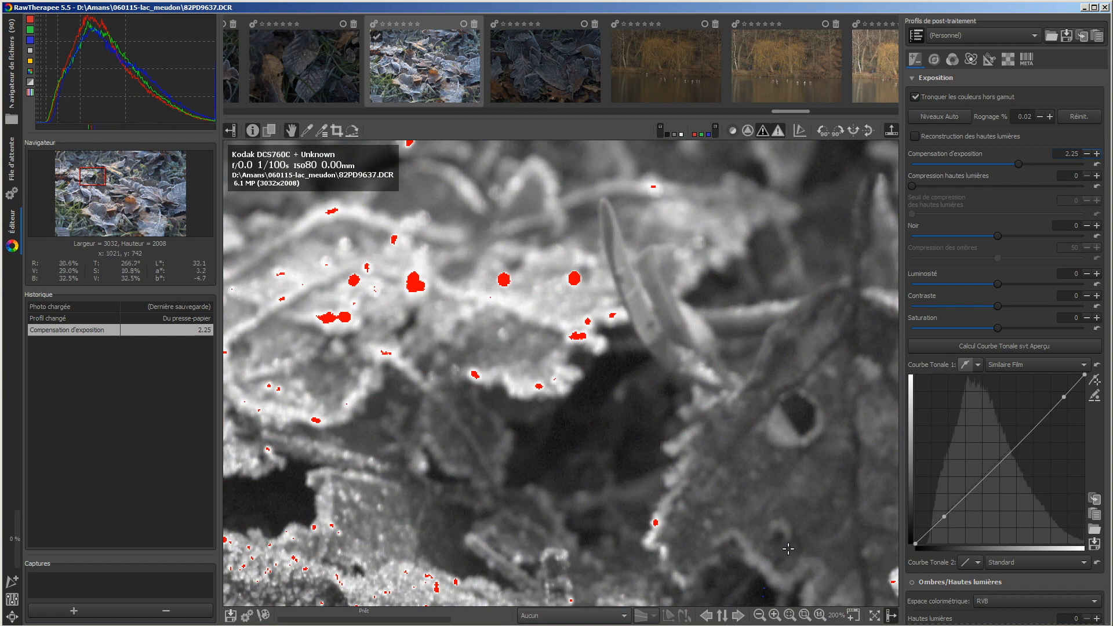
{"action": "left_click", "coordinate": [820, 615]}
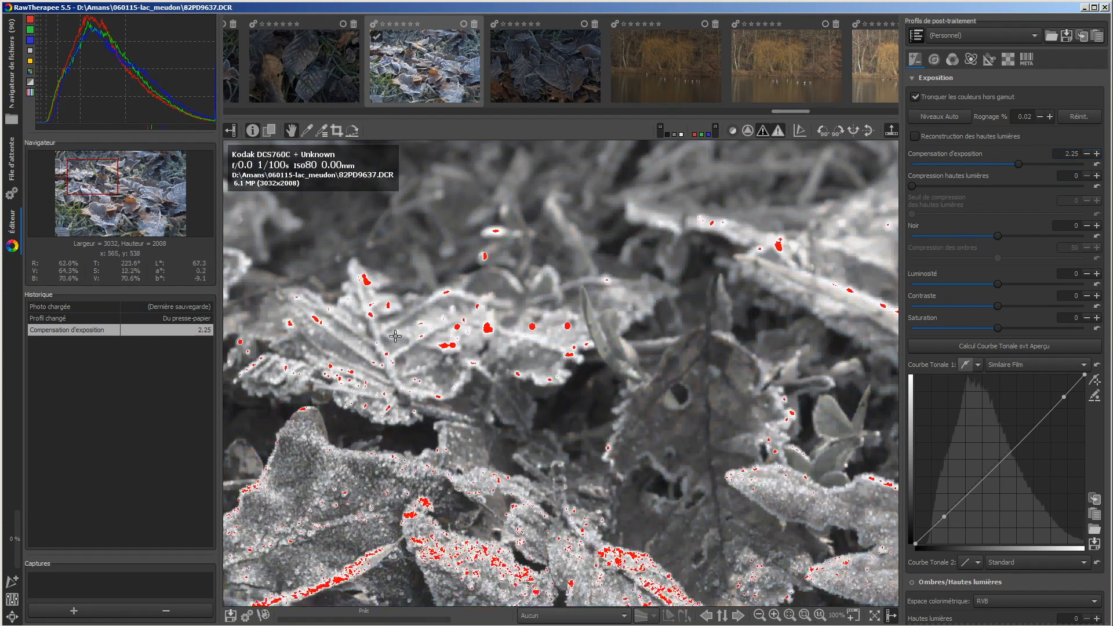
Lower the exposure compensation to 1.95 and return to the normal colour preview
{"action": "left_click", "coordinate": [1087, 154]}
{"action": "left_click", "coordinate": [1087, 154]}
{"action": "left_click", "coordinate": [1087, 154]}
{"action": "left_click", "coordinate": [1087, 154]}
{"action": "left_click", "coordinate": [1087, 154]}
{"action": "left_click", "coordinate": [1087, 154]}
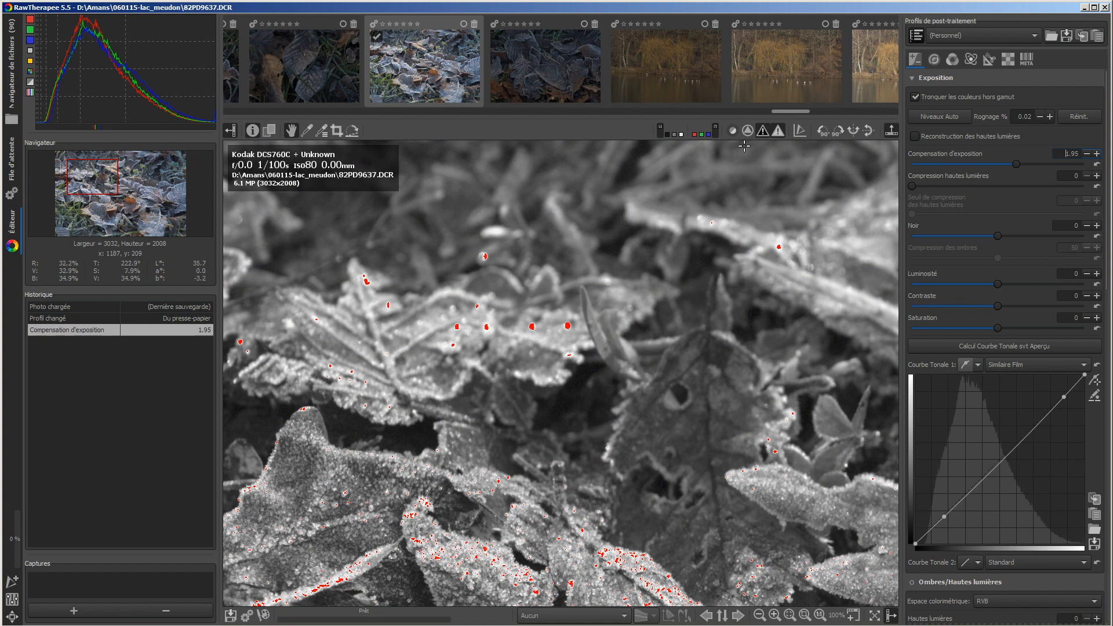
{"action": "left_click", "coordinate": [713, 132]}
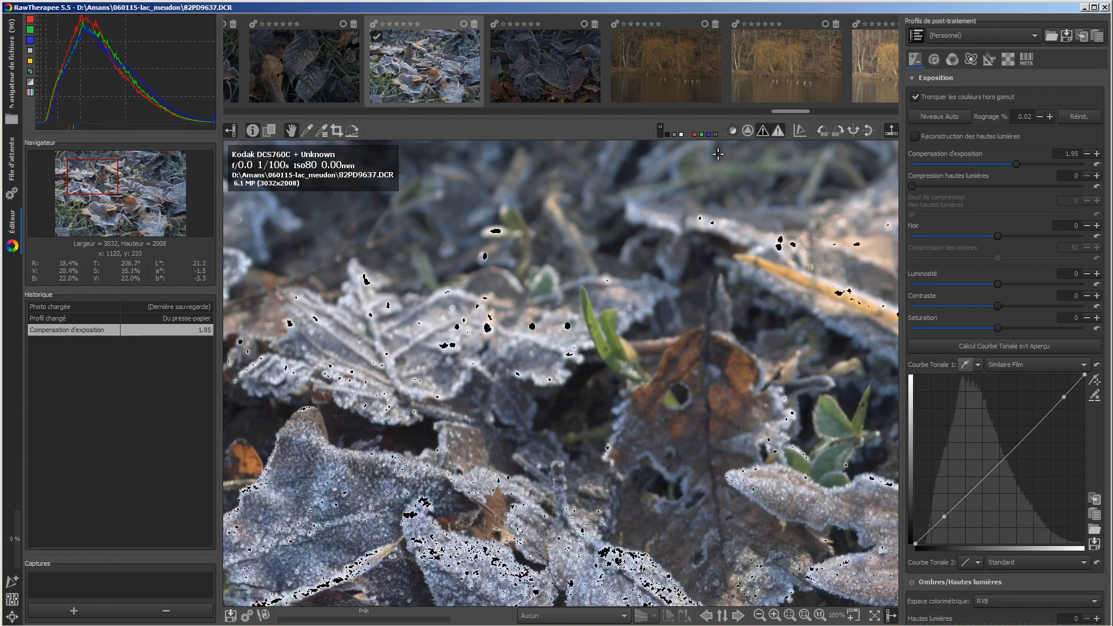
Fit the whole photo in the preview and raise the exposure compensation to 3.35
{"action": "left_click", "coordinate": [789, 615]}
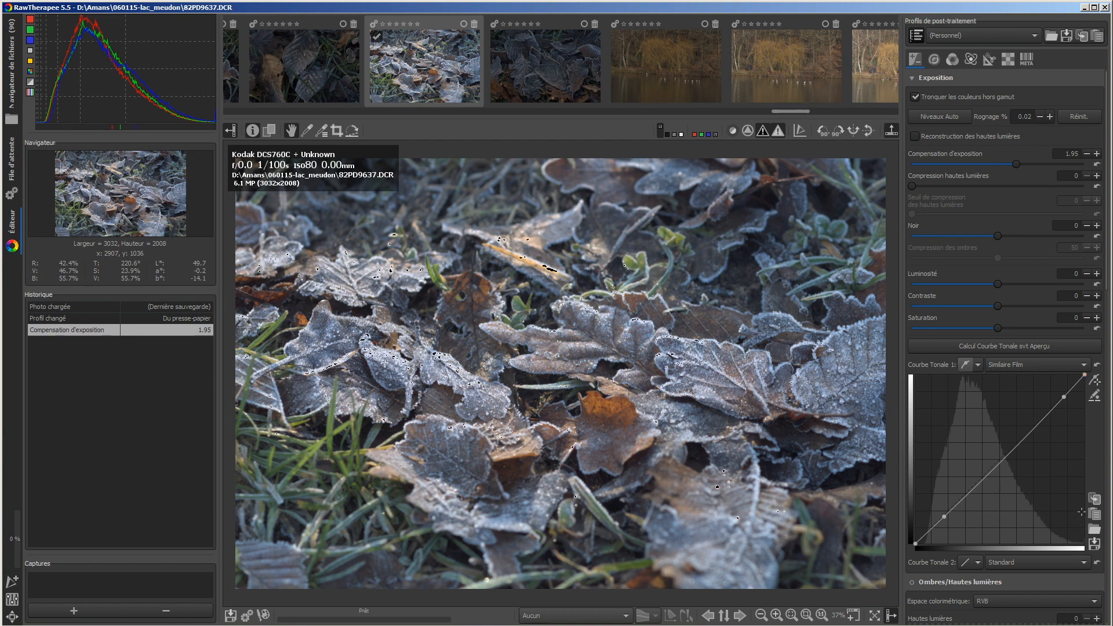
{"action": "left_click", "coordinate": [1096, 154]}
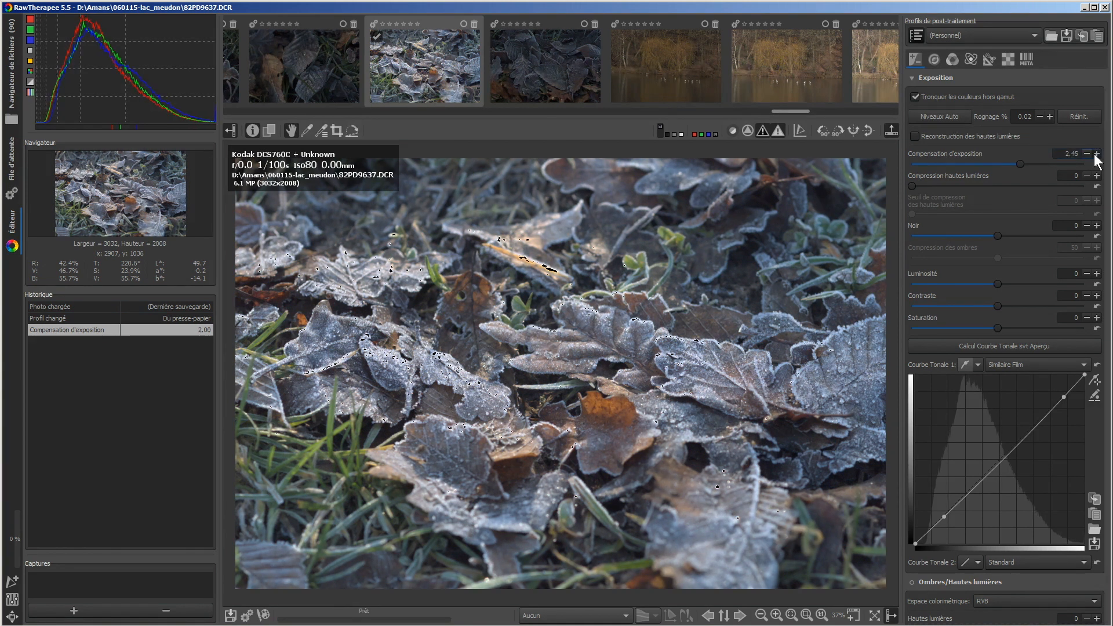
{"action": "left_click", "coordinate": [1096, 154]}
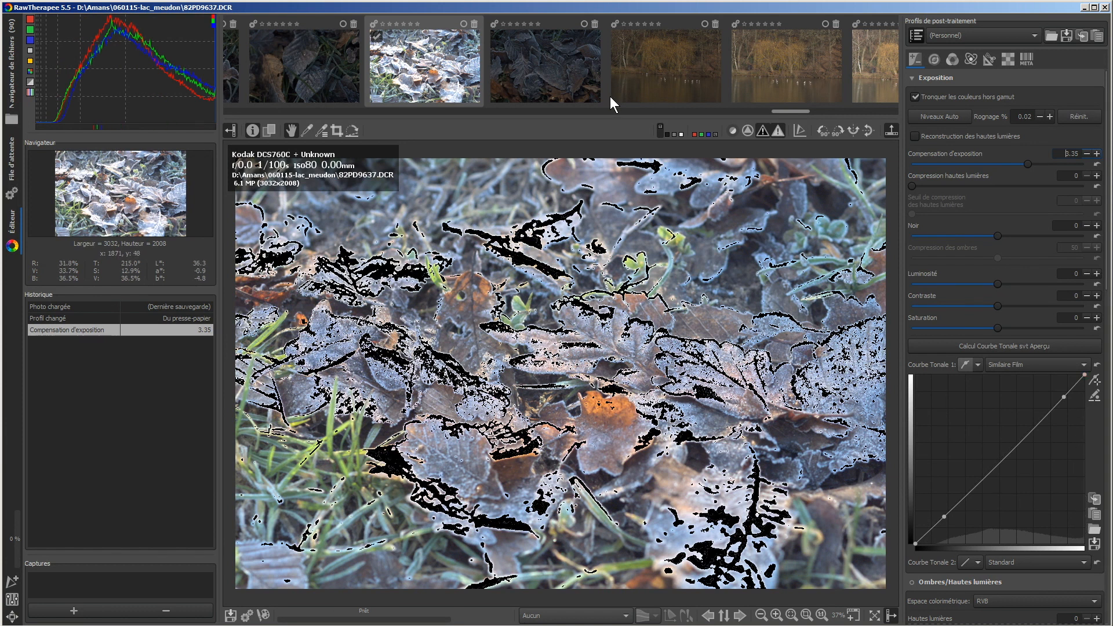
Preview the photo against black, middle grey and white backgrounds in turn, then restore the theme-coloured background
{"action": "left_click", "coordinate": [665, 133]}
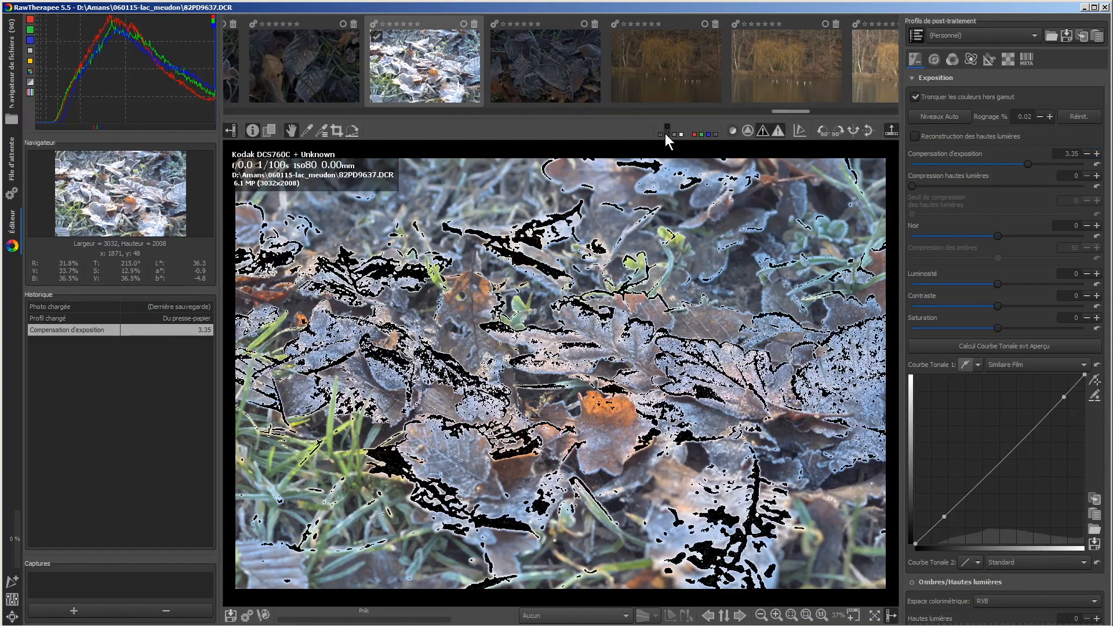
{"action": "left_click", "coordinate": [674, 134]}
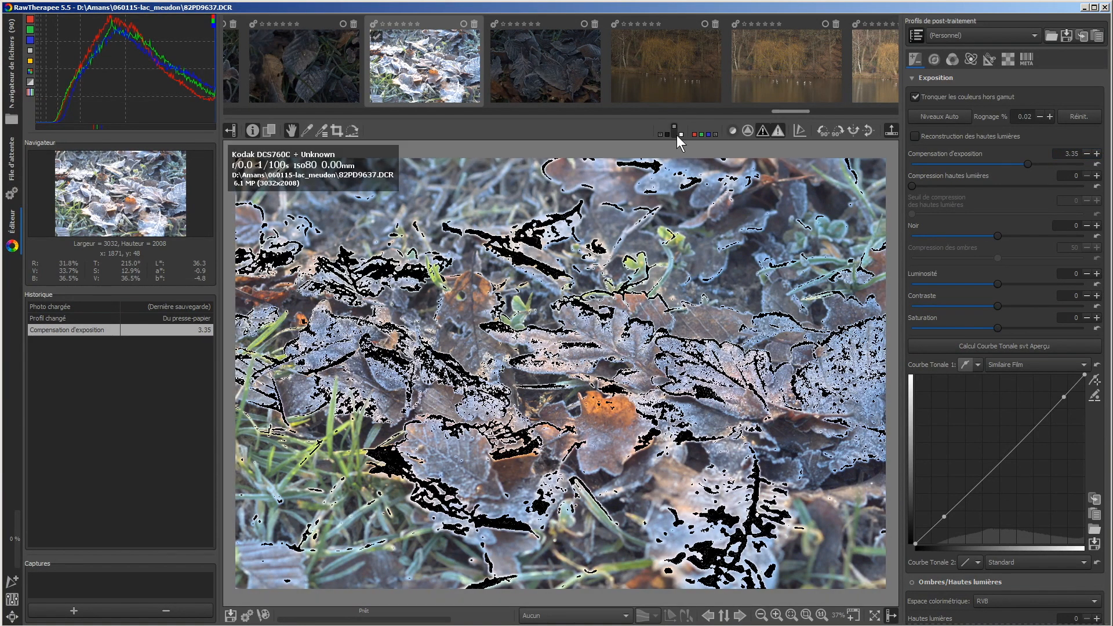
{"action": "left_click", "coordinate": [678, 135]}
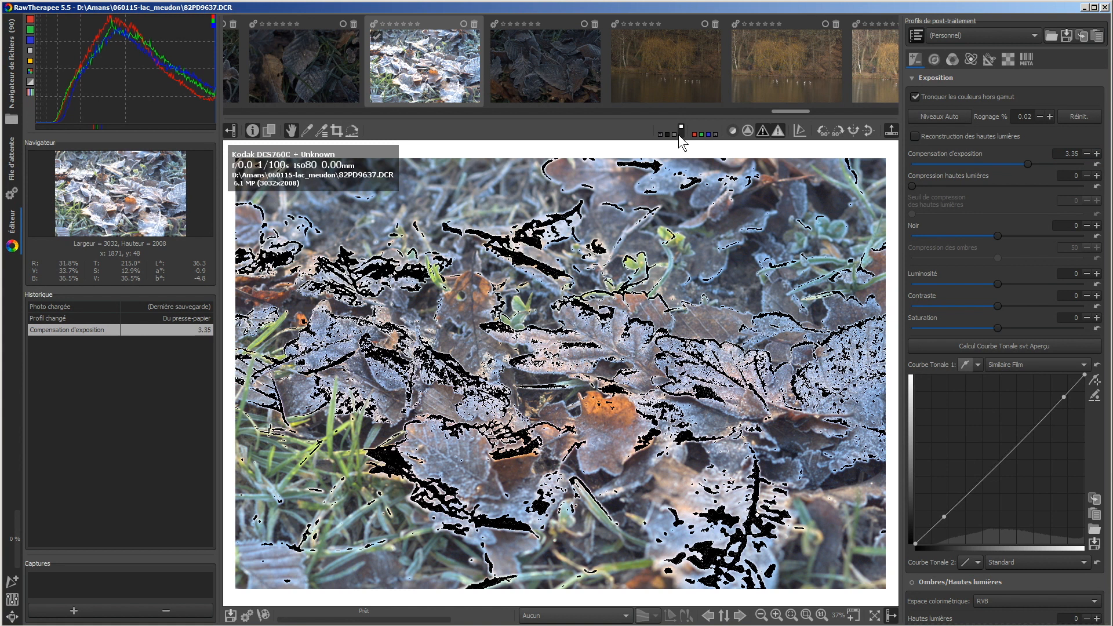
{"action": "left_click", "coordinate": [659, 134]}
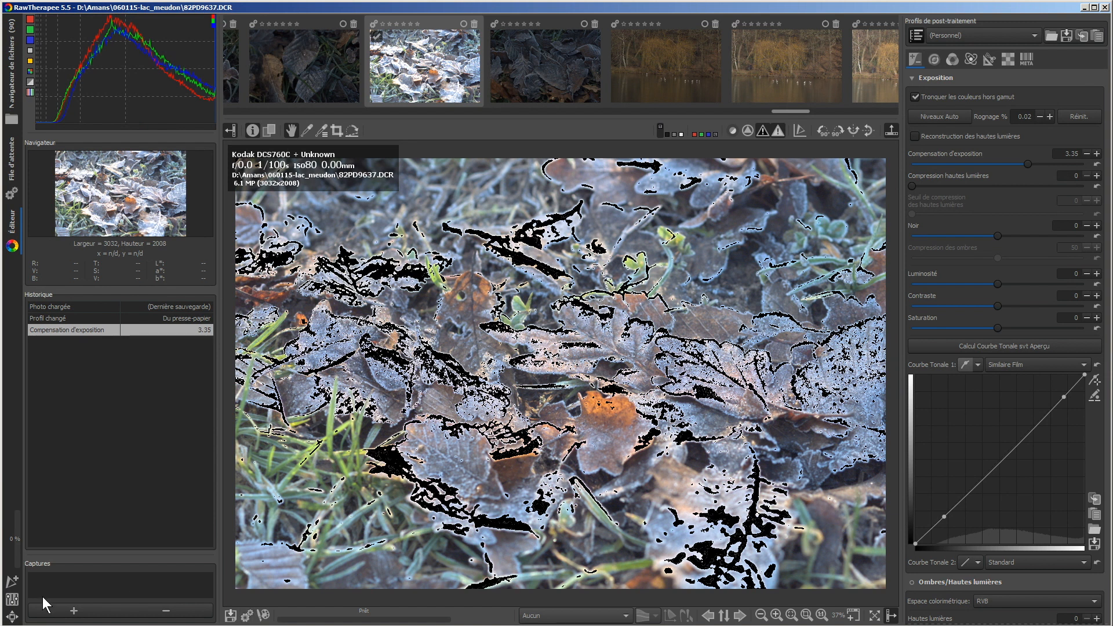
Check the upper and lower clipping indication thresholds in the general preferences and leave without changing anything
{"action": "left_click", "coordinate": [11, 600]}
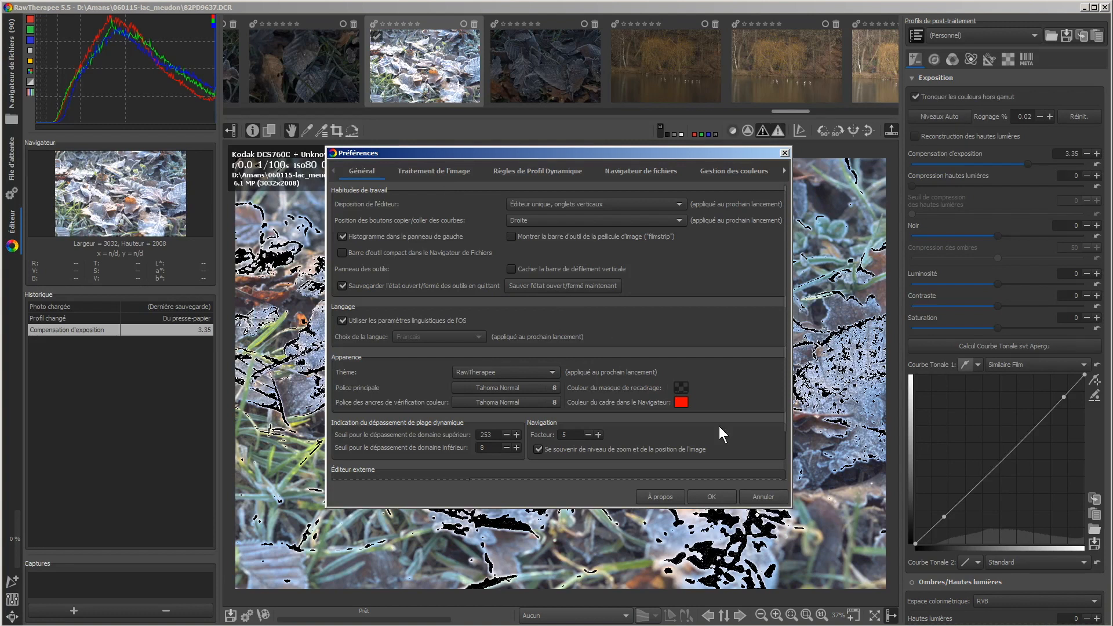
{"action": "left_click", "coordinate": [763, 497]}
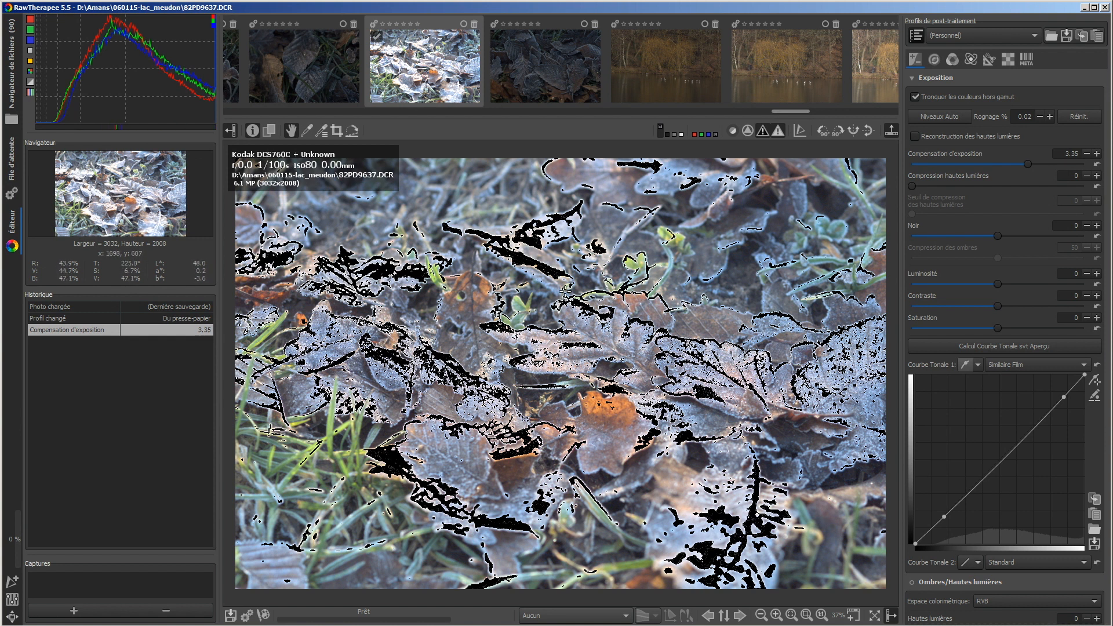
Lower the exposure compensation in stages to 1.50
{"action": "left_click", "coordinate": [1086, 154]}
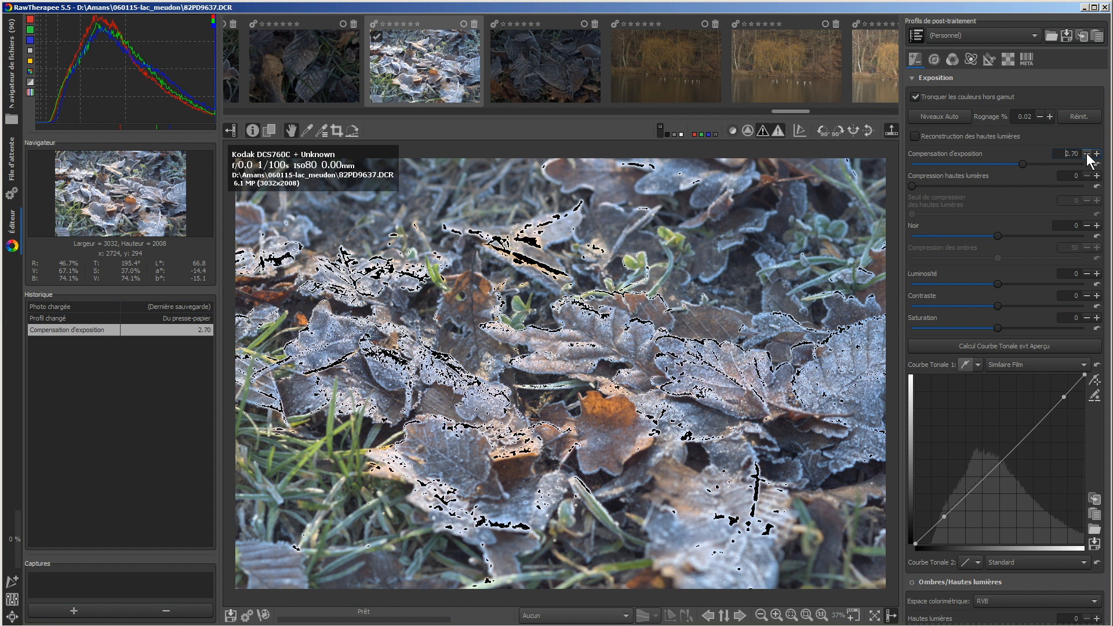
{"action": "left_click", "coordinate": [1087, 153]}
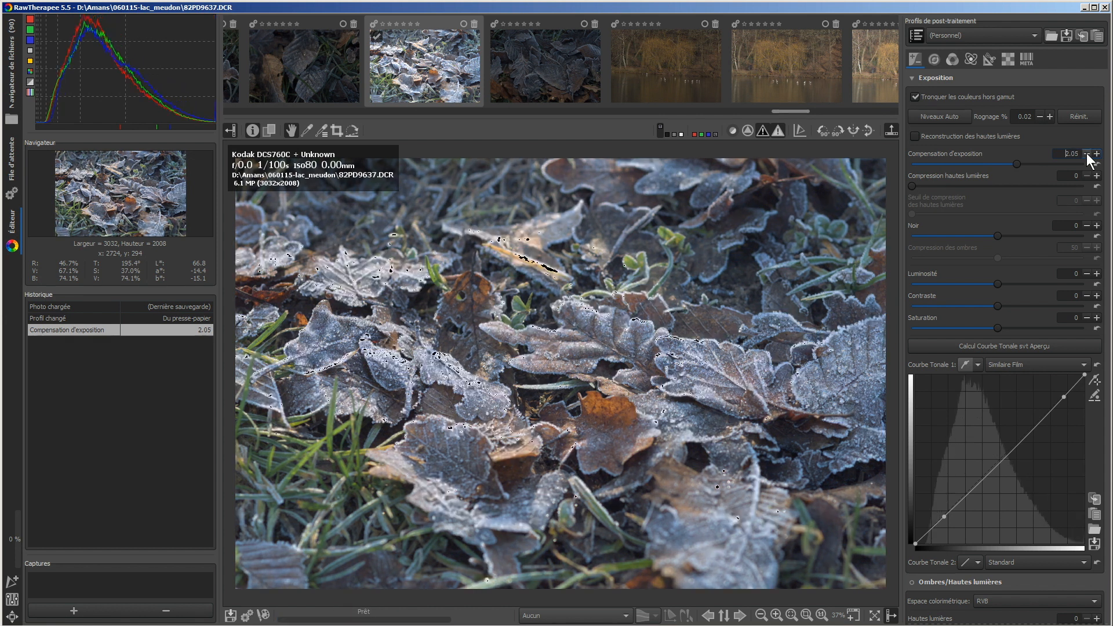
{"action": "left_click", "coordinate": [1087, 154]}
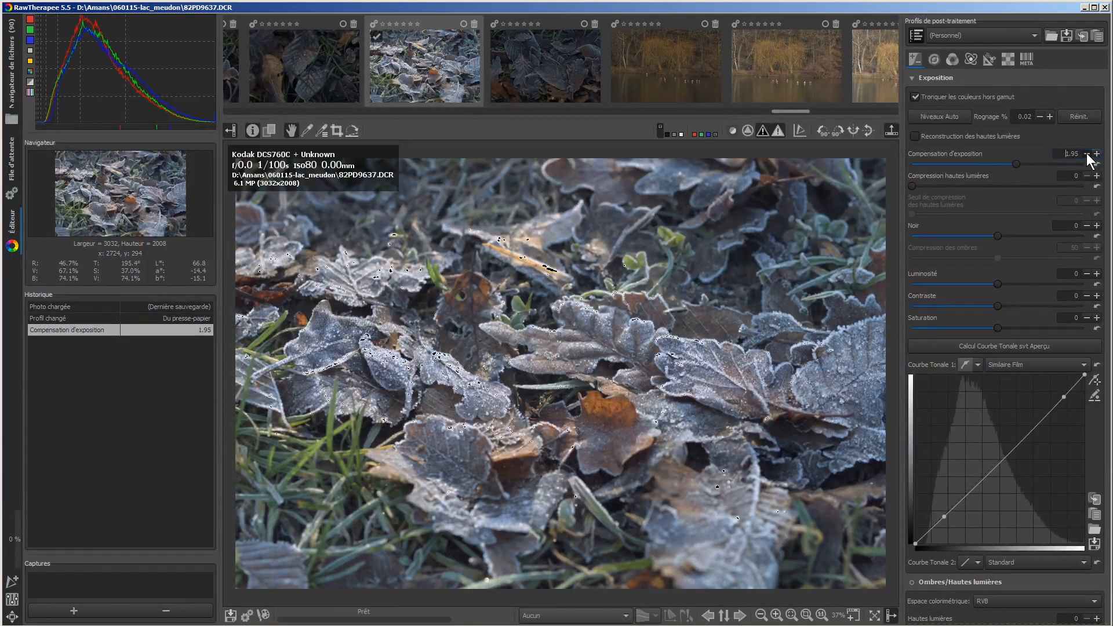
{"action": "left_click", "coordinate": [1087, 154]}
{"action": "left_click", "coordinate": [1087, 153]}
{"action": "left_click", "coordinate": [1086, 153]}
{"action": "left_click", "coordinate": [1086, 154]}
{"action": "left_click", "coordinate": [1087, 153]}
{"action": "left_click", "coordinate": [1087, 153]}
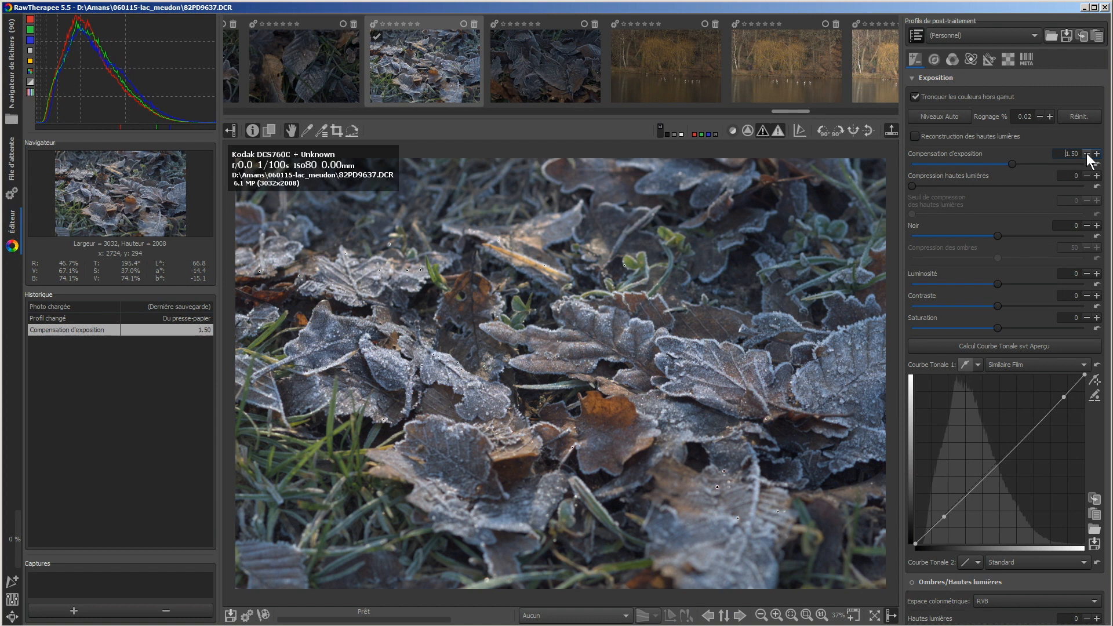
Zoom in on the clipped highlights in the luminosity preview and slightly lower the white end point of tone curve 1
{"action": "left_click", "coordinate": [715, 133]}
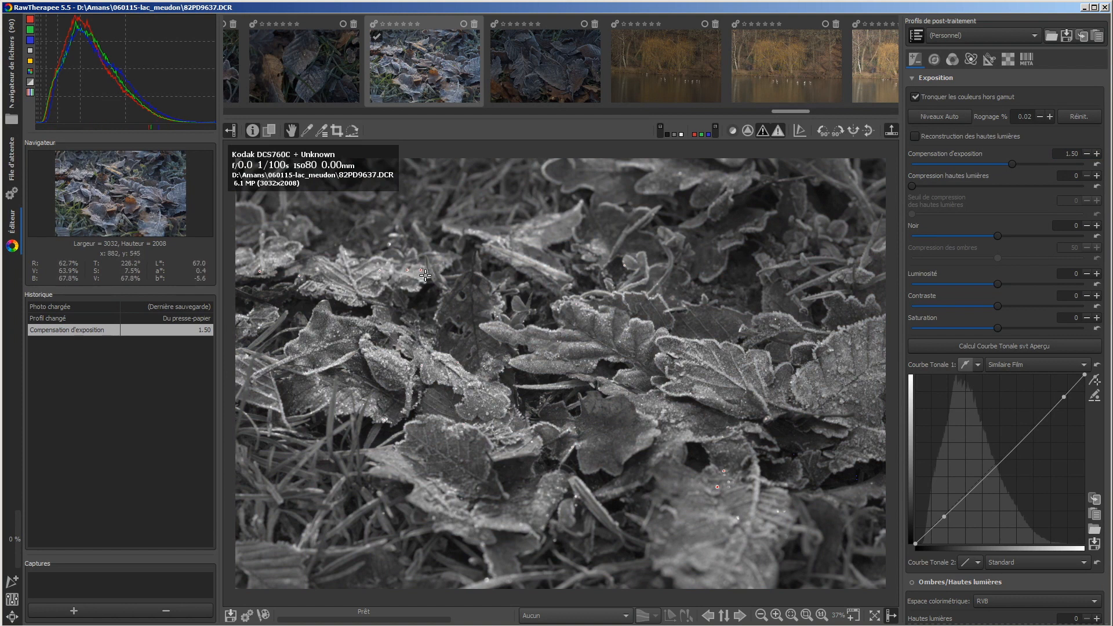
{"action": "scroll", "coordinate": [409, 272], "scroll_direction": "up", "scroll_amount": 4}
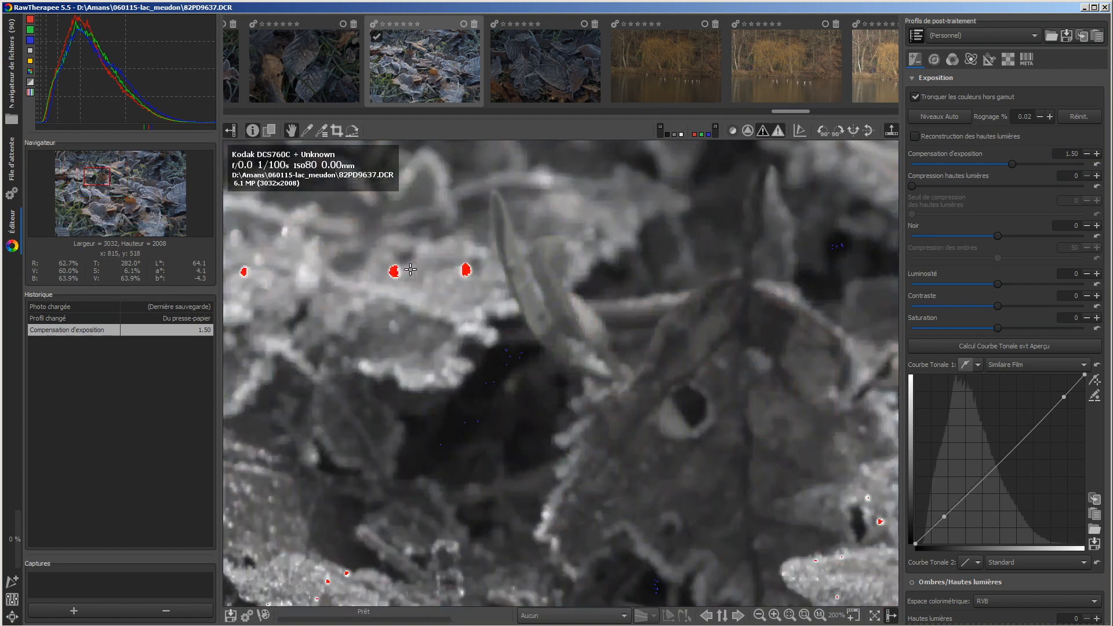
{"action": "left_click_drag", "start_coordinate": [381, 303], "coordinate": [404, 307]}
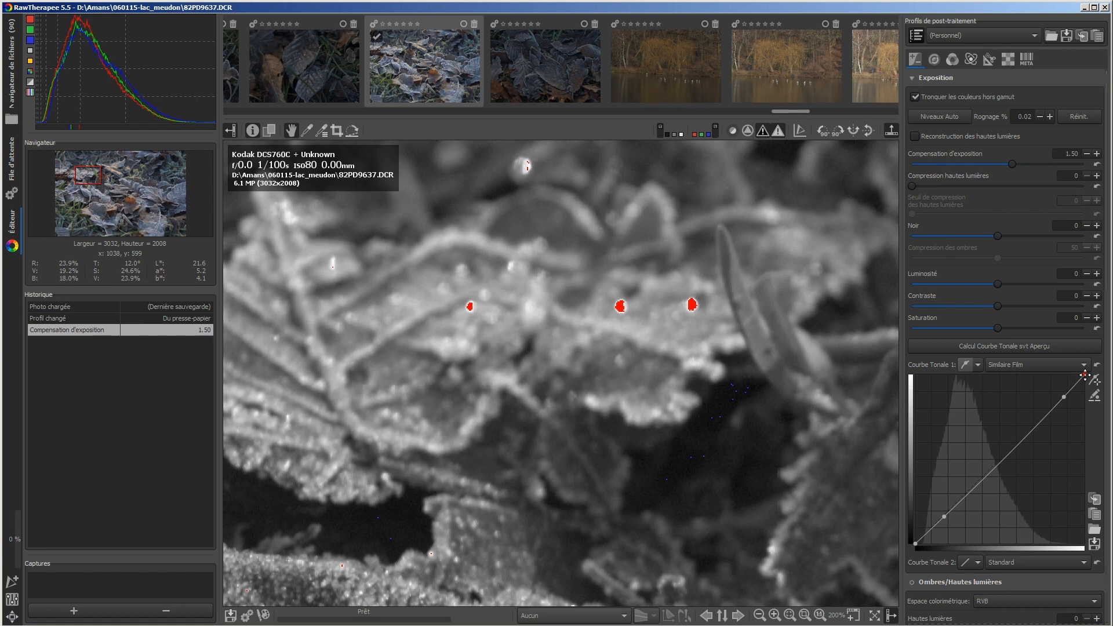
{"action": "left_click_drag", "start_coordinate": [1084, 374], "coordinate": [1084, 377]}
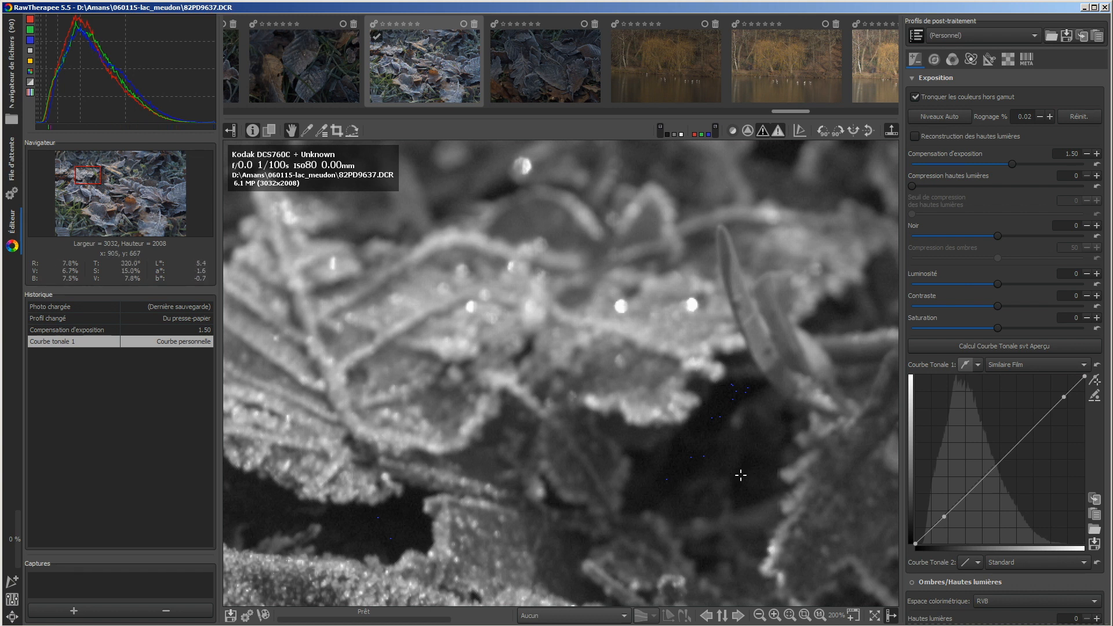
Fit the whole photo in the preview and compare the colour view with the luminosity preview
{"action": "left_click", "coordinate": [791, 614]}
{"action": "left_click", "coordinate": [715, 130]}
{"action": "left_click", "coordinate": [715, 134]}
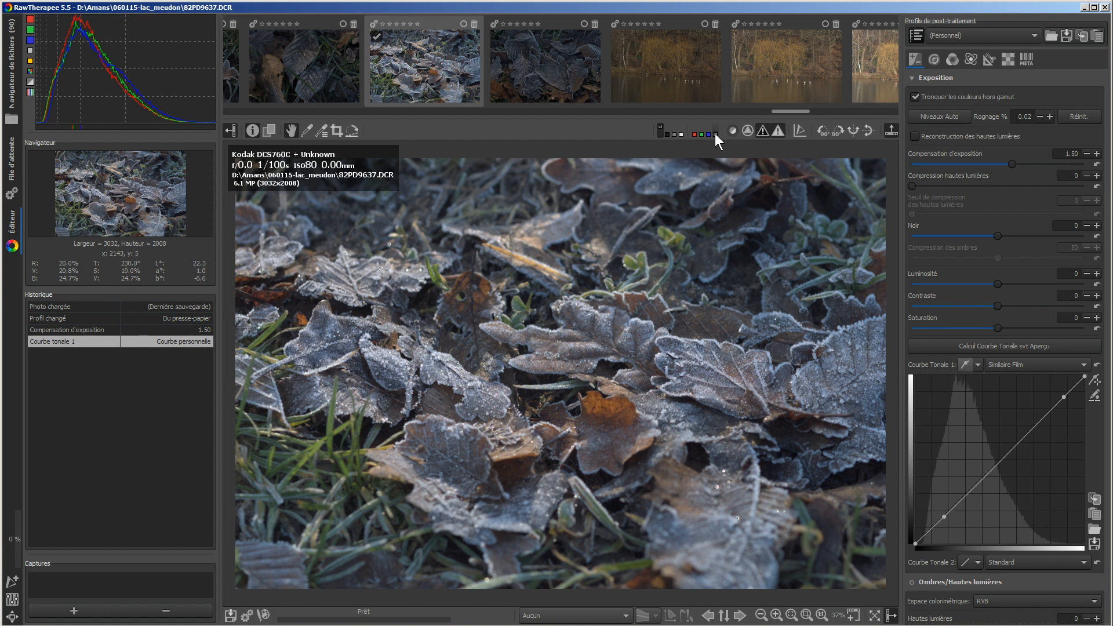
{"action": "left_click", "coordinate": [716, 134]}
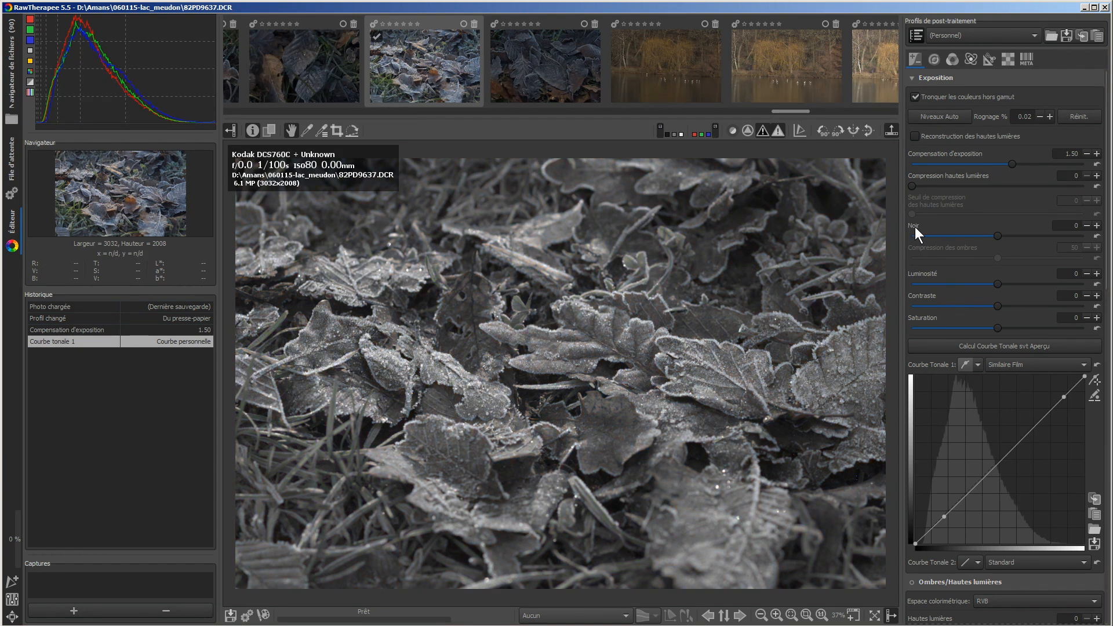
Try black levels of 1850 and -2650 in turn, resetting the black level to 0 after each
{"action": "left_click", "coordinate": [1096, 226]}
{"action": "left_click", "coordinate": [1096, 226]}
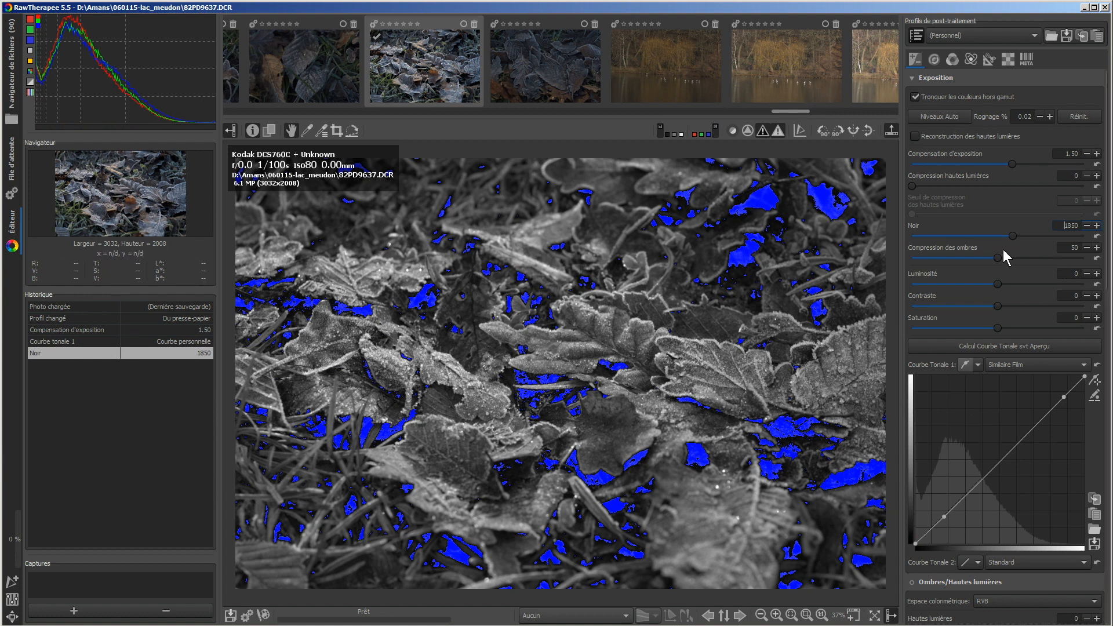
{"action": "left_click", "coordinate": [1096, 237]}
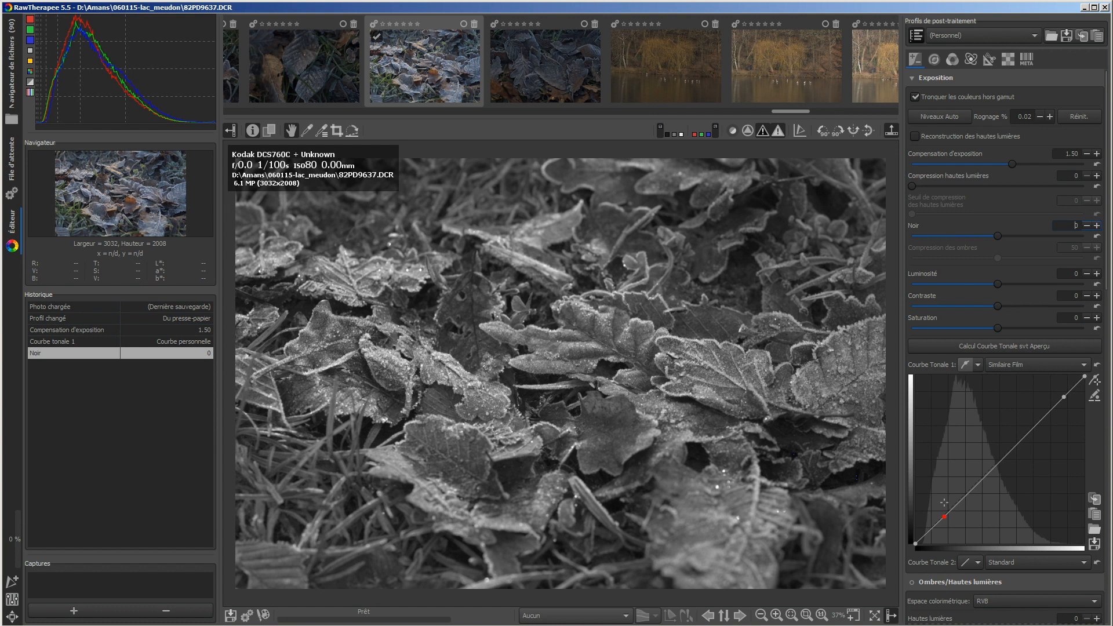
{"action": "left_click", "coordinate": [1085, 225]}
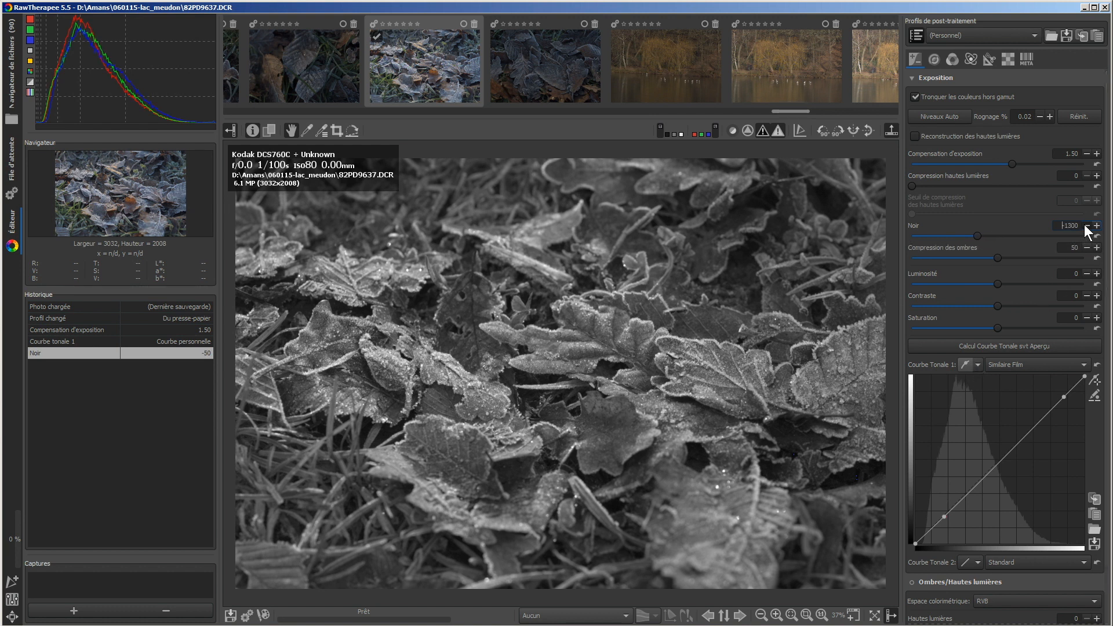
{"action": "left_click", "coordinate": [1085, 226]}
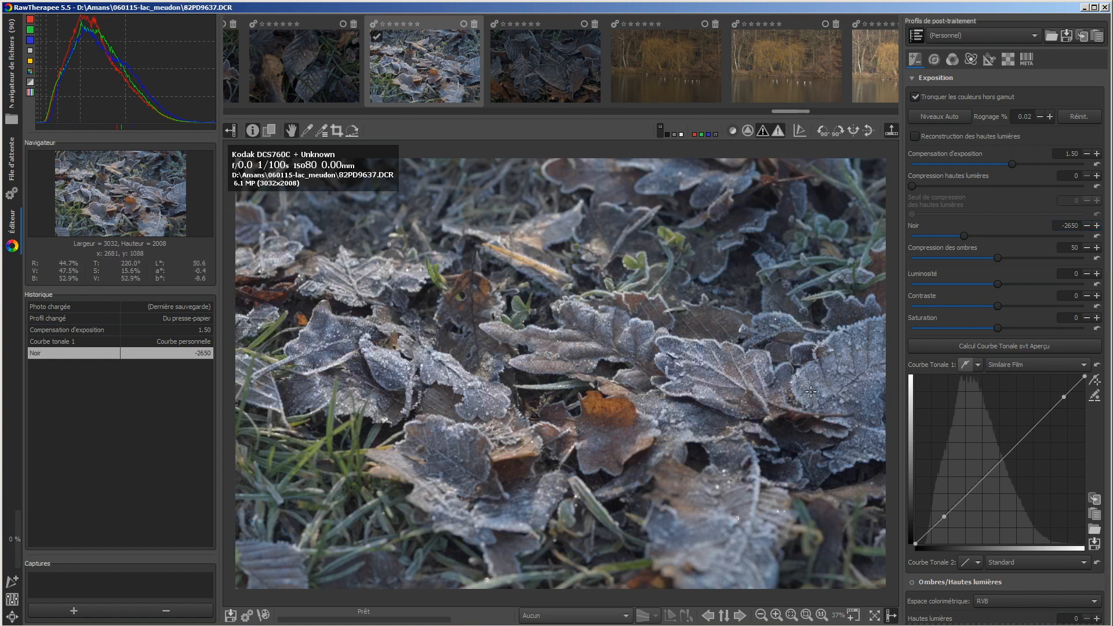
{"action": "left_click", "coordinate": [1097, 236]}
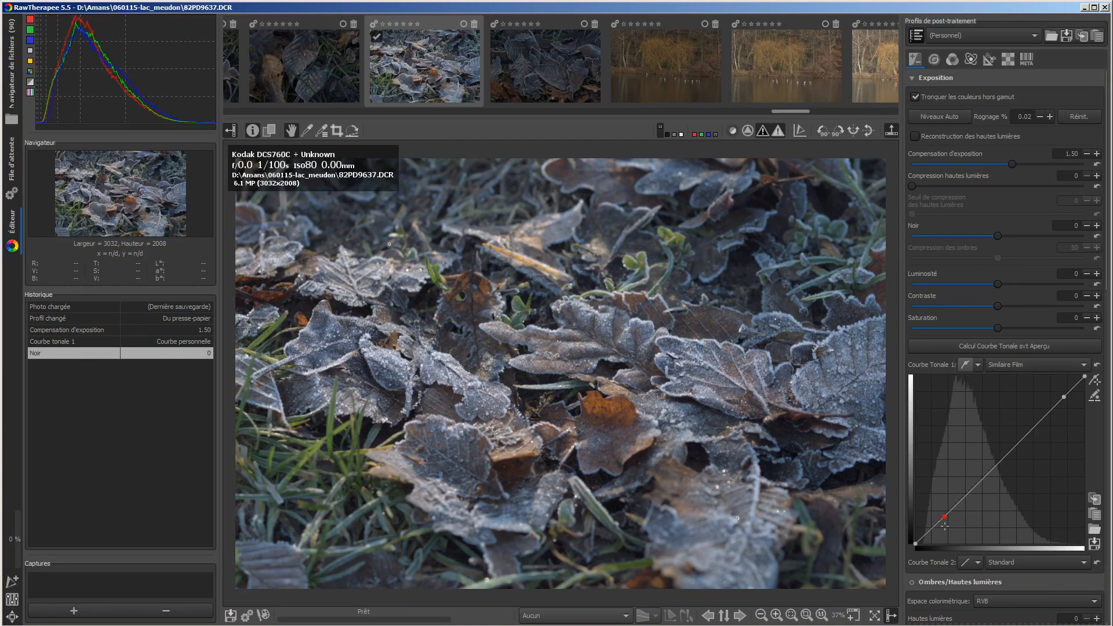
Try strongly raising the shadow point of tone curve 1, and pull its highlight point far down and back up
{"action": "left_click_drag", "start_coordinate": [944, 517], "coordinate": [940, 503]}
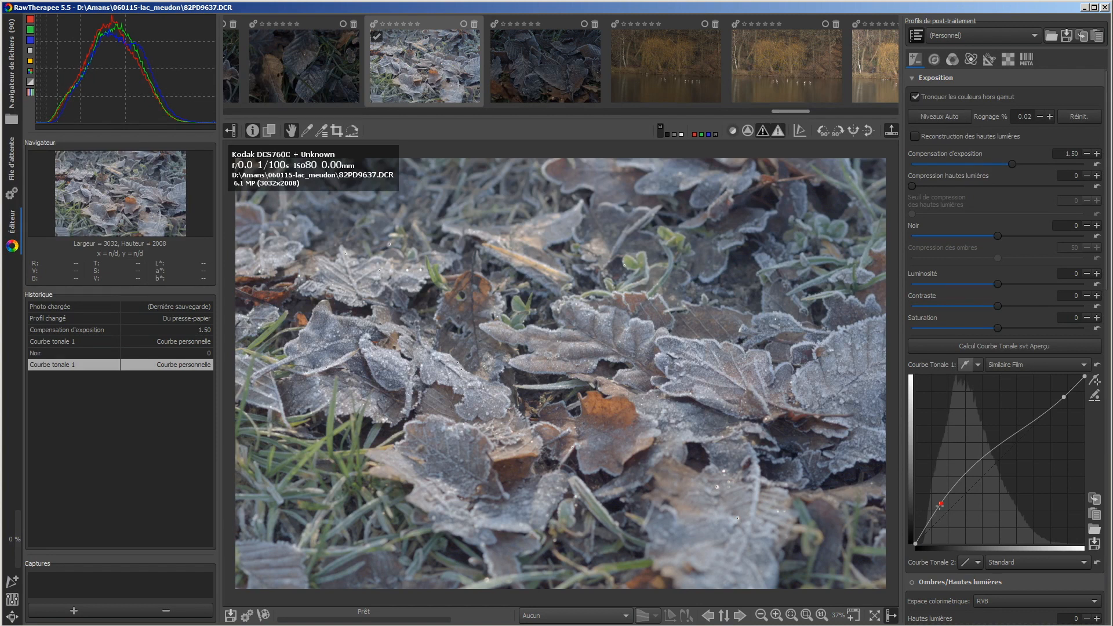
{"action": "left_click_drag", "start_coordinate": [940, 504], "coordinate": [940, 481]}
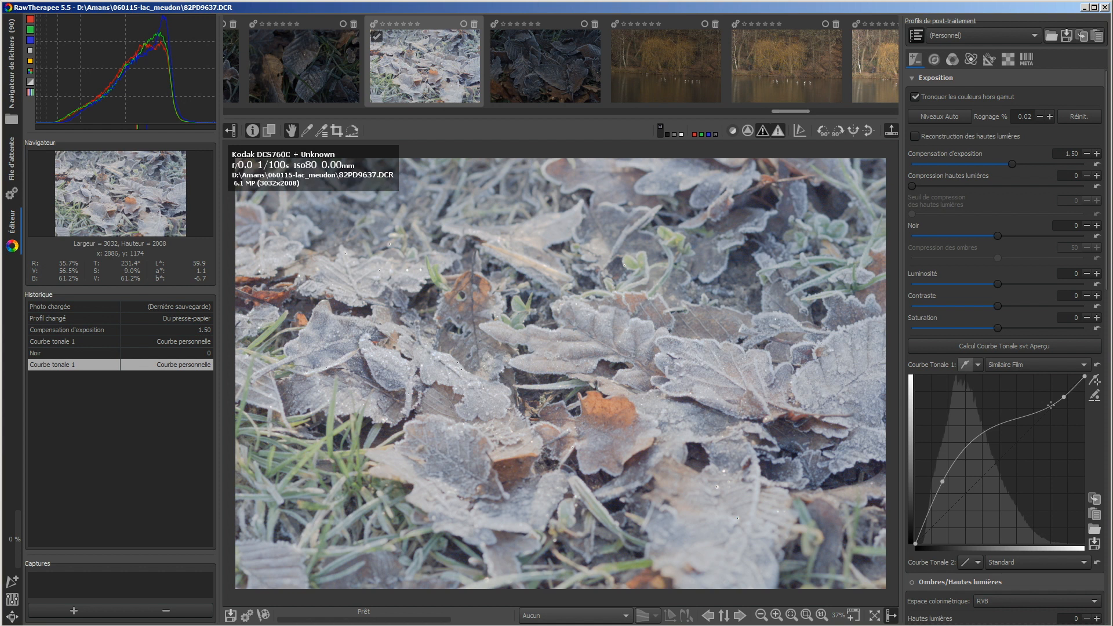
{"action": "left_click_drag", "start_coordinate": [944, 481], "coordinate": [955, 443]}
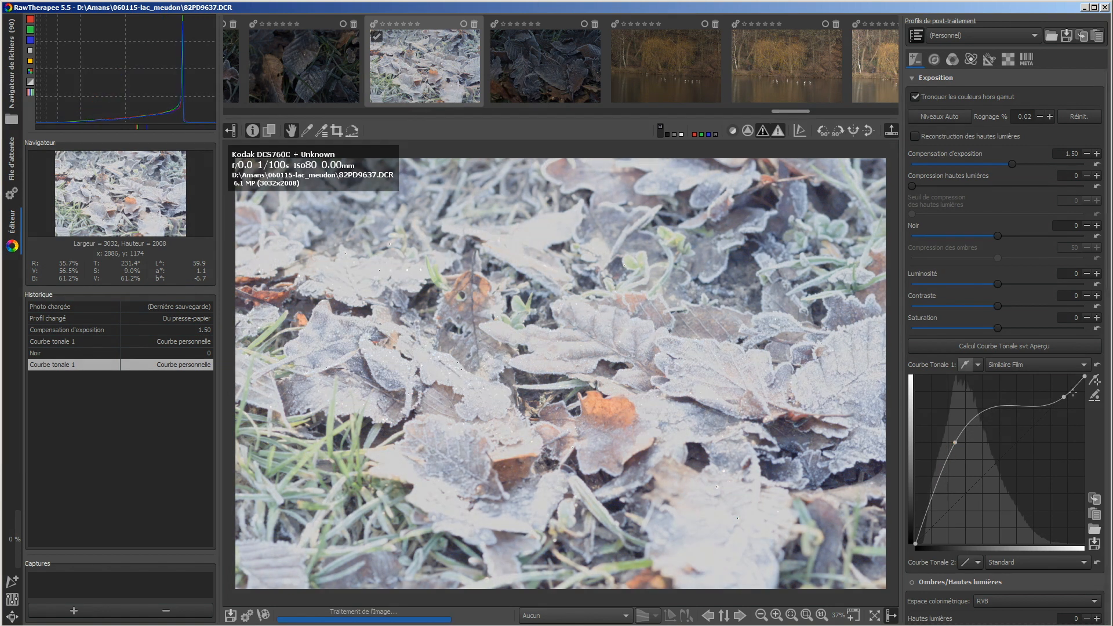
{"action": "left_click_drag", "start_coordinate": [1064, 397], "coordinate": [1011, 452]}
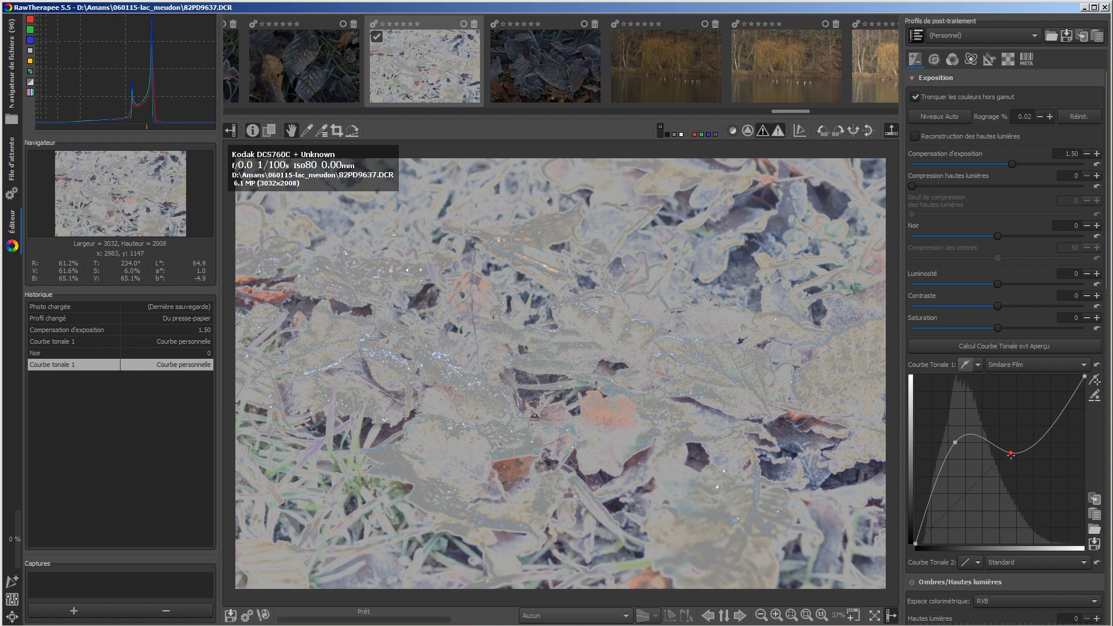
{"action": "left_click_drag", "start_coordinate": [1010, 453], "coordinate": [1056, 397]}
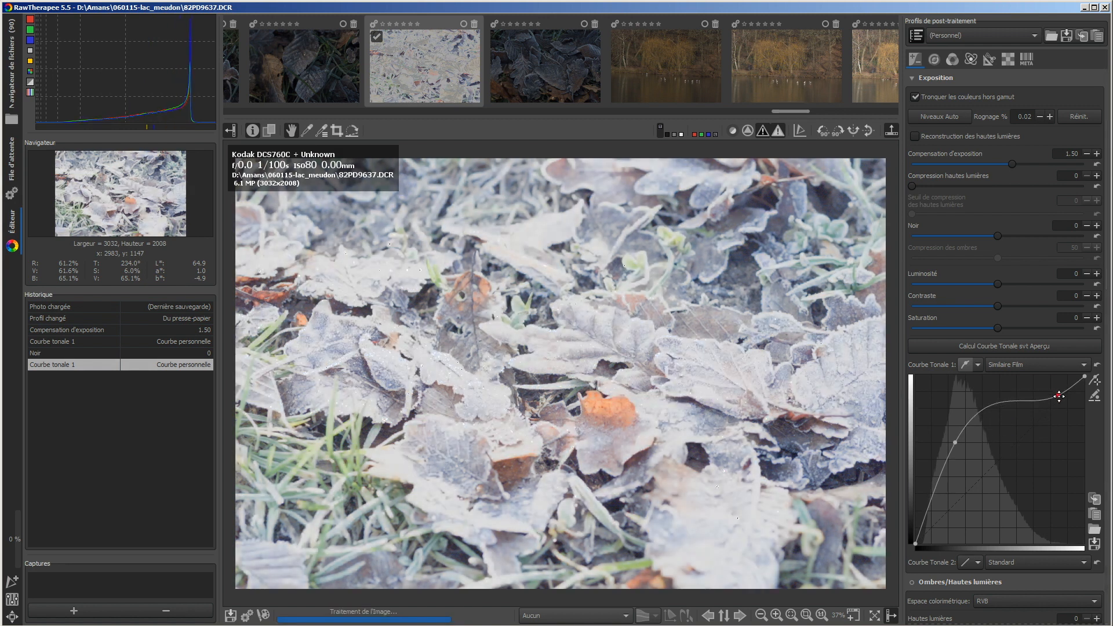
Reshape tone curve 1 with a slightly raised shadow point, a new lowered midtone point and a slightly lowered highlight point
{"action": "left_click_drag", "start_coordinate": [955, 443], "coordinate": [933, 516]}
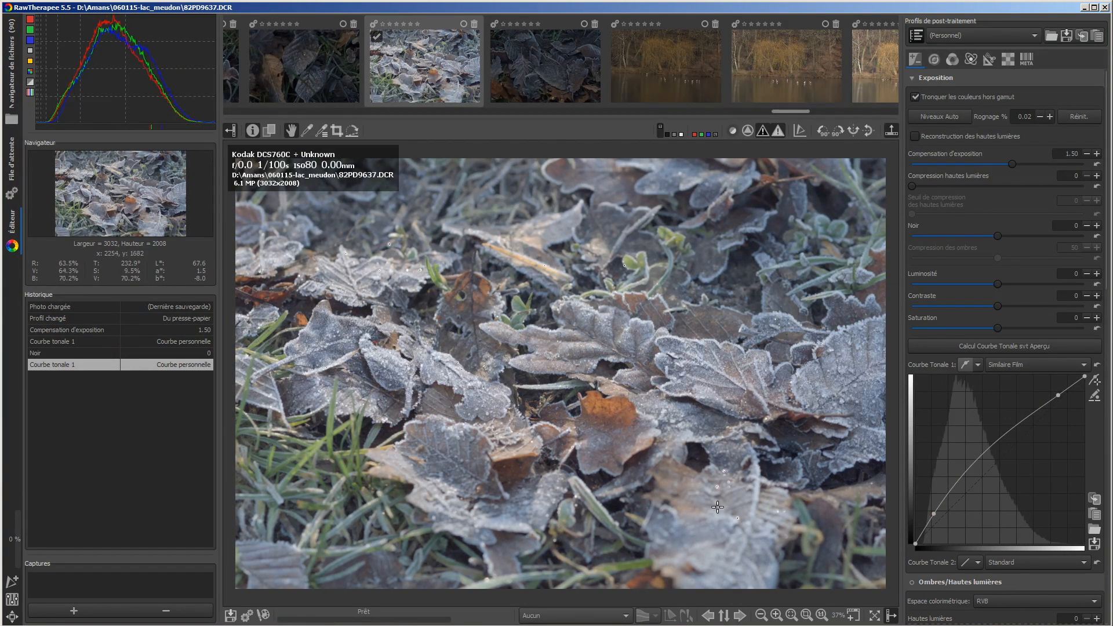
{"action": "left_click_drag", "start_coordinate": [977, 457], "coordinate": [983, 475]}
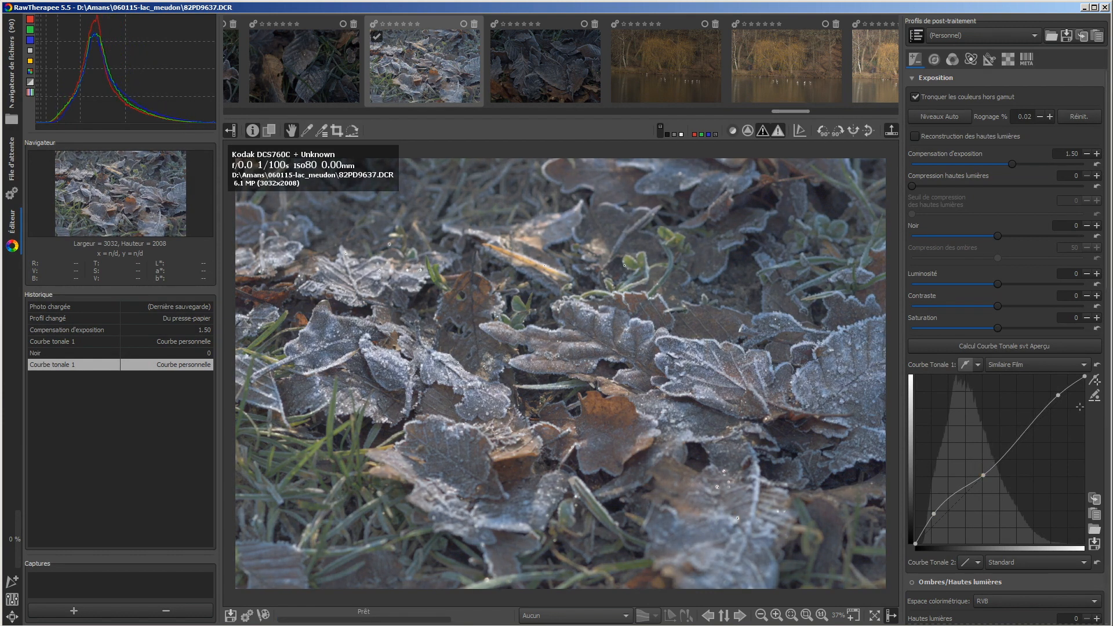
{"action": "left_click_drag", "start_coordinate": [1059, 395], "coordinate": [1066, 402]}
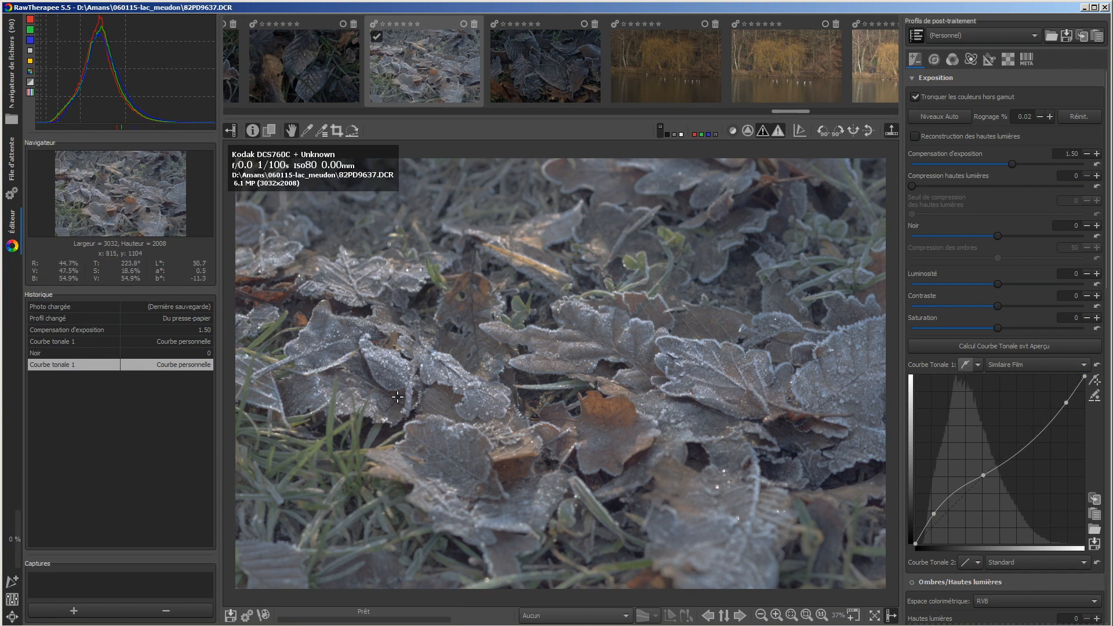
Examine the frosted leaves up close for clipped highlights in the colour and luminosity previews
{"action": "scroll", "coordinate": [379, 363], "scroll_direction": "up", "scroll_amount": 1}
{"action": "scroll", "coordinate": [379, 363], "scroll_direction": "up", "scroll_amount": 3}
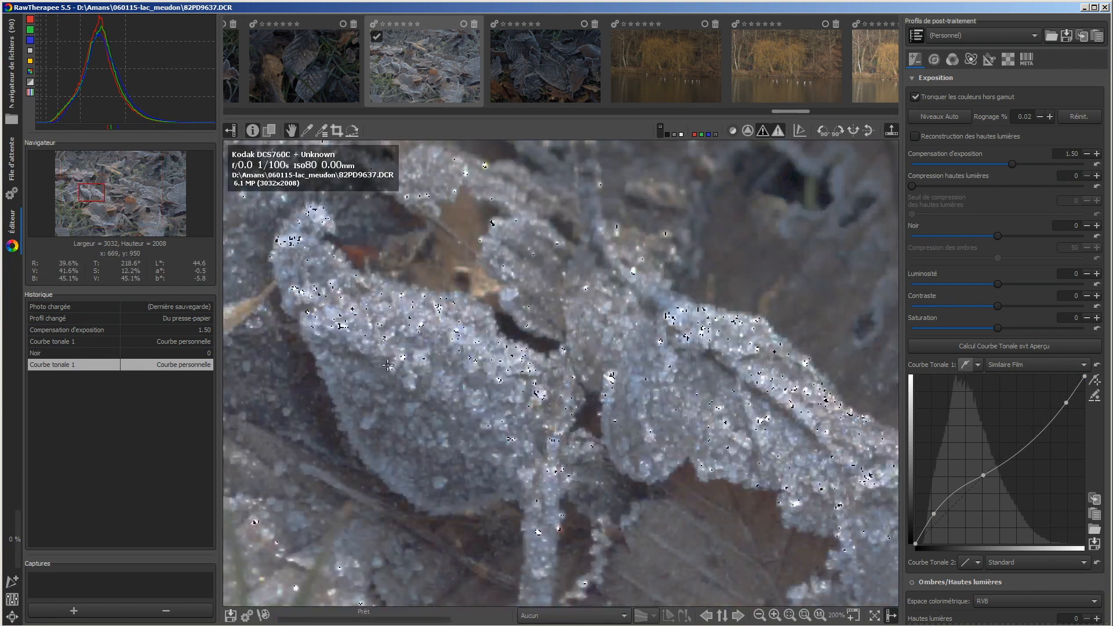
{"action": "scroll", "coordinate": [426, 374], "scroll_direction": "down", "scroll_amount": 1}
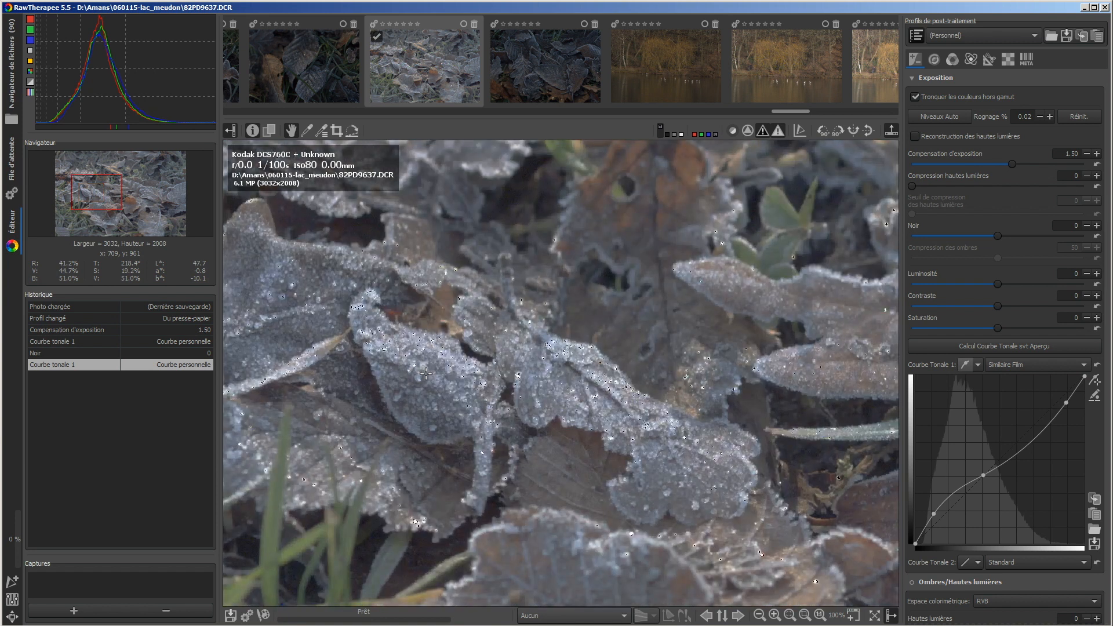
{"action": "left_click", "coordinate": [715, 134]}
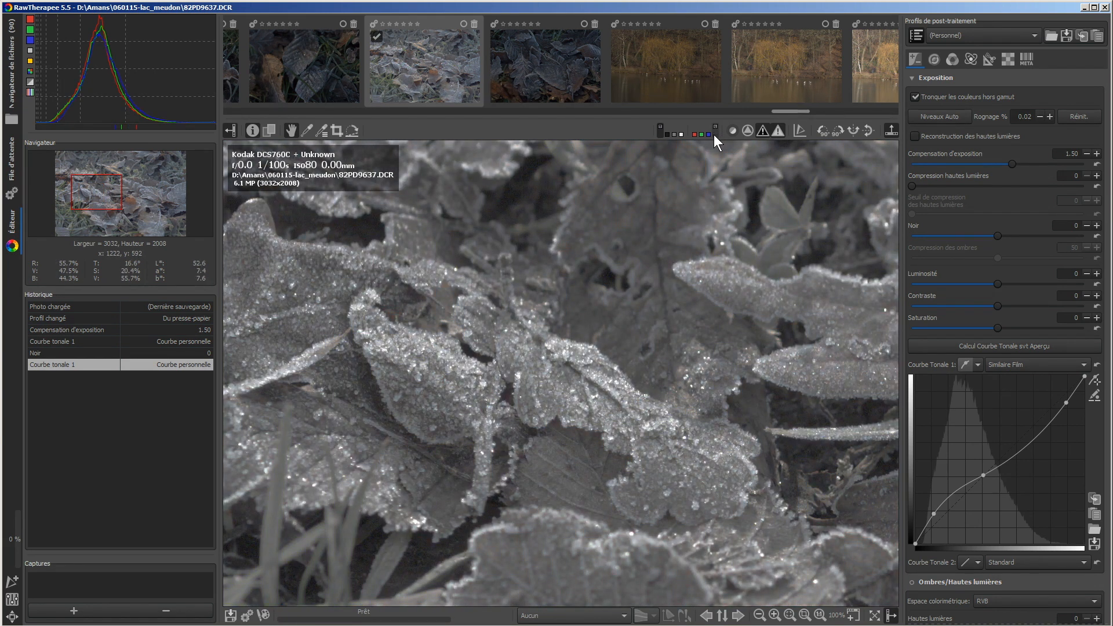
{"action": "scroll", "coordinate": [513, 331], "scroll_direction": "up", "scroll_amount": 1}
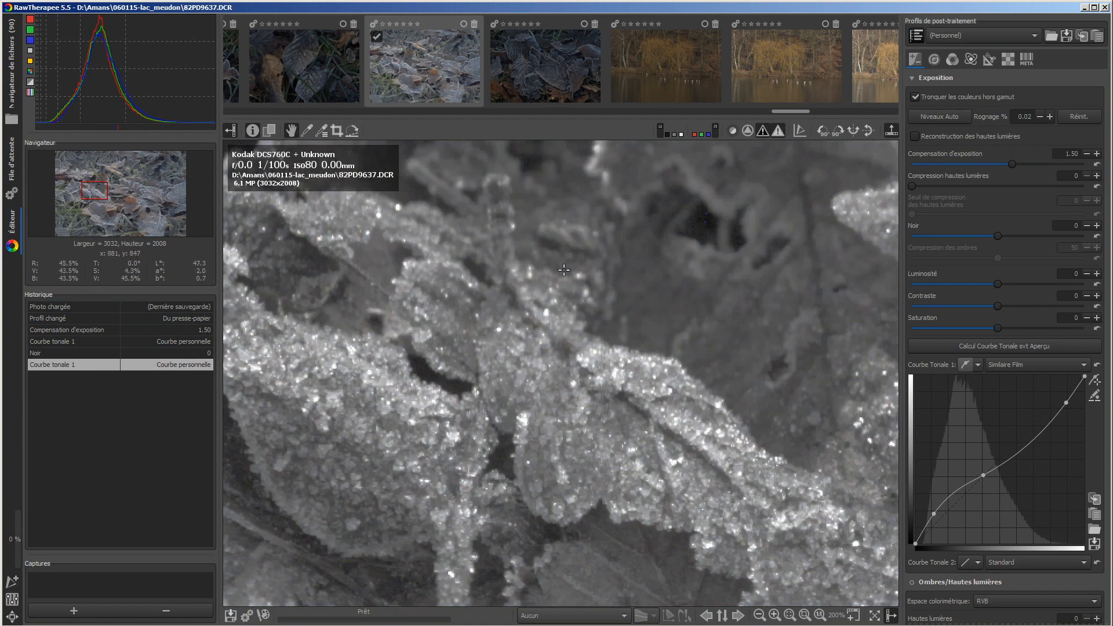
Raise the white end point of tone curve 1 to its maximum, comparing the colour view with the luminosity preview
{"action": "left_click", "coordinate": [715, 134]}
{"action": "left_click", "coordinate": [716, 135]}
{"action": "left_click", "coordinate": [716, 135]}
{"action": "left_click_drag", "start_coordinate": [1084, 377], "coordinate": [1088, 365]}
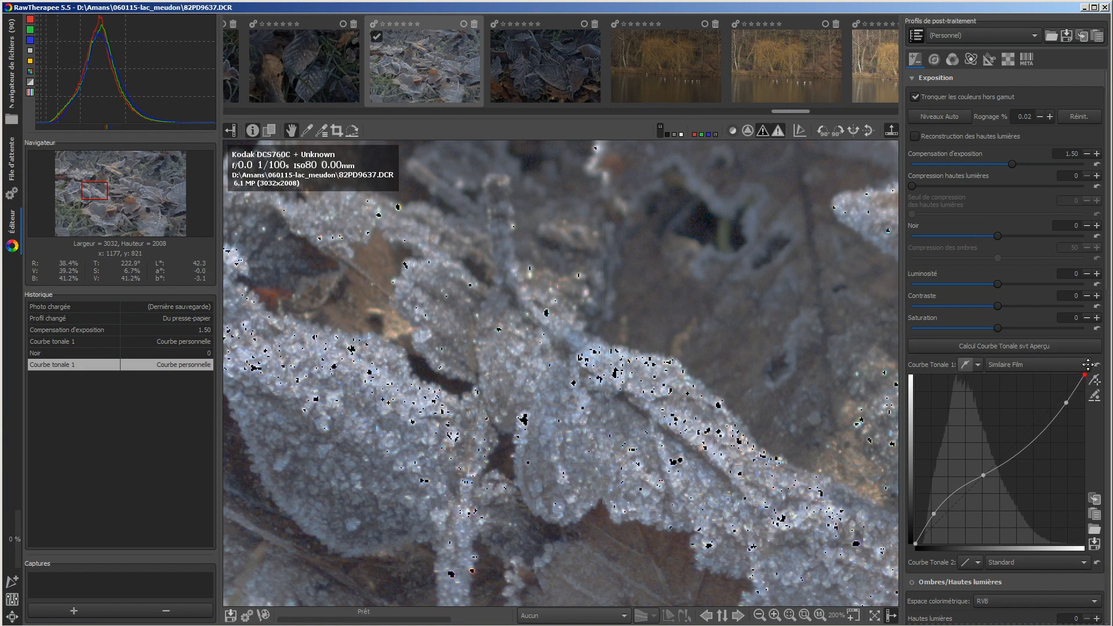
{"action": "left_click", "coordinate": [715, 134]}
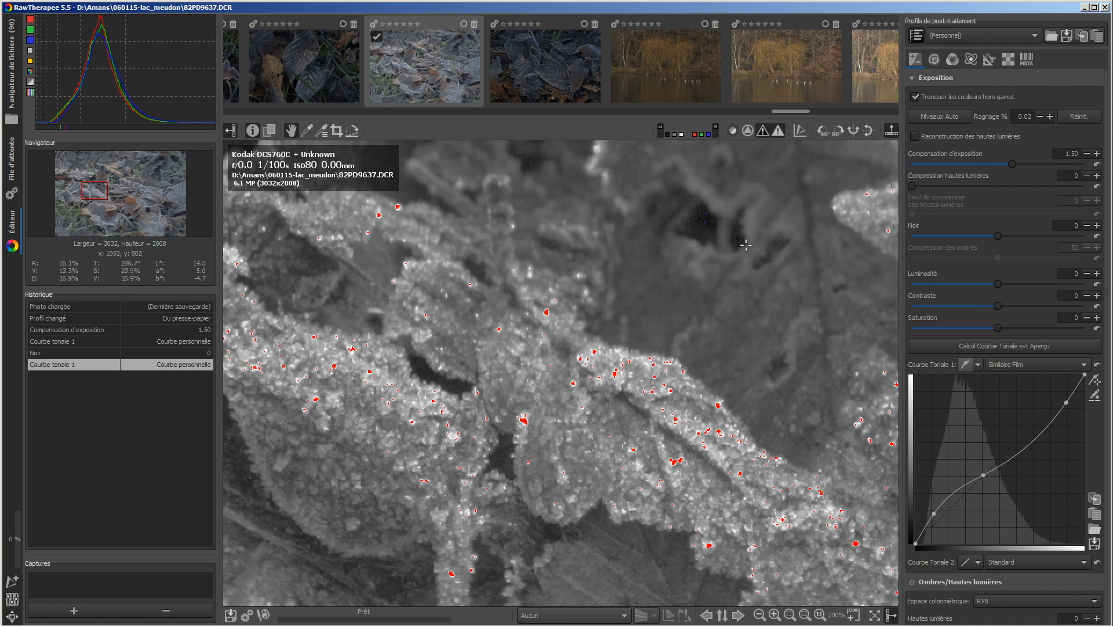
Activate on-preview editing for tone curve 1, raise its highlight point and shift the midtone point up towards the highlights
{"action": "left_click", "coordinate": [1095, 381]}
{"action": "left_click_drag", "start_coordinate": [1066, 402], "coordinate": [1058, 390]}
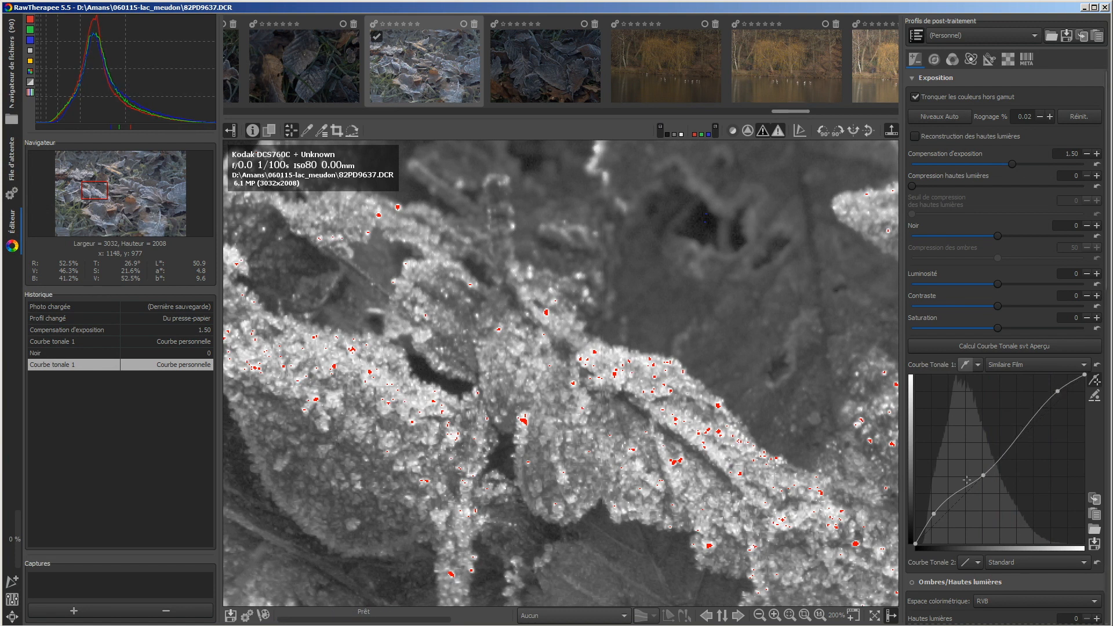
{"action": "left_click_drag", "start_coordinate": [983, 476], "coordinate": [1002, 462]}
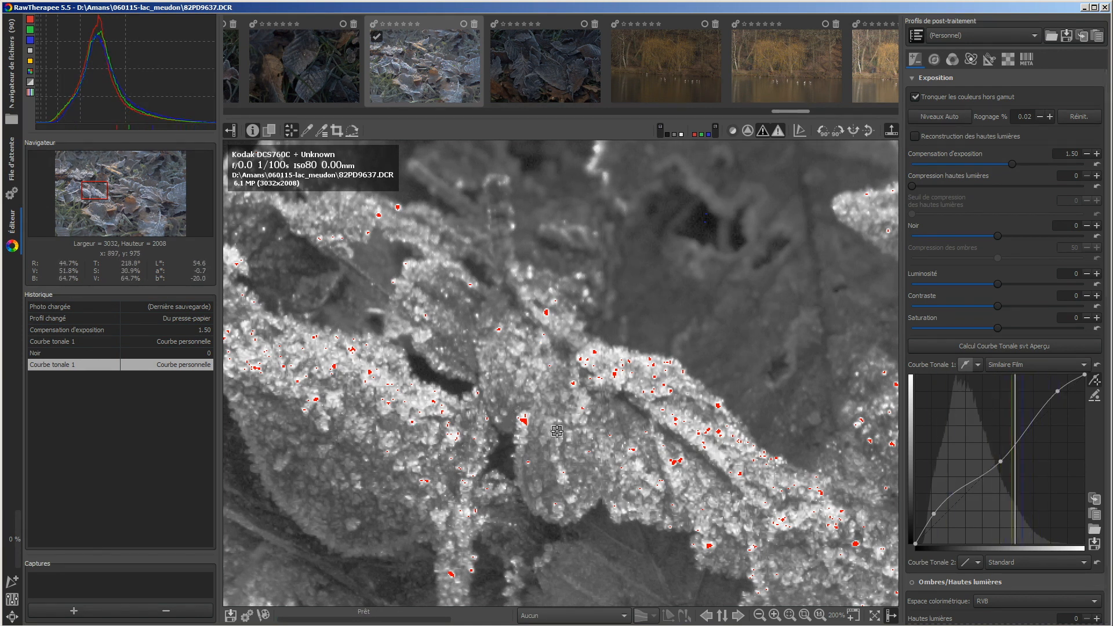
Return to the colour preview at 100% zoom and turn off the highlight clipping indication
{"action": "left_click", "coordinate": [715, 132]}
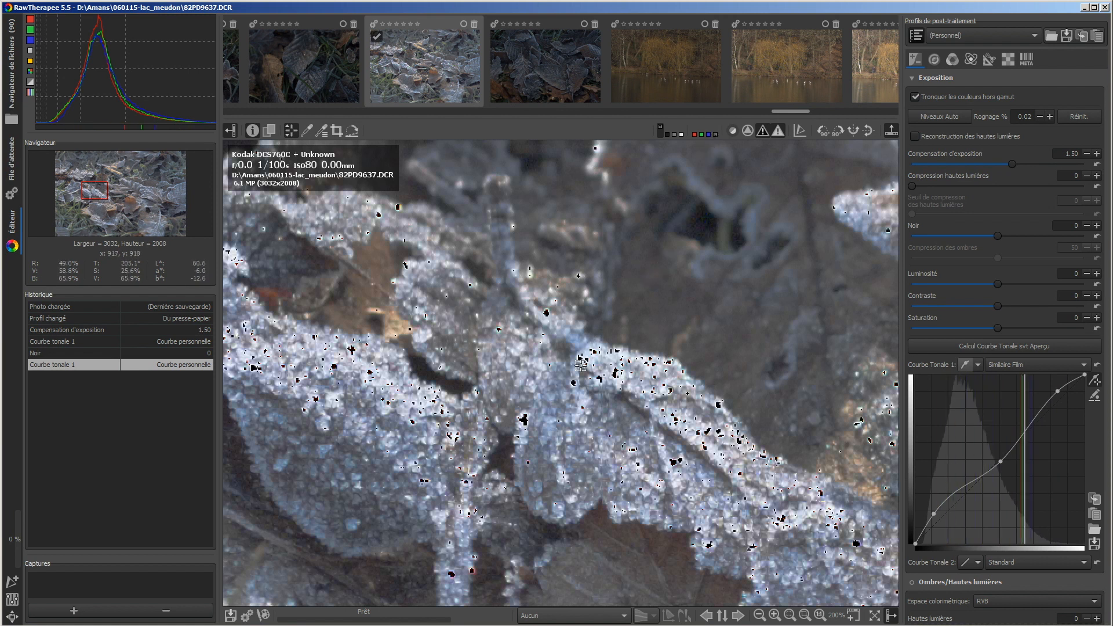
{"action": "left_click", "coordinate": [819, 616]}
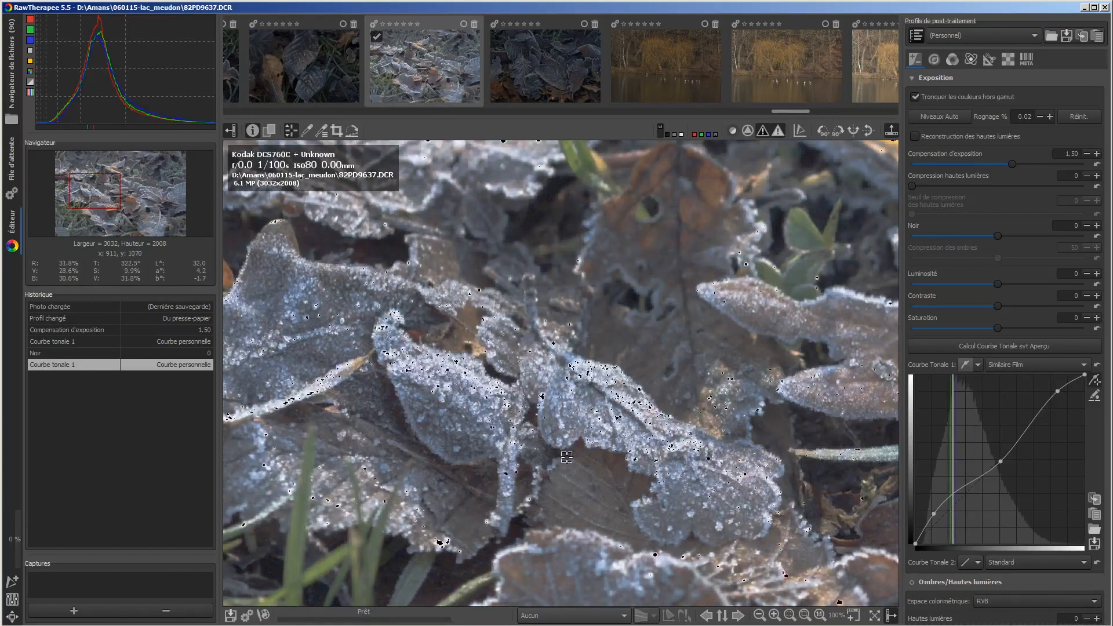
{"action": "left_click", "coordinate": [778, 132]}
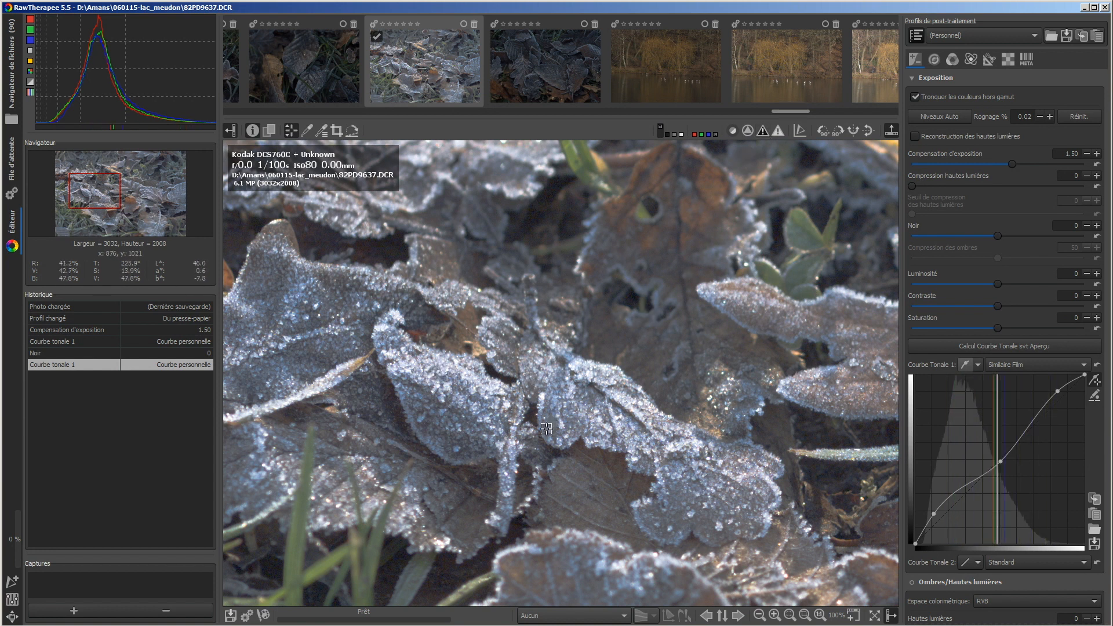
Inspect the dark areas among the grass blades up close and fit the whole photo in the preview again
{"action": "left_click", "coordinate": [790, 616]}
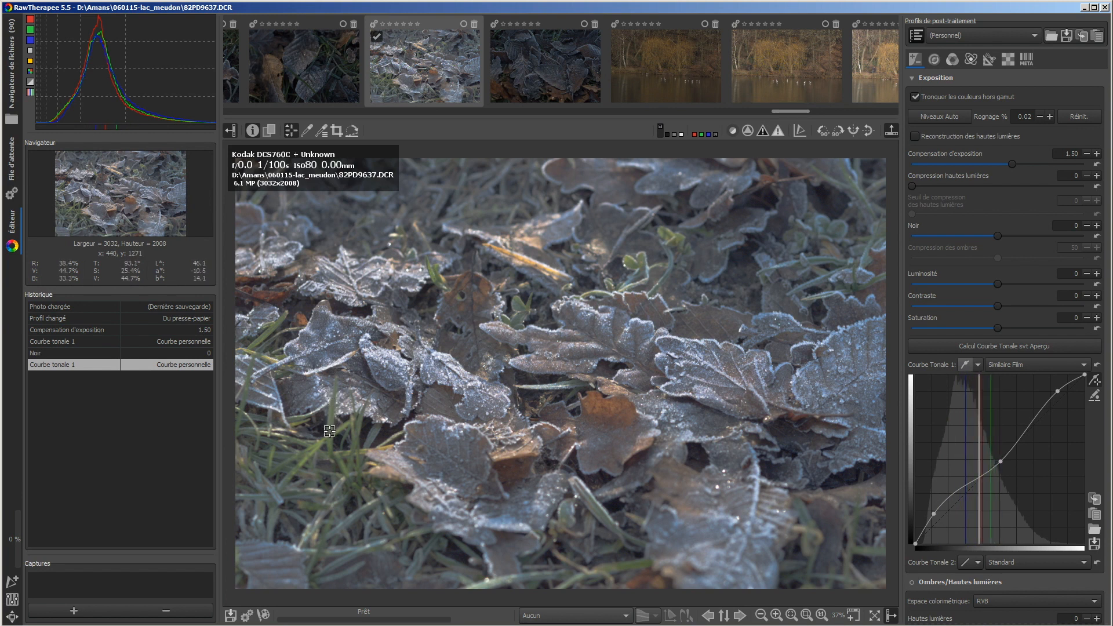
{"action": "scroll", "coordinate": [323, 447], "scroll_direction": "up", "scroll_amount": 5}
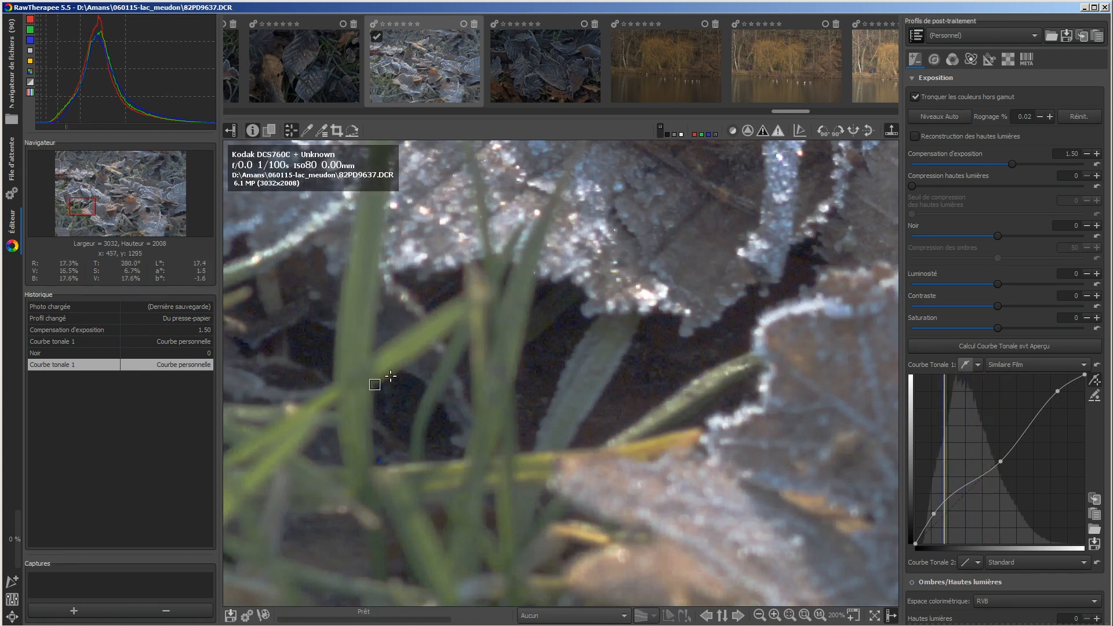
{"action": "scroll", "coordinate": [308, 441], "scroll_direction": "down", "scroll_amount": 4}
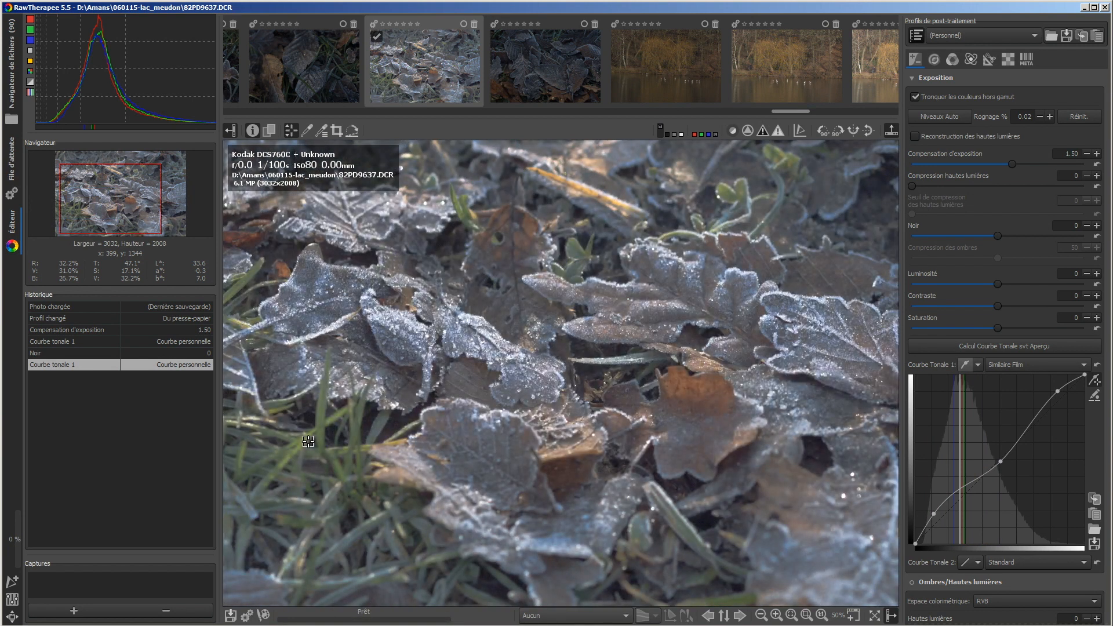
{"action": "scroll", "coordinate": [307, 442], "scroll_direction": "down", "scroll_amount": 1}
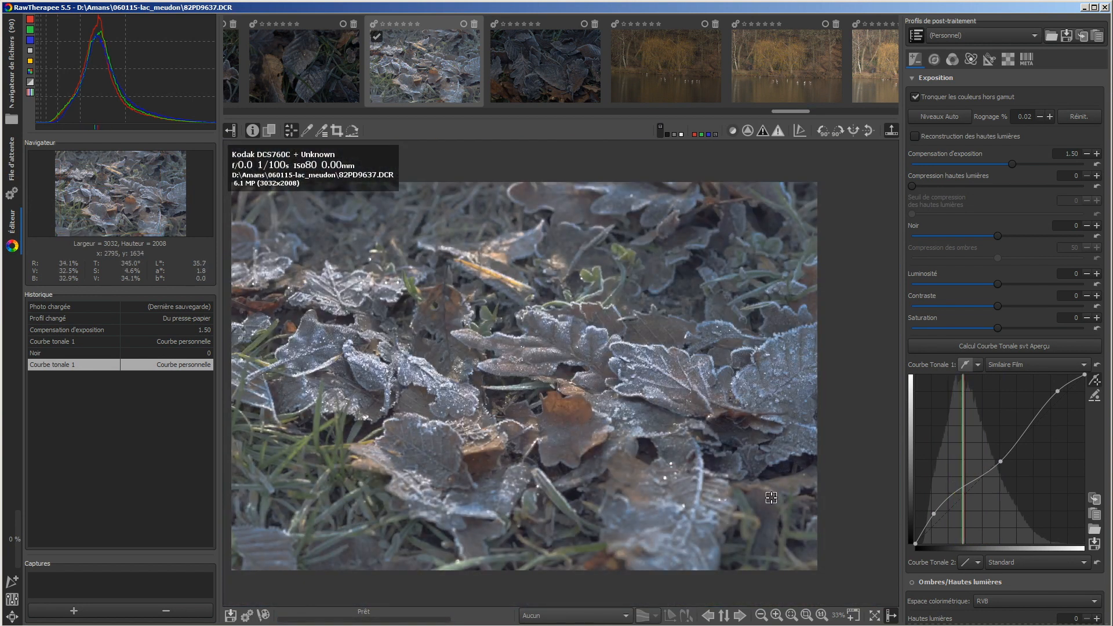
{"action": "left_click", "coordinate": [792, 610]}
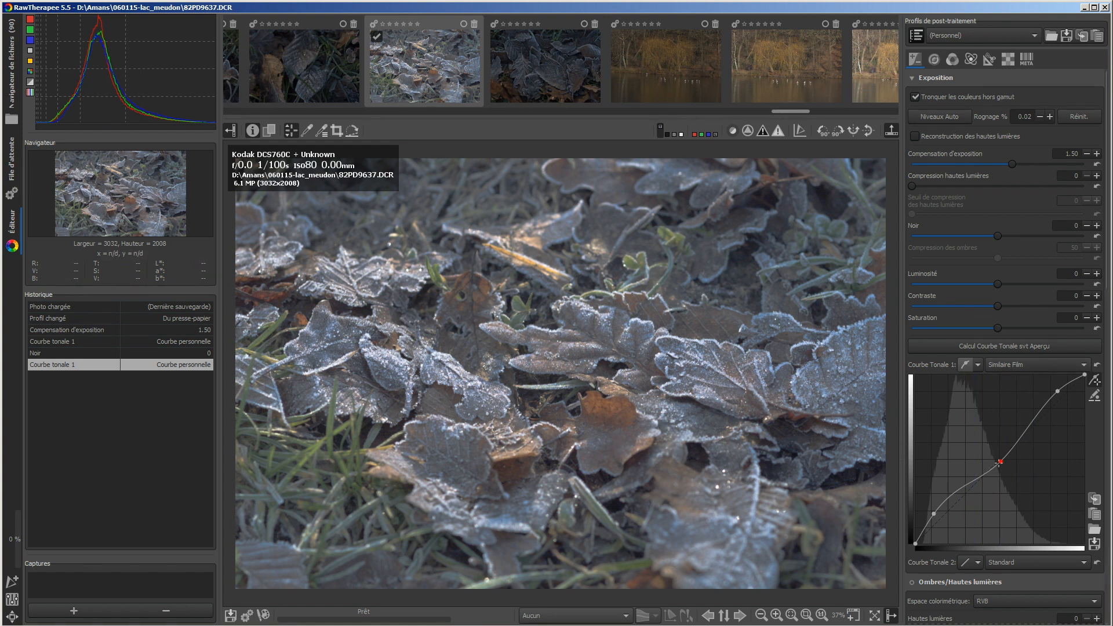
Raise tone curve 1's midtone point and test shifting its black end point inward in the luminosity preview with clipping indication, returning it to the corner
{"action": "left_click_drag", "start_coordinate": [998, 462], "coordinate": [994, 445]}
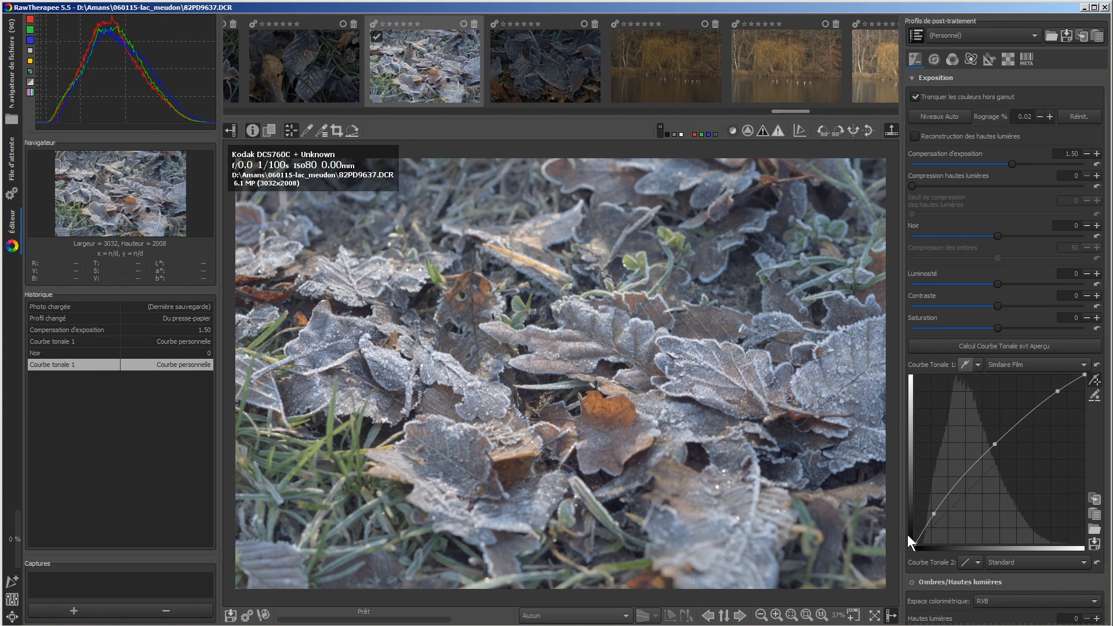
{"action": "left_click_drag", "start_coordinate": [914, 544], "coordinate": [922, 546]}
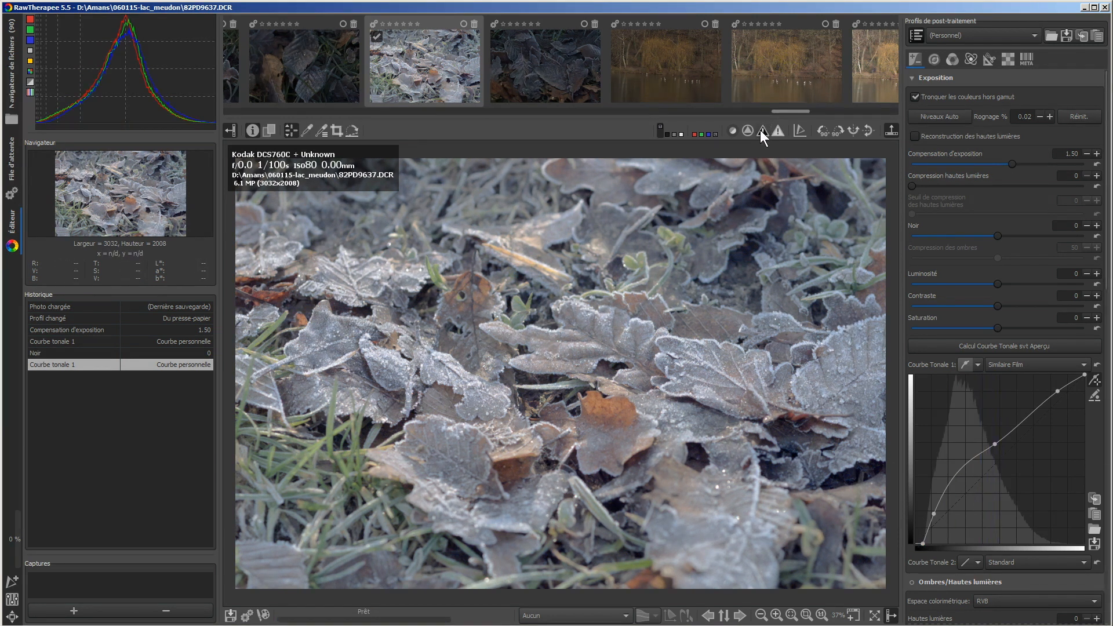
{"action": "left_click", "coordinate": [717, 134]}
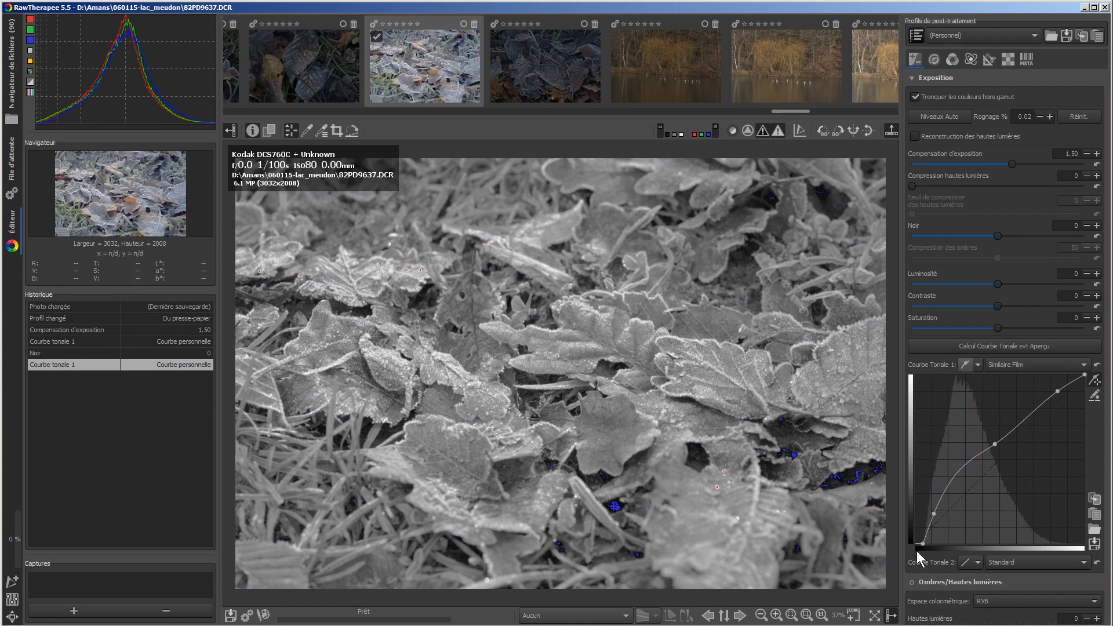
{"action": "left_click_drag", "start_coordinate": [925, 544], "coordinate": [926, 545]}
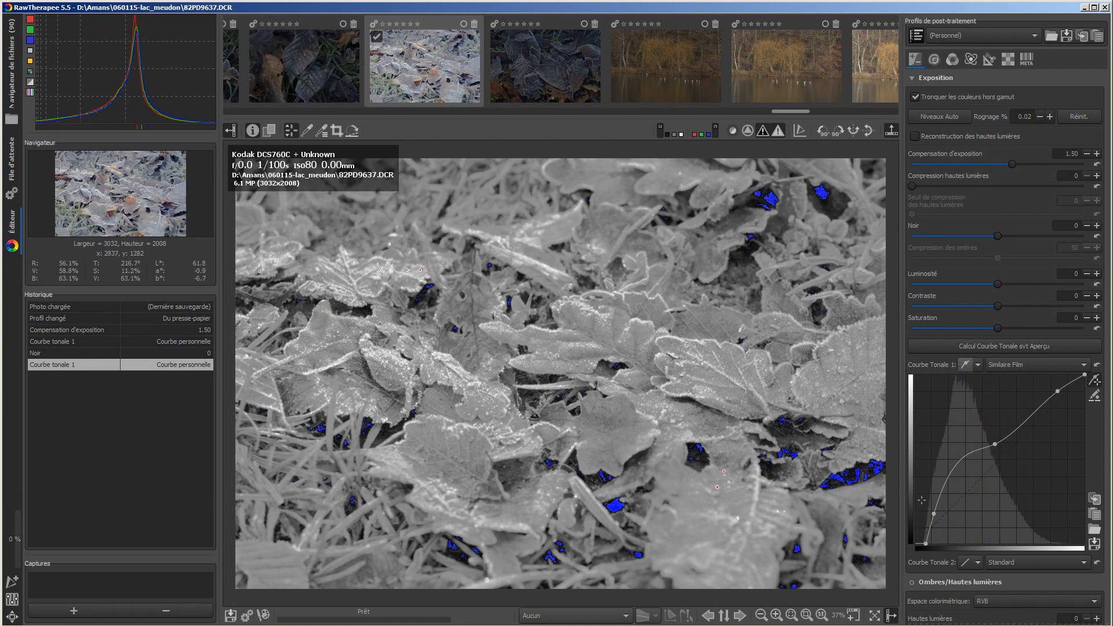
{"action": "left_click_drag", "start_coordinate": [925, 544], "coordinate": [904, 551]}
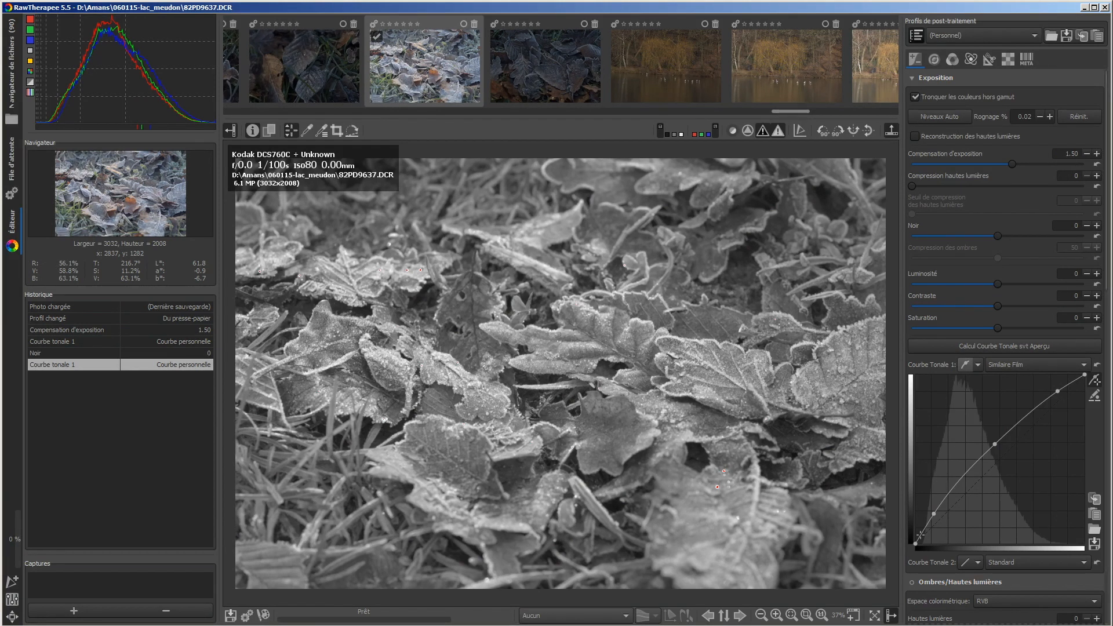
{"action": "left_click_drag", "start_coordinate": [916, 543], "coordinate": [915, 543]}
Set the black level to 1000 while checking shadow clipping, and return to the colour preview
{"action": "left_click", "coordinate": [1096, 226]}
{"action": "left_click", "coordinate": [1096, 225]}
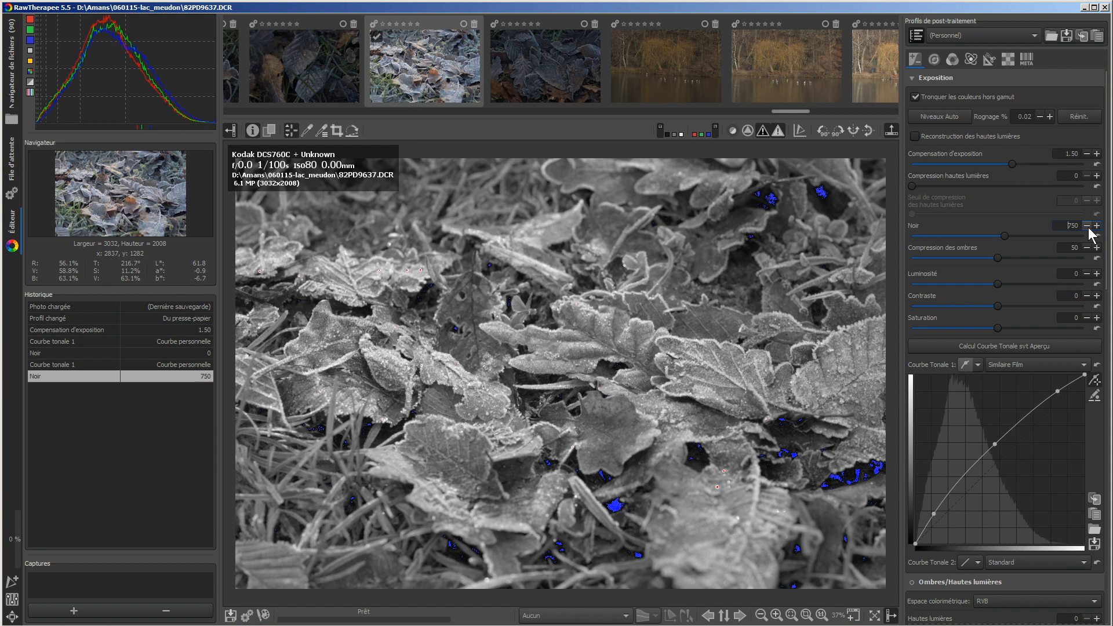
{"action": "left_click", "coordinate": [1096, 226]}
{"action": "left_click", "coordinate": [1096, 225]}
{"action": "left_click", "coordinate": [1096, 226]}
{"action": "left_click", "coordinate": [1096, 225]}
{"action": "left_click", "coordinate": [1097, 226]}
{"action": "left_click", "coordinate": [1096, 225]}
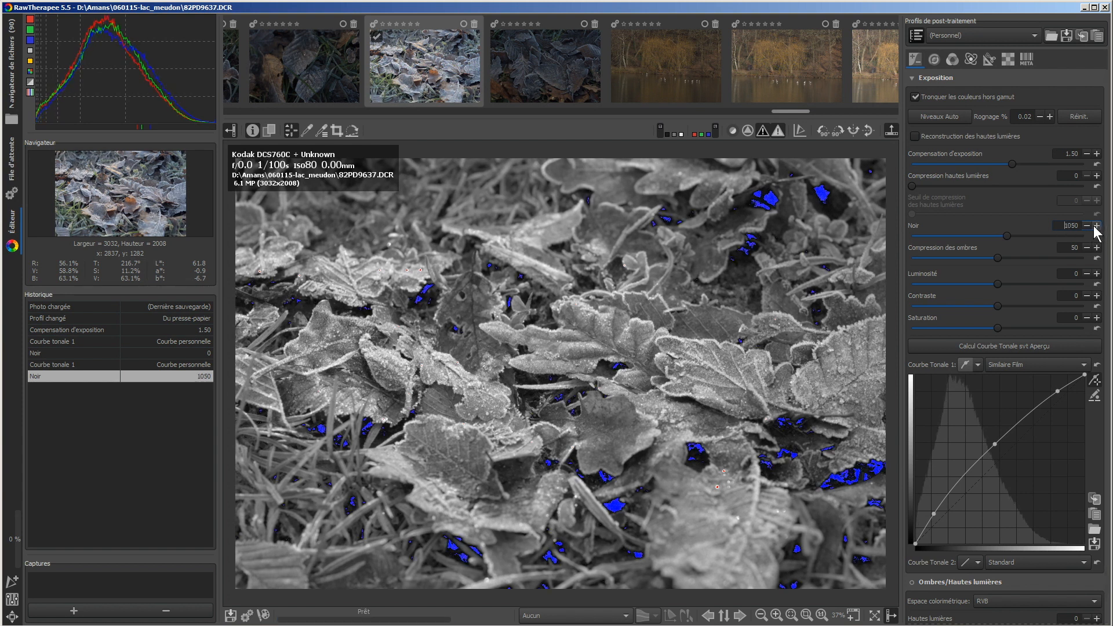
{"action": "left_click", "coordinate": [1086, 226]}
{"action": "left_click", "coordinate": [714, 135]}
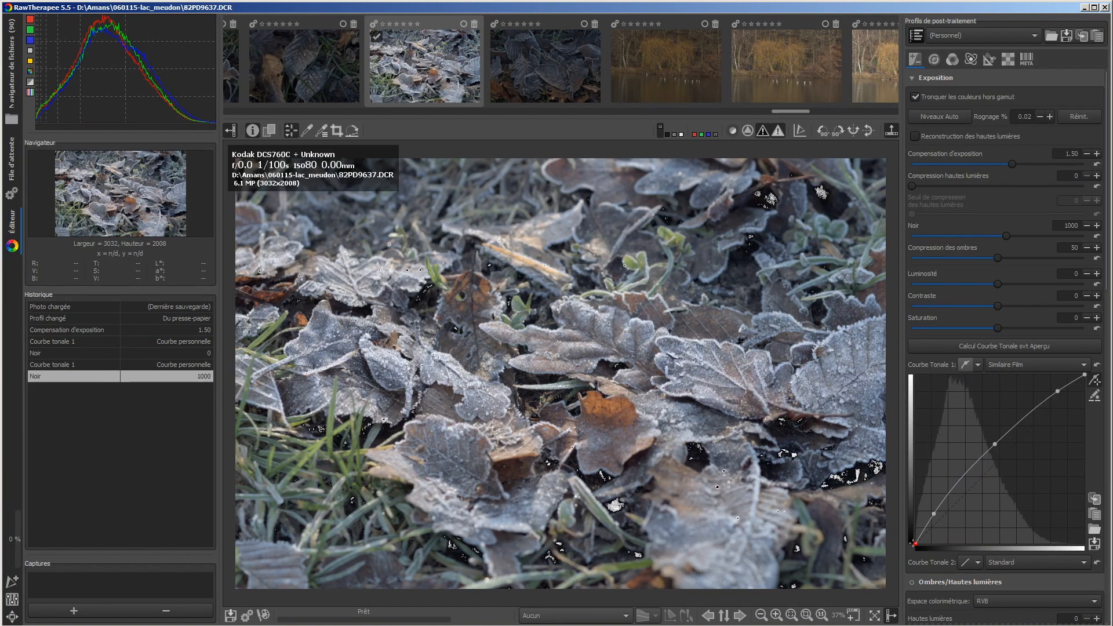
Raise the black end point of tone curve 1 slightly along the edge and check the shadows in the luminosity preview
{"action": "left_click_drag", "start_coordinate": [914, 543], "coordinate": [912, 536]}
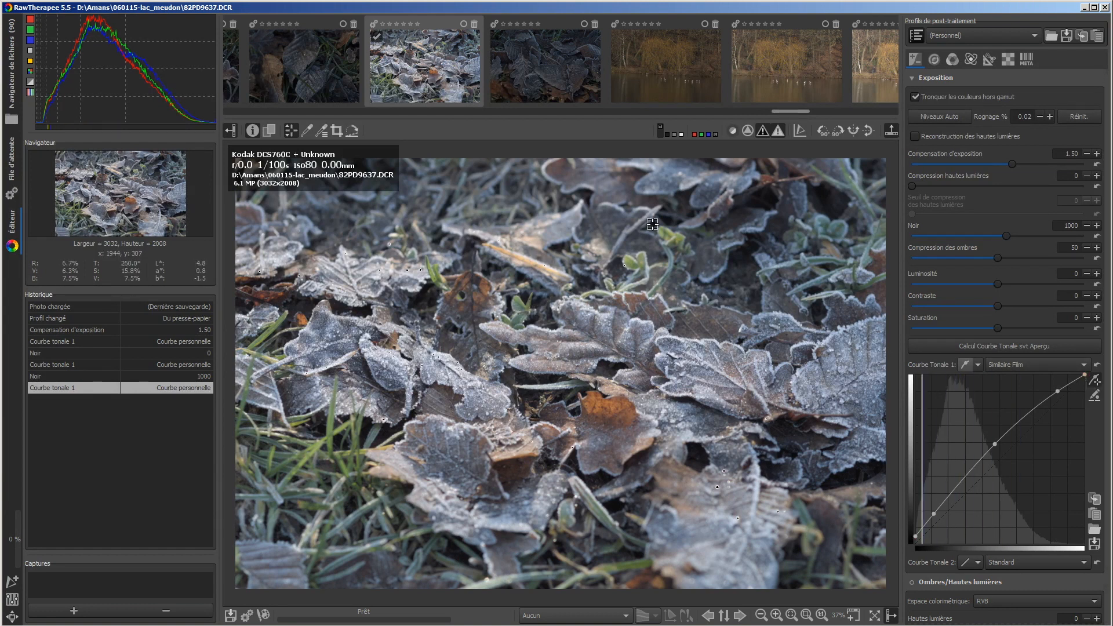
{"action": "left_click", "coordinate": [715, 135]}
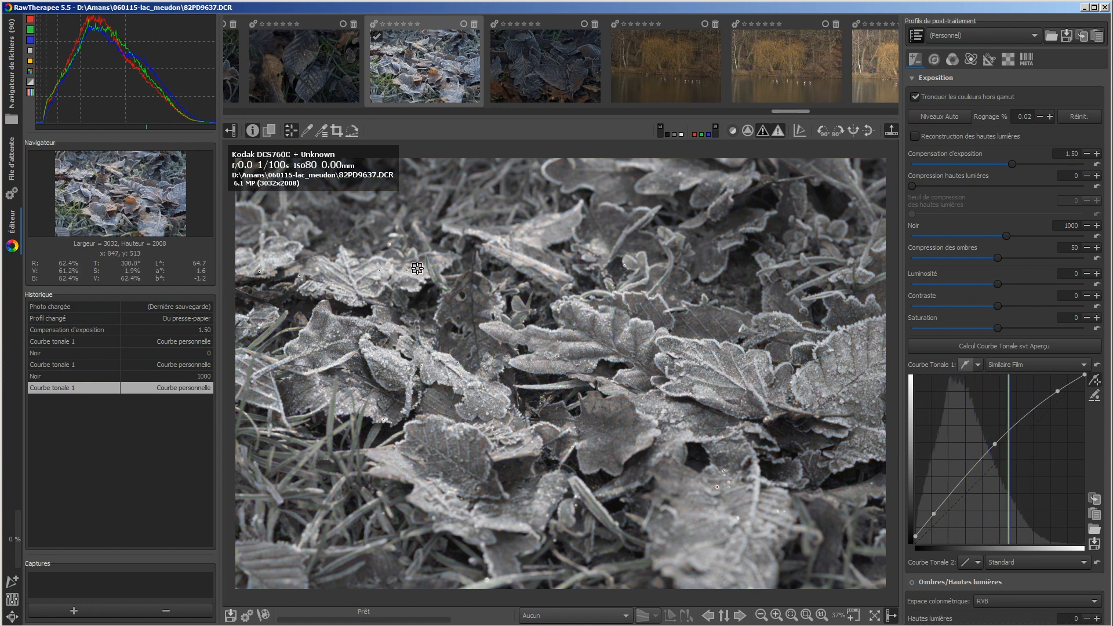
Lower tone curve 1's white end point slightly while inspecting clipped highlights at 200%, and return to the colour preview of the whole photo
{"action": "scroll", "coordinate": [417, 268], "scroll_direction": "up", "scroll_amount": 1}
{"action": "scroll", "coordinate": [417, 268], "scroll_direction": "up", "scroll_amount": 1}
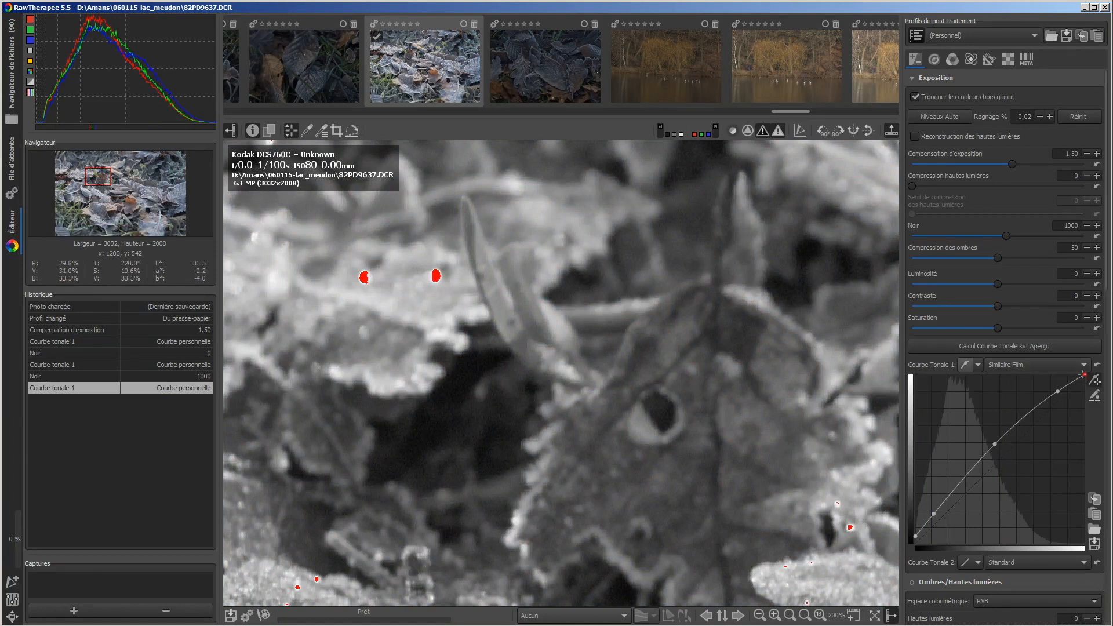
{"action": "left_click_drag", "start_coordinate": [1084, 375], "coordinate": [1084, 377]}
{"action": "left_click", "coordinate": [718, 134]}
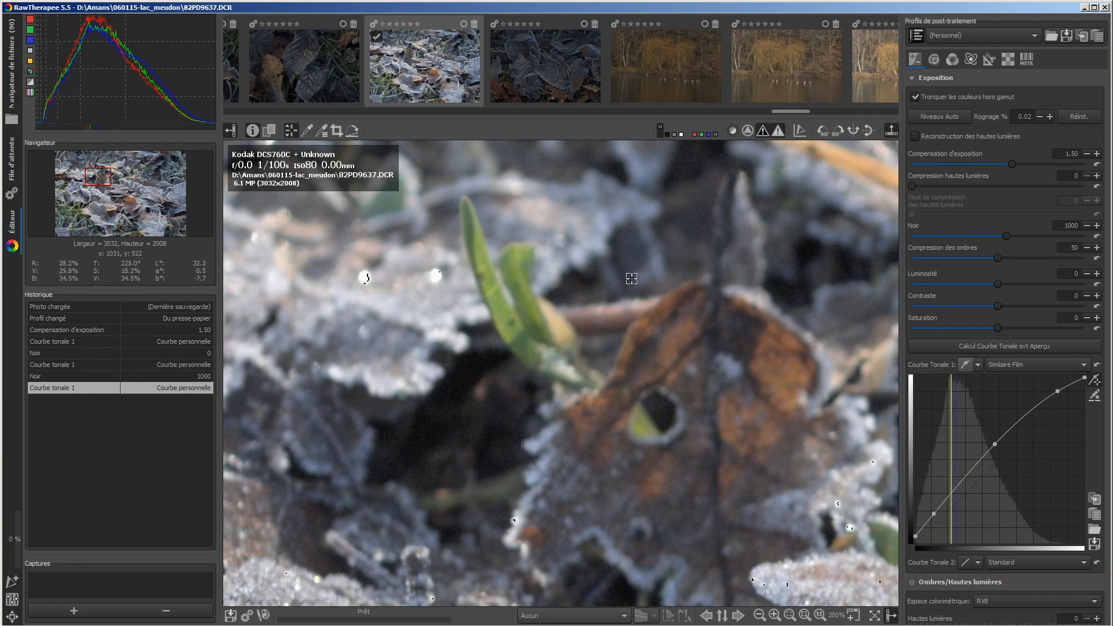
{"action": "scroll", "coordinate": [632, 278], "scroll_direction": "down", "scroll_amount": 3}
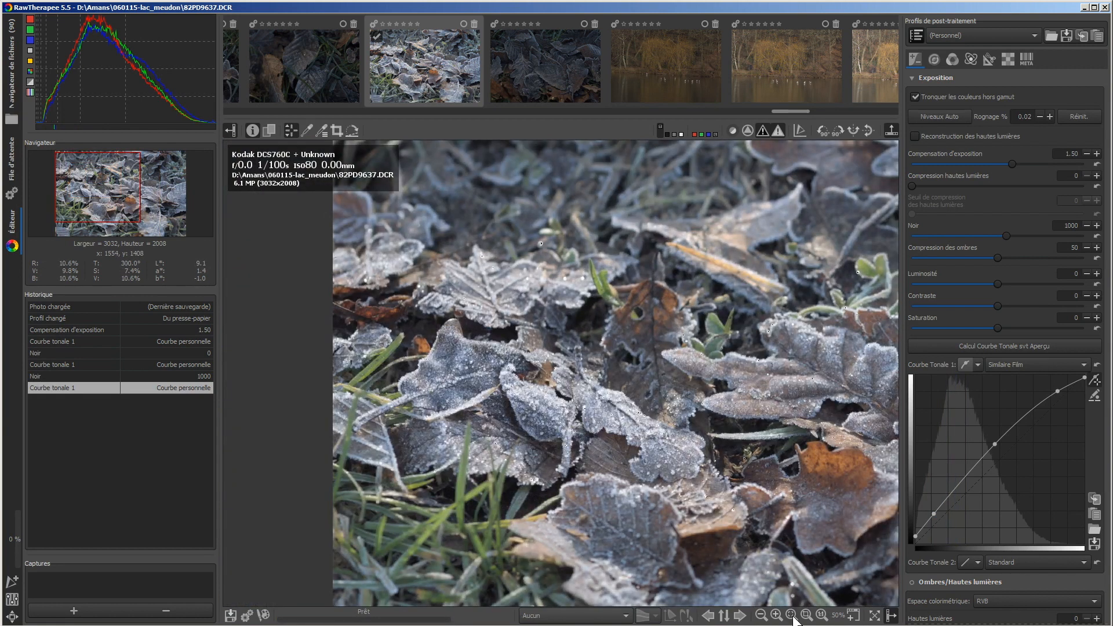
{"action": "left_click", "coordinate": [791, 616]}
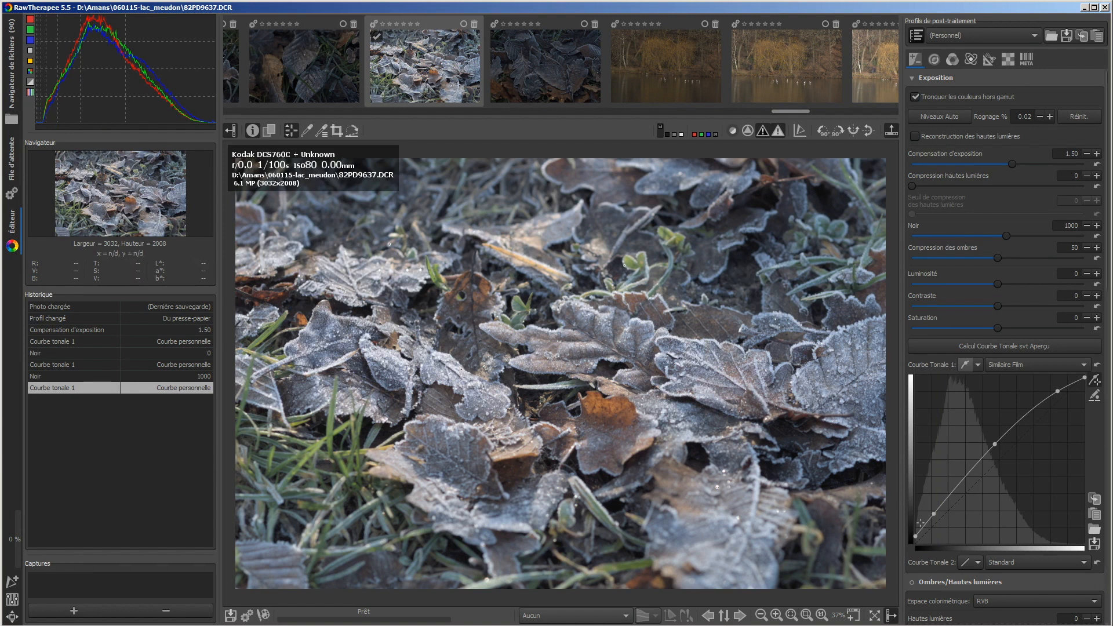
Raise the shadow, midtone and highlight points of tone curve 1 to brighten the leaves
{"action": "left_click_drag", "start_coordinate": [933, 514], "coordinate": [931, 509]}
{"action": "left_click_drag", "start_coordinate": [994, 444], "coordinate": [997, 435]}
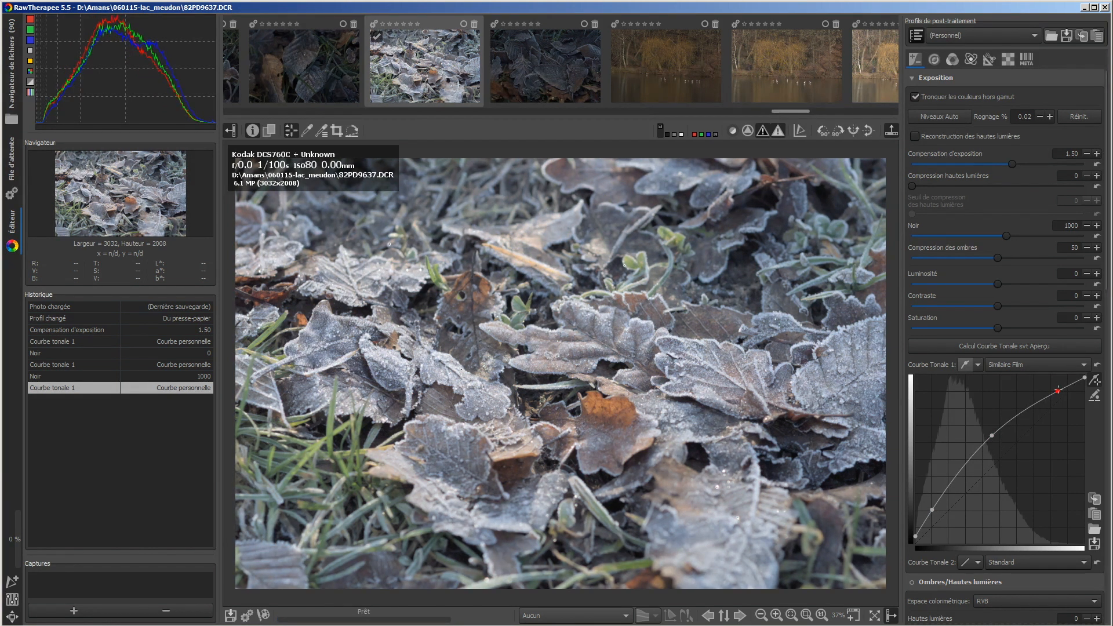
{"action": "left_click_drag", "start_coordinate": [1058, 391], "coordinate": [1058, 386]}
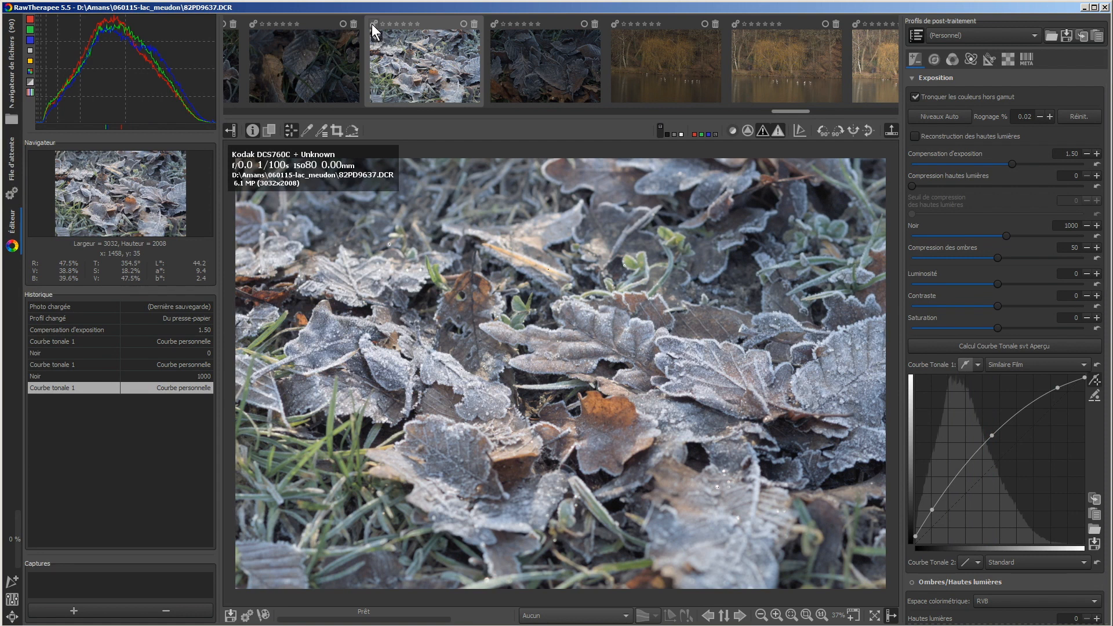
Send the edited frosted-leaves photo to the processing queue
{"action": "key", "text": "ctrl+b"}
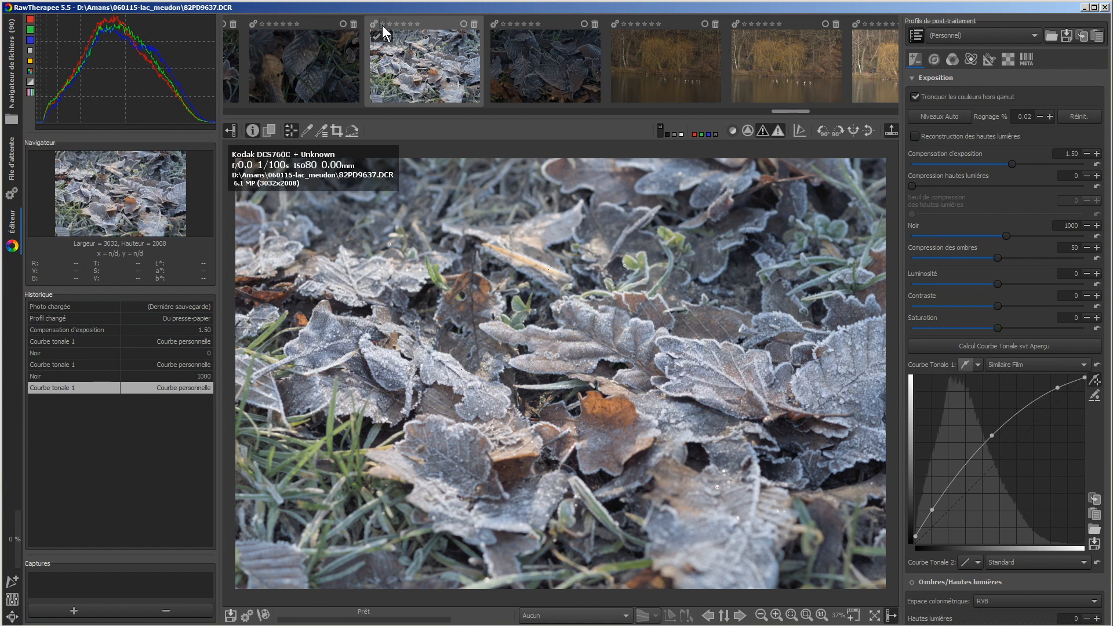
{"action": "key", "text": "ctrl+b"}
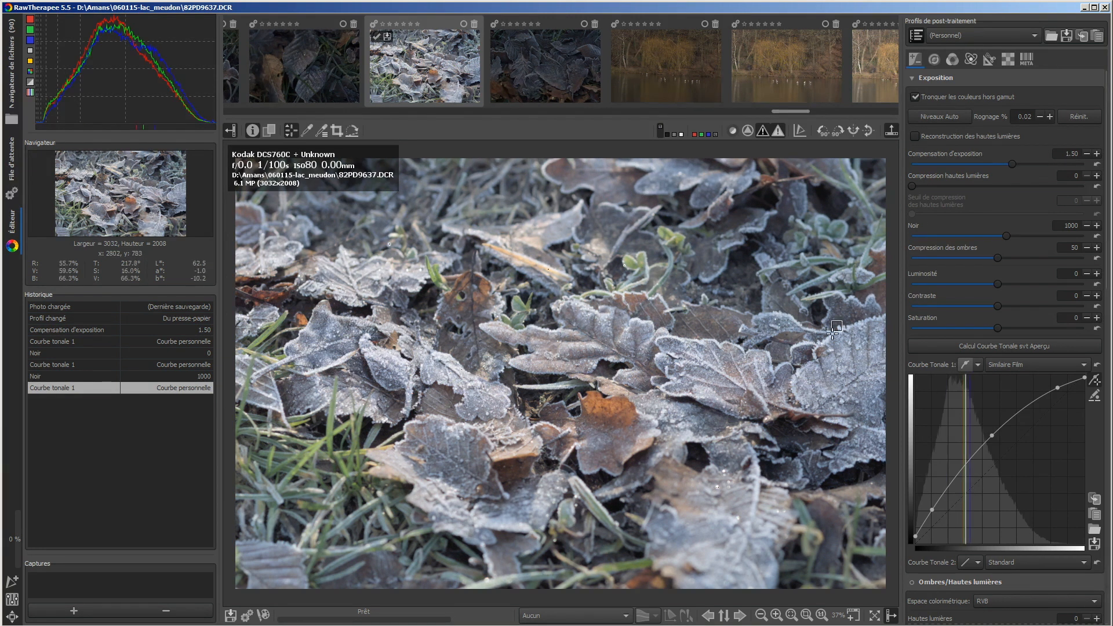
Switch to the file explorer and examine the 060115-lac_meudon folder for .pp3 sidecar files beside the DCR photos
{"action": "key", "text": "alt+Tab"}
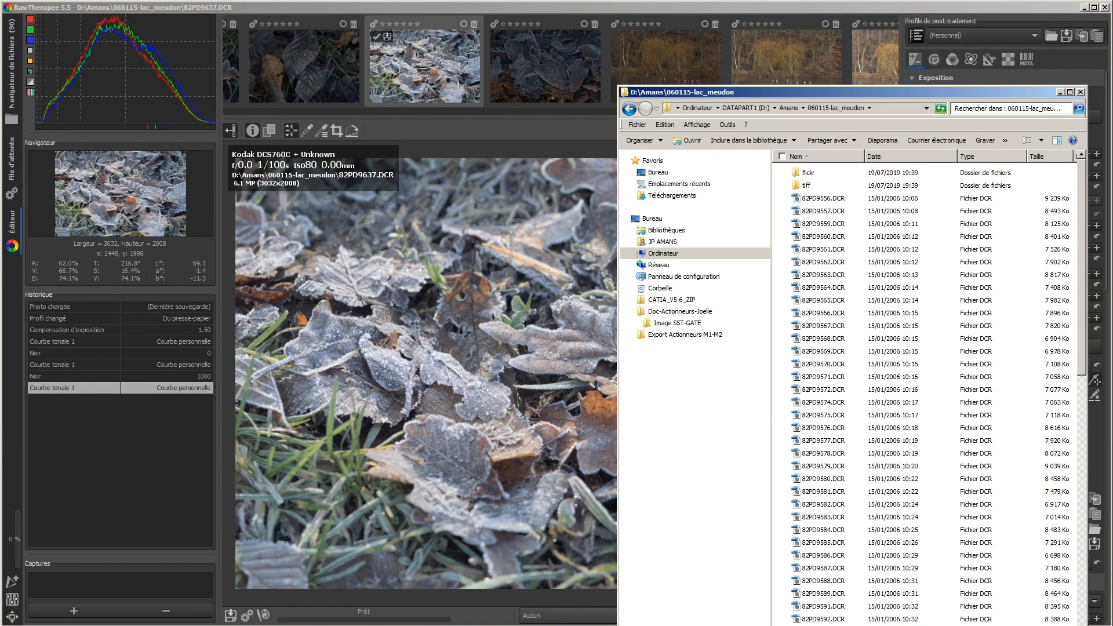
{"action": "scroll", "coordinate": [915, 333], "scroll_direction": "down", "scroll_amount": 12}
{"action": "scroll", "coordinate": [915, 334], "scroll_direction": "down", "scroll_amount": 6}
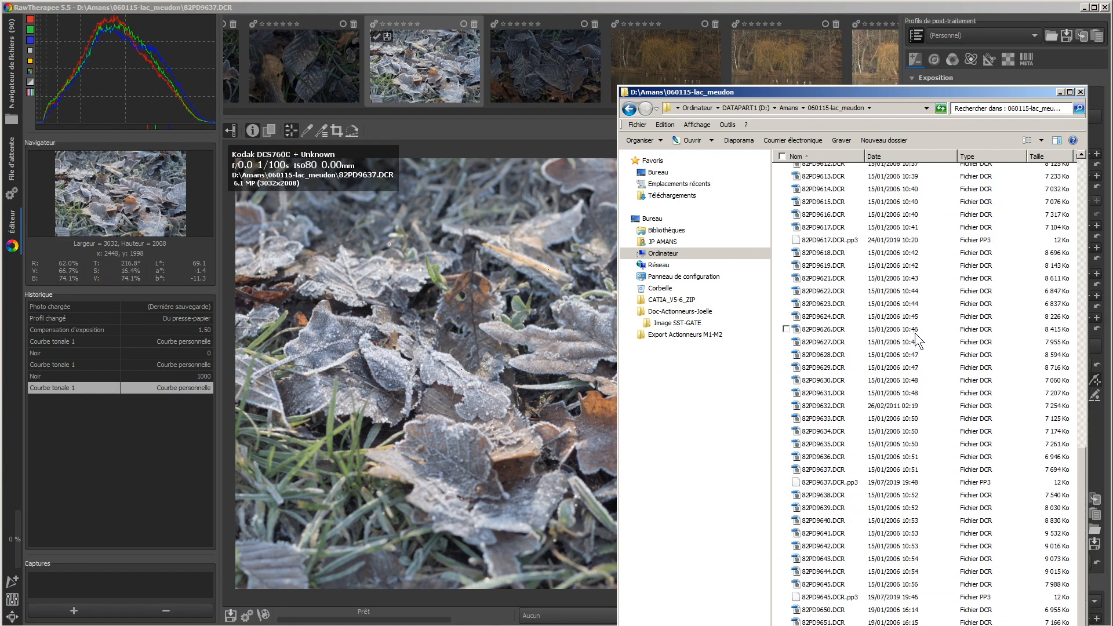
{"action": "scroll", "coordinate": [914, 341], "scroll_direction": "down", "scroll_amount": 1}
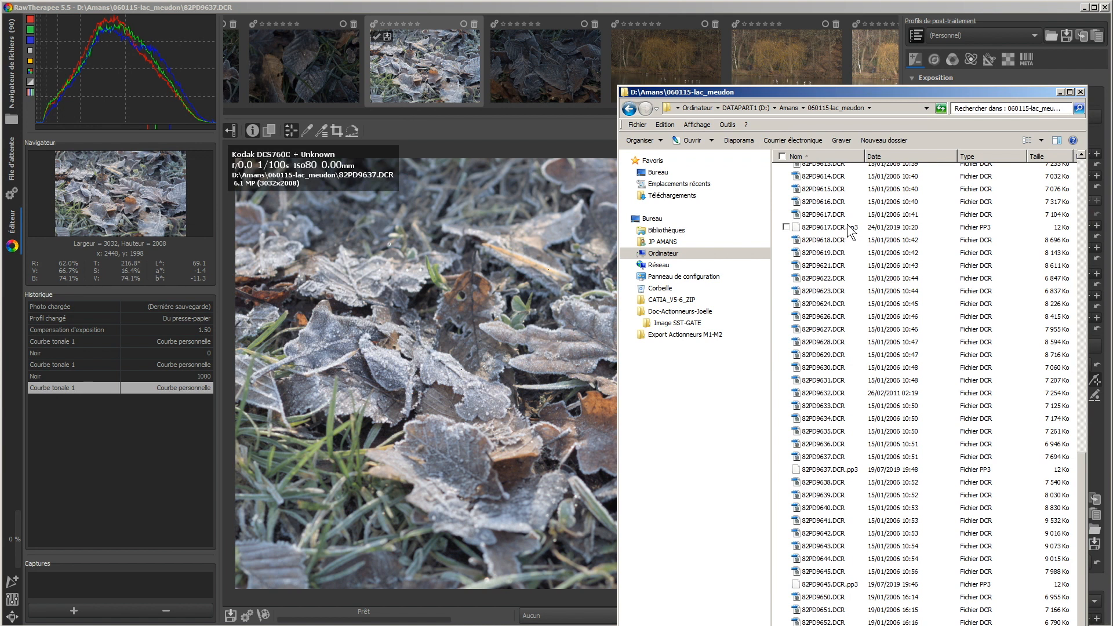
{"action": "scroll", "coordinate": [846, 224], "scroll_direction": "up", "scroll_amount": 18}
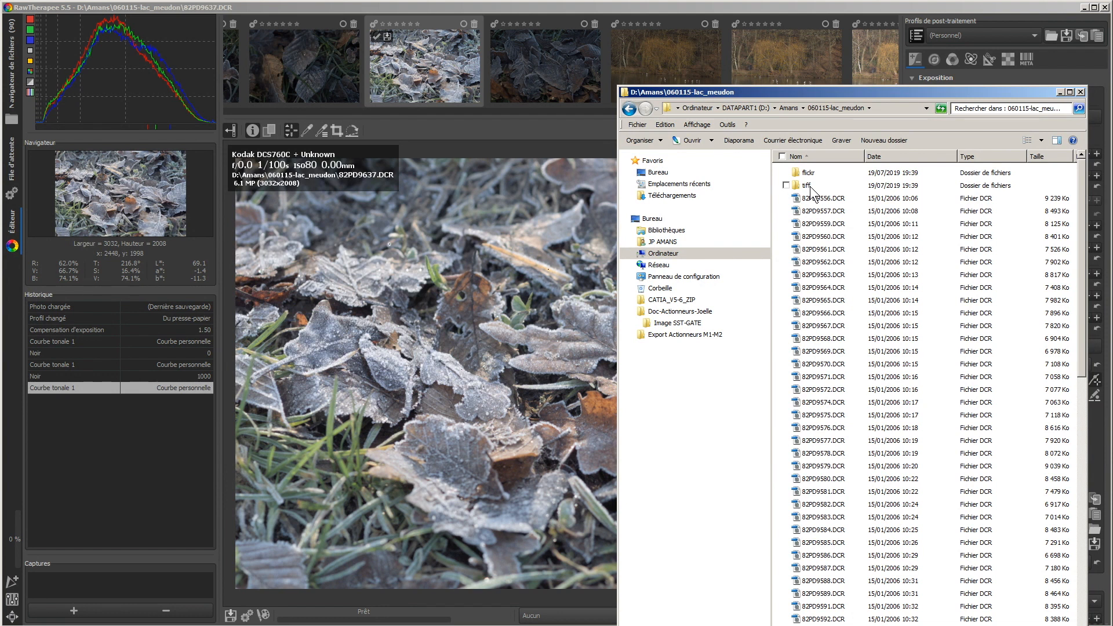
{"action": "scroll", "coordinate": [988, 580], "scroll_direction": "down", "scroll_amount": 6}
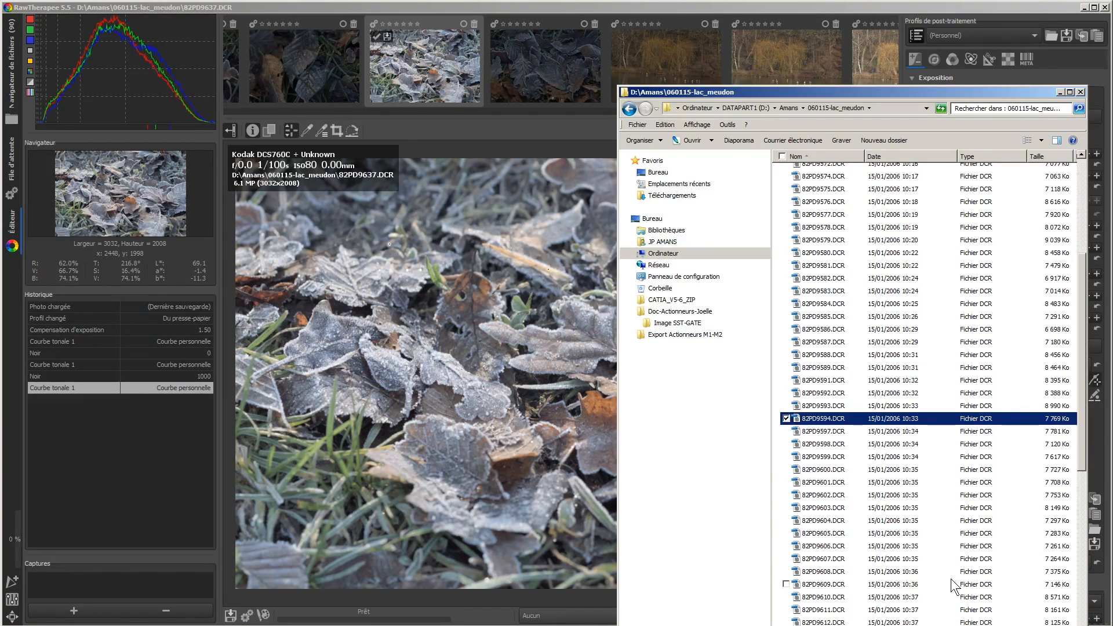
{"action": "scroll", "coordinate": [950, 579], "scroll_direction": "down", "scroll_amount": 7}
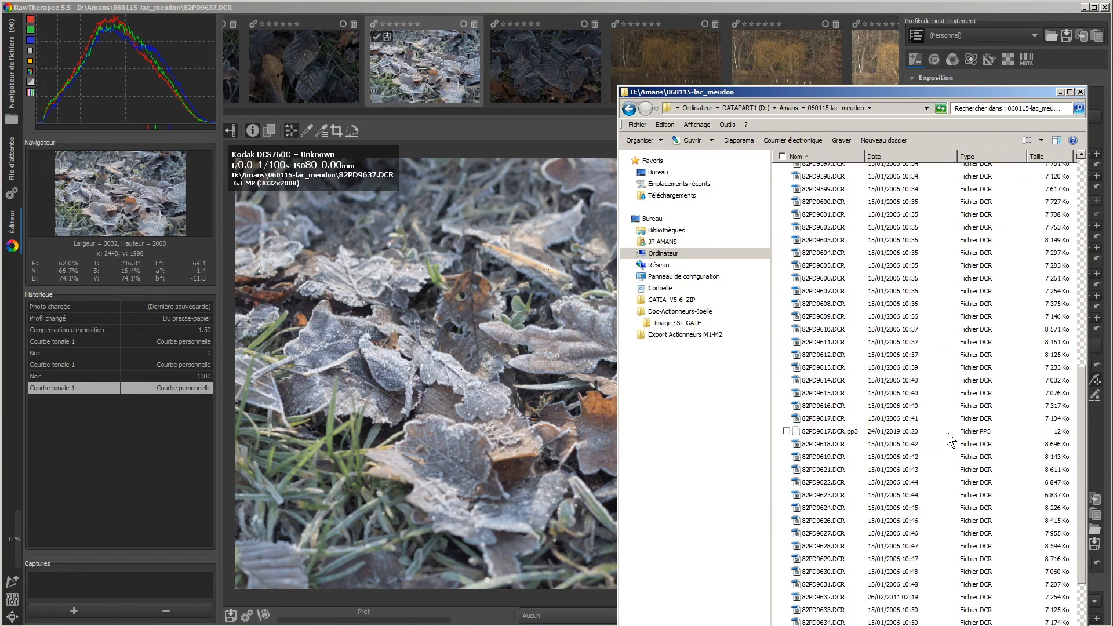
{"action": "scroll", "coordinate": [941, 438], "scroll_direction": "up", "scroll_amount": 13}
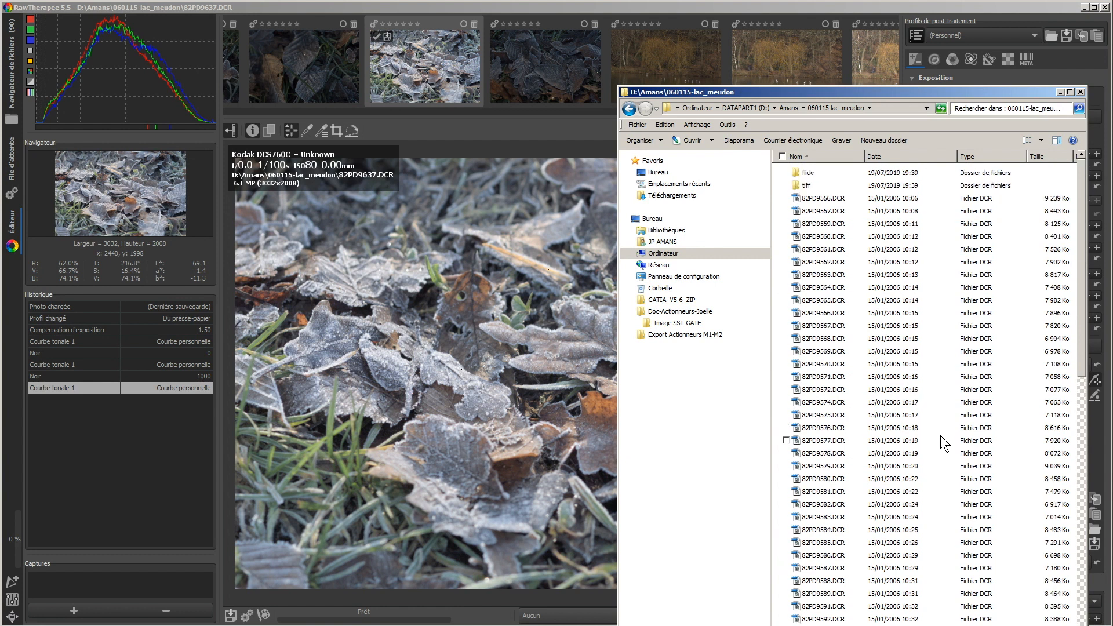
Open the tiff subfolder, list its files in the details view and widen the name column to show full file names
{"action": "double_click", "coordinate": [802, 184]}
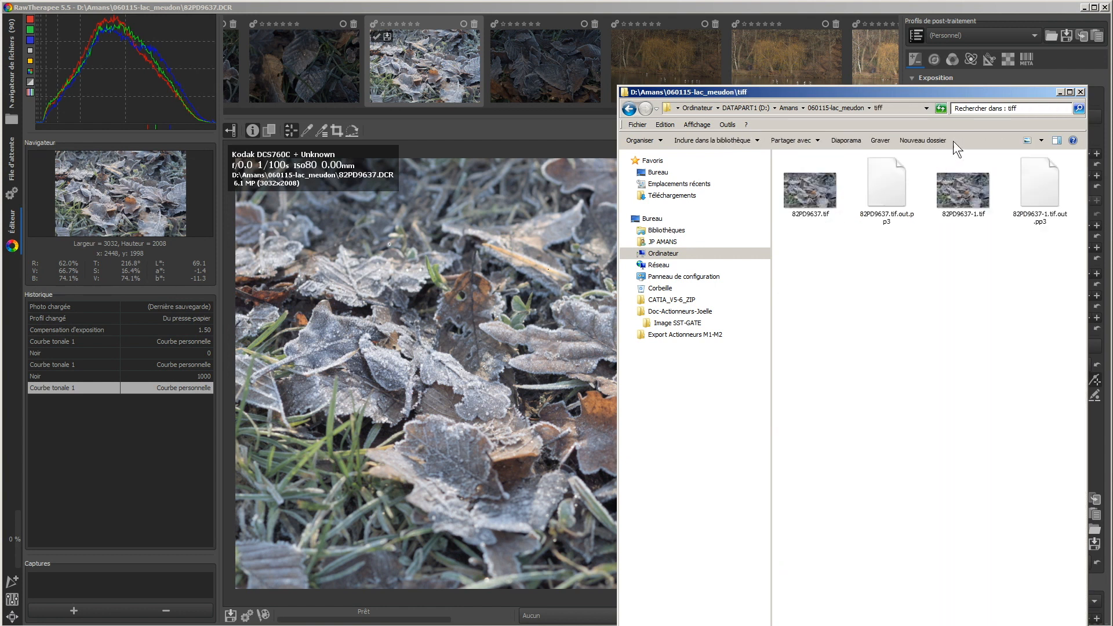
{"action": "left_click", "coordinate": [1039, 141]}
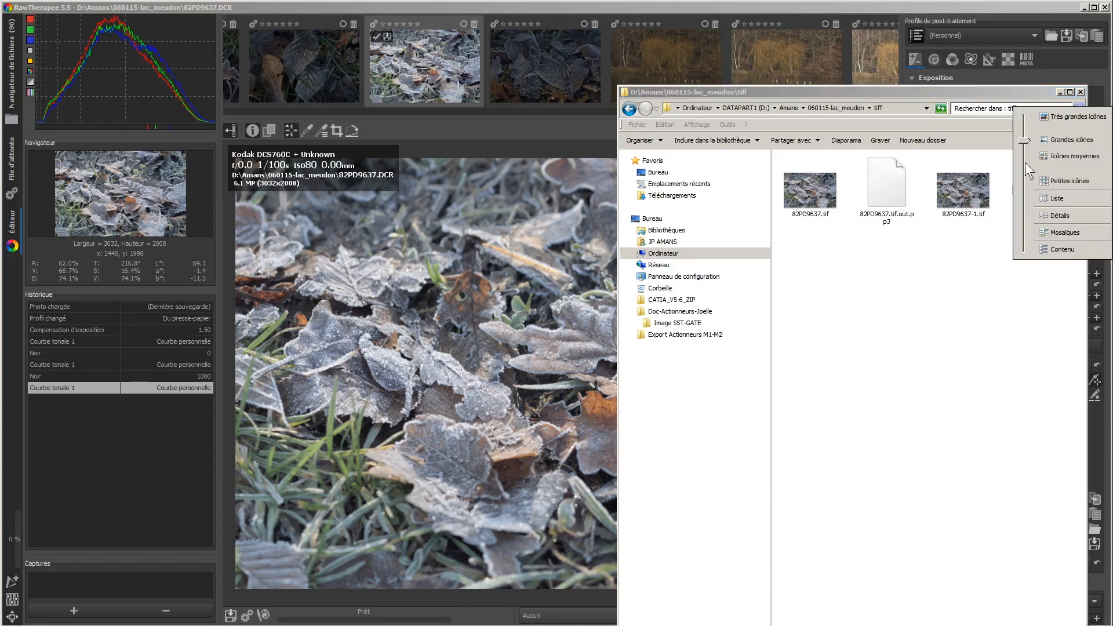
{"action": "left_click", "coordinate": [1038, 214]}
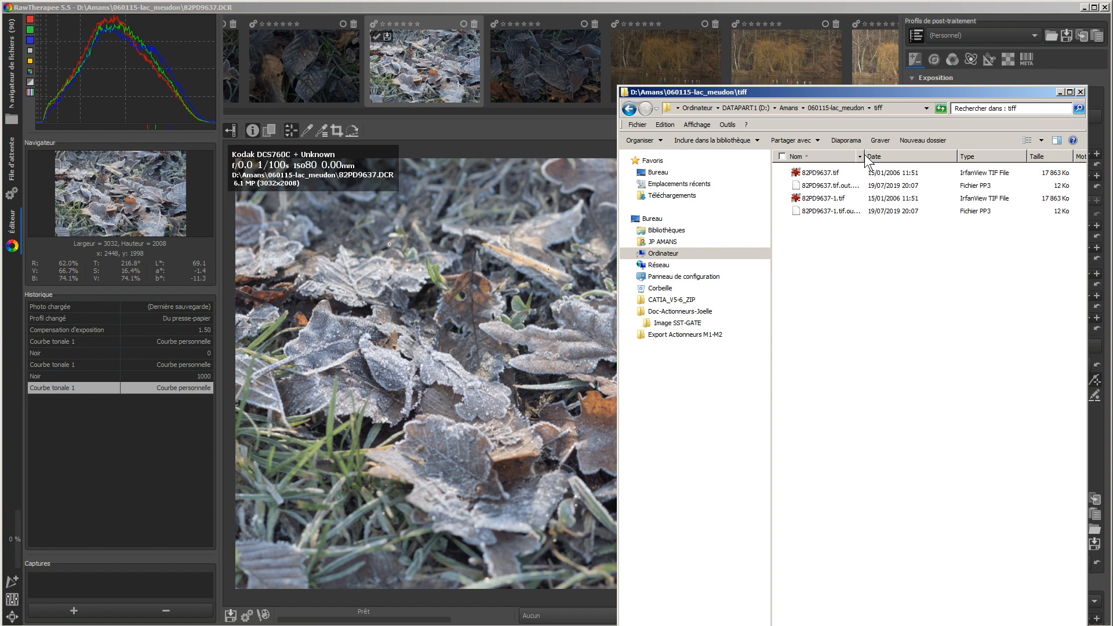
{"action": "left_click_drag", "start_coordinate": [865, 151], "coordinate": [917, 151]}
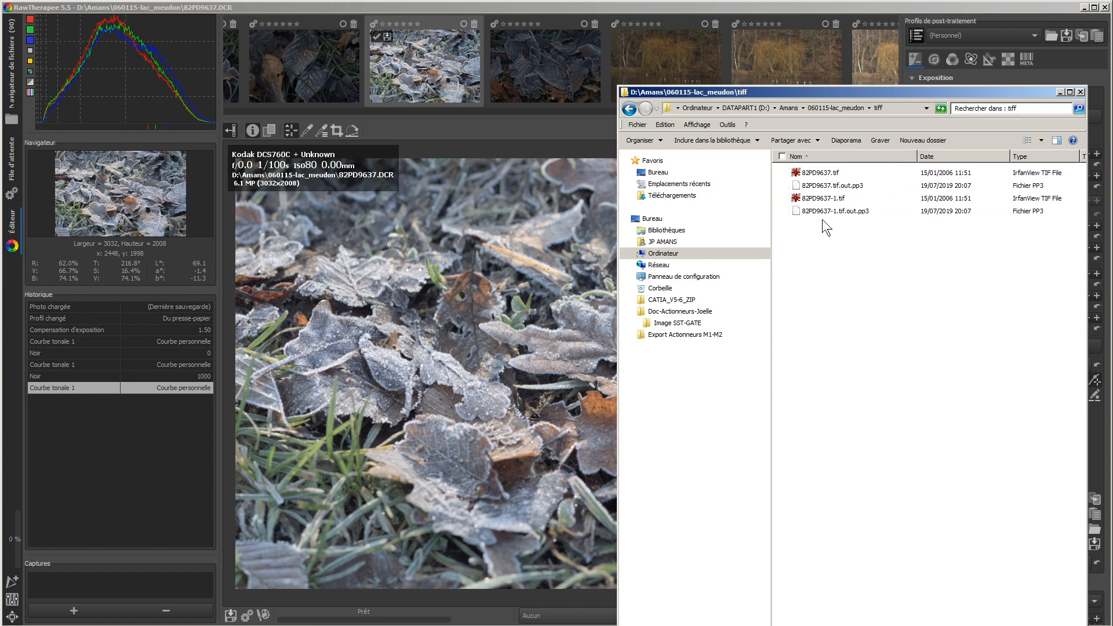
Send all TIF and PP3 files in the tiff folder to the recycle bin
{"action": "left_click_drag", "start_coordinate": [899, 231], "coordinate": [802, 166]}
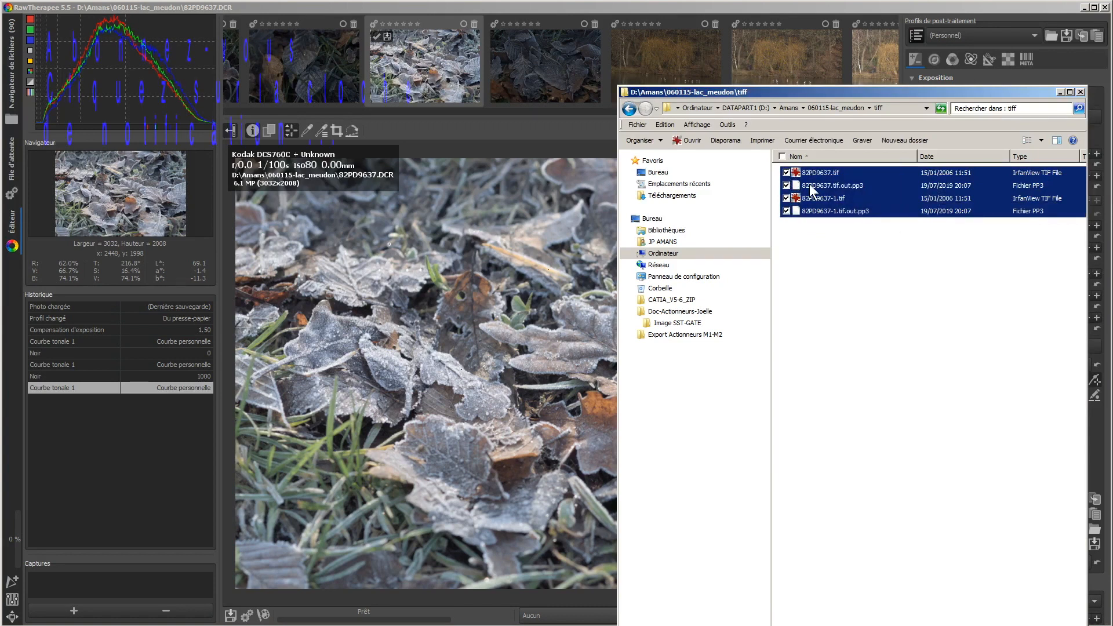
{"action": "key", "text": "Delete"}
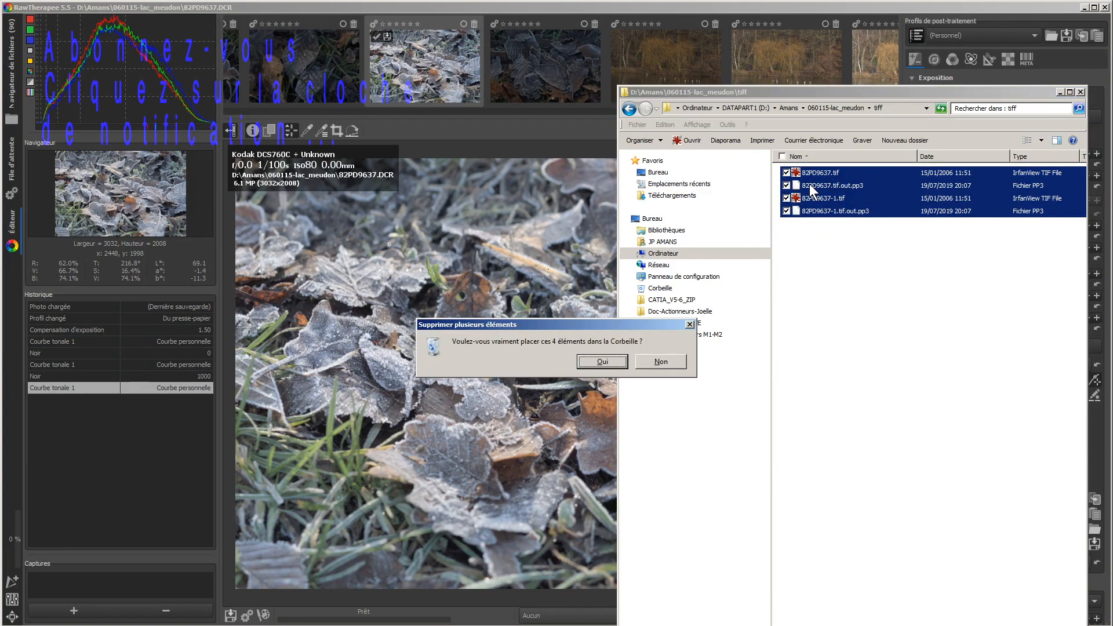
{"action": "left_click", "coordinate": [619, 363]}
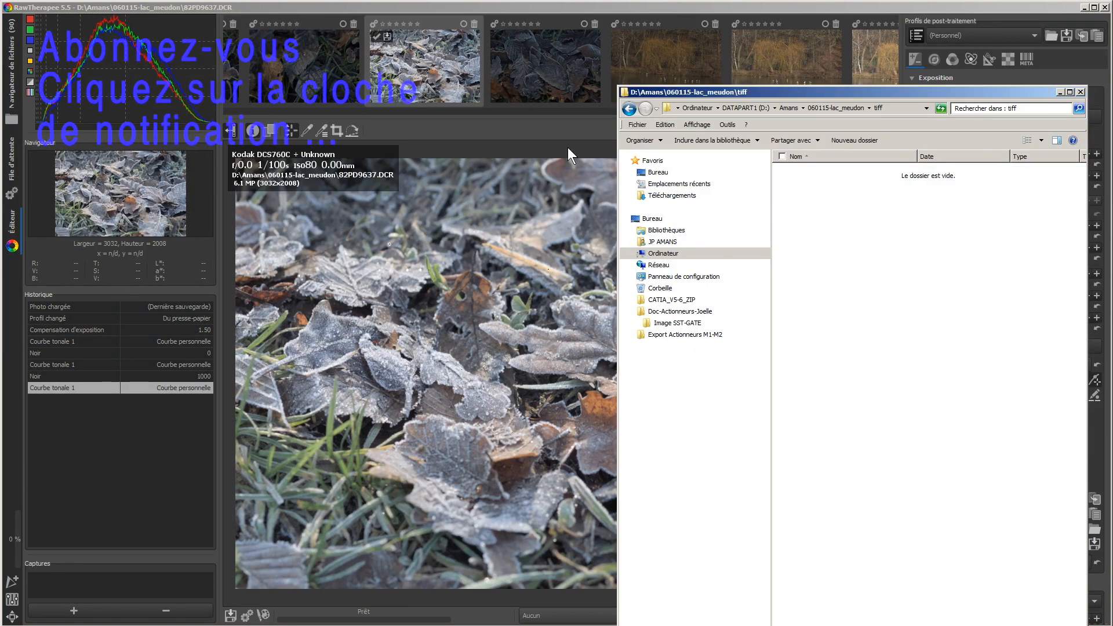
Switch back to RawTherapee and set the exposure Saturation to 4
{"action": "left_click", "coordinate": [561, 133]}
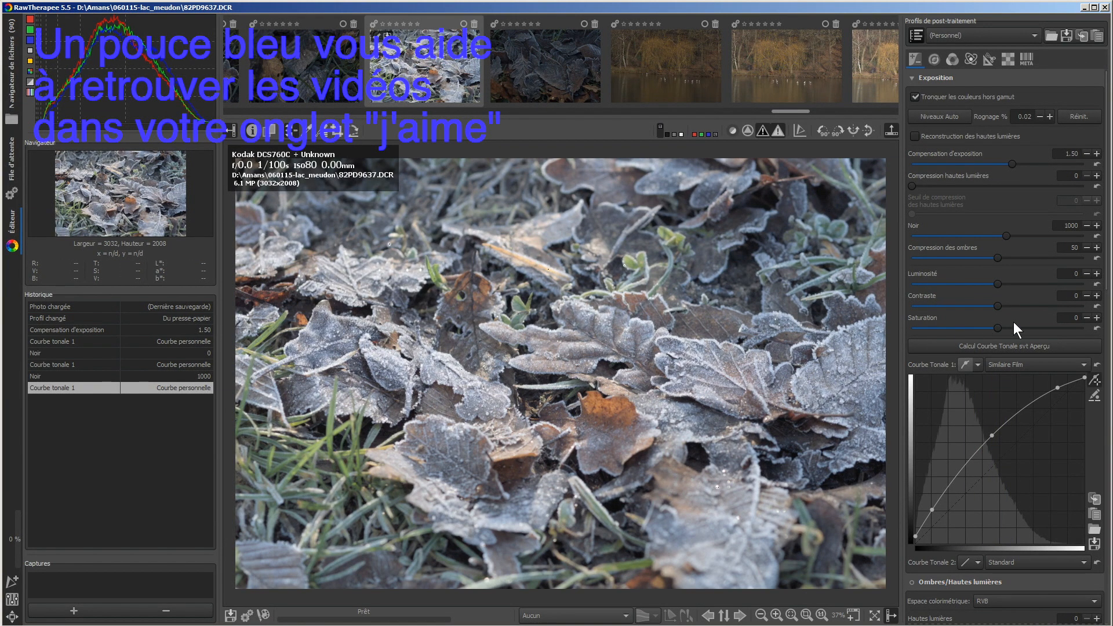
{"action": "left_click", "coordinate": [1096, 318]}
{"action": "left_click", "coordinate": [1097, 318]}
{"action": "left_click", "coordinate": [1096, 317]}
{"action": "left_click", "coordinate": [1097, 318]}
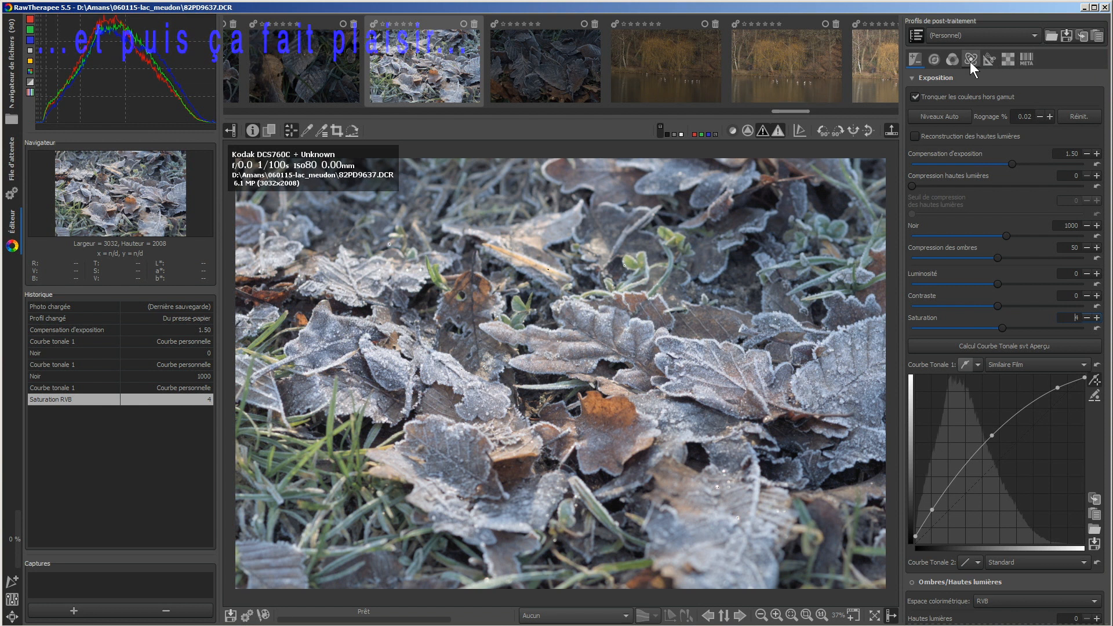
Look through the detail, colour, advanced, transform, raw and metadata tool groups, and return to the exposure settings
{"action": "left_click", "coordinate": [935, 61]}
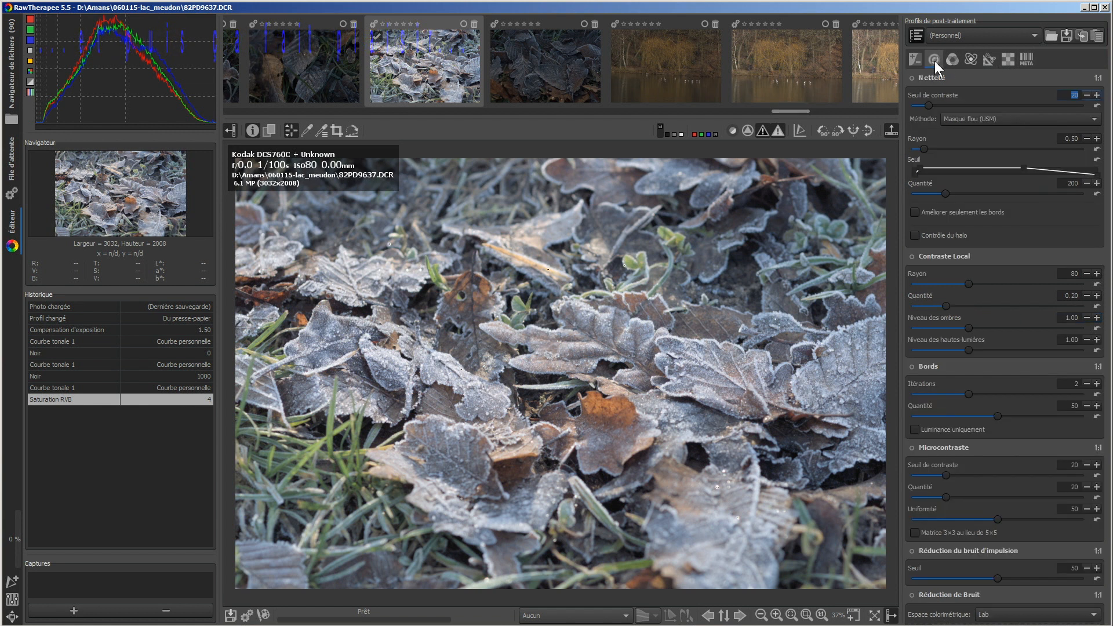
{"action": "left_click", "coordinate": [969, 59]}
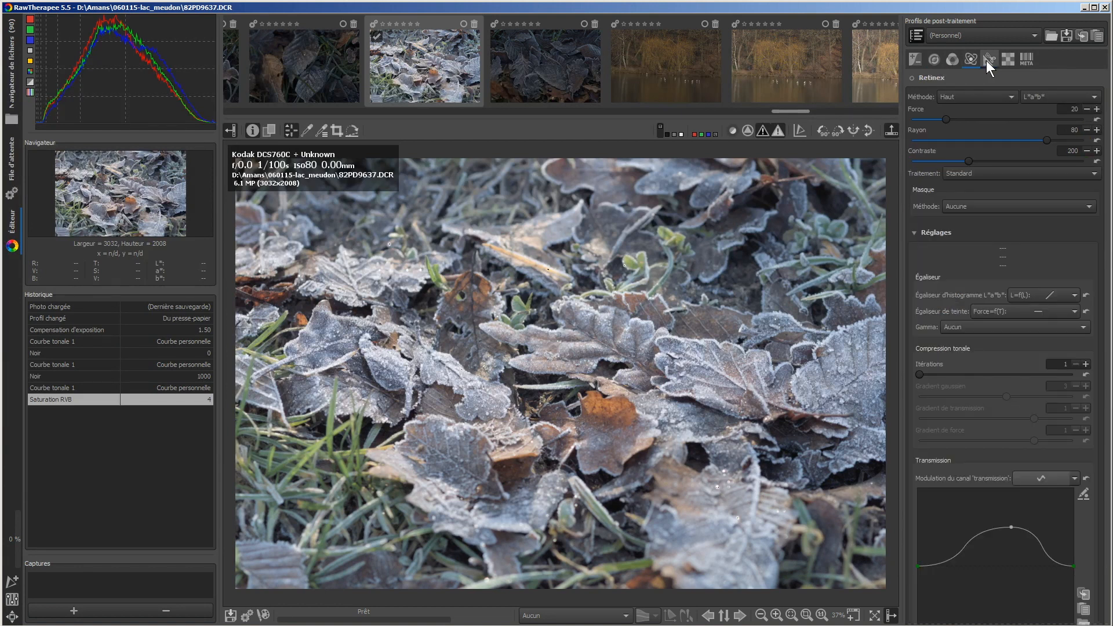
{"action": "left_click", "coordinate": [948, 60]}
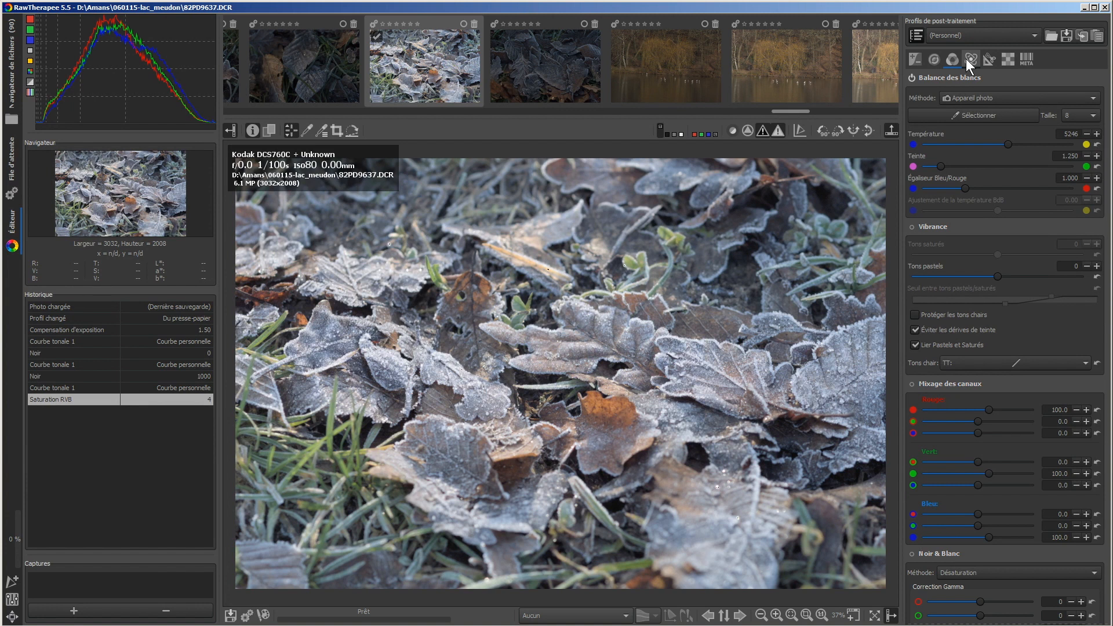
{"action": "left_click", "coordinate": [969, 59]}
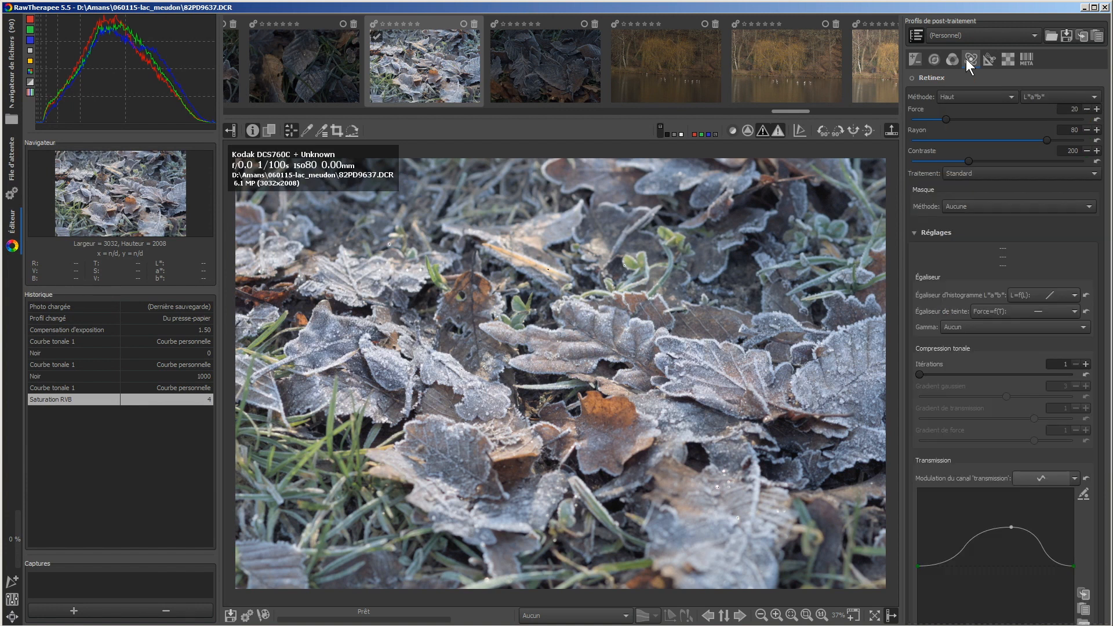
{"action": "left_click", "coordinate": [983, 60]}
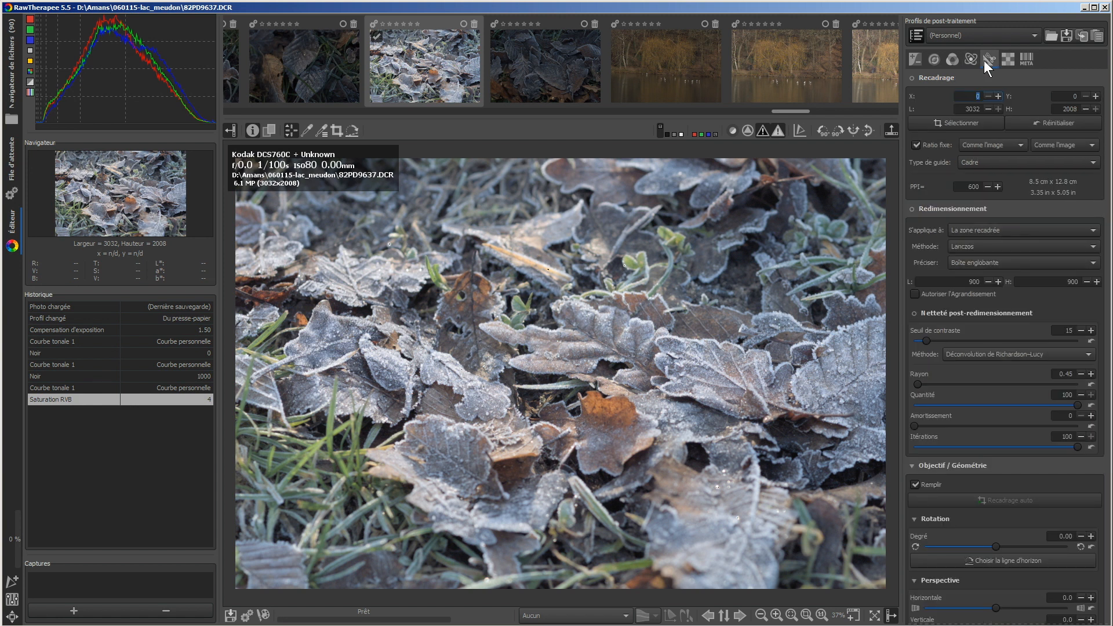
{"action": "left_click", "coordinate": [1007, 57]}
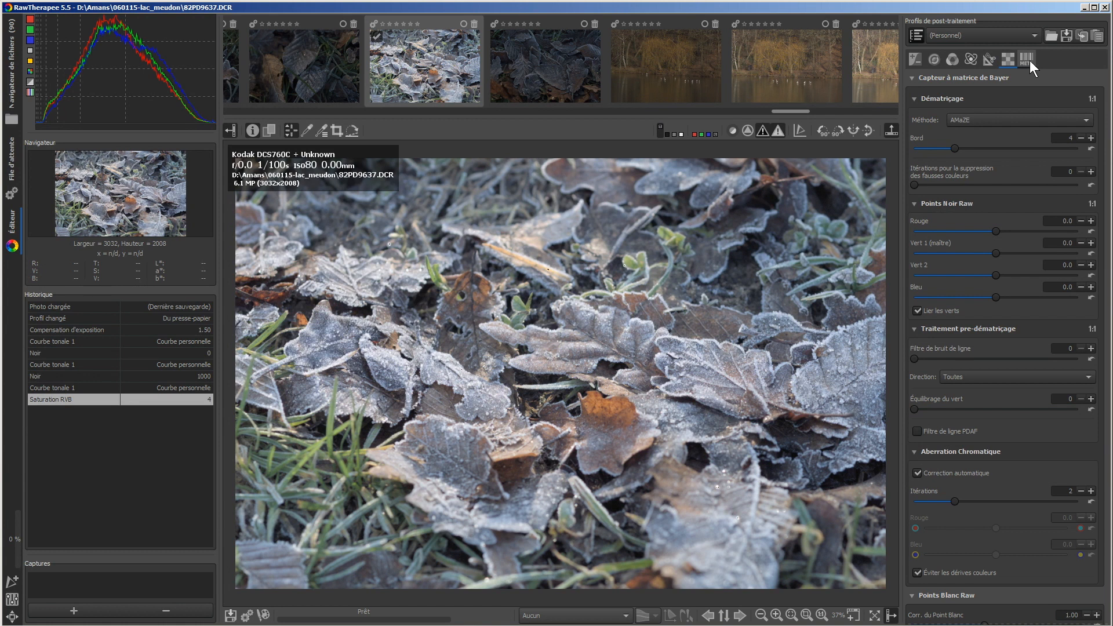
{"action": "left_click", "coordinate": [1028, 59]}
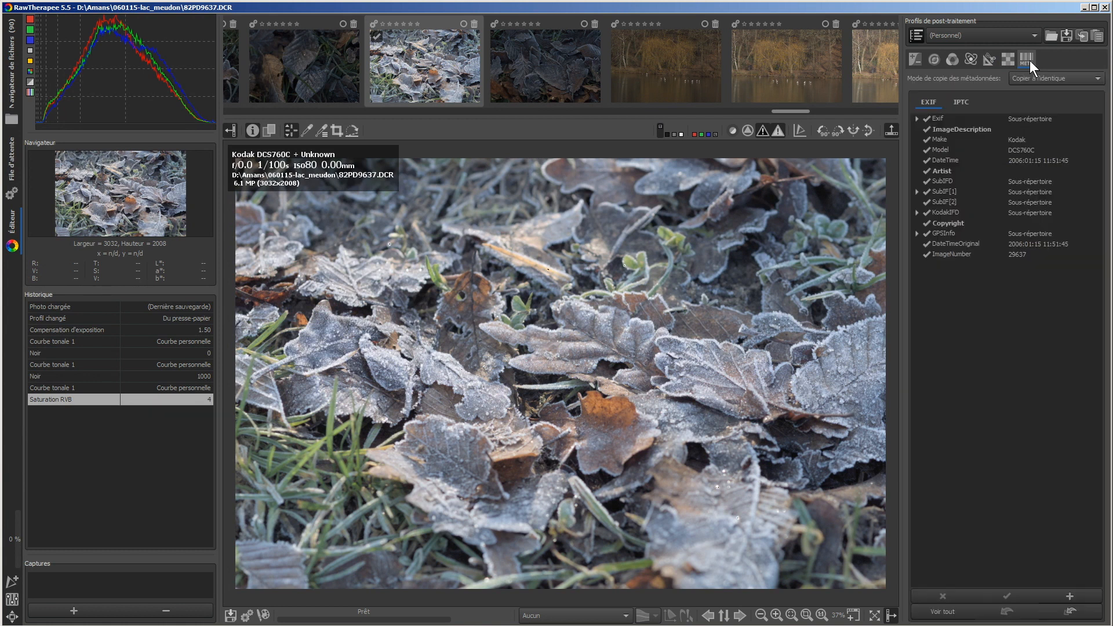
{"action": "left_click", "coordinate": [917, 63]}
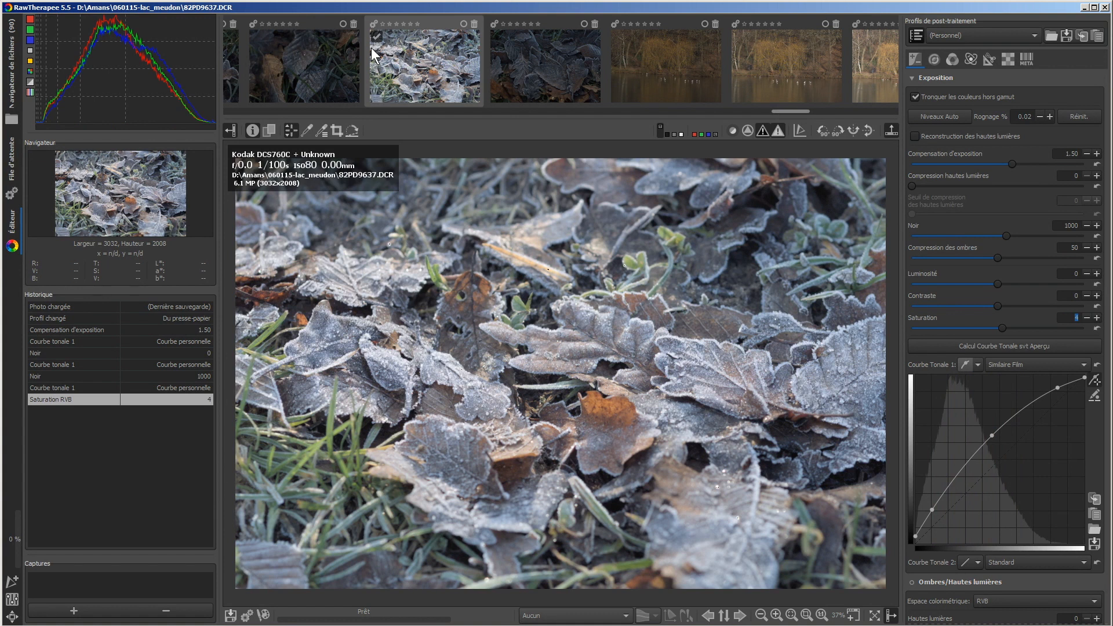
Browse the filmstrip and open the lakeside willow photo 82PD9641.DCR in the editor
{"action": "key", "text": "ctrl+b"}
{"action": "scroll", "coordinate": [502, 111], "scroll_direction": "right", "scroll_amount": 3}
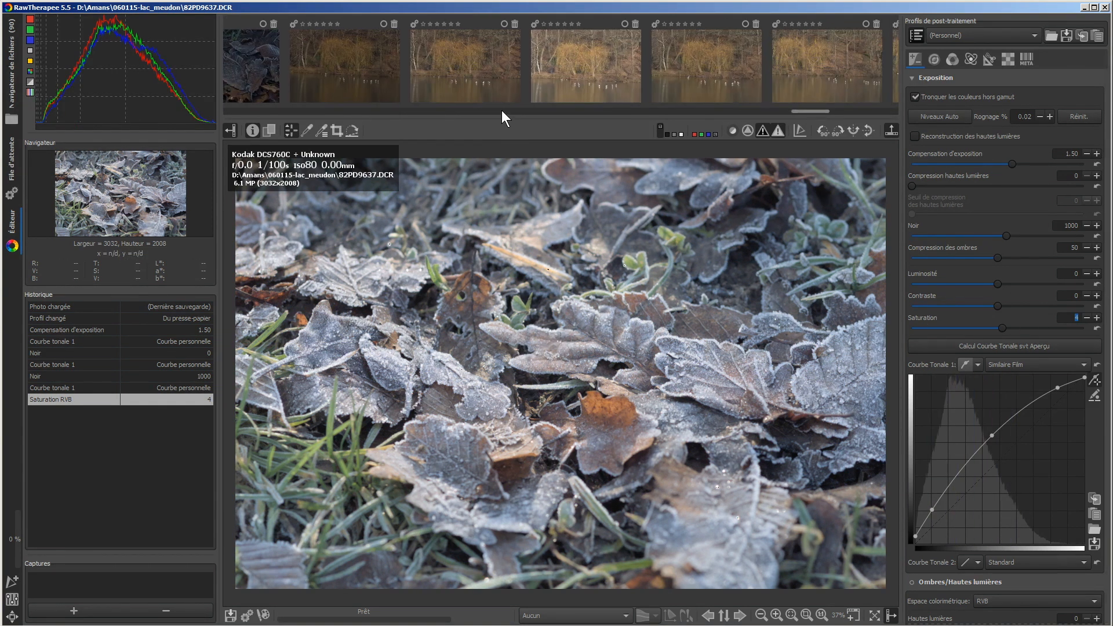
{"action": "scroll", "coordinate": [502, 110], "scroll_direction": "right", "scroll_amount": 3}
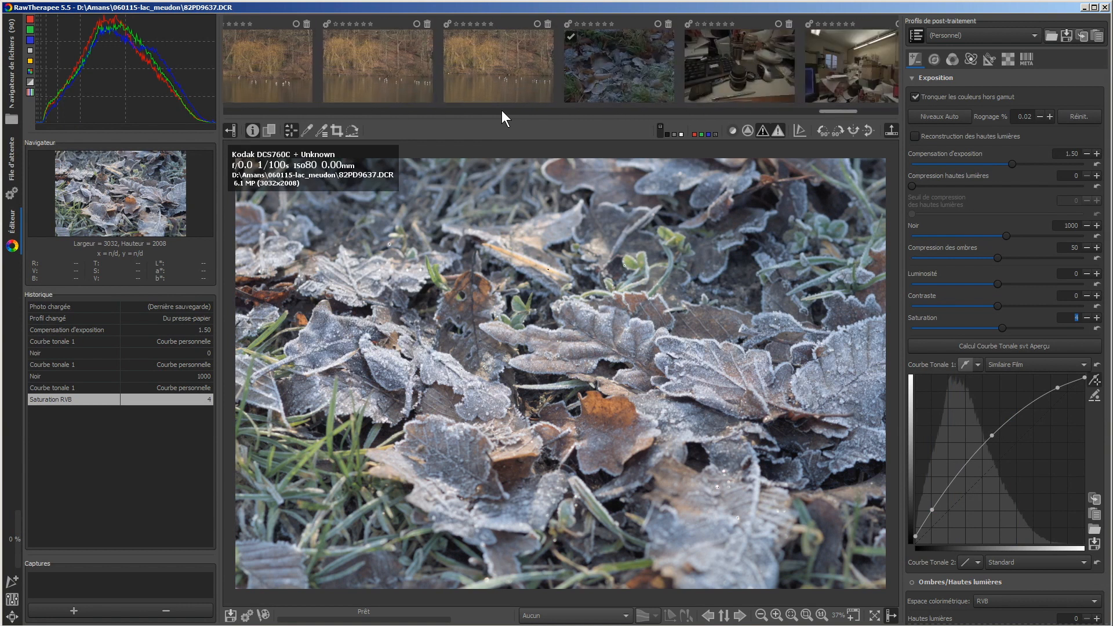
{"action": "scroll", "coordinate": [502, 110], "scroll_direction": "right", "scroll_amount": 2}
{"action": "scroll", "coordinate": [502, 110], "scroll_direction": "right", "scroll_amount": 2}
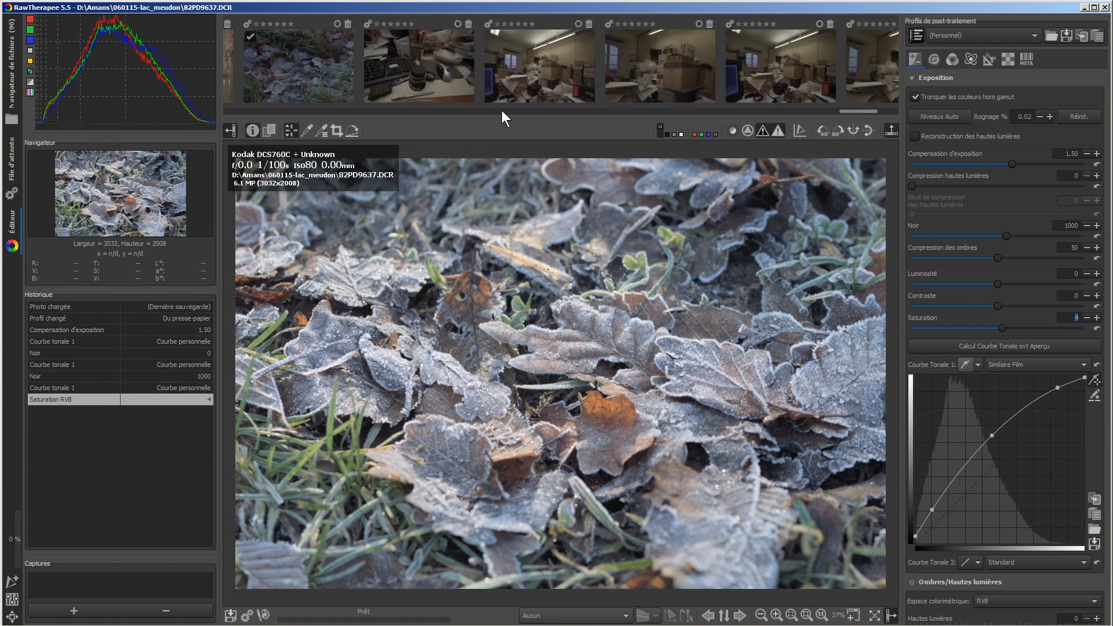
{"action": "scroll", "coordinate": [502, 110], "scroll_direction": "right", "scroll_amount": 2}
{"action": "scroll", "coordinate": [502, 110], "scroll_direction": "right", "scroll_amount": 2}
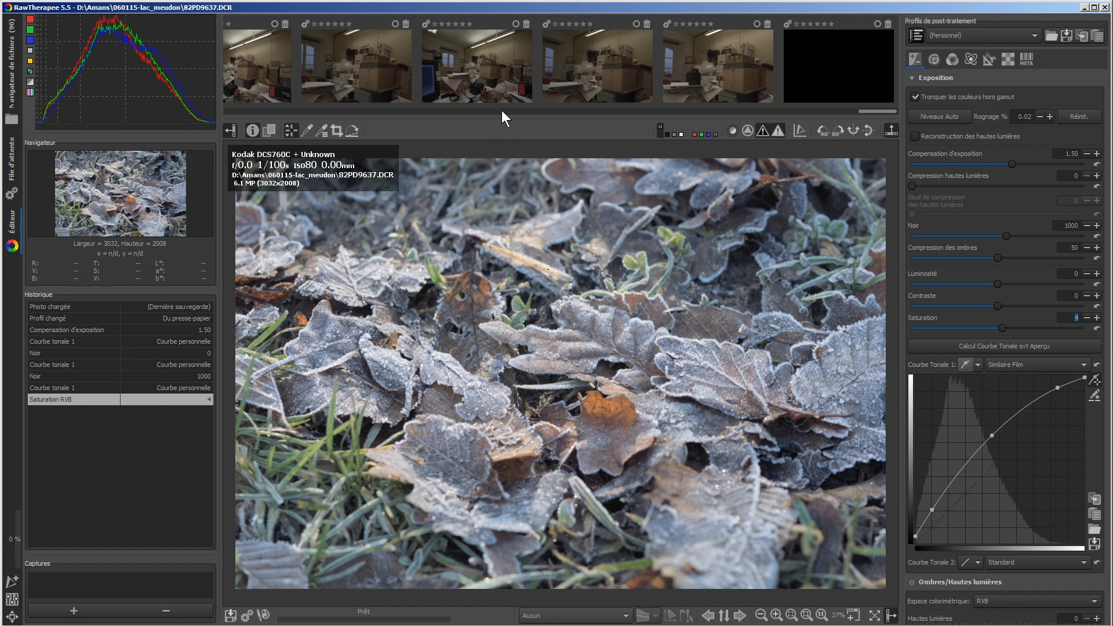
{"action": "scroll", "coordinate": [502, 110], "scroll_direction": "left", "scroll_amount": 5}
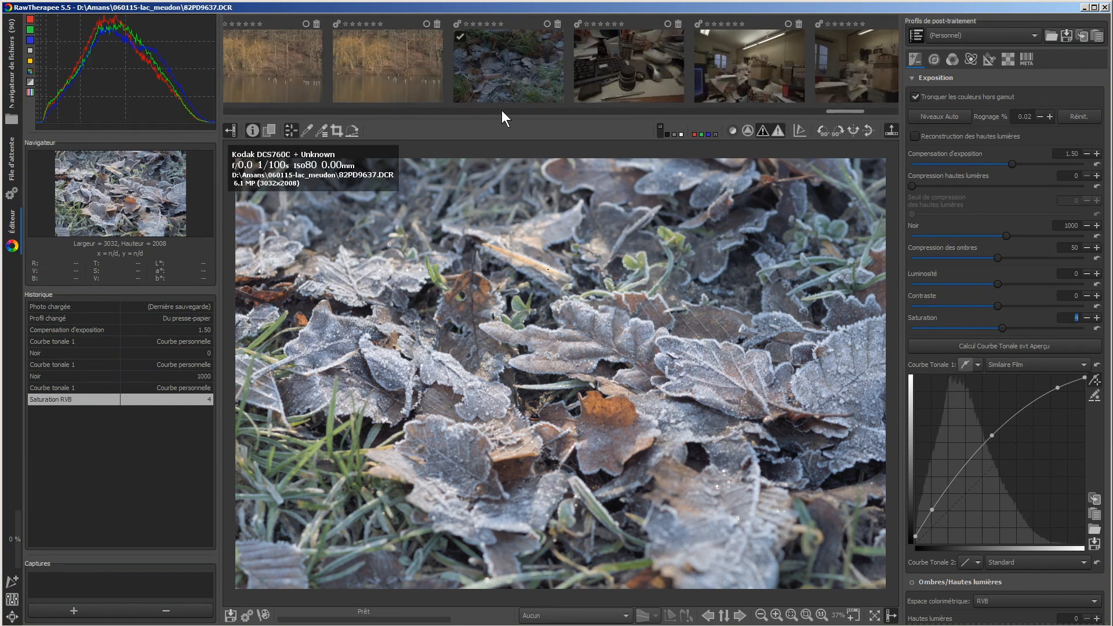
{"action": "scroll", "coordinate": [502, 111], "scroll_direction": "left", "scroll_amount": 3}
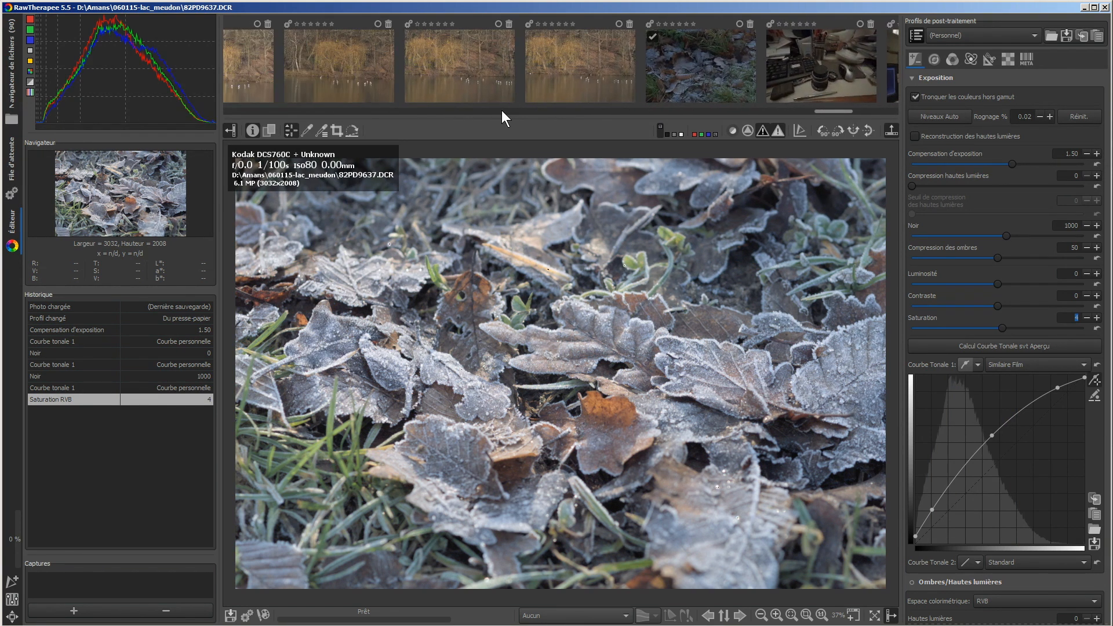
{"action": "scroll", "coordinate": [502, 119], "scroll_direction": "left", "scroll_amount": 1}
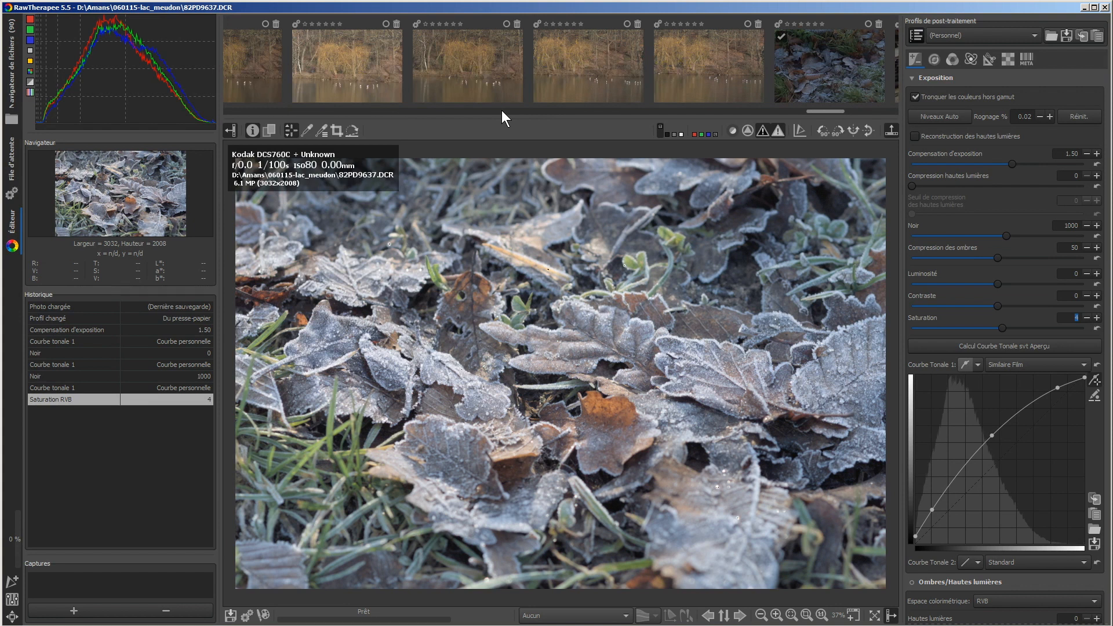
{"action": "scroll", "coordinate": [502, 111], "scroll_direction": "left", "scroll_amount": 2}
{"action": "scroll", "coordinate": [502, 112], "scroll_direction": "left", "scroll_amount": 3}
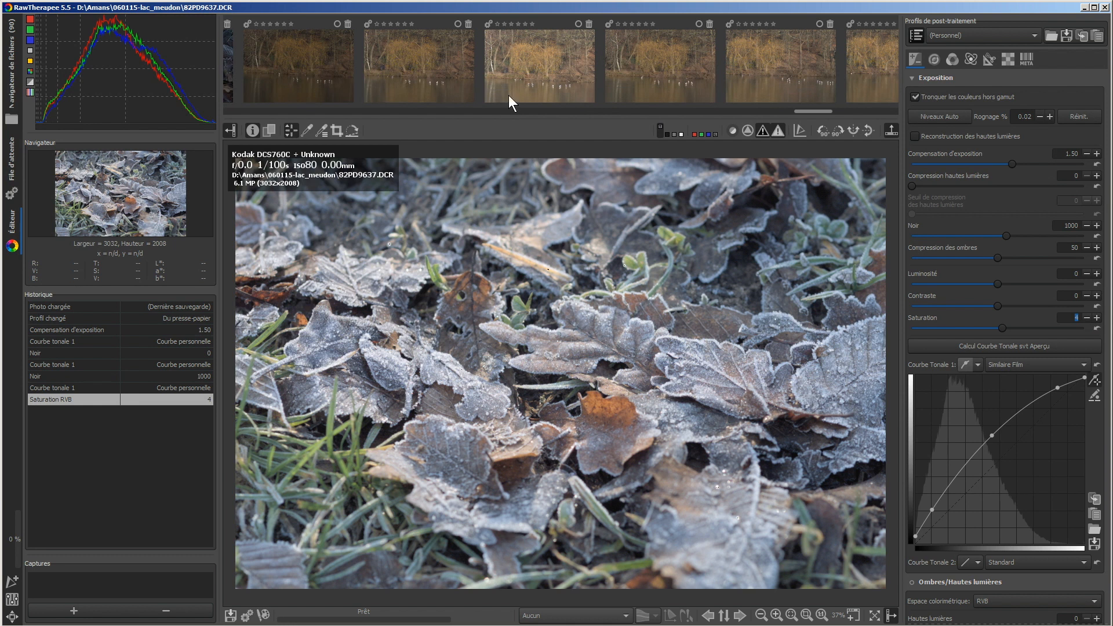
{"action": "double_click", "coordinate": [520, 66]}
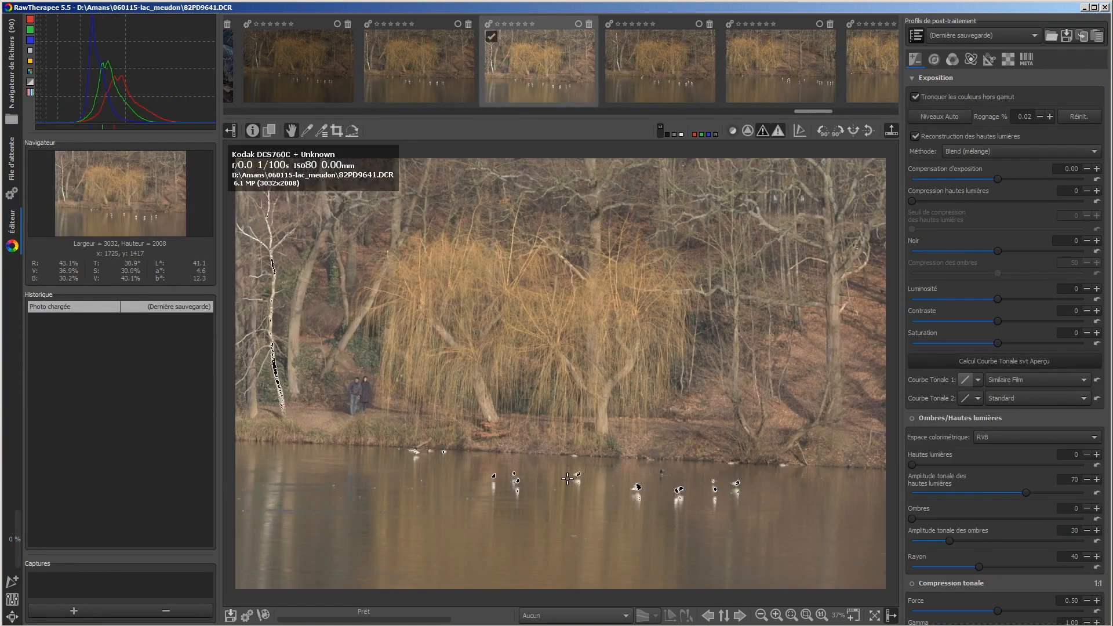
Show the luminosity preview, examine the clipped highlights on the water birds up close, and fit the whole photo in view
{"action": "left_click", "coordinate": [714, 135]}
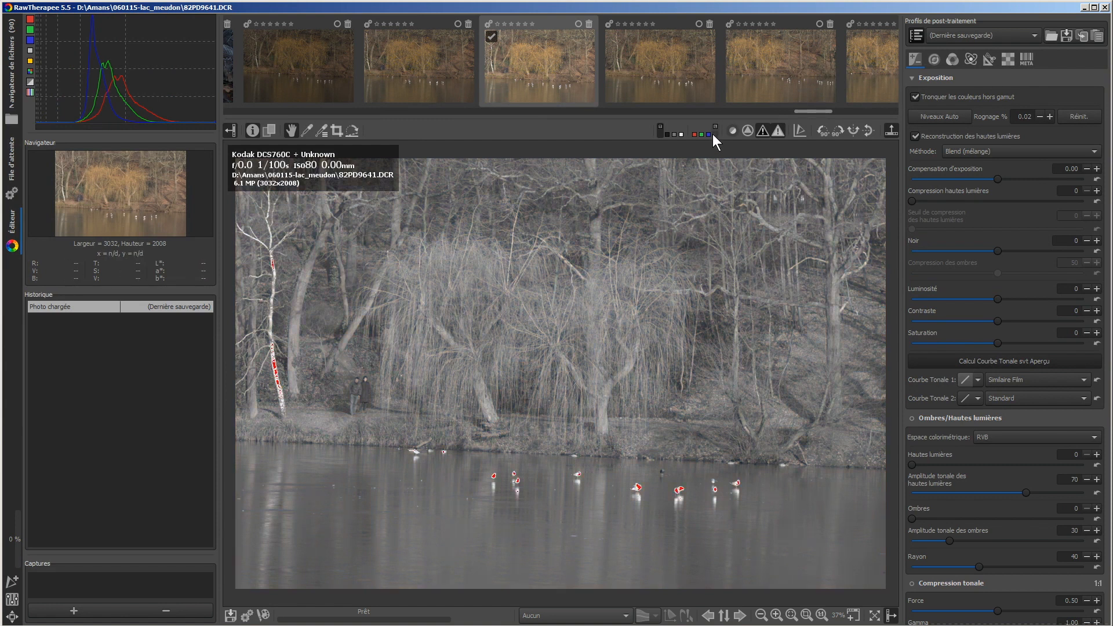
{"action": "scroll", "coordinate": [646, 488], "scroll_direction": "up", "scroll_amount": 6}
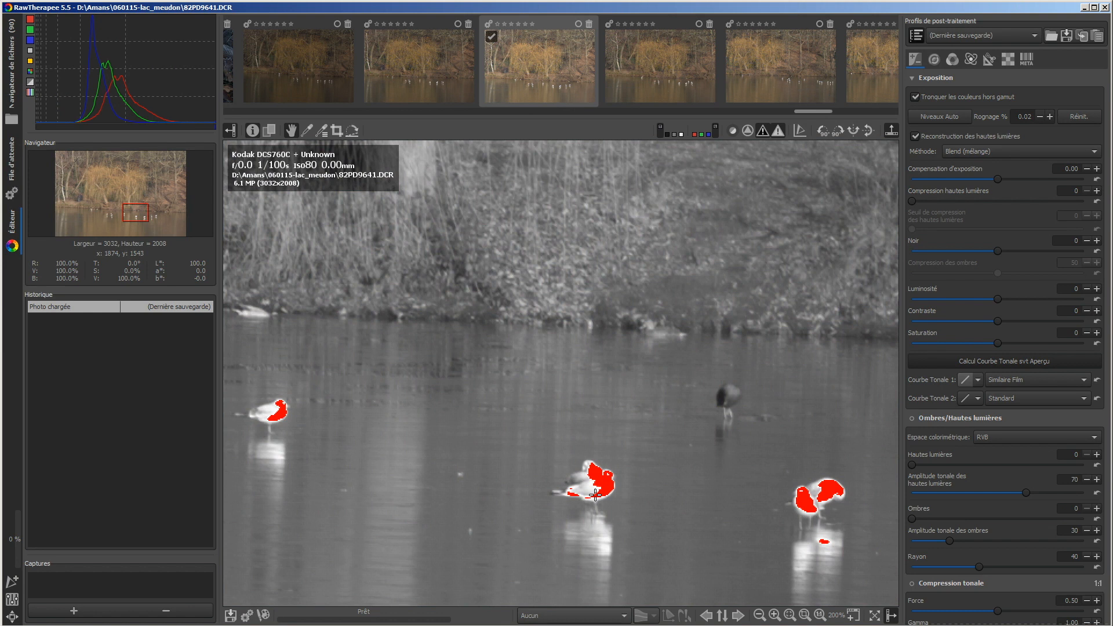
{"action": "scroll", "coordinate": [595, 494], "scroll_direction": "up", "scroll_amount": 1}
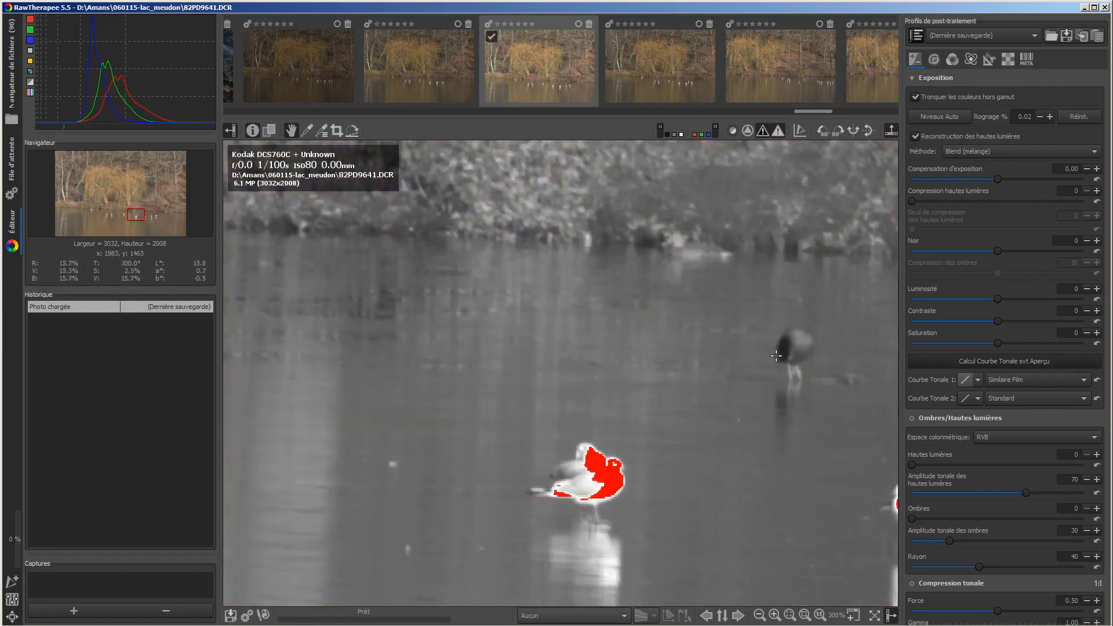
{"action": "scroll", "coordinate": [645, 383], "scroll_direction": "down", "scroll_amount": 3}
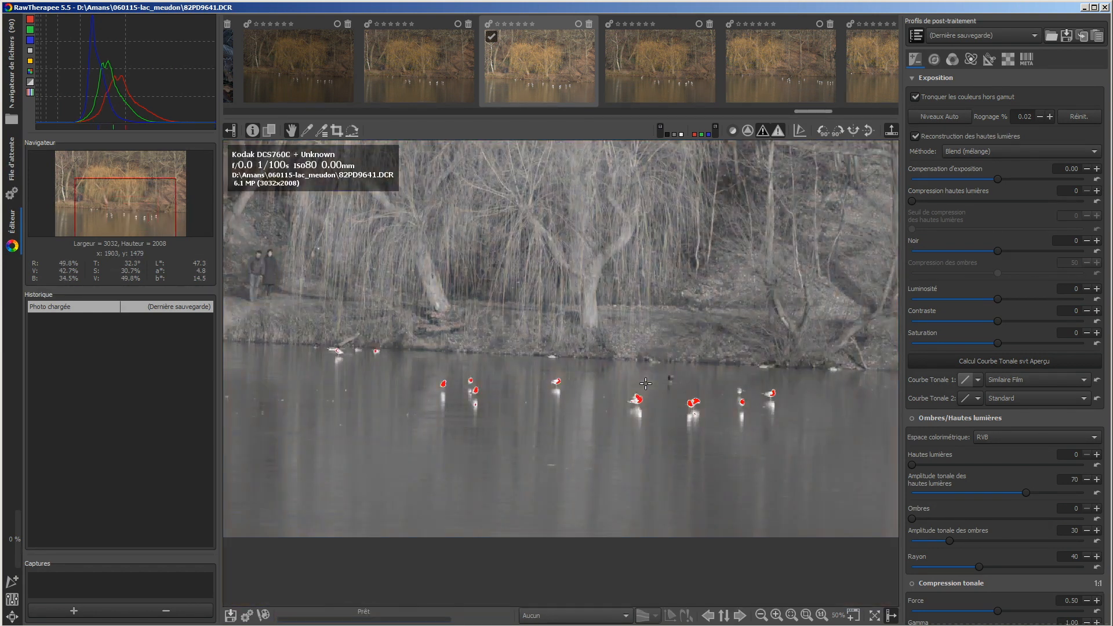
{"action": "left_click", "coordinate": [794, 612]}
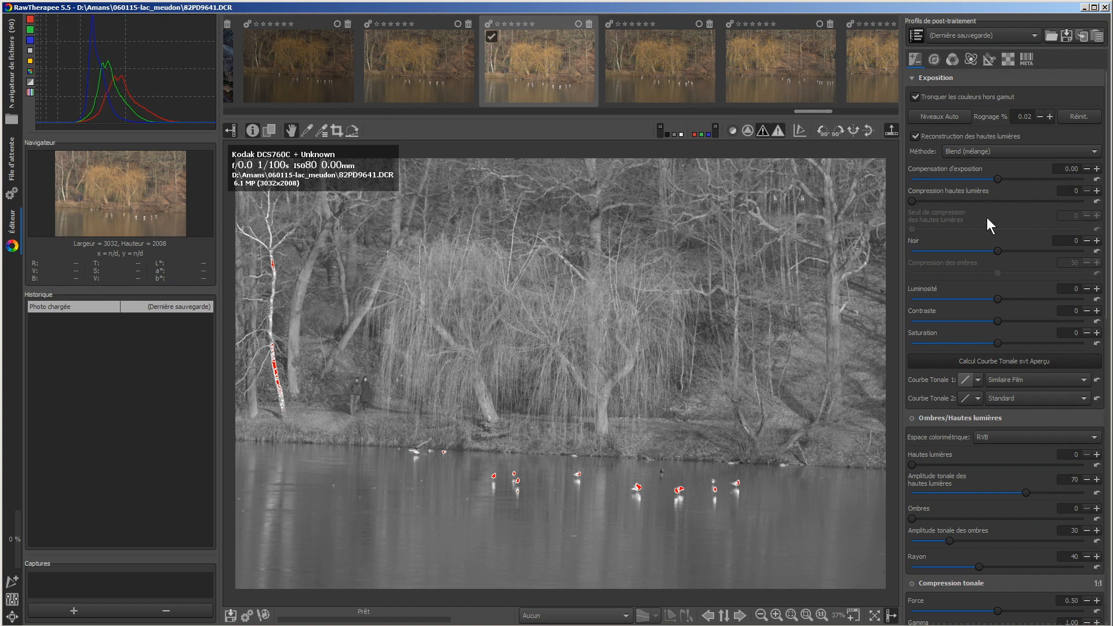
Paste the processing profile from the clipboard onto the willow photo and return to the colour preview
{"action": "left_click", "coordinate": [1097, 39]}
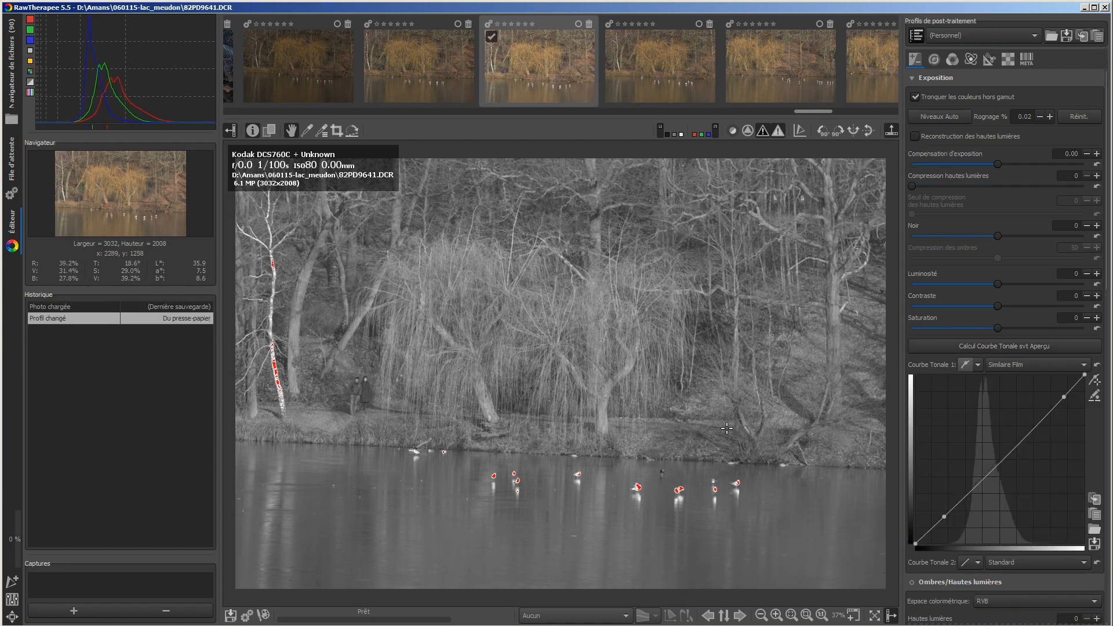
{"action": "left_click", "coordinate": [715, 134]}
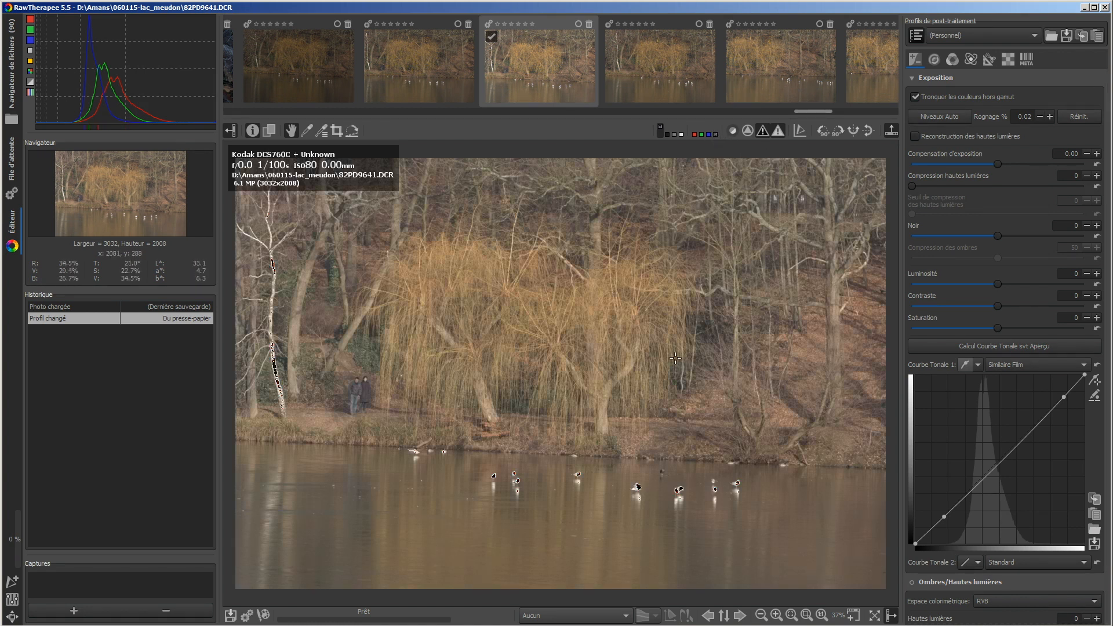
Examine the clipped highlights on the birds and the detail along the bank in colour, and show the luminosity preview of the whole photo
{"action": "scroll", "coordinate": [633, 495], "scroll_direction": "up", "scroll_amount": 2}
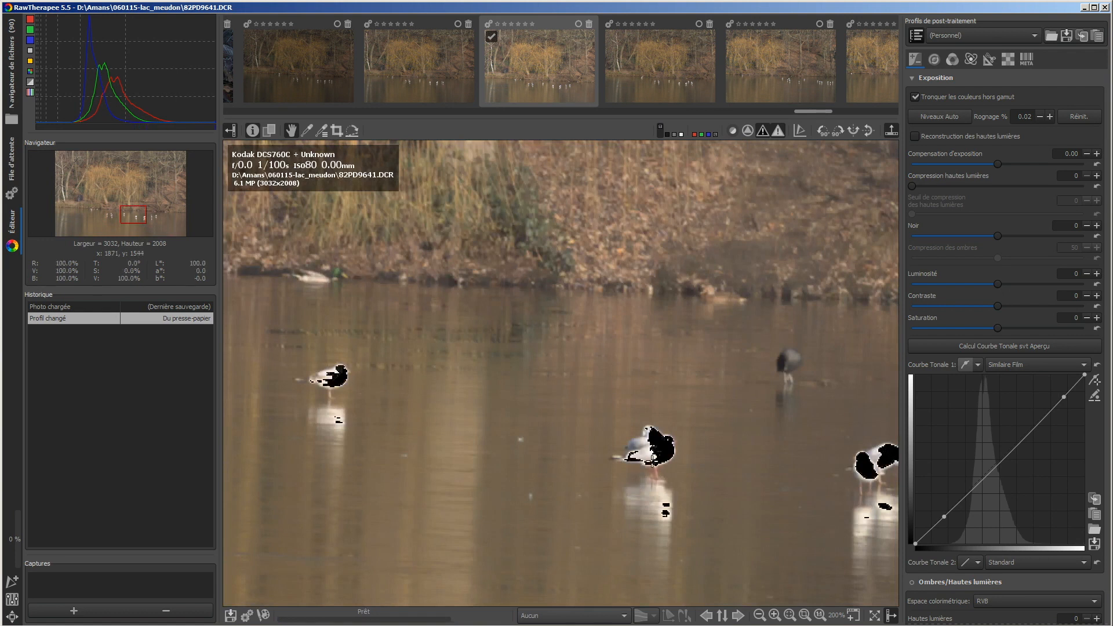
{"action": "scroll", "coordinate": [651, 459], "scroll_direction": "up", "scroll_amount": 1}
{"action": "scroll", "coordinate": [651, 459], "scroll_direction": "up", "scroll_amount": 3}
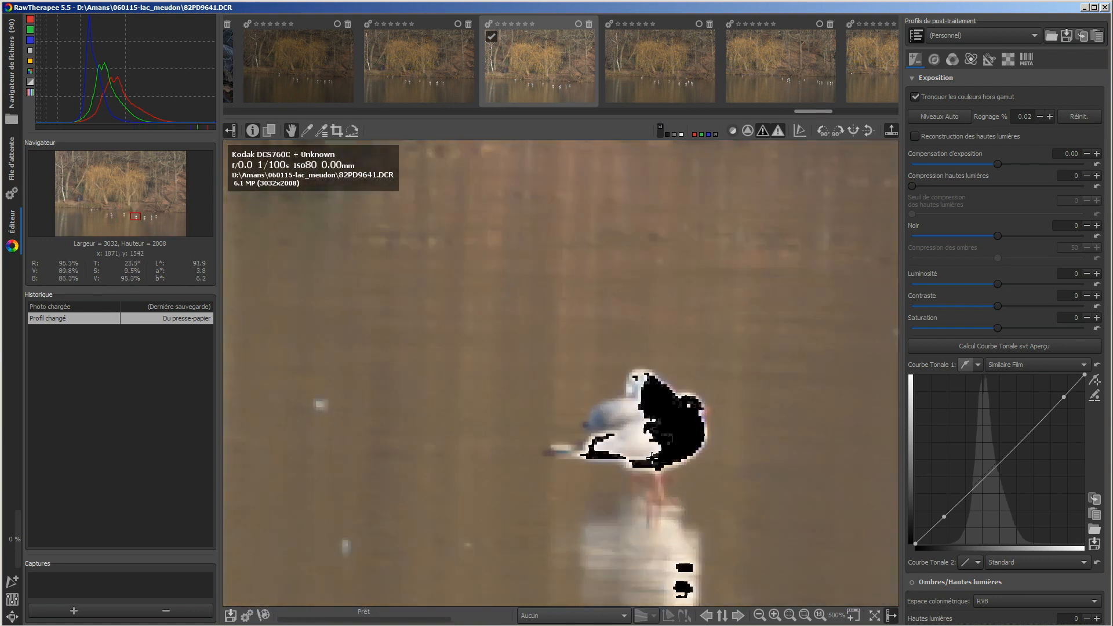
{"action": "left_click_drag", "start_coordinate": [760, 512], "coordinate": [645, 459]}
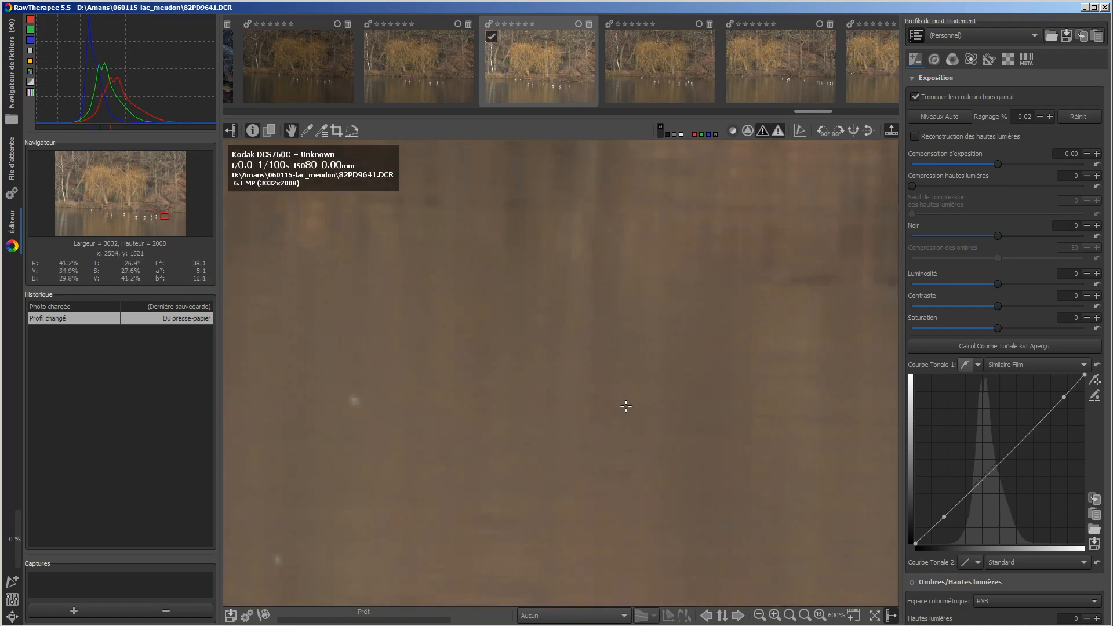
{"action": "scroll", "coordinate": [626, 406], "scroll_direction": "down", "scroll_amount": 1}
{"action": "mouse_move", "coordinate": [624, 380]}
{"action": "left_mouse_down"}
{"action": "mouse_move", "coordinate": [632, 423]}
{"action": "mouse_move", "coordinate": [606, 568]}
{"action": "mouse_move", "coordinate": [628, 394]}
{"action": "left_mouse_up"}
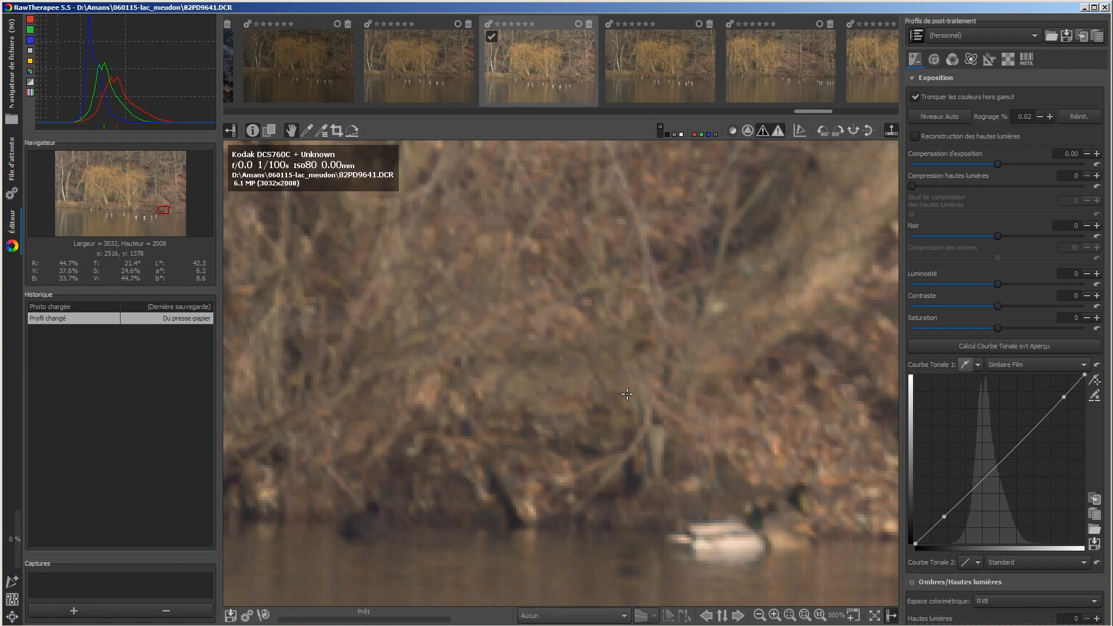
{"action": "scroll", "coordinate": [627, 394], "scroll_direction": "down", "scroll_amount": 1}
{"action": "scroll", "coordinate": [627, 395], "scroll_direction": "down", "scroll_amount": 1}
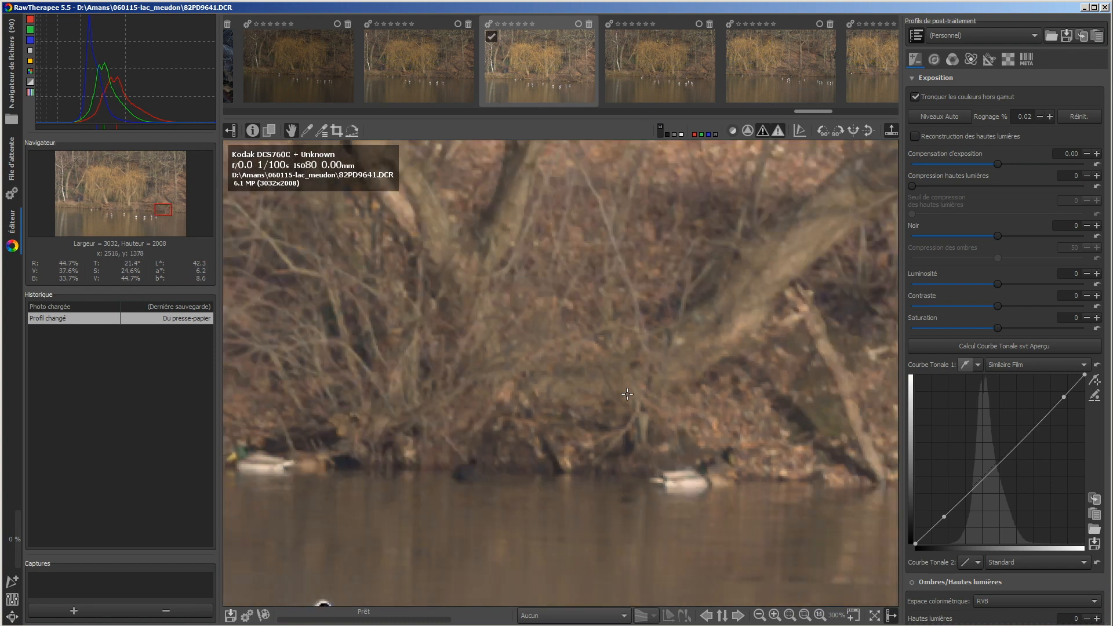
{"action": "scroll", "coordinate": [627, 394], "scroll_direction": "down", "scroll_amount": 1}
{"action": "left_click_drag", "start_coordinate": [544, 434], "coordinate": [634, 420]}
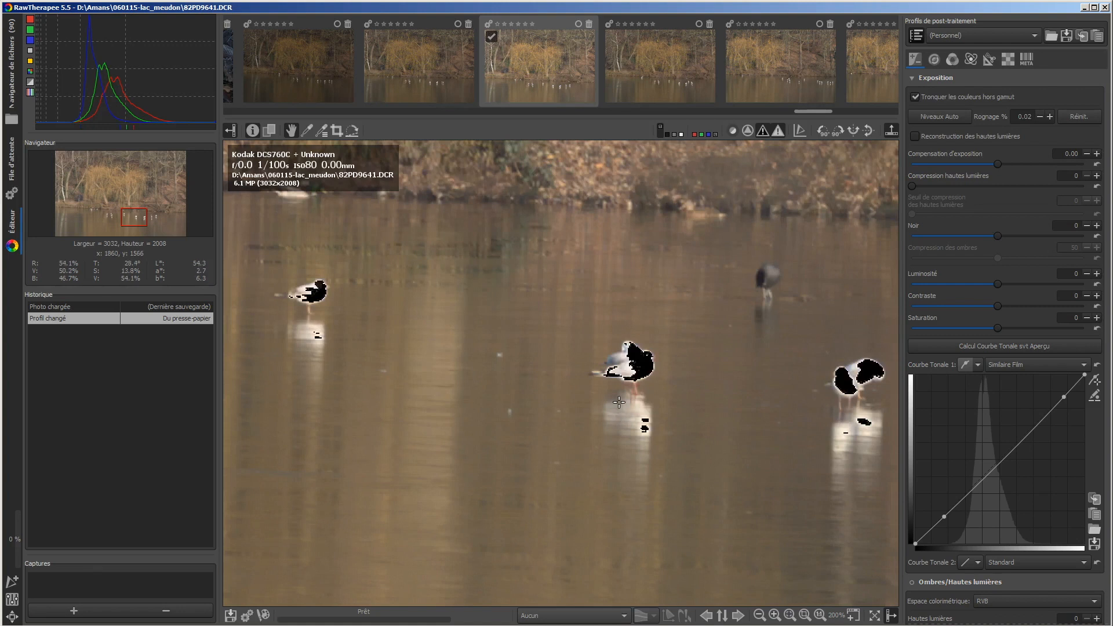
{"action": "left_click_drag", "start_coordinate": [584, 322], "coordinate": [581, 346]}
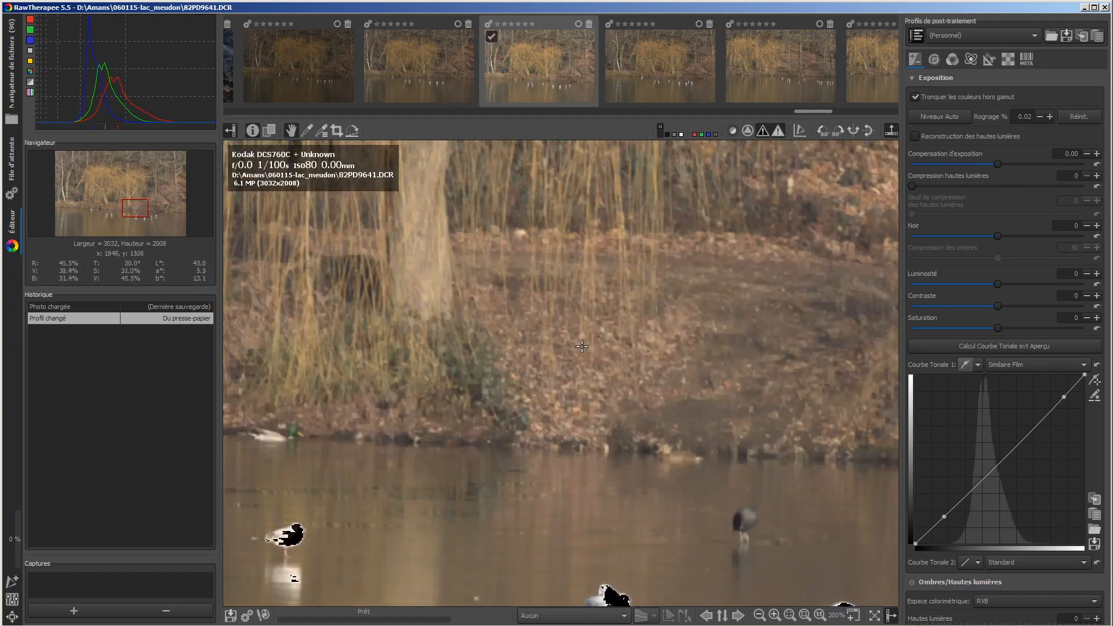
{"action": "scroll", "coordinate": [582, 346], "scroll_direction": "down", "scroll_amount": 2}
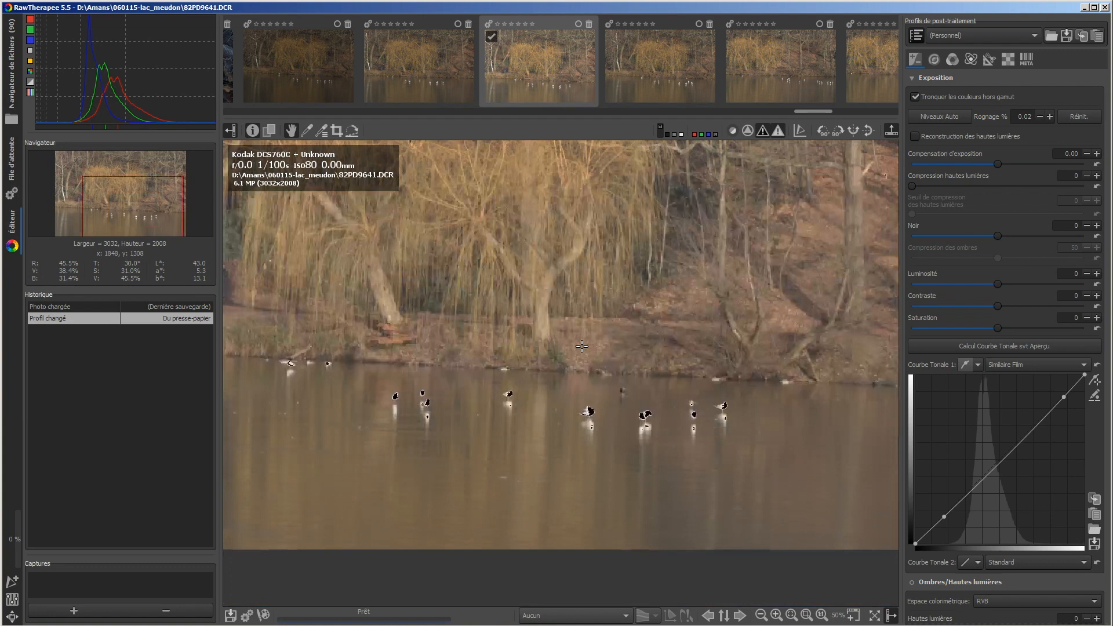
{"action": "scroll", "coordinate": [580, 319], "scroll_direction": "down", "scroll_amount": 1}
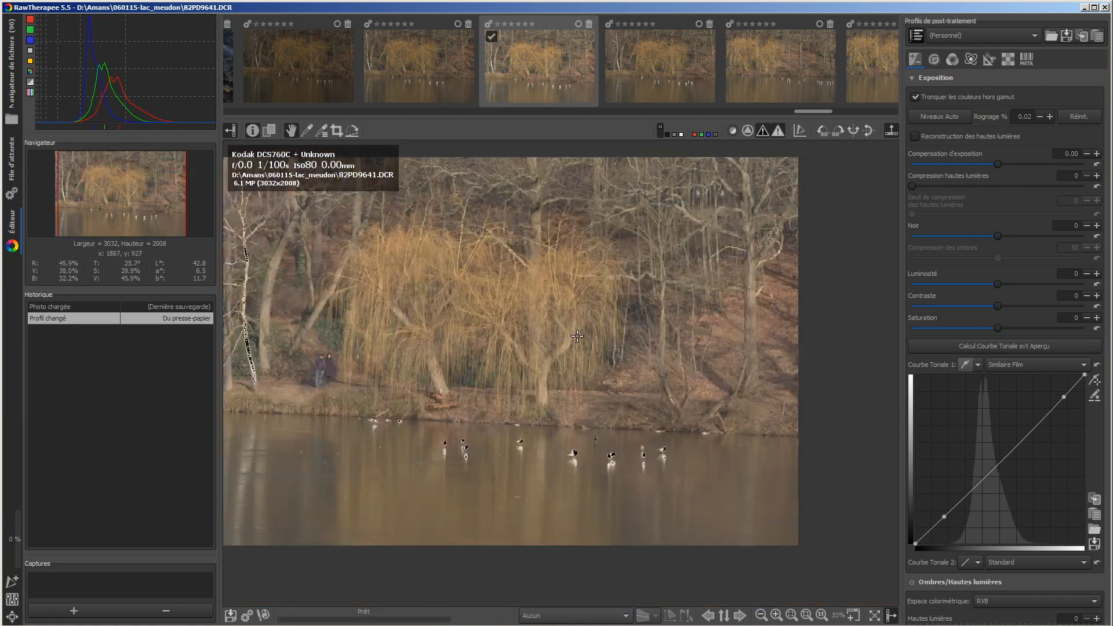
{"action": "left_click", "coordinate": [790, 616]}
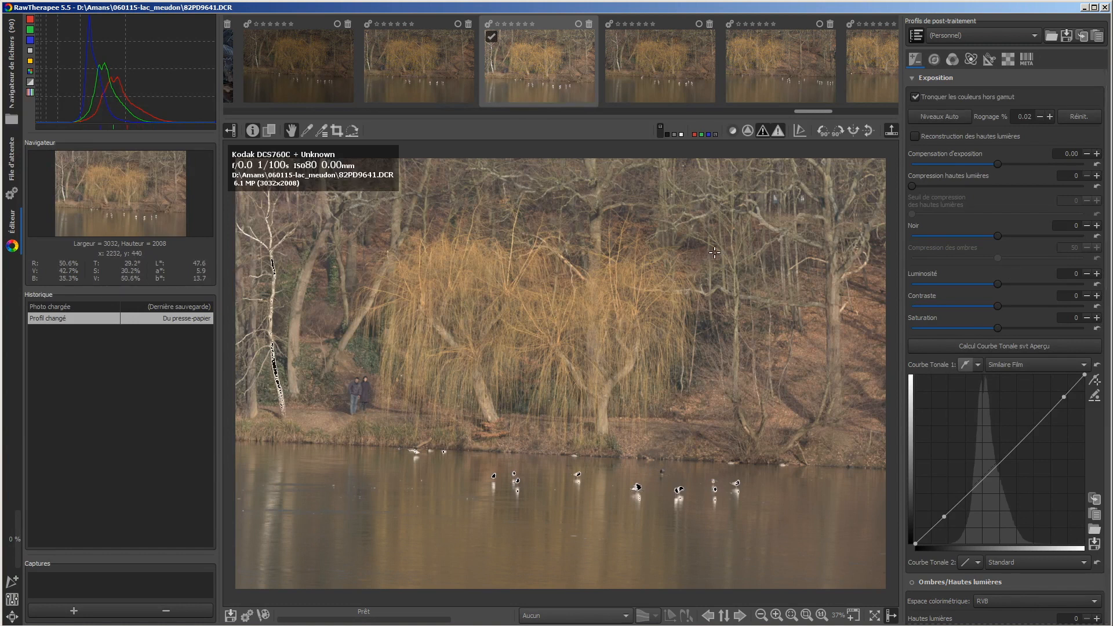
{"action": "left_click", "coordinate": [717, 134]}
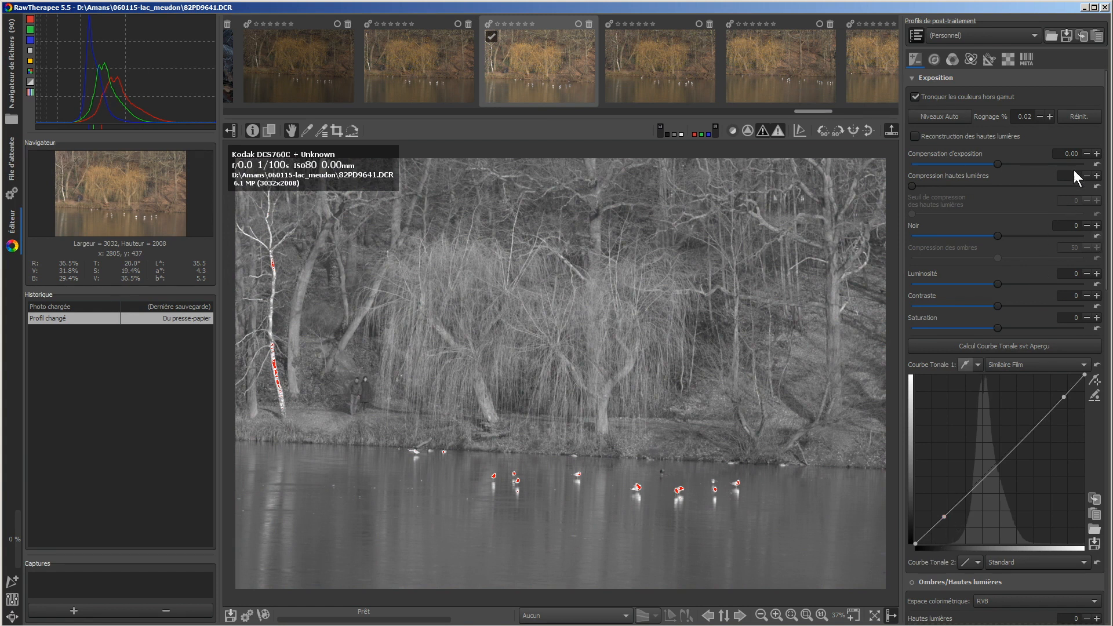
Set the exposure compensation to -0.20 and check the clipped highlights on the water birds up close
{"action": "left_click", "coordinate": [1082, 153]}
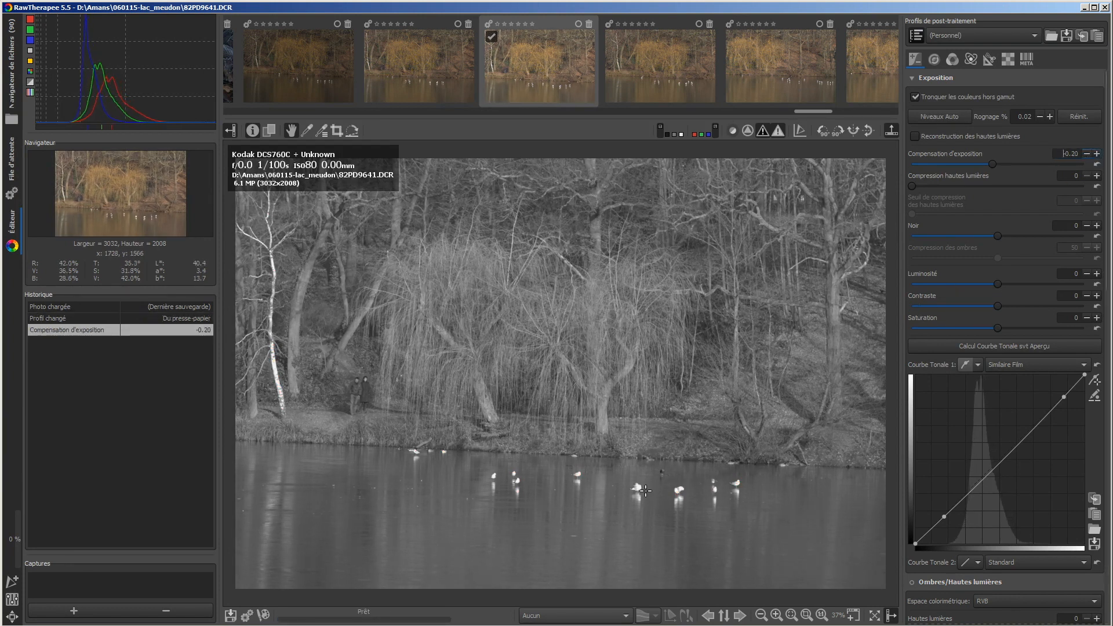
{"action": "scroll", "coordinate": [640, 489], "scroll_direction": "up", "scroll_amount": 5}
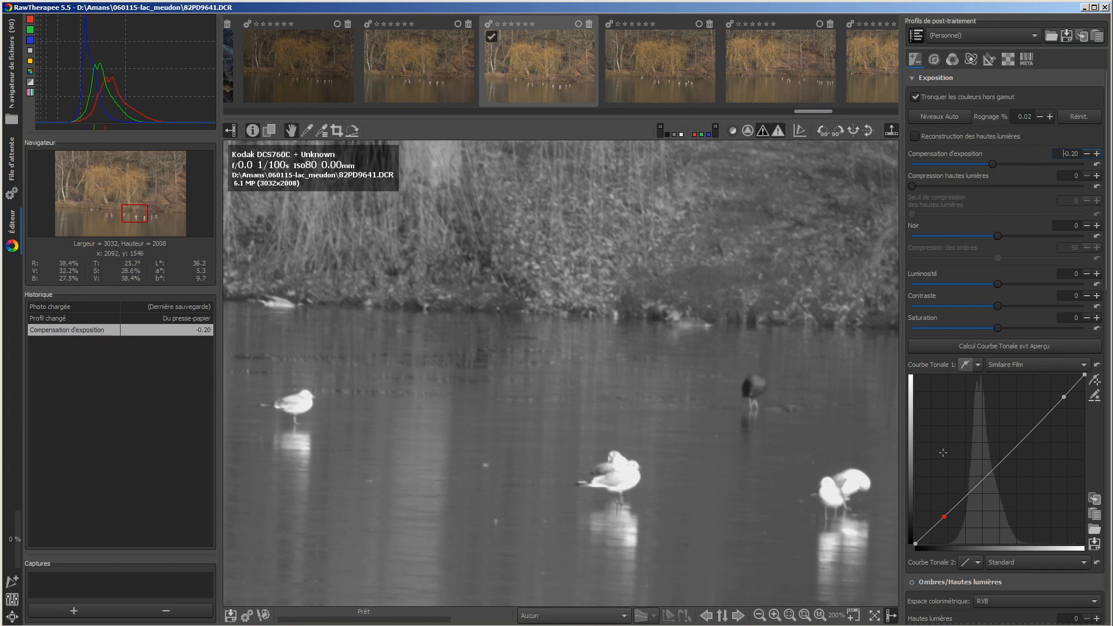
{"action": "scroll", "coordinate": [855, 469], "scroll_direction": "down", "scroll_amount": 1}
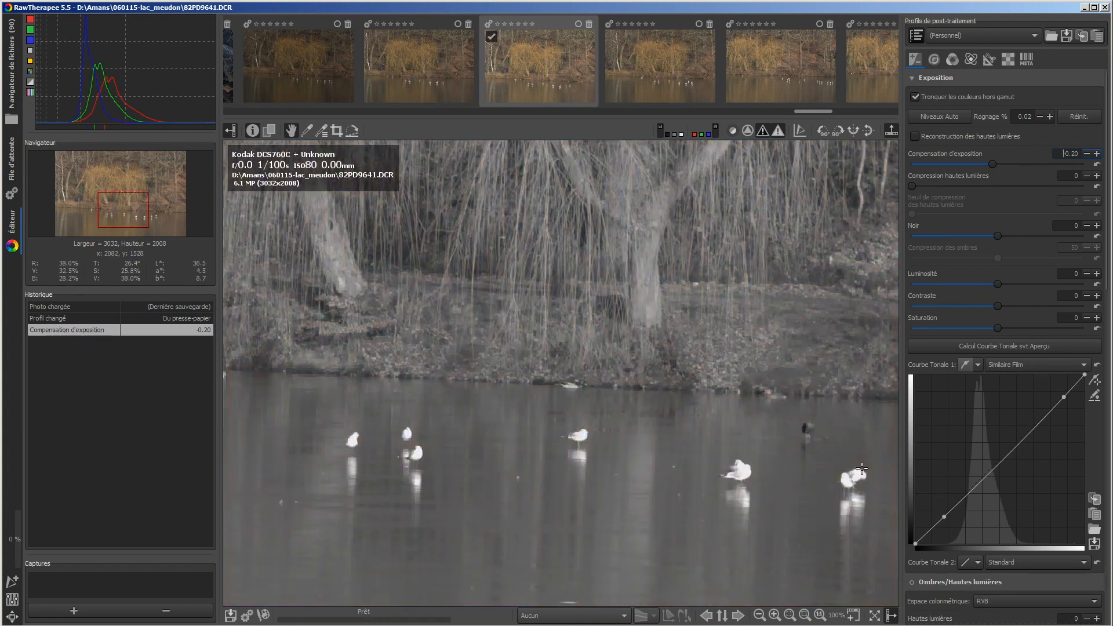
{"action": "left_click", "coordinate": [790, 617]}
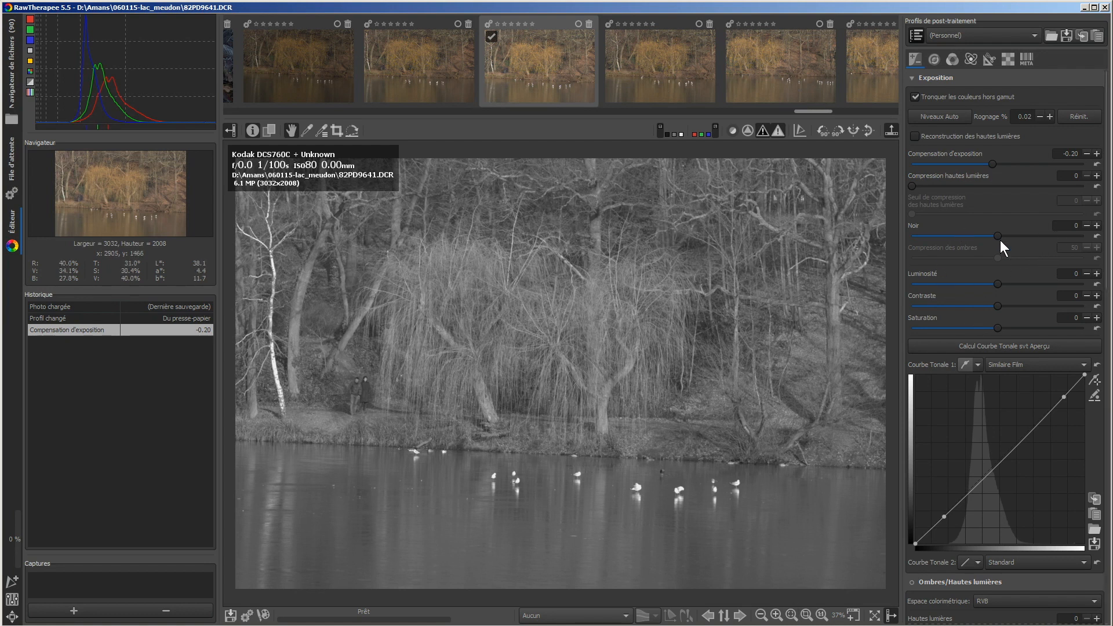
Raise the black level of the willow photo to 2500
{"action": "left_click", "coordinate": [1097, 226]}
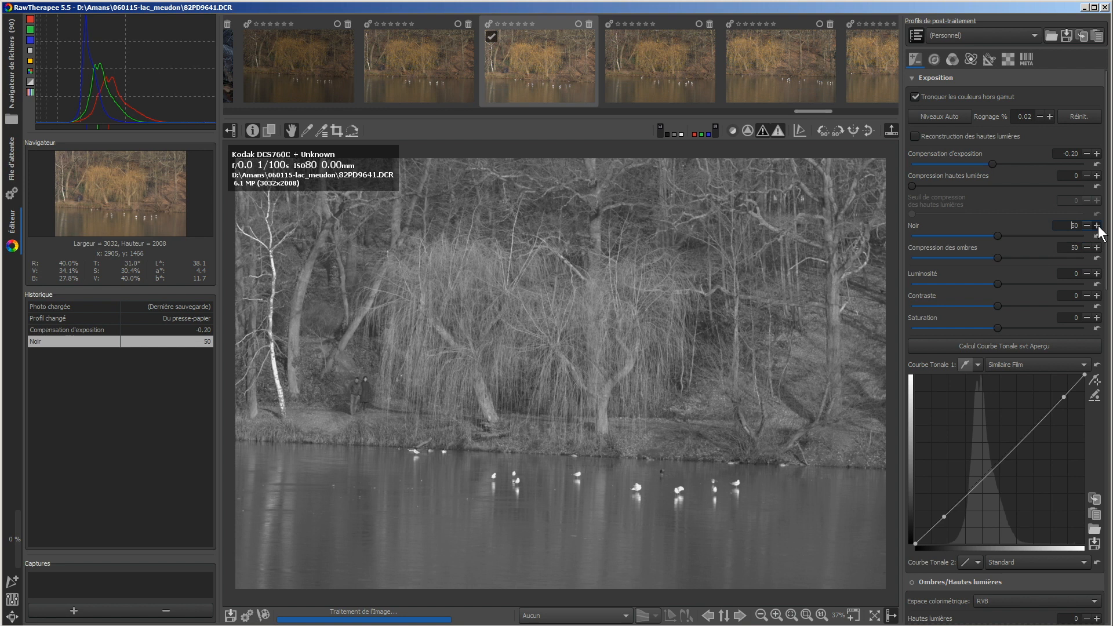
{"action": "left_click", "coordinate": [1097, 226]}
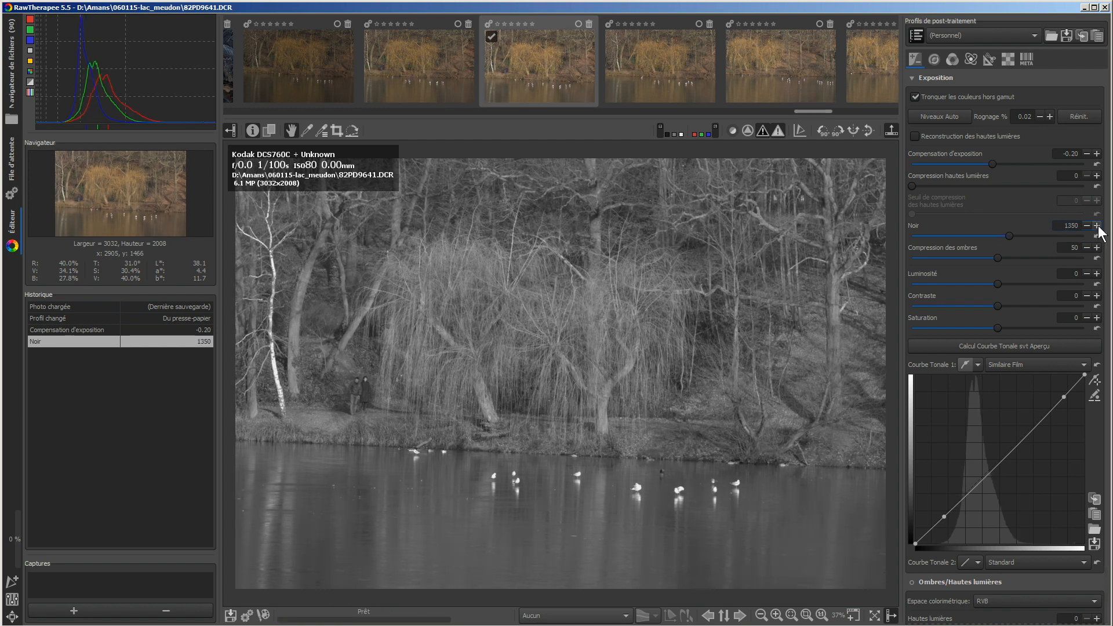
{"action": "left_click", "coordinate": [1097, 226]}
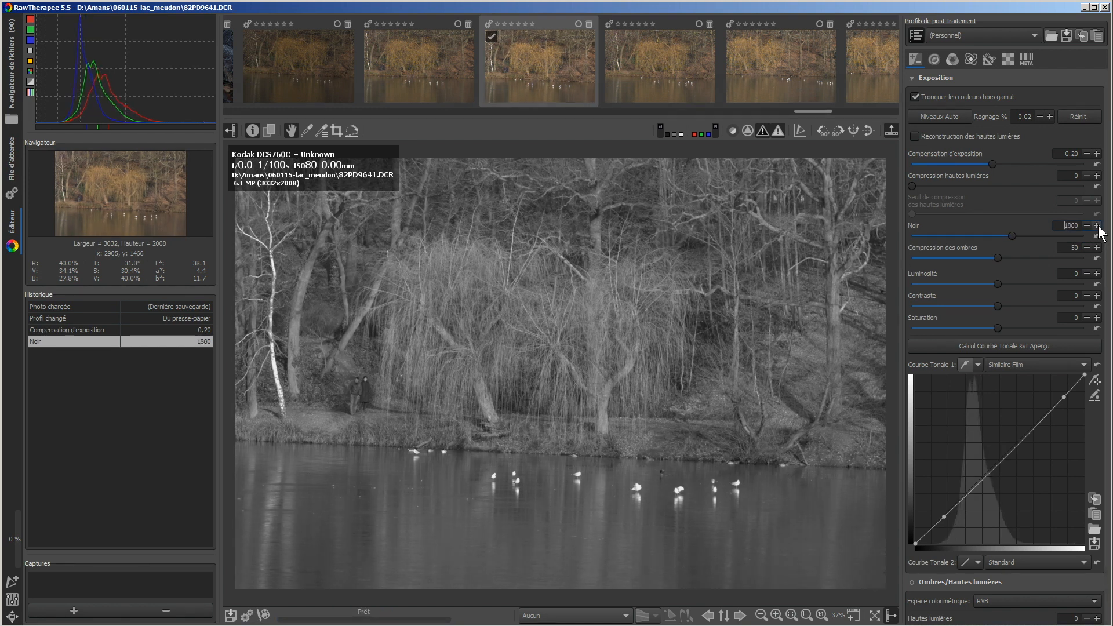
{"action": "left_click", "coordinate": [1097, 227]}
{"action": "left_click", "coordinate": [1097, 226]}
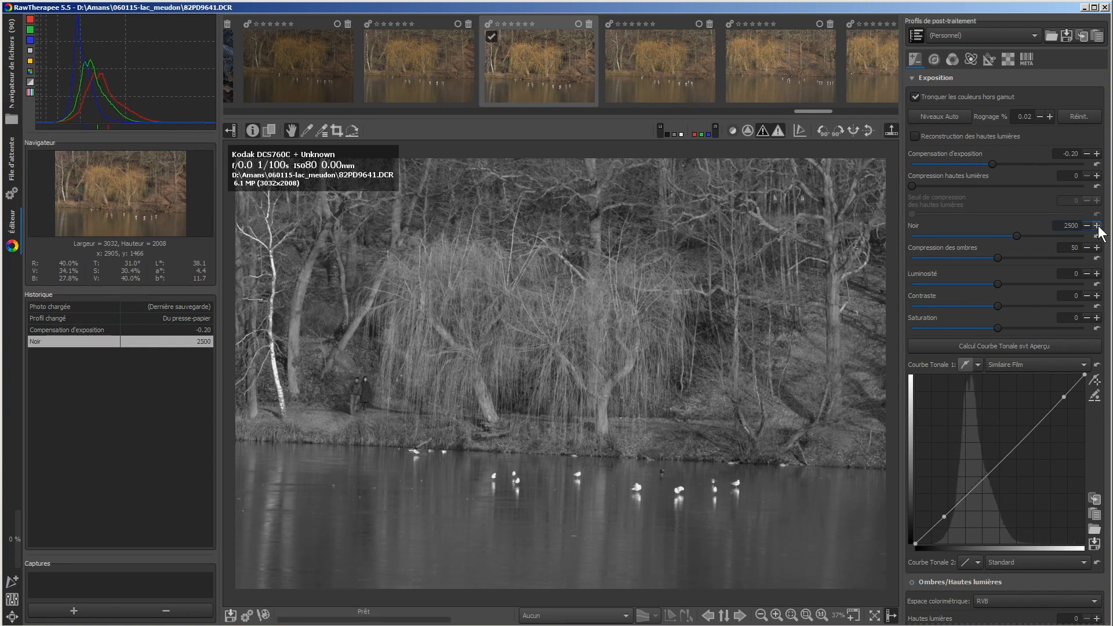
Set the exposure compensation to -0.10 and raise the black level to 3900
{"action": "left_click", "coordinate": [1096, 153]}
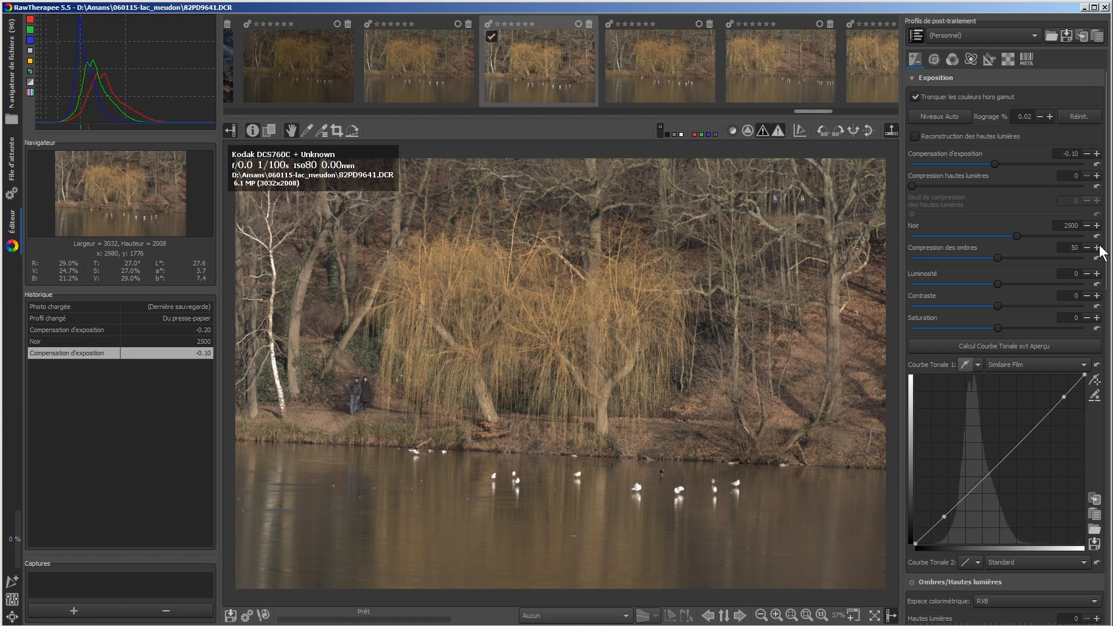
{"action": "left_click", "coordinate": [1096, 226]}
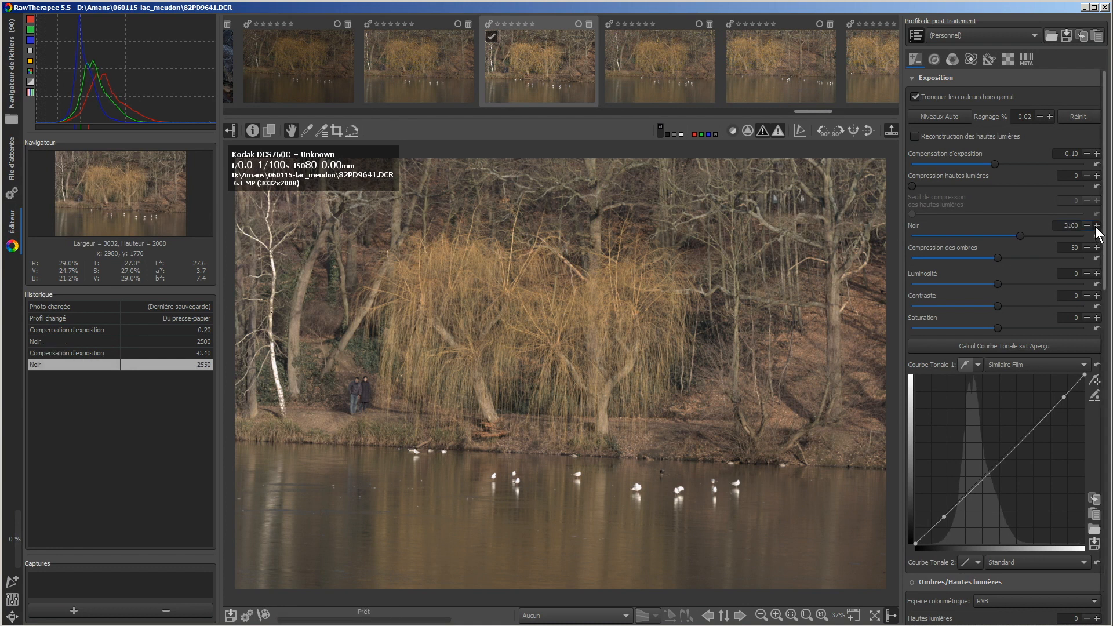
{"action": "left_click", "coordinate": [1096, 225]}
{"action": "left_click", "coordinate": [1096, 226]}
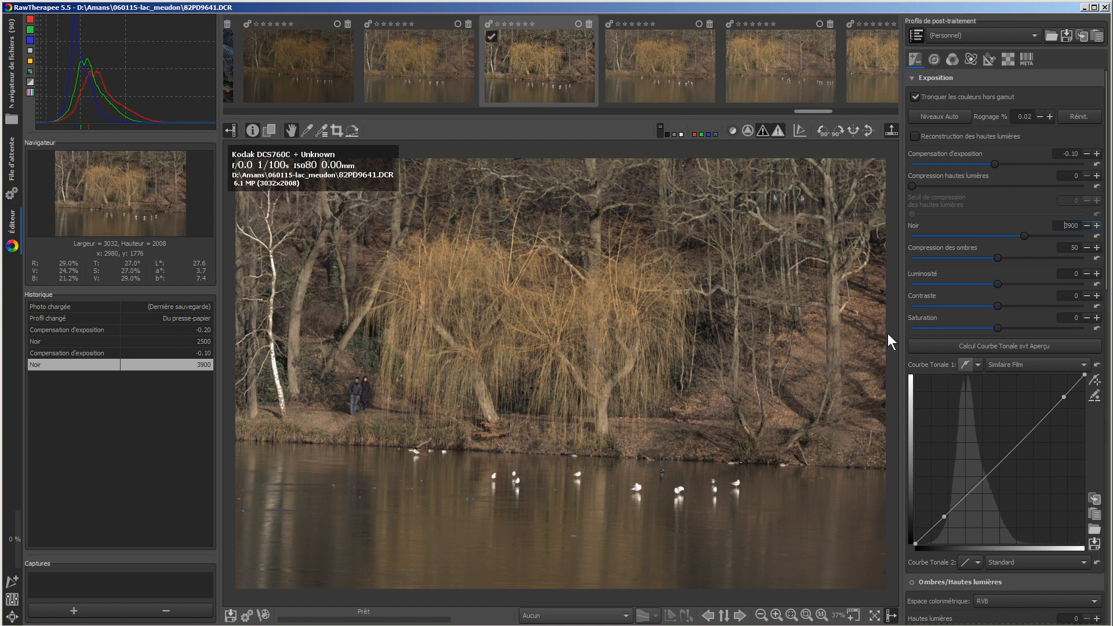
Lower the black level to 2350 while checking the clipped shadows on the couple standing on the bank
{"action": "scroll", "coordinate": [364, 409], "scroll_direction": "up", "scroll_amount": 1}
{"action": "scroll", "coordinate": [364, 410], "scroll_direction": "up", "scroll_amount": 2}
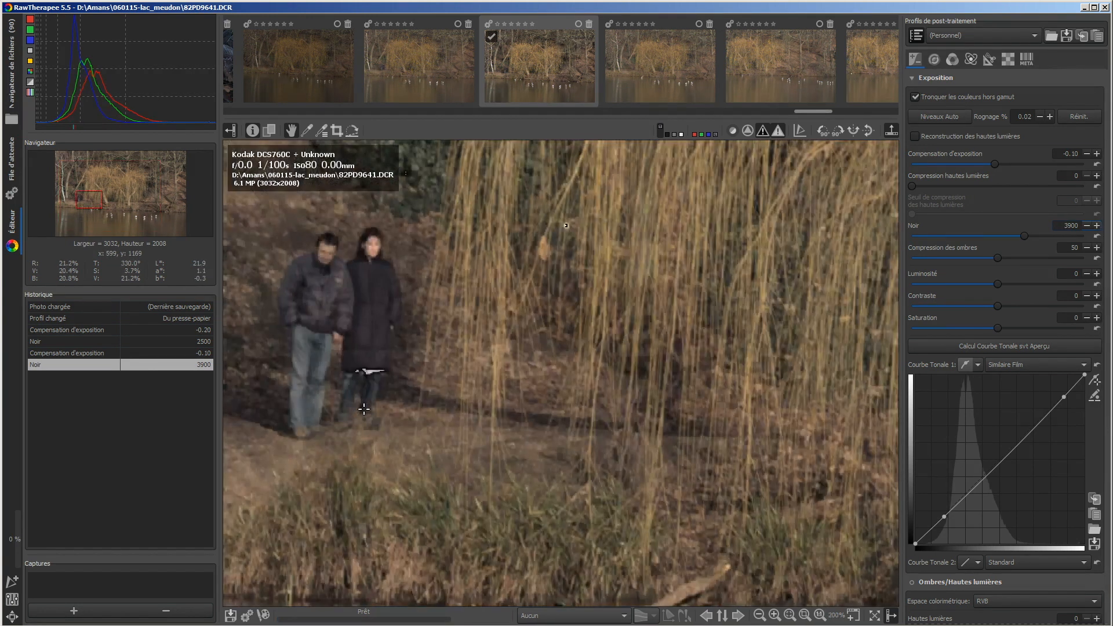
{"action": "scroll", "coordinate": [364, 409], "scroll_direction": "up", "scroll_amount": 1}
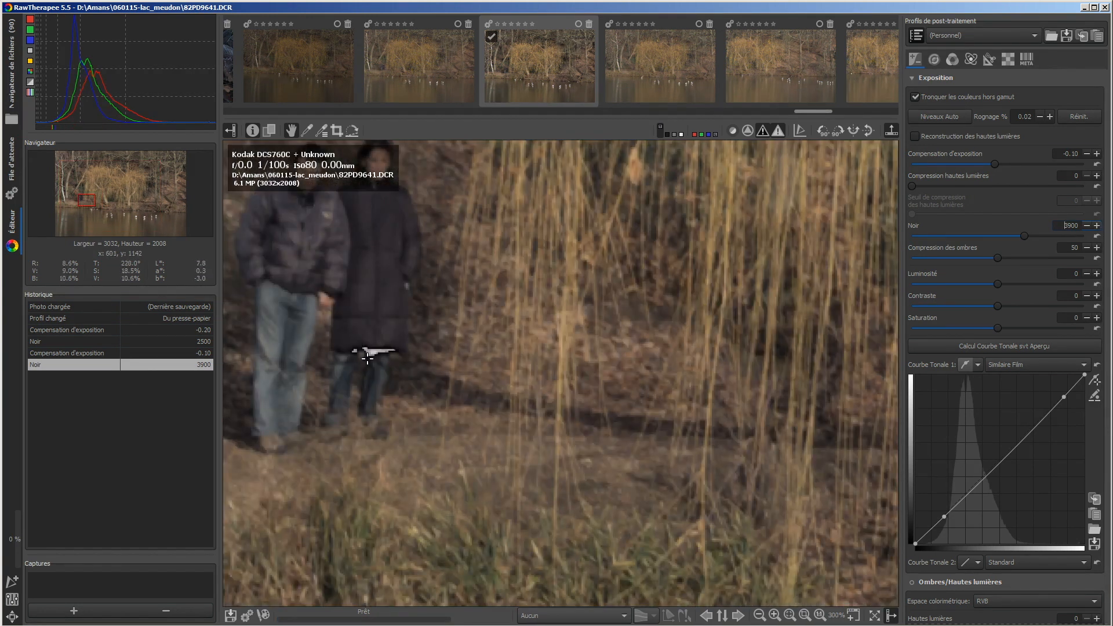
{"action": "left_click_drag", "start_coordinate": [365, 364], "coordinate": [376, 371]}
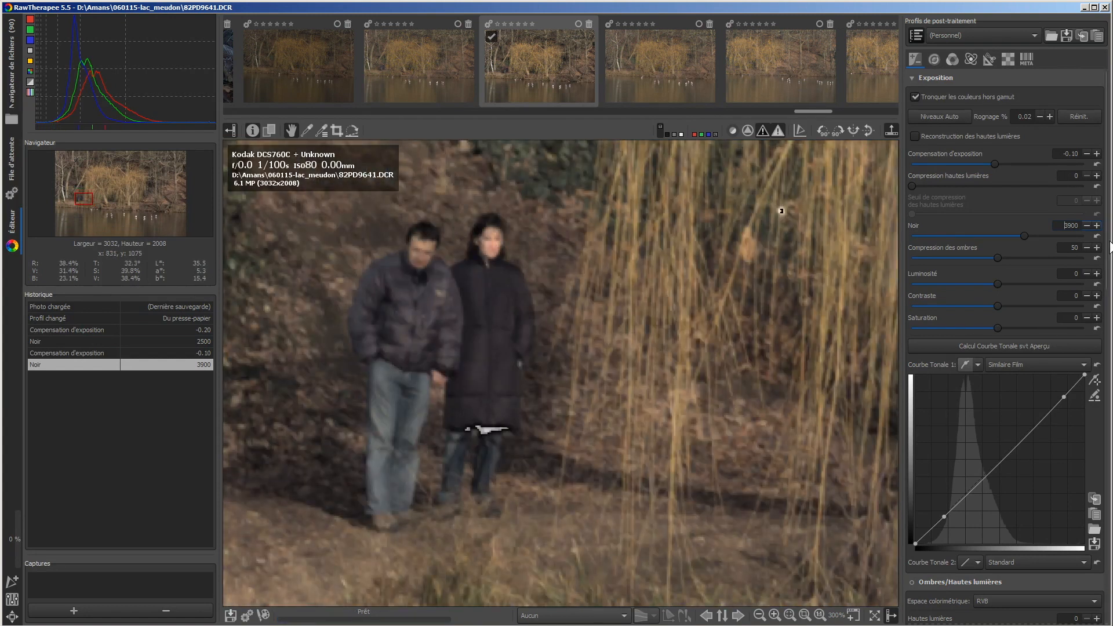
{"action": "left_click", "coordinate": [1087, 225]}
{"action": "left_click", "coordinate": [1087, 225]}
{"action": "left_click", "coordinate": [1087, 225]}
{"action": "left_click", "coordinate": [1088, 225]}
{"action": "left_click", "coordinate": [1087, 225]}
{"action": "left_click", "coordinate": [1088, 226]}
{"action": "left_click", "coordinate": [1088, 226]}
{"action": "left_click", "coordinate": [1088, 226]}
{"action": "left_click", "coordinate": [1088, 226]}
{"action": "left_click", "coordinate": [1088, 226]}
{"action": "left_click", "coordinate": [1088, 225]}
{"action": "left_click", "coordinate": [1088, 226]}
{"action": "left_click", "coordinate": [1088, 225]}
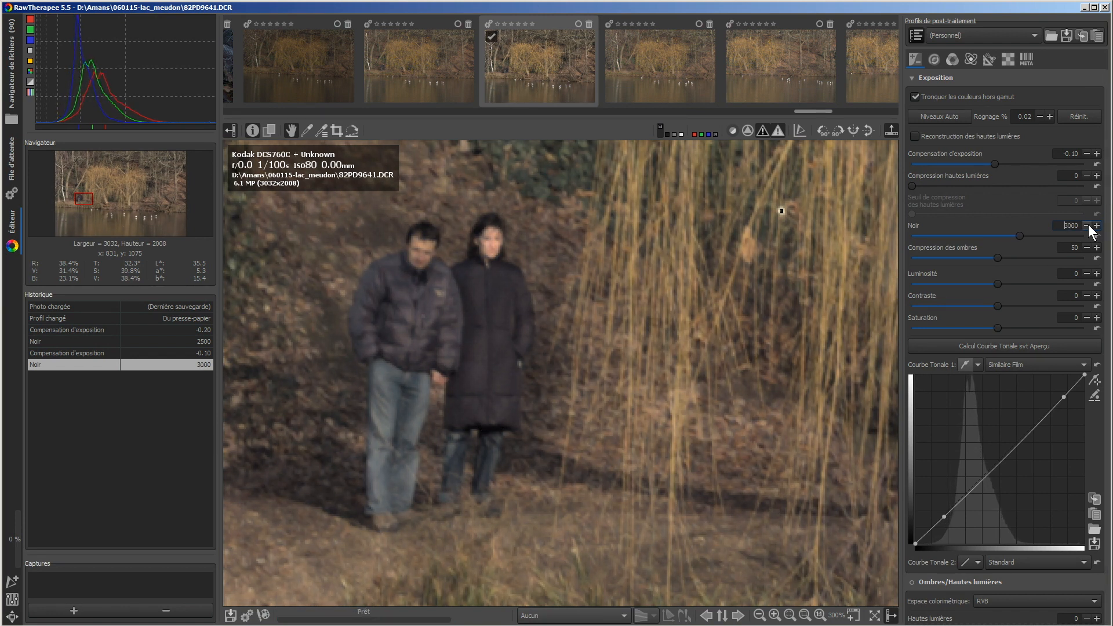
{"action": "left_click", "coordinate": [1085, 226]}
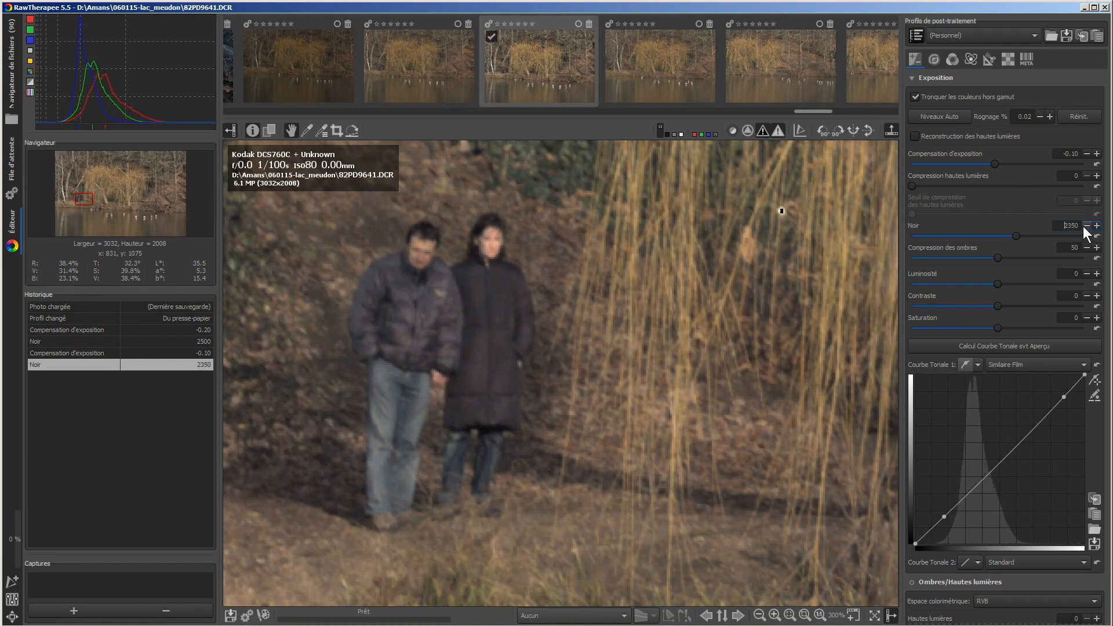
Set the black level to 2500 and fit the whole photo in view
{"action": "left_click", "coordinate": [1096, 226]}
{"action": "left_click", "coordinate": [1095, 227]}
{"action": "left_click", "coordinate": [1096, 227]}
{"action": "left_click", "coordinate": [1095, 227]}
{"action": "left_click", "coordinate": [791, 616]}
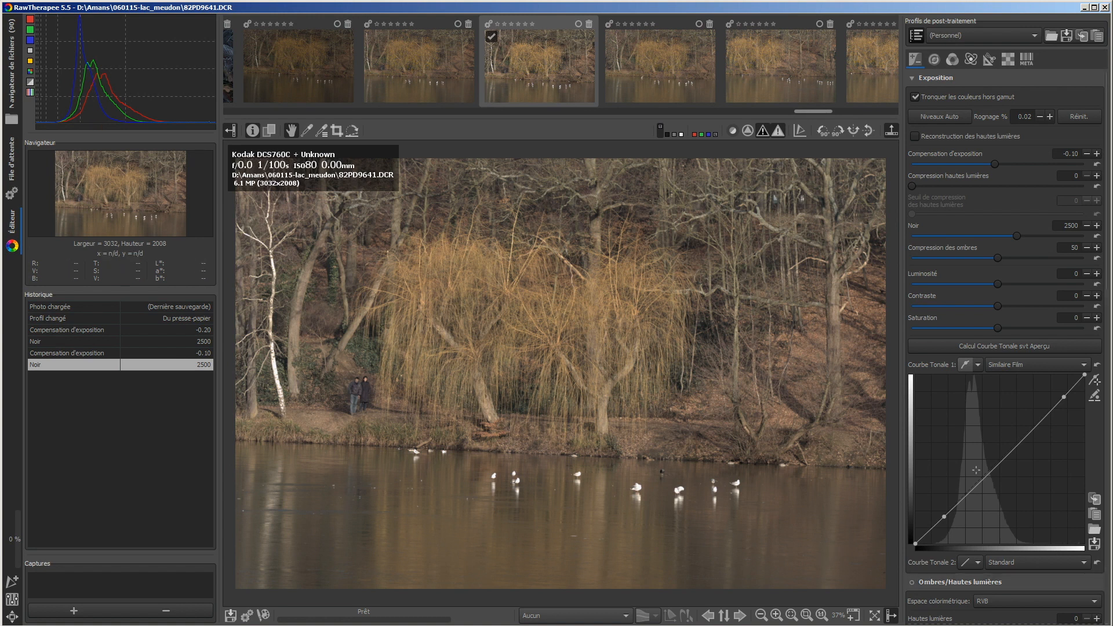
Shape Tone Curve 1 into an S by lowering its shadow point and raising its highlight point, and inspect the birds
{"action": "left_click_drag", "start_coordinate": [945, 517], "coordinate": [947, 526]}
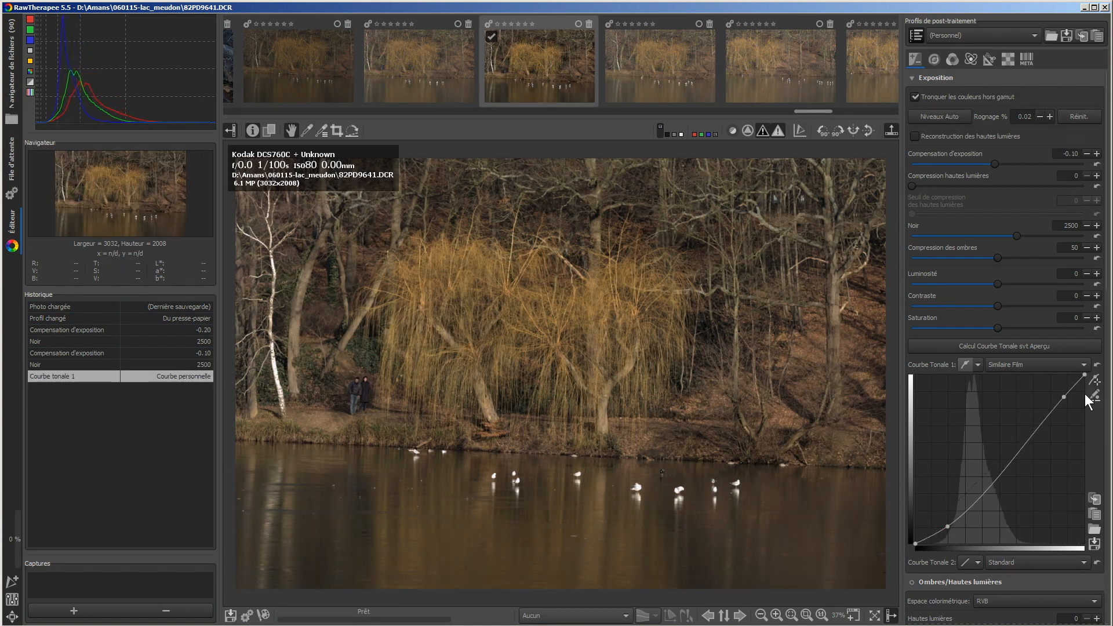
{"action": "left_click_drag", "start_coordinate": [1064, 397], "coordinate": [1058, 385]}
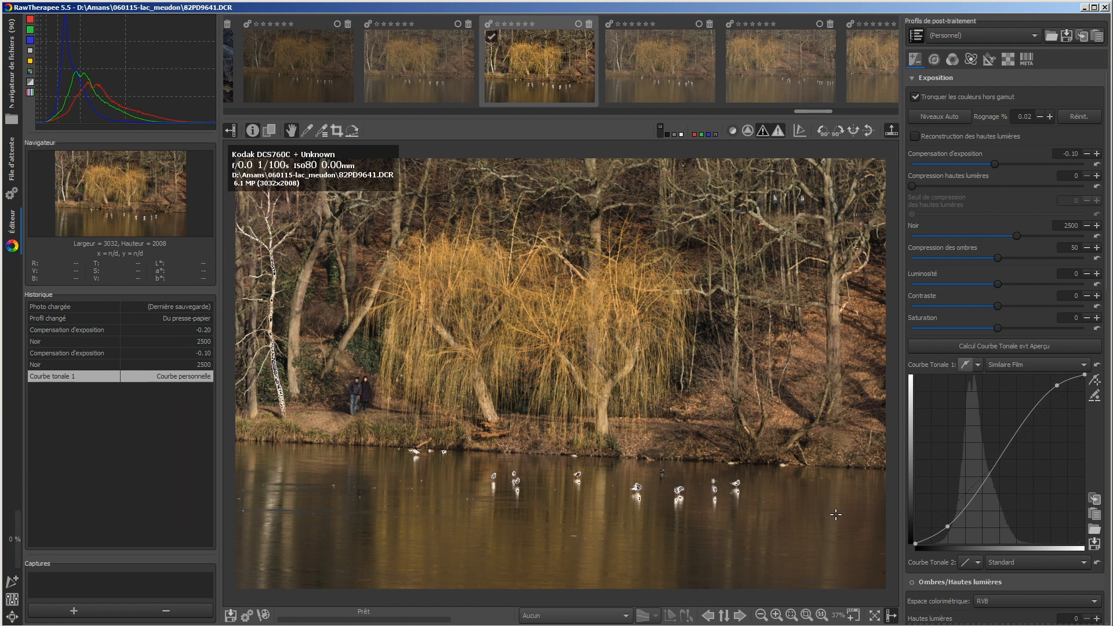
{"action": "scroll", "coordinate": [630, 486], "scroll_direction": "up", "scroll_amount": 3}
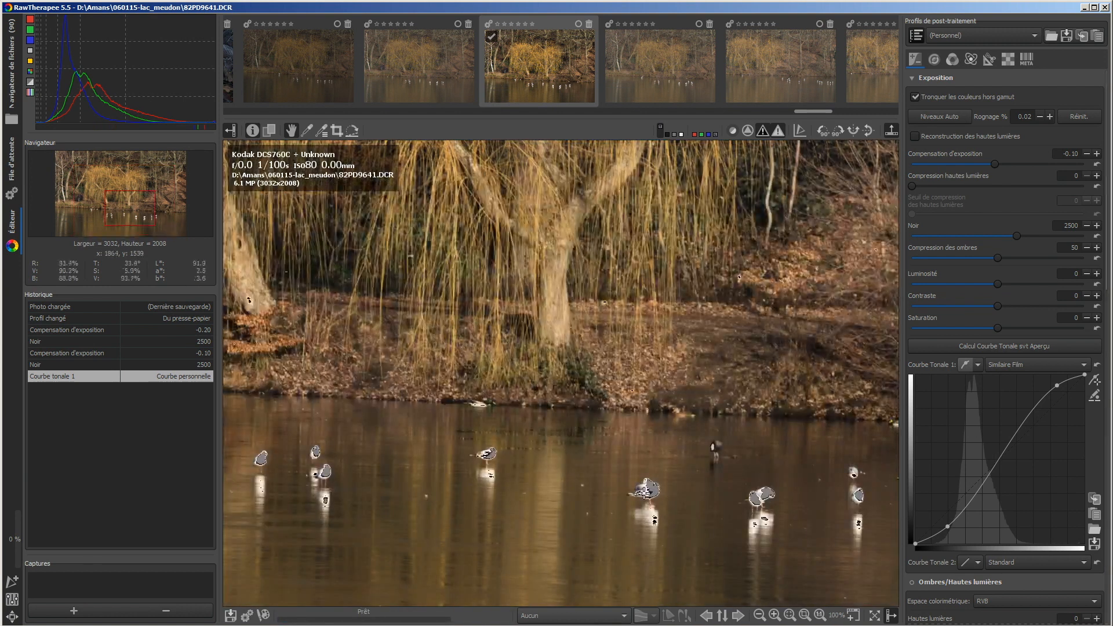
Set the exposure compensation to -0.30 to recover the birds' highlights and fit the whole photo in view
{"action": "left_click", "coordinate": [1086, 153]}
{"action": "left_click", "coordinate": [1087, 154]}
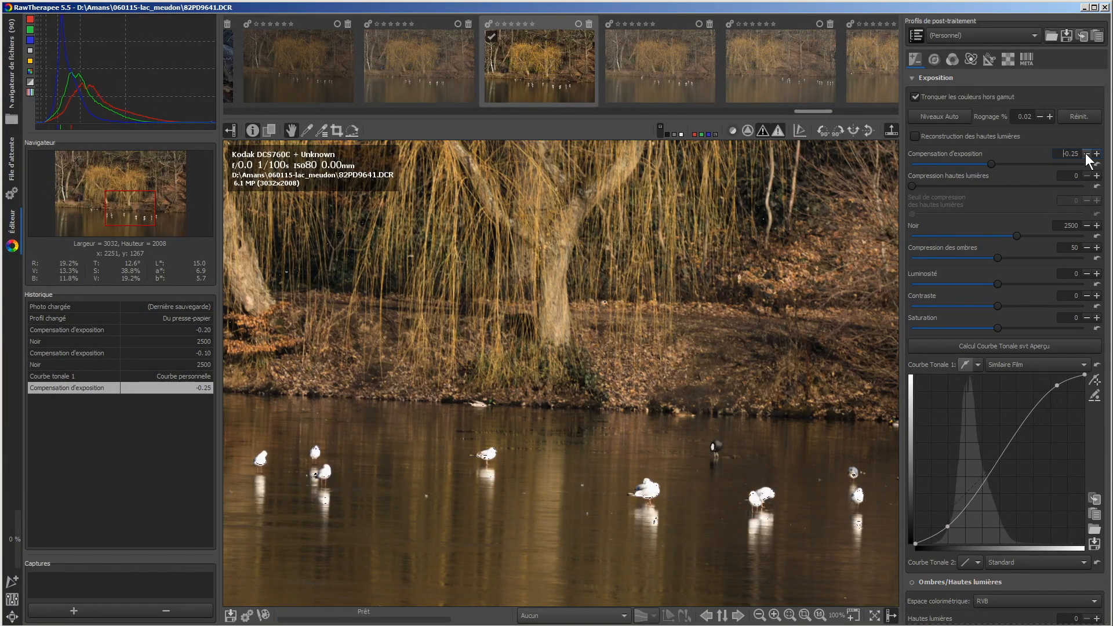
{"action": "left_click", "coordinate": [1086, 154]}
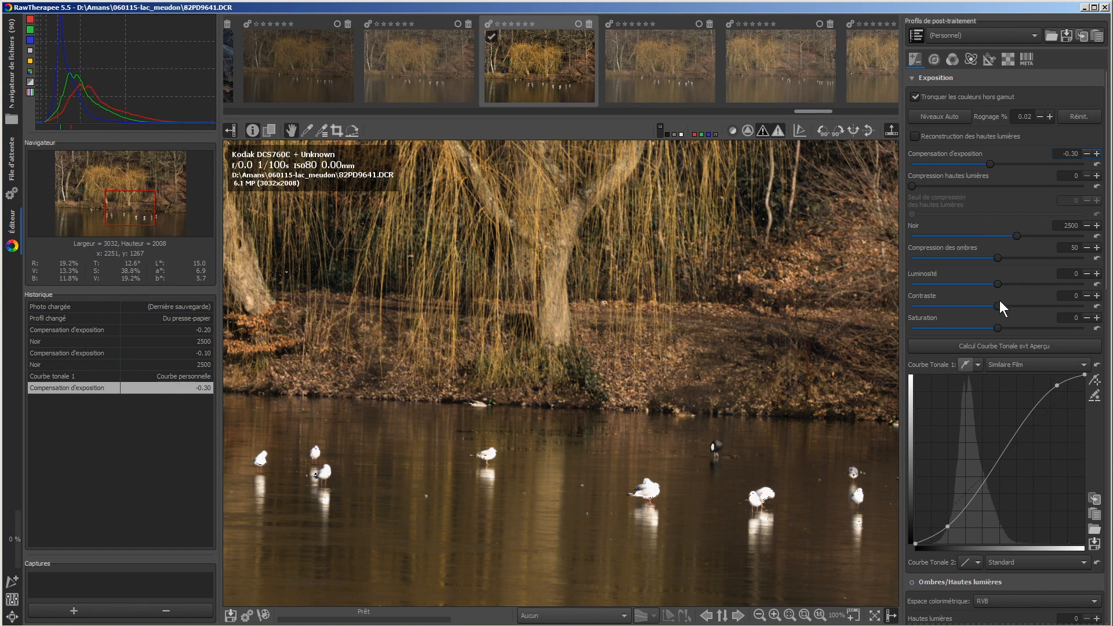
{"action": "left_click", "coordinate": [804, 615]}
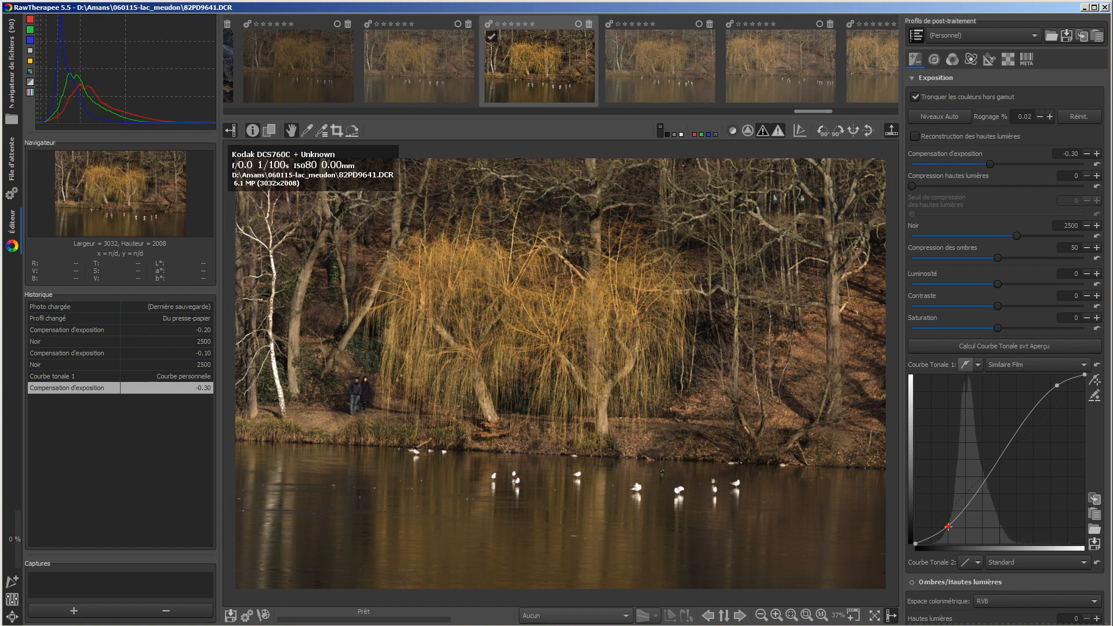
Lift the shadows in Tone Curve 1 by moving its lower point toward black, and add a raised midtone point
{"action": "left_click_drag", "start_coordinate": [947, 526], "coordinate": [935, 529]}
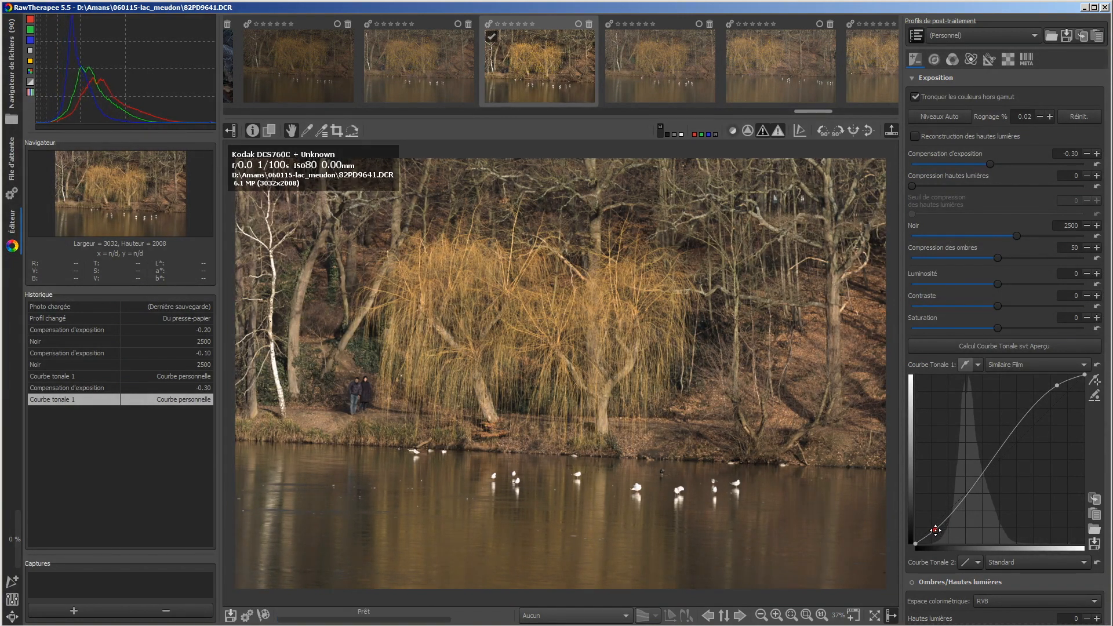
{"action": "left_click_drag", "start_coordinate": [1033, 410], "coordinate": [995, 435]}
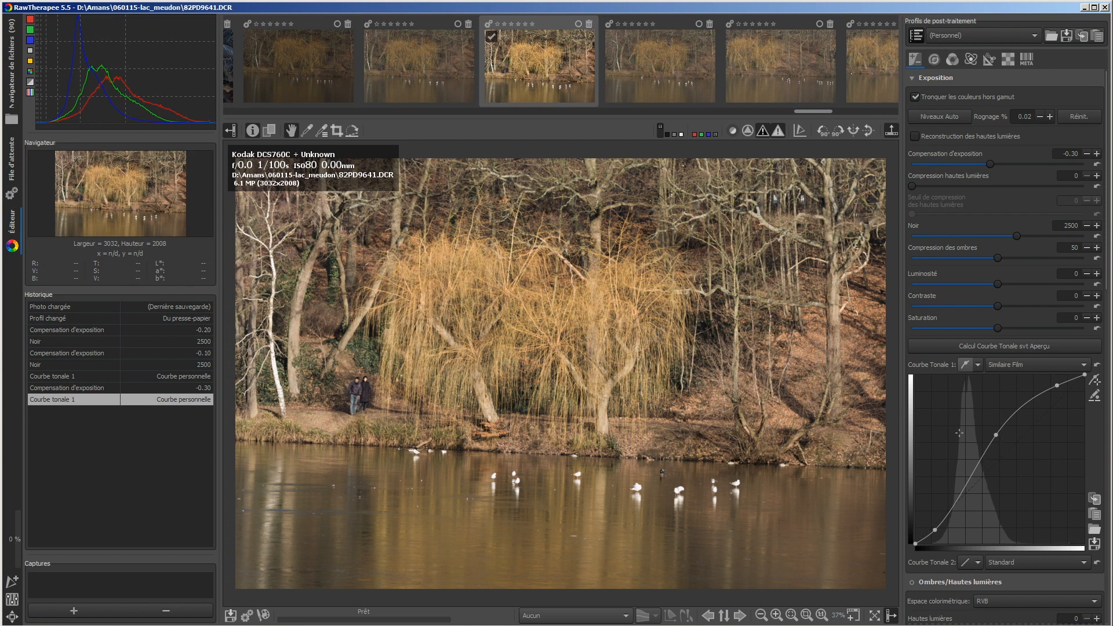
Examine the couple's tones with Tone Curve 1's on-image picker, and move the curve's highlight point down close to the midtone point
{"action": "left_click", "coordinate": [1094, 380]}
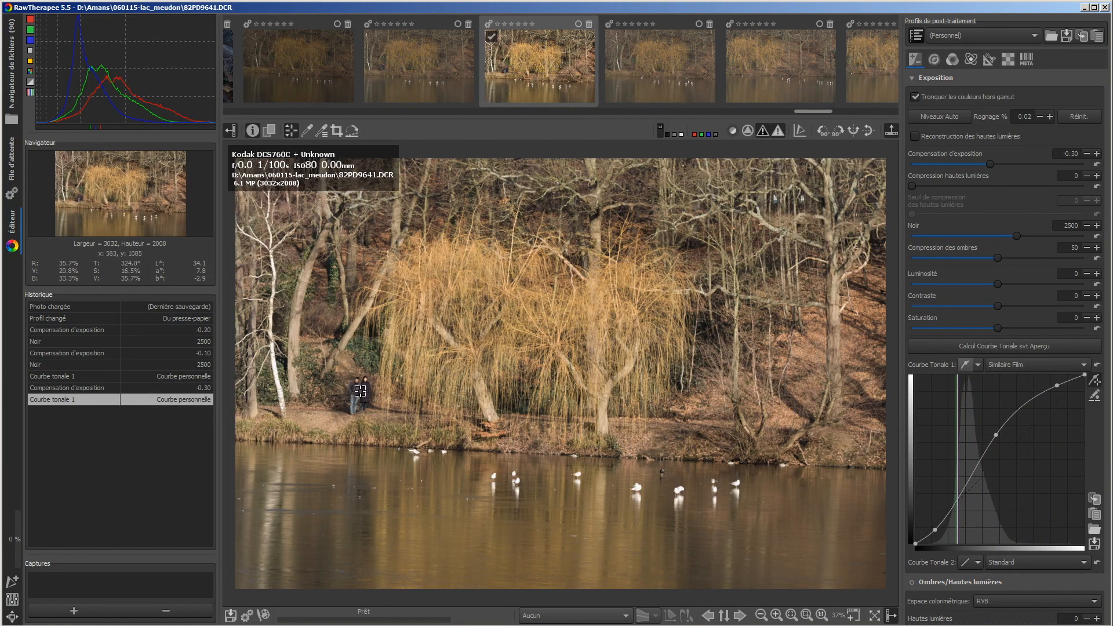
{"action": "scroll", "coordinate": [354, 390], "scroll_direction": "up", "scroll_amount": 4}
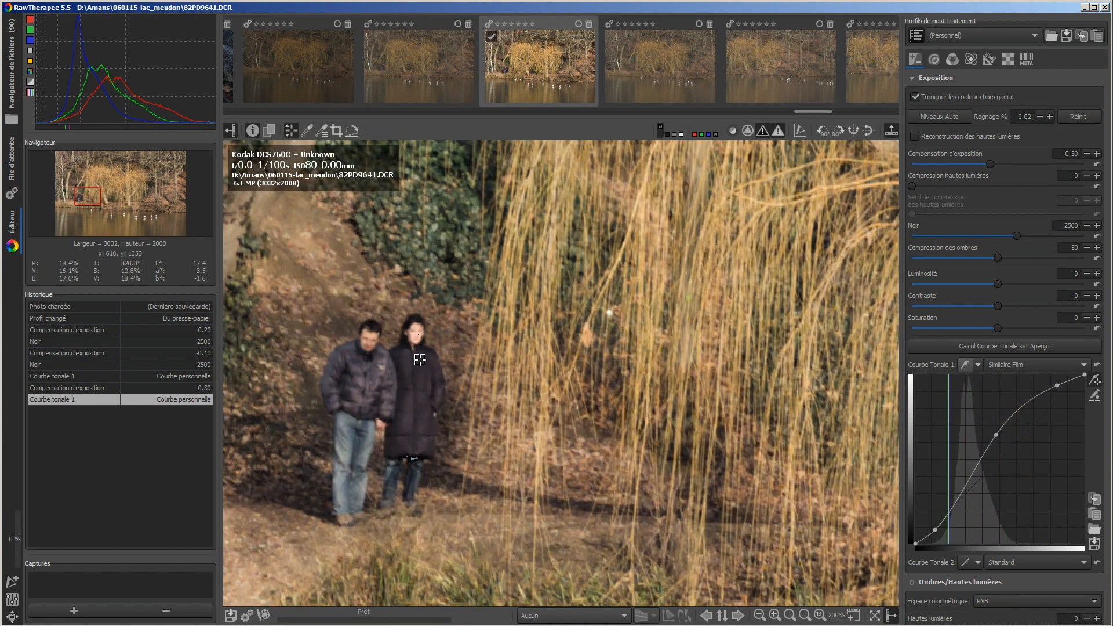
{"action": "scroll", "coordinate": [415, 336], "scroll_direction": "up", "scroll_amount": 1}
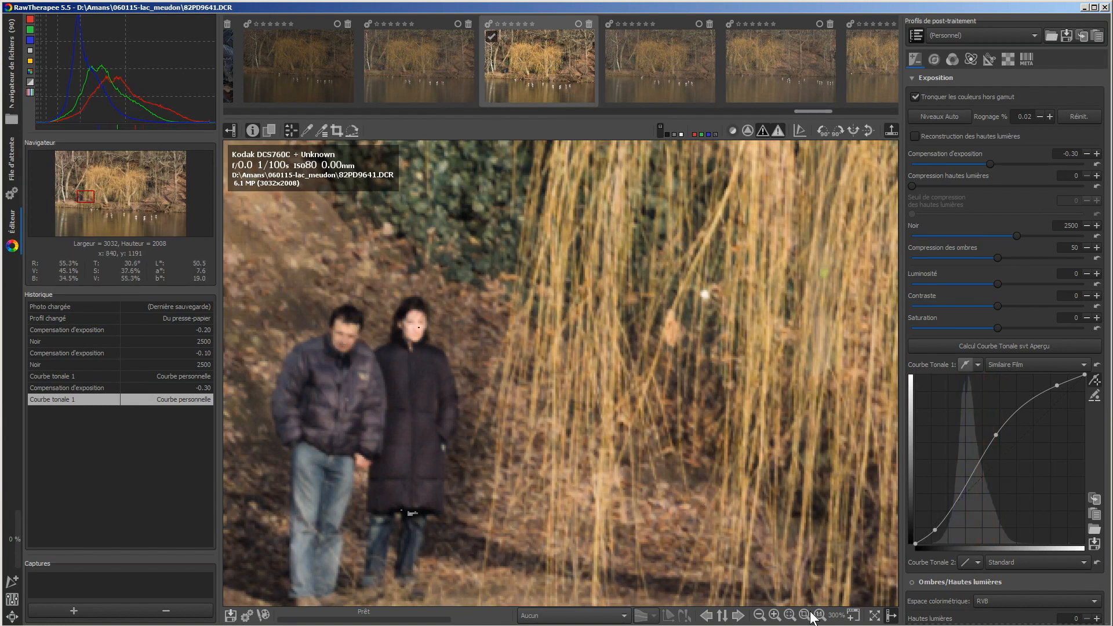
{"action": "left_click", "coordinate": [790, 615]}
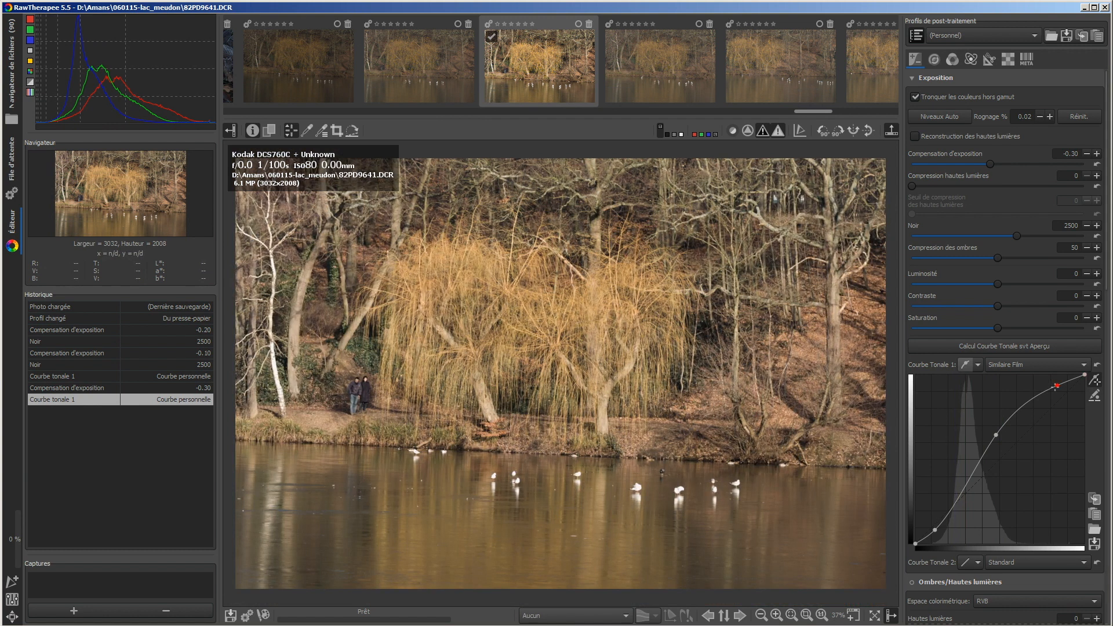
{"action": "left_click_drag", "start_coordinate": [1056, 386], "coordinate": [1016, 412]}
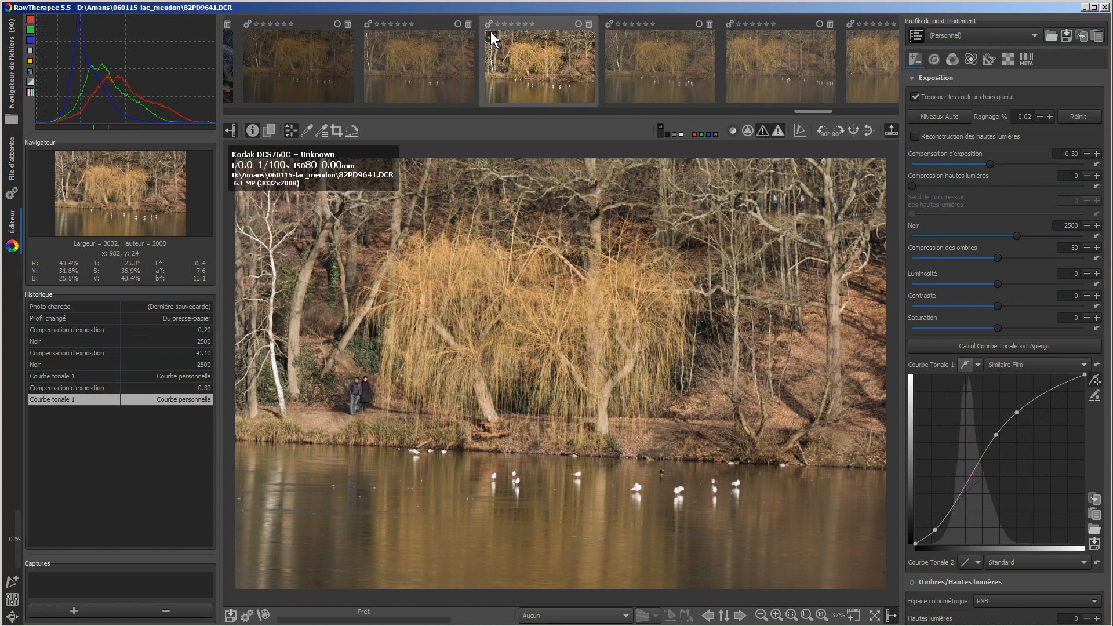
Queue photo 82PD9641.DCR for export and delete 82PD9641.tif with its 82PD9641.tif.out.pp3 file from the tiff folder
{"action": "key", "text": "ctrl+q"}
{"action": "key", "text": "alt+Tab"}
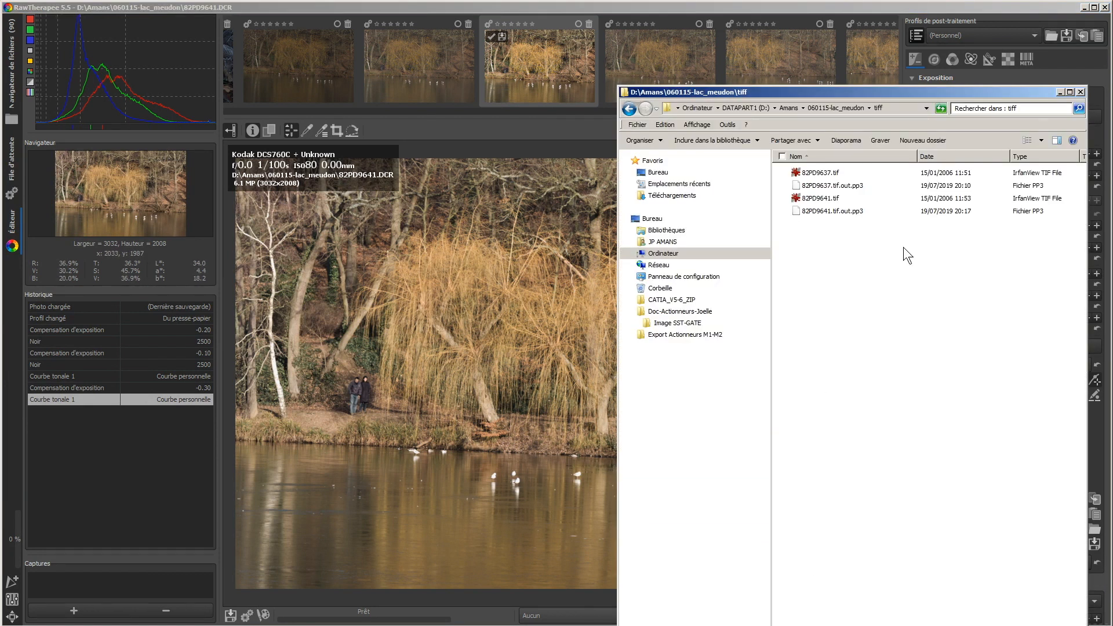
{"action": "left_click_drag", "start_coordinate": [878, 234], "coordinate": [812, 198]}
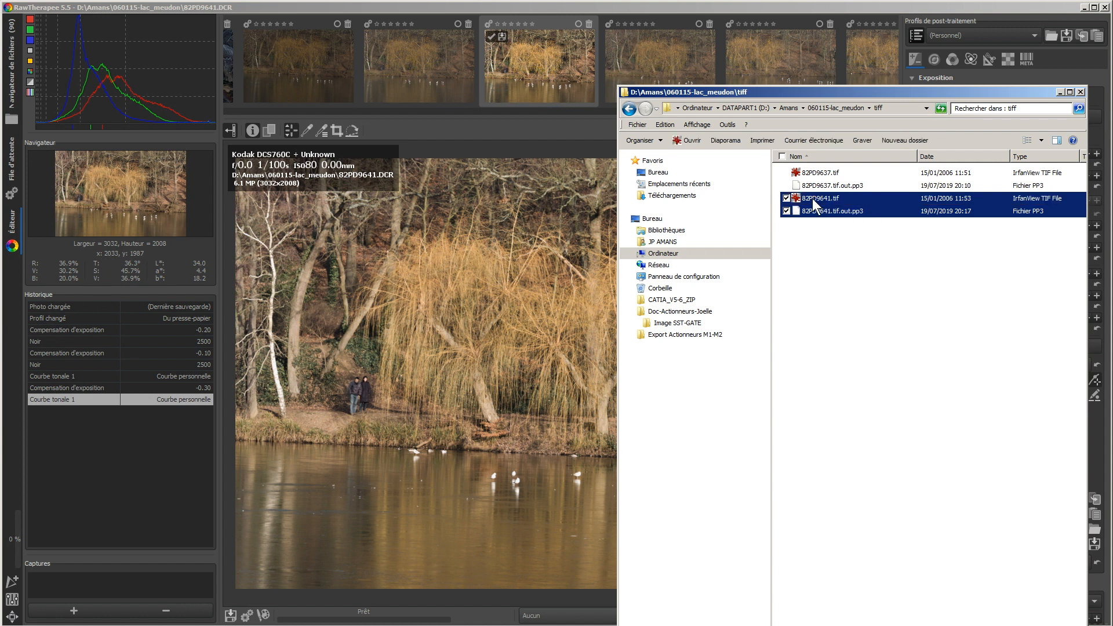
{"action": "key", "text": "Delete"}
{"action": "key", "text": "Return"}
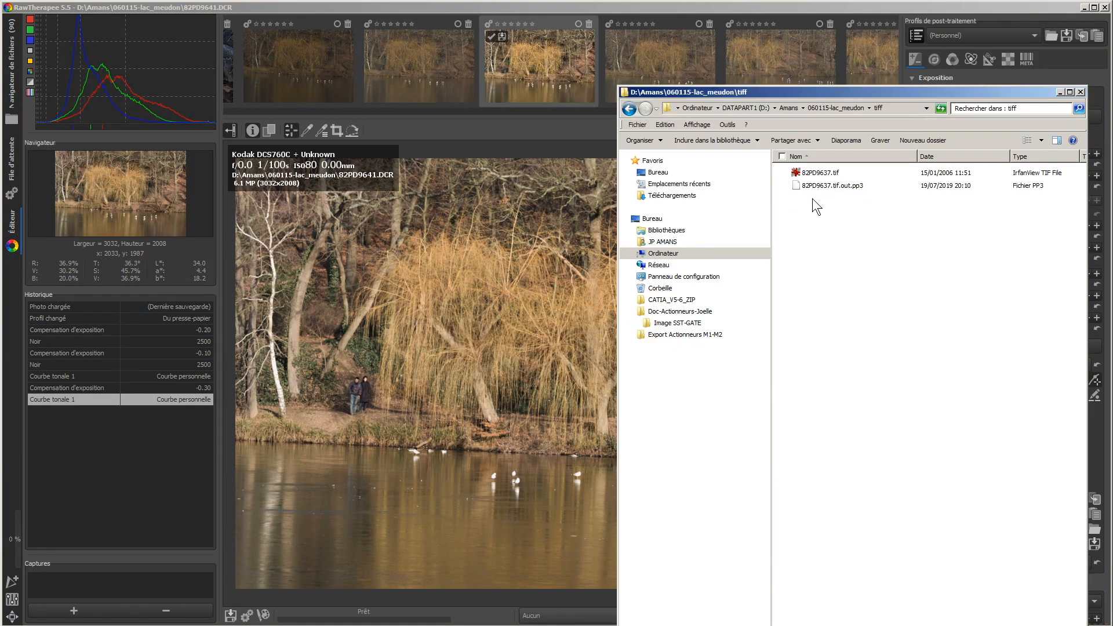
Switch back to RawTherapee, set the photo's saturation to 4 and queue it for export again
{"action": "left_click", "coordinate": [568, 129]}
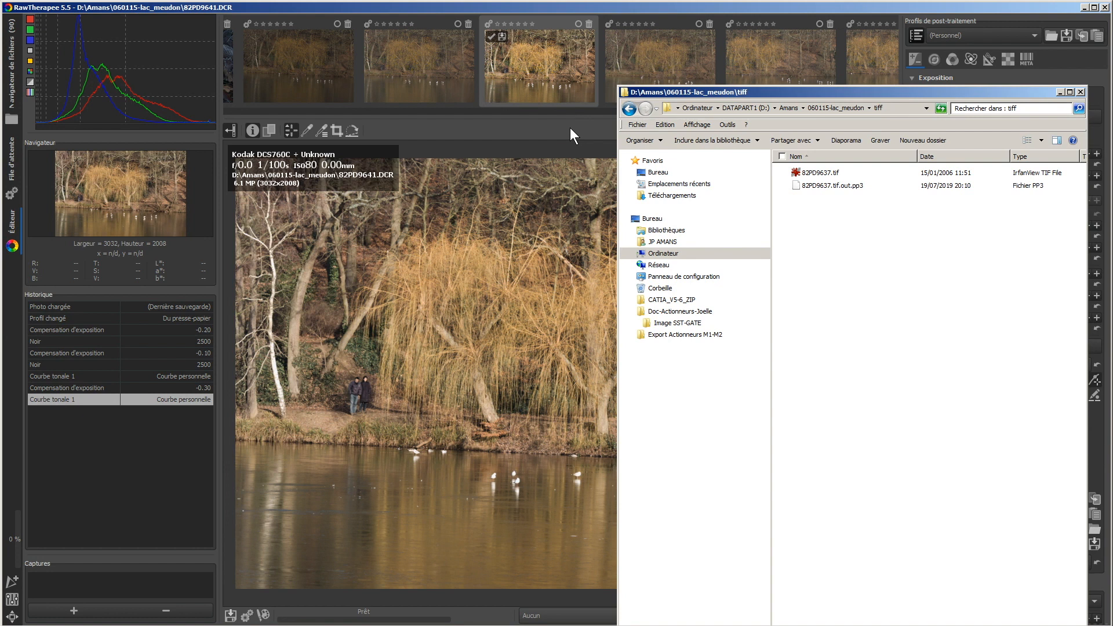
{"action": "left_click", "coordinate": [1096, 318]}
{"action": "left_click", "coordinate": [1096, 318]}
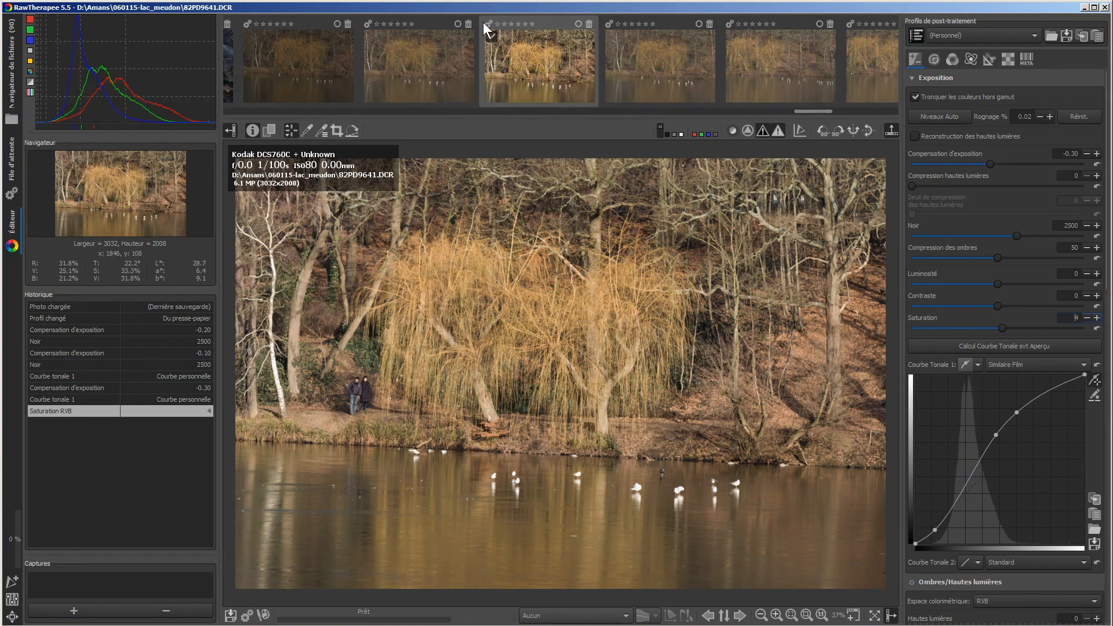
{"action": "key", "text": "ctrl+b"}
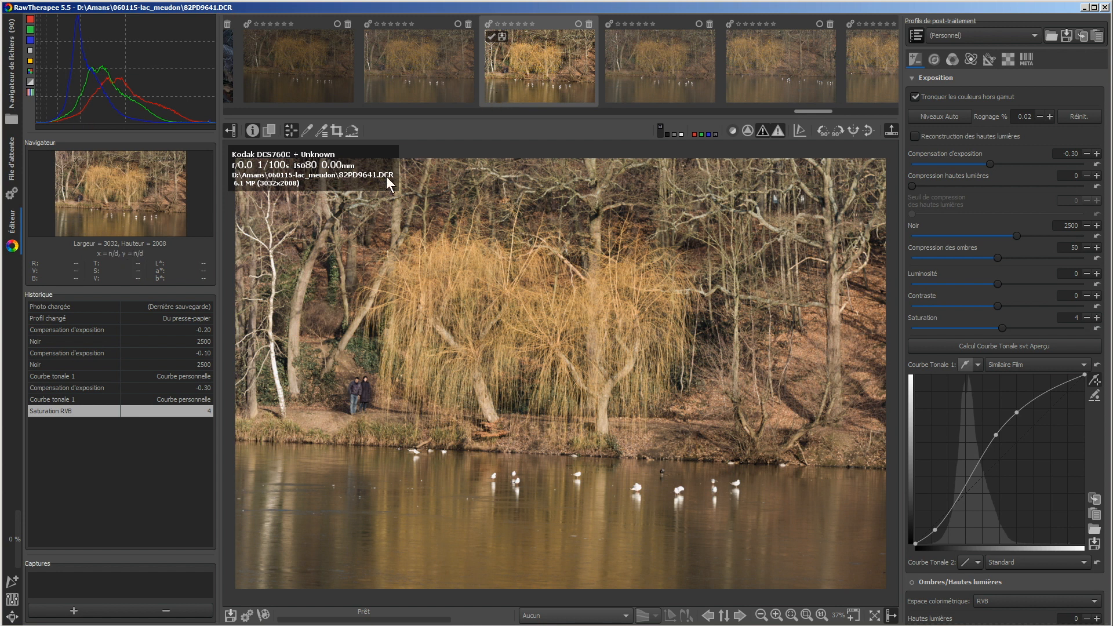
Open photo M0002125.DNG from the 190718-Konica-AR-Hexanon-57F12 folder for editing
{"action": "left_click", "coordinate": [8, 94]}
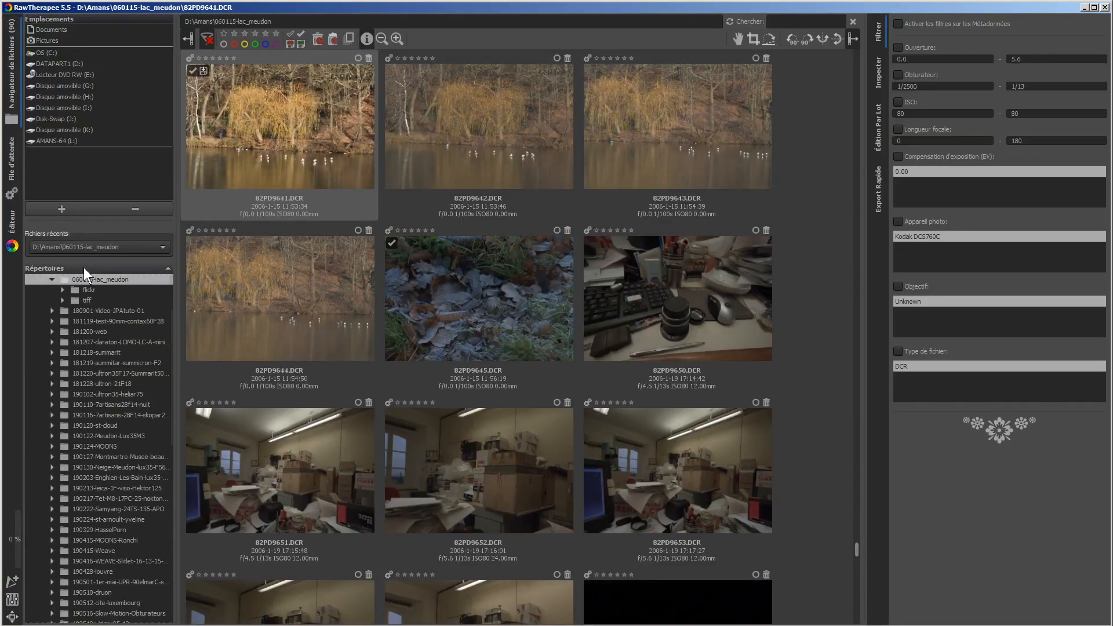
{"action": "scroll", "coordinate": [133, 321], "scroll_direction": "down", "scroll_amount": 5}
{"action": "scroll", "coordinate": [133, 323], "scroll_direction": "down", "scroll_amount": 1}
{"action": "left_click", "coordinate": [104, 498]}
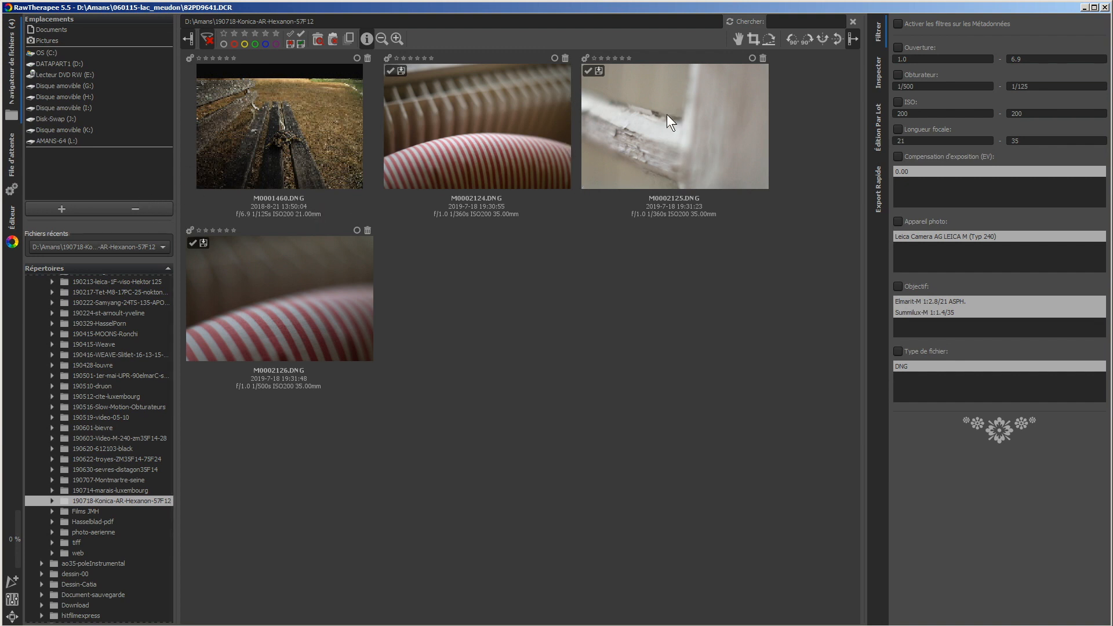
{"action": "left_click", "coordinate": [695, 115]}
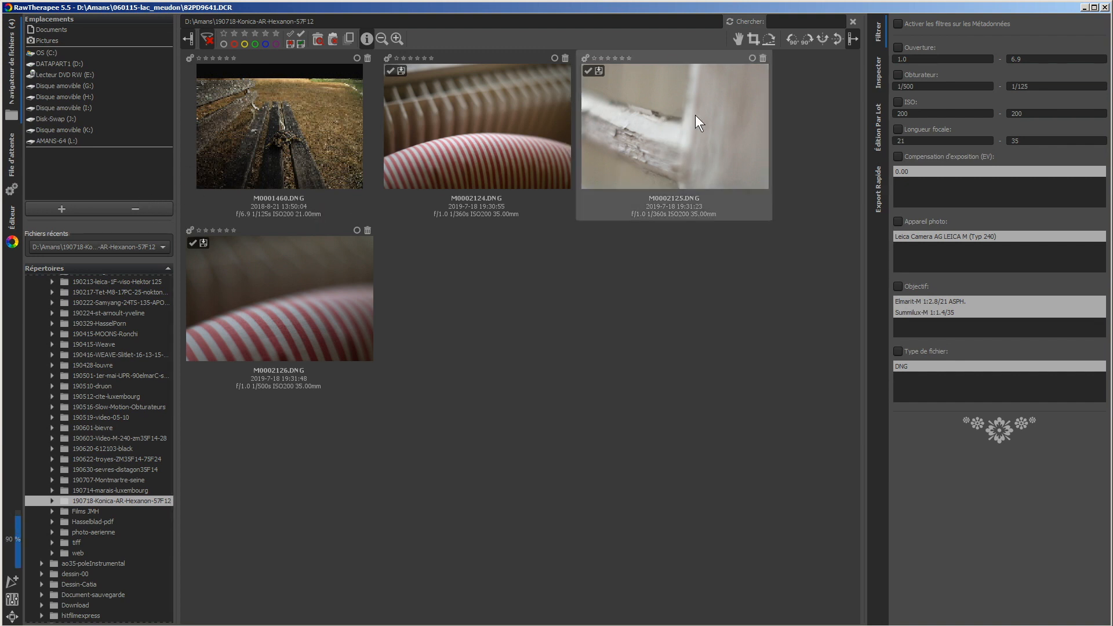
{"action": "double_click", "coordinate": [694, 114]}
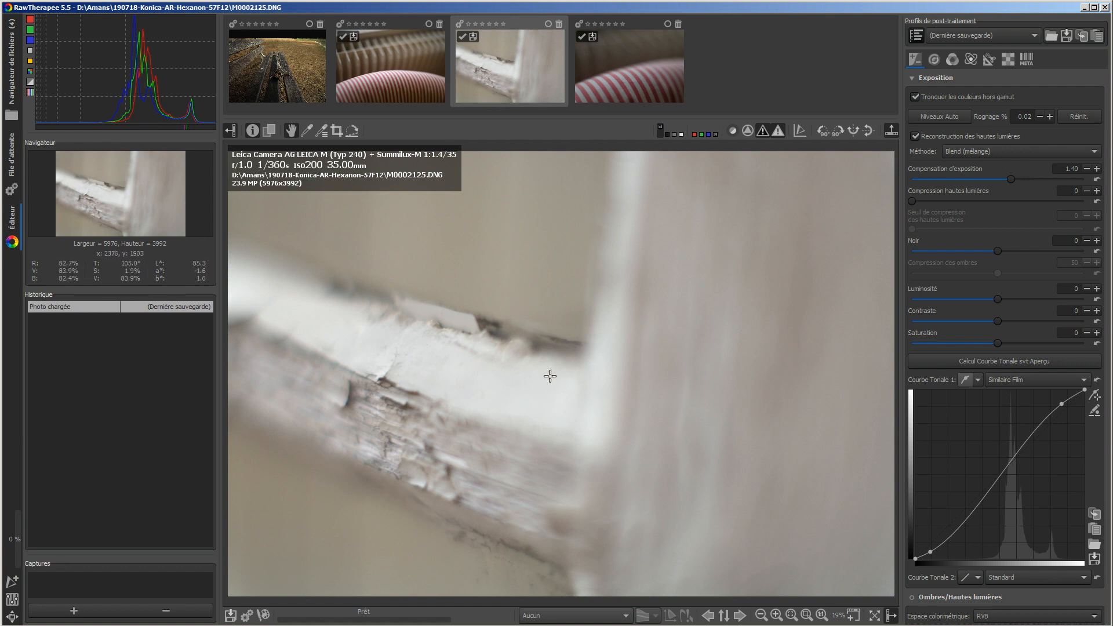
Paste the copied processing profile onto the photo and briefly try a grey preview background before restoring the theme background
{"action": "left_click", "coordinate": [1095, 37]}
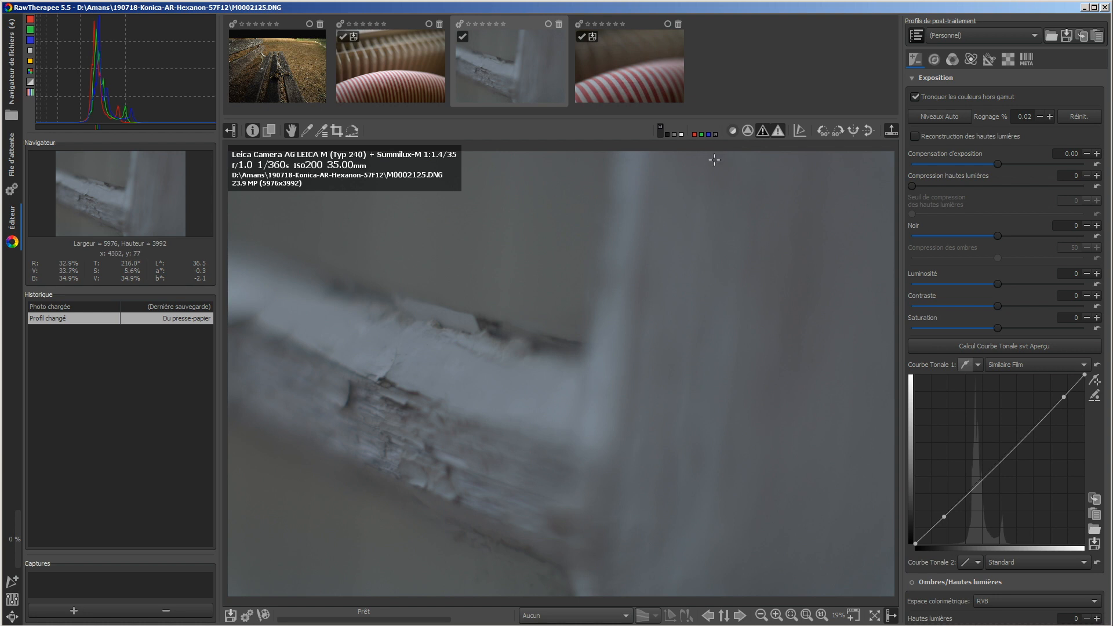
{"action": "left_click", "coordinate": [674, 134]}
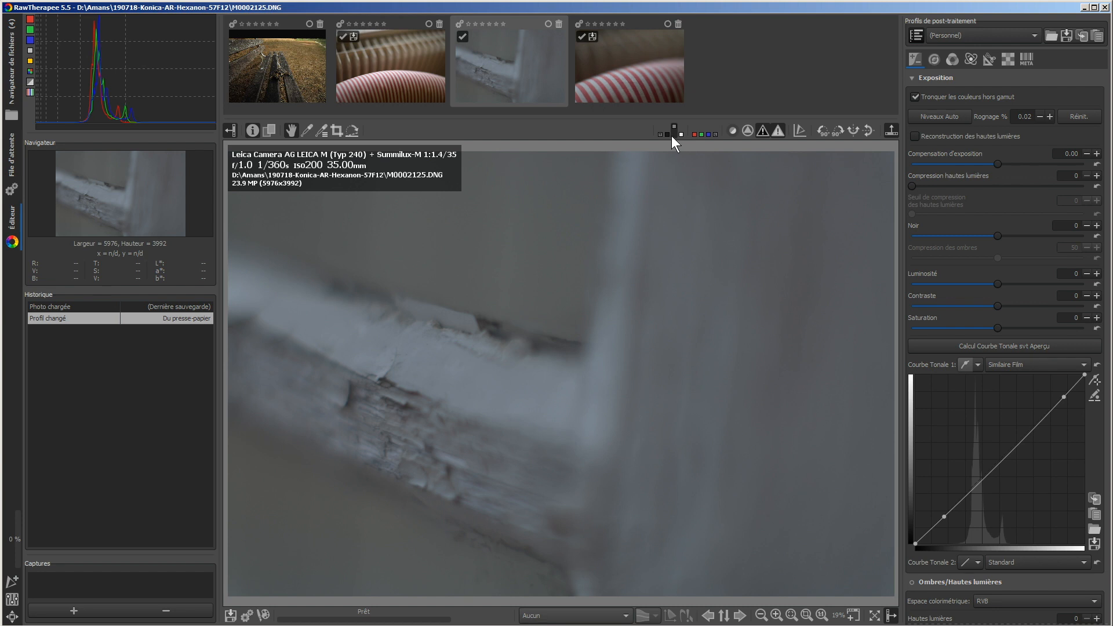
{"action": "left_click", "coordinate": [660, 134]}
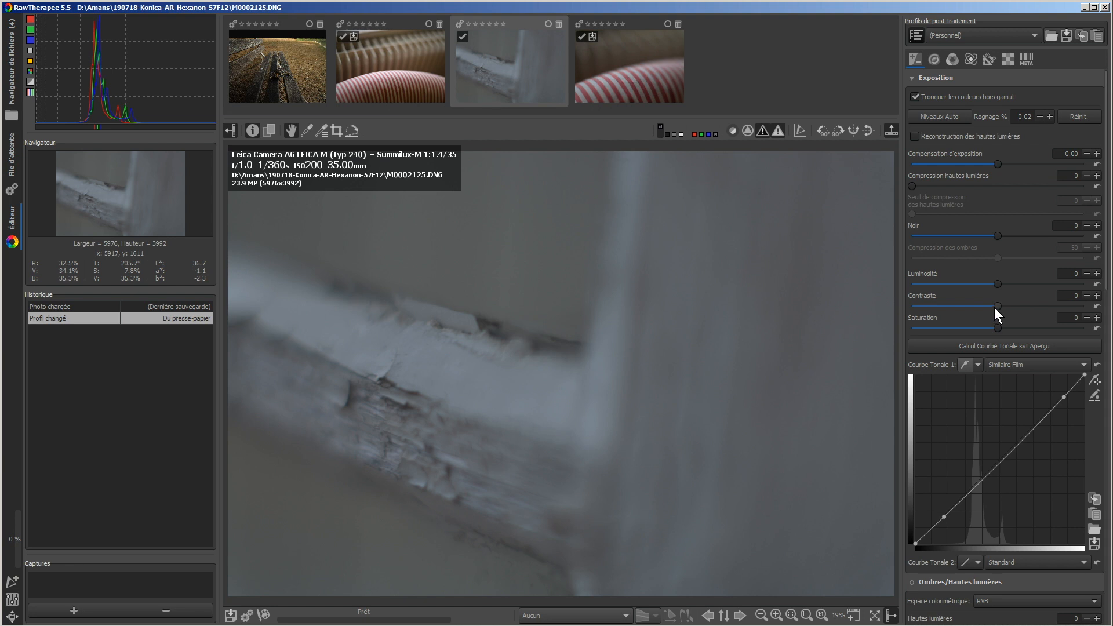
Try the exposure contrast at 38 and 79, and reset it
{"action": "left_click_drag", "start_coordinate": [1024, 309], "coordinate": [1035, 308]}
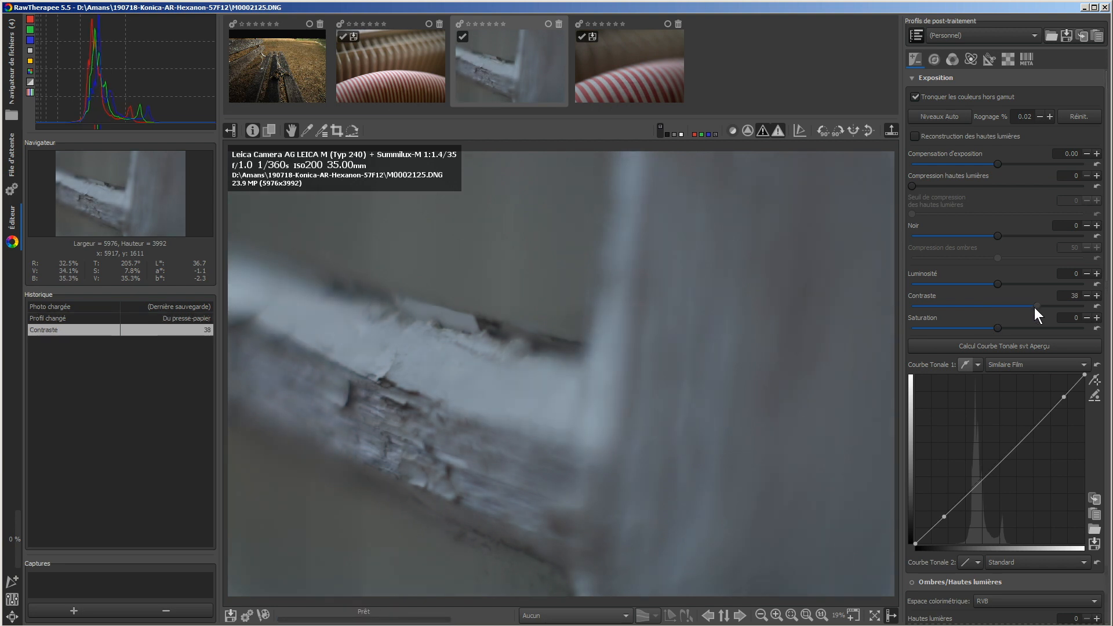
{"action": "left_click_drag", "start_coordinate": [1048, 308], "coordinate": [1070, 304]}
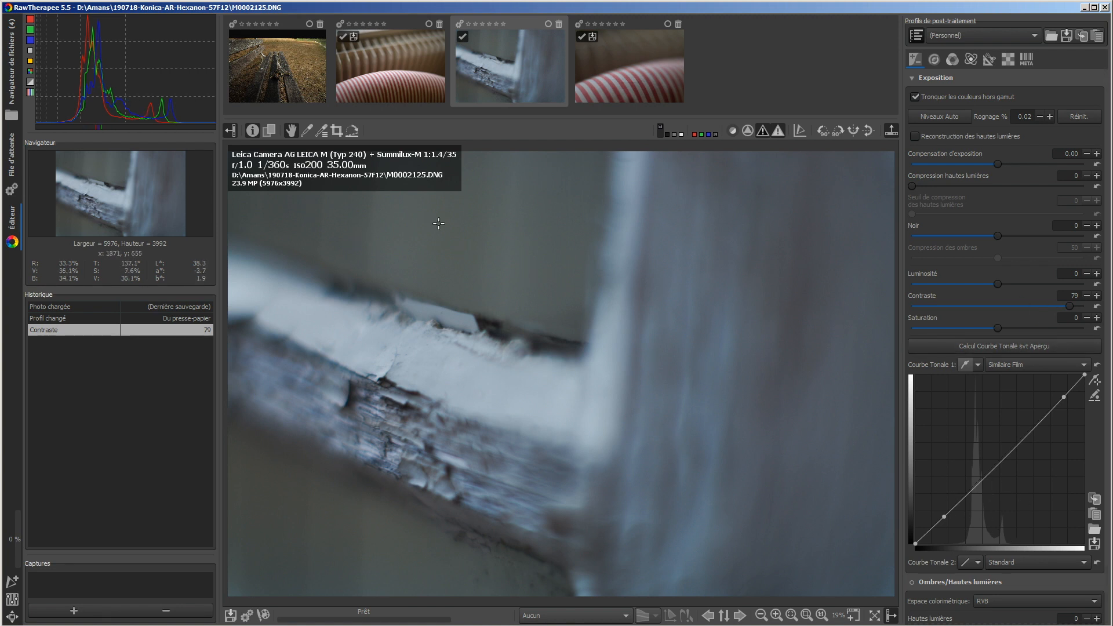
{"action": "left_click", "coordinate": [1094, 306]}
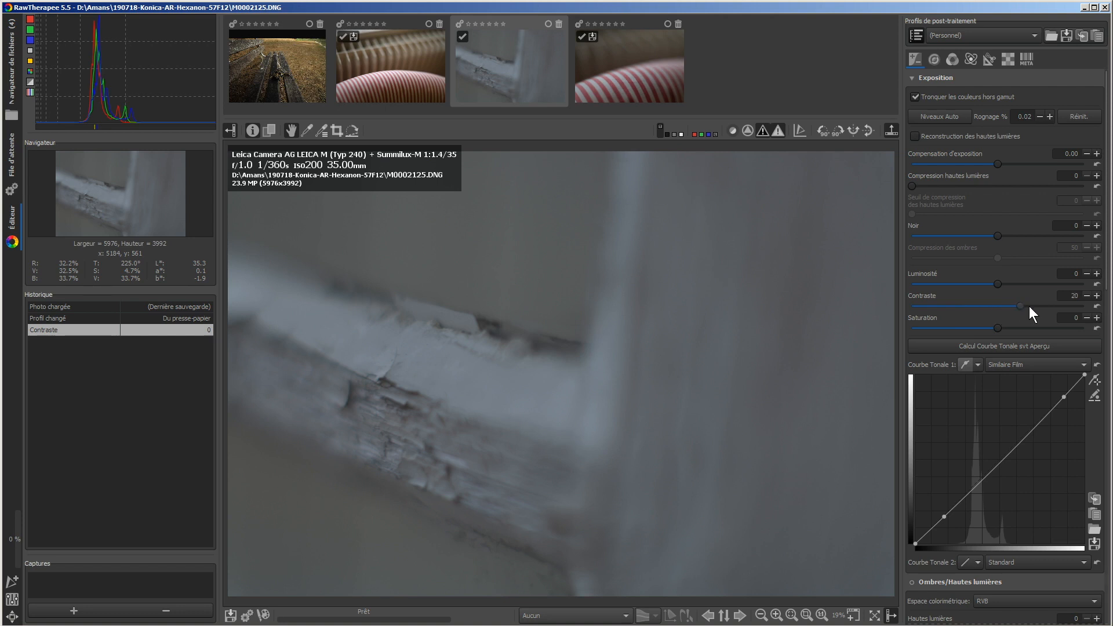
Raise the photo's exposure contrast to 100 and its lightness to 63
{"action": "left_click_drag", "start_coordinate": [1029, 306], "coordinate": [1066, 306]}
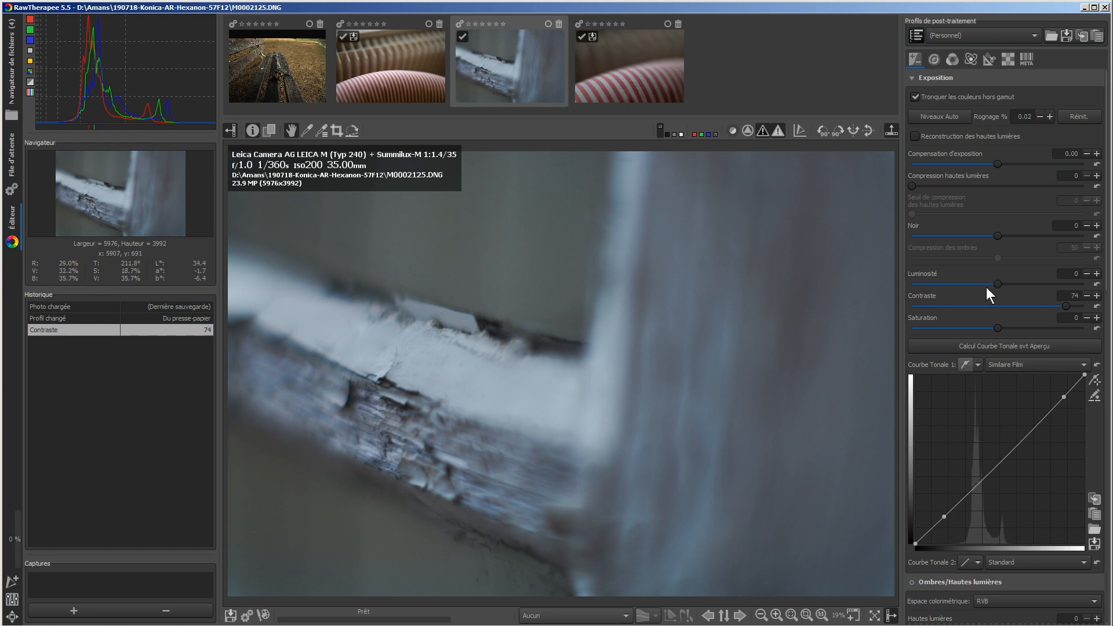
{"action": "left_click_drag", "start_coordinate": [998, 284], "coordinate": [1037, 284]}
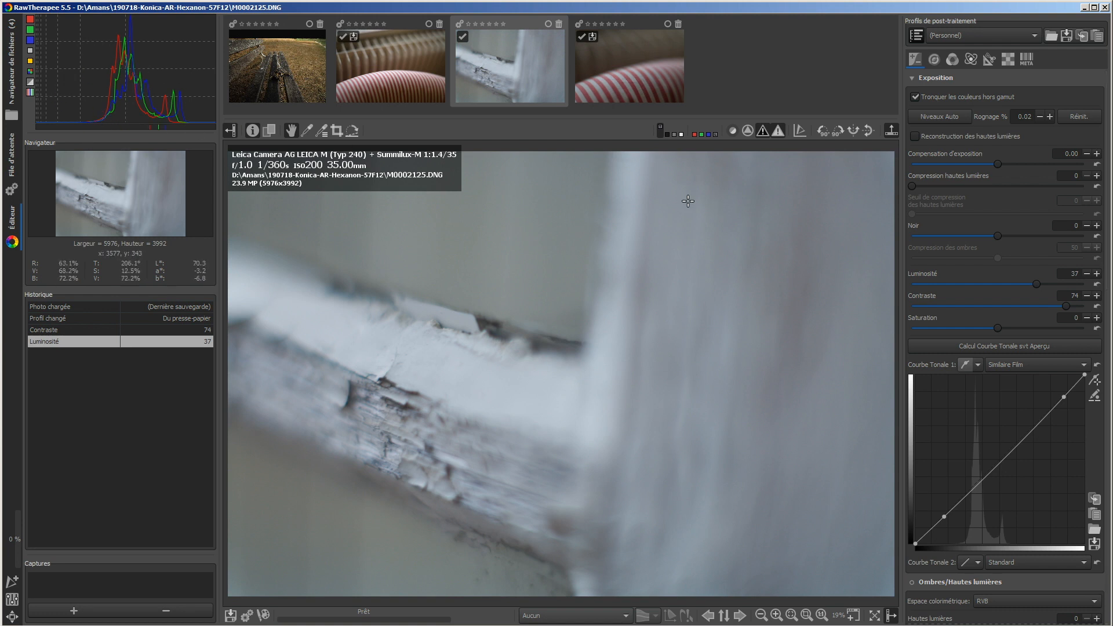
{"action": "left_click_drag", "start_coordinate": [1035, 284], "coordinate": [1044, 286]}
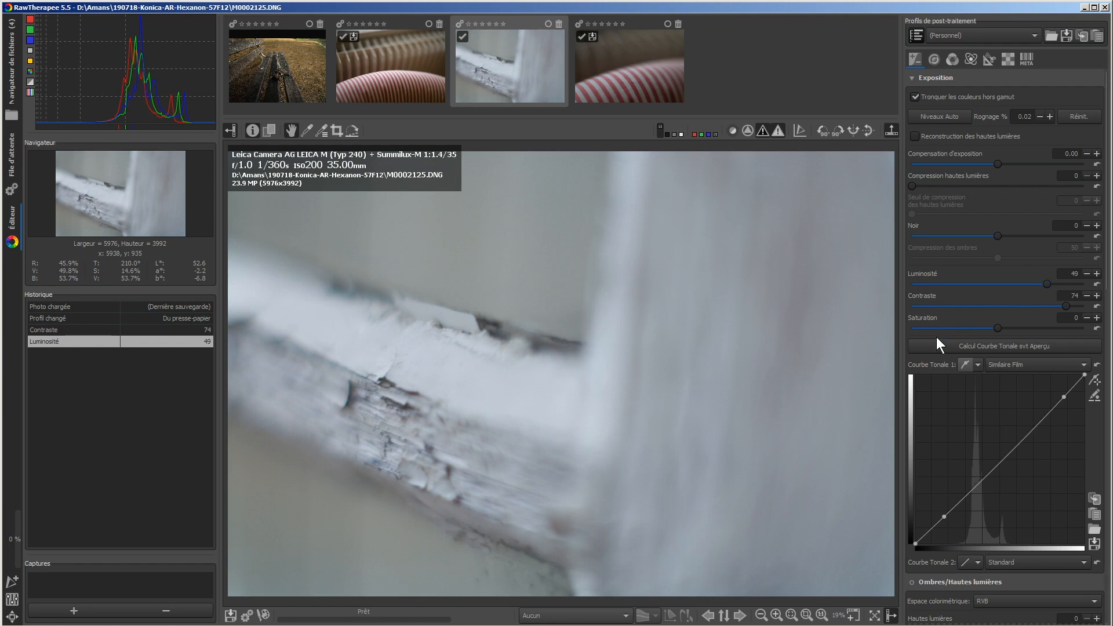
{"action": "left_click_drag", "start_coordinate": [1066, 306], "coordinate": [1086, 305]}
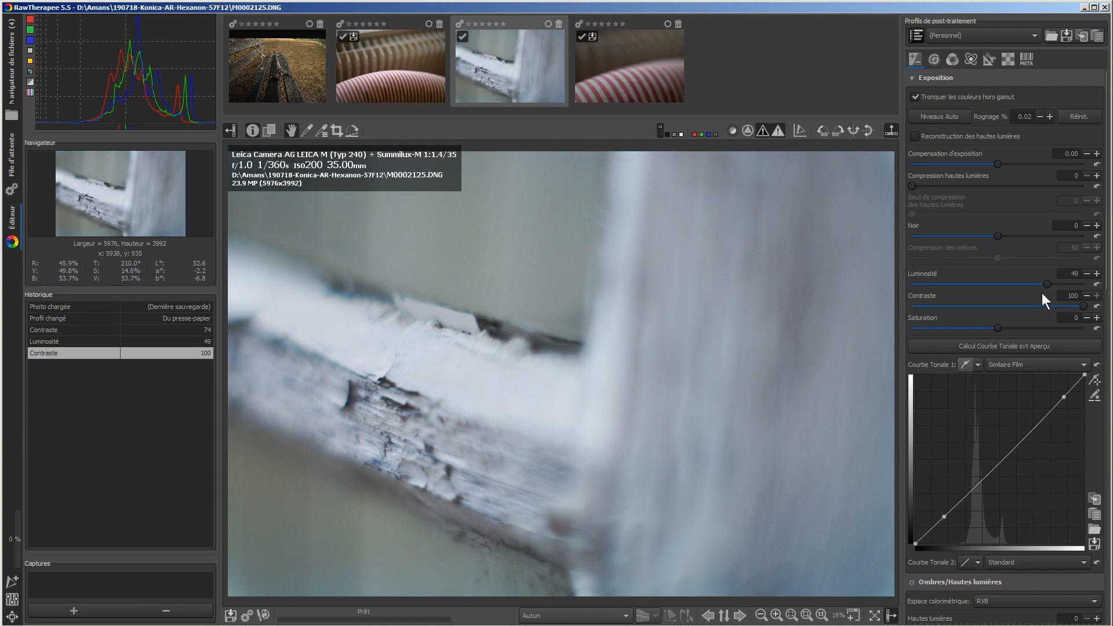
{"action": "mouse_move", "coordinate": [1045, 284]}
{"action": "left_mouse_down"}
{"action": "mouse_move", "coordinate": [1066, 284]}
{"action": "mouse_move", "coordinate": [1055, 286]}
{"action": "left_mouse_up"}
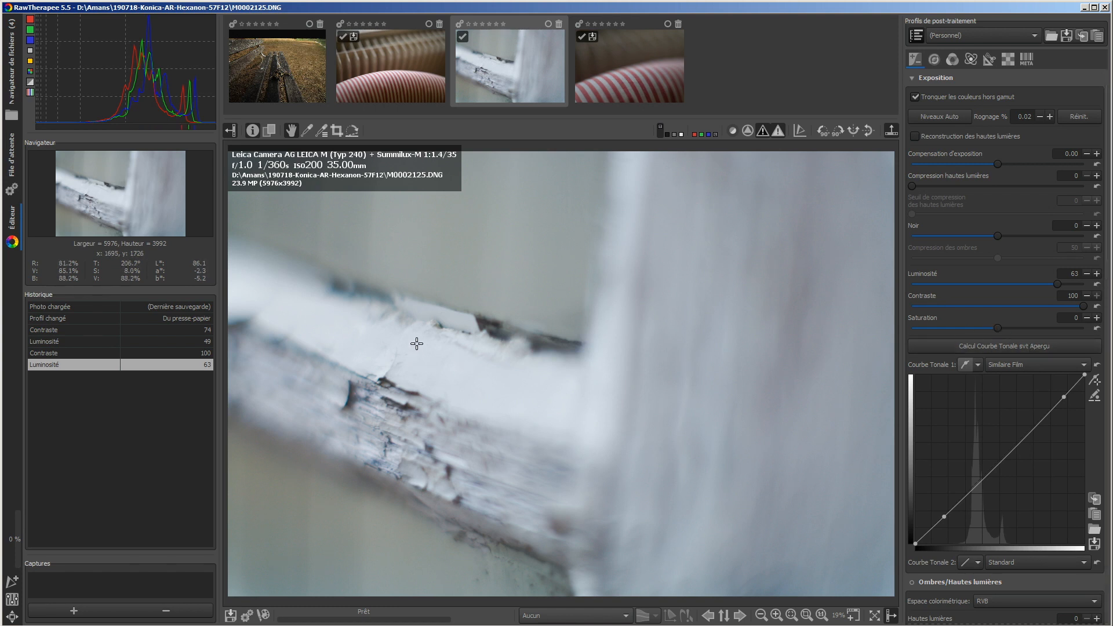
Set a custom white balance by sampling the white painted wood with the spot picker, refining the sample in a close-up view
{"action": "left_click", "coordinate": [306, 131]}
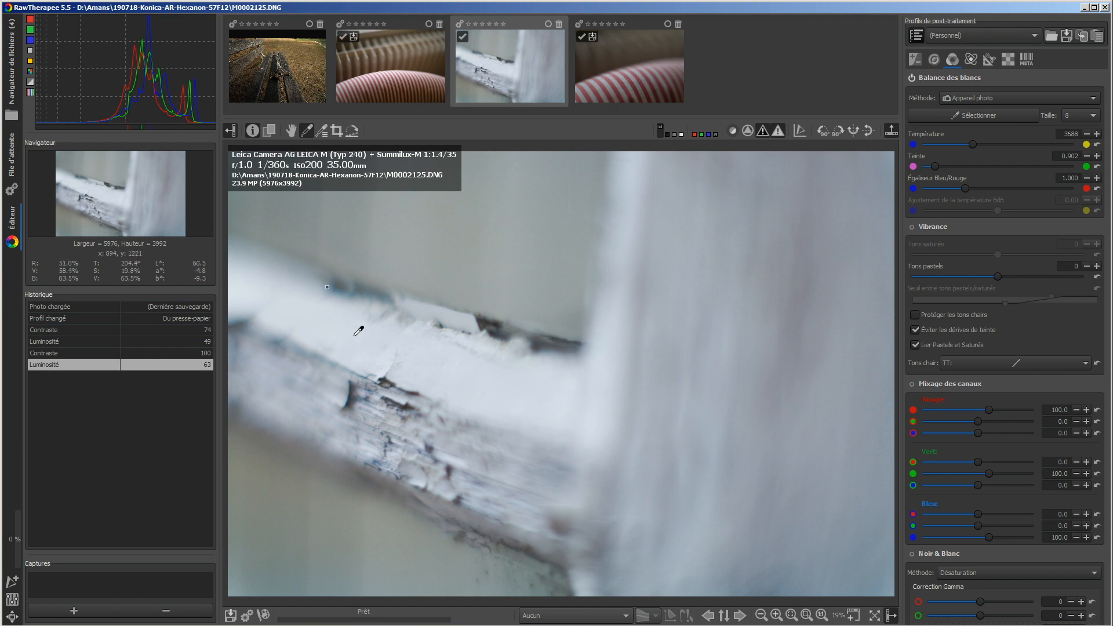
{"action": "left_click", "coordinate": [436, 353]}
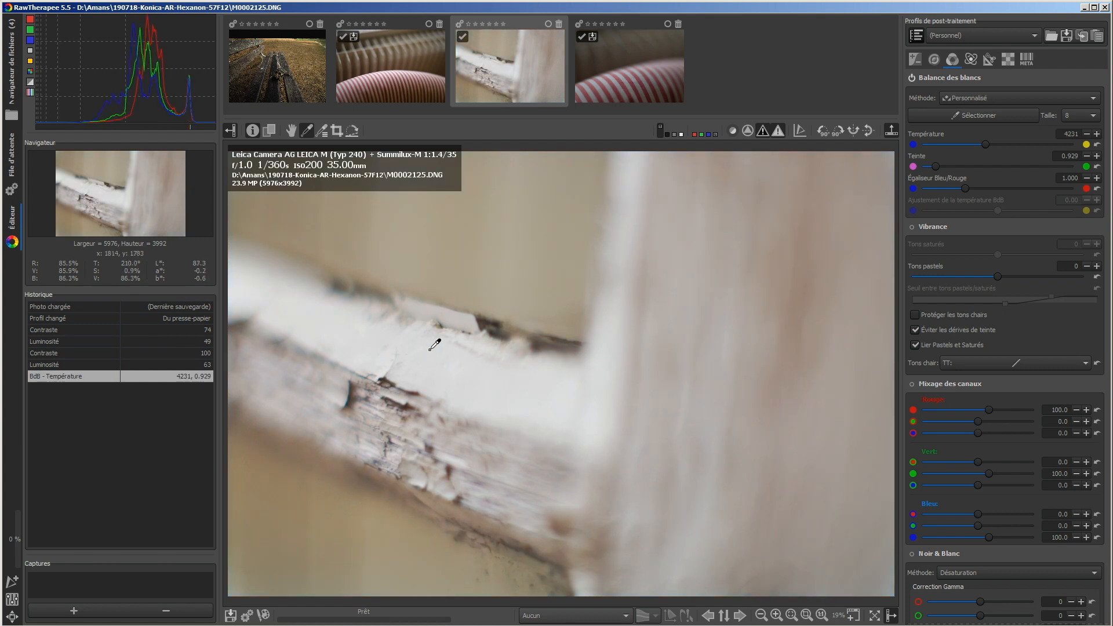
{"action": "scroll", "coordinate": [433, 349], "scroll_direction": "up", "scroll_amount": 8}
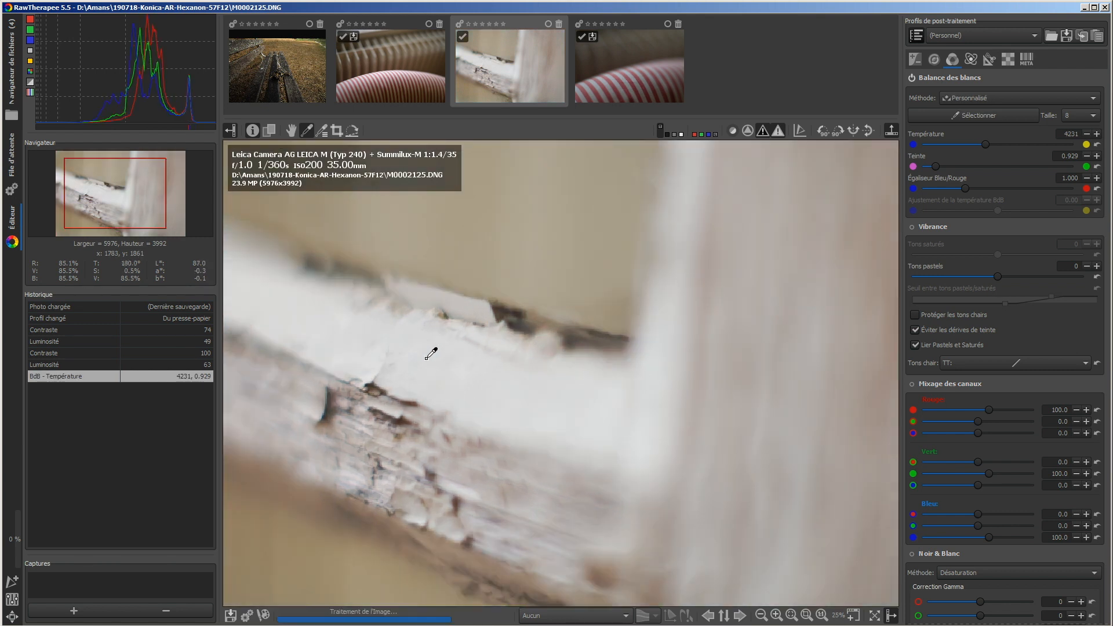
{"action": "scroll", "coordinate": [436, 353], "scroll_direction": "up", "scroll_amount": 2}
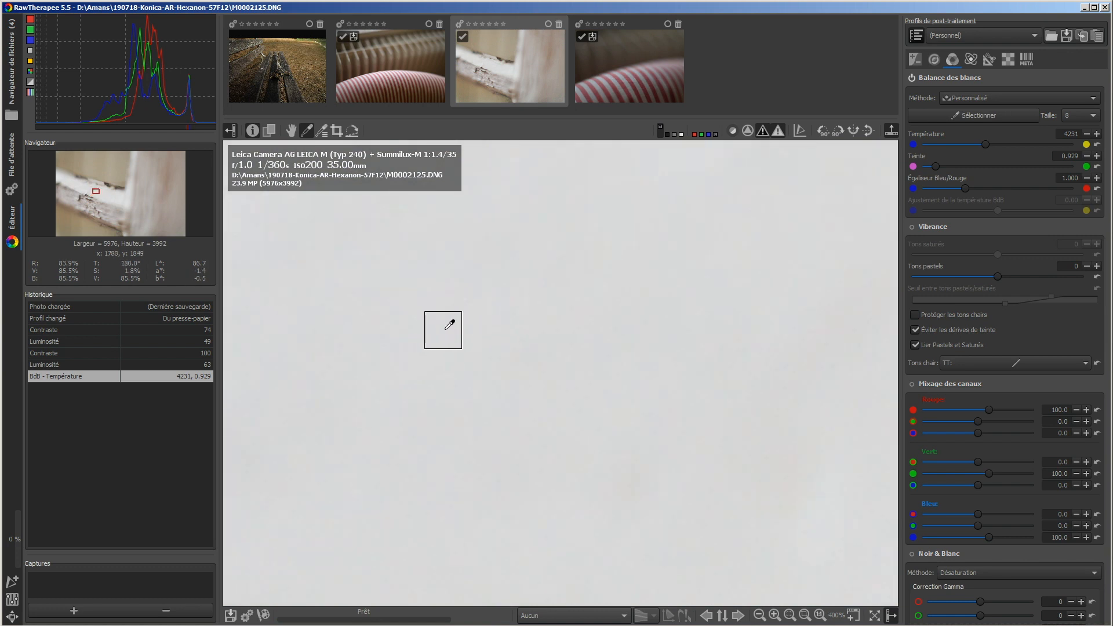
{"action": "scroll", "coordinate": [443, 331], "scroll_direction": "up", "scroll_amount": 1}
{"action": "scroll", "coordinate": [443, 331], "scroll_direction": "down", "scroll_amount": 4}
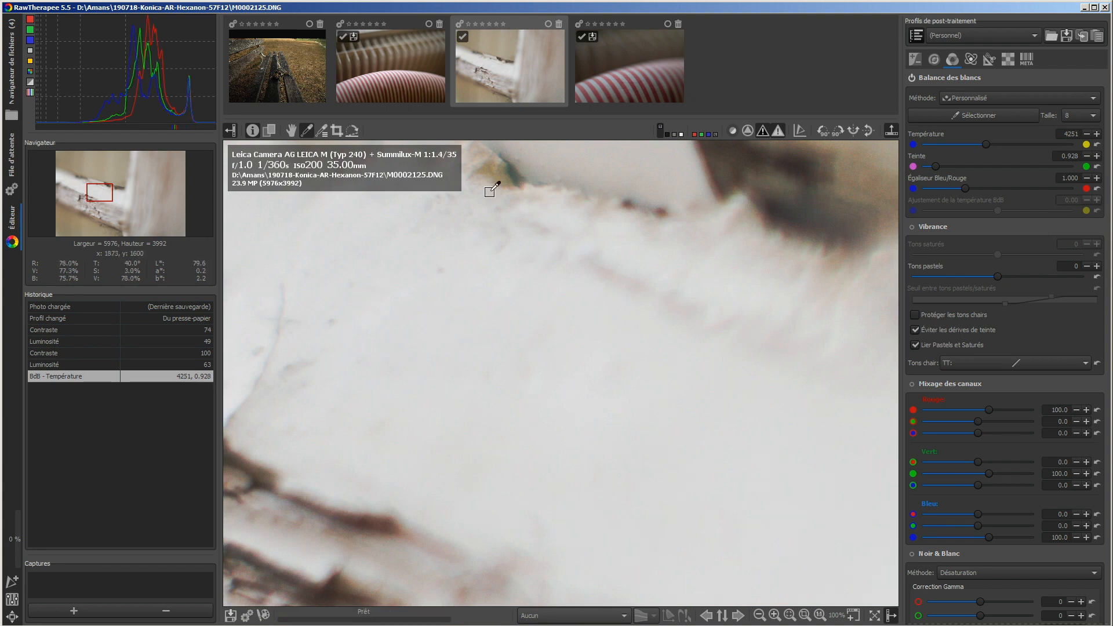
{"action": "left_click", "coordinate": [290, 130]}
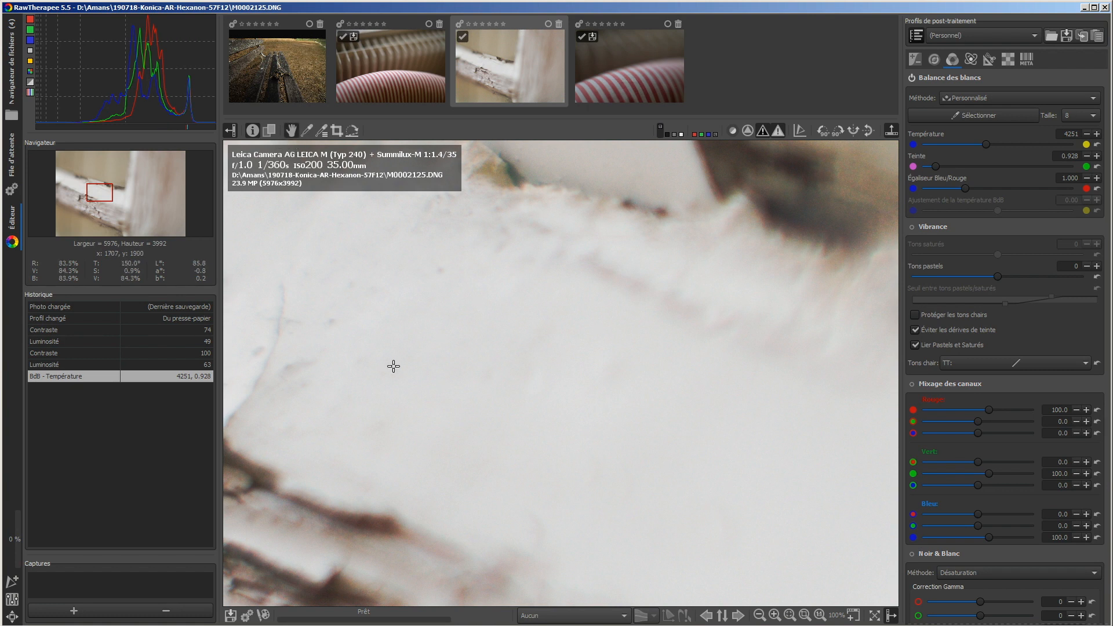
{"action": "scroll", "coordinate": [393, 366], "scroll_direction": "down", "scroll_amount": 2}
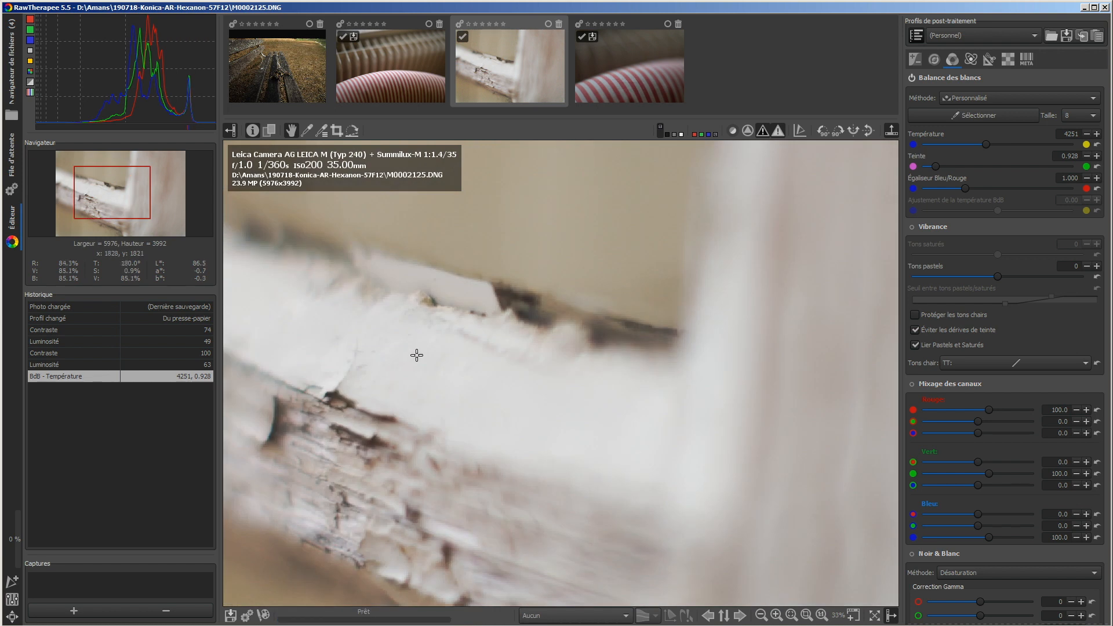
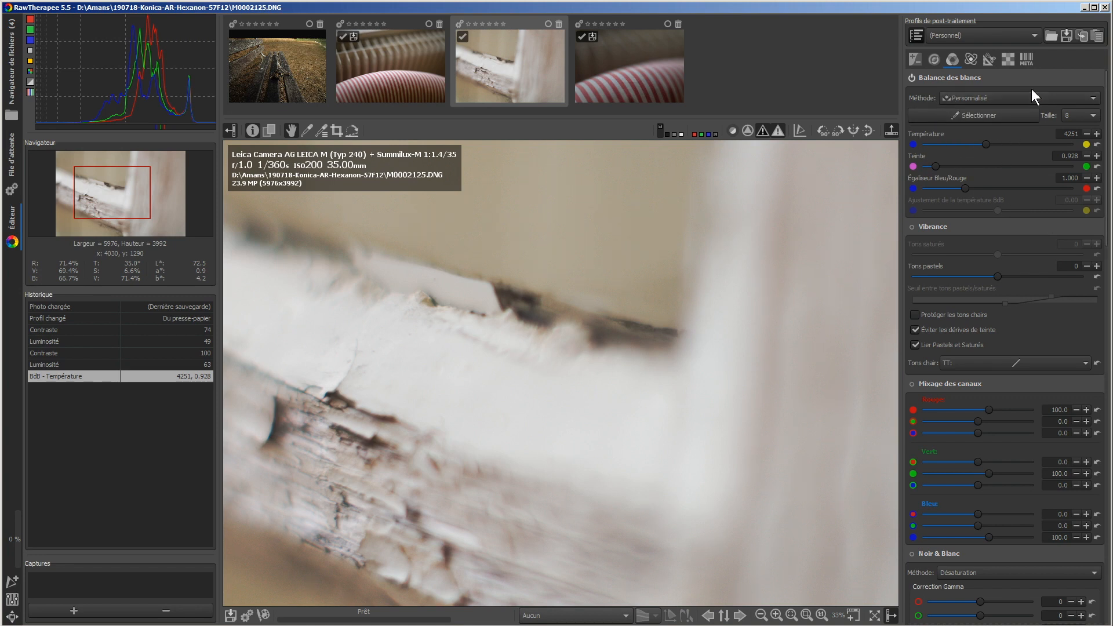
Examine the list of available white balance methods
{"action": "left_click", "coordinate": [1092, 98]}
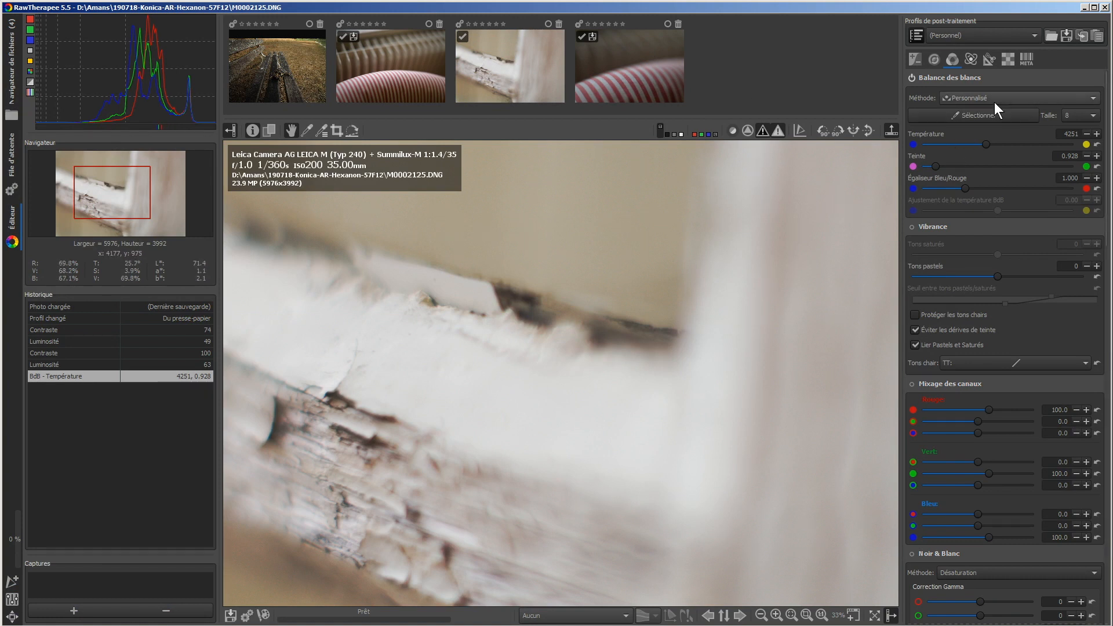
{"action": "left_click", "coordinate": [1094, 100]}
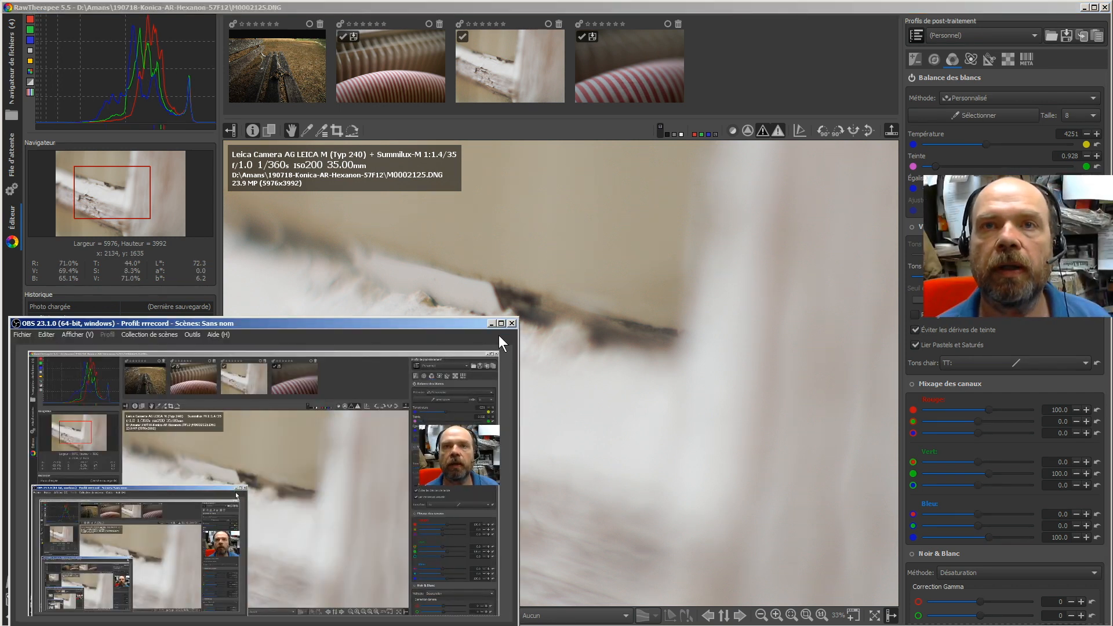
{"action": "left_click", "coordinate": [718, 82]}
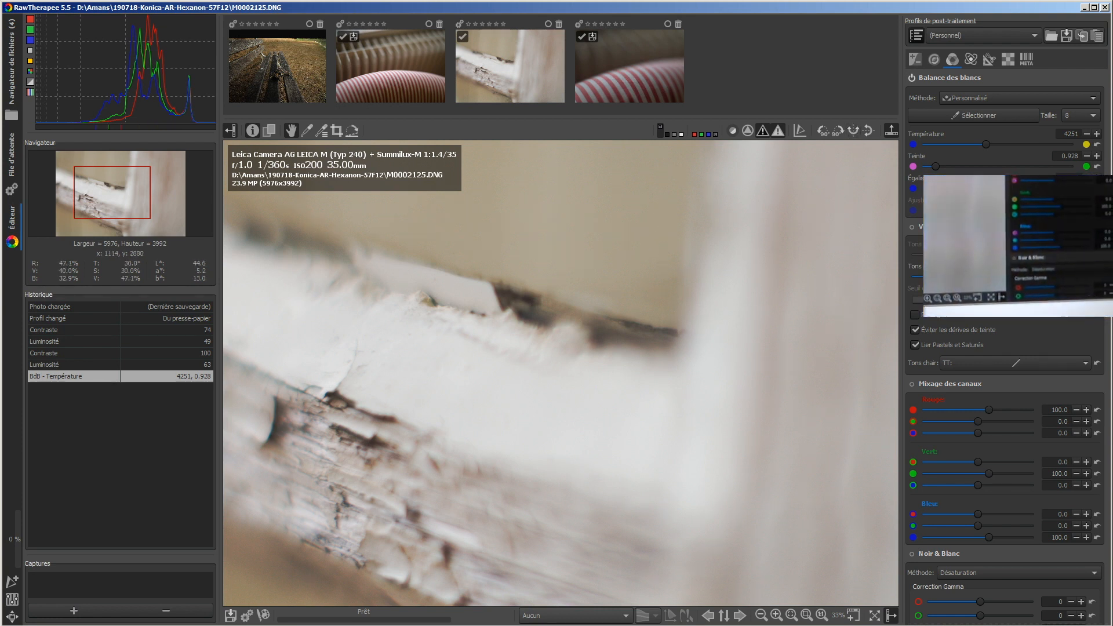
{"action": "key", "text": "alt+Tab"}
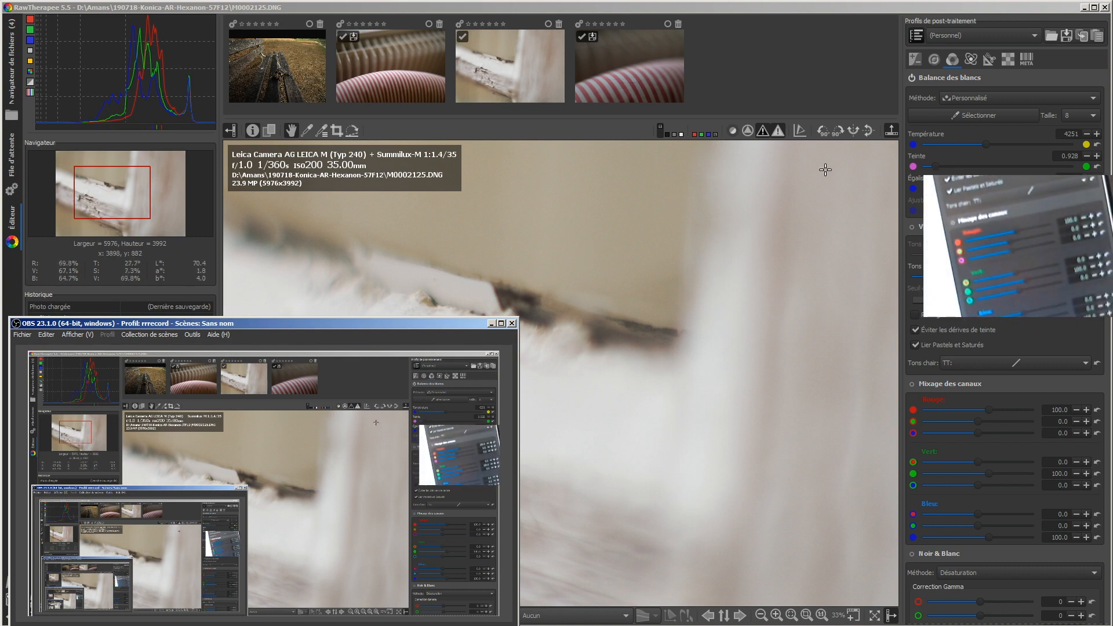
{"action": "left_click", "coordinate": [1093, 98]}
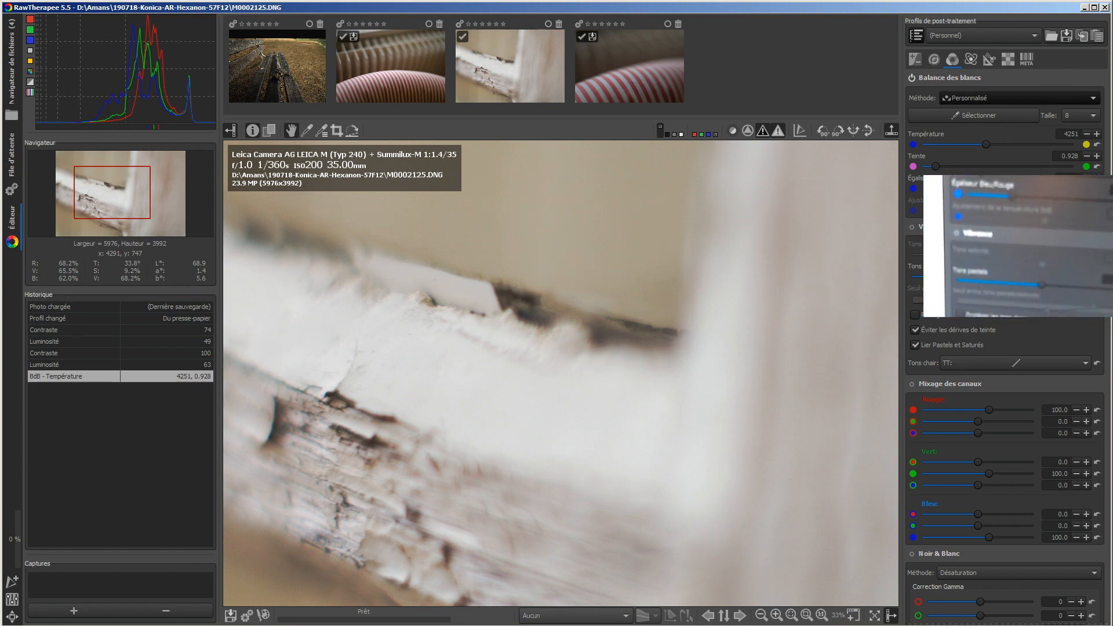
{"action": "key", "text": "alt+Tab"}
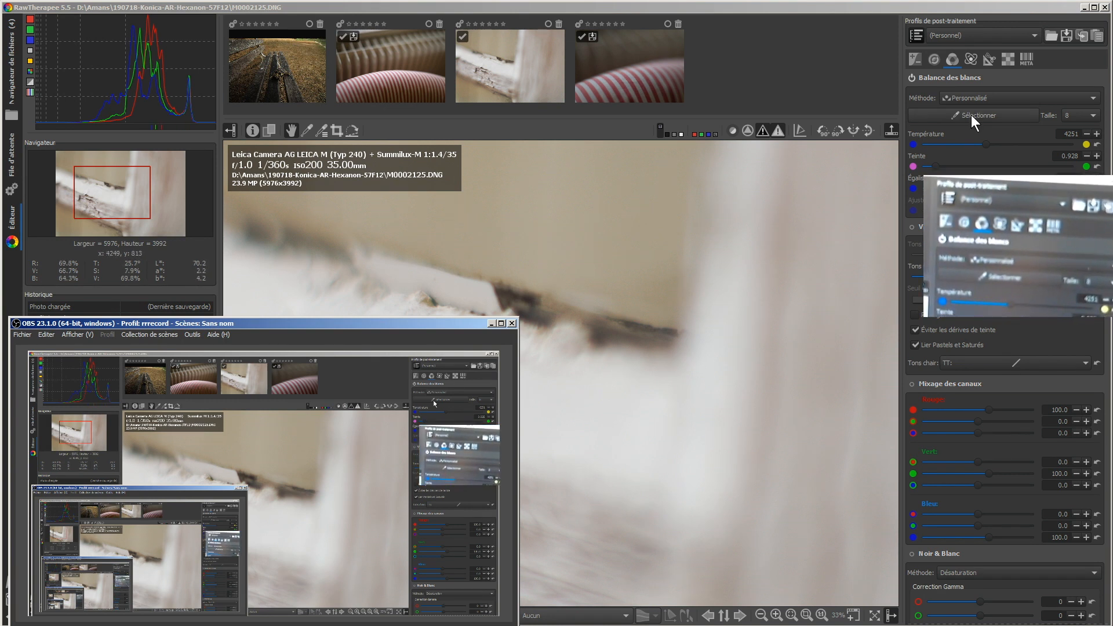
Try the F4 - Blanc chaud white balance method on the photo
{"action": "left_click", "coordinate": [1092, 97]}
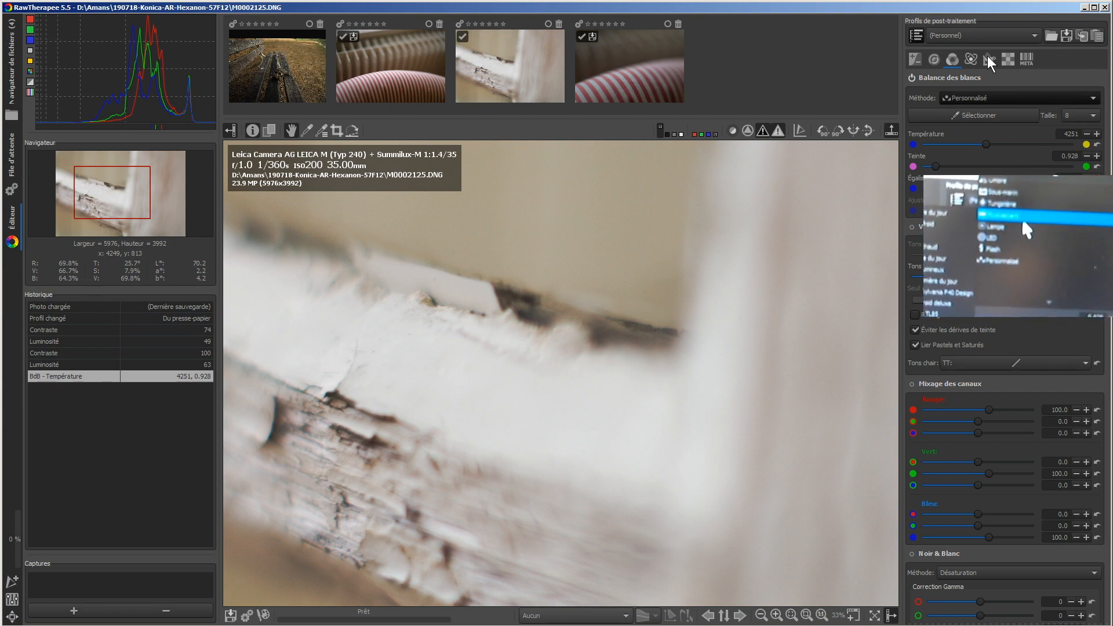
{"action": "left_click", "coordinate": [905, 88]}
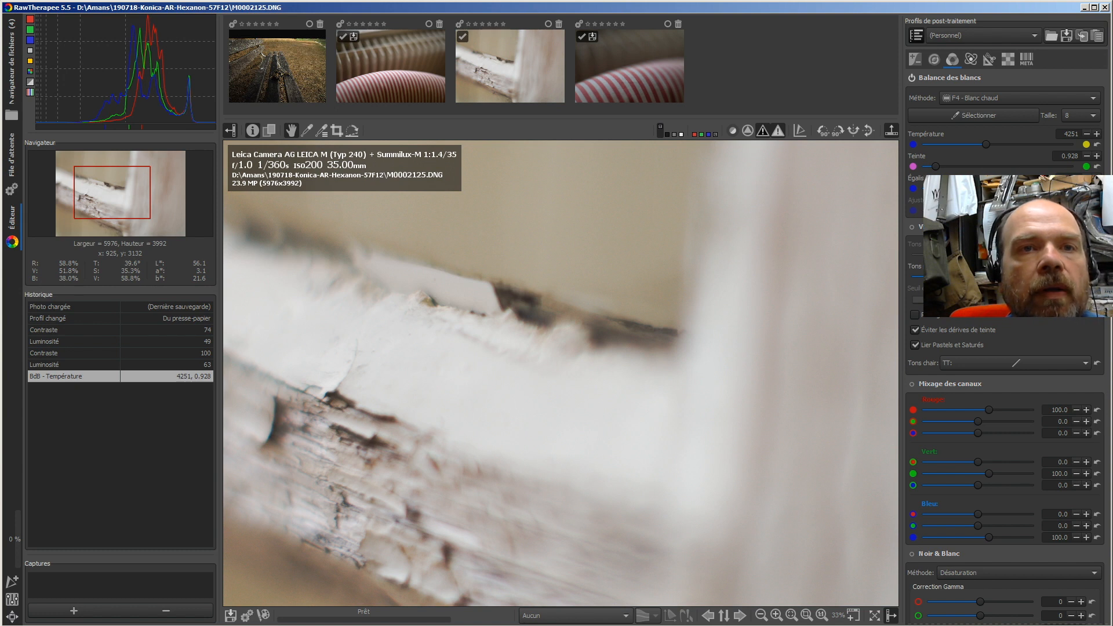
{"action": "key", "text": "alt+Tab"}
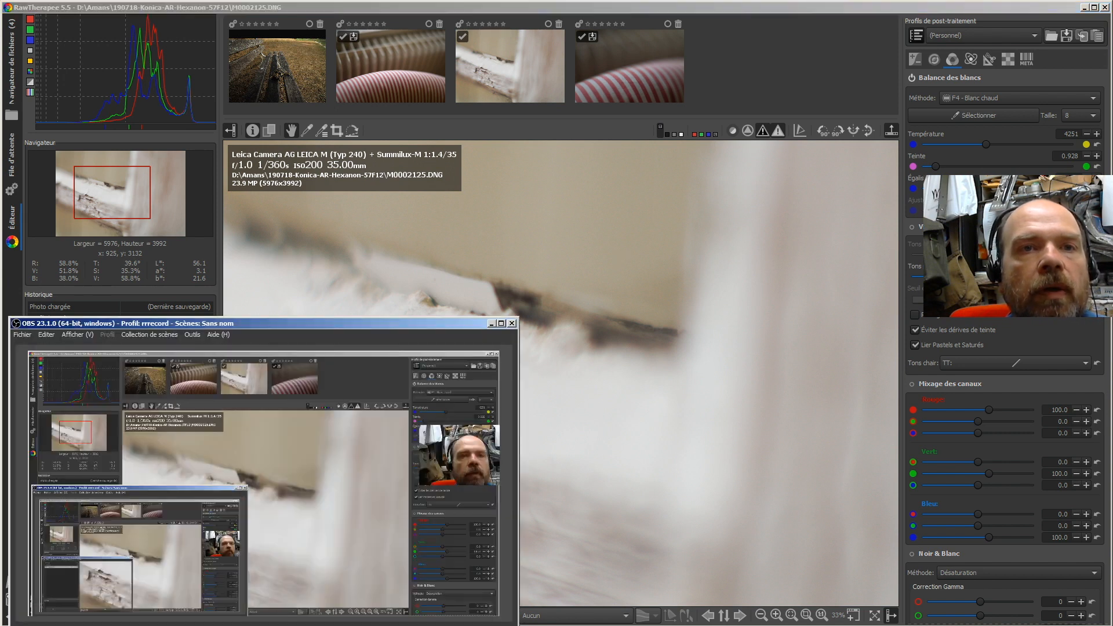
{"action": "left_click", "coordinate": [614, 539]}
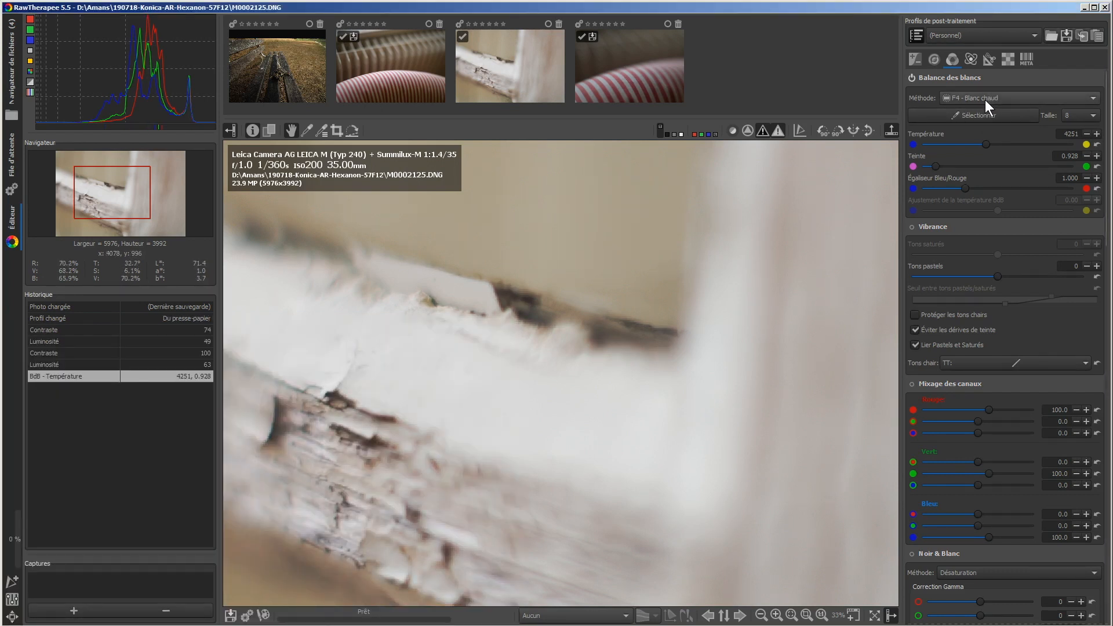
Apply the copied processing profile to the painted wood photo and set its exposure compensation to 1.22
{"action": "left_click", "coordinate": [1098, 38]}
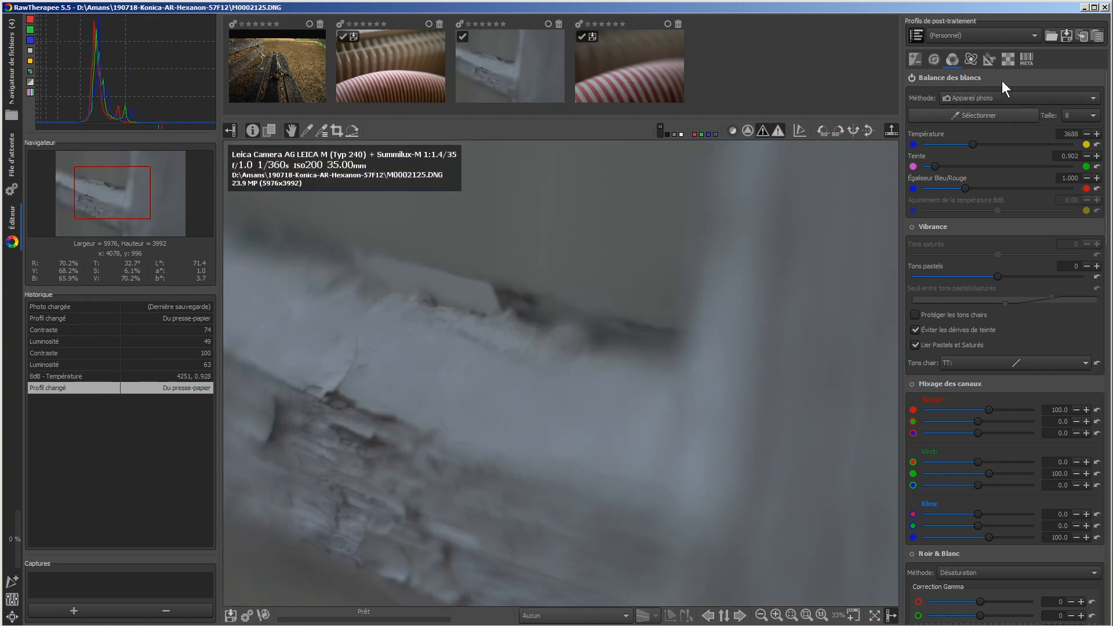
{"action": "left_click", "coordinate": [916, 59]}
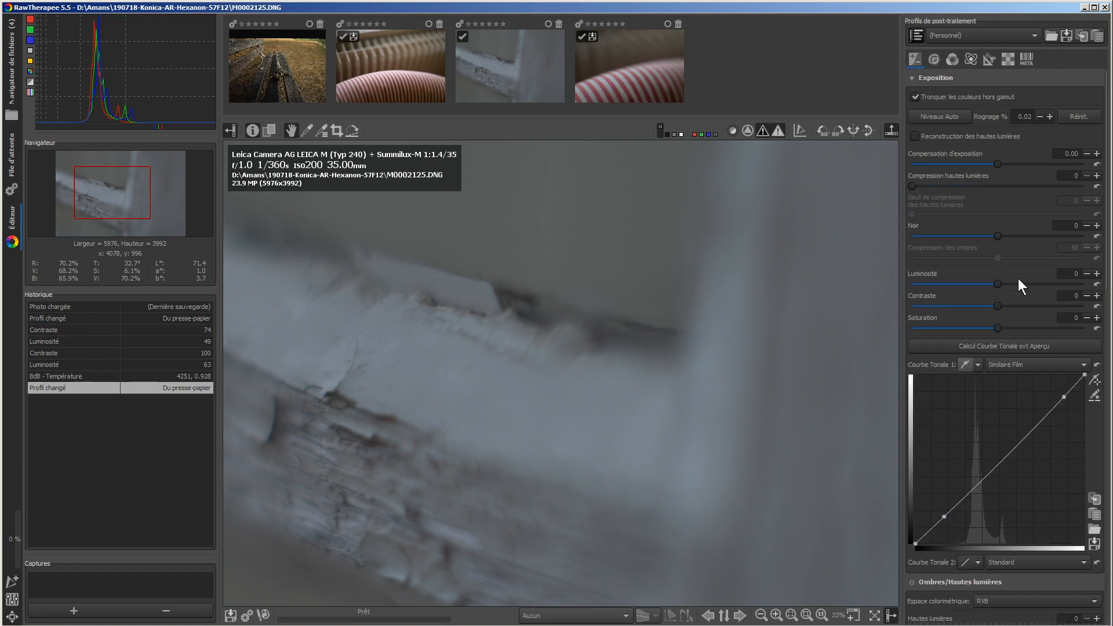
{"action": "mouse_move", "coordinate": [1000, 162]}
{"action": "left_mouse_down"}
{"action": "mouse_move", "coordinate": [1042, 164]}
{"action": "mouse_move", "coordinate": [1022, 165]}
{"action": "left_mouse_up"}
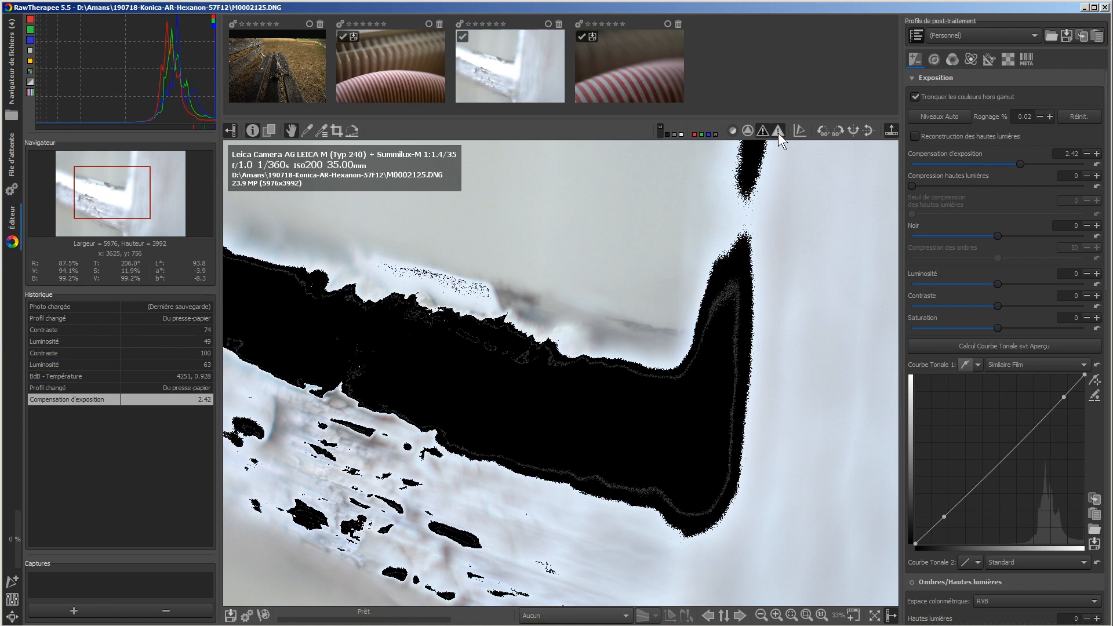
{"action": "left_click", "coordinate": [1085, 153]}
{"action": "left_click", "coordinate": [1085, 154]}
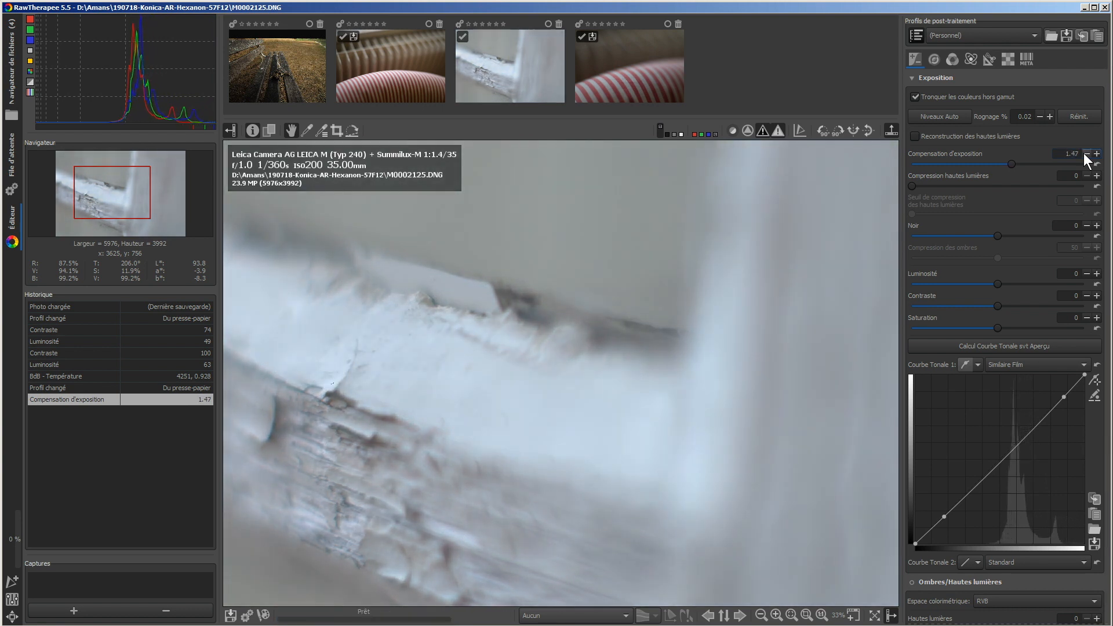
{"action": "left_click", "coordinate": [1085, 153]}
{"action": "left_click", "coordinate": [1085, 153]}
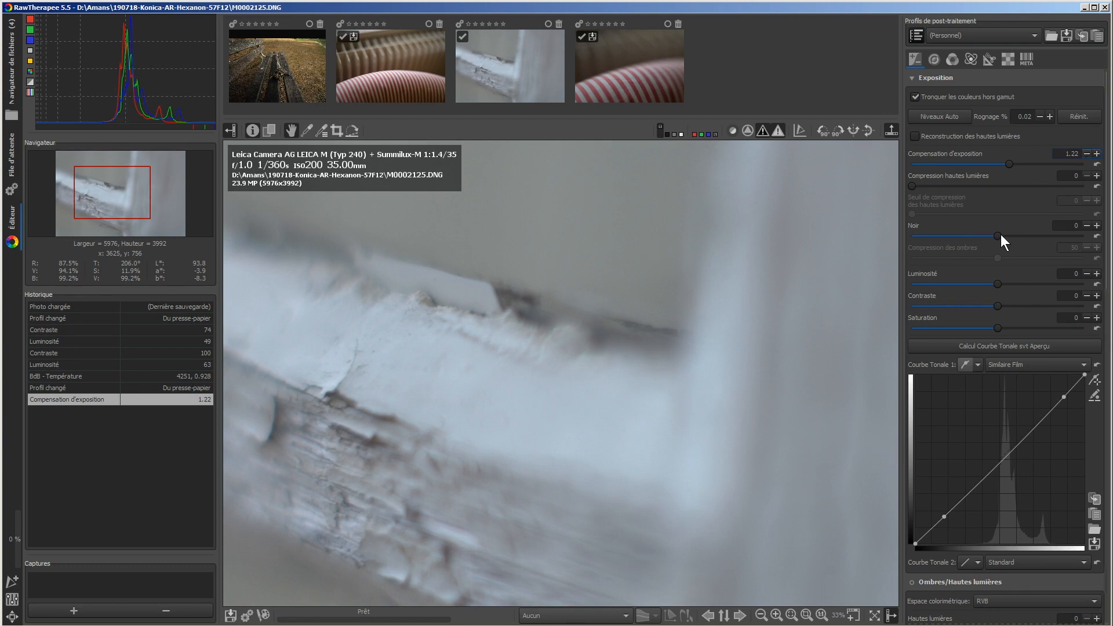
Raise the photo's black level to 8521 and its exposure compensation to 1.52
{"action": "left_click_drag", "start_coordinate": [996, 237], "coordinate": [1041, 237]}
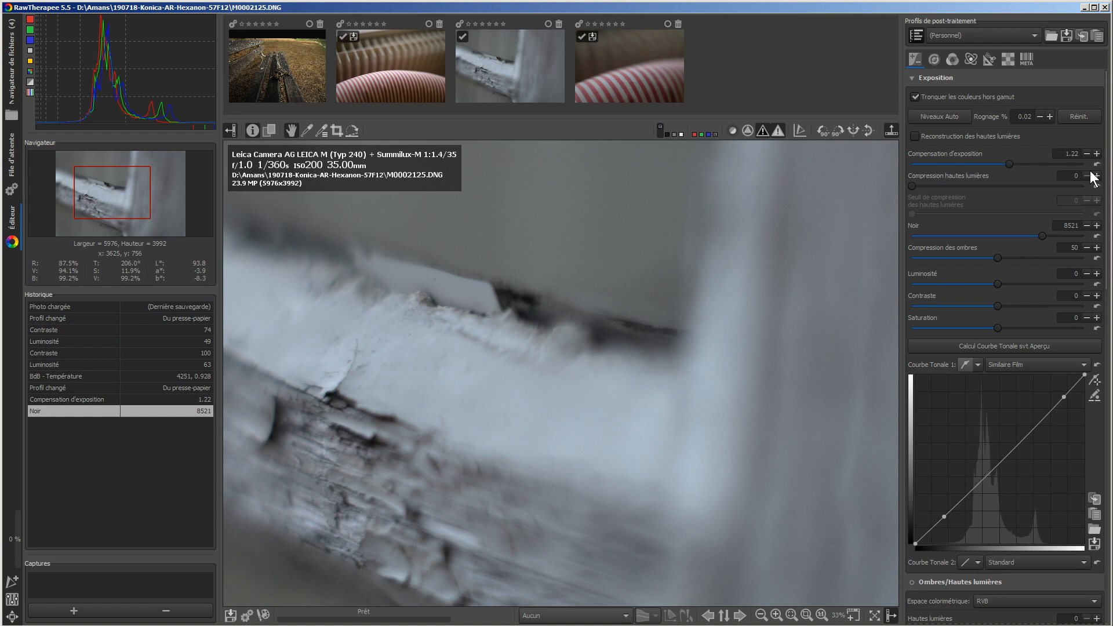
{"action": "left_click", "coordinate": [1096, 154]}
{"action": "left_click", "coordinate": [1096, 154]}
{"action": "left_click", "coordinate": [1096, 153]}
{"action": "left_click", "coordinate": [1096, 154]}
{"action": "left_click", "coordinate": [1096, 154]}
{"action": "left_click", "coordinate": [1096, 153]}
{"action": "left_click", "coordinate": [1096, 153]}
{"action": "left_click", "coordinate": [1096, 154]}
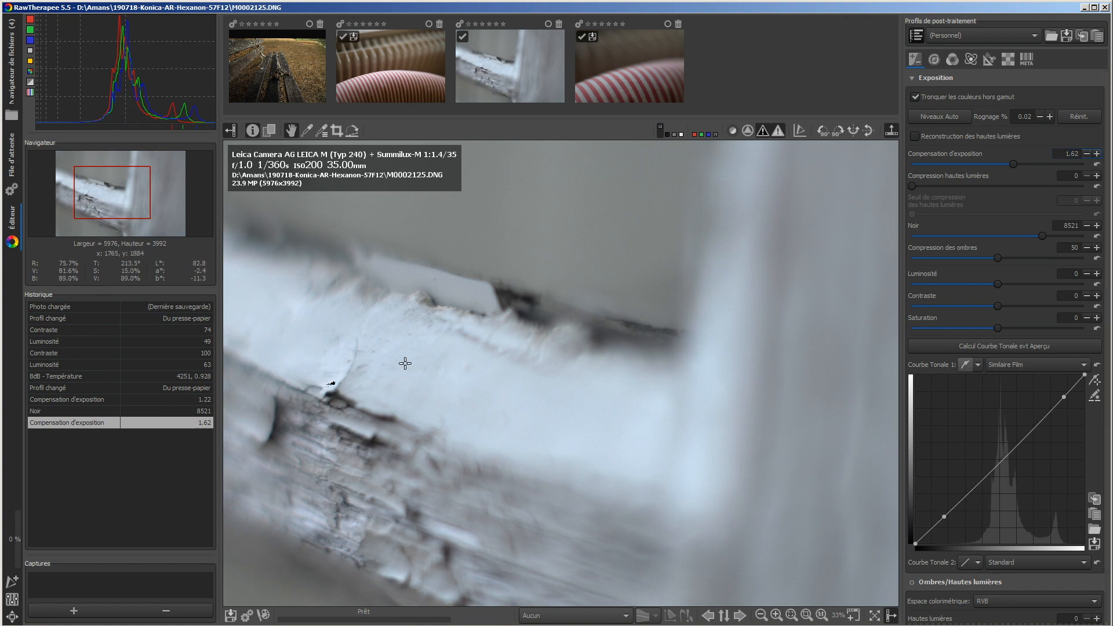
{"action": "left_click", "coordinate": [1087, 155]}
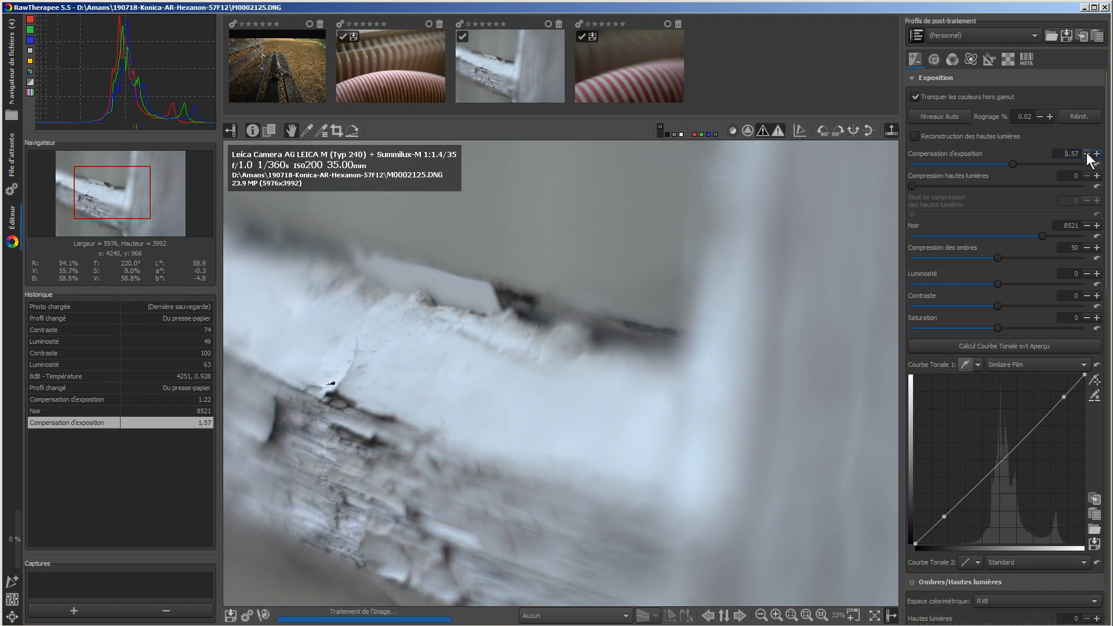
{"action": "left_click", "coordinate": [1087, 155]}
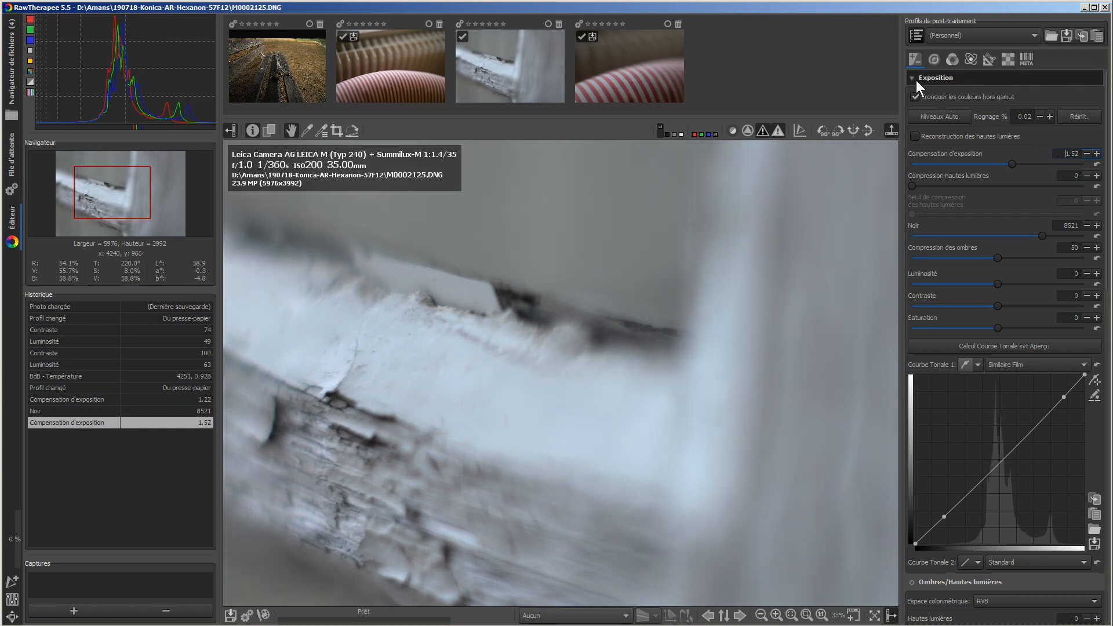
Try a white balance temperature of 4725 on the whole photo and set it to 4120
{"action": "left_click", "coordinate": [954, 60]}
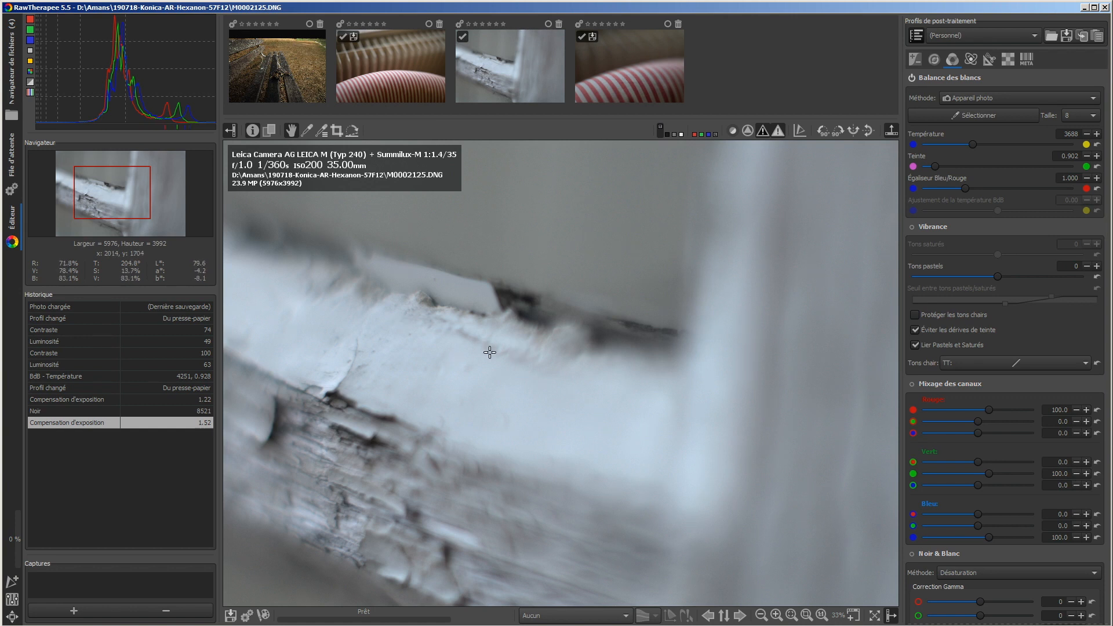
{"action": "left_click", "coordinate": [792, 616]}
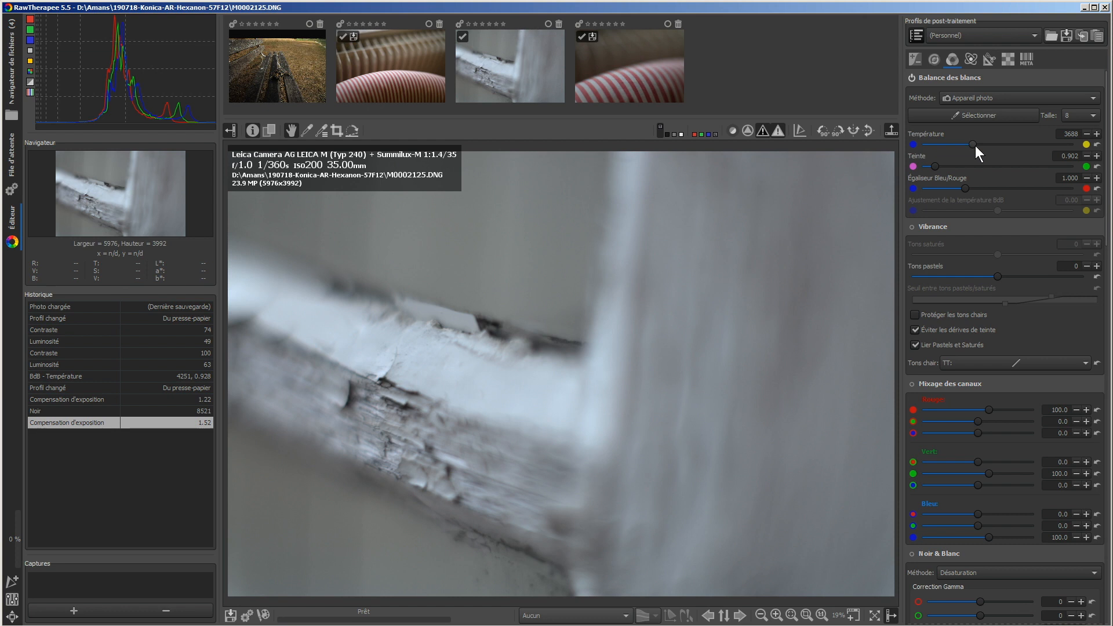
{"action": "left_click_drag", "start_coordinate": [970, 144], "coordinate": [987, 148]}
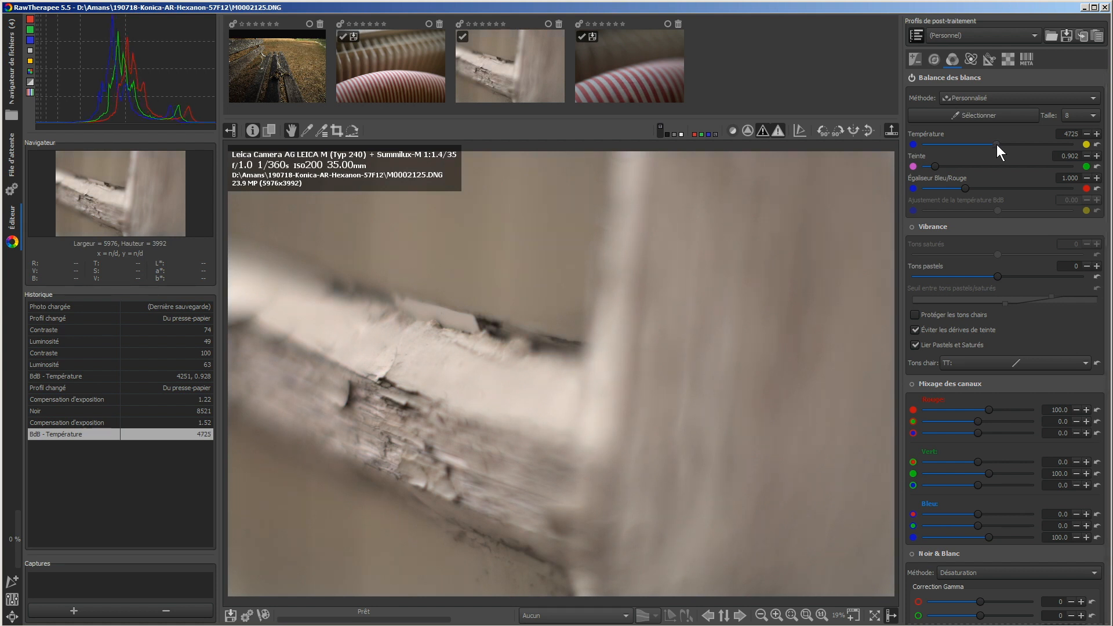
{"action": "left_click_drag", "start_coordinate": [997, 144], "coordinate": [982, 144]}
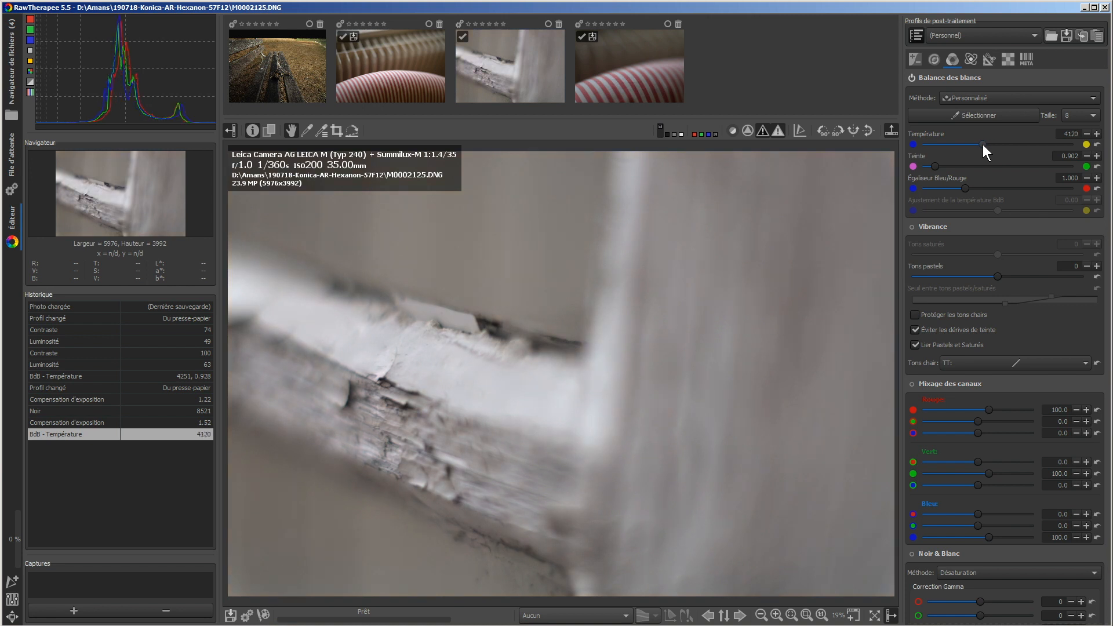
Try white balance tints of 0.678 and 0.691, and set the tint to 0.910
{"action": "mouse_move", "coordinate": [941, 166]}
{"action": "left_mouse_down"}
{"action": "mouse_move", "coordinate": [972, 165]}
{"action": "mouse_move", "coordinate": [933, 166]}
{"action": "left_mouse_up"}
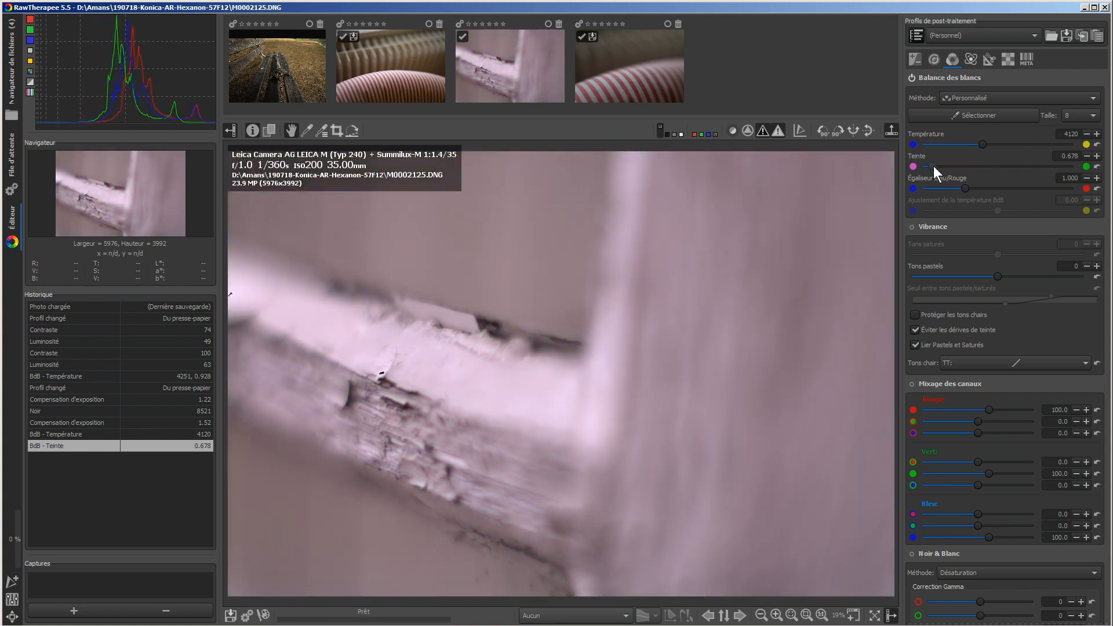
{"action": "left_click", "coordinate": [1096, 155]}
{"action": "left_click", "coordinate": [1096, 156]}
{"action": "left_click", "coordinate": [1096, 156]}
{"action": "left_click", "coordinate": [1096, 156]}
{"action": "left_click", "coordinate": [1096, 156]}
{"action": "left_click", "coordinate": [1096, 156]}
{"action": "left_click", "coordinate": [1096, 156]}
{"action": "left_click", "coordinate": [1096, 156]}
{"action": "left_click", "coordinate": [1096, 155]}
{"action": "left_click", "coordinate": [1096, 156]}
{"action": "left_click", "coordinate": [1096, 156]}
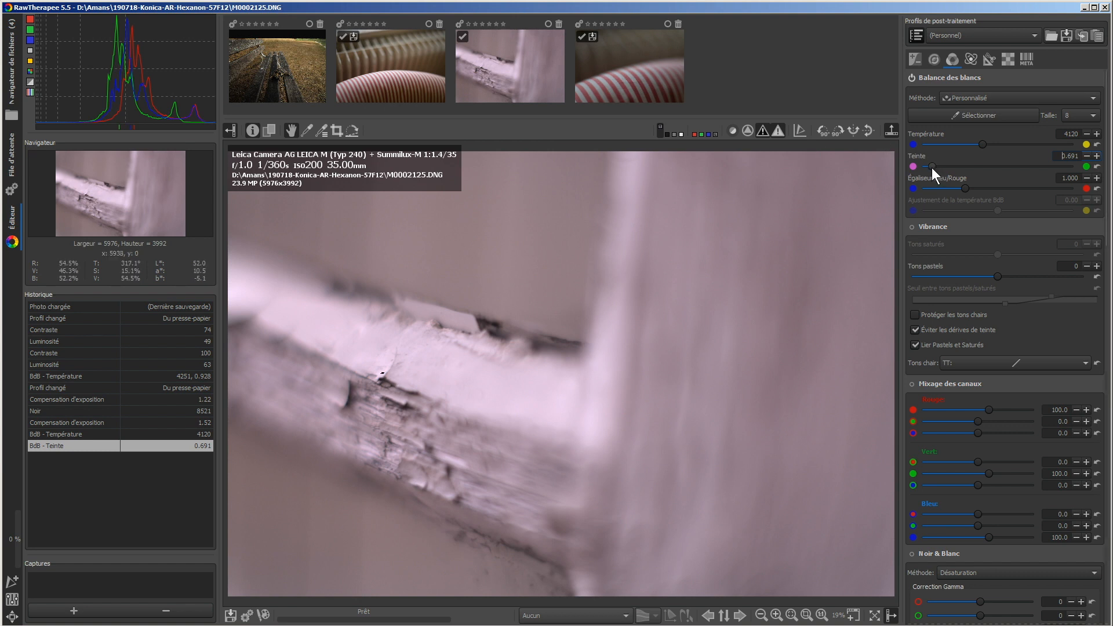
{"action": "left_click_drag", "start_coordinate": [931, 167], "coordinate": [935, 167]}
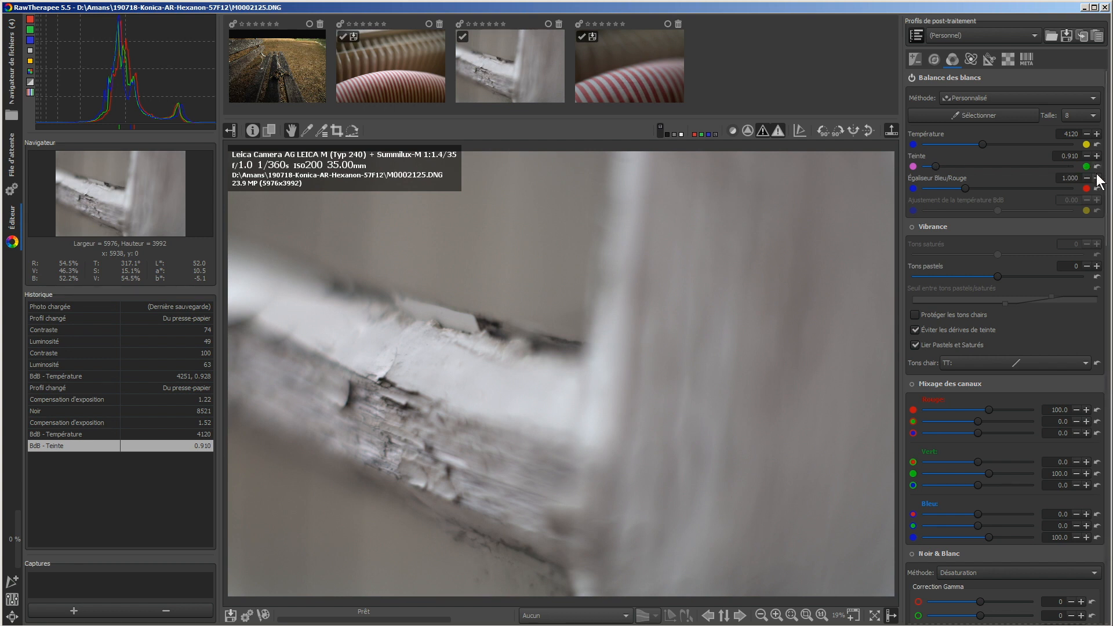
Fine-tune the white balance temperature to 4210, testing 4145 and 4105 against a close-up of the white painted wood
{"action": "left_click", "coordinate": [1096, 134]}
{"action": "left_click", "coordinate": [1096, 134]}
{"action": "left_click", "coordinate": [1096, 134]}
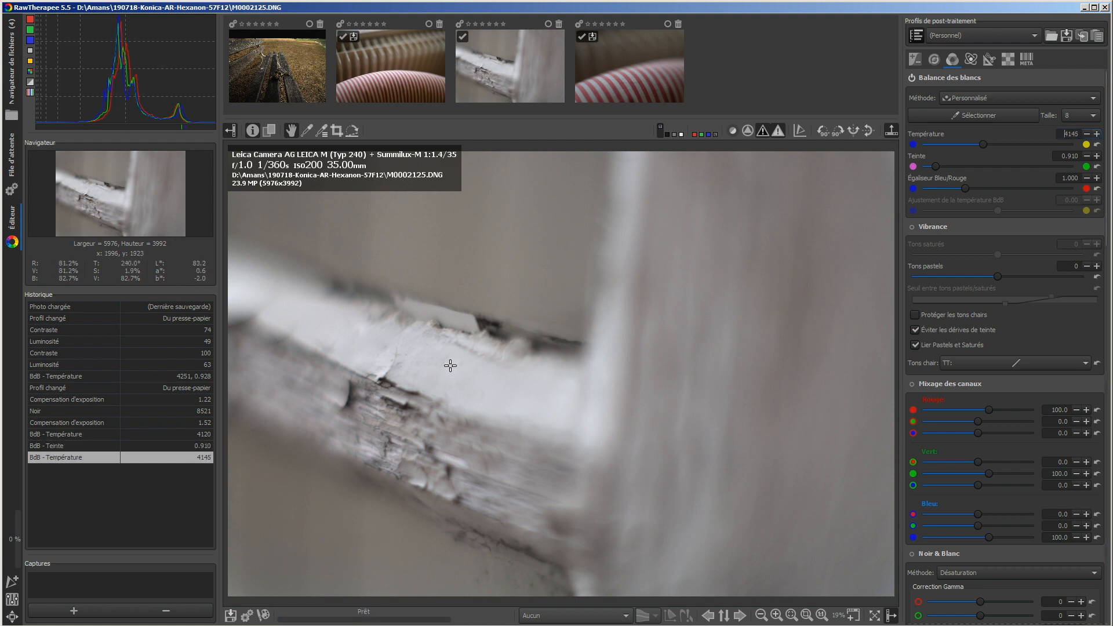
{"action": "scroll", "coordinate": [450, 366], "scroll_direction": "up", "scroll_amount": 1}
{"action": "scroll", "coordinate": [450, 366], "scroll_direction": "up", "scroll_amount": 3}
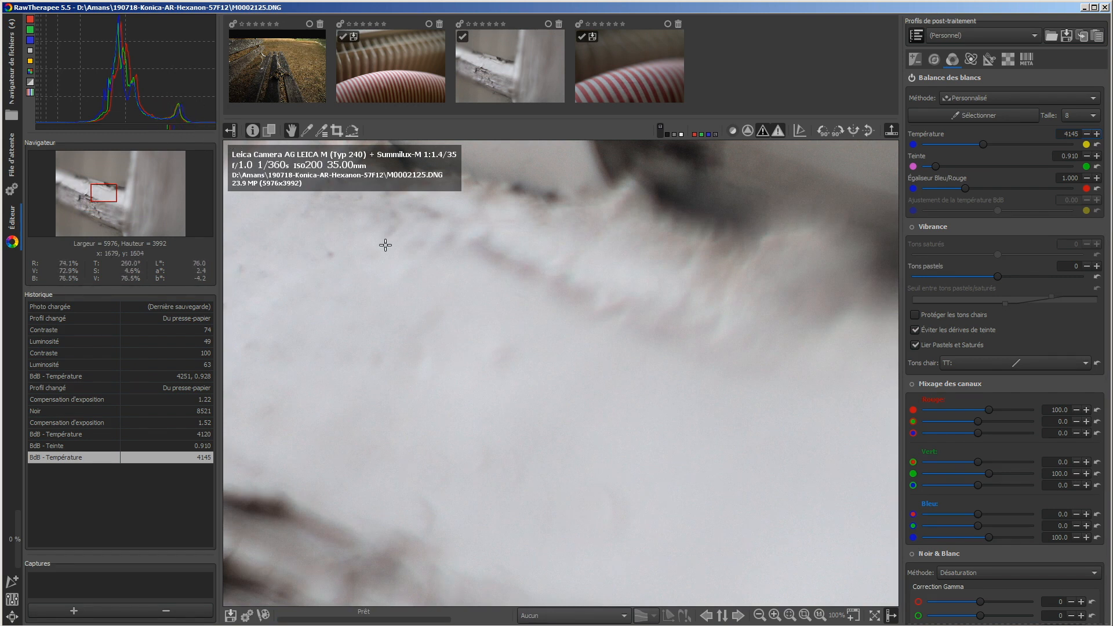
{"action": "scroll", "coordinate": [530, 351], "scroll_direction": "down", "scroll_amount": 1}
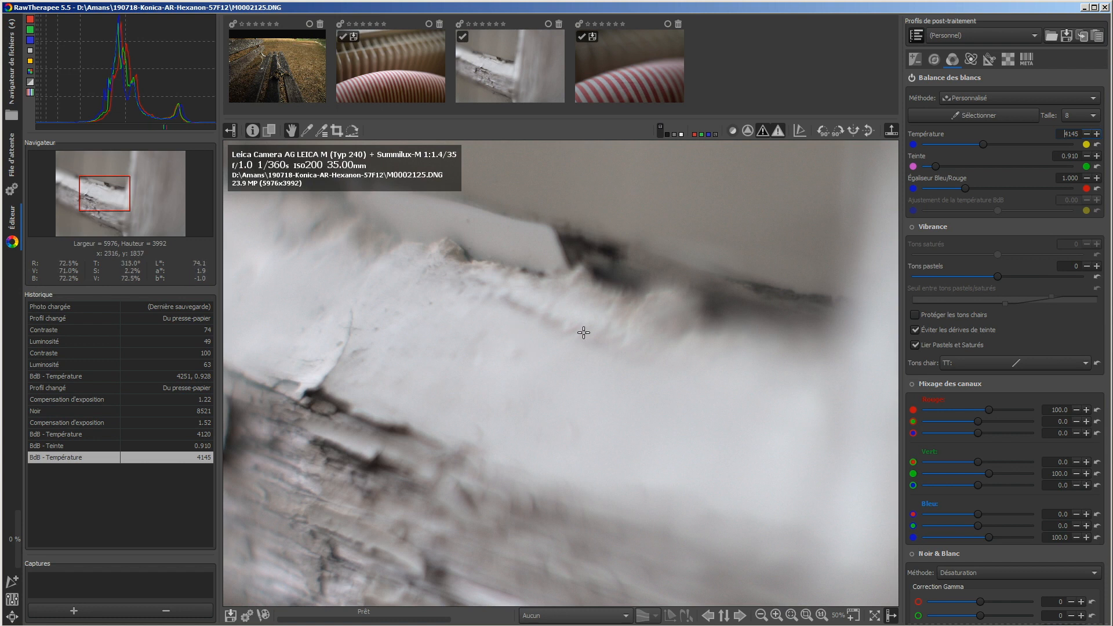
{"action": "left_click", "coordinate": [1086, 134]}
{"action": "left_click", "coordinate": [1085, 134]}
{"action": "left_click", "coordinate": [1086, 134]}
{"action": "left_click", "coordinate": [1086, 135]}
{"action": "left_click", "coordinate": [1086, 134]}
{"action": "left_click", "coordinate": [1096, 135]}
{"action": "left_click", "coordinate": [1096, 134]}
{"action": "left_click", "coordinate": [1096, 135]}
{"action": "left_click", "coordinate": [1096, 134]}
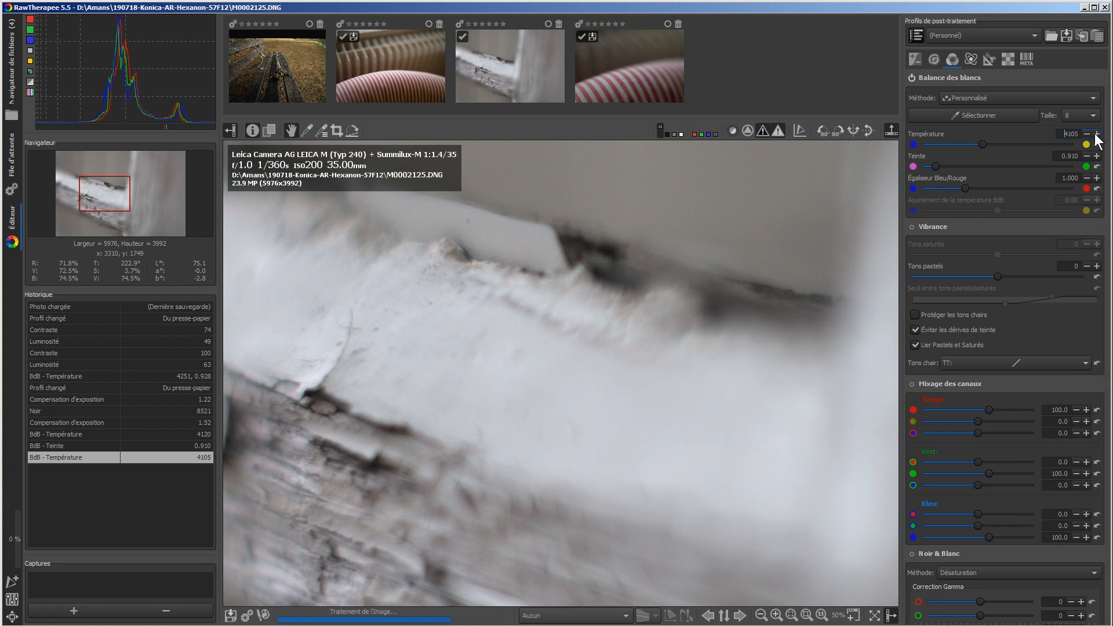
{"action": "left_click", "coordinate": [1096, 134]}
{"action": "left_click", "coordinate": [1096, 134]}
{"action": "left_click", "coordinate": [1096, 134]}
{"action": "left_click", "coordinate": [1096, 134]}
{"action": "left_click", "coordinate": [1096, 135]}
{"action": "left_click", "coordinate": [1096, 134]}
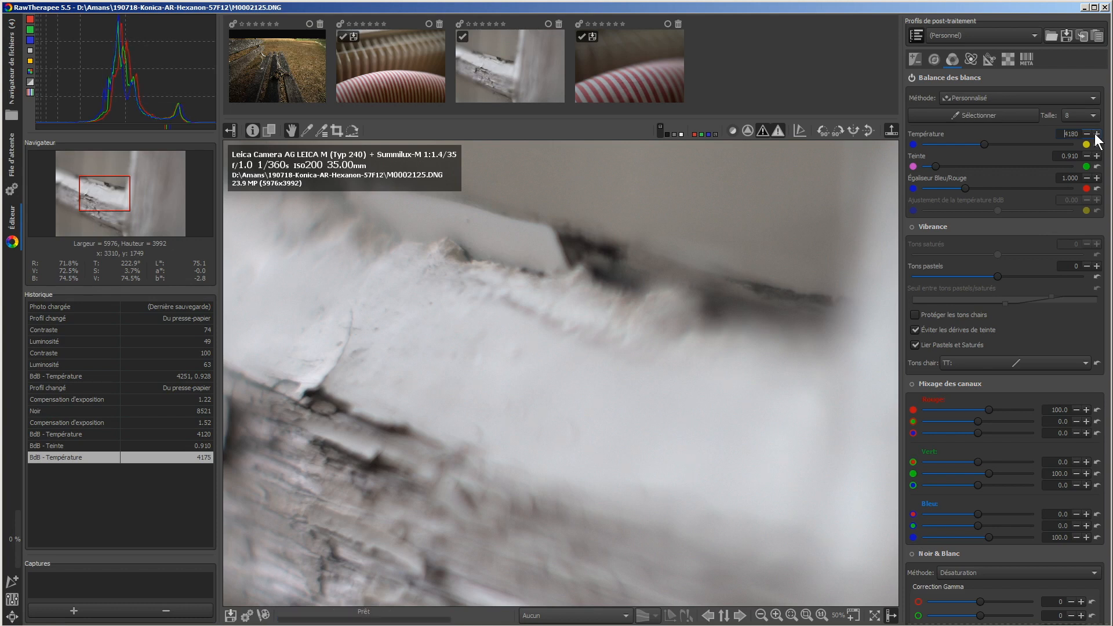
{"action": "left_click", "coordinate": [1096, 135]}
{"action": "left_click", "coordinate": [1096, 135]}
{"action": "left_click", "coordinate": [1096, 135]}
{"action": "left_click", "coordinate": [1096, 135]}
{"action": "left_click", "coordinate": [1096, 134]}
Fine-tune the white balance tint to 0.911, testing values down to 0.890
{"action": "left_click", "coordinate": [1087, 156]}
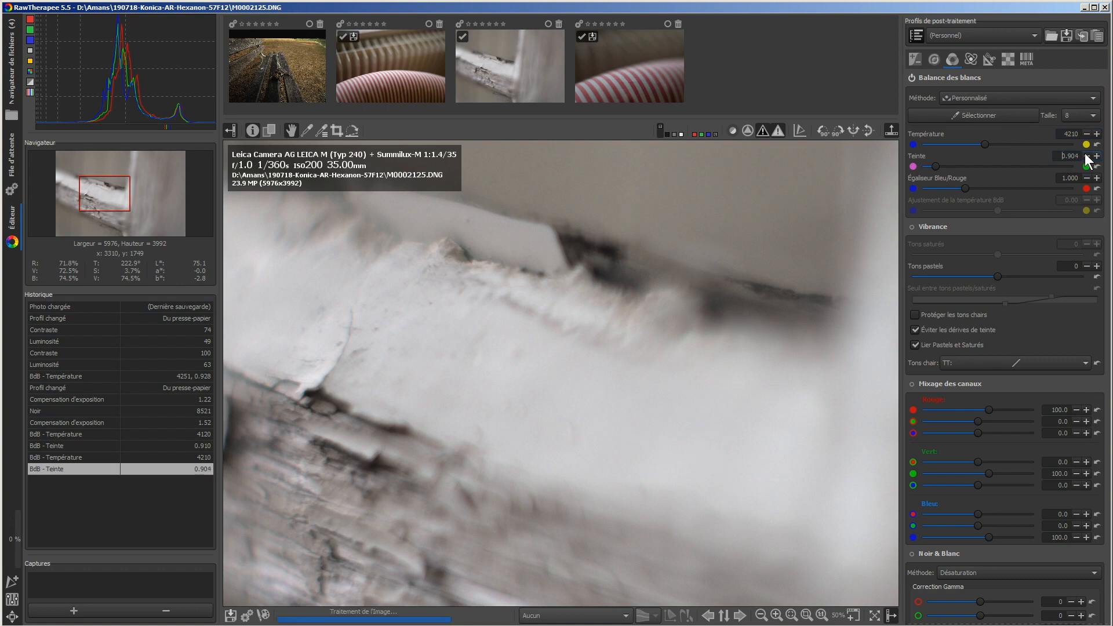
{"action": "left_click", "coordinate": [1086, 156]}
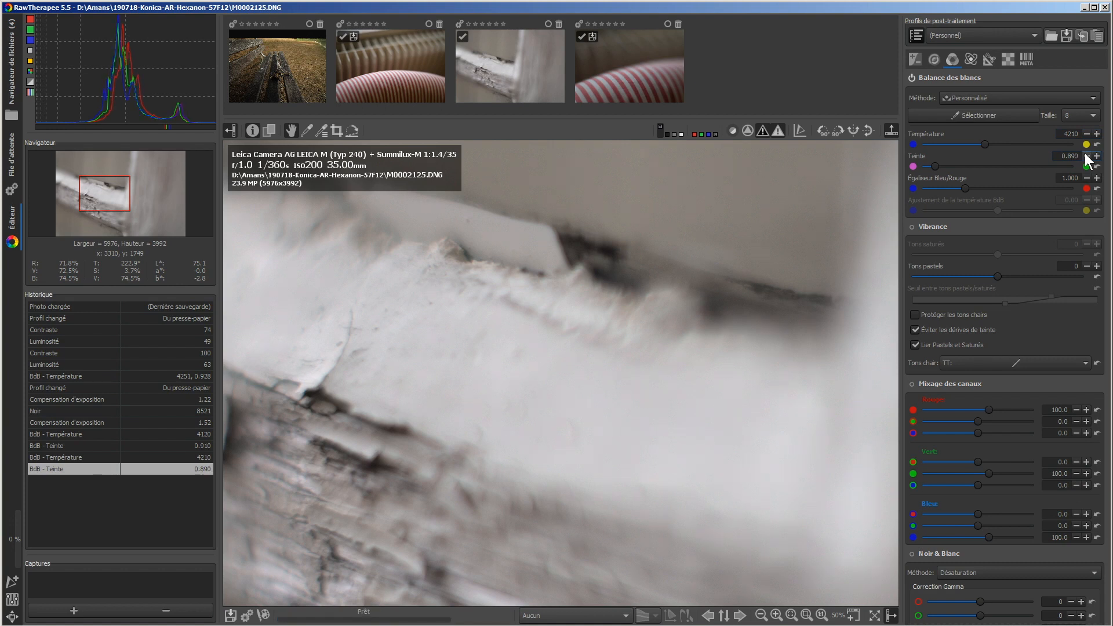
{"action": "left_click", "coordinate": [1097, 155]}
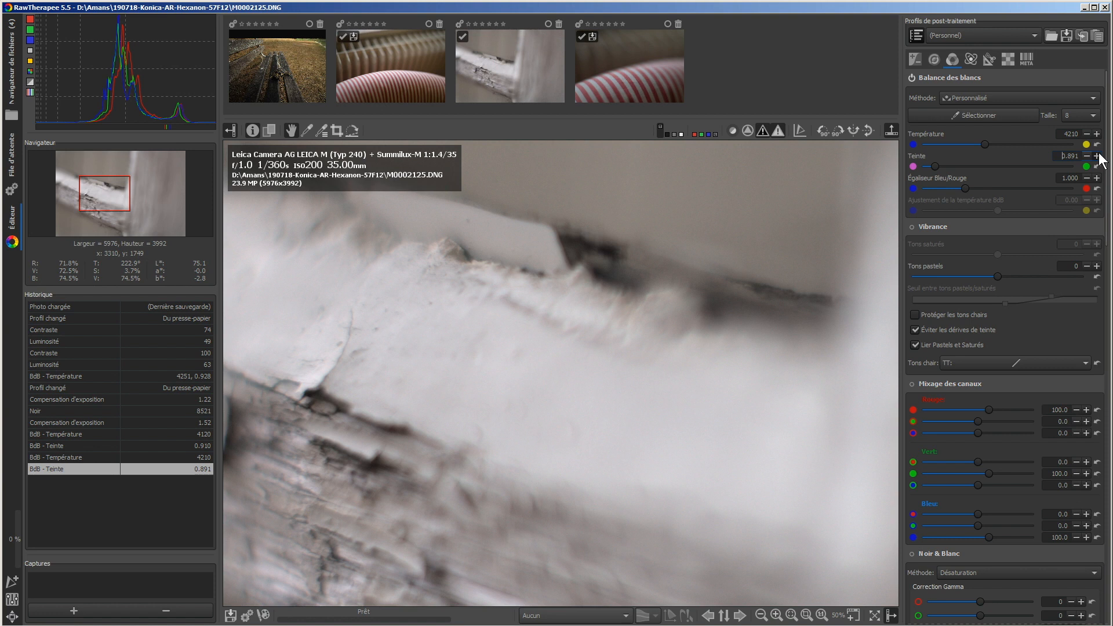
{"action": "left_click", "coordinate": [1097, 156]}
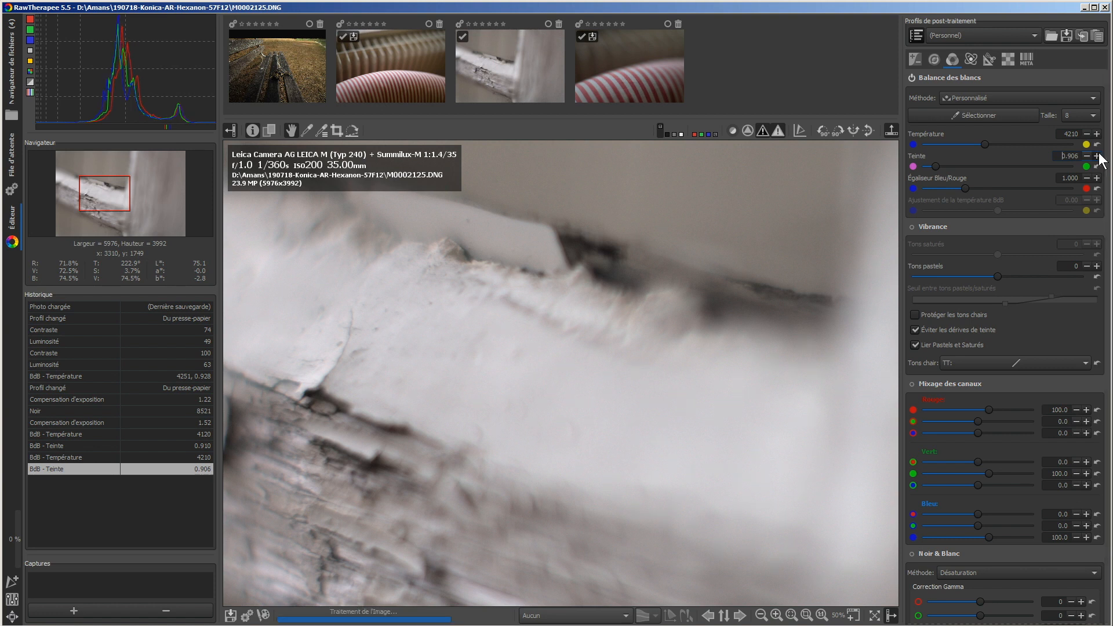
{"action": "left_click", "coordinate": [1096, 156]}
{"action": "left_click", "coordinate": [1097, 155]}
{"action": "left_click", "coordinate": [1097, 155]}
{"action": "left_click", "coordinate": [1097, 155]}
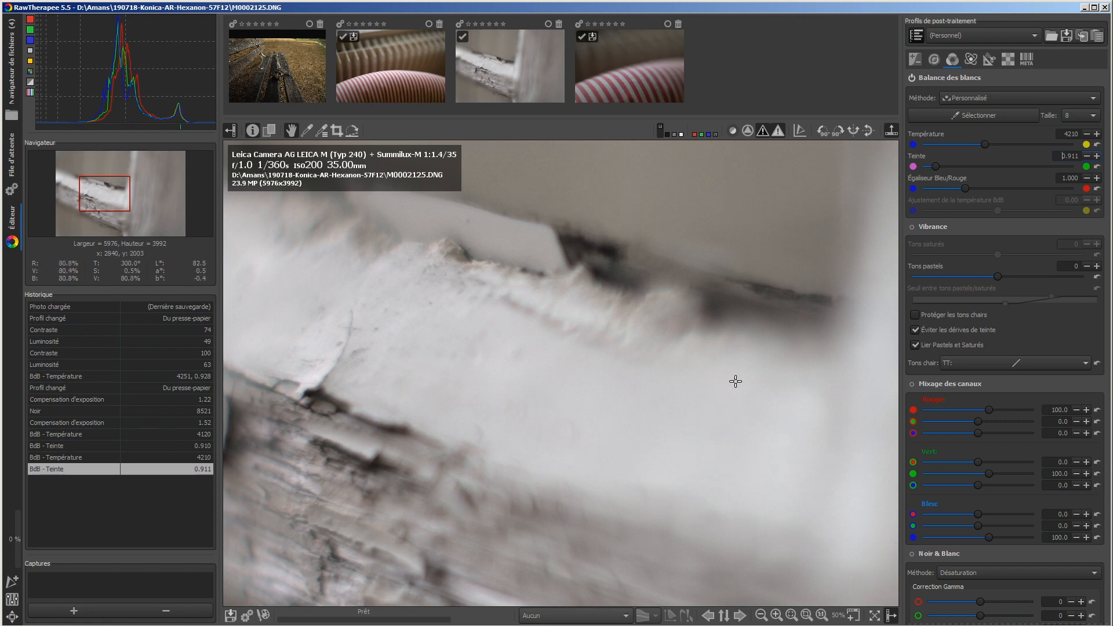
Compare the full painted wood photo with the striped fabric photo M0002126.DNG
{"action": "left_click", "coordinate": [791, 616]}
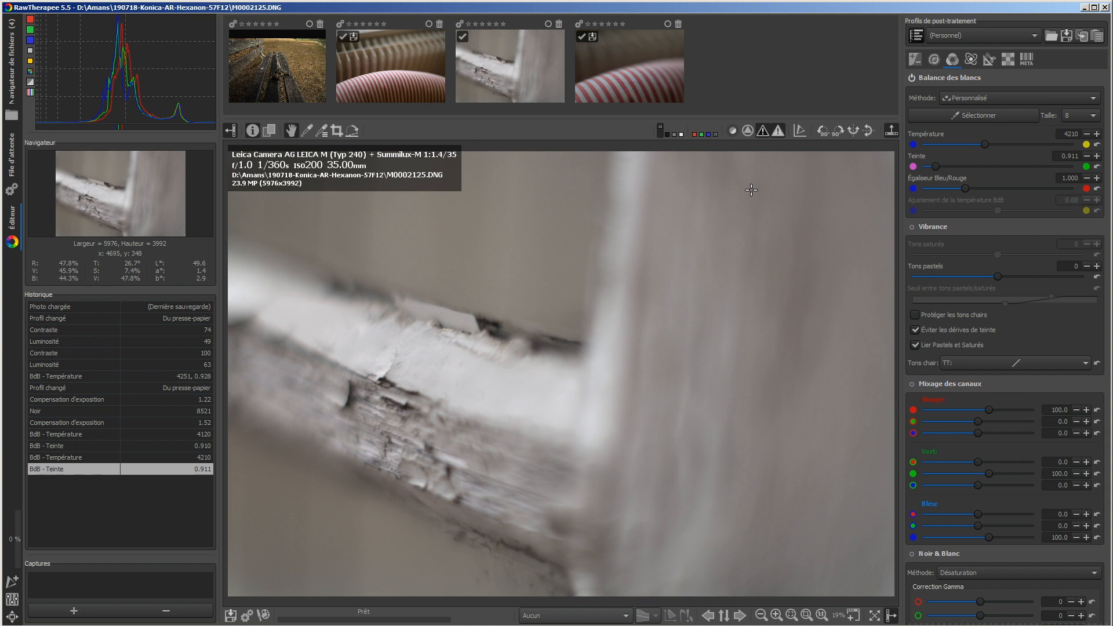
{"action": "left_click", "coordinate": [611, 81]}
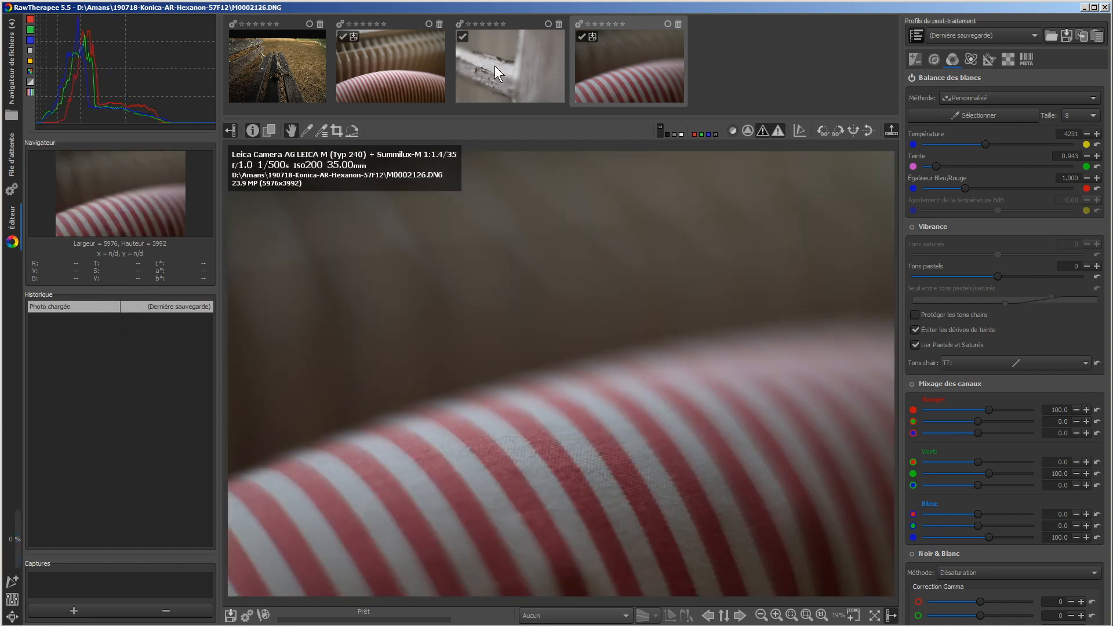
{"action": "left_click", "coordinate": [492, 62]}
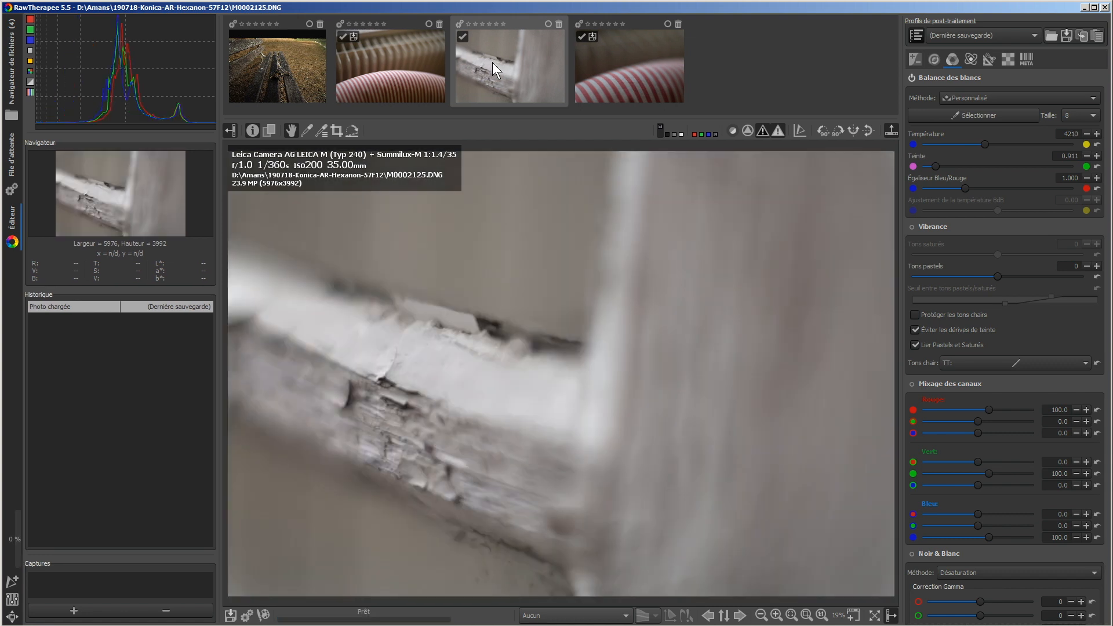
Set the painted wood photo's exposure saturation to 4 and add the photo to the processing queue
{"action": "left_click", "coordinate": [918, 61]}
{"action": "left_click", "coordinate": [1096, 318]}
{"action": "left_click", "coordinate": [1095, 318]}
{"action": "left_click", "coordinate": [1095, 319]}
{"action": "left_click", "coordinate": [1095, 318]}
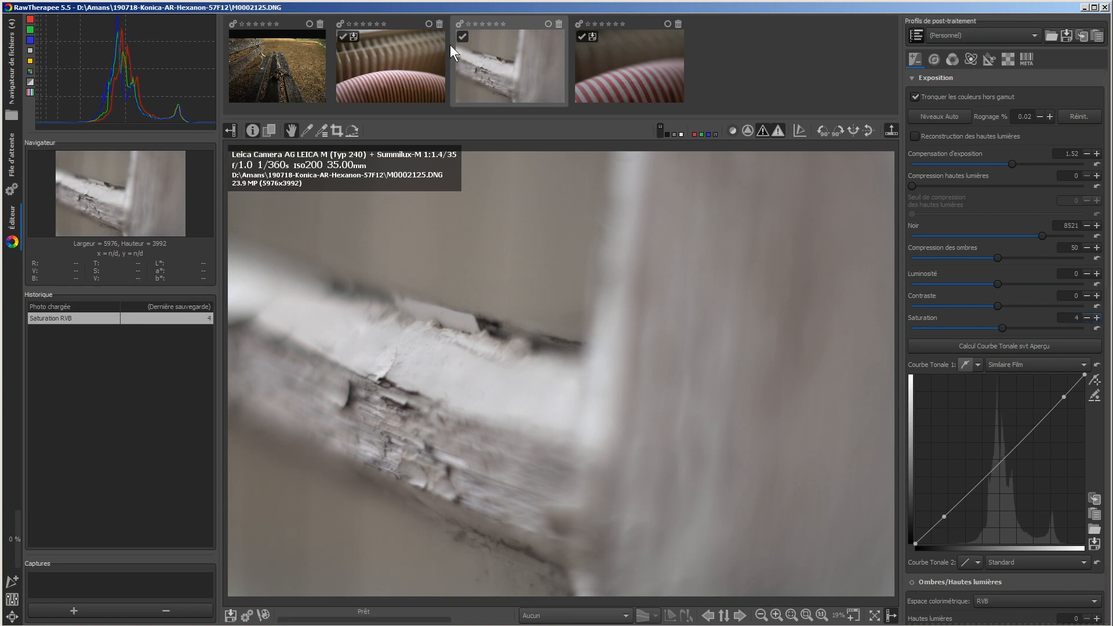
{"action": "key", "text": "ctrl+b"}
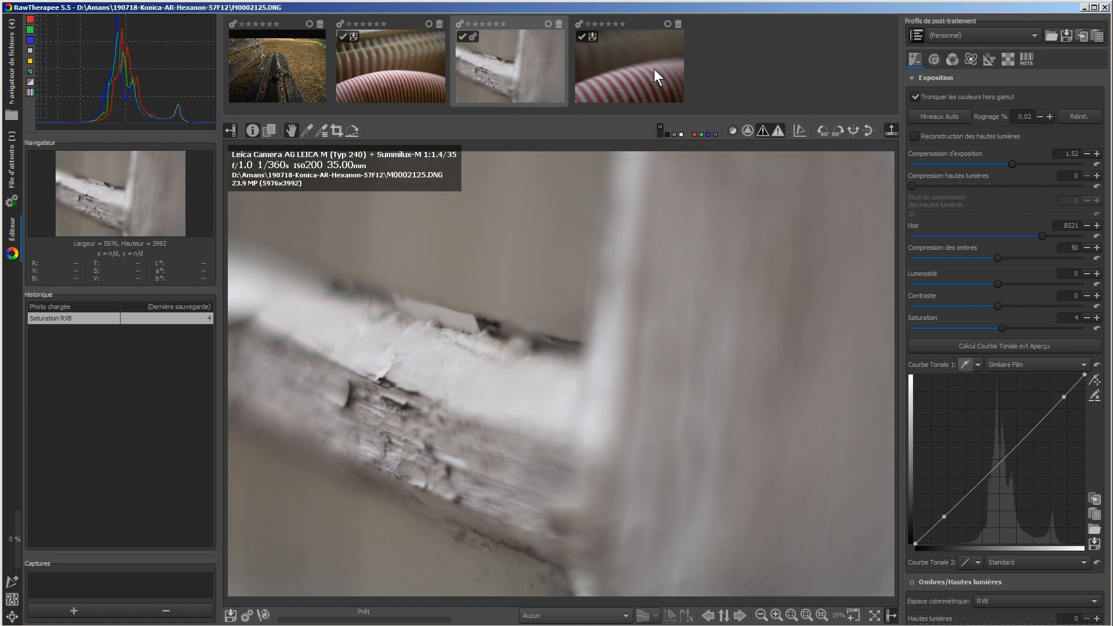
Open the striped fabric photo M0002126.DNG and apply the processing profile from the clipboard to it
{"action": "left_click", "coordinate": [615, 68]}
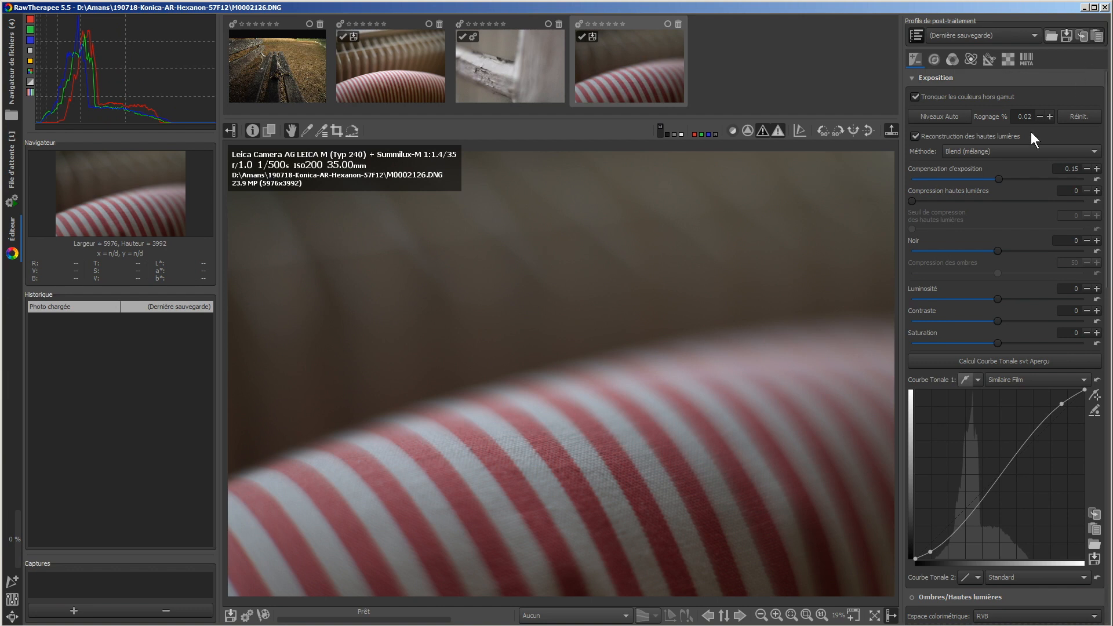
{"action": "key", "text": "ctrl+v"}
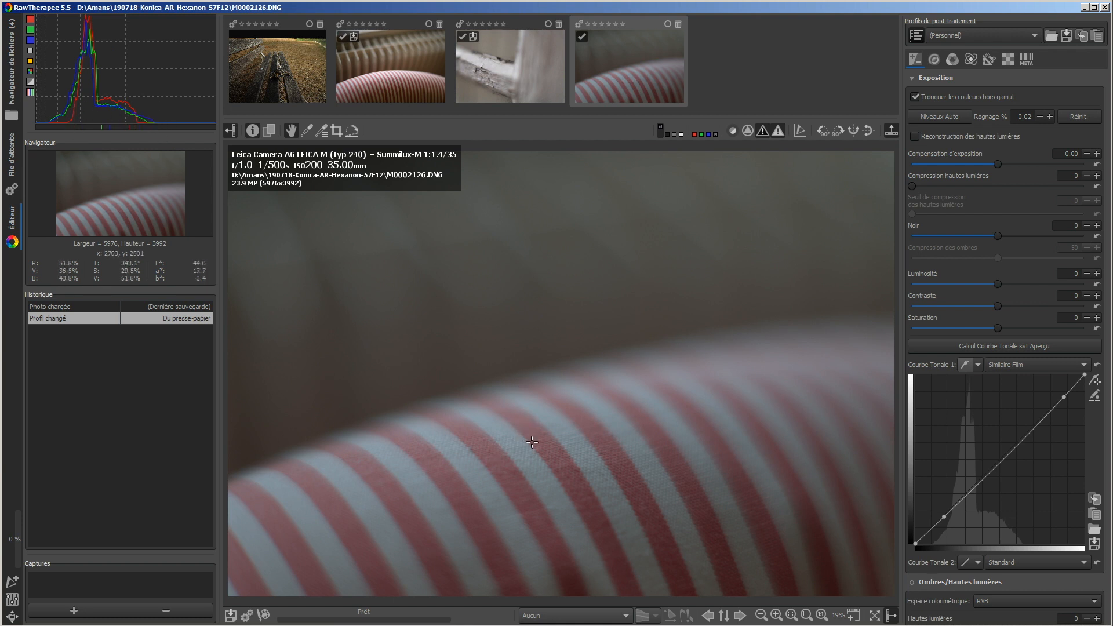
Set the white balance by sampling a white stripe of the fabric, giving temperature 4463 and tint 0.945
{"action": "scroll", "coordinate": [532, 443], "scroll_direction": "up", "scroll_amount": 5}
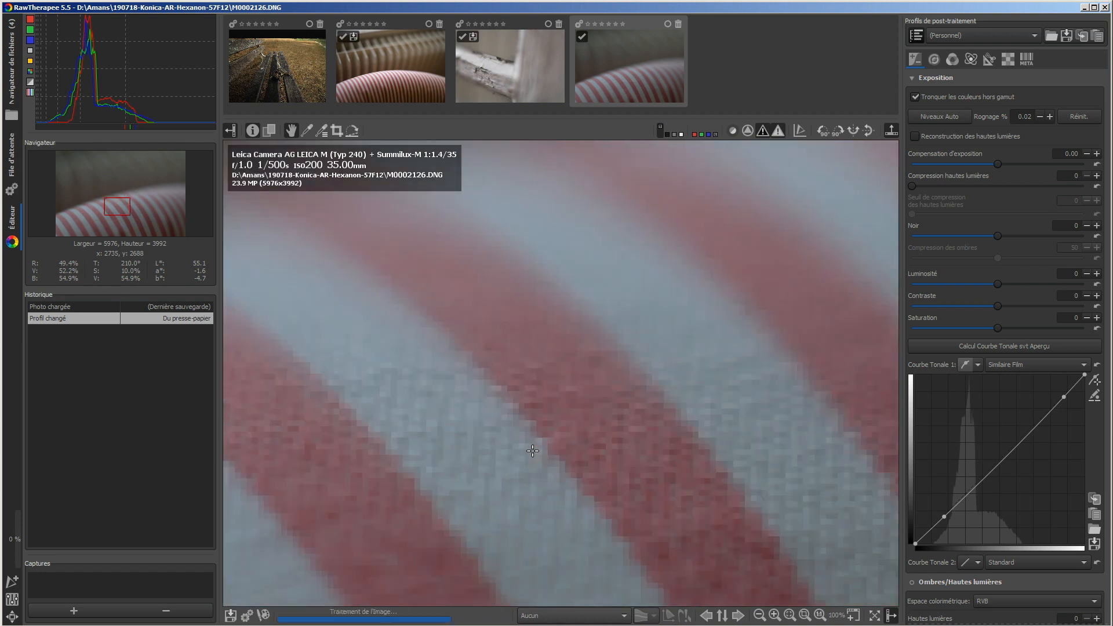
{"action": "scroll", "coordinate": [532, 450], "scroll_direction": "up", "scroll_amount": 1}
{"action": "left_click_drag", "start_coordinate": [457, 473], "coordinate": [490, 438]}
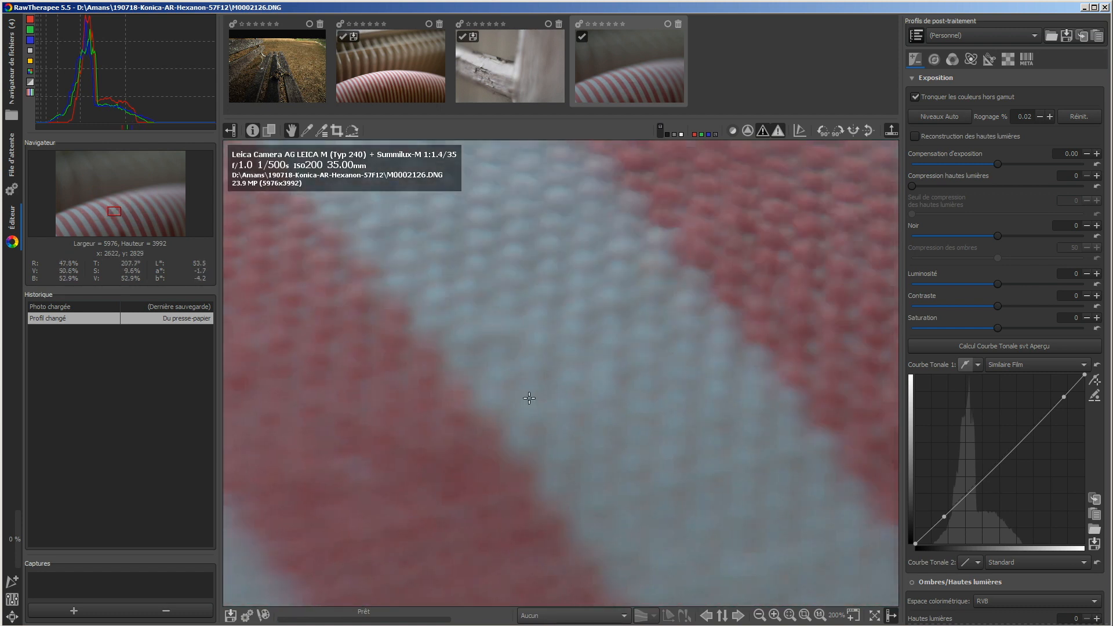
{"action": "left_click_drag", "start_coordinate": [651, 355], "coordinate": [645, 363]}
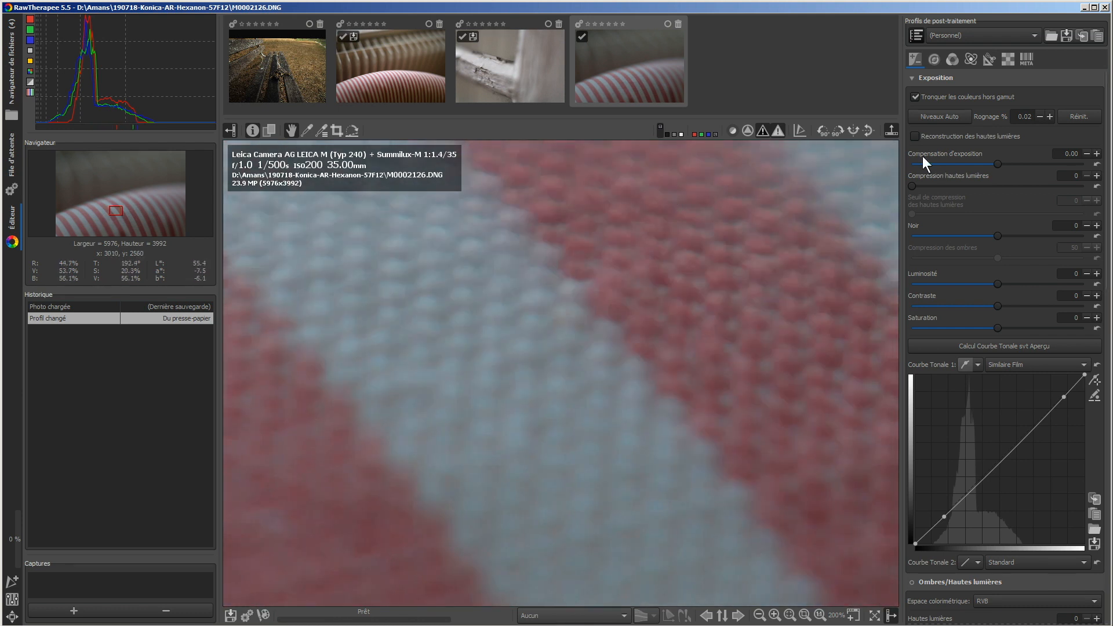
{"action": "left_click", "coordinate": [308, 132]}
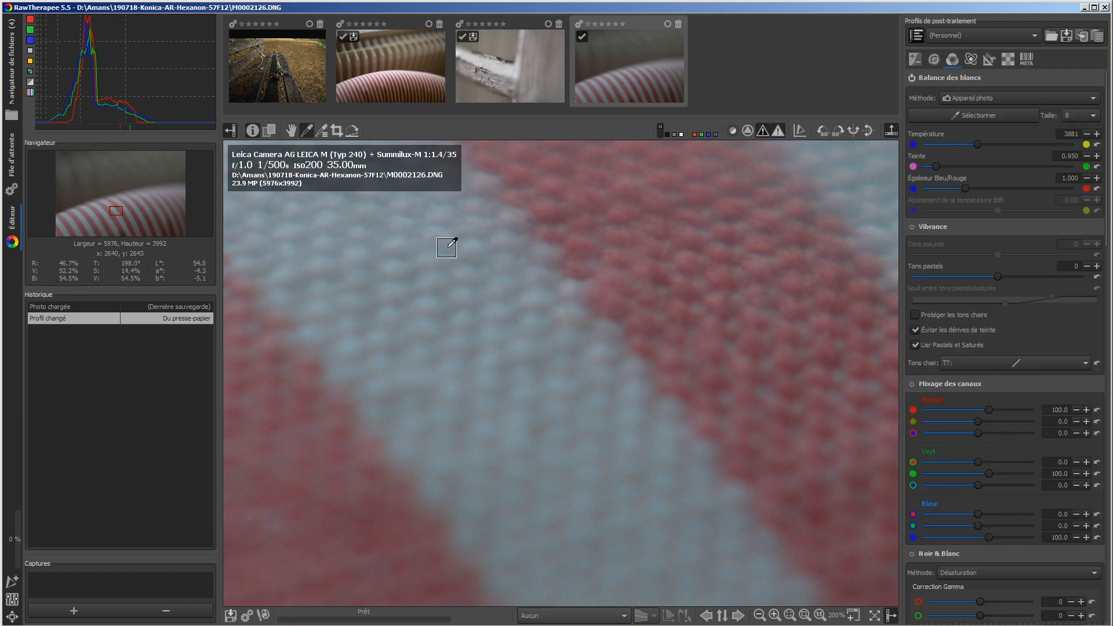
{"action": "left_click", "coordinate": [472, 264]}
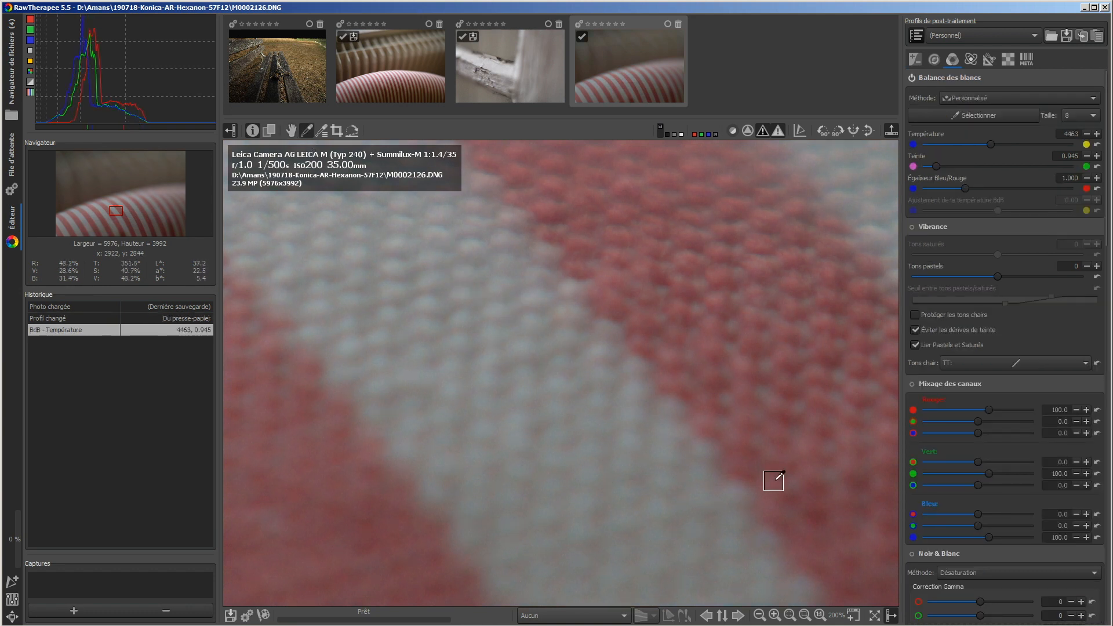
{"action": "left_click", "coordinate": [790, 616]}
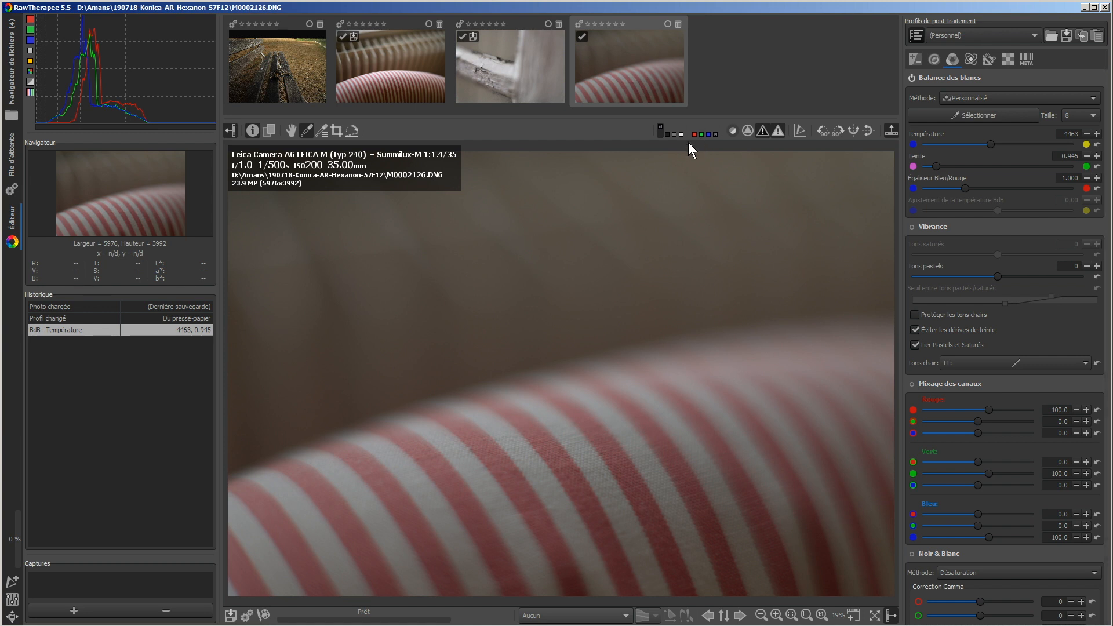
Set the striped fabric photo's exposure compensation to 1.20, testing values up to 1.40
{"action": "left_click", "coordinate": [917, 59]}
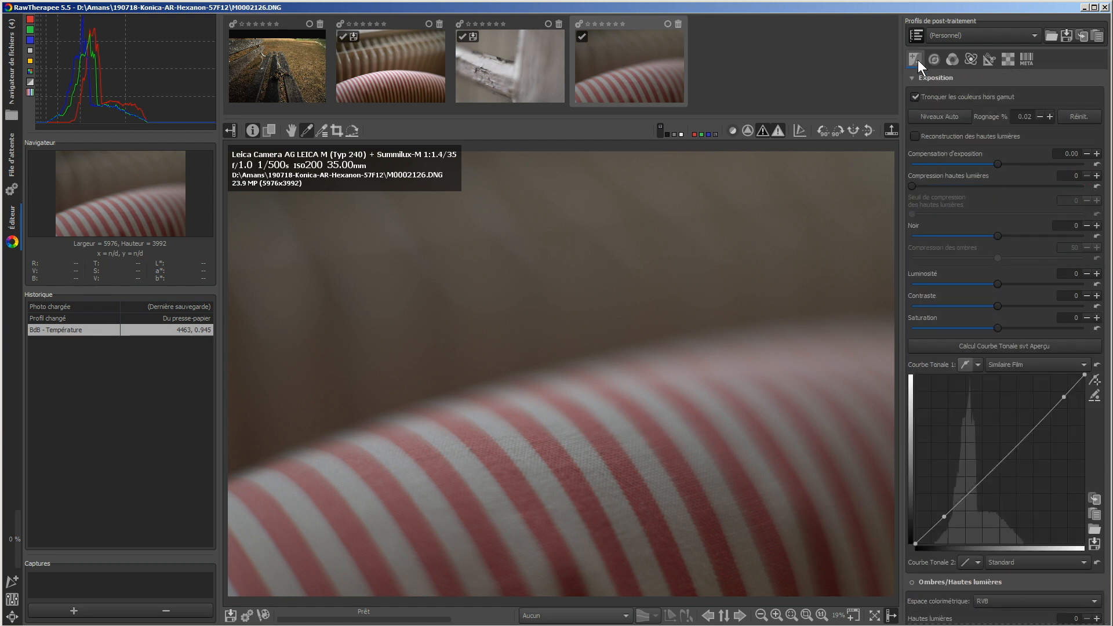
{"action": "left_click", "coordinate": [1096, 154]}
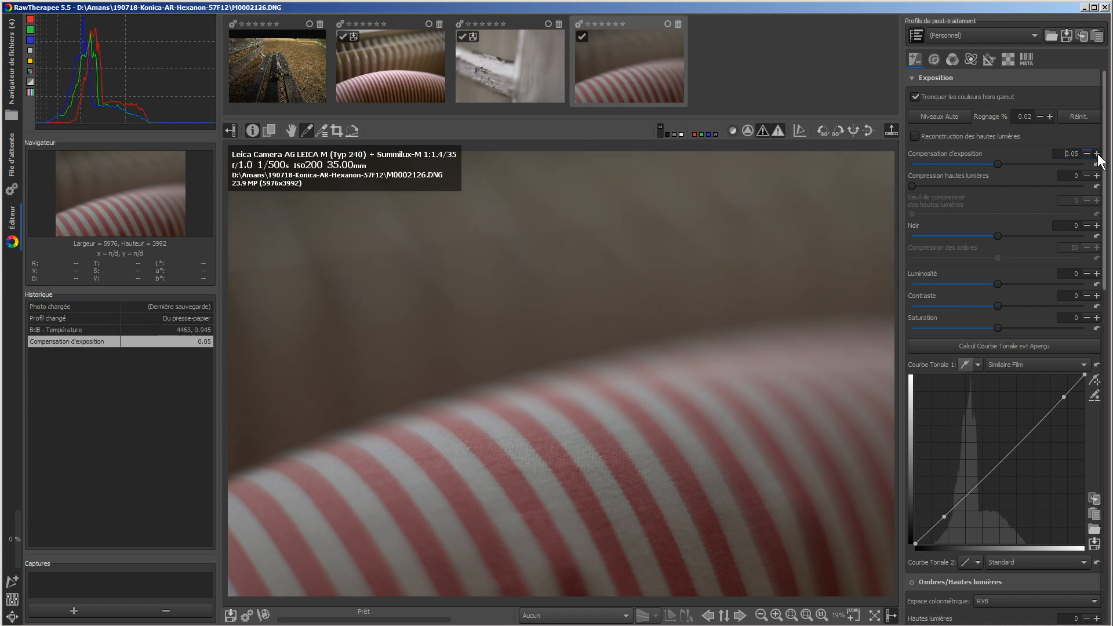
{"action": "left_click", "coordinate": [1097, 154]}
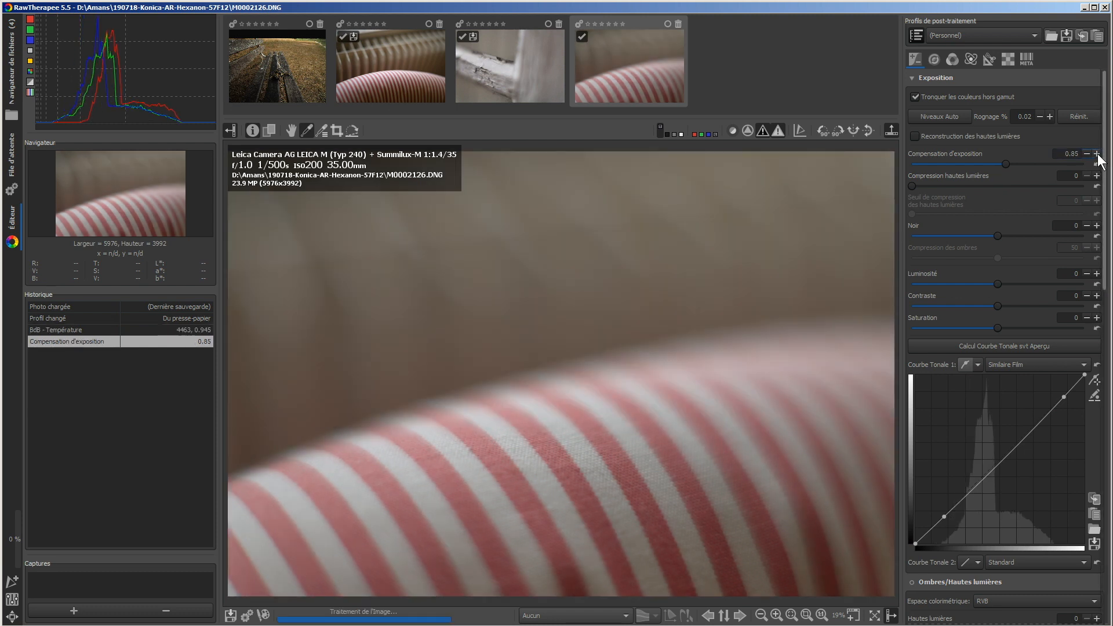
{"action": "left_click", "coordinate": [1096, 154]}
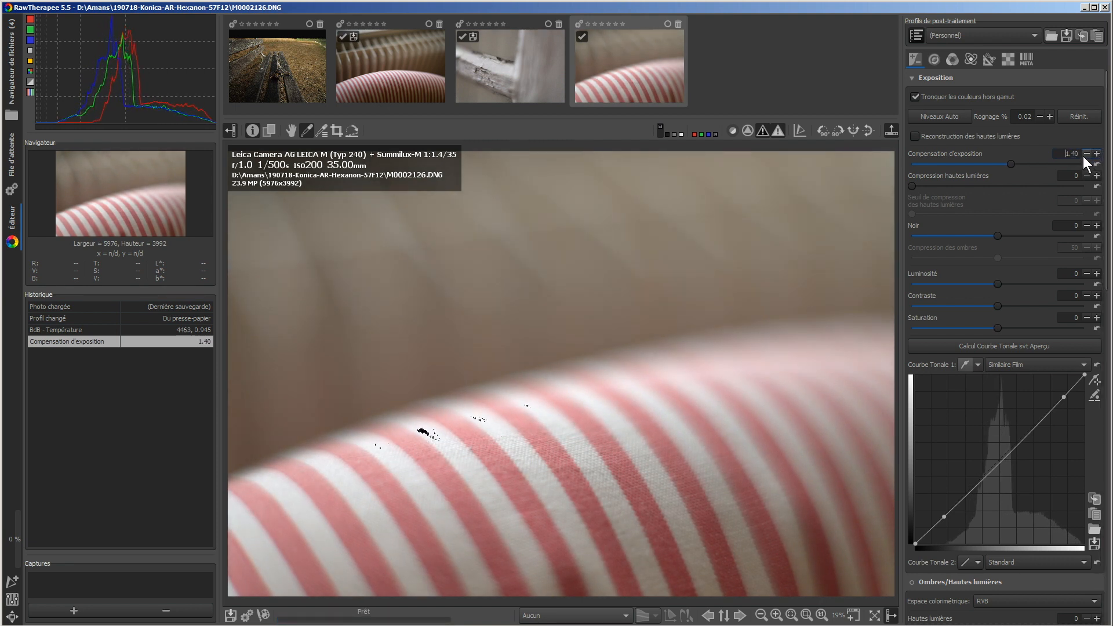
{"action": "left_click", "coordinate": [1084, 154]}
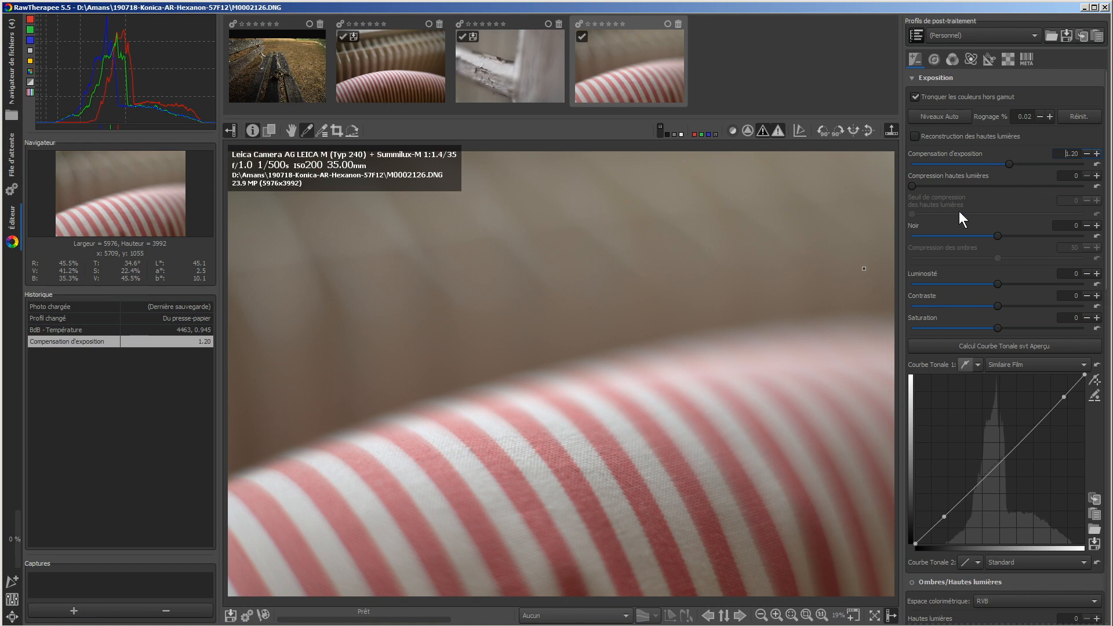
Raise the black level to 2962 and set the exposure saturation to 4
{"action": "left_click_drag", "start_coordinate": [996, 238], "coordinate": [1020, 235]}
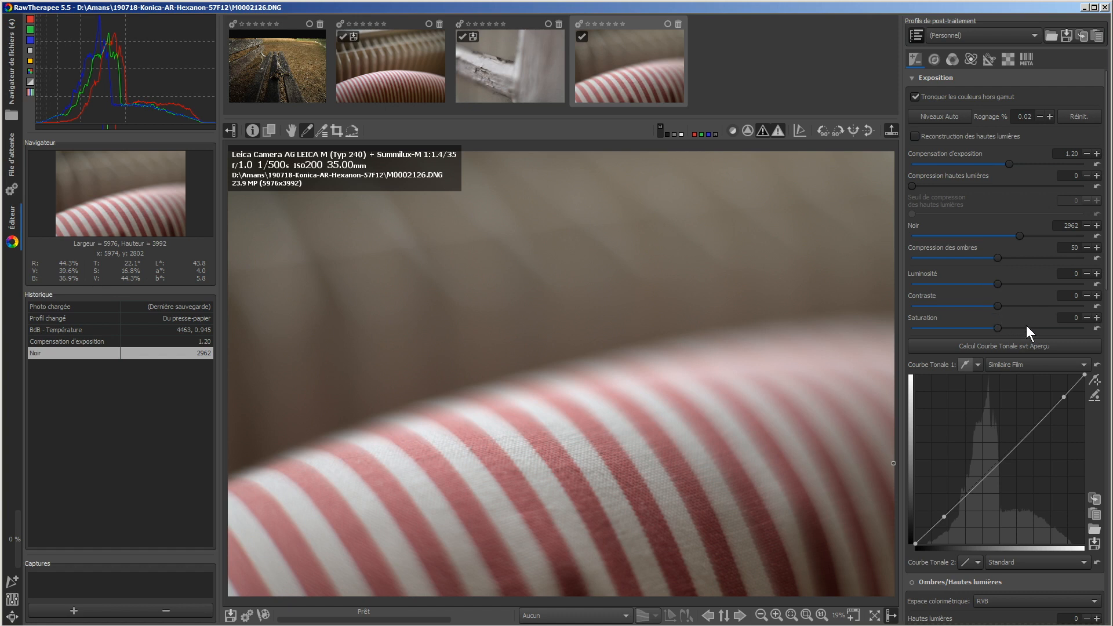
{"action": "left_click", "coordinate": [1096, 318]}
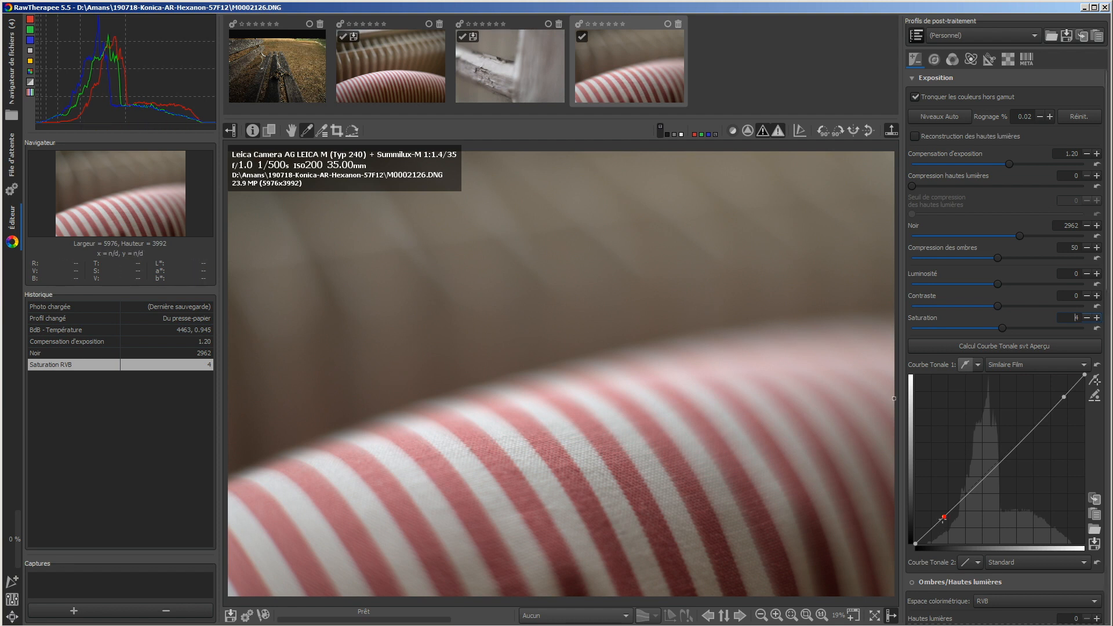
Shape tone curve 1 into a contrast-boosting S-curve with lowered shadows and raised highlights, testing darker, flatter and brighter shapes
{"action": "left_click_drag", "start_coordinate": [943, 517], "coordinate": [946, 522]}
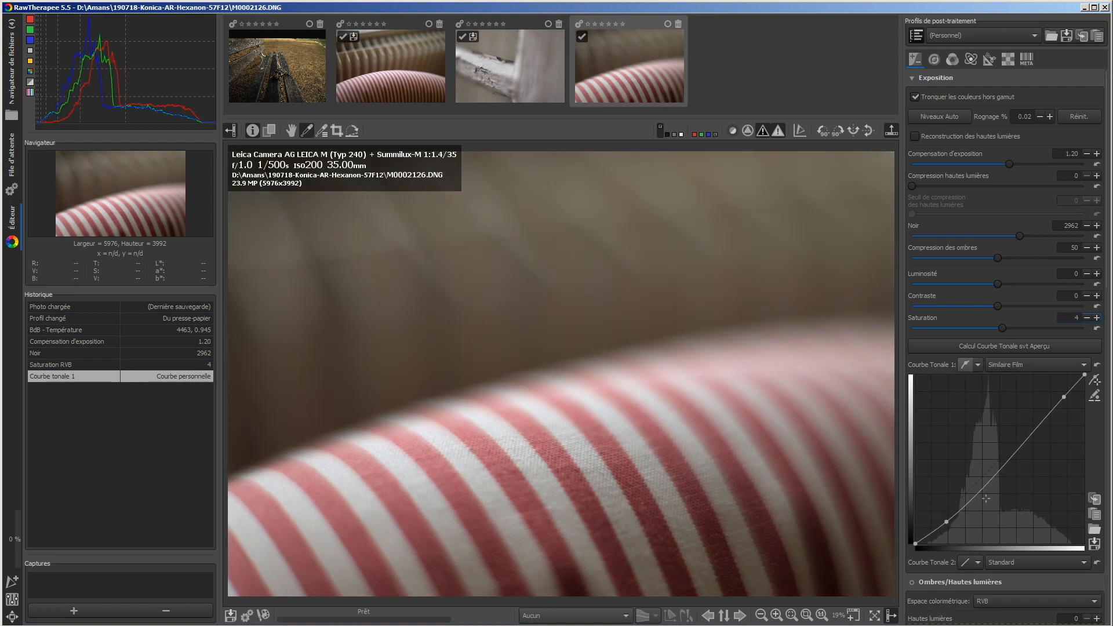
{"action": "left_click_drag", "start_coordinate": [1063, 396], "coordinate": [1066, 399]}
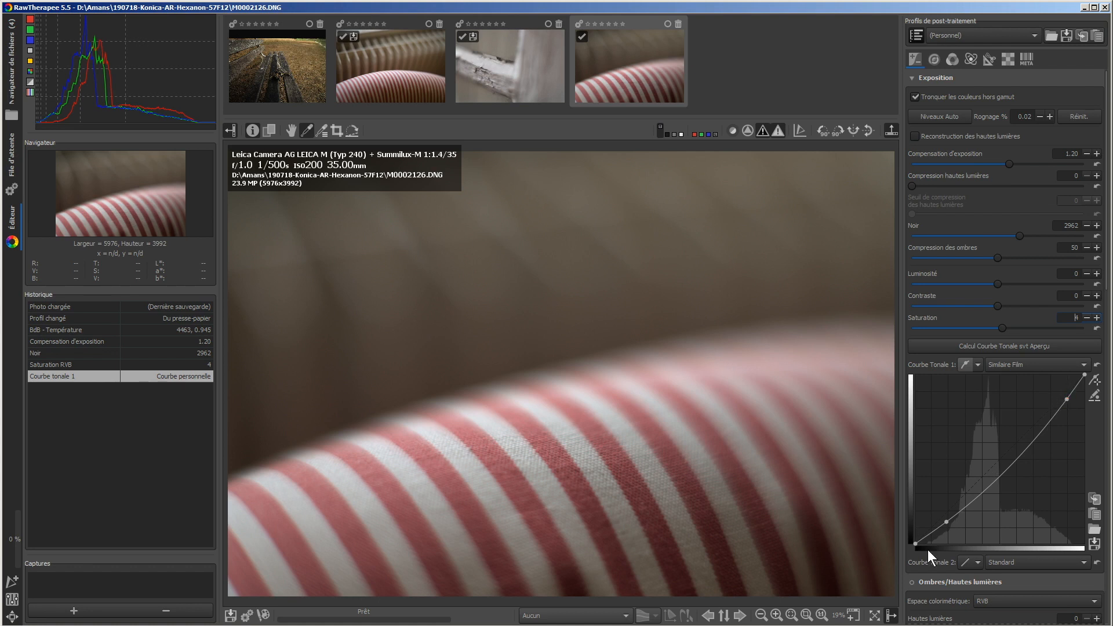
{"action": "left_click_drag", "start_coordinate": [946, 522], "coordinate": [940, 510]}
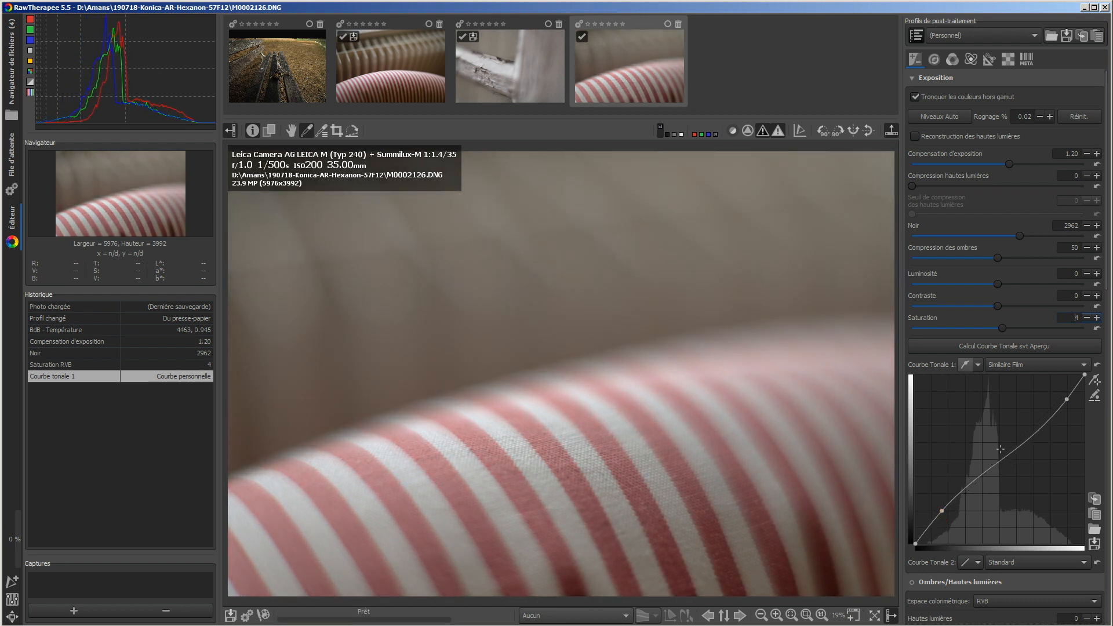
{"action": "left_click_drag", "start_coordinate": [1066, 399], "coordinate": [1063, 389]}
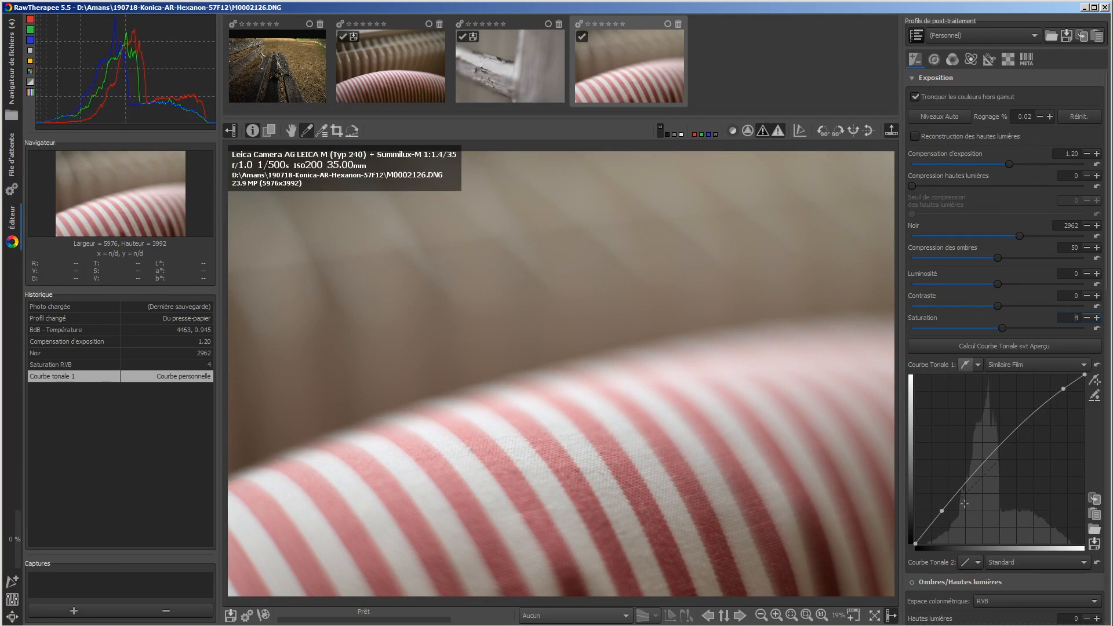
{"action": "left_click_drag", "start_coordinate": [941, 511], "coordinate": [947, 524]}
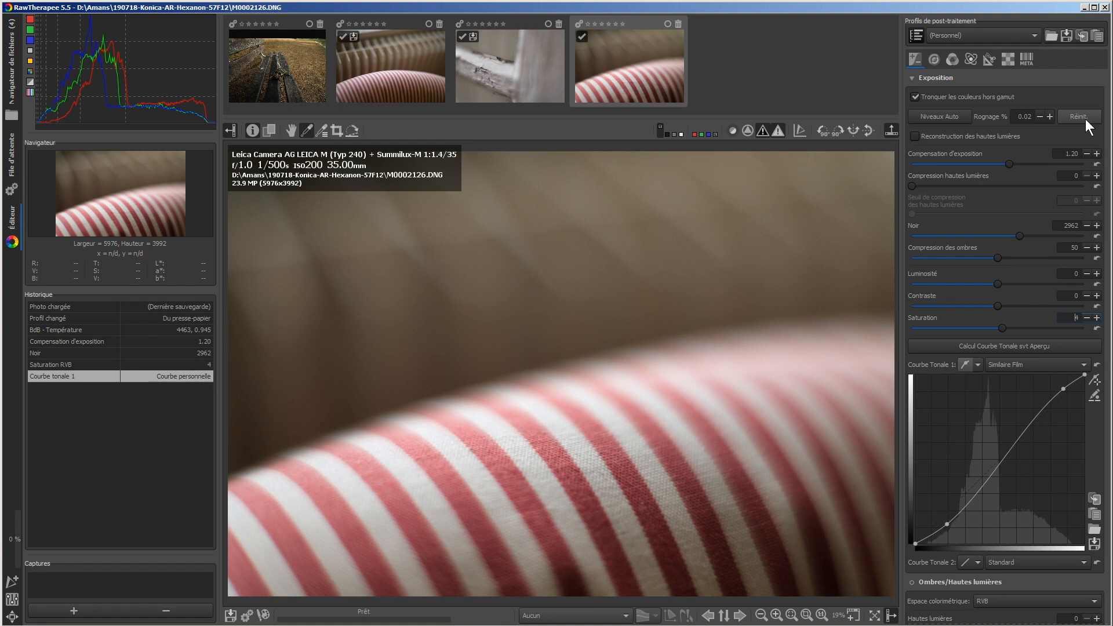
Switch to the file explorer and examine the 060115-lac_meudon folder and its tiff subfolder for .pp3 files
{"action": "key", "text": "alt+Tab"}
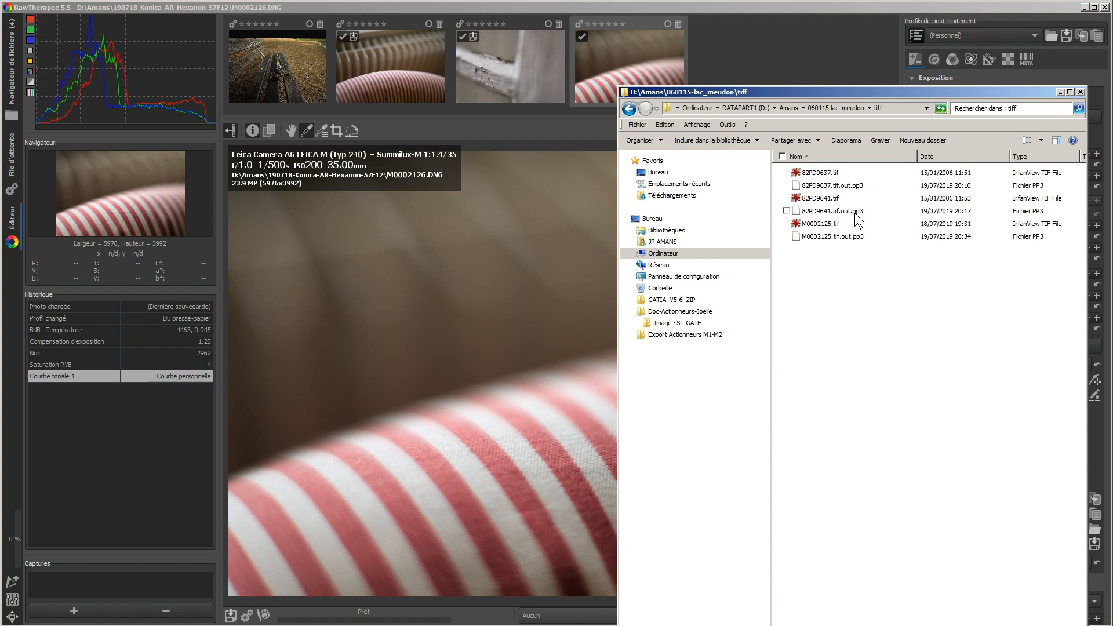
{"action": "left_click", "coordinate": [825, 106]}
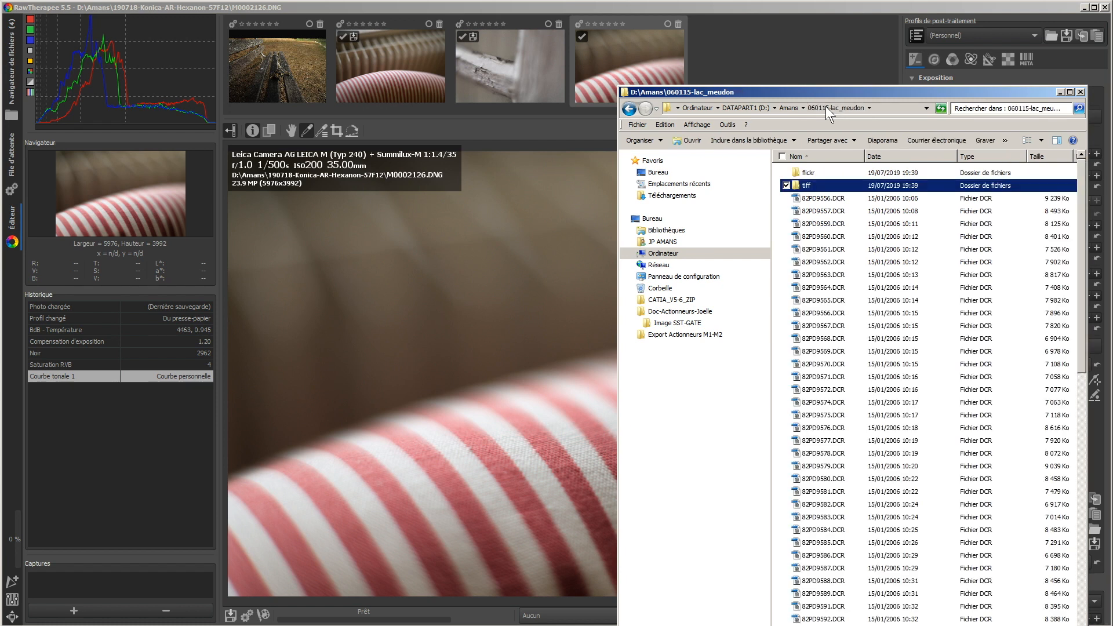
{"action": "double_click", "coordinate": [813, 186]}
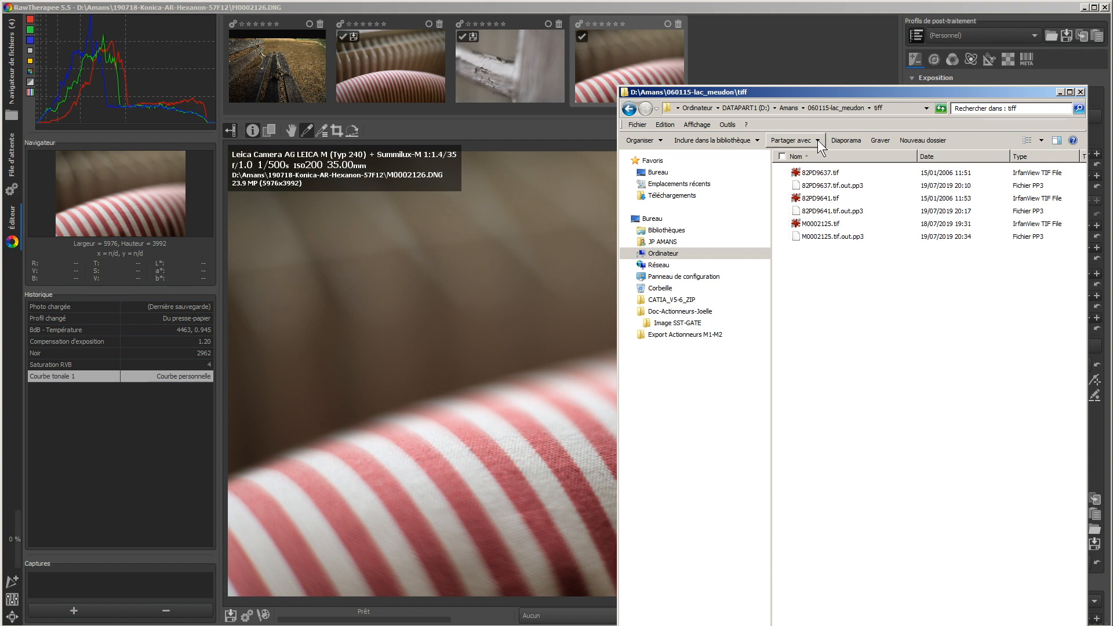
{"action": "left_click", "coordinate": [818, 106]}
{"action": "scroll", "coordinate": [881, 420], "scroll_direction": "down", "scroll_amount": 14}
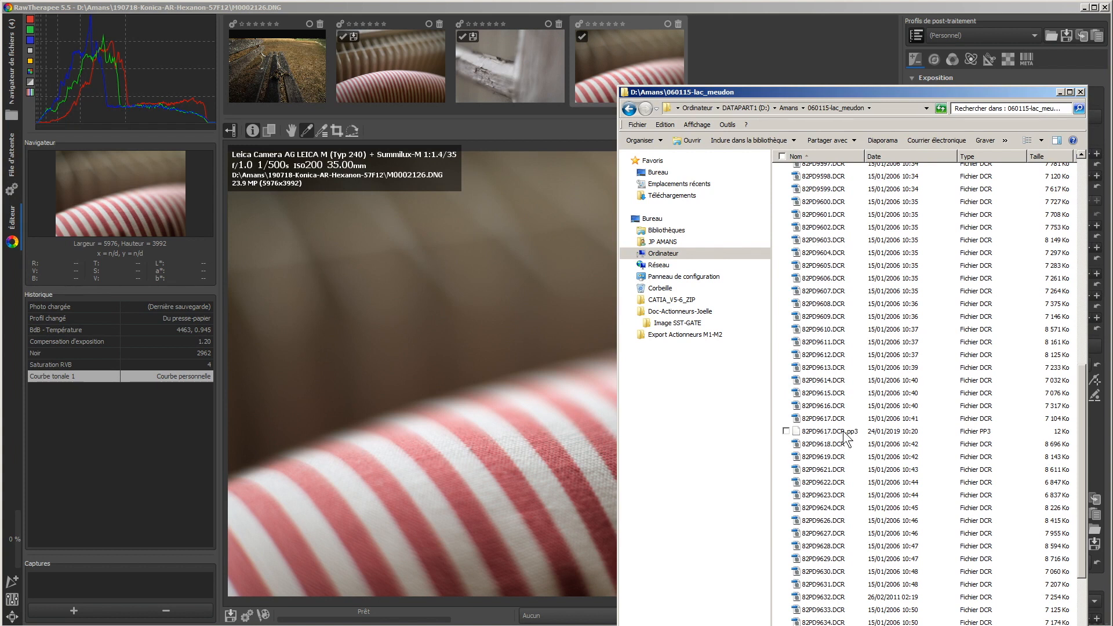
{"action": "scroll", "coordinate": [845, 436], "scroll_direction": "up", "scroll_amount": 5}
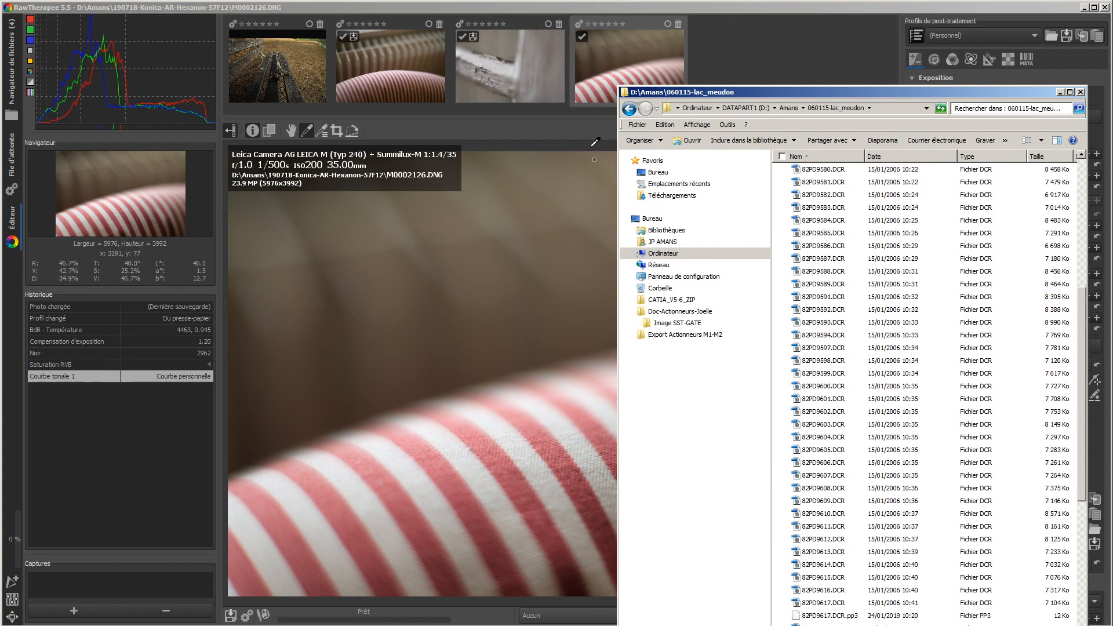
{"action": "left_click", "coordinate": [580, 128]}
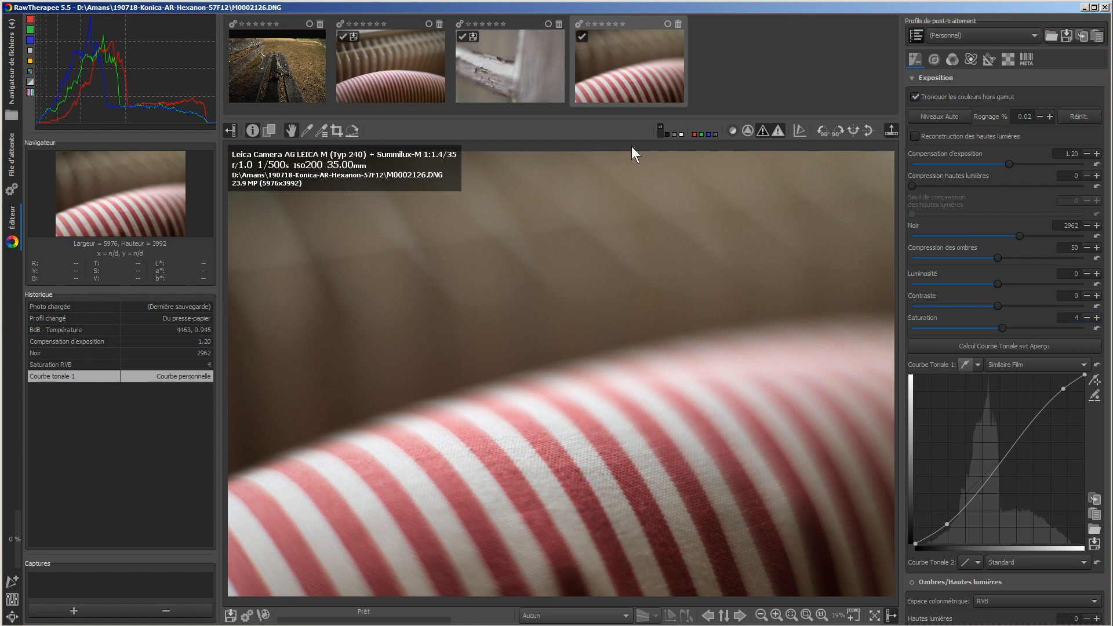
Review the detail and colour settings of the striped fabric photo and return to its exposure settings
{"action": "left_click", "coordinate": [933, 58]}
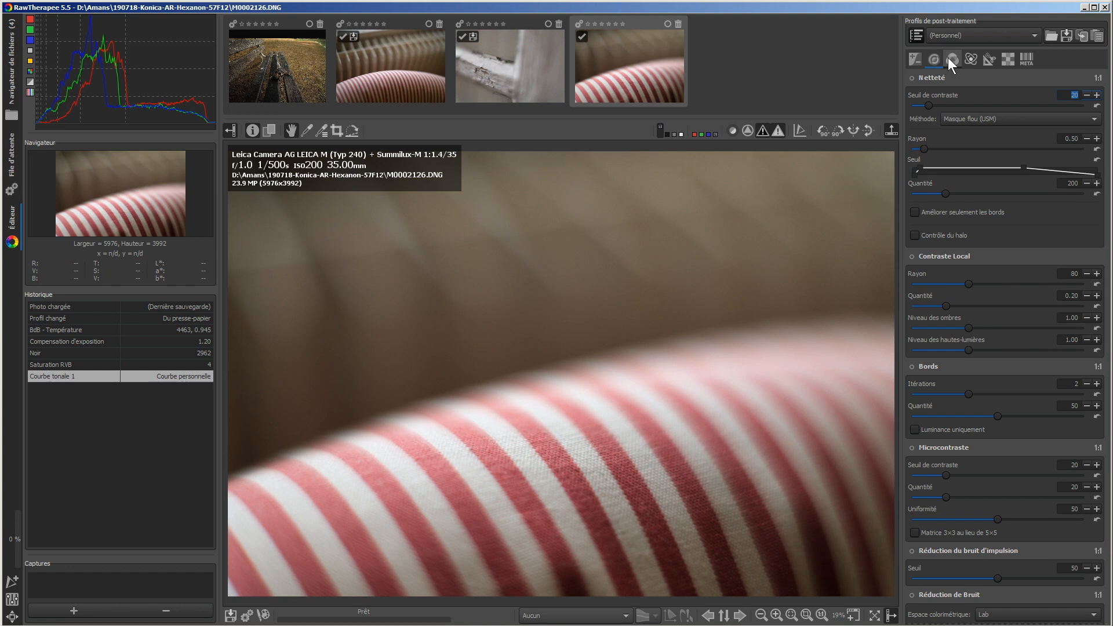
{"action": "left_click", "coordinate": [949, 58]}
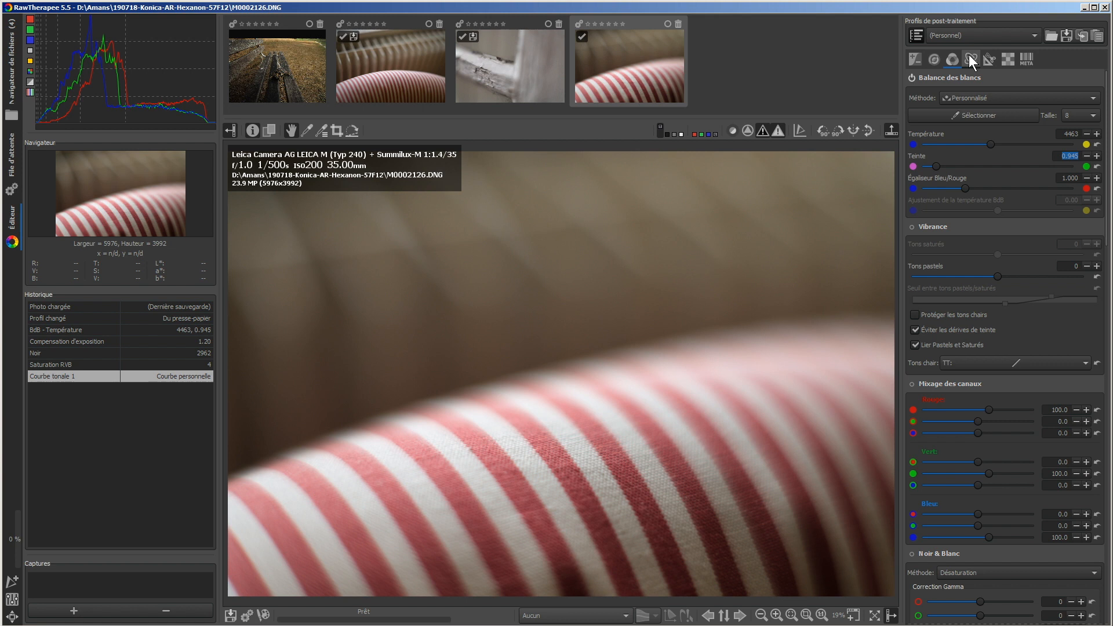
{"action": "left_click", "coordinate": [917, 59]}
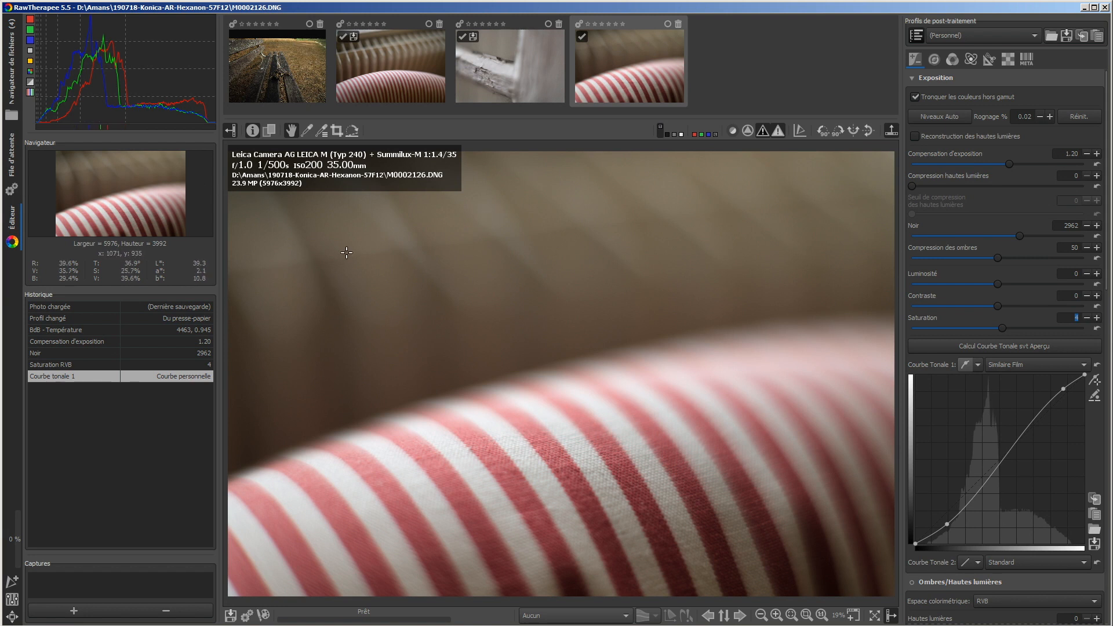
Switch to the file explorer and inspect the exported TIFF images and their .pp3 files in the tiff subfolder
{"action": "key", "text": "alt+Tab"}
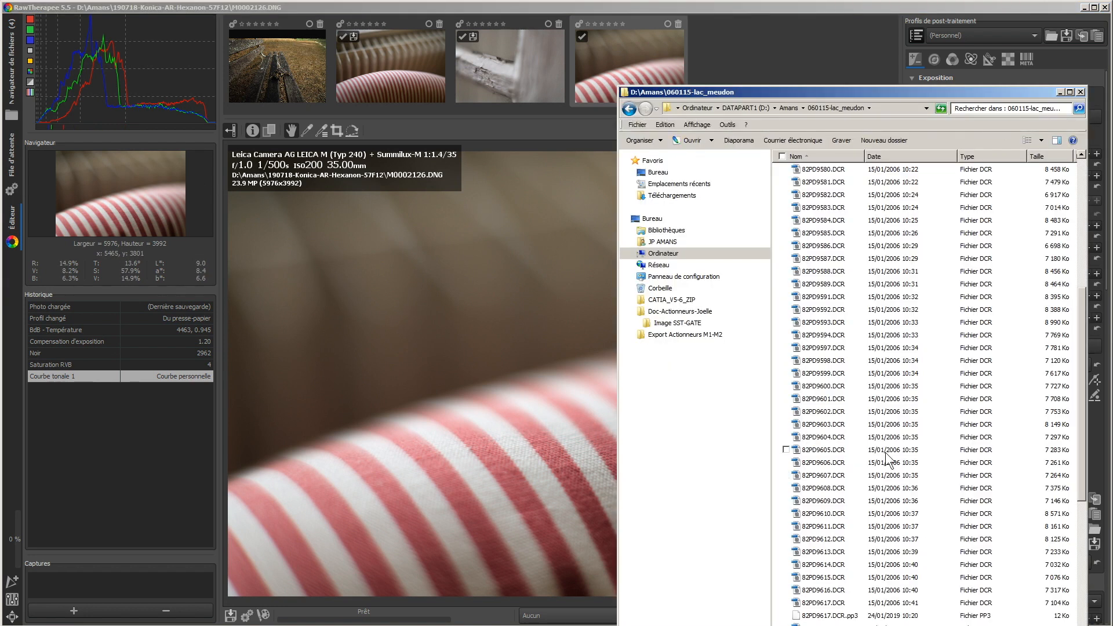
{"action": "scroll", "coordinate": [872, 290], "scroll_direction": "up", "scroll_amount": 7}
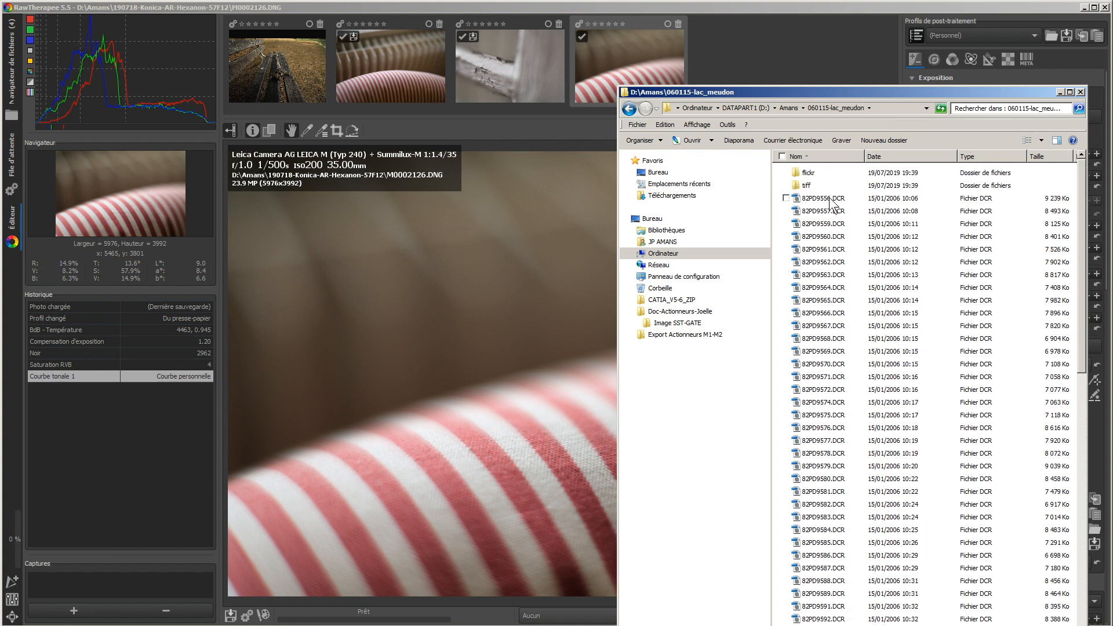
{"action": "double_click", "coordinate": [807, 186]}
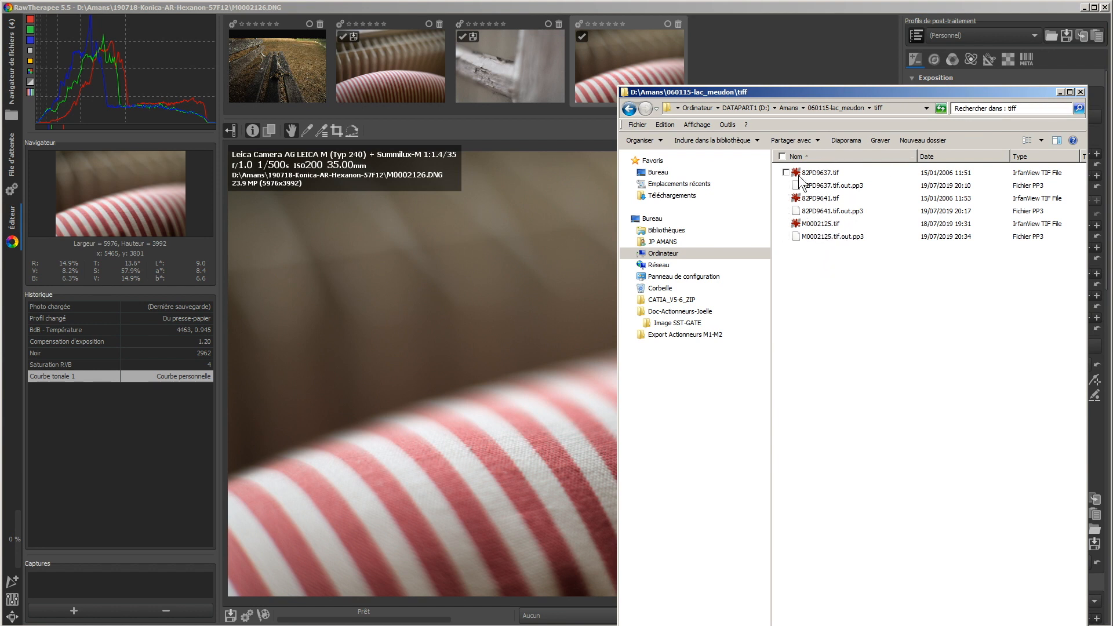
{"action": "left_click", "coordinate": [516, 132]}
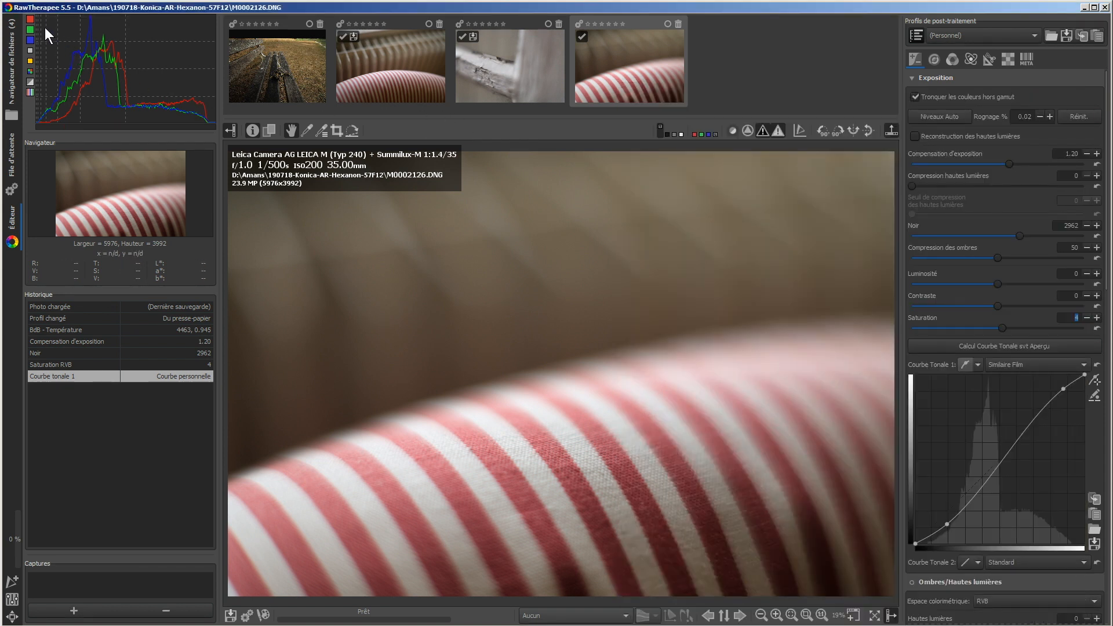
Close RawTherapee and switch to the web browser showing the Adobe forum thread "Serial number for CS2"
{"action": "left_click", "coordinate": [1103, 7]}
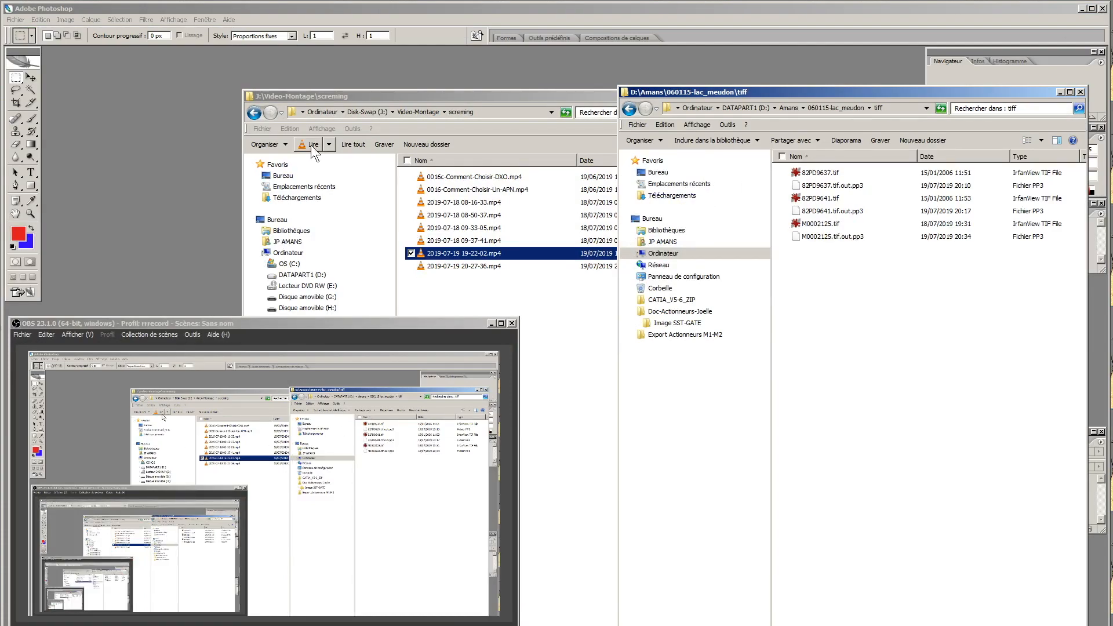
{"action": "left_click", "coordinate": [199, 227]}
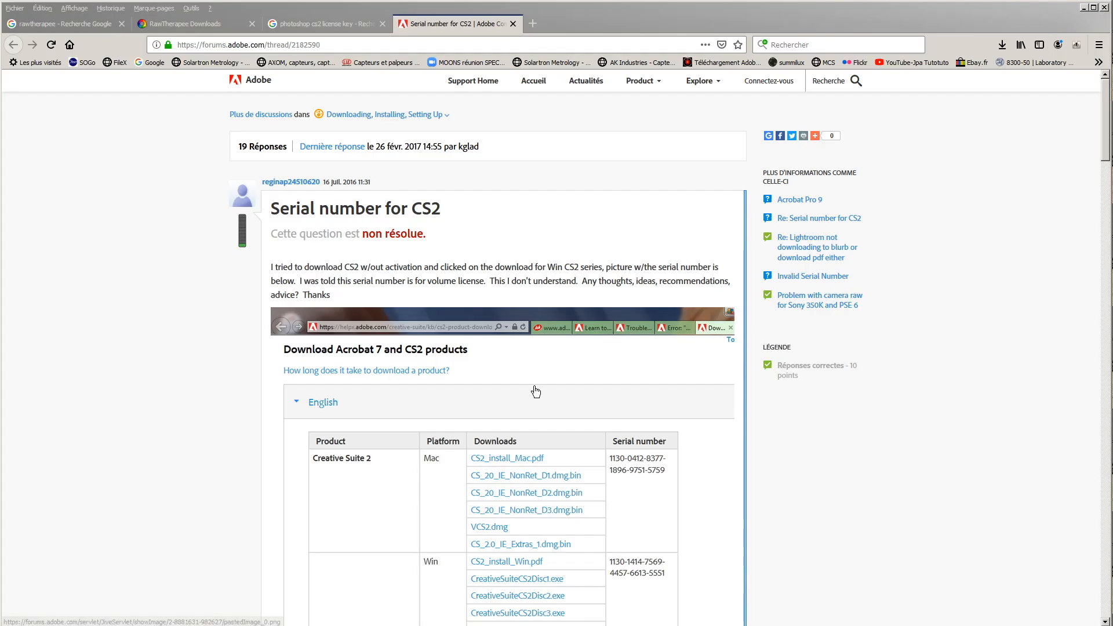
Launch Adobe Photoshop CS2 and dismiss its welcome screen
{"action": "left_click", "coordinate": [15, 625]}
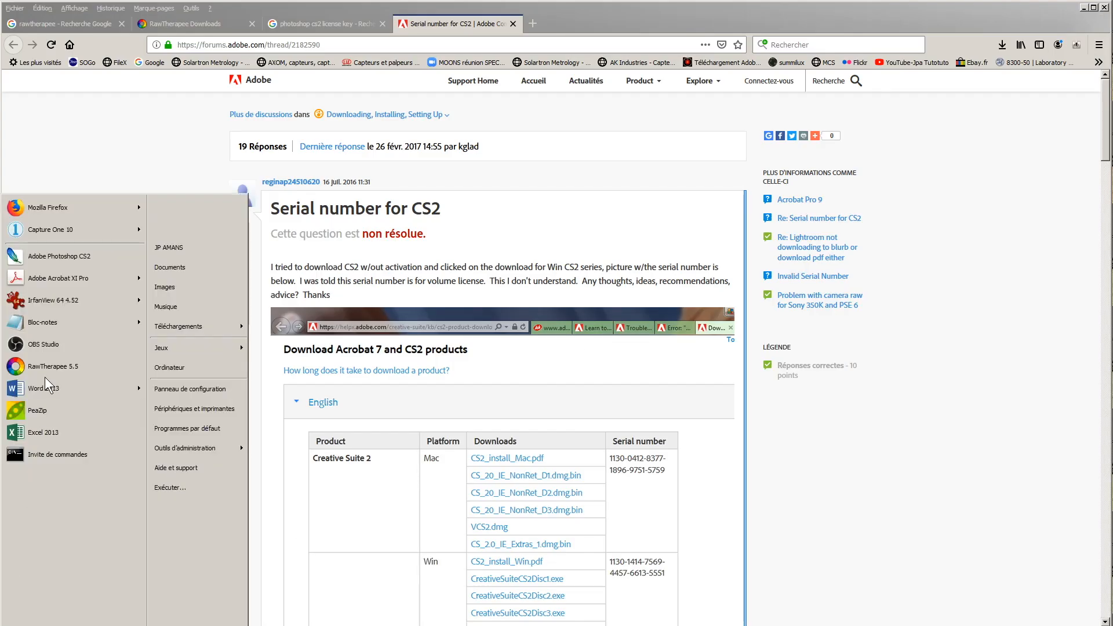
{"action": "left_click", "coordinate": [47, 260]}
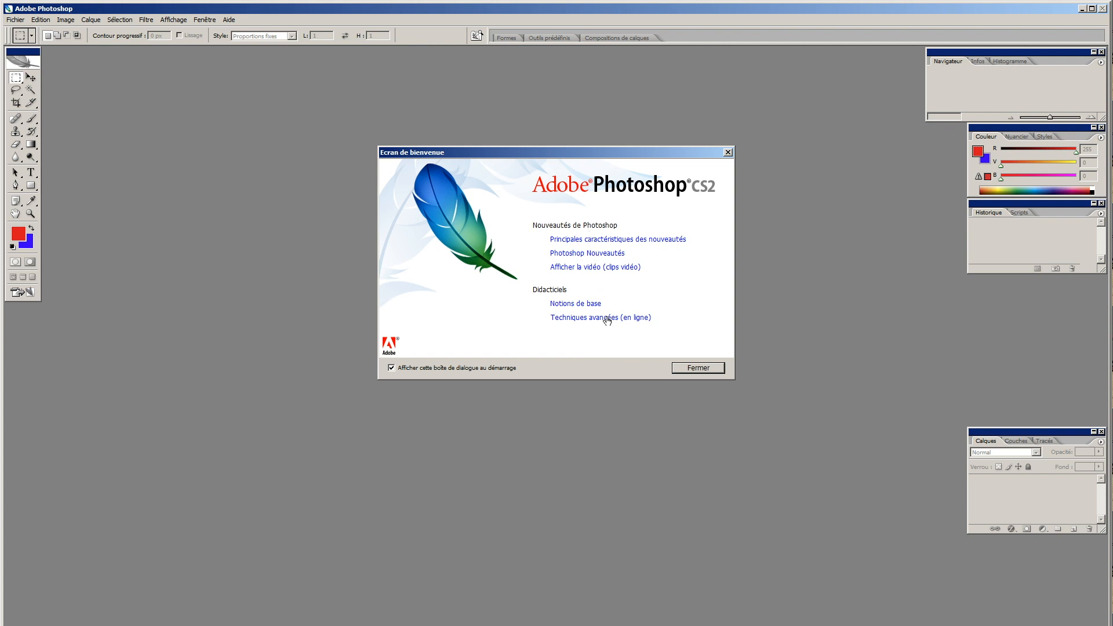
{"action": "left_click", "coordinate": [698, 369]}
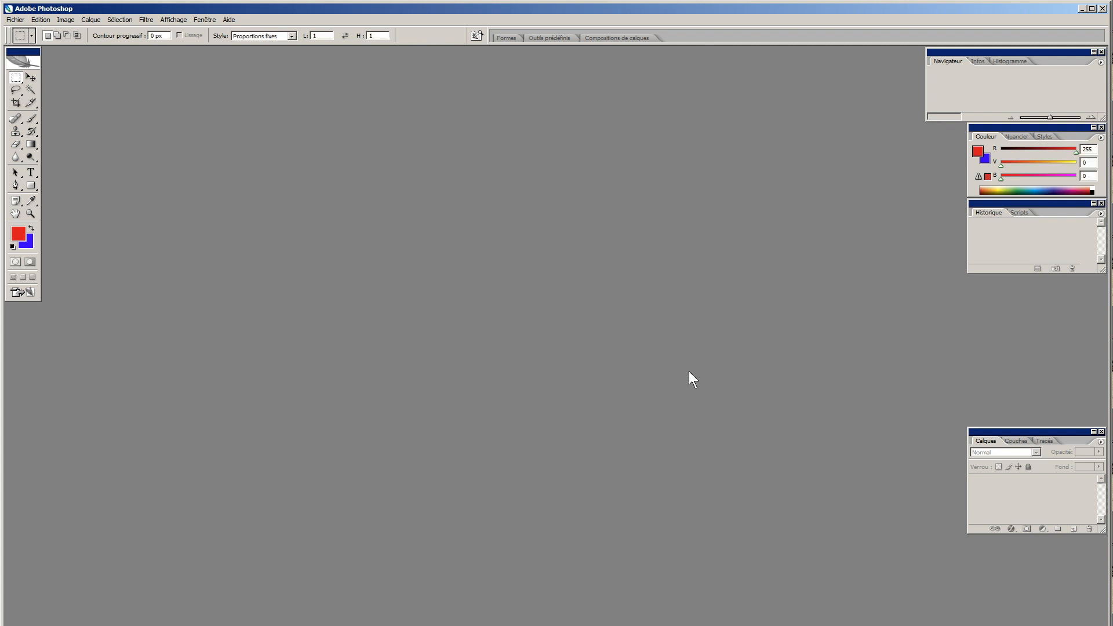
Open 82PD9637.tif, 82PD9641.tif and M0002125.tif from the tiff folder in Photoshop and move the M0002125.tif window away from the others
{"action": "key", "text": "alt+Tab"}
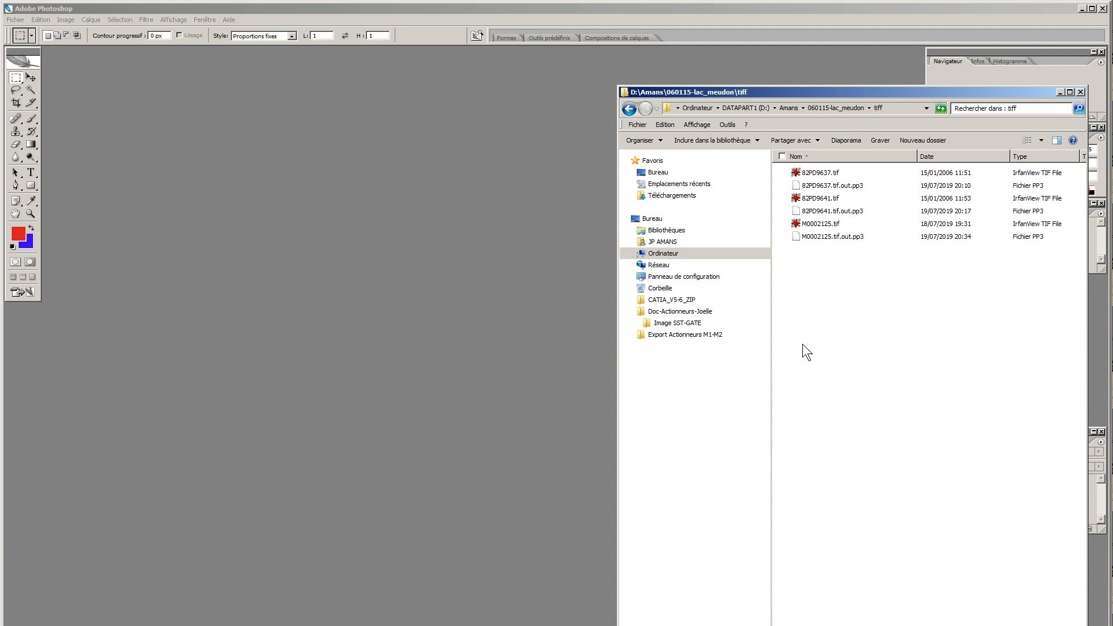
{"action": "left_click", "coordinate": [785, 223]}
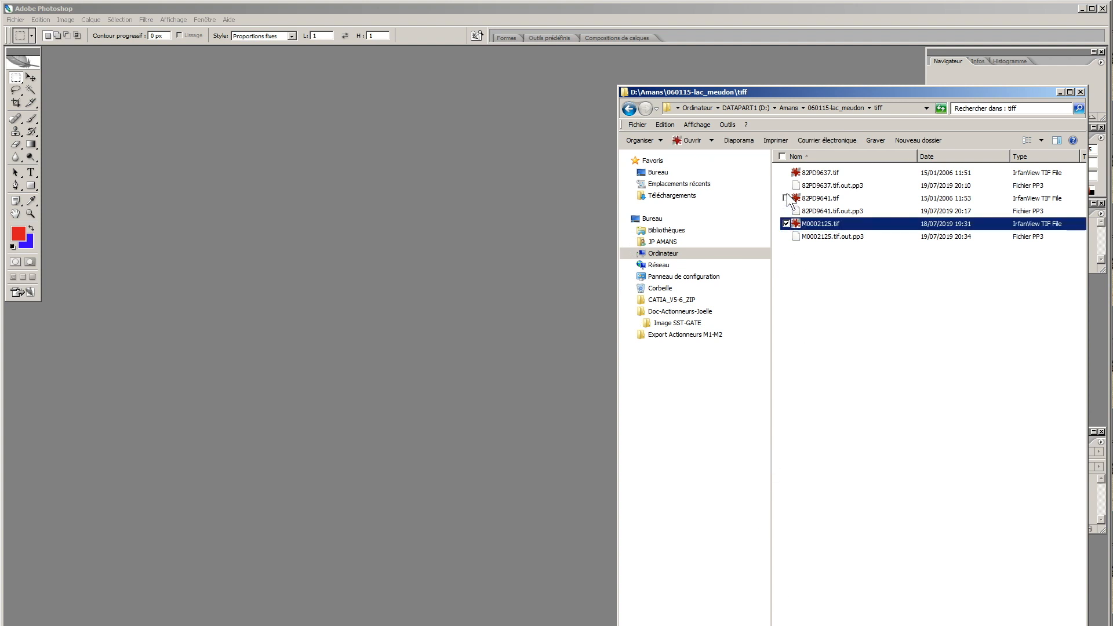
{"action": "left_click", "coordinate": [786, 198]}
{"action": "left_click", "coordinate": [786, 172]}
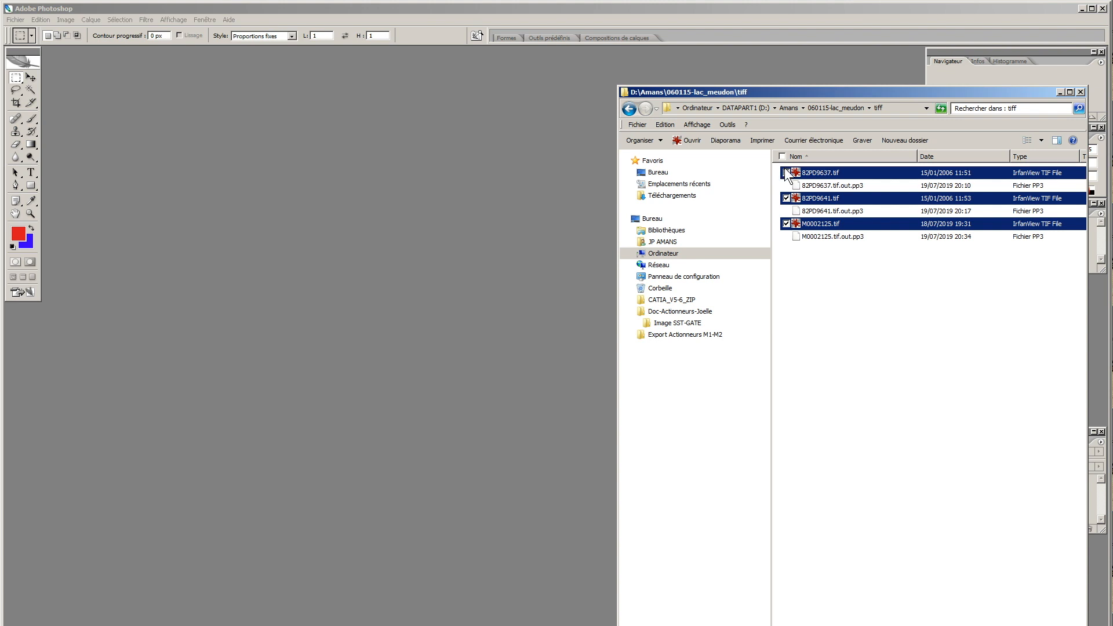
{"action": "double_click", "coordinate": [821, 176]}
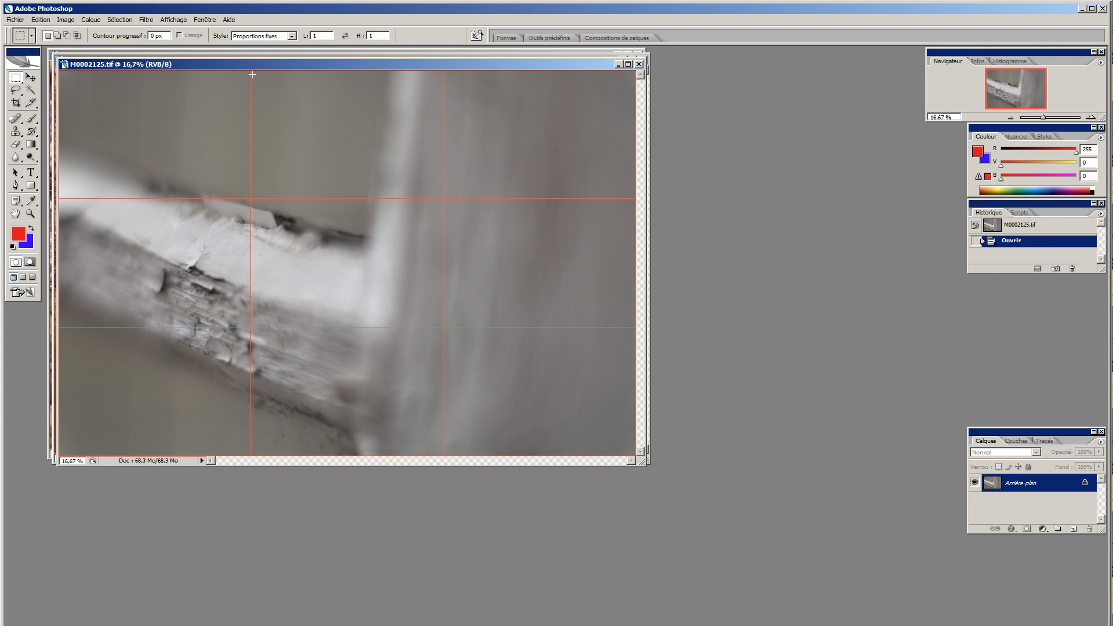
{"action": "left_click_drag", "start_coordinate": [252, 64], "coordinate": [337, 90]}
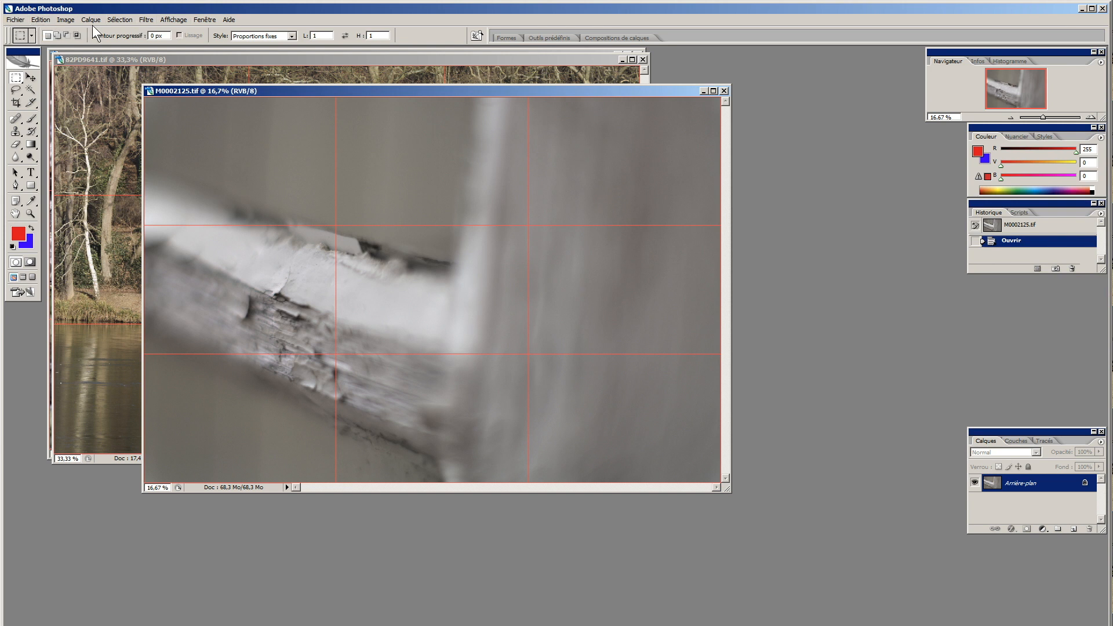
Hide the extras on M0002125.tif, show them again, and look through the choices of extras that can be displayed
{"action": "left_click", "coordinate": [173, 20]}
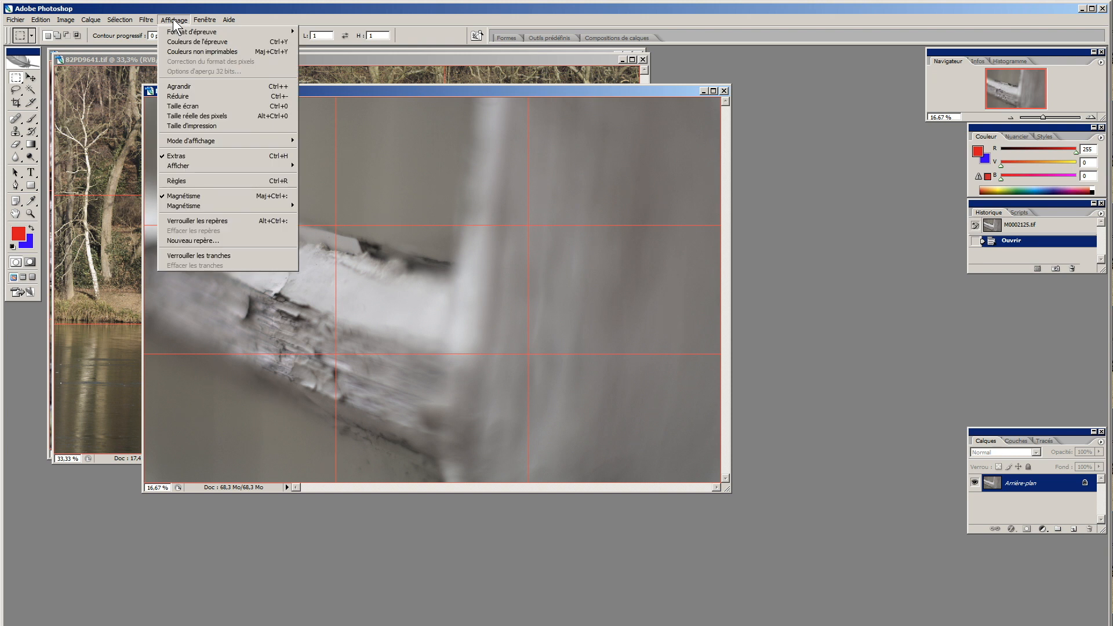
{"action": "left_click", "coordinate": [189, 156]}
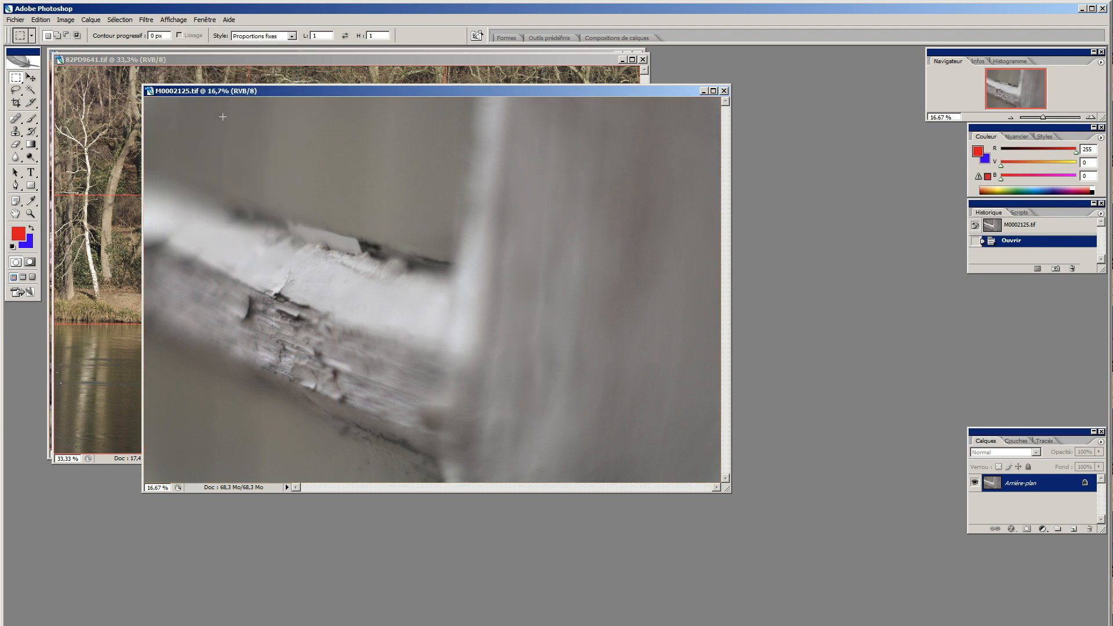
{"action": "left_click", "coordinate": [168, 19]}
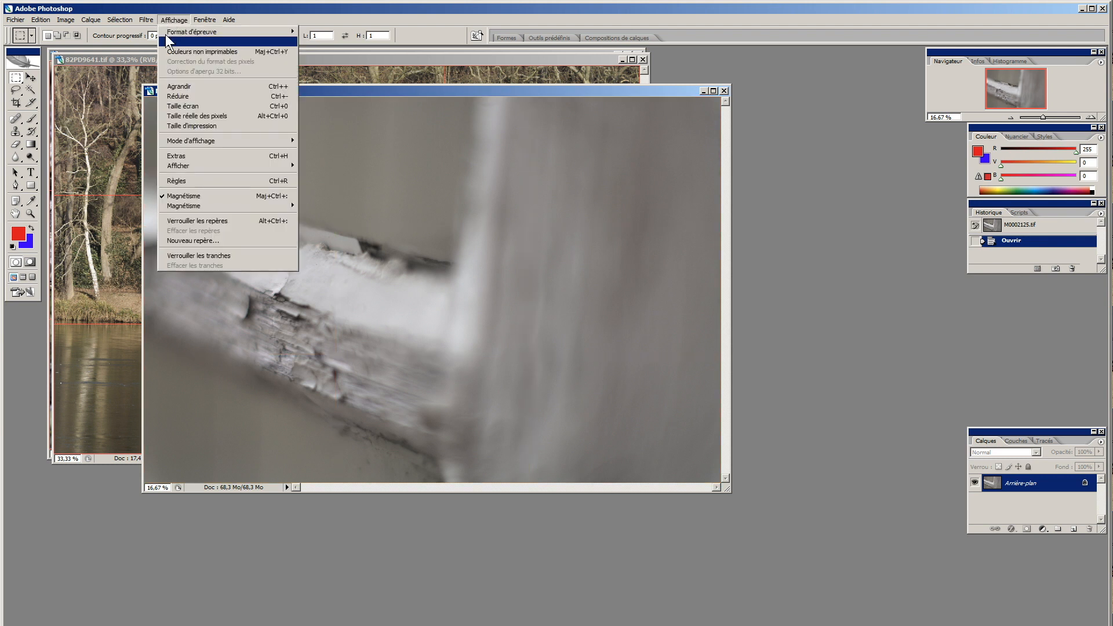
{"action": "left_click", "coordinate": [164, 155]}
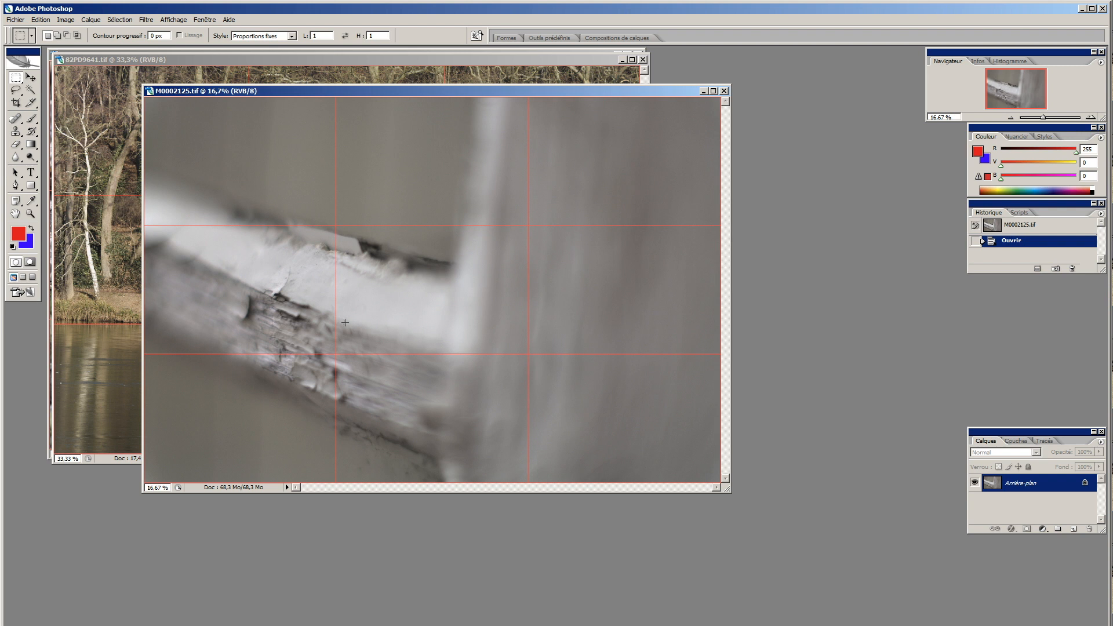
{"action": "left_click", "coordinate": [173, 20]}
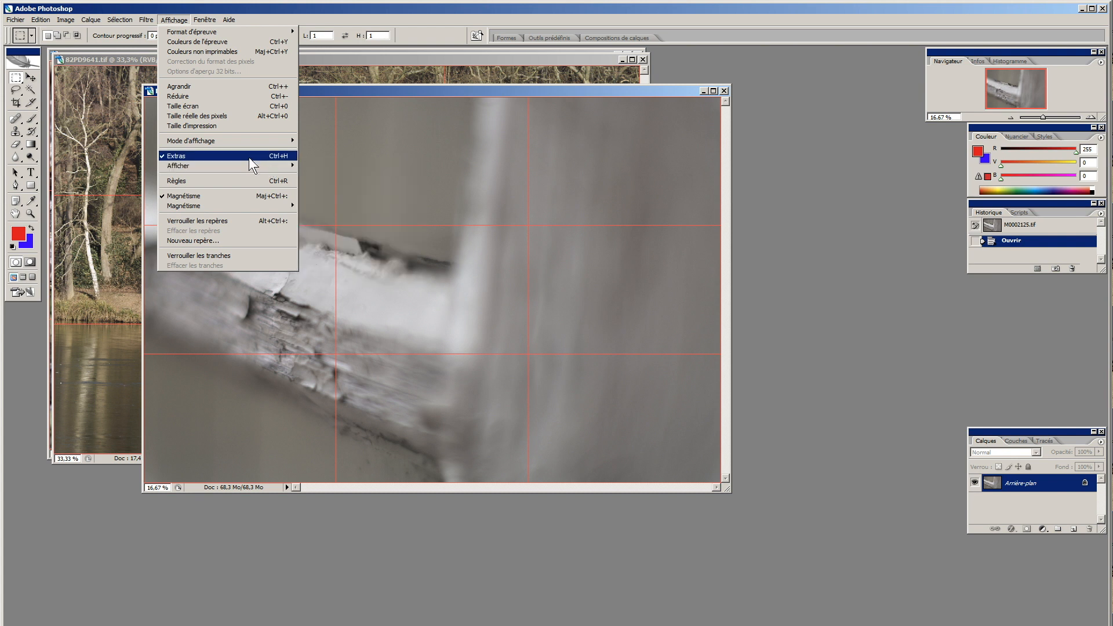
{"action": "mouse_move", "coordinate": [241, 165]}
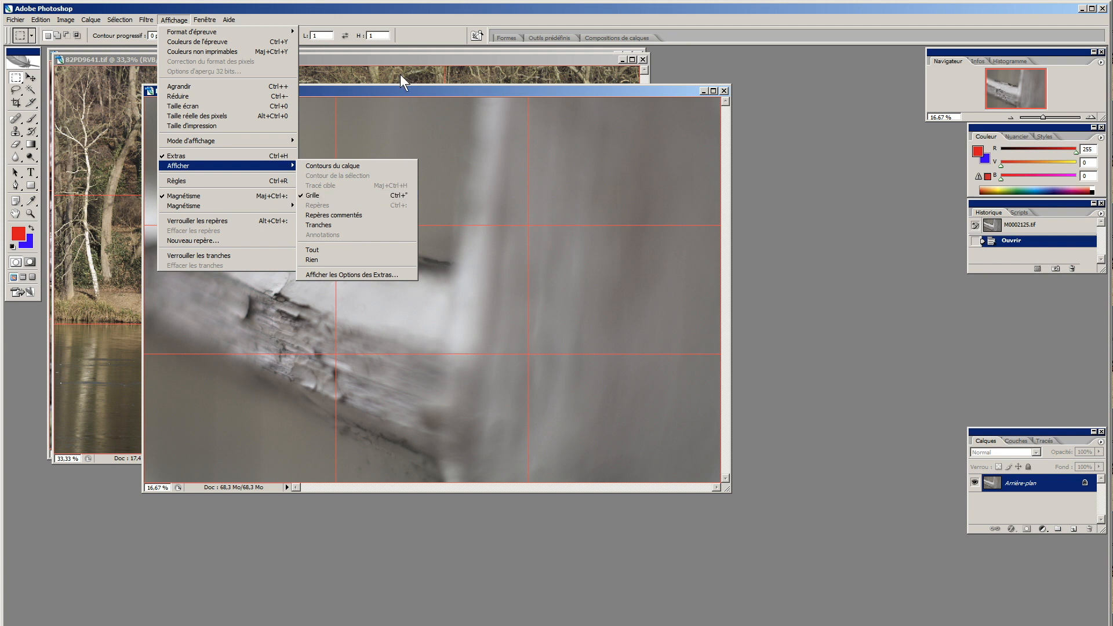
{"action": "left_click", "coordinate": [420, 33]}
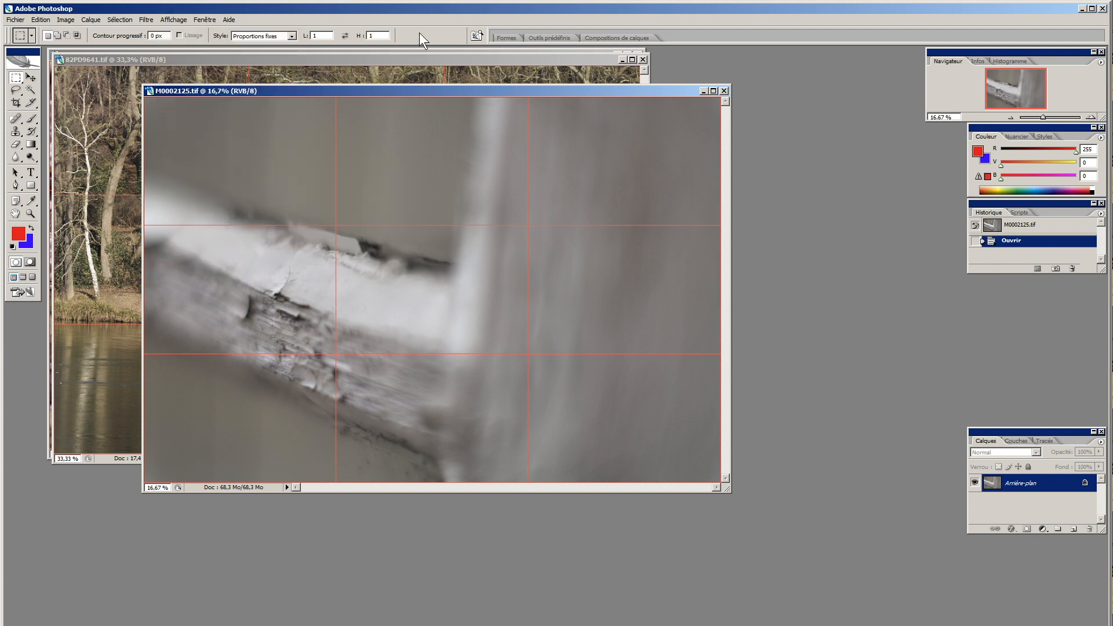
Examine the units and rulers preferences and the guides, grid and slices preferences, leaving the grid settings as they are
{"action": "left_click", "coordinate": [14, 19]}
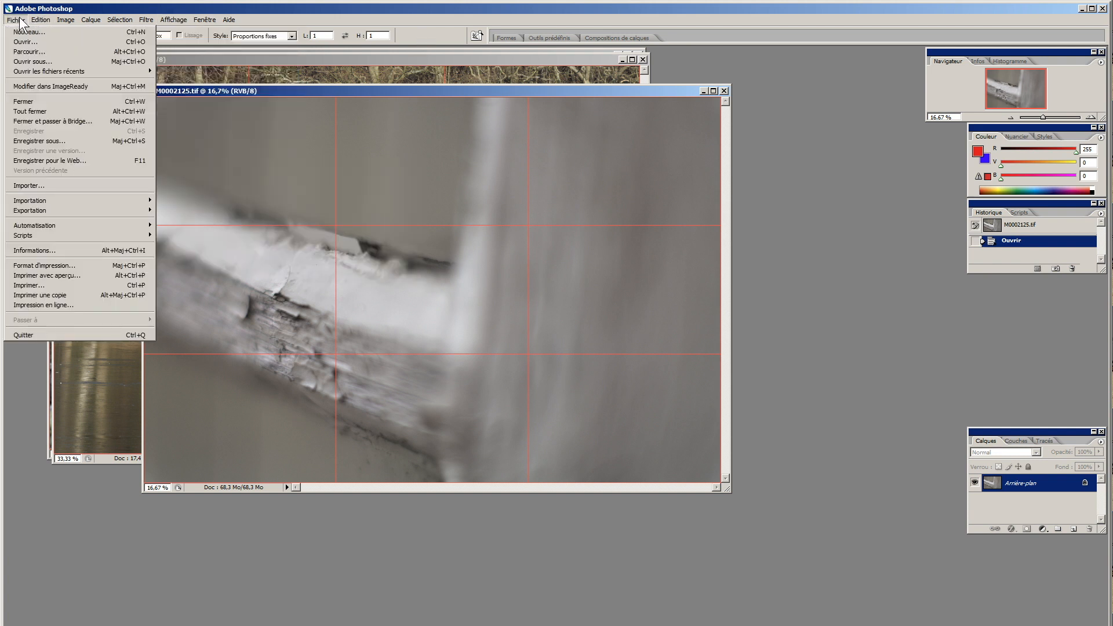
{"action": "mouse_move", "coordinate": [34, 19]}
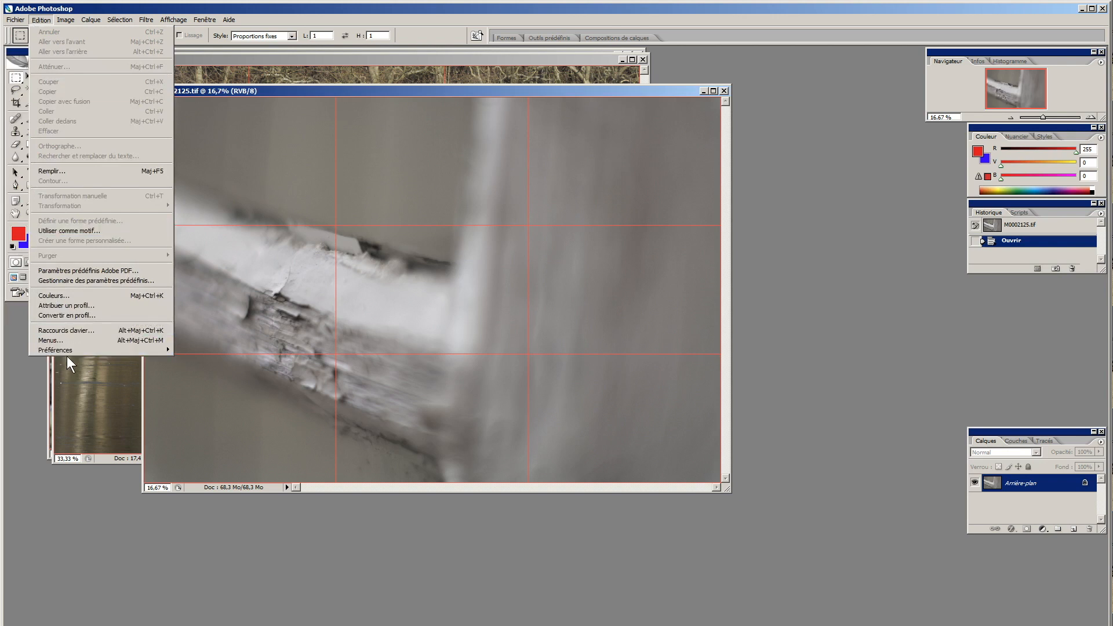
{"action": "mouse_move", "coordinate": [68, 350]}
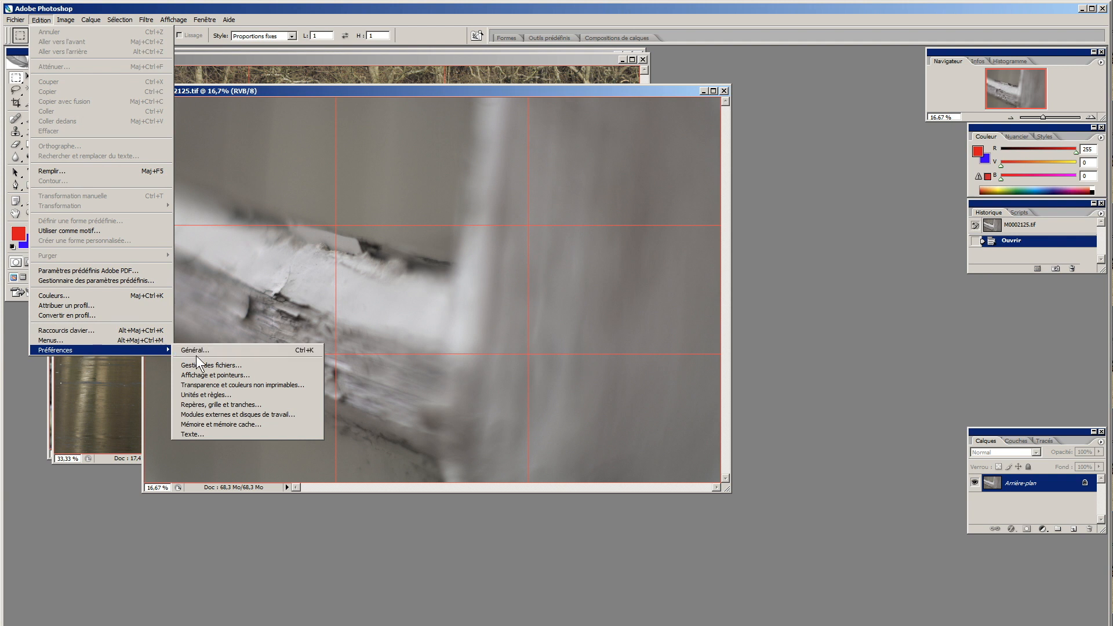
{"action": "left_click", "coordinate": [203, 394]}
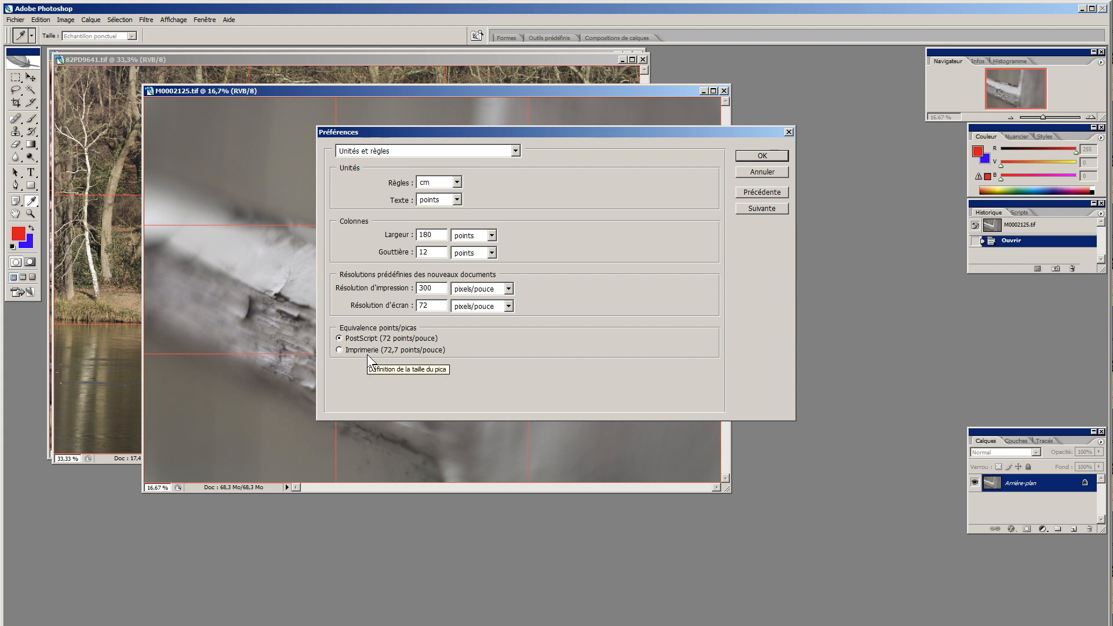
{"action": "left_click", "coordinate": [520, 151]}
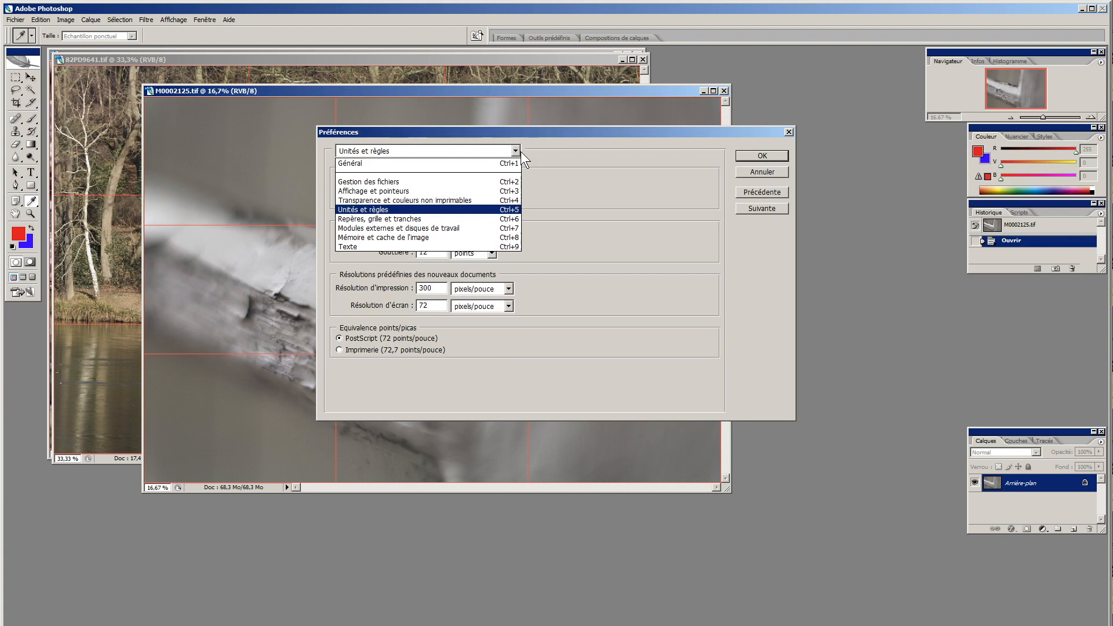
{"action": "left_click", "coordinate": [426, 218]}
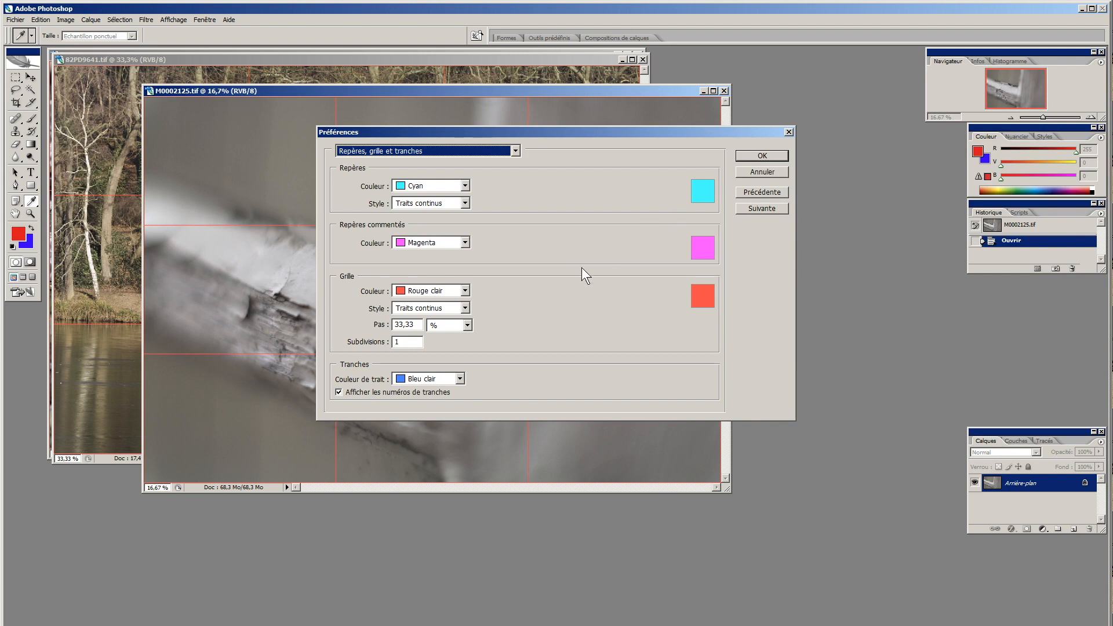
{"action": "left_click", "coordinate": [753, 154]}
{"action": "key", "text": "m"}
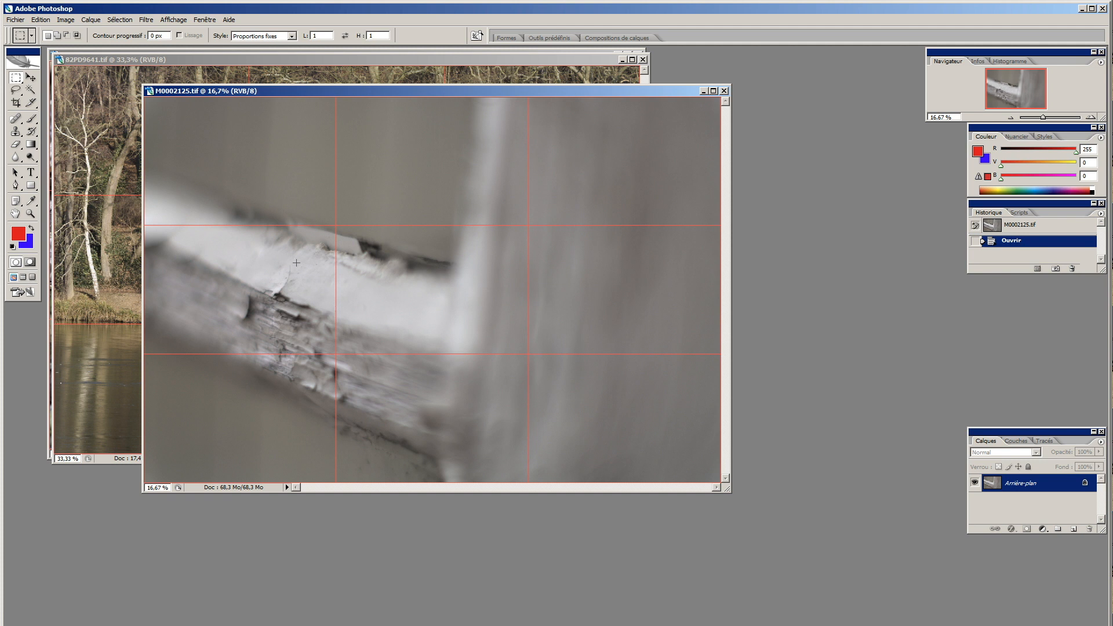
Open M0002125.tif in Save for Web, continuing despite its large size
{"action": "left_click", "coordinate": [16, 20]}
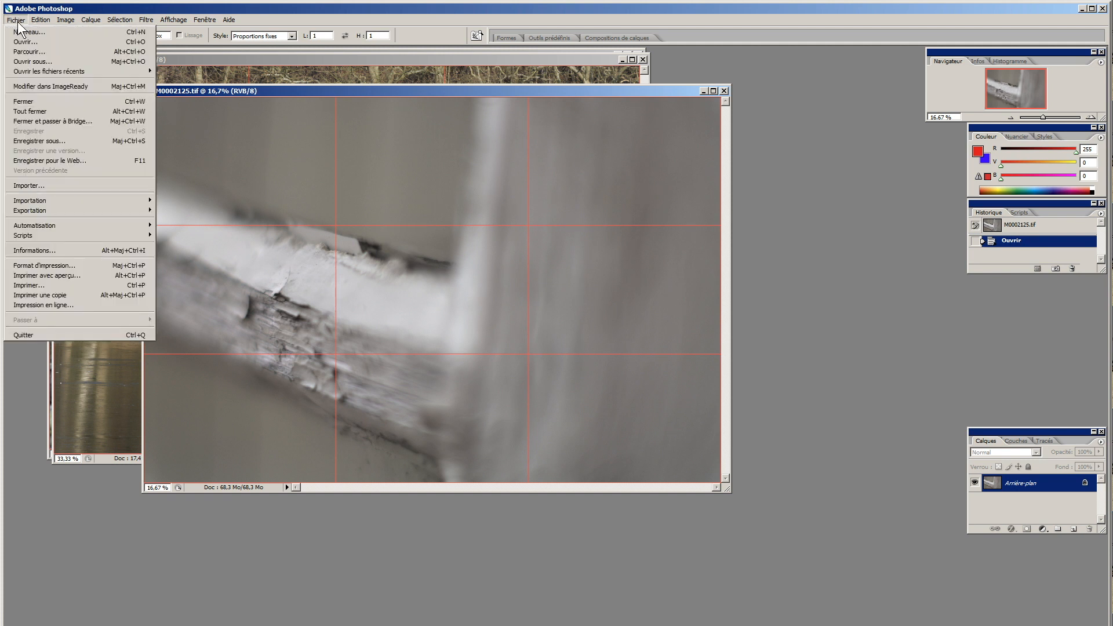
{"action": "left_click", "coordinate": [34, 160]}
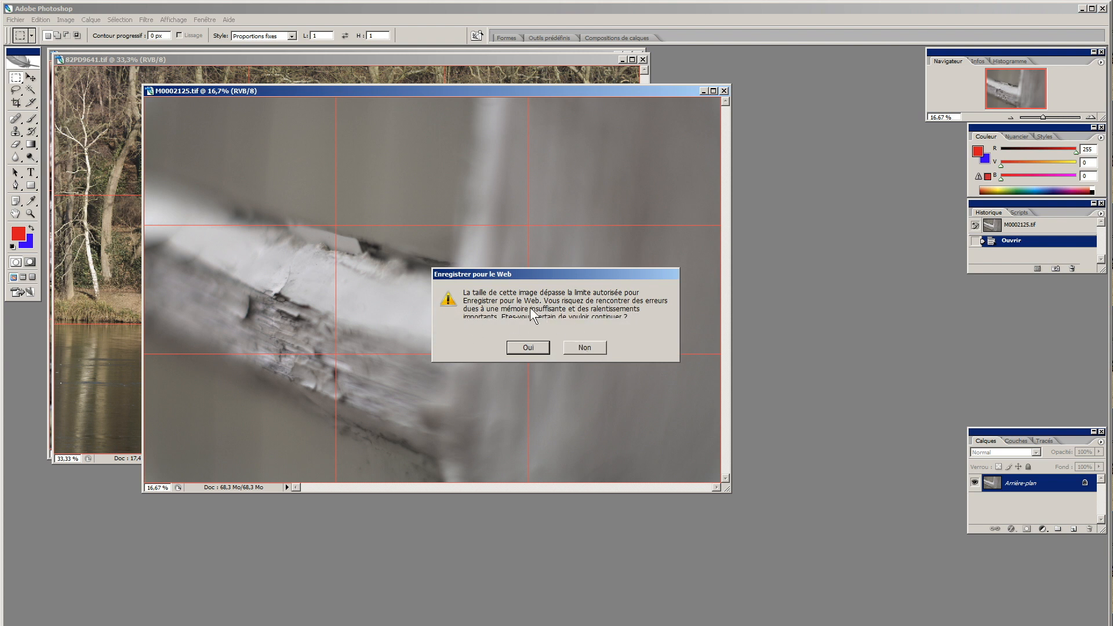
{"action": "left_click", "coordinate": [527, 347]}
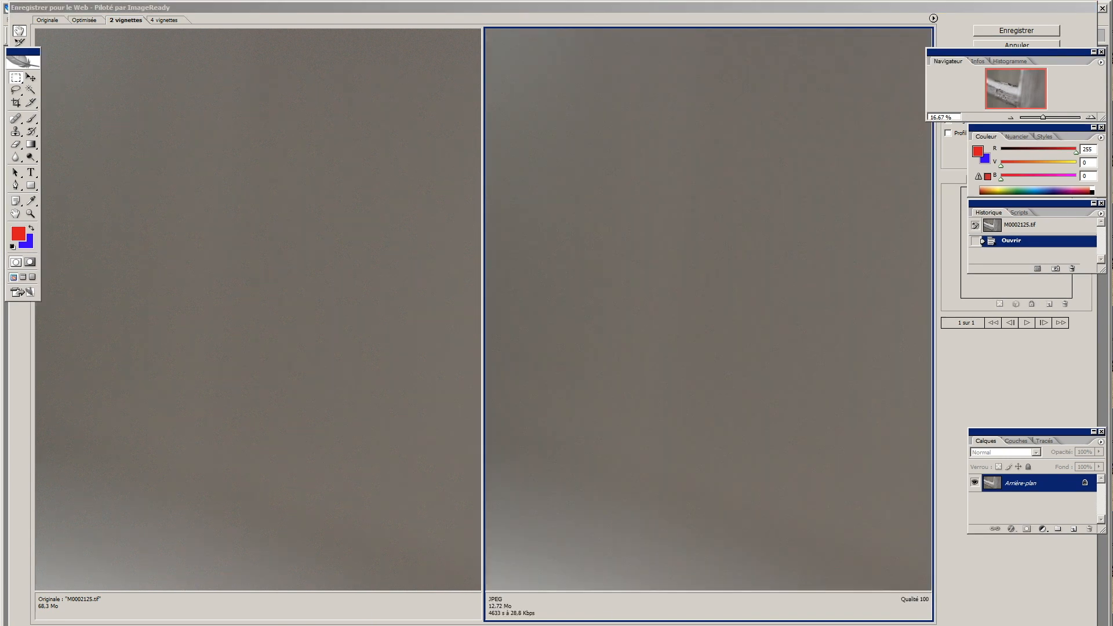
Open the Windows Task Manager over the web export preview, move it into full view, and cancel Save for Web
{"action": "right_click", "coordinate": [757, 625]}
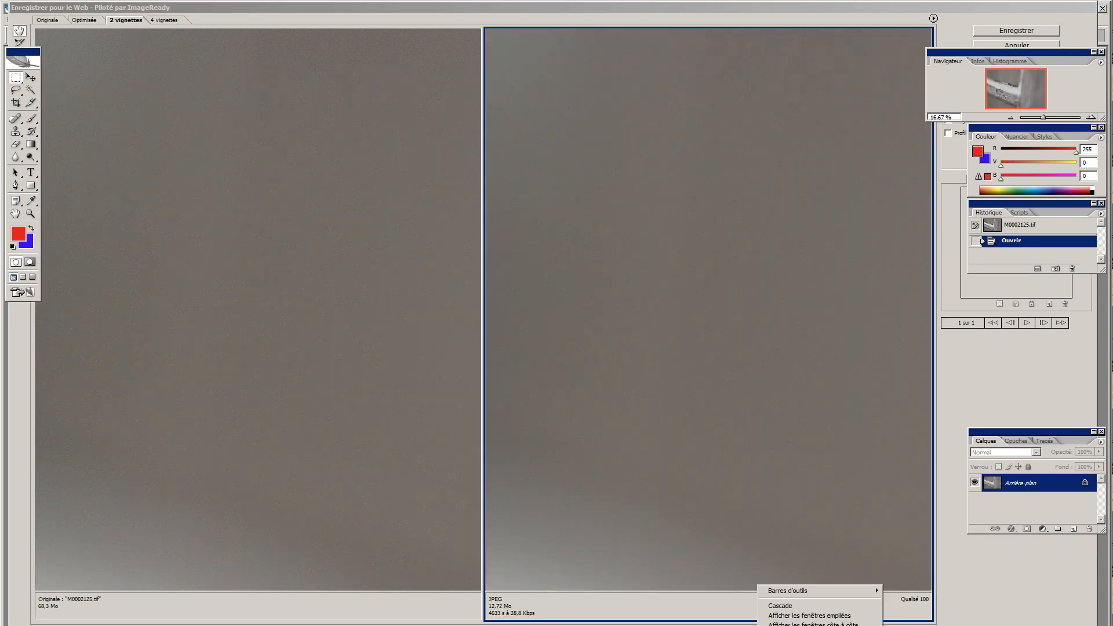
{"action": "left_click", "coordinate": [800, 625]}
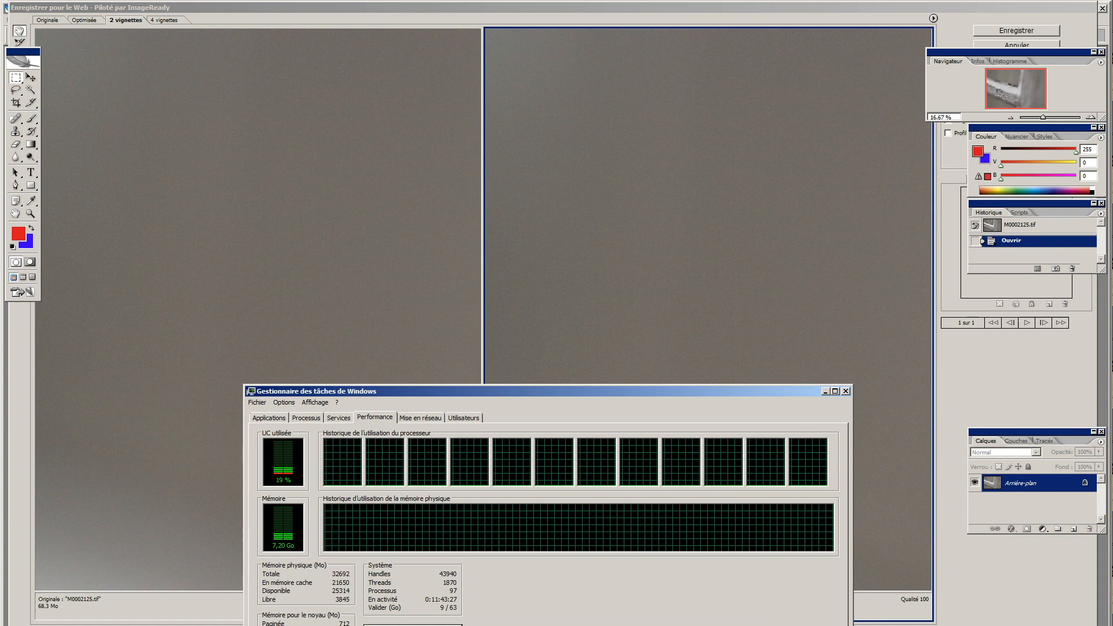
{"action": "left_click_drag", "start_coordinate": [621, 389], "coordinate": [609, 113]}
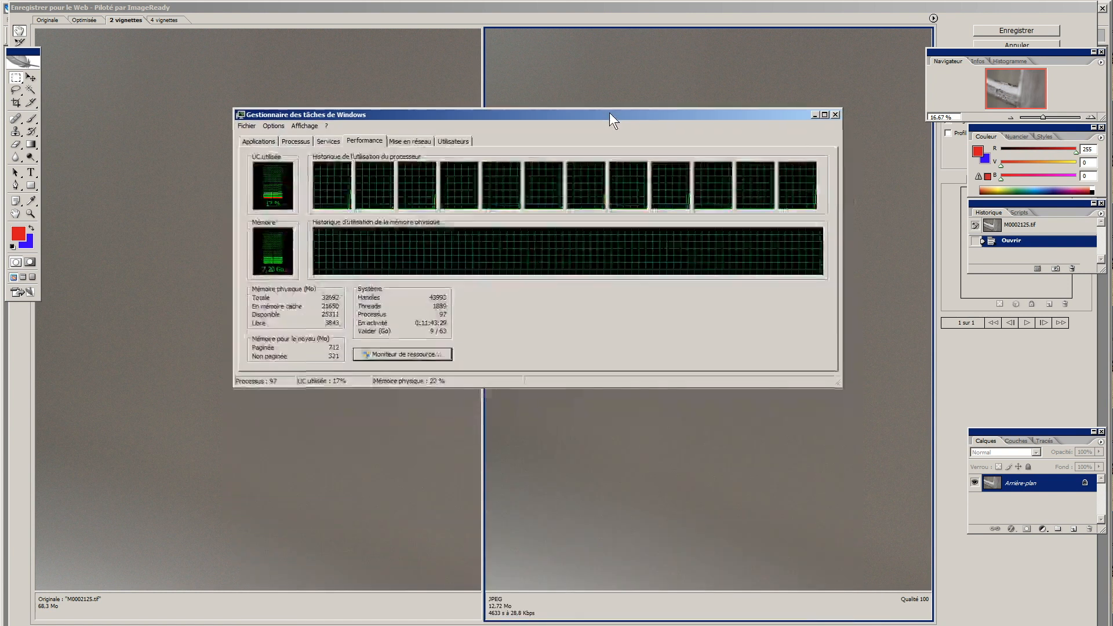
{"action": "left_click", "coordinate": [1049, 43]}
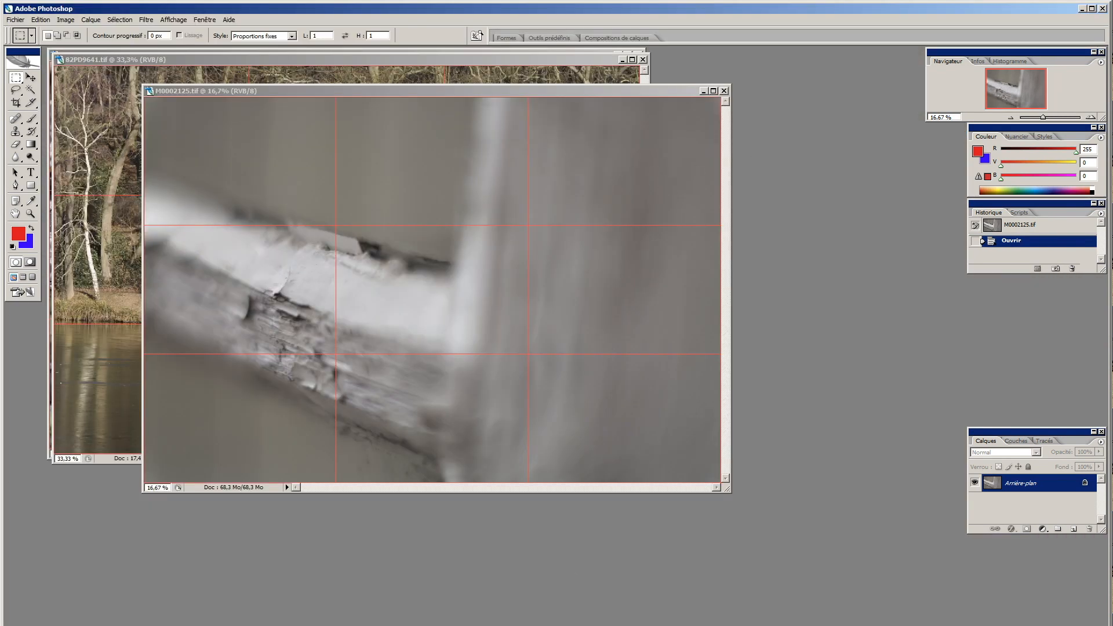
Move the Task Manager lower on the desktop and shorten the Photoshop window so the performance graphs can be seen beneath it
{"action": "key", "text": "alt+Tab"}
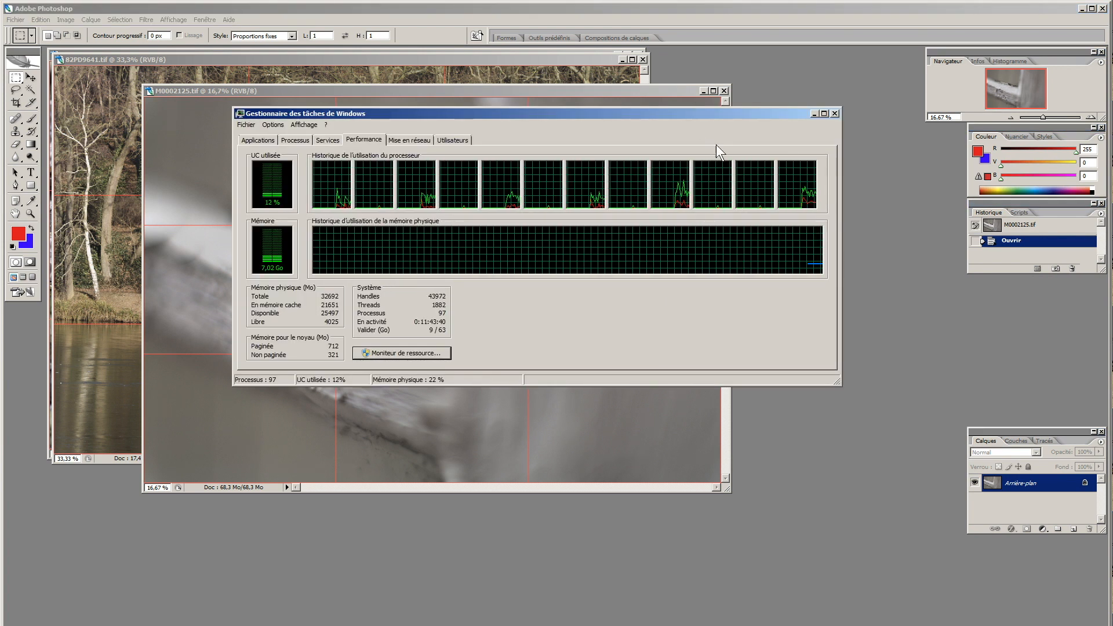
{"action": "left_click_drag", "start_coordinate": [705, 112], "coordinate": [740, 314]}
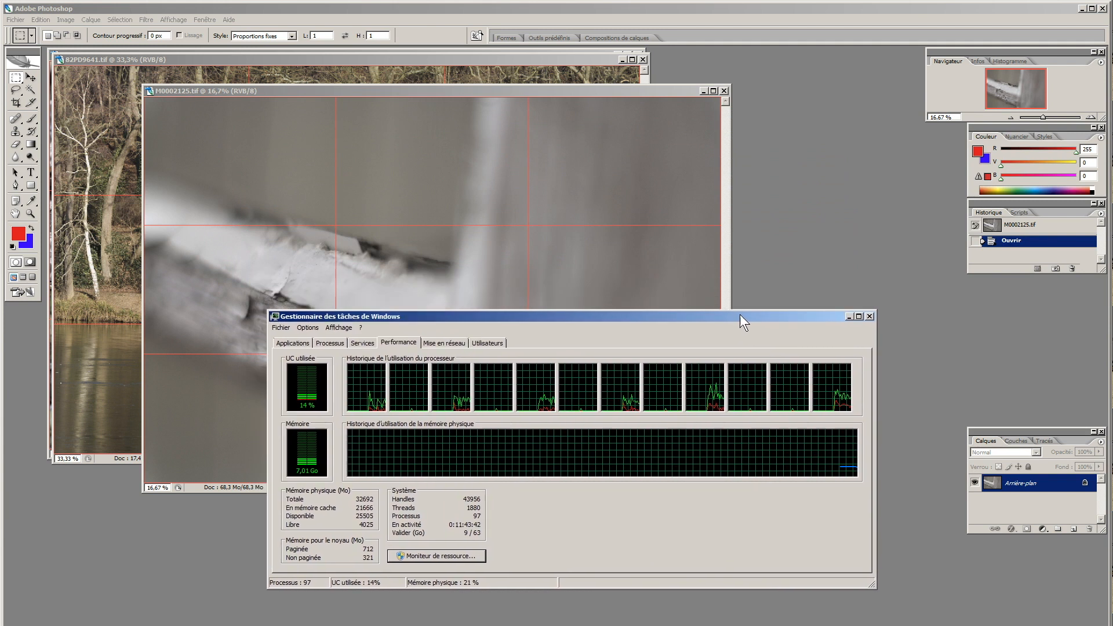
{"action": "left_click", "coordinate": [621, 93]}
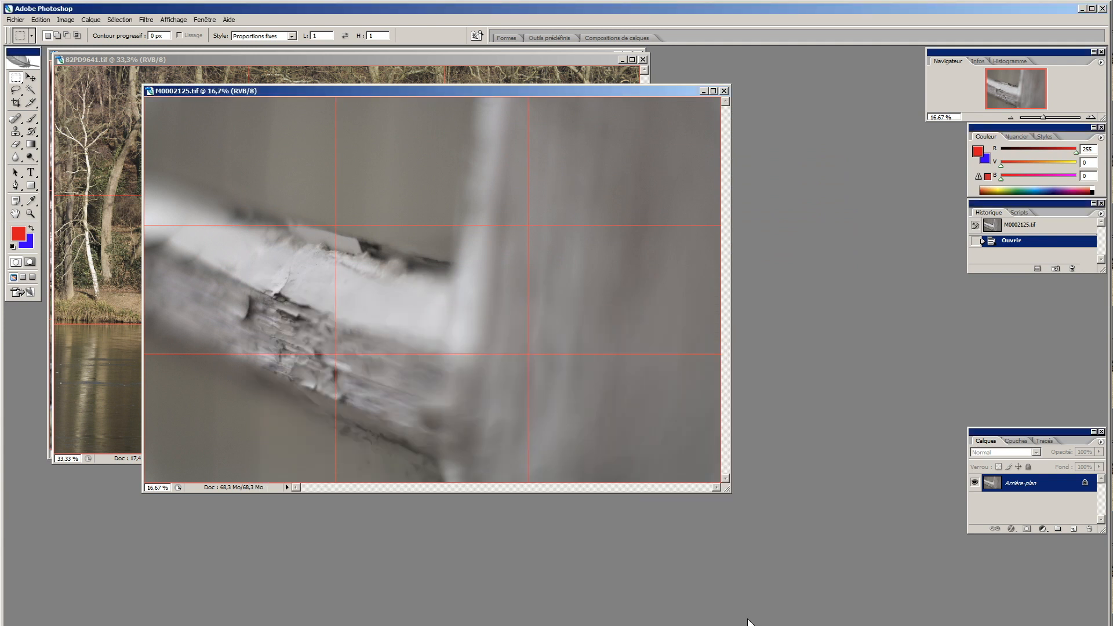
{"action": "left_click_drag", "start_coordinate": [748, 622], "coordinate": [773, 346]}
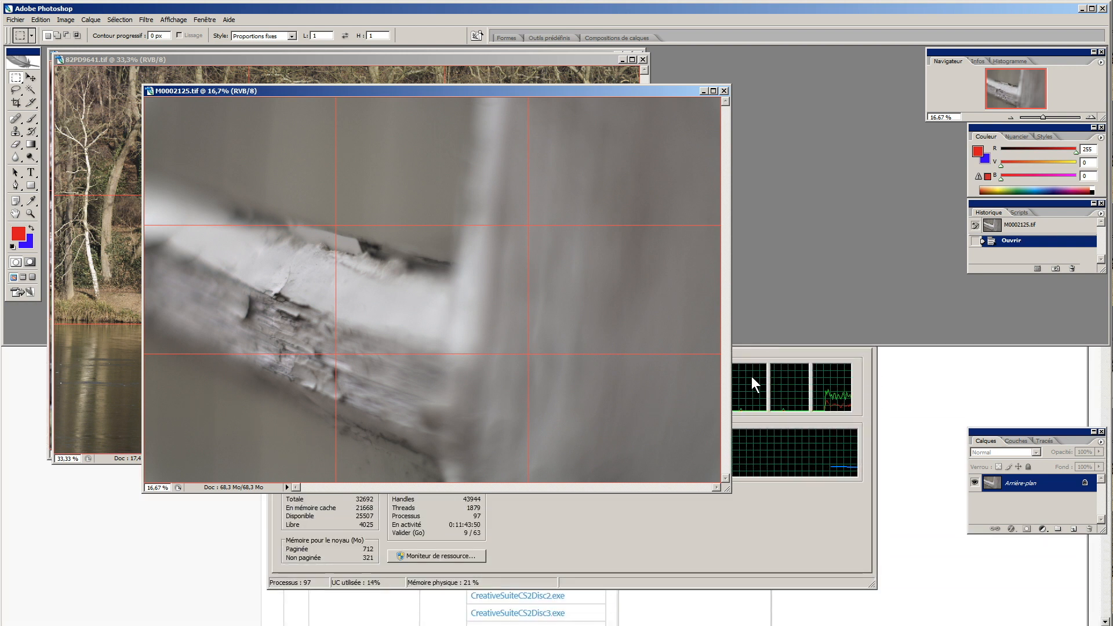
Shorten the M0002125.tif window to fit the reduced workspace and minimize the 82PD9641.tif and 82PD9637.tif windows
{"action": "left_click_drag", "start_coordinate": [727, 490], "coordinate": [737, 346]}
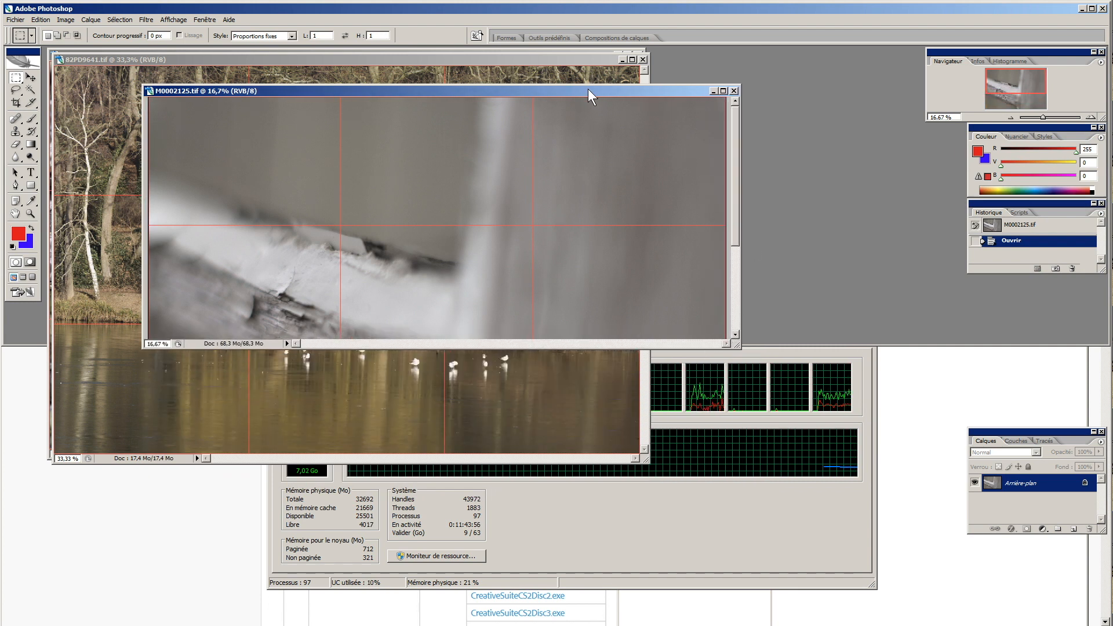
{"action": "left_click", "coordinate": [621, 59]}
{"action": "left_click", "coordinate": [617, 55]}
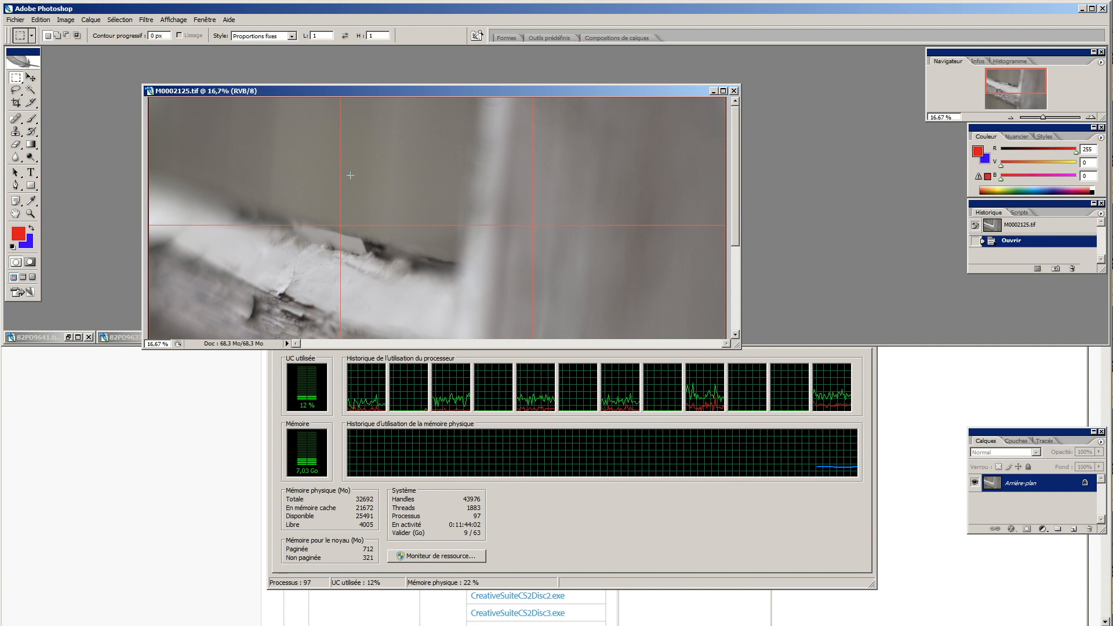
Open M0002125.tif in Save for Web despite its large size and keep the format at JPEG with Maximum quality
{"action": "left_click", "coordinate": [16, 20]}
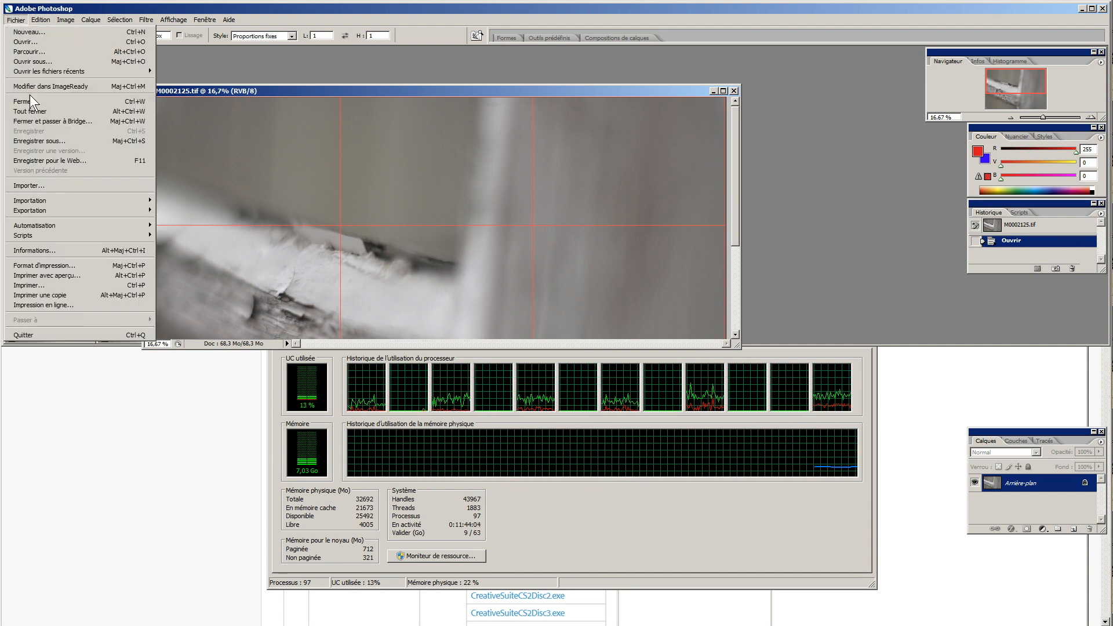
{"action": "left_click", "coordinate": [51, 163]}
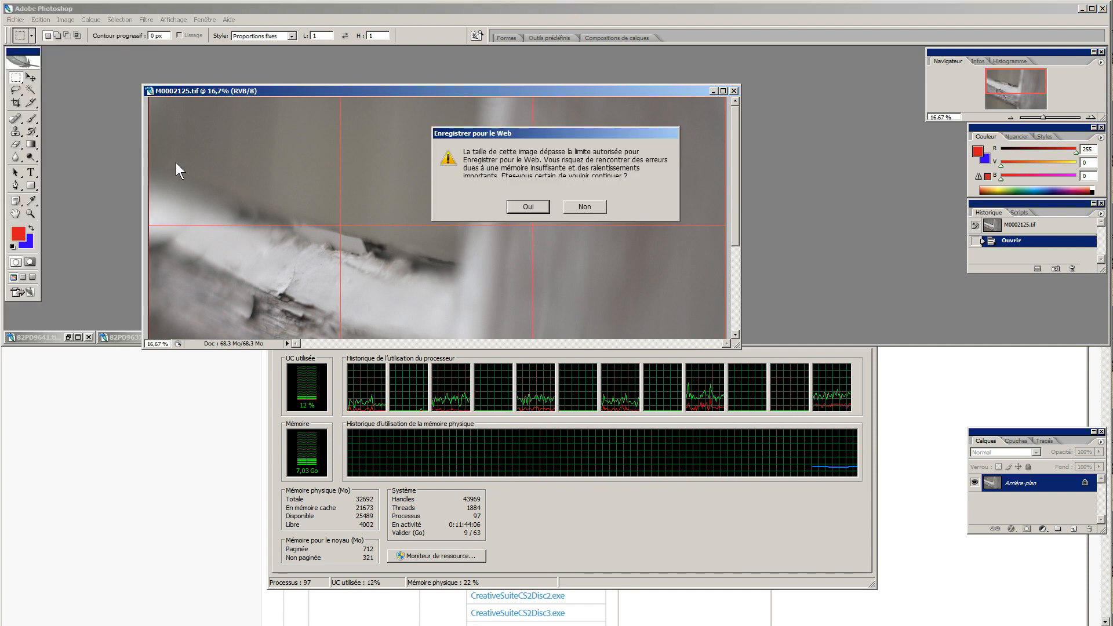
{"action": "left_click", "coordinate": [522, 206]}
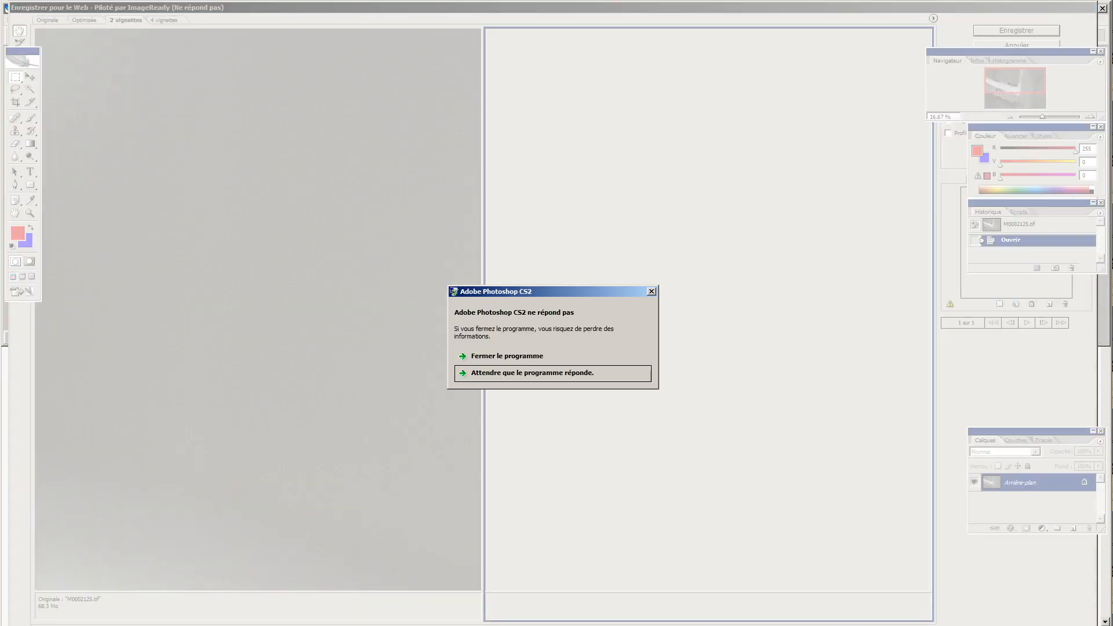
{"action": "left_click", "coordinate": [651, 289]}
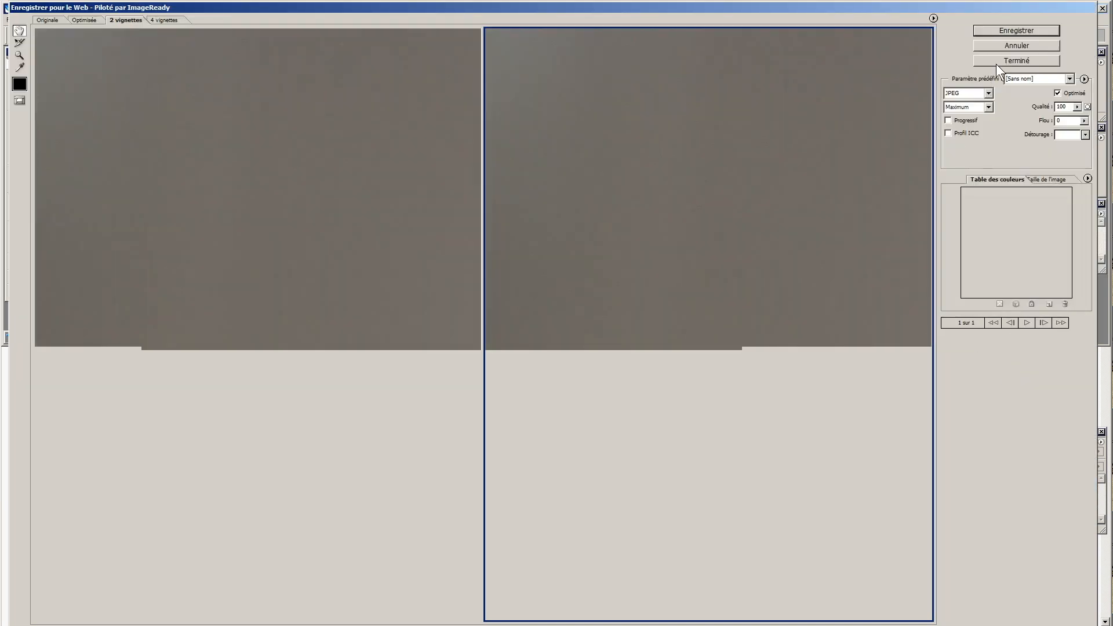
{"action": "left_click", "coordinate": [989, 106]}
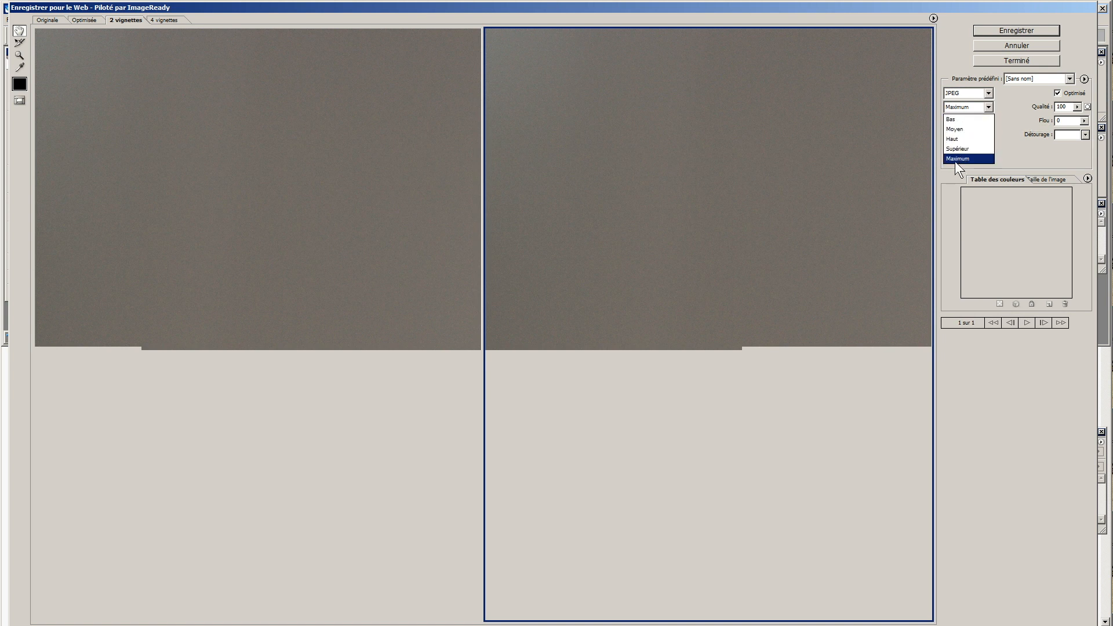
{"action": "left_click", "coordinate": [956, 160]}
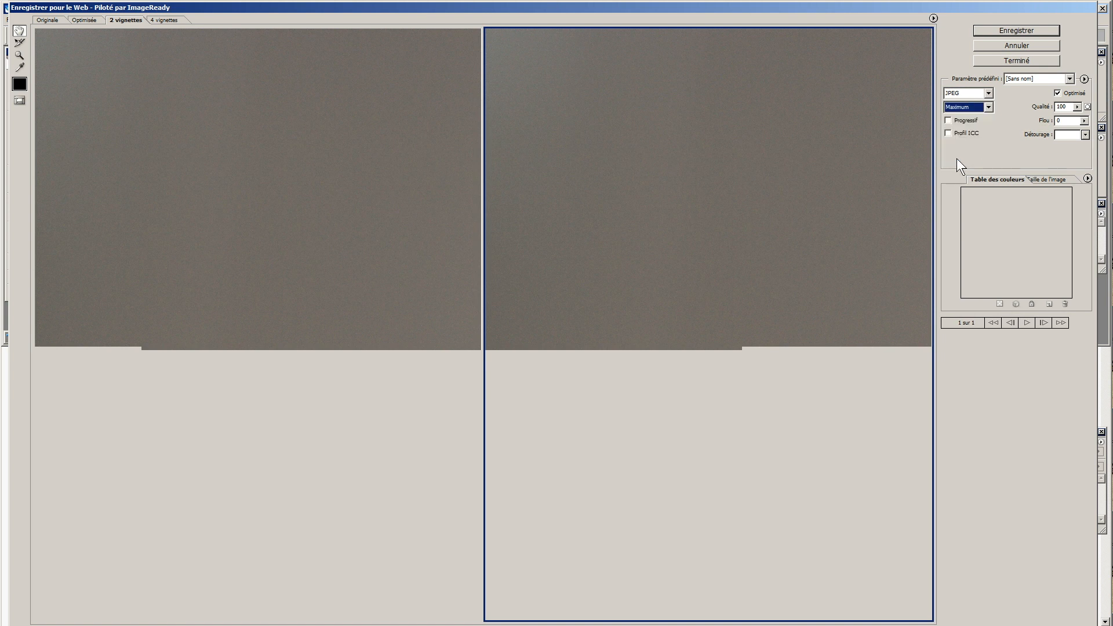
Save the optimized copy as M0002125.jpg in the flickr folder inside 060115-lac_meudon
{"action": "left_click", "coordinate": [1021, 30]}
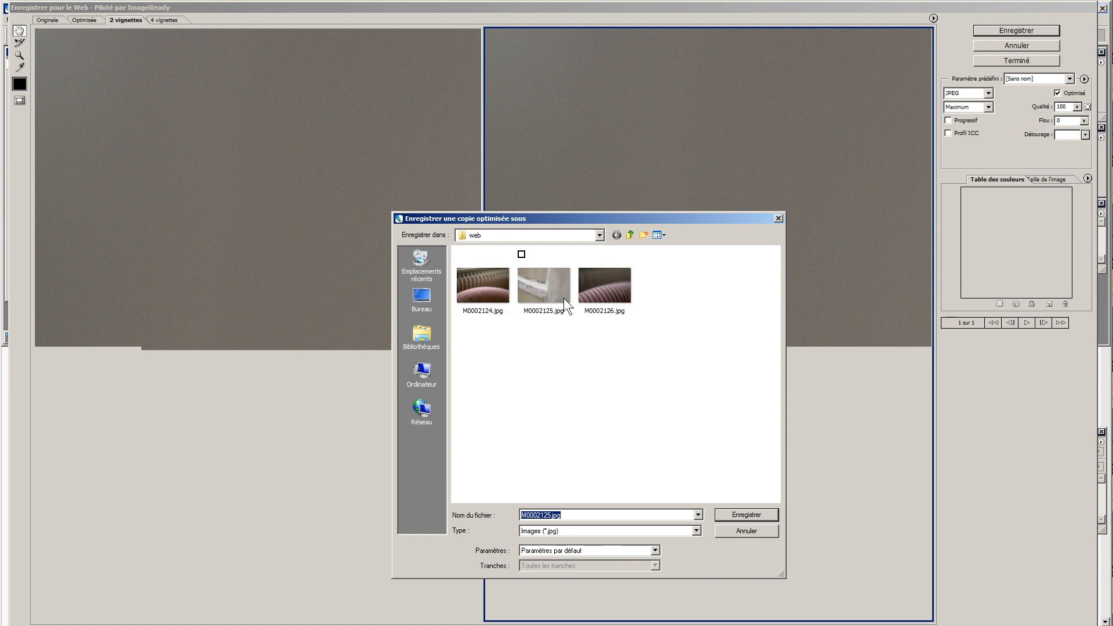
{"action": "left_click", "coordinate": [600, 235]}
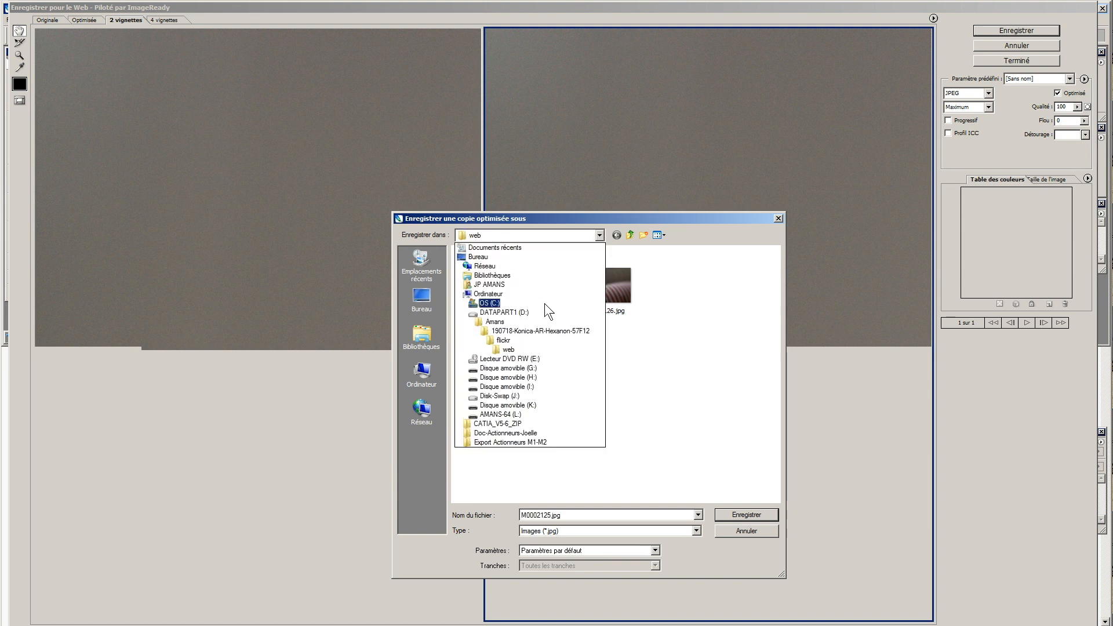
{"action": "left_click", "coordinate": [494, 322]}
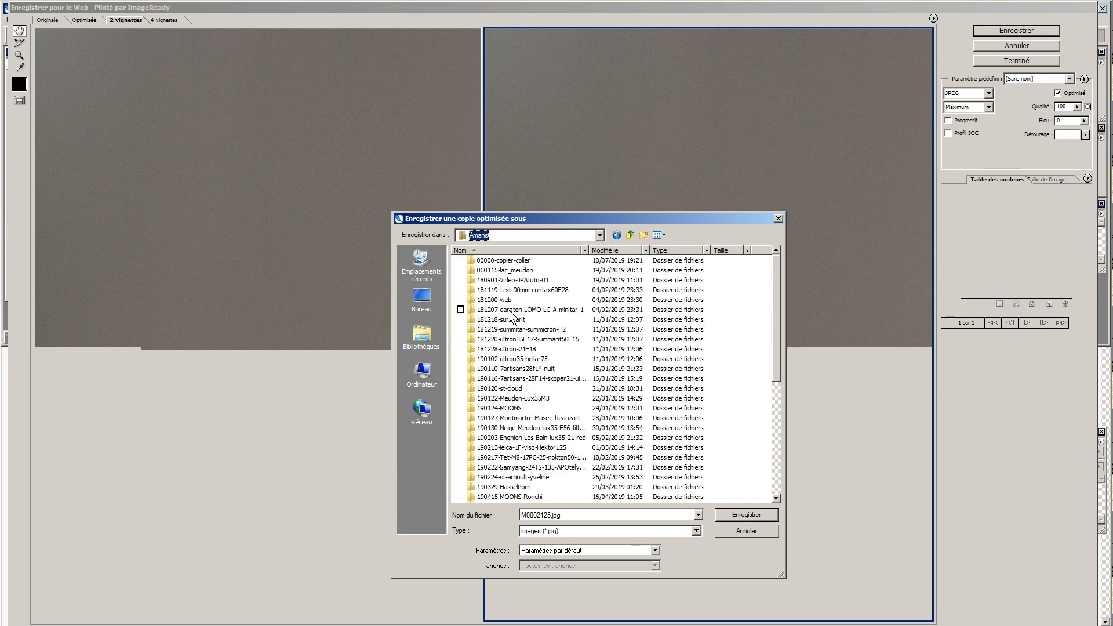
{"action": "double_click", "coordinate": [504, 270]}
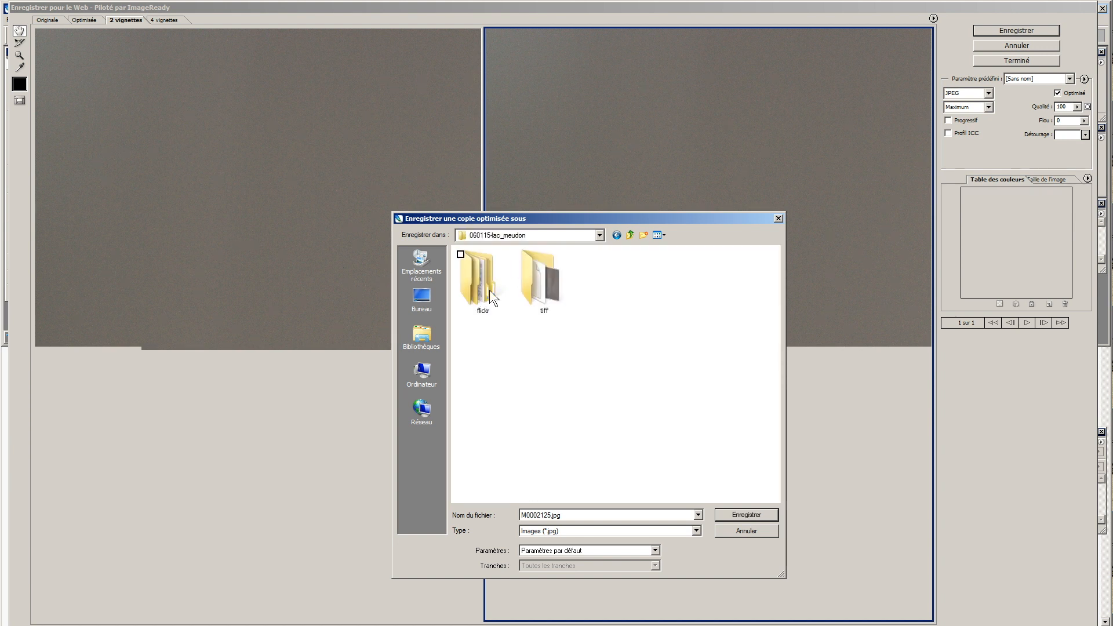
{"action": "double_click", "coordinate": [483, 290]}
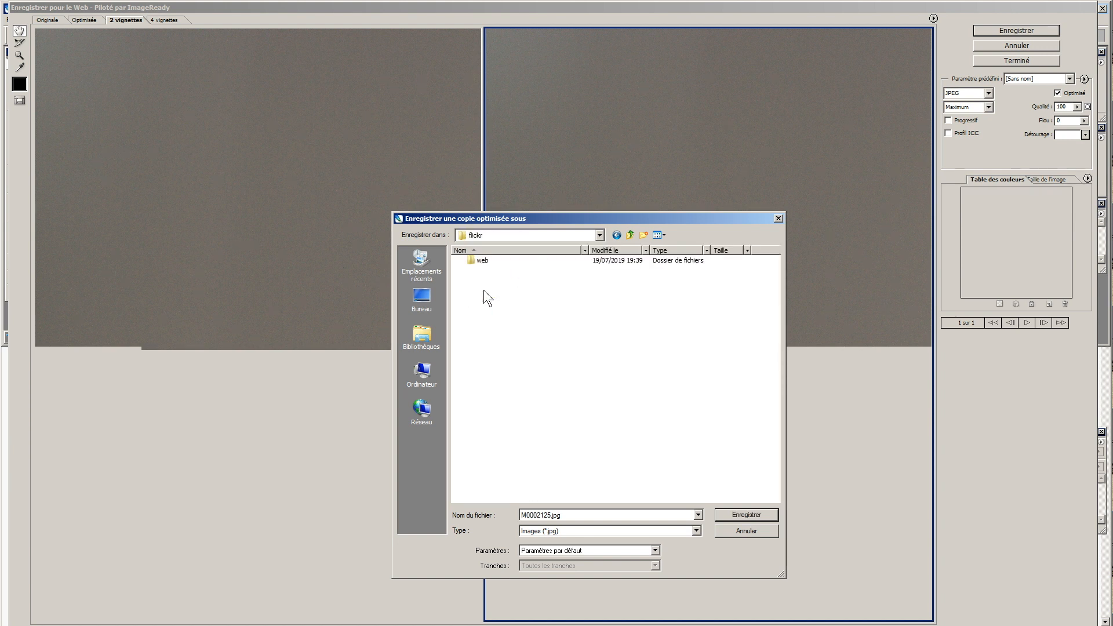
{"action": "left_click", "coordinate": [760, 515]}
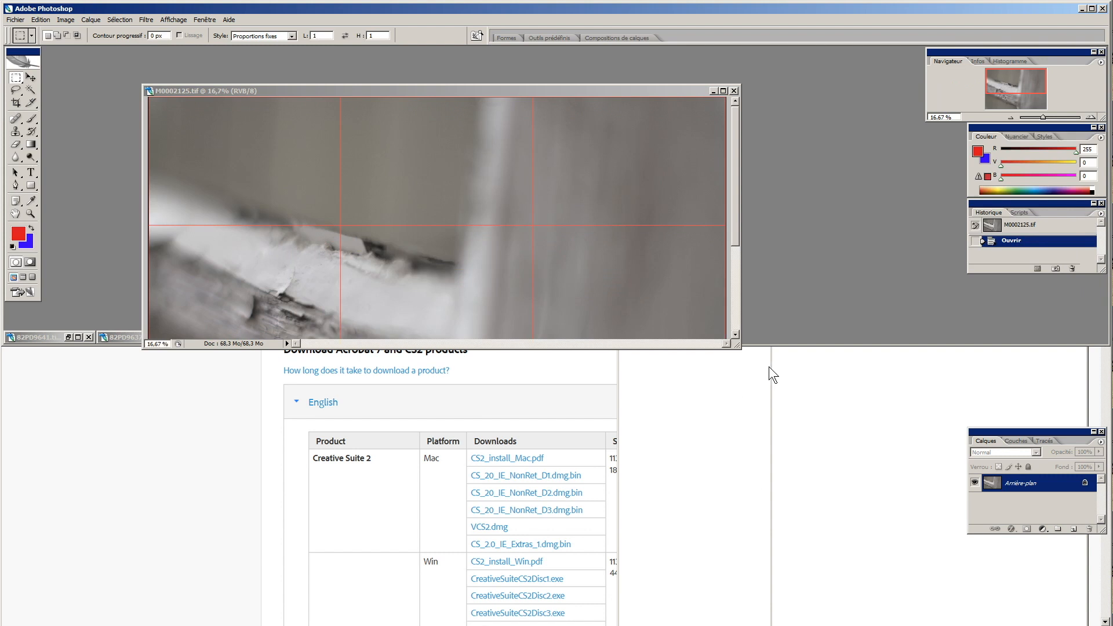
Extend the Photoshop window back down the screen, hide the palettes, and enlarge the M0002125.tif window around its whole image
{"action": "left_click_drag", "start_coordinate": [767, 346], "coordinate": [718, 622]}
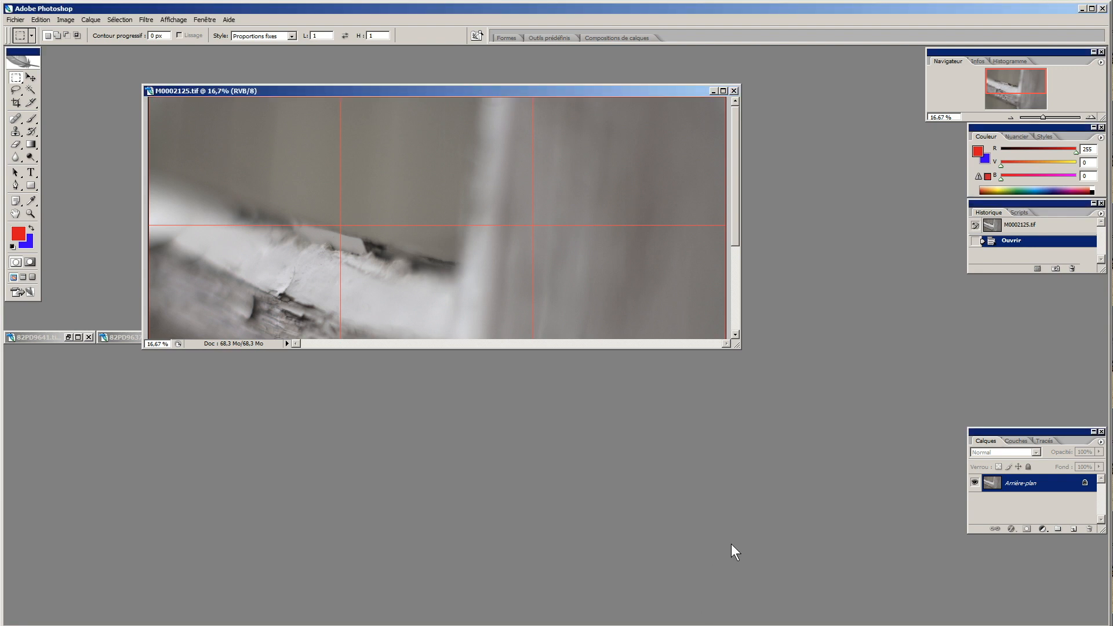
{"action": "key", "text": "Tab"}
{"action": "left_click_drag", "start_coordinate": [737, 346], "coordinate": [815, 554]}
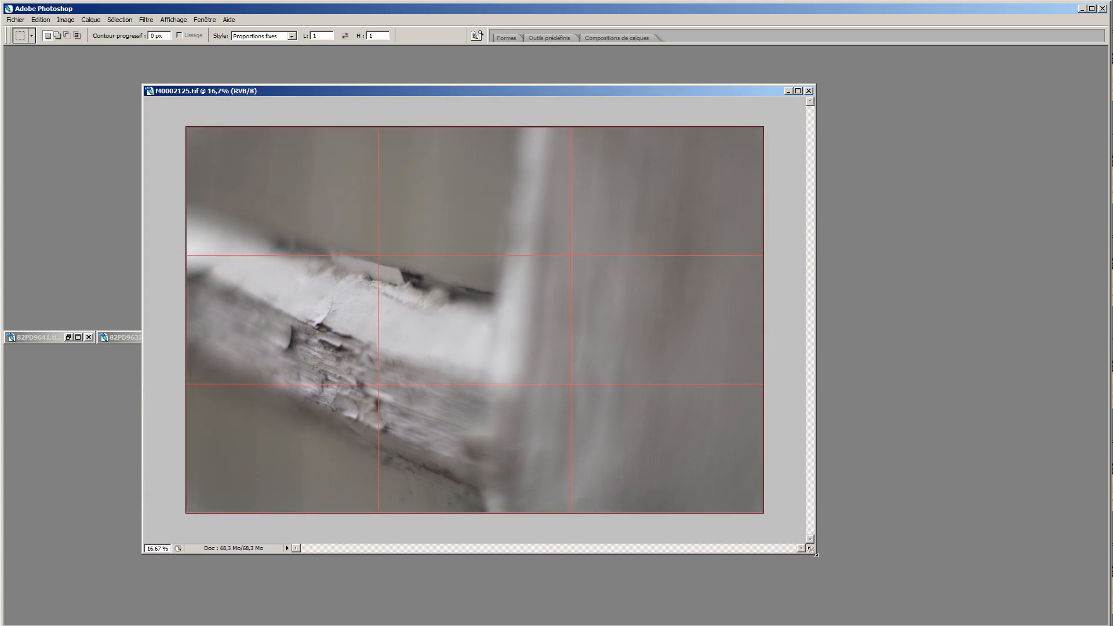
Restore the minimized 82PD9641.tif and 82PD9637.tif windows, shifting 82PD9641.tif over the M0002125.tif window
{"action": "left_click", "coordinate": [67, 337]}
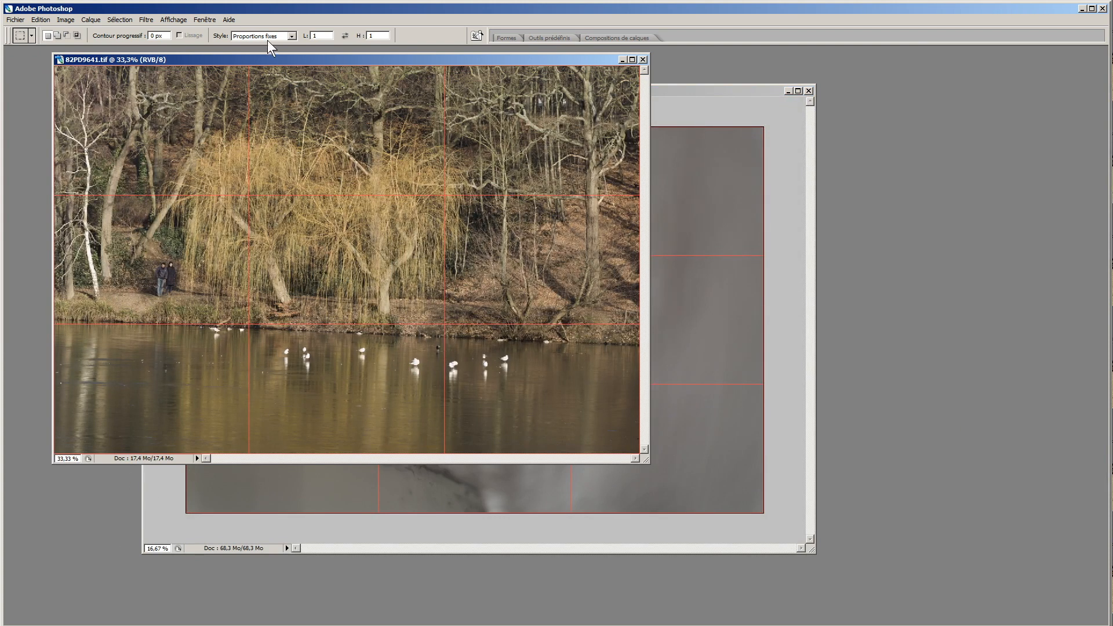
{"action": "left_click_drag", "start_coordinate": [375, 55], "coordinate": [555, 69]}
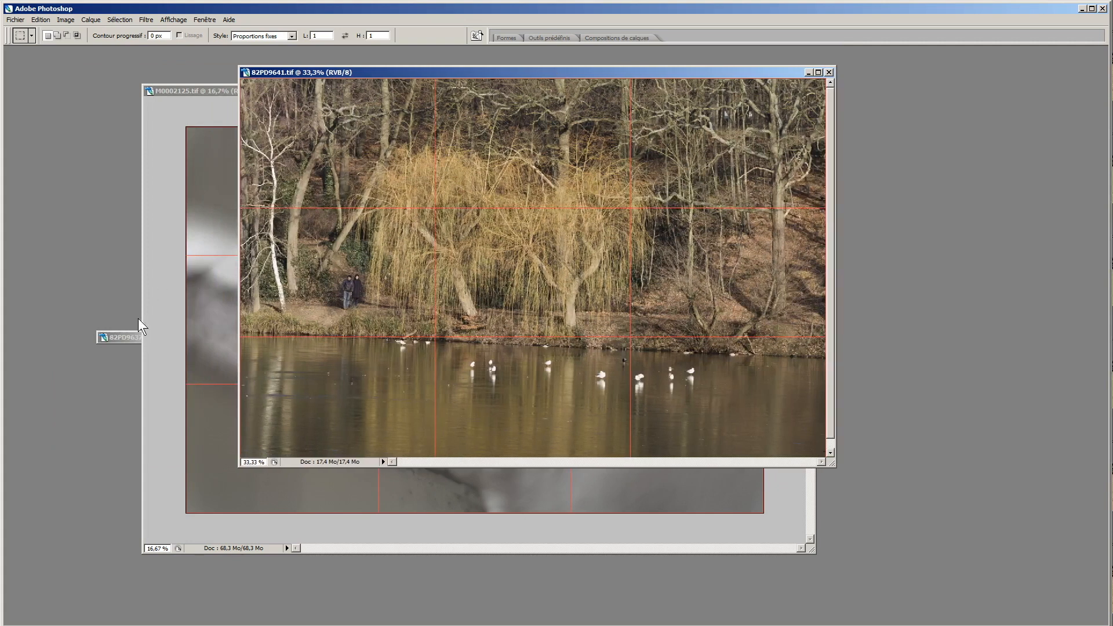
{"action": "left_click", "coordinate": [121, 336]}
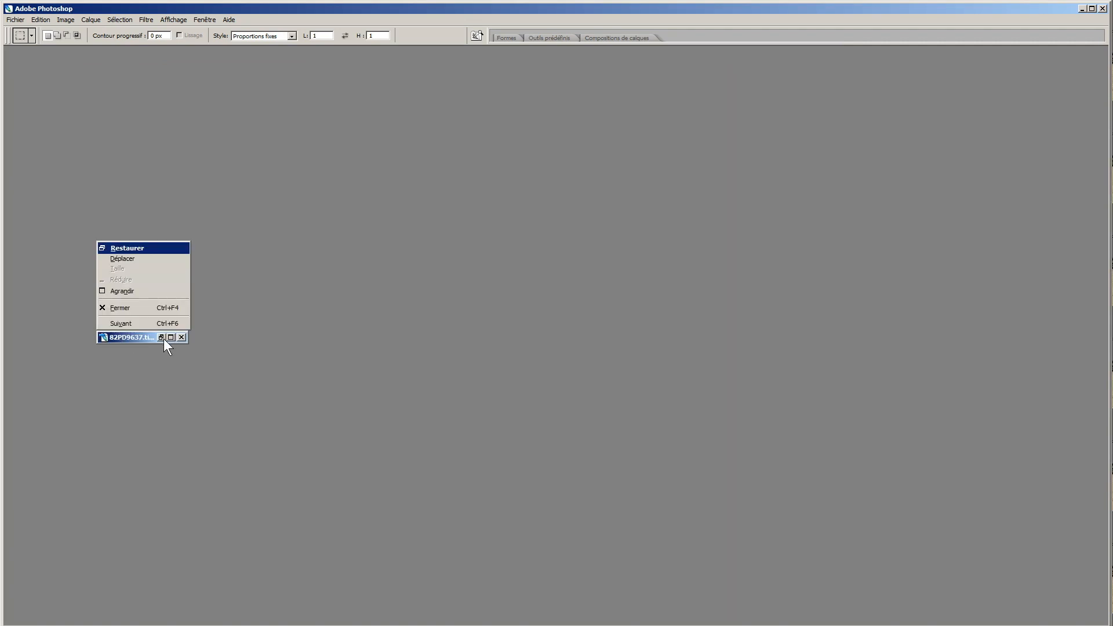
{"action": "left_click", "coordinate": [155, 339]}
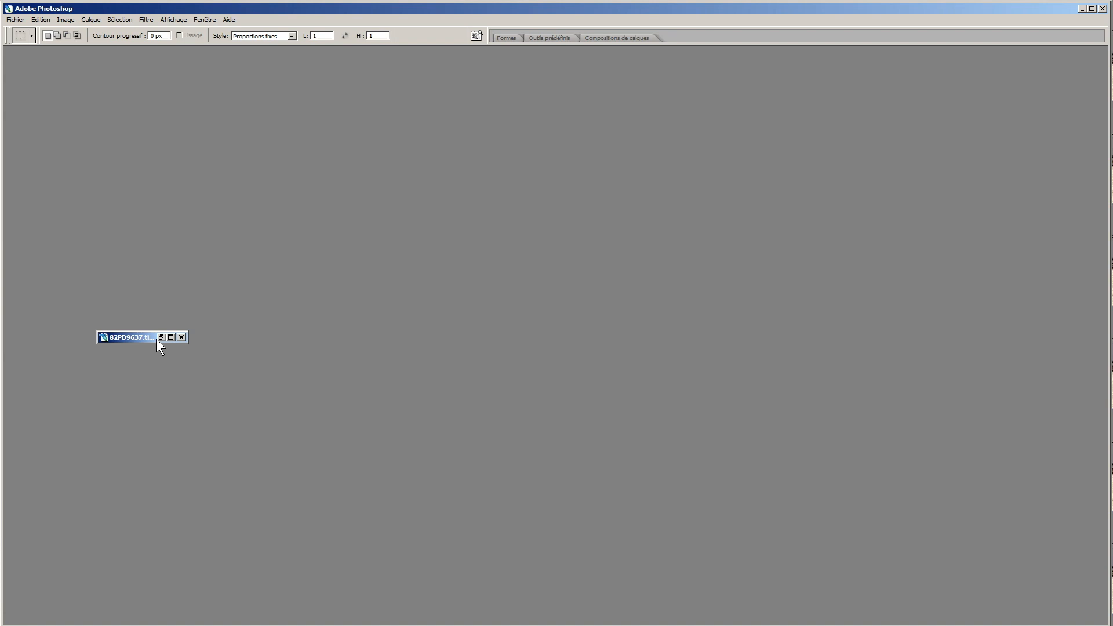
{"action": "left_click", "coordinate": [160, 337]}
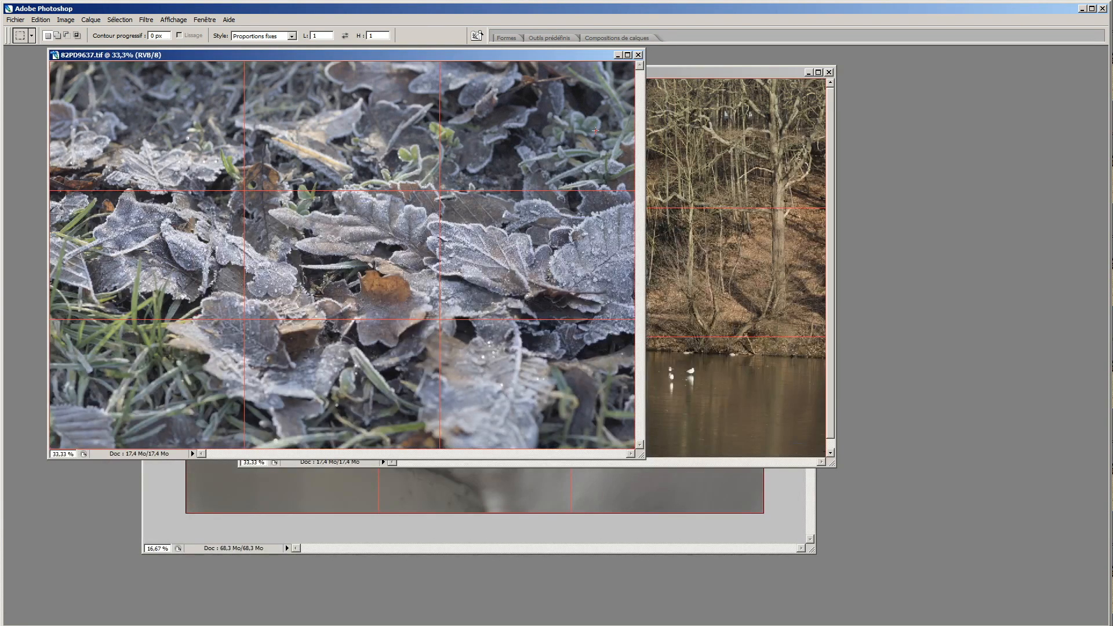
Reposition and enlarge the 82PD9641.tif window to fit its whole image, and bring M0002125.tif to the front
{"action": "left_click_drag", "start_coordinate": [705, 71], "coordinate": [670, 74]}
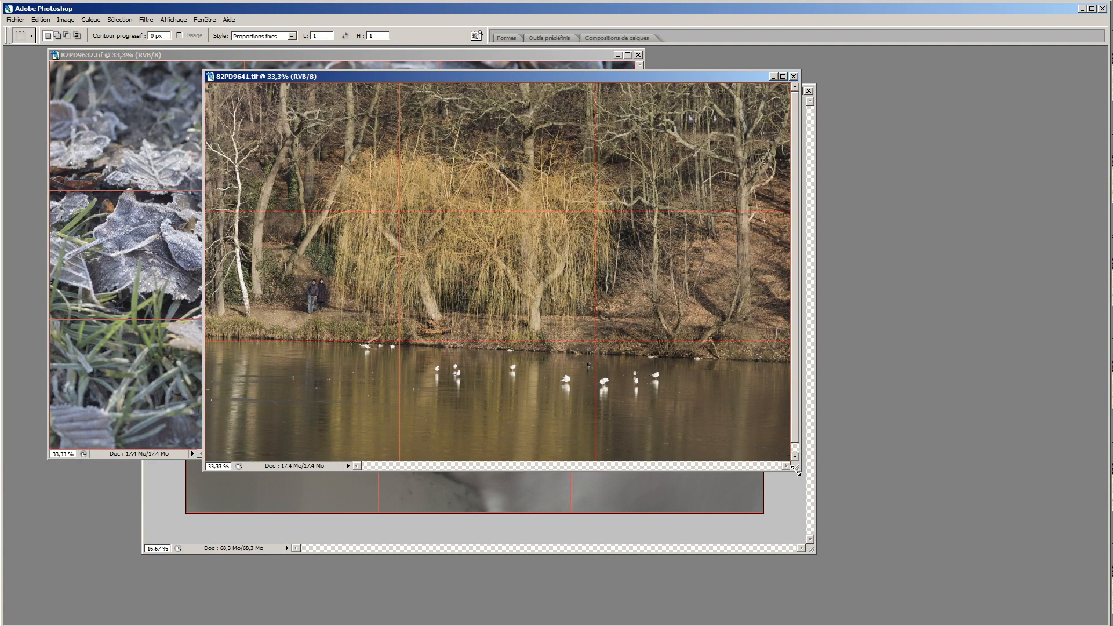
{"action": "left_click_drag", "start_coordinate": [795, 472], "coordinate": [823, 507]}
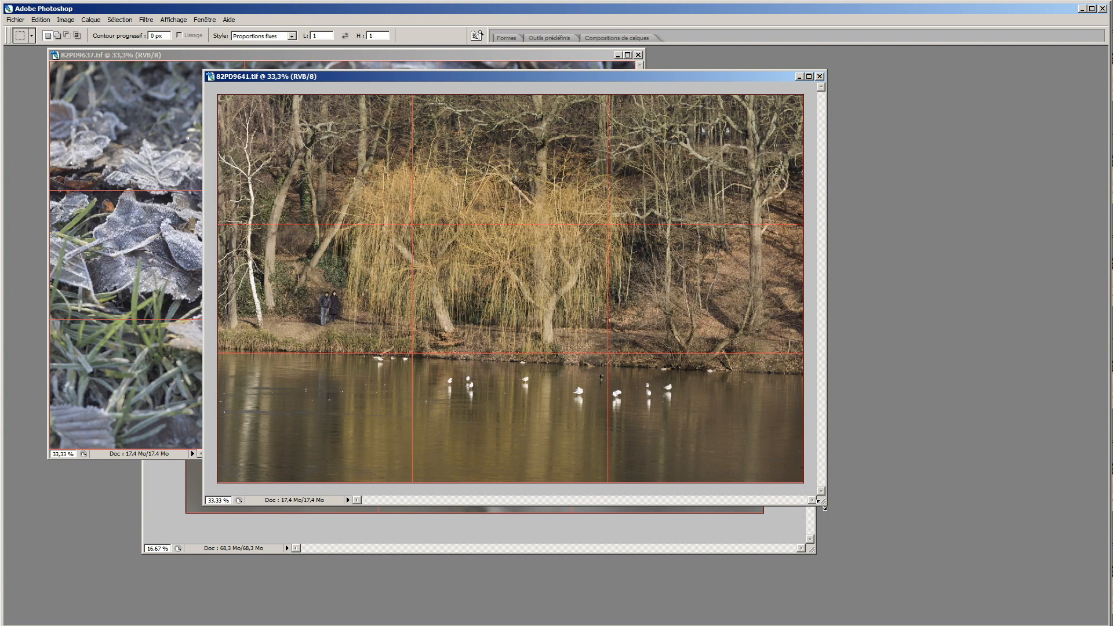
{"action": "left_click", "coordinate": [784, 535]}
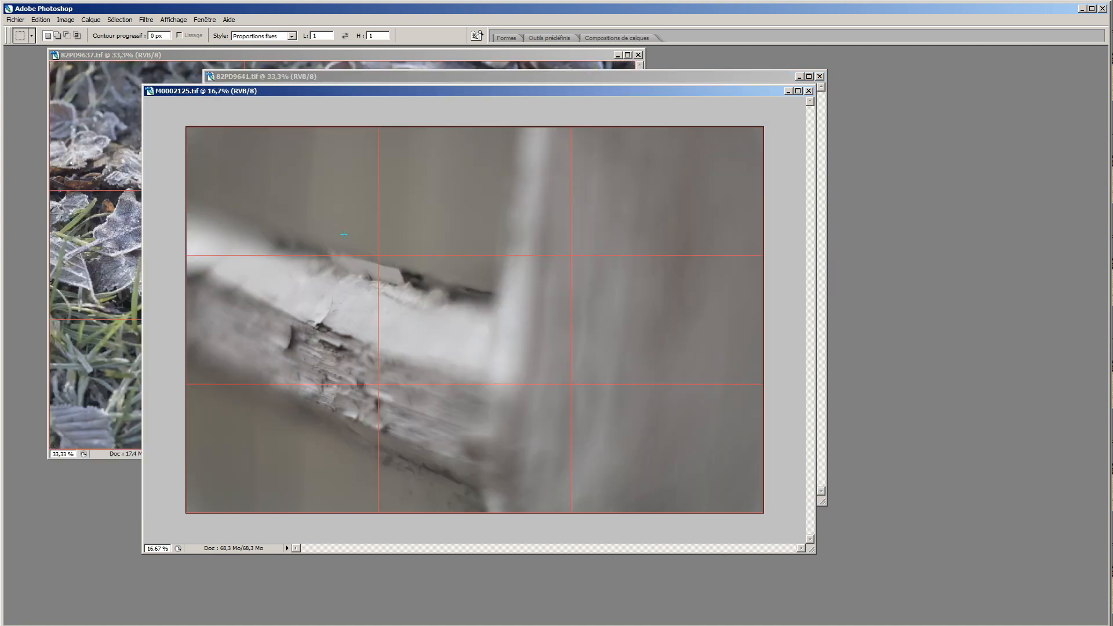
Switch to Windows Explorer, open the flickr folder in details view, and check the file size of the exported M0002125.jpg
{"action": "key", "text": "alt+Tab"}
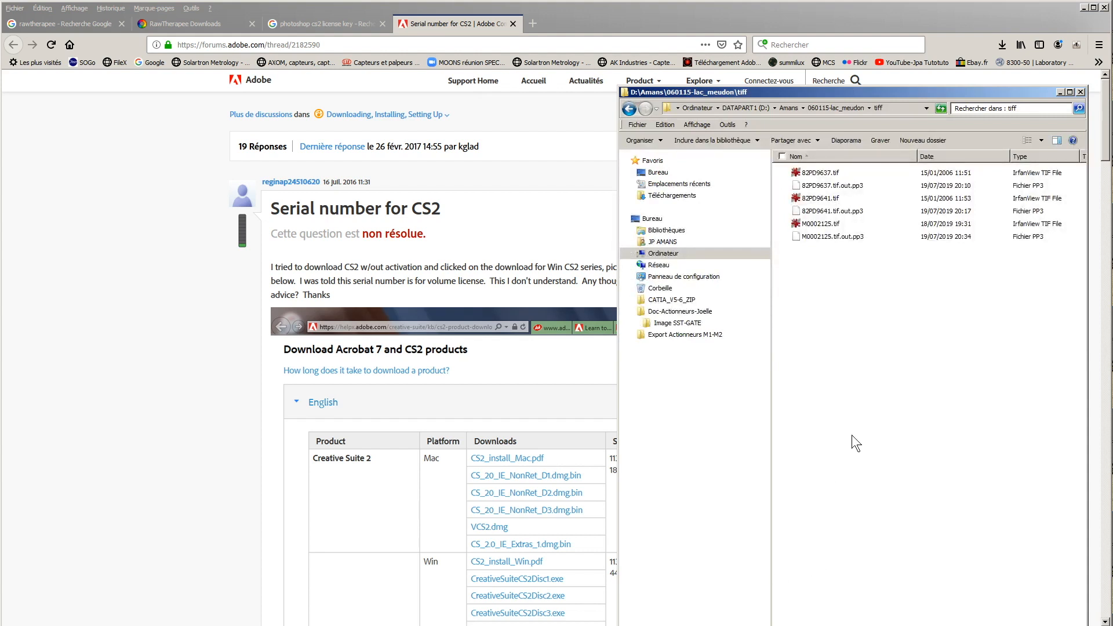
{"action": "left_click", "coordinate": [824, 107]}
{"action": "double_click", "coordinate": [808, 173]}
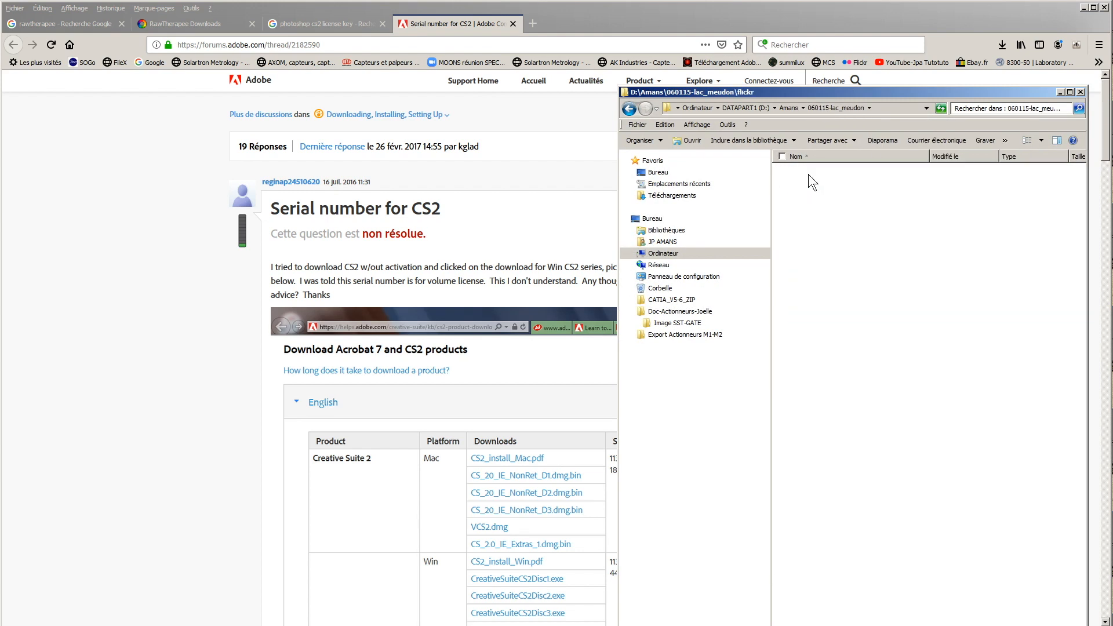
{"action": "left_click", "coordinate": [1042, 141]}
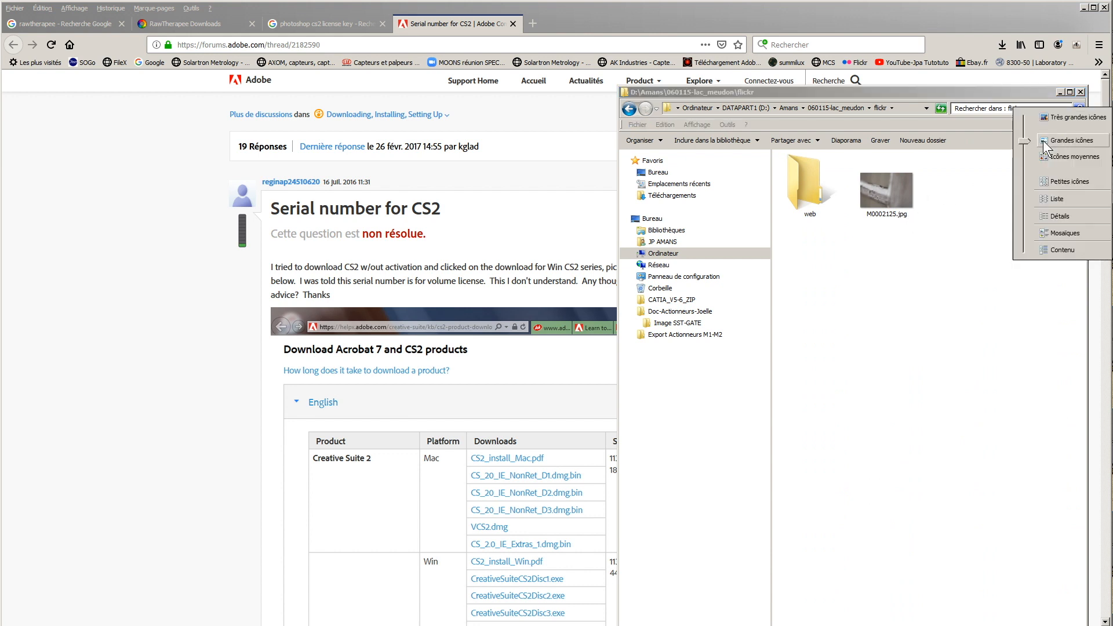
{"action": "left_click", "coordinate": [1044, 219]}
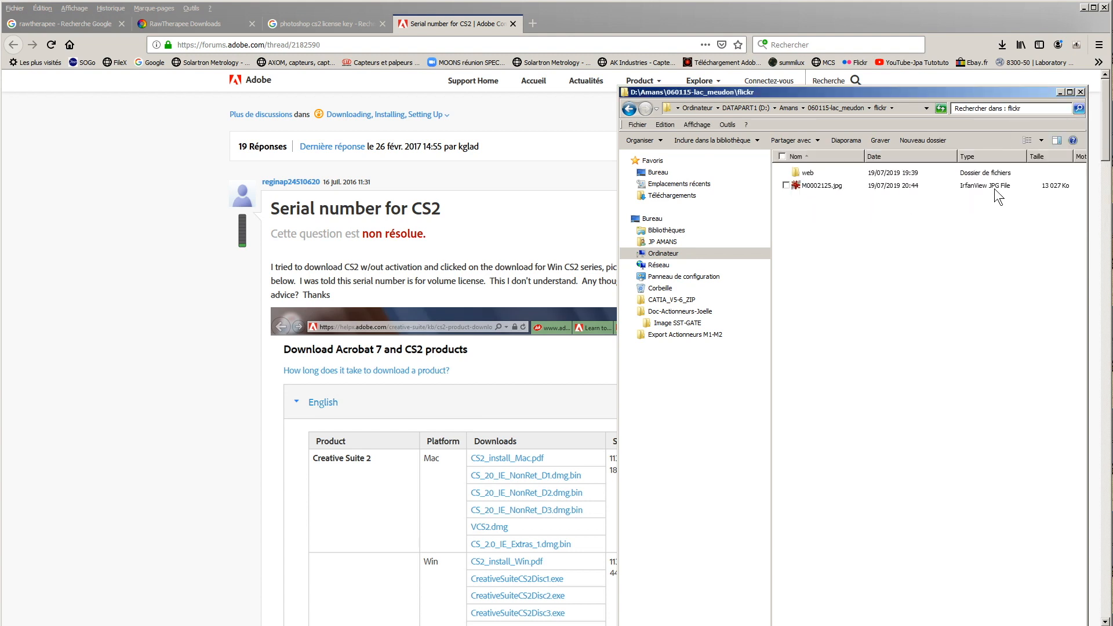
{"action": "left_click_drag", "start_coordinate": [771, 179], "coordinate": [718, 187]}
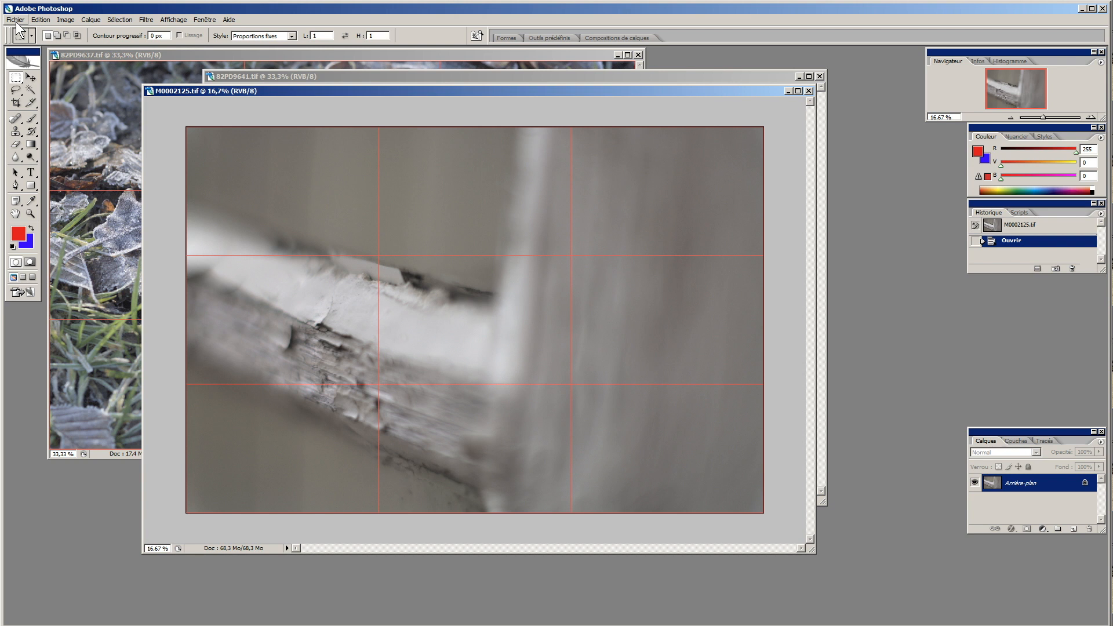
Resize M0002125.tif to 800 pixels wide with constrained proportions and Bicubic (Bicubique) resampling
{"action": "left_click", "coordinate": [66, 20]}
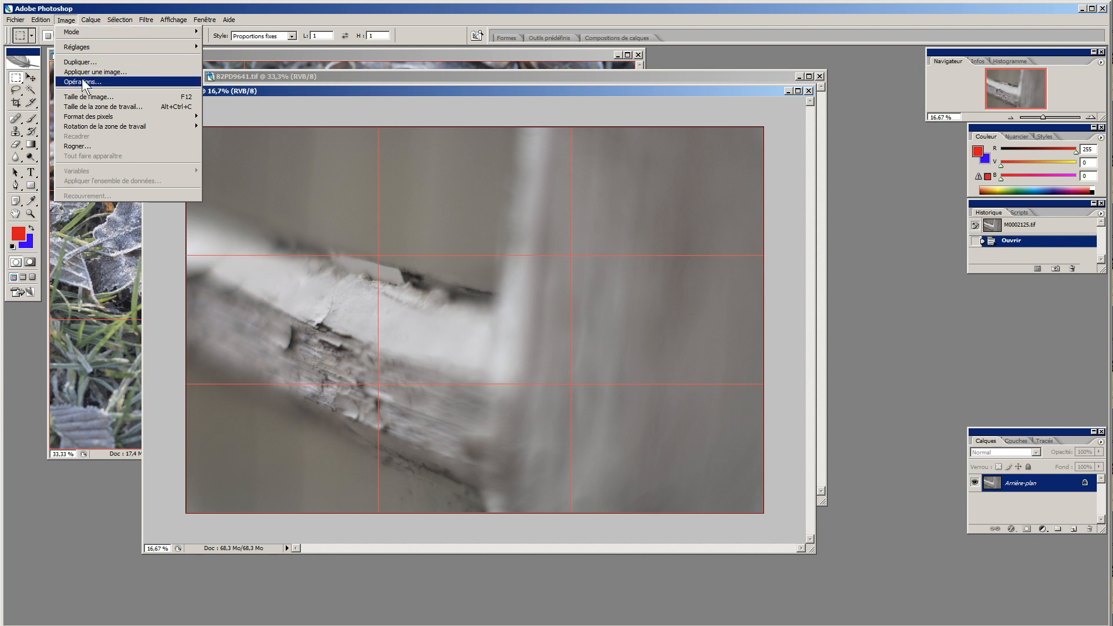
{"action": "left_click", "coordinate": [87, 97]}
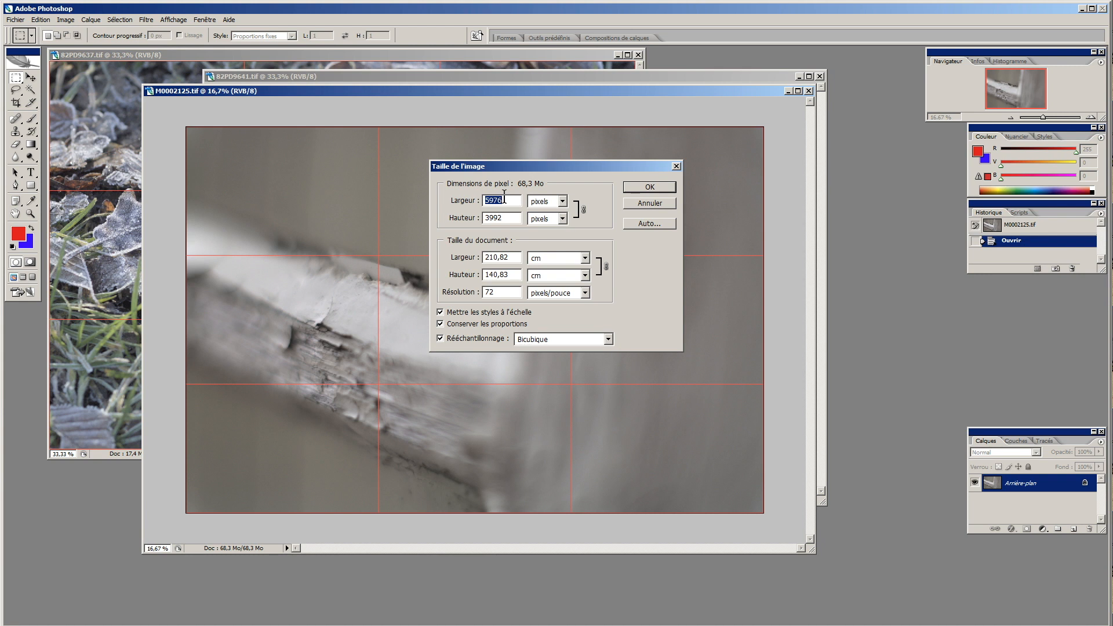
{"action": "type", "text": "800"}
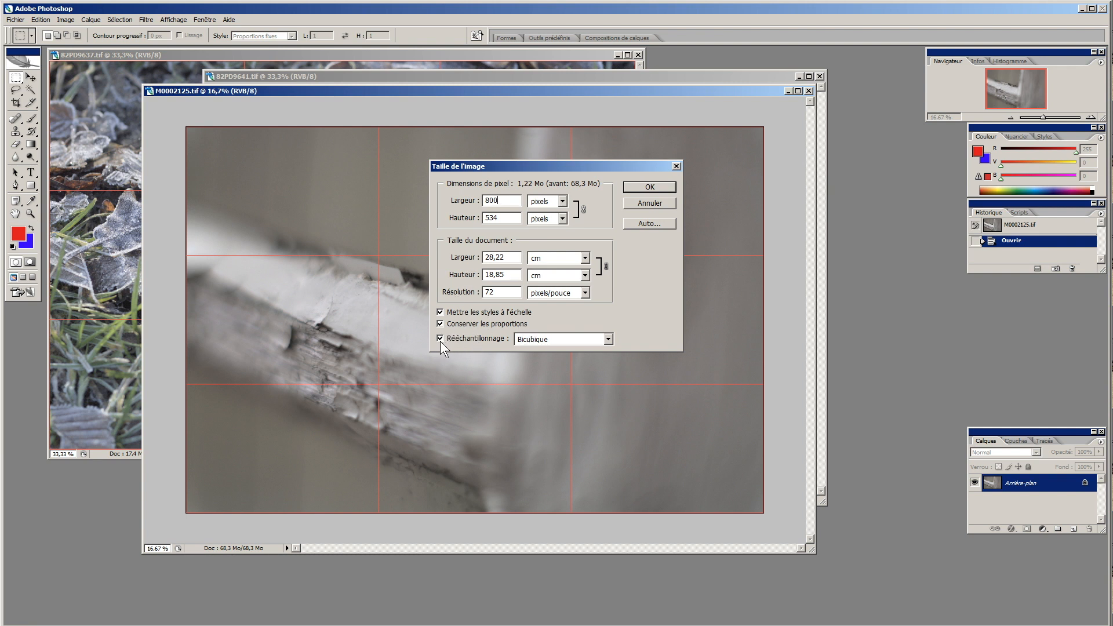
{"action": "left_click", "coordinate": [606, 339]}
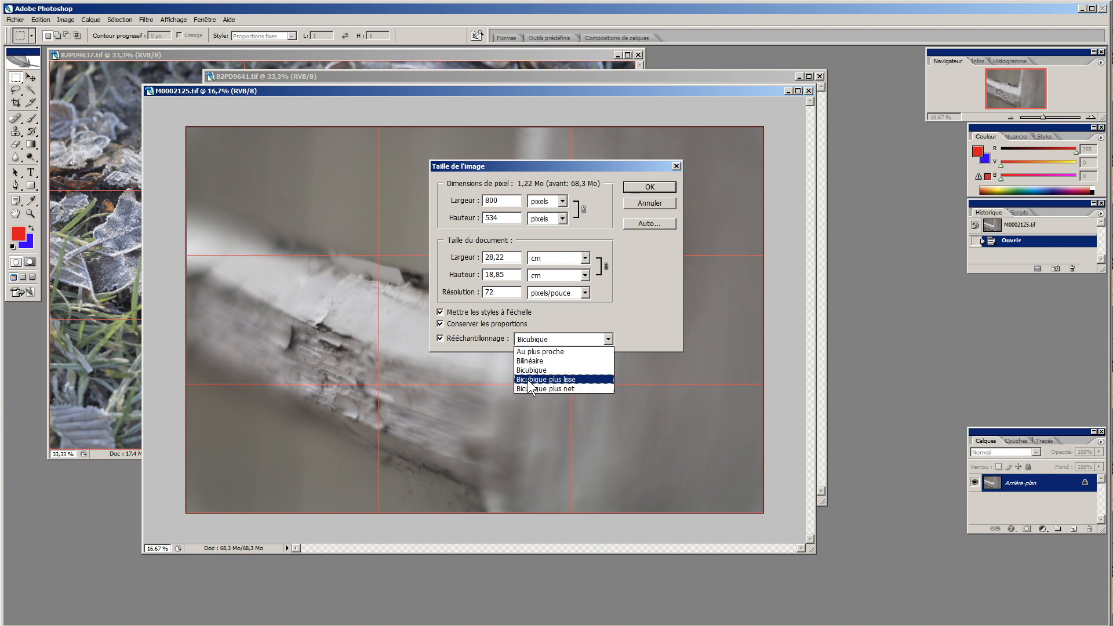
{"action": "left_click", "coordinate": [528, 372]}
{"action": "key", "text": "Tab"}
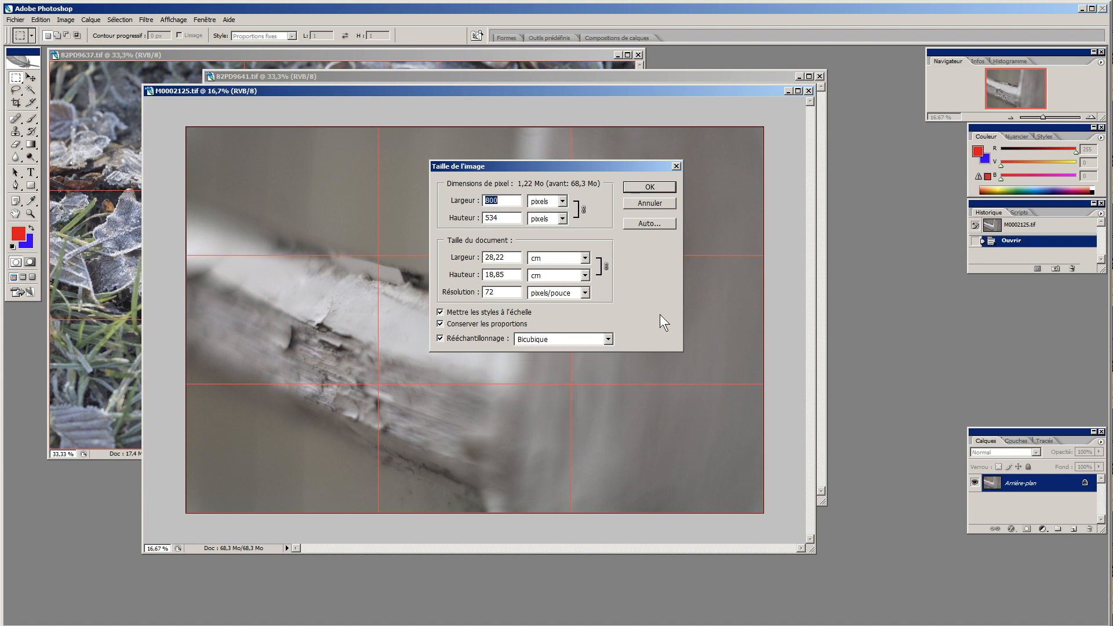
{"action": "left_click", "coordinate": [649, 187]}
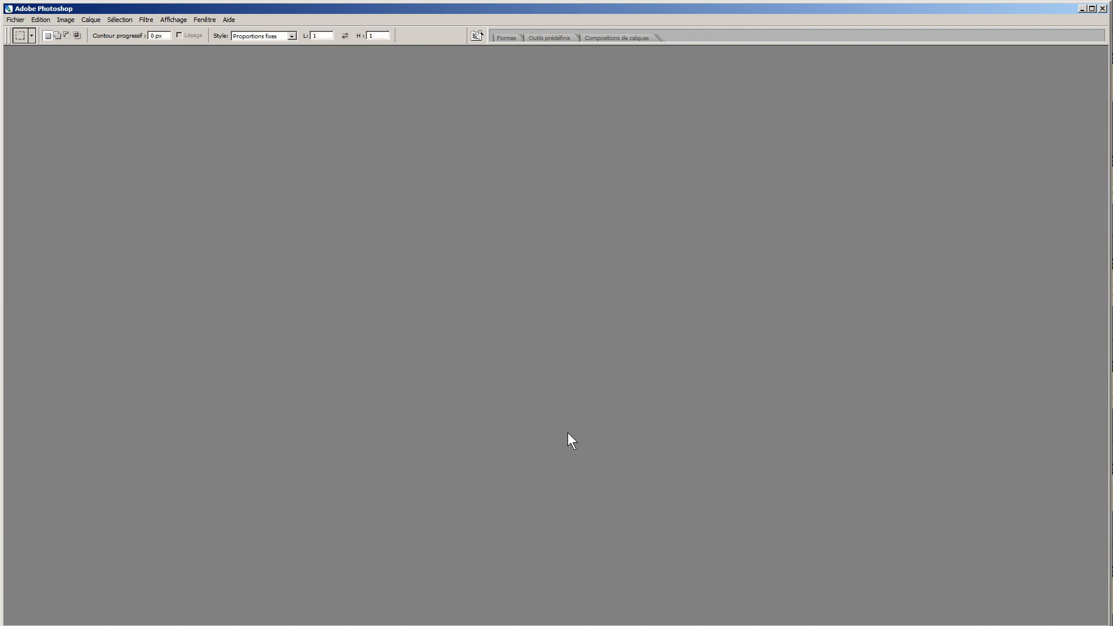
Bring up the Open file dialog, cancel it, and hide the palettes around the M0002125.tif window
{"action": "key", "text": "ctrl+o"}
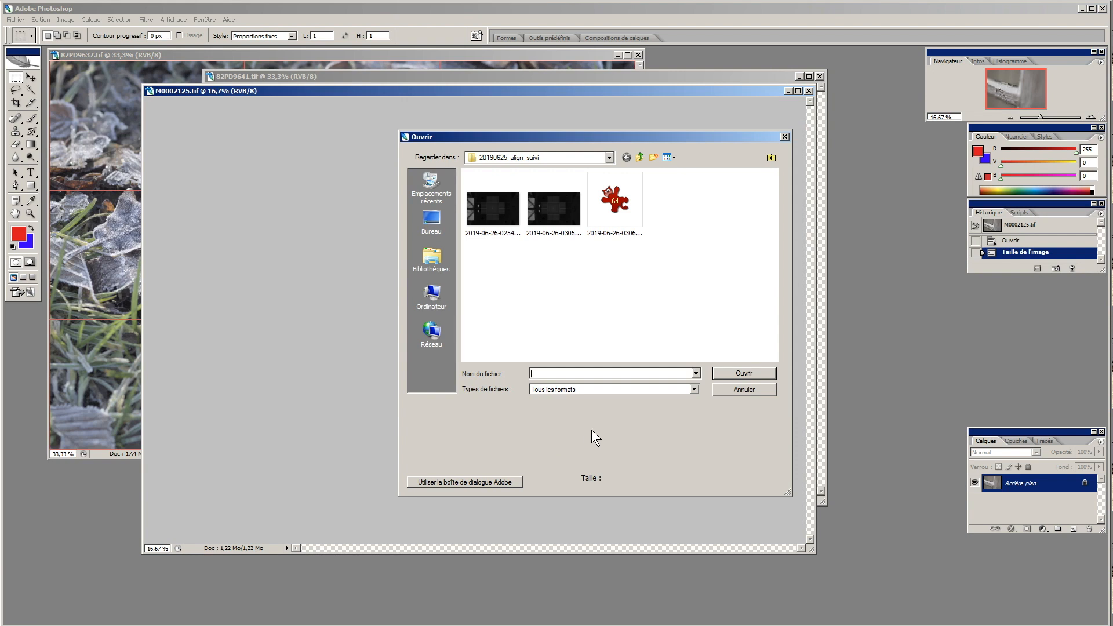
{"action": "left_click", "coordinate": [734, 392]}
{"action": "key", "text": "Tab"}
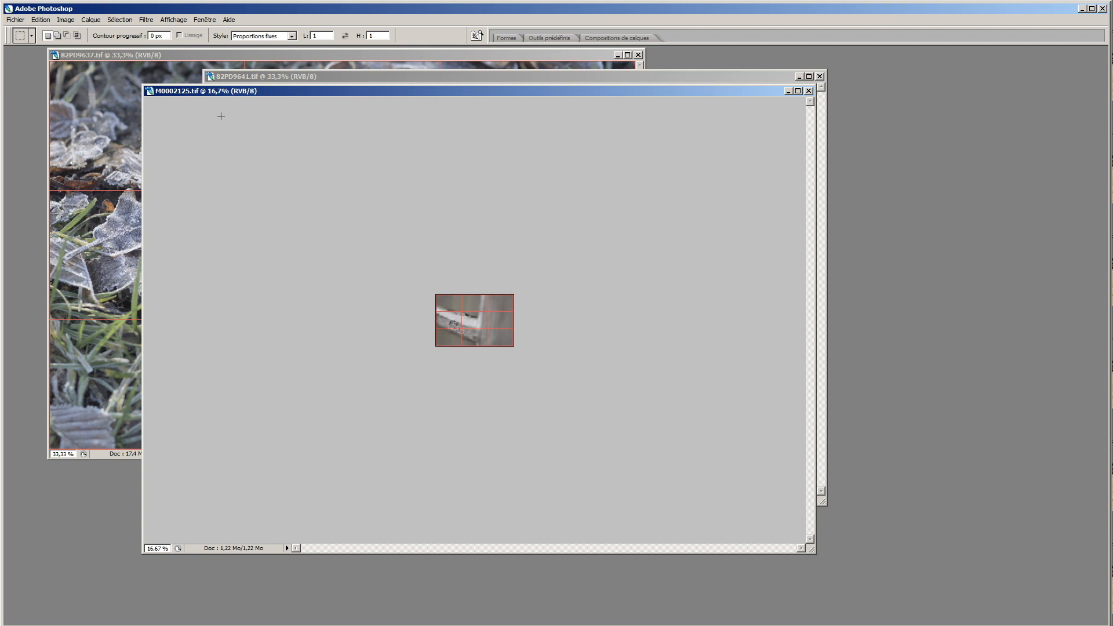
Cancel the Open file dialog and fit M0002125.tif to the screen with the Hand tool's fit option
{"action": "key", "text": "ctrl+alt+w"}
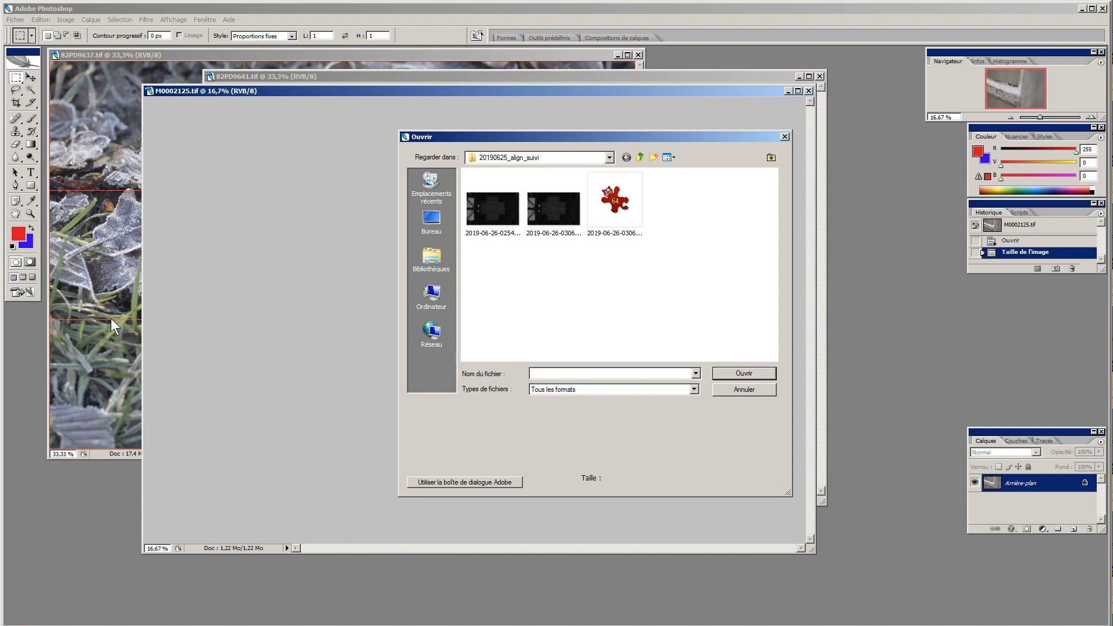
{"action": "left_click", "coordinate": [742, 392]}
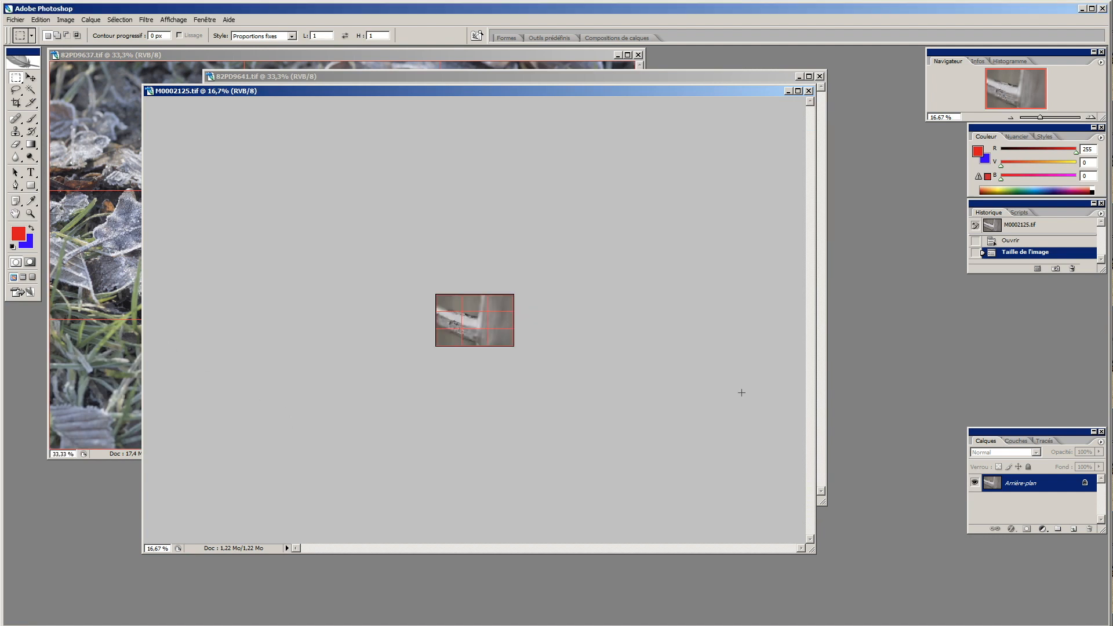
{"action": "left_click", "coordinate": [14, 214]}
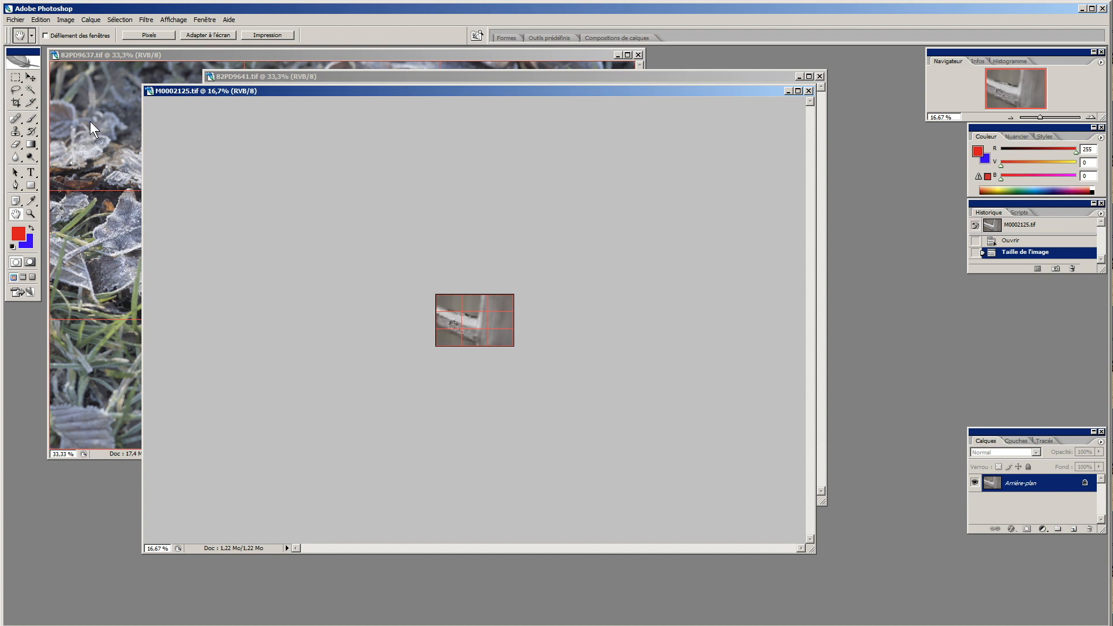
{"action": "left_click", "coordinate": [186, 38]}
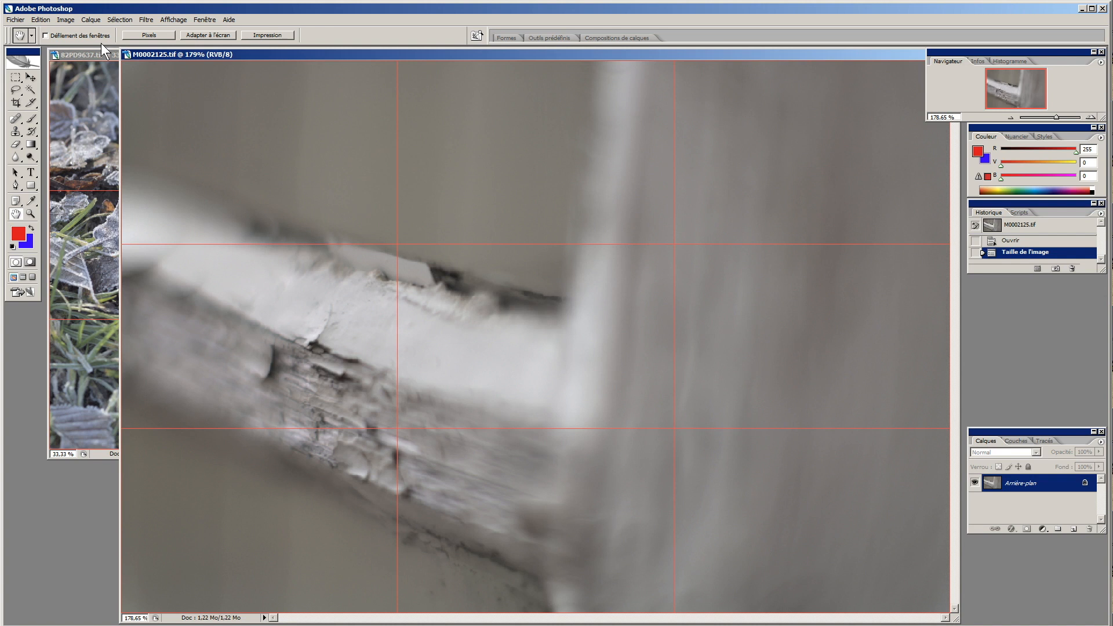
Examine the file formats offered by Save As for M0002125.tif, and cancel without saving
{"action": "left_click", "coordinate": [16, 19]}
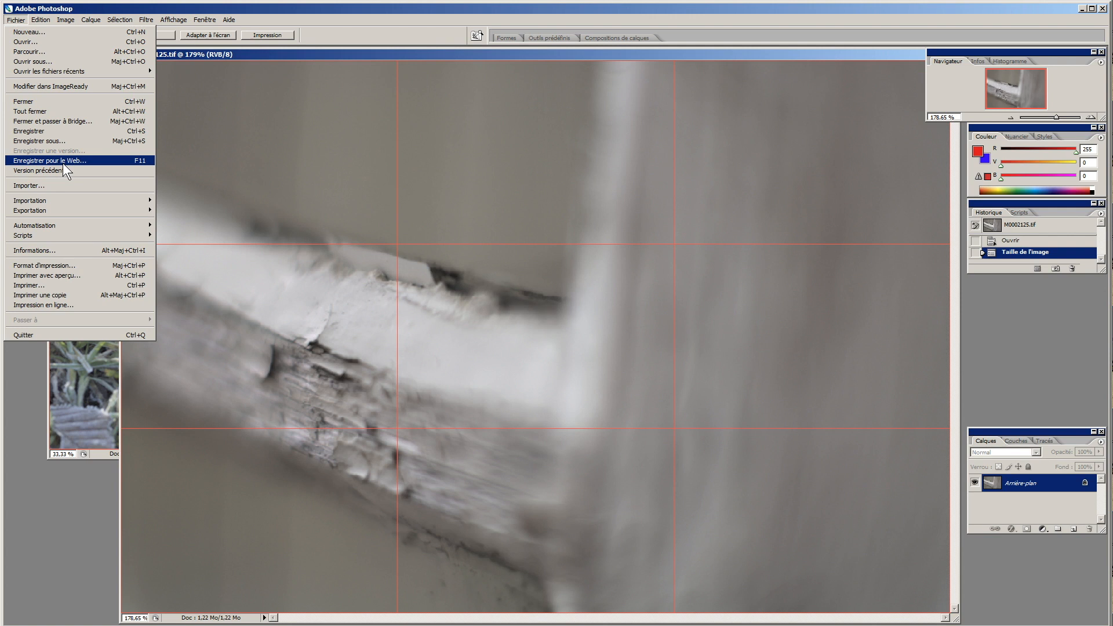
{"action": "left_click", "coordinate": [54, 144]}
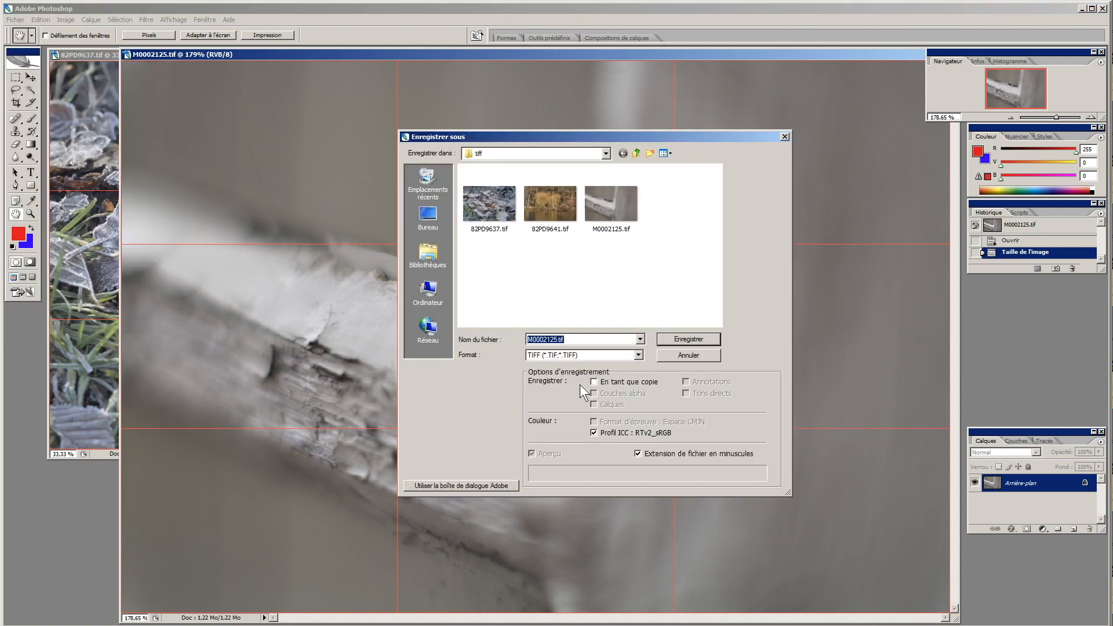
{"action": "left_click", "coordinate": [639, 355]}
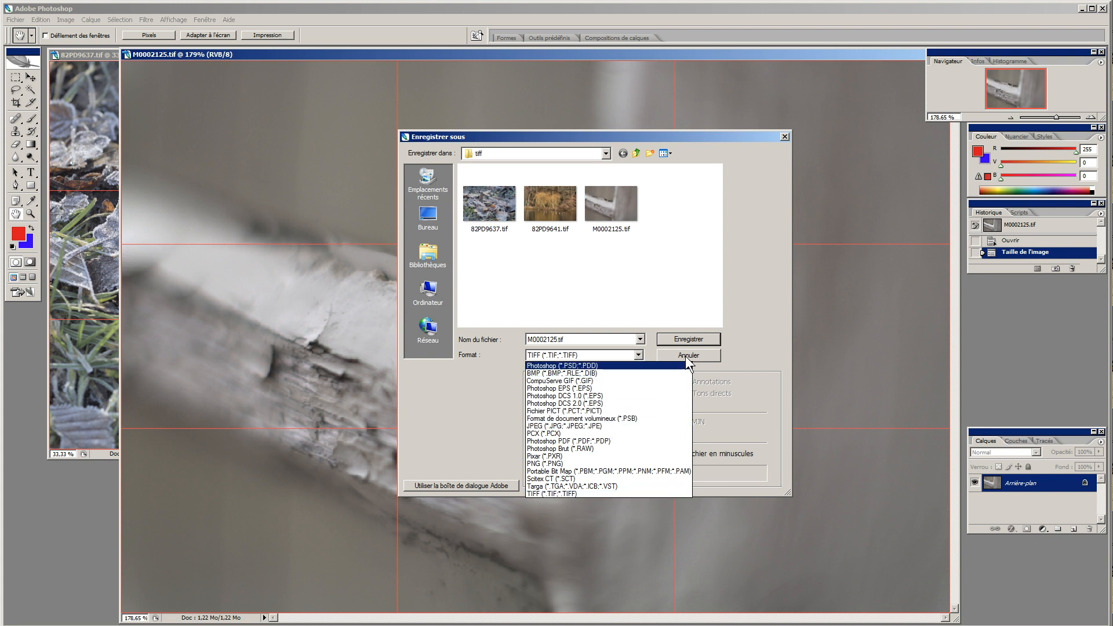
{"action": "left_click", "coordinate": [716, 355]}
{"action": "left_click", "coordinate": [716, 356]}
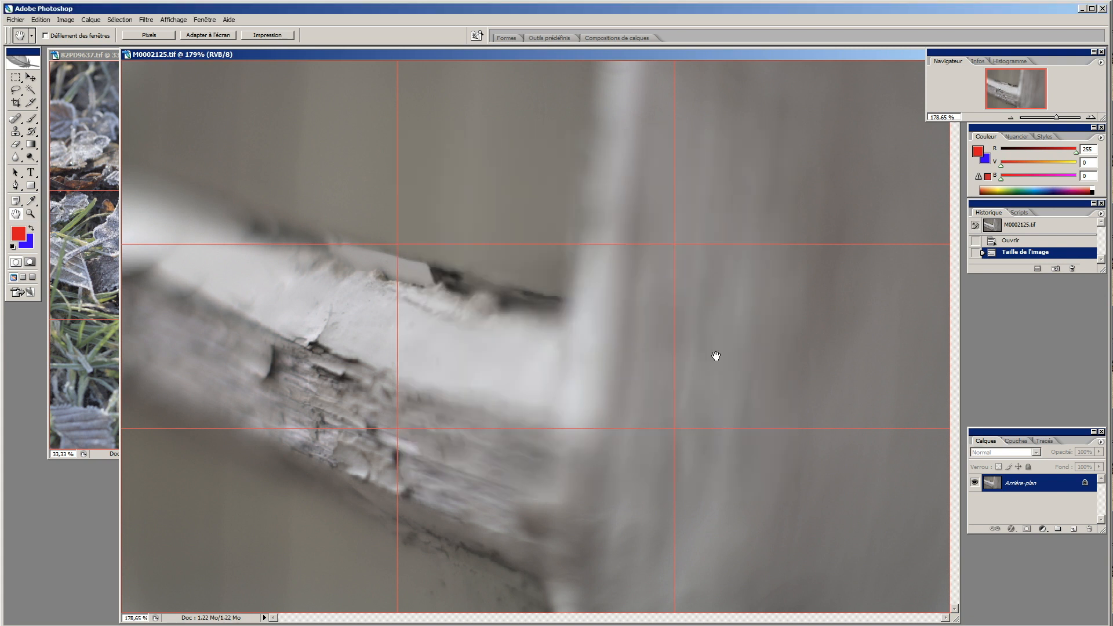
Open M0002125.tif in Save for Web and optimize the JPEG to a desired file size of 90 K
{"action": "left_click", "coordinate": [16, 19]}
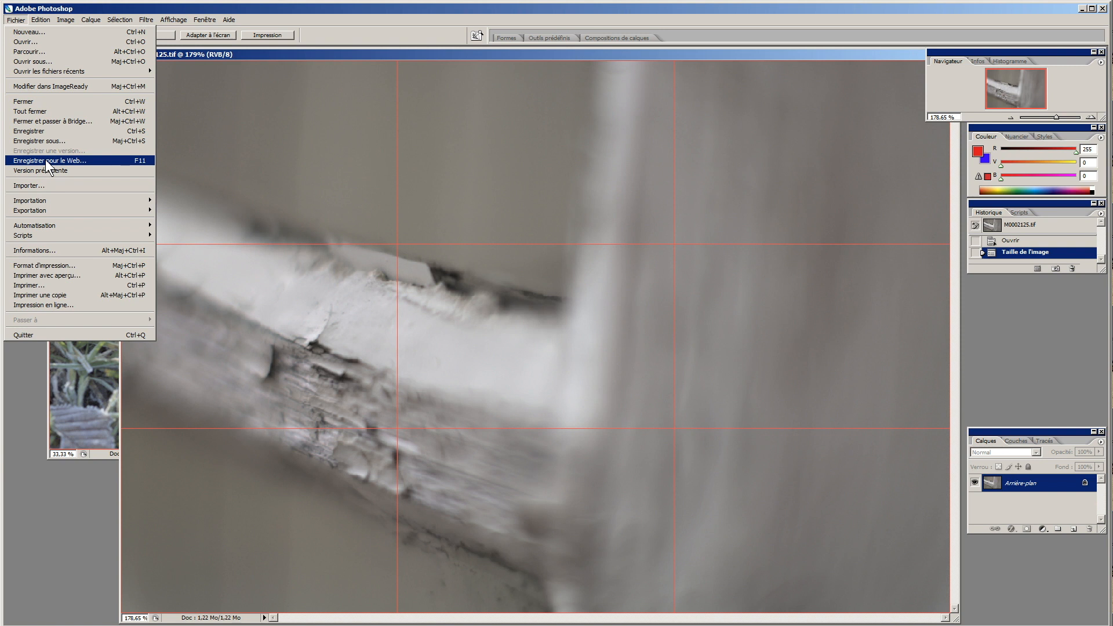
{"action": "left_click", "coordinate": [49, 165]}
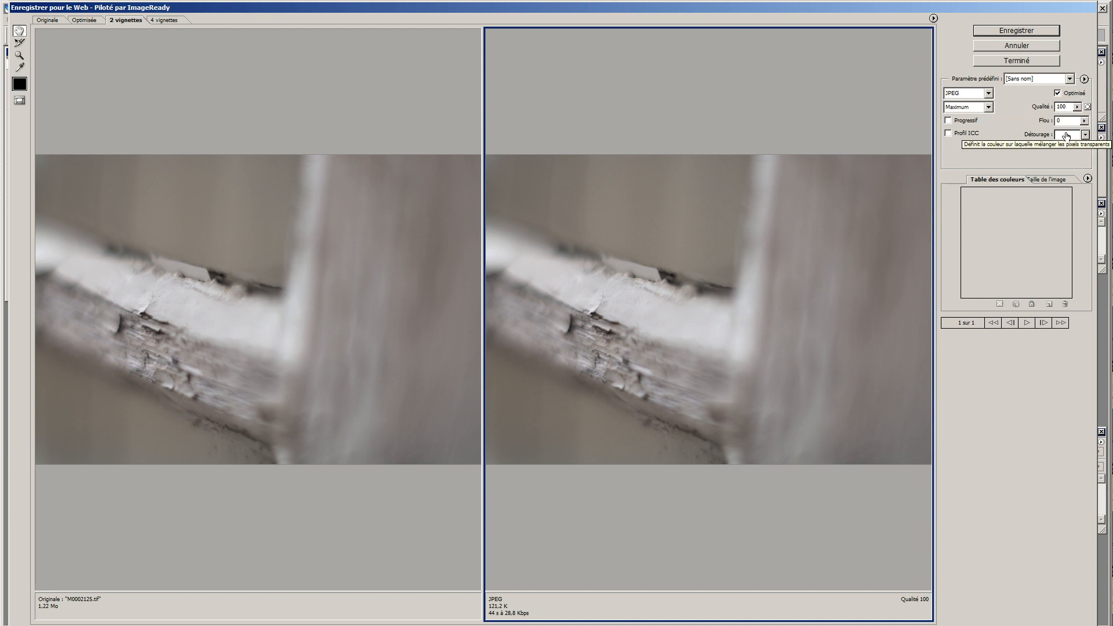
{"action": "left_click", "coordinate": [1084, 79]}
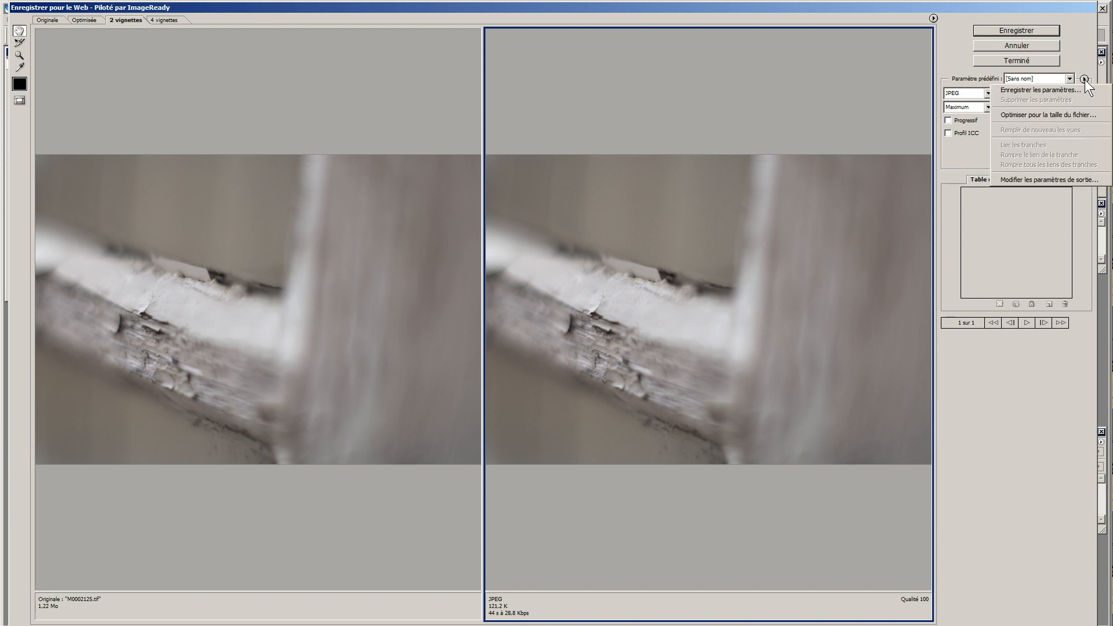
{"action": "left_click", "coordinate": [1077, 114]}
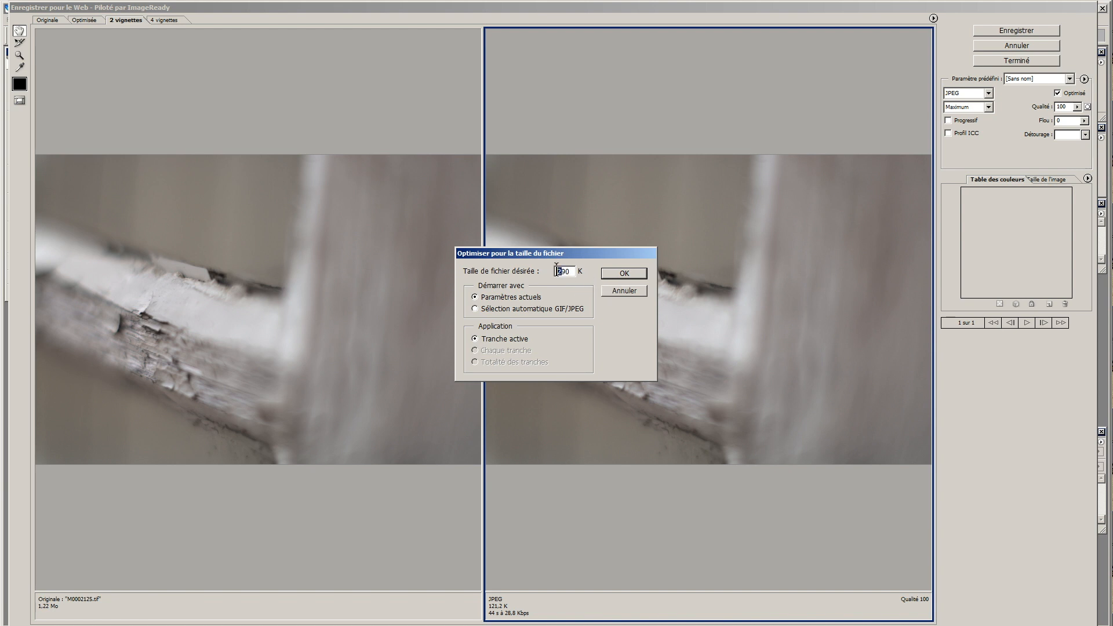
{"action": "left_click", "coordinate": [620, 275]}
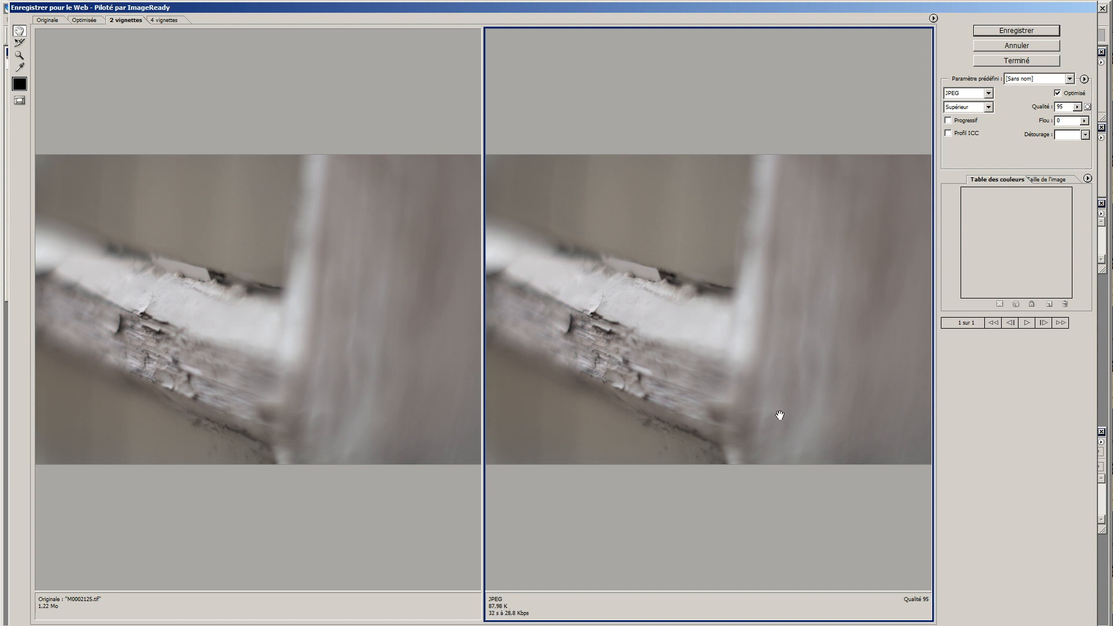
Optimize the JPEG again with a desired file size of 290 K, starting from the current settings
{"action": "left_click", "coordinate": [1083, 79]}
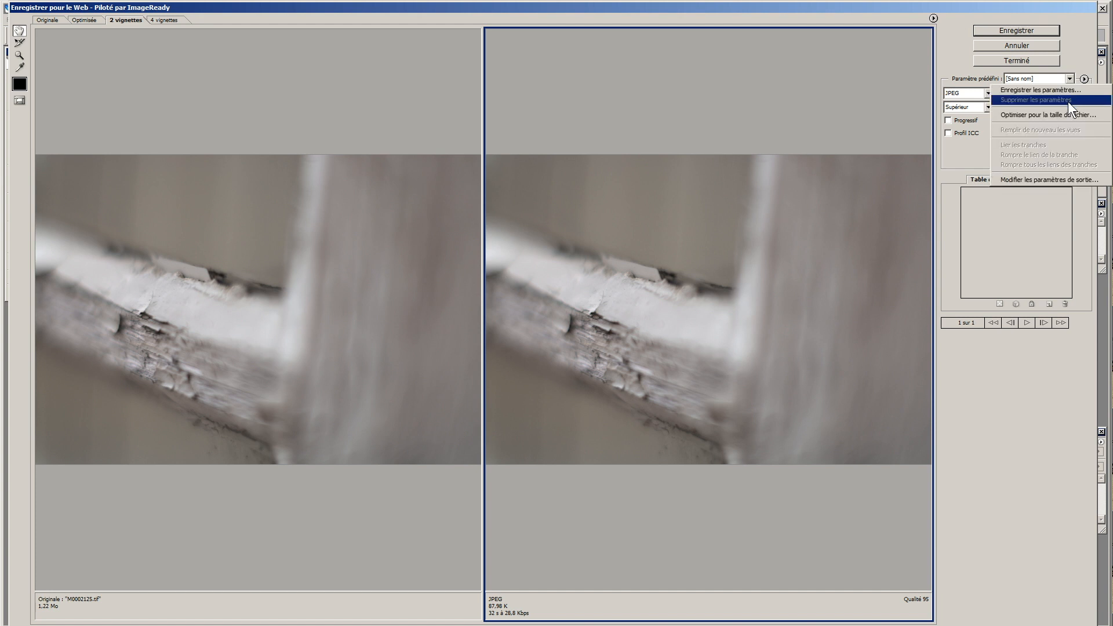
{"action": "left_click", "coordinate": [1061, 114]}
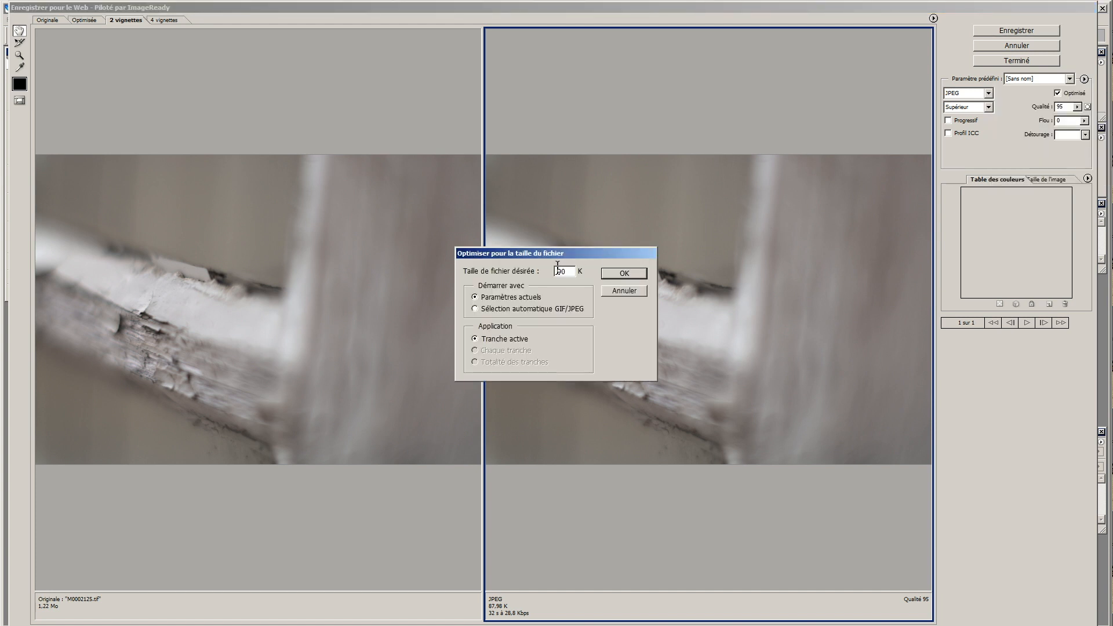
{"action": "type", "text": "2"}
{"action": "left_click", "coordinate": [611, 271]}
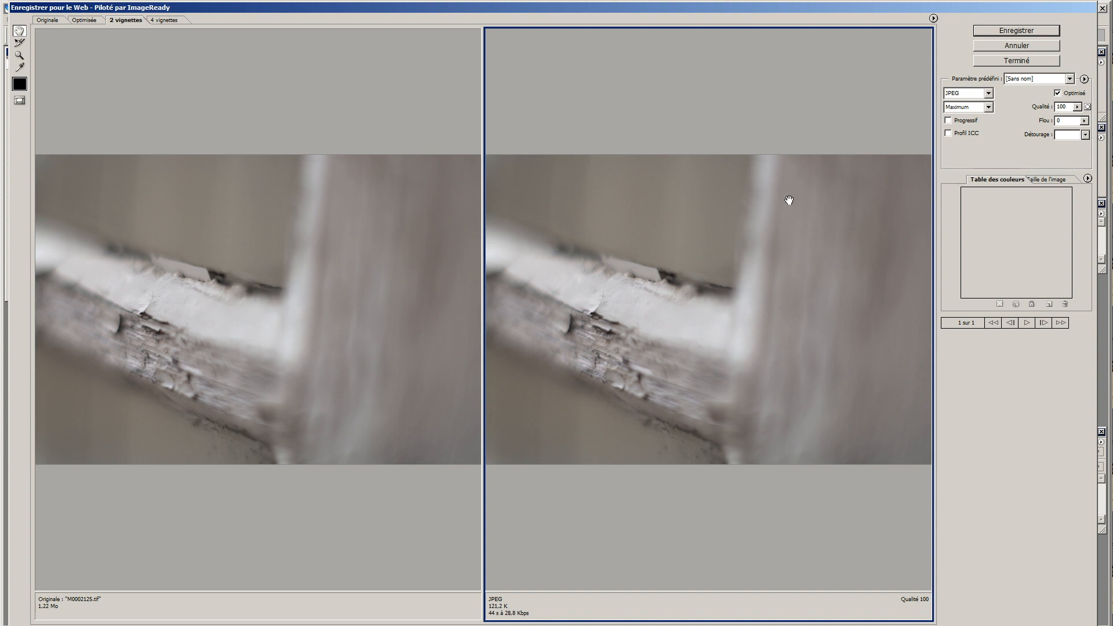
Save the optimized copy as M0002125.jpg in the web folder inside flickr
{"action": "left_click", "coordinate": [977, 30]}
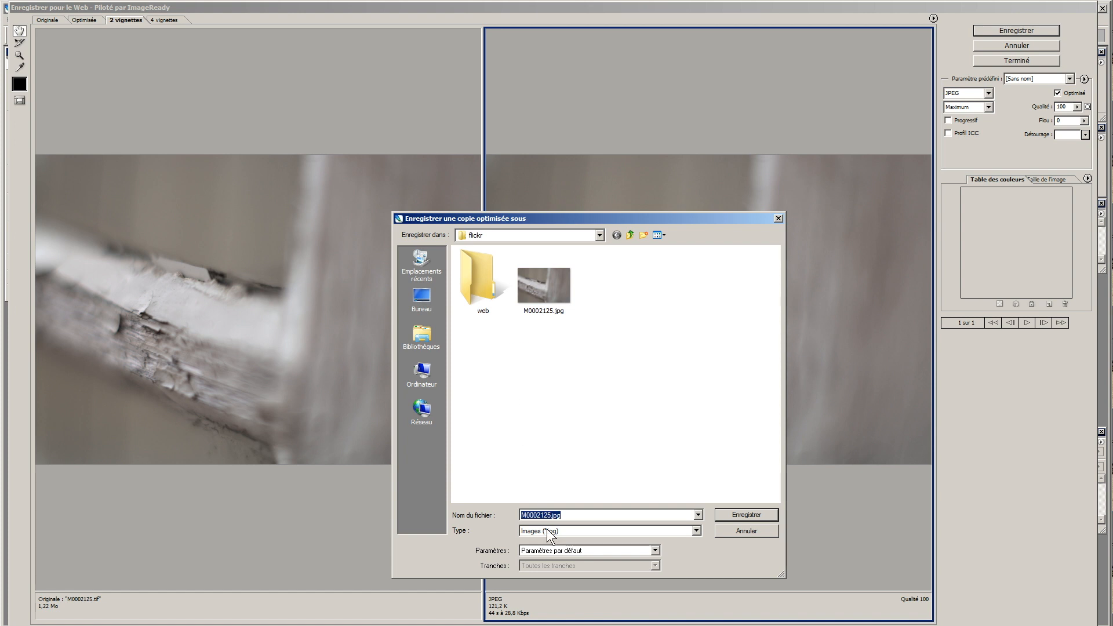
{"action": "double_click", "coordinate": [476, 280]}
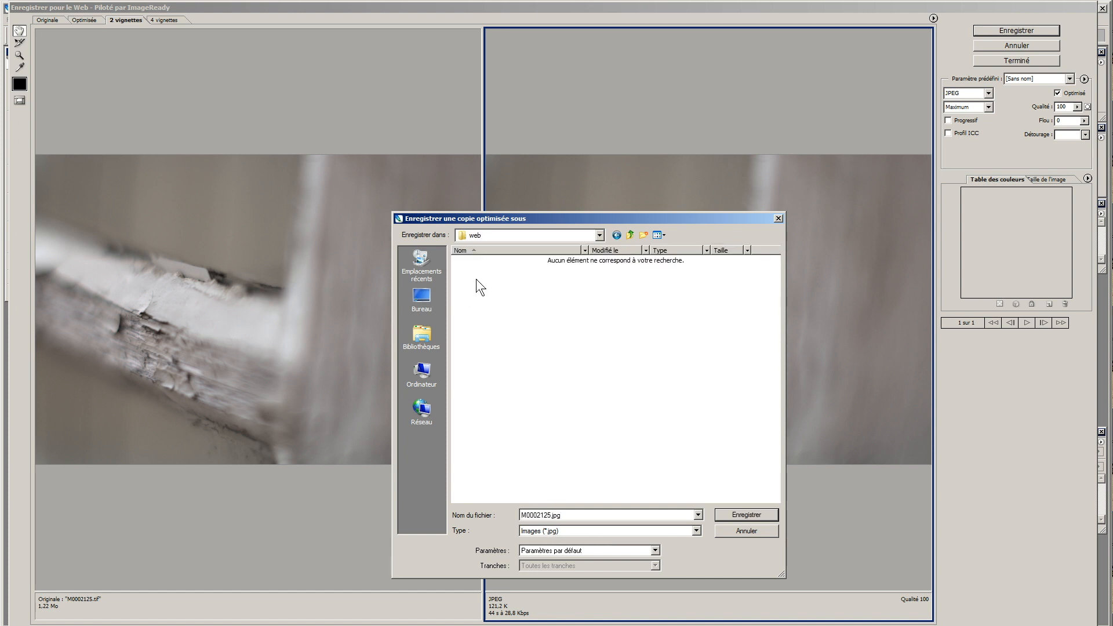
{"action": "left_click", "coordinate": [746, 515]}
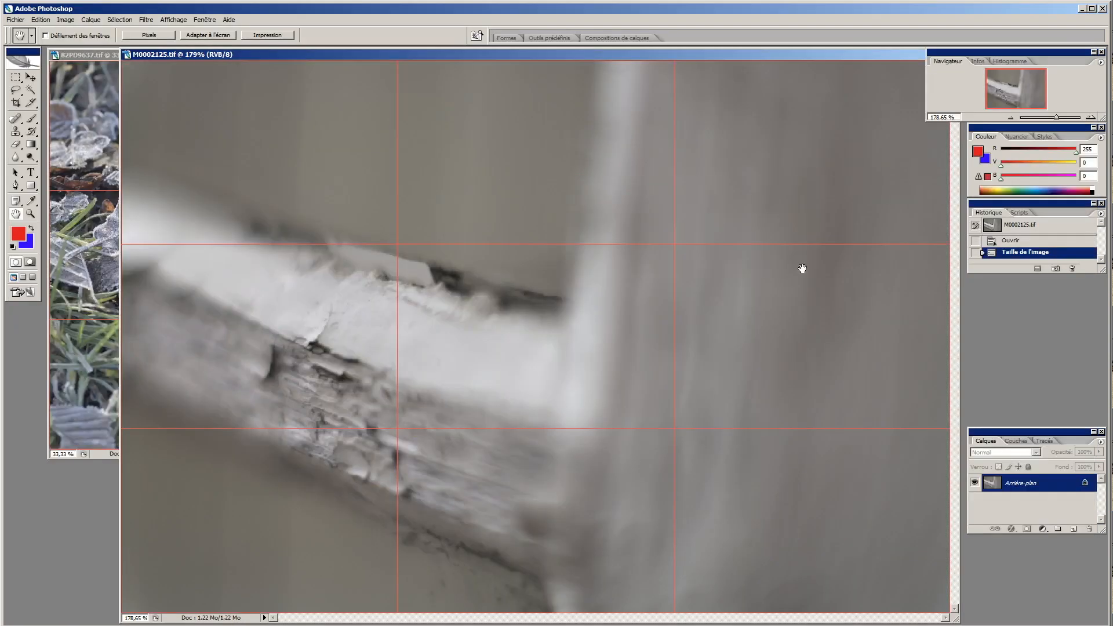
Close M0002125.tif without saving its changes, and cancel the Open file dialog
{"action": "key", "text": "Tab"}
{"action": "left_click_drag", "start_coordinate": [832, 55], "coordinate": [762, 63]}
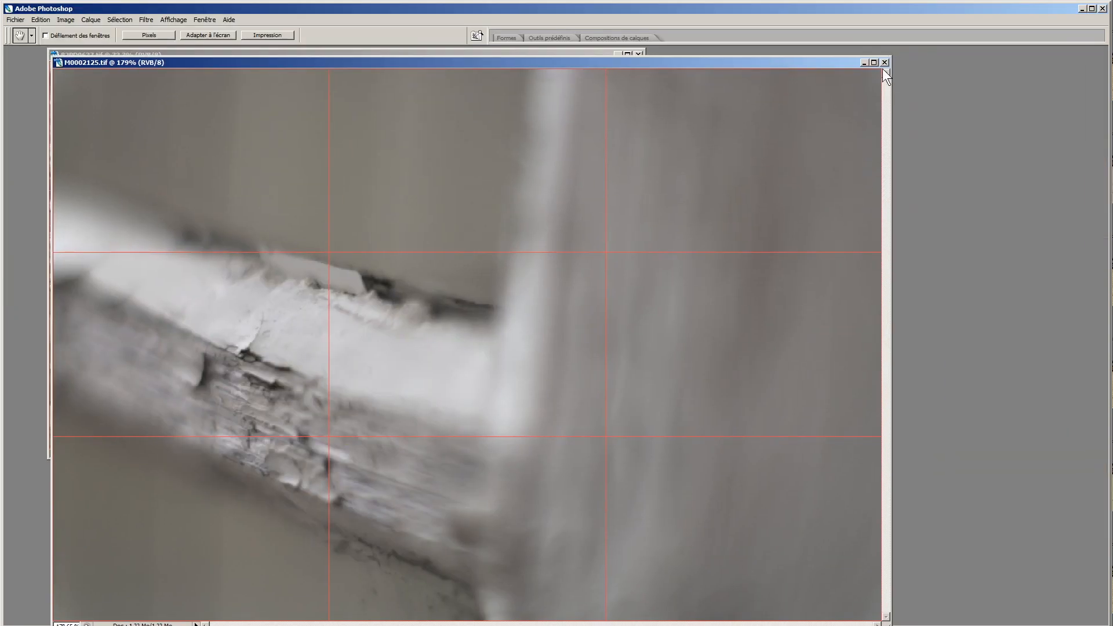
{"action": "left_click", "coordinate": [883, 62]}
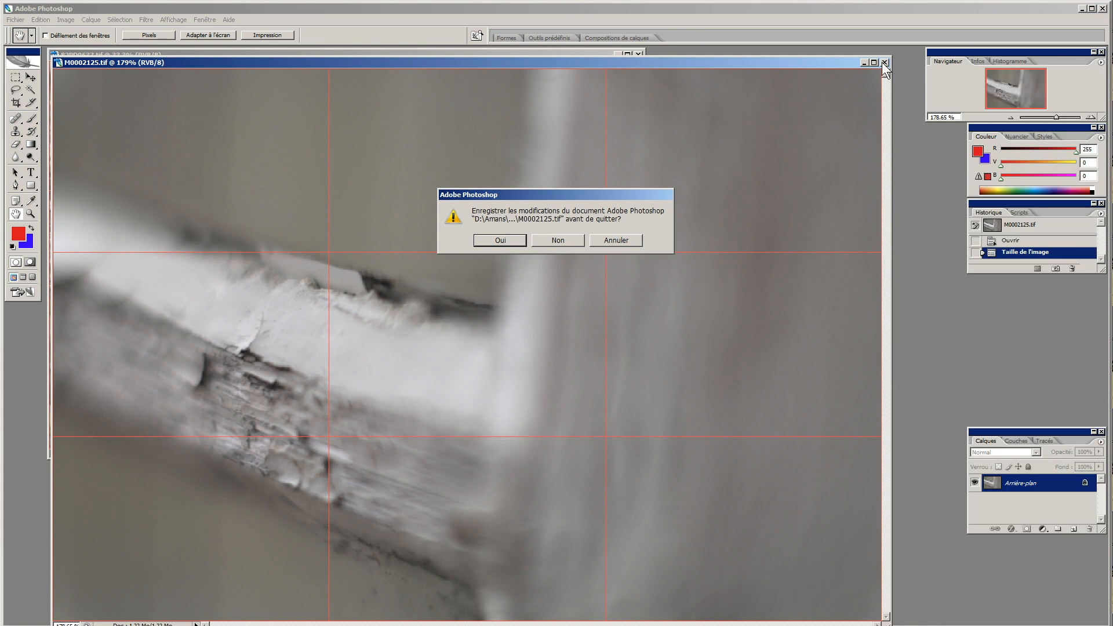
{"action": "left_click", "coordinate": [554, 239]}
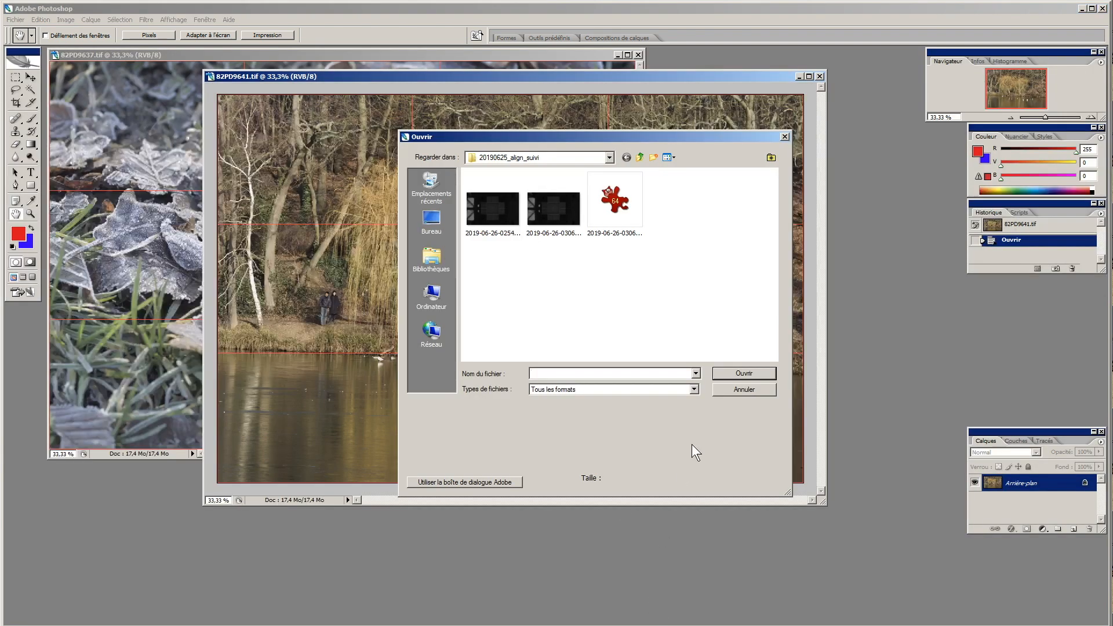
{"action": "left_click", "coordinate": [728, 390]}
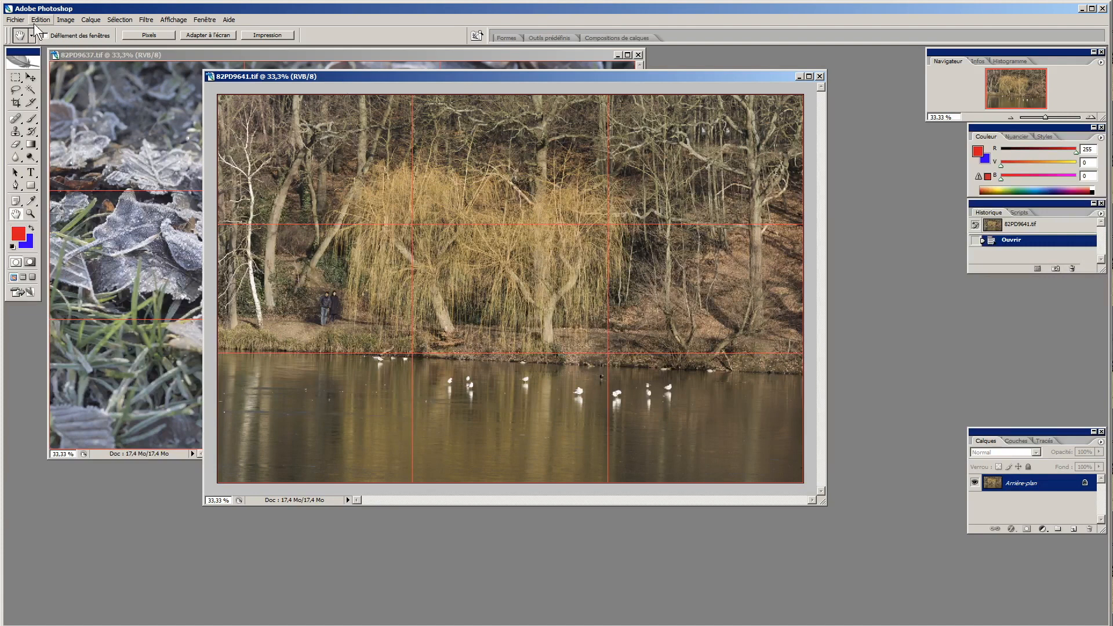
Save 82PD9641.tif for the web as a maximum-quality JPEG named 82PD9641.jpg in the flickr folder
{"action": "left_click", "coordinate": [16, 20]}
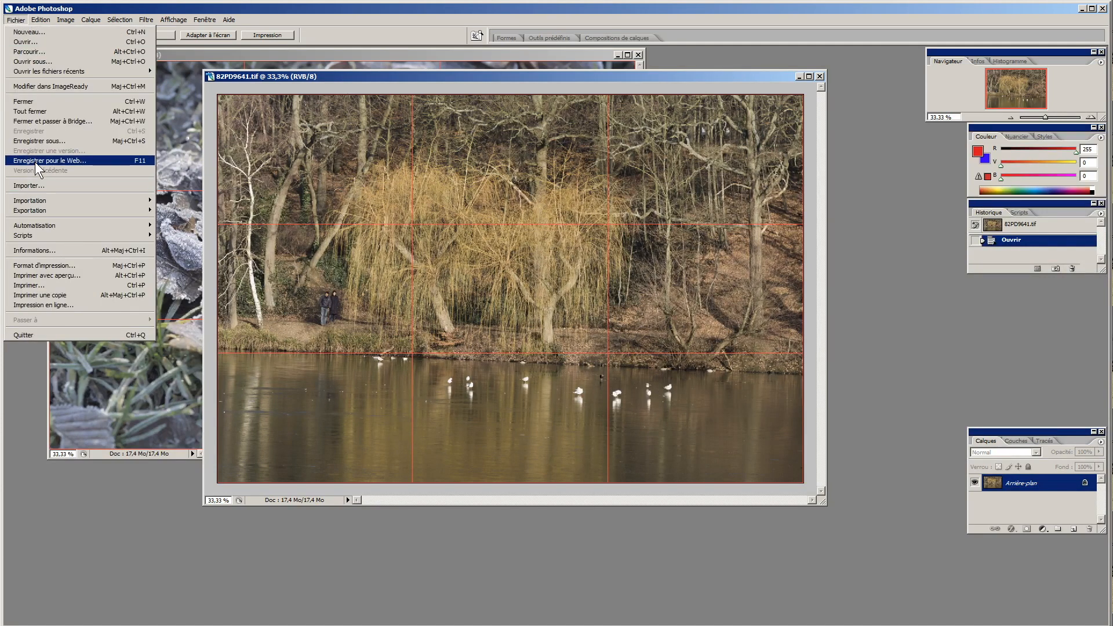
{"action": "left_click", "coordinate": [35, 162]}
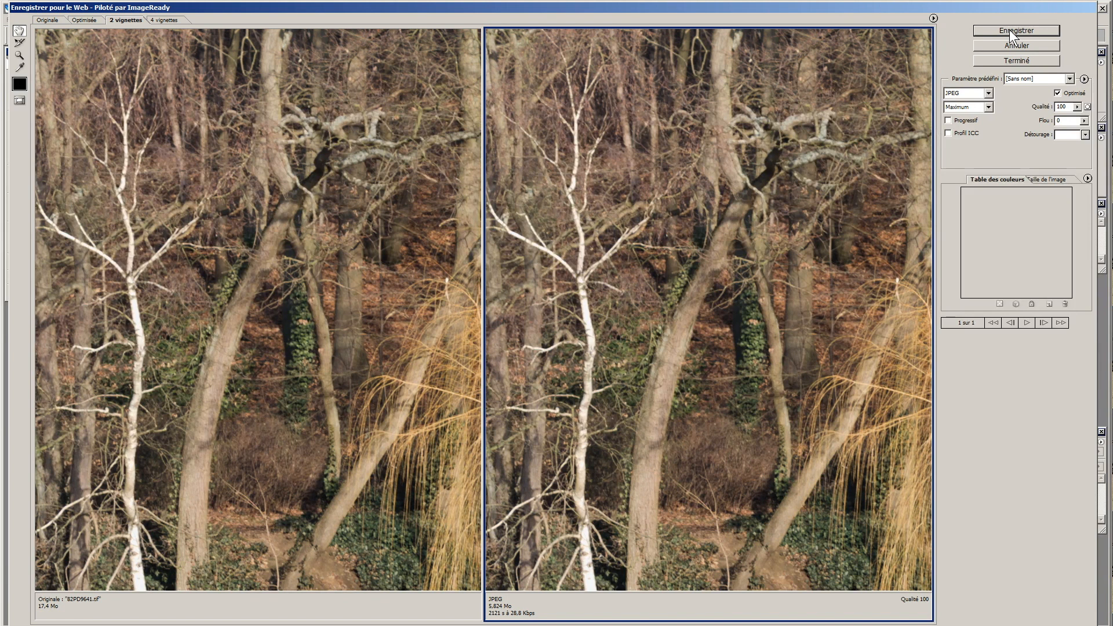
{"action": "left_click", "coordinate": [990, 31]}
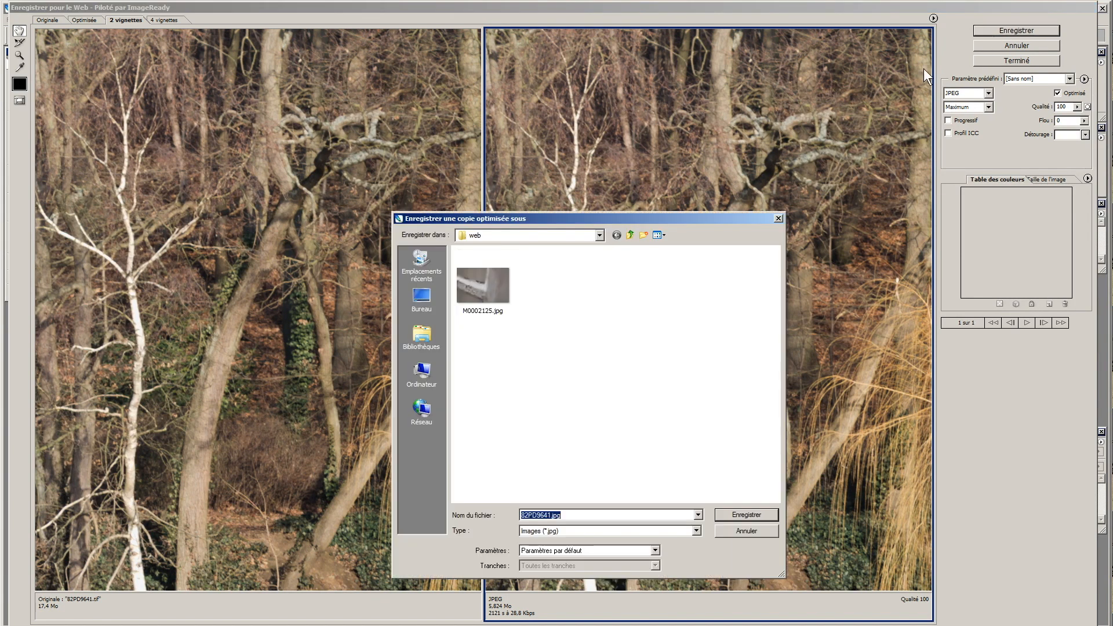
{"action": "left_click", "coordinate": [630, 234]}
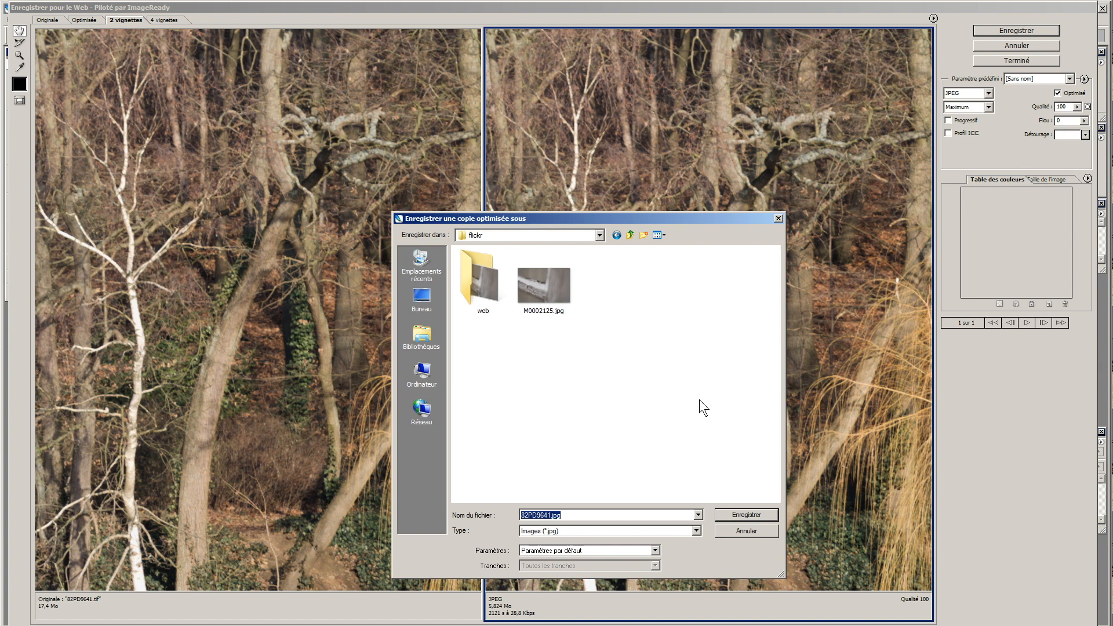
{"action": "left_click", "coordinate": [742, 514]}
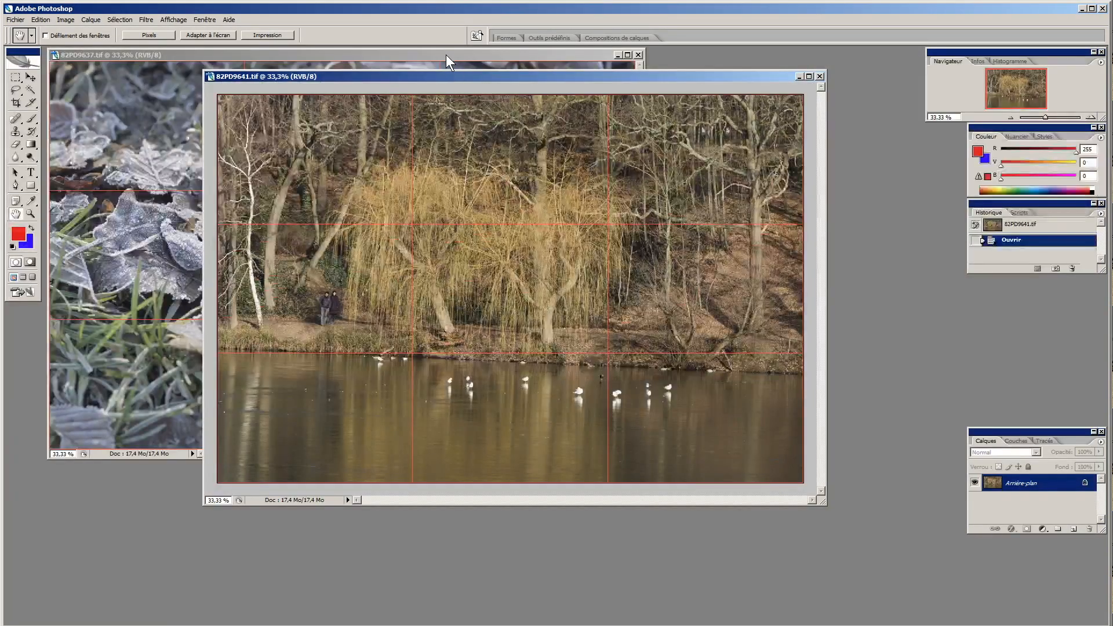
Bring 82PD9637.tif to the front and save it for the web as 82PD9637.jpg in the flickr folder at JPEG quality 100
{"action": "left_click", "coordinate": [446, 55]}
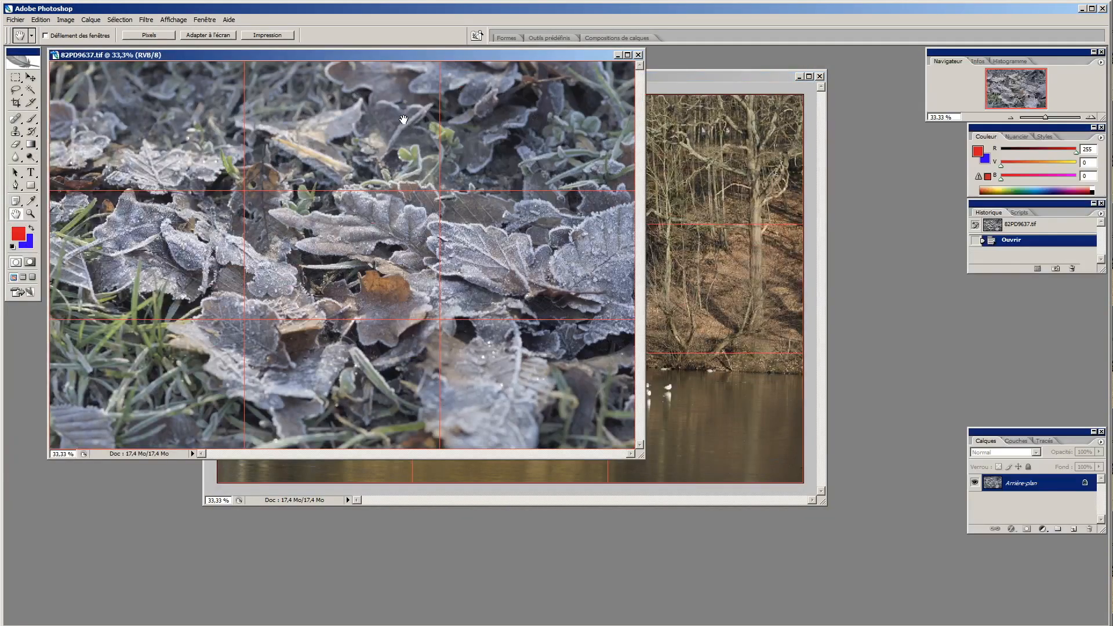
{"action": "left_click", "coordinate": [19, 22]}
{"action": "left_click", "coordinate": [50, 162]}
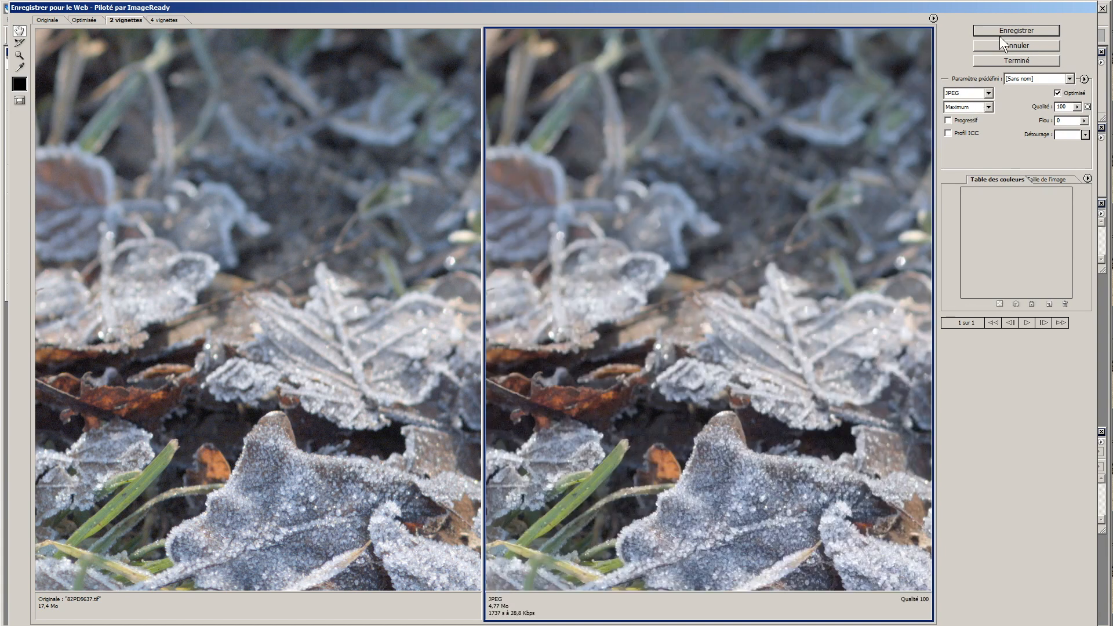
{"action": "left_click", "coordinate": [999, 31]}
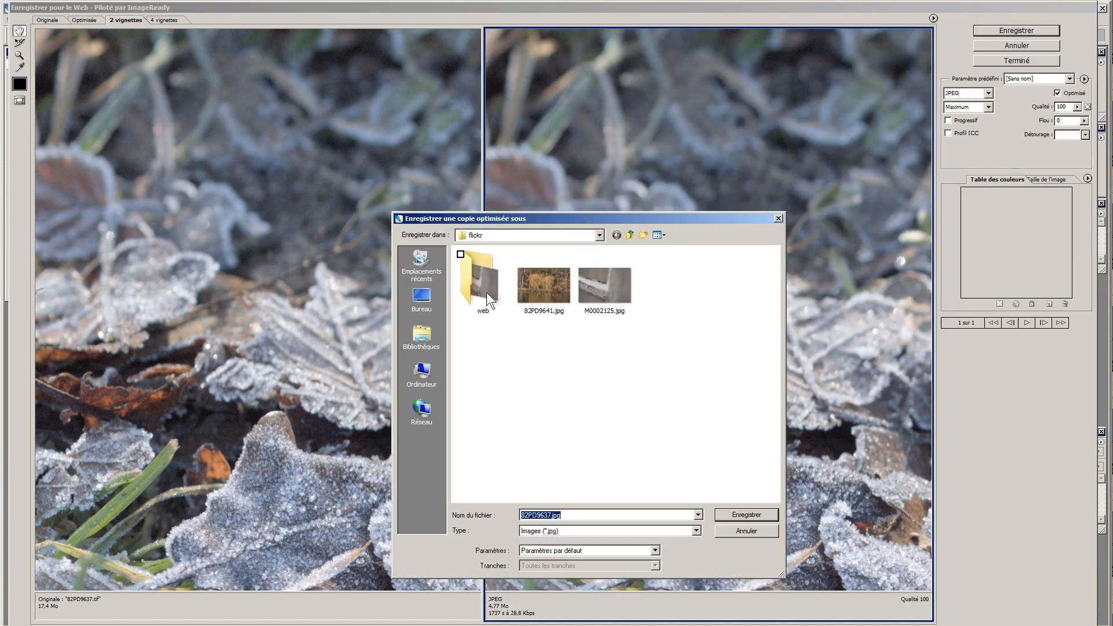
{"action": "left_click", "coordinate": [737, 512]}
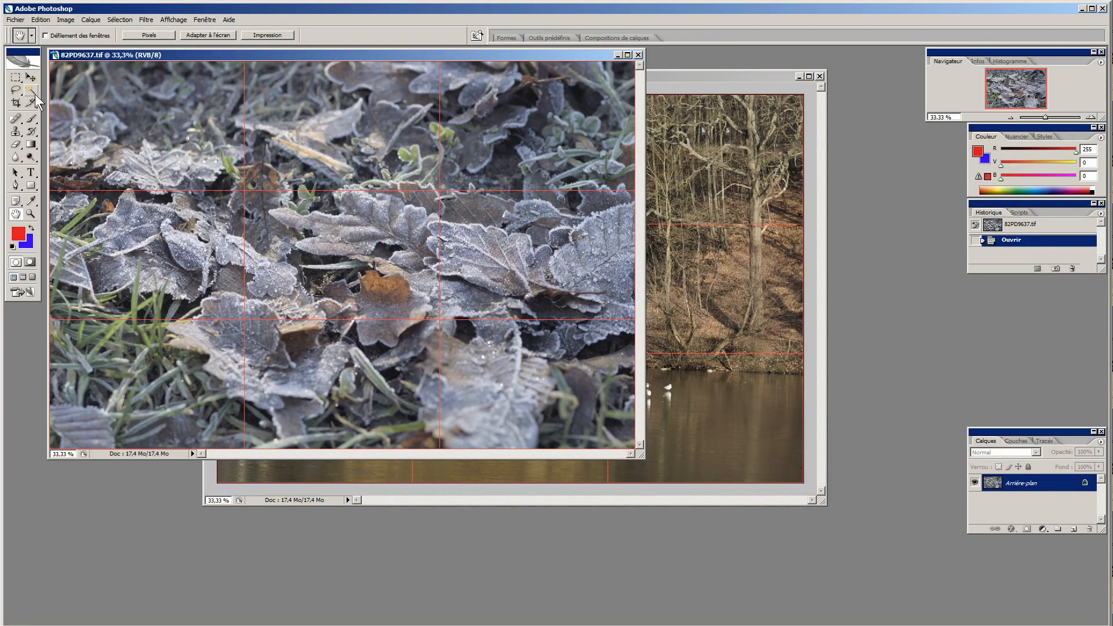
{"action": "left_click", "coordinate": [56, 20]}
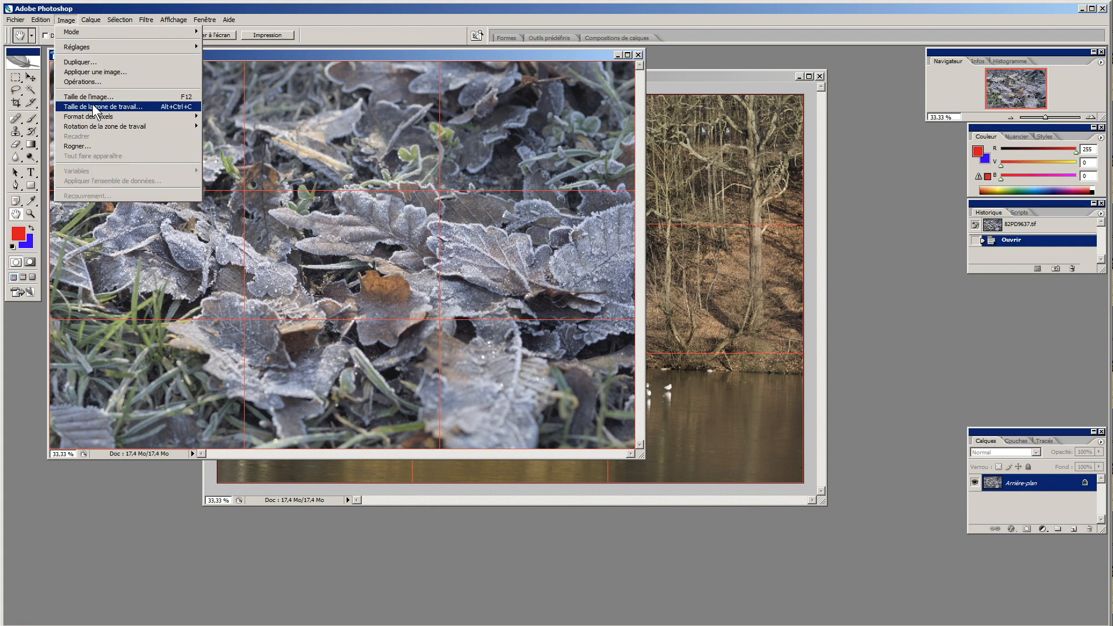
{"action": "left_click", "coordinate": [92, 97]}
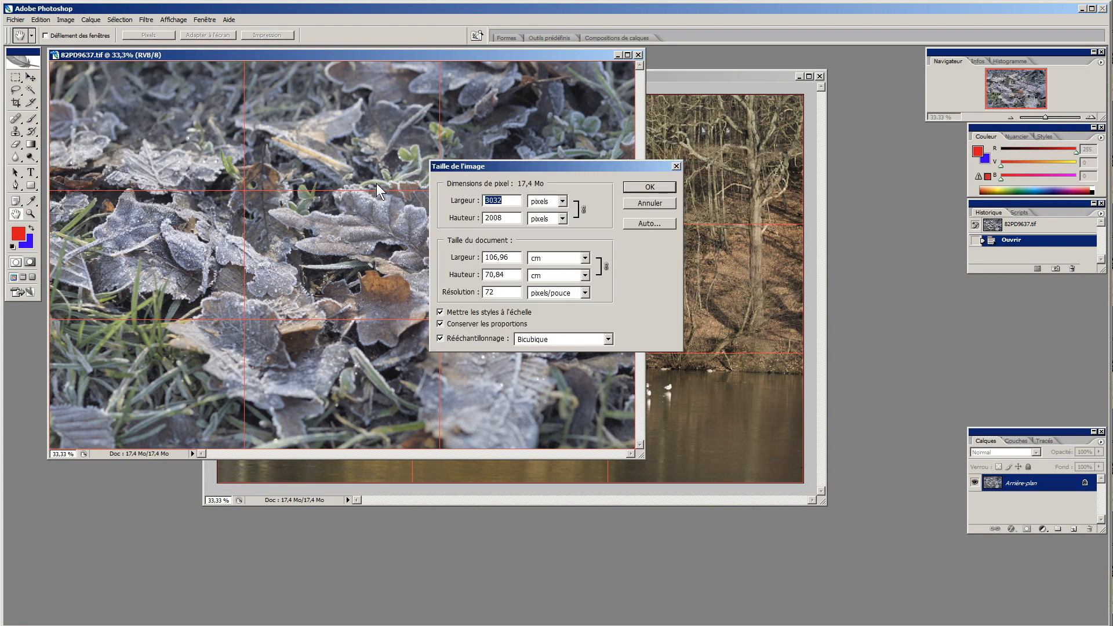
{"action": "left_click", "coordinate": [631, 204]}
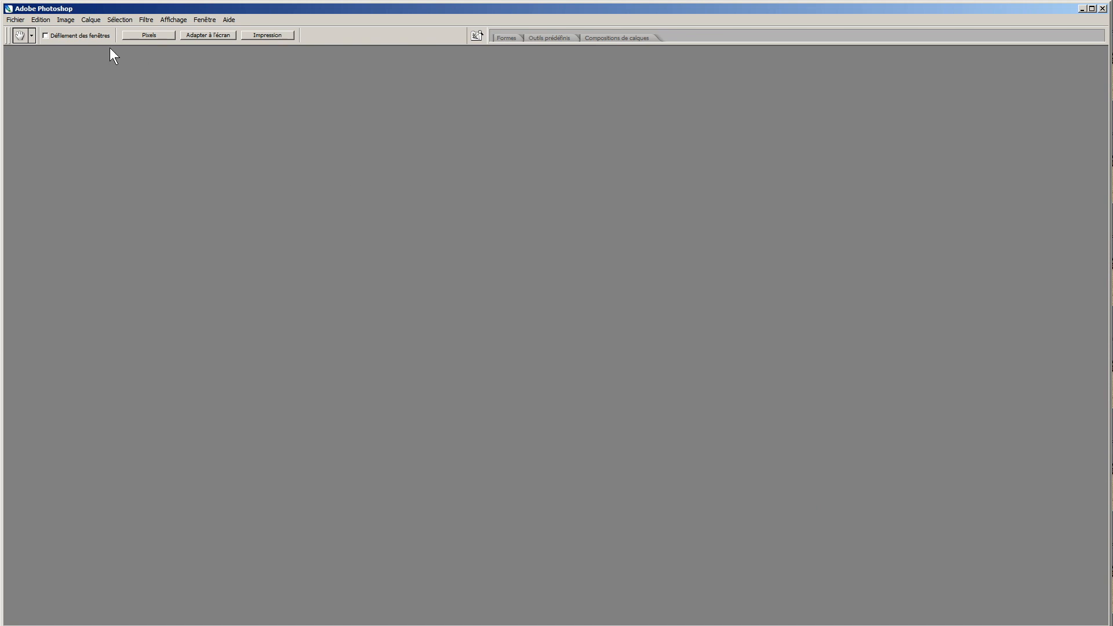
Resize 82PD9637.tif to 800 pixels wide with its proportions kept, and dismiss the Open file dialog
{"action": "left_click", "coordinate": [64, 20]}
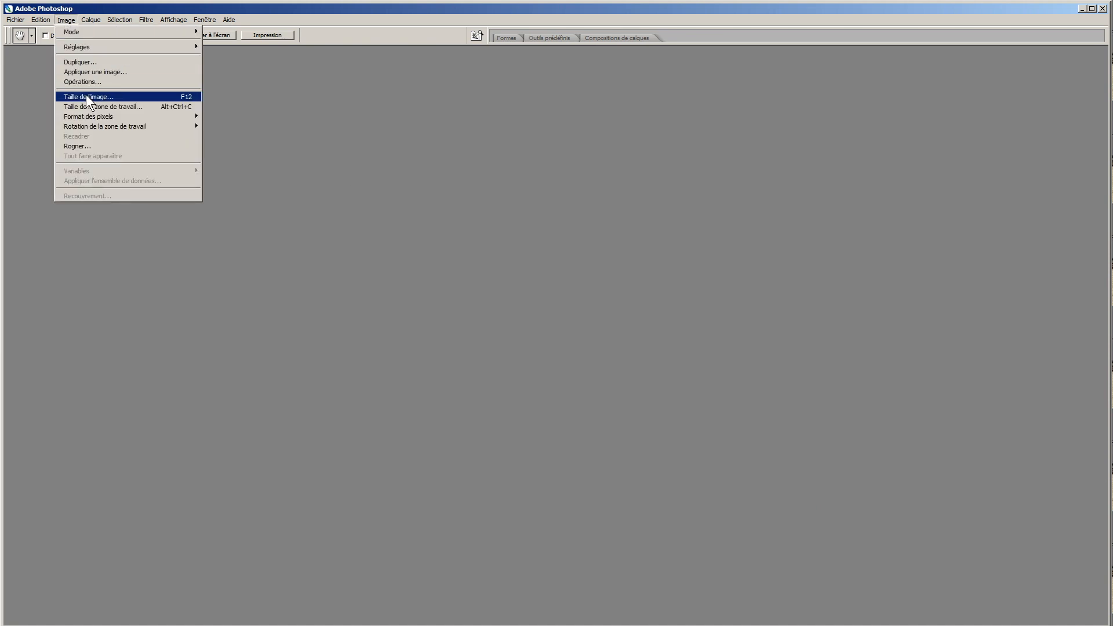
{"action": "left_click", "coordinate": [185, 98]}
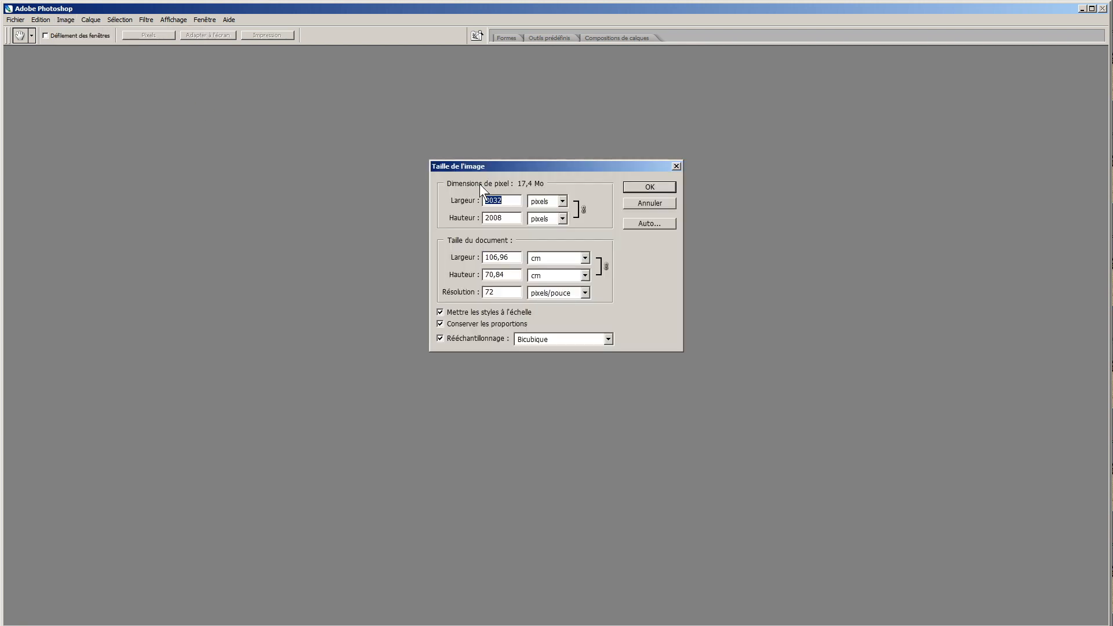
{"action": "type", "text": "800"}
{"action": "key", "text": "Return"}
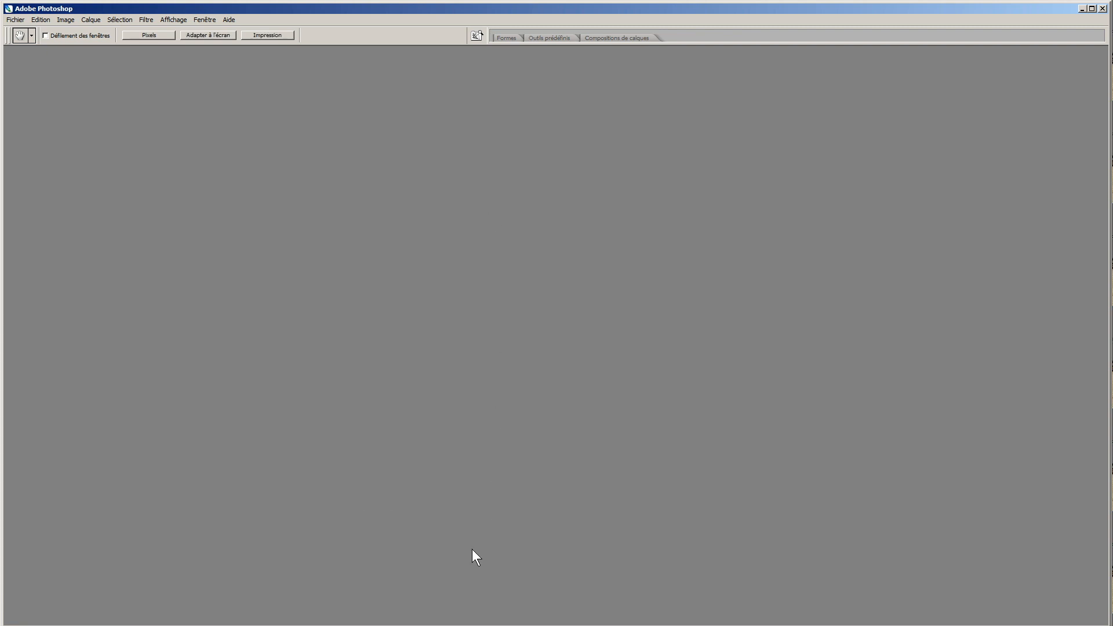
{"action": "key", "text": "ctrl+o"}
{"action": "left_click", "coordinate": [731, 390]}
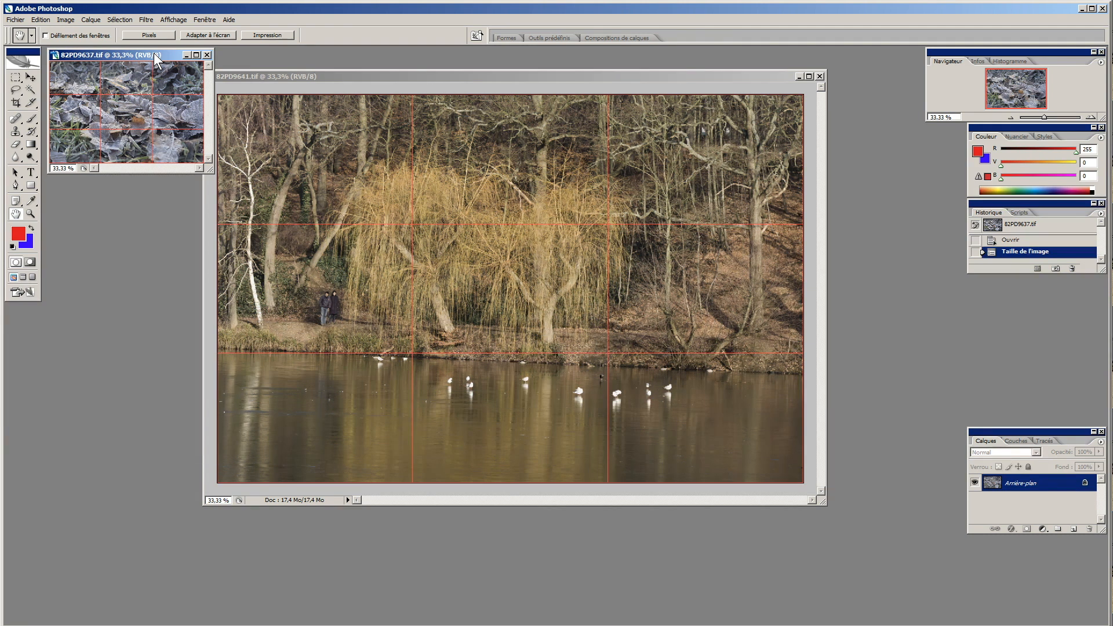
Invert the colours of 82PD9637.tif and invert them back
{"action": "key", "text": "ctrl+i"}
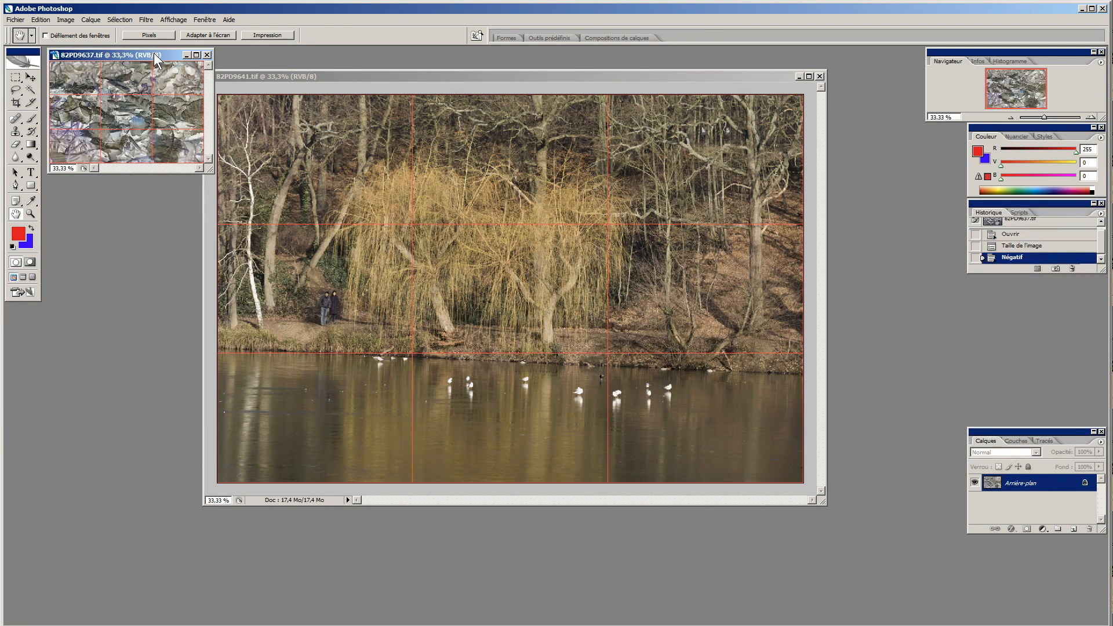
{"action": "key", "text": "ctrl+i"}
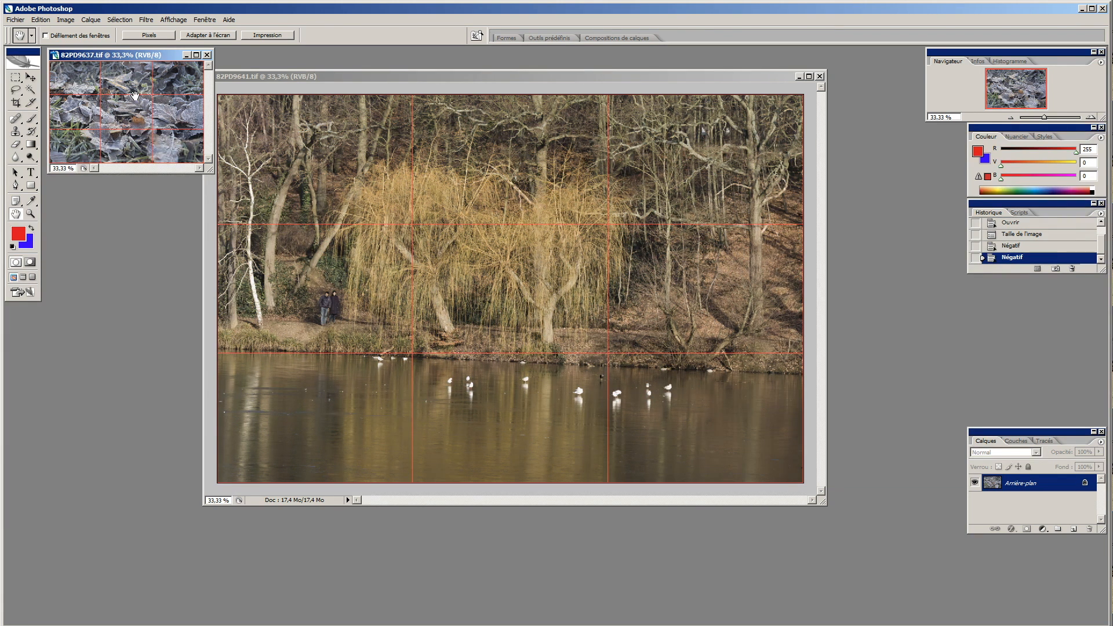
Prepare 82PD9637.tif for the web as a JPEG optimized to a desired file size of 290 K with the current settings
{"action": "left_click", "coordinate": [17, 20]}
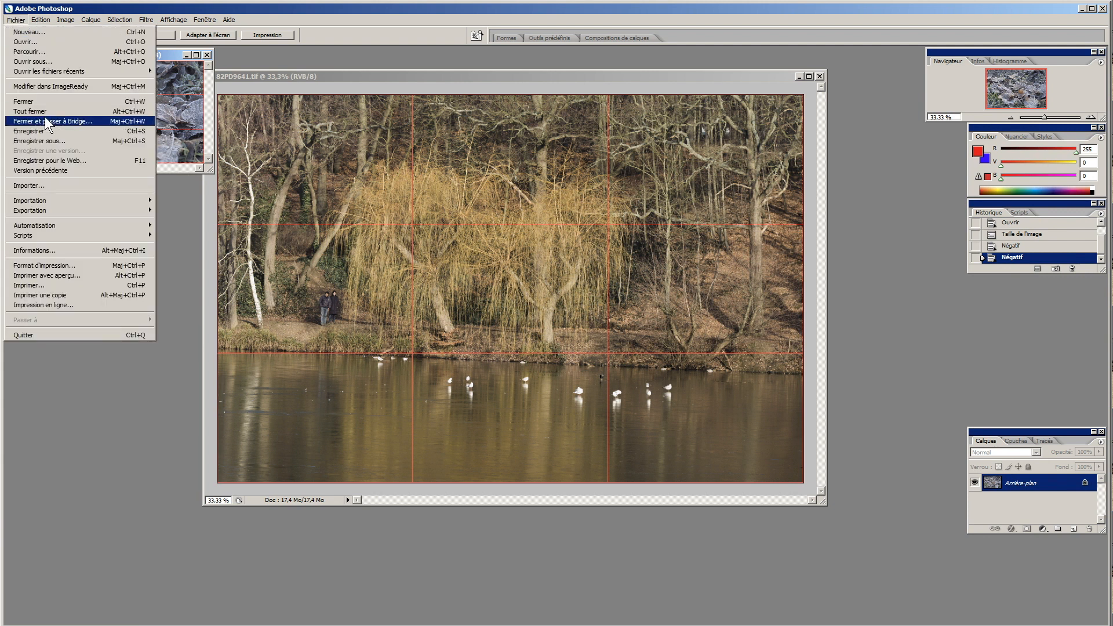
{"action": "left_click", "coordinate": [69, 161]}
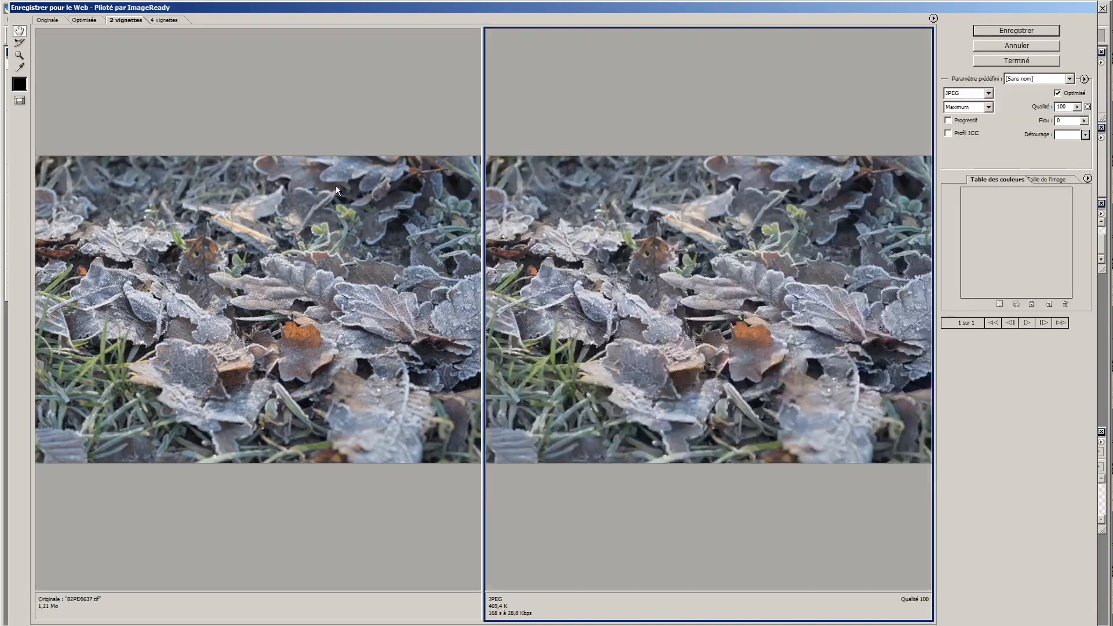
{"action": "left_click", "coordinate": [994, 30]}
{"action": "left_click", "coordinate": [746, 531]}
{"action": "left_click", "coordinate": [1086, 79]}
{"action": "left_click", "coordinate": [1065, 113]}
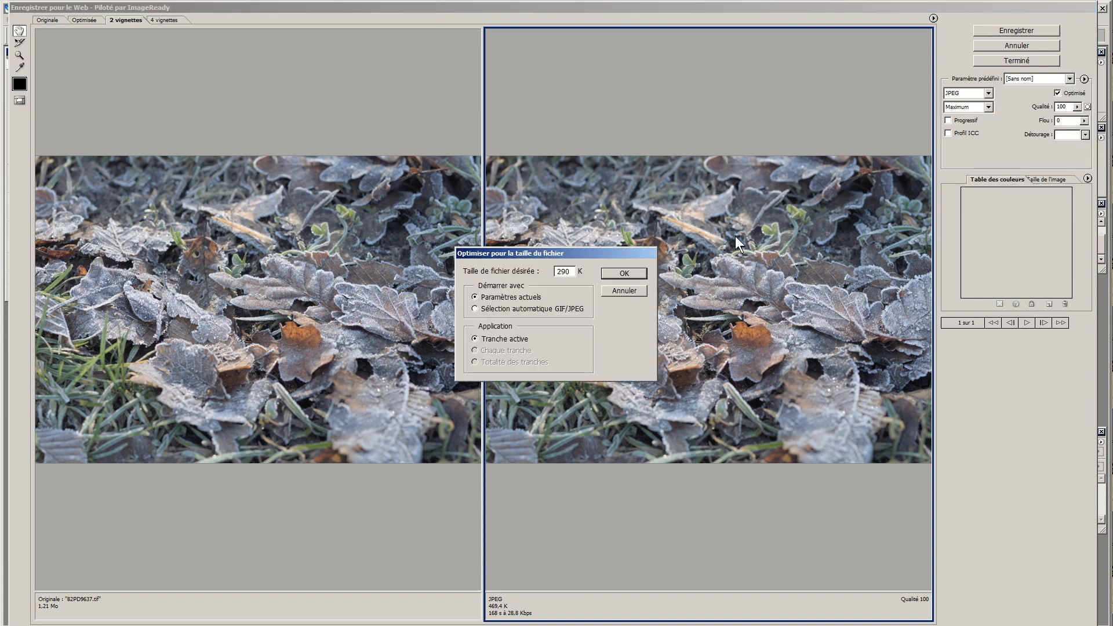
{"action": "left_click", "coordinate": [640, 274]}
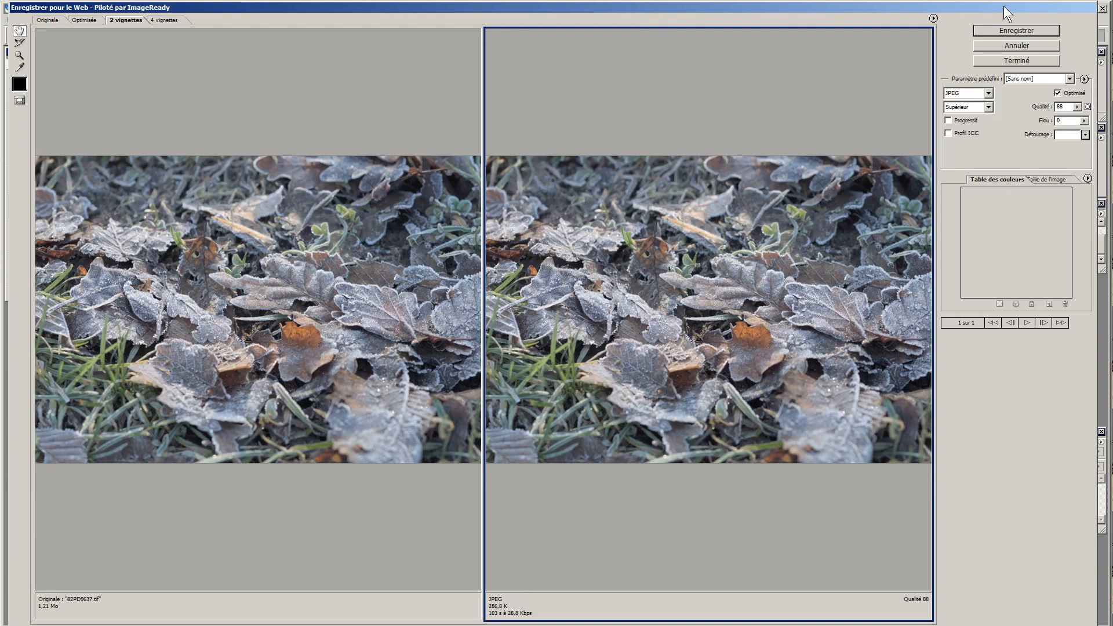
Save the optimized copy as 82PD9637.jpg in the web folder inside flickr
{"action": "left_click", "coordinate": [1001, 31]}
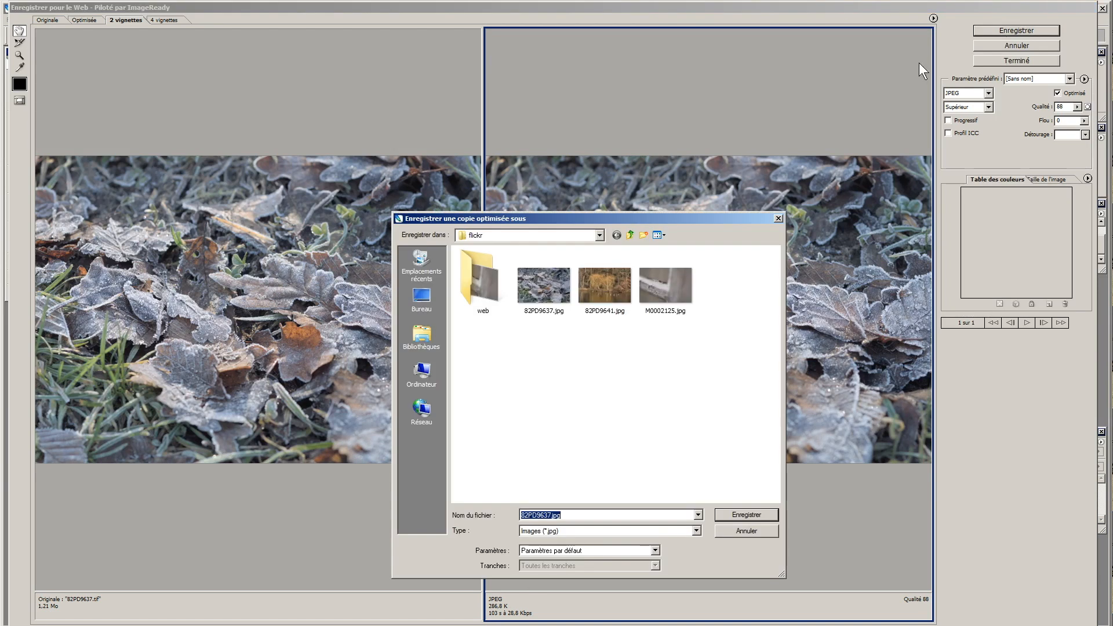
{"action": "double_click", "coordinate": [476, 297]}
{"action": "left_click", "coordinate": [748, 514]}
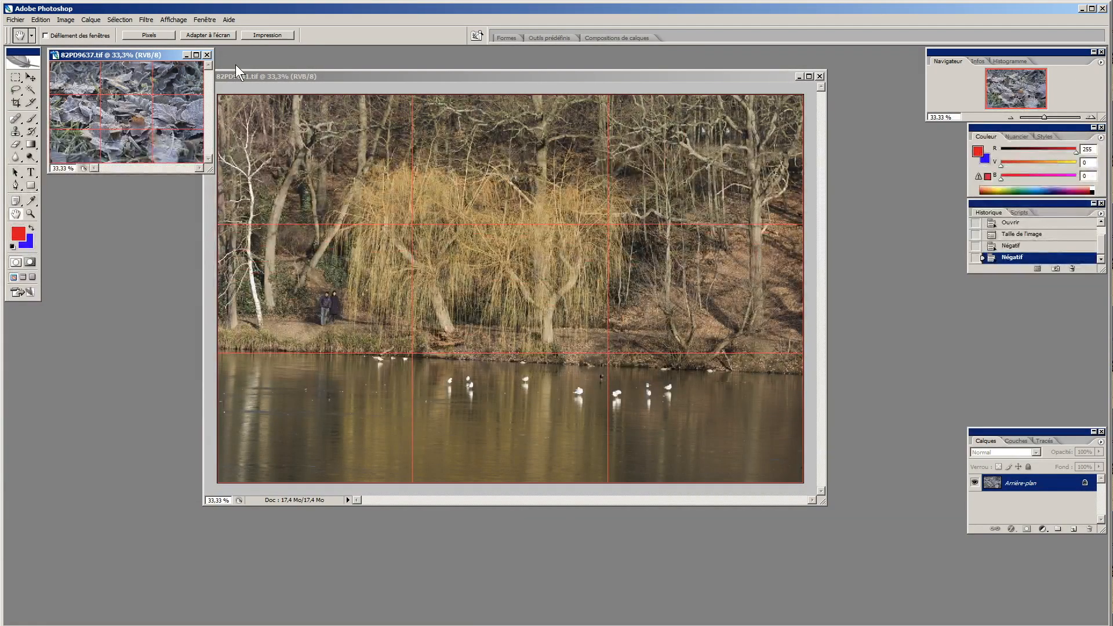
Close 82PD9637.tif without saving its changes, and cancel the Open file dialog
{"action": "left_click", "coordinate": [207, 54]}
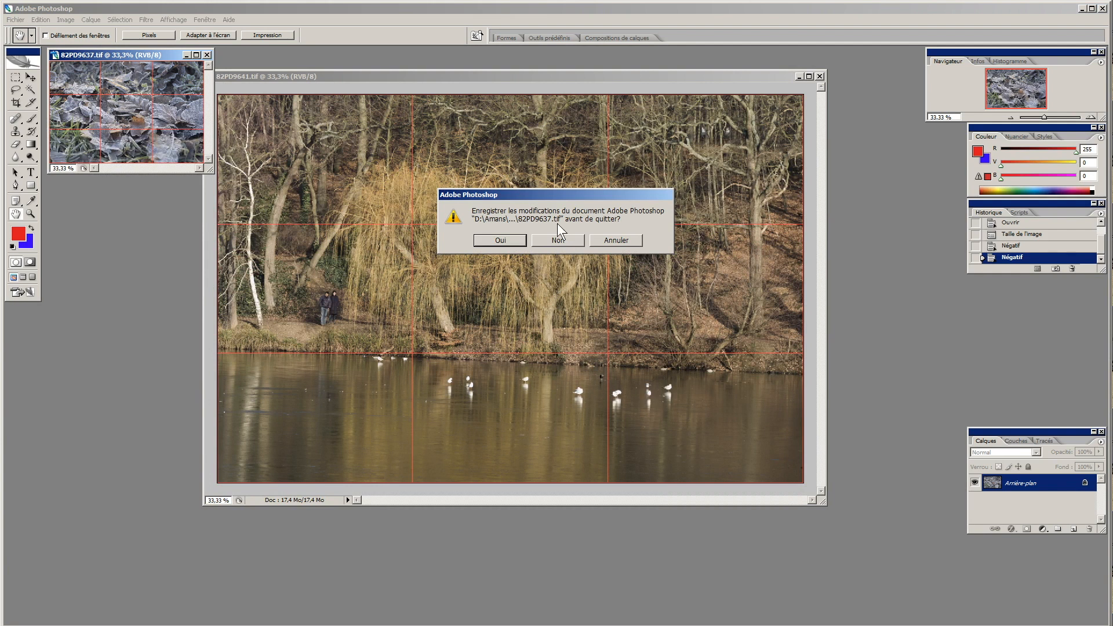
{"action": "left_click", "coordinate": [552, 241]}
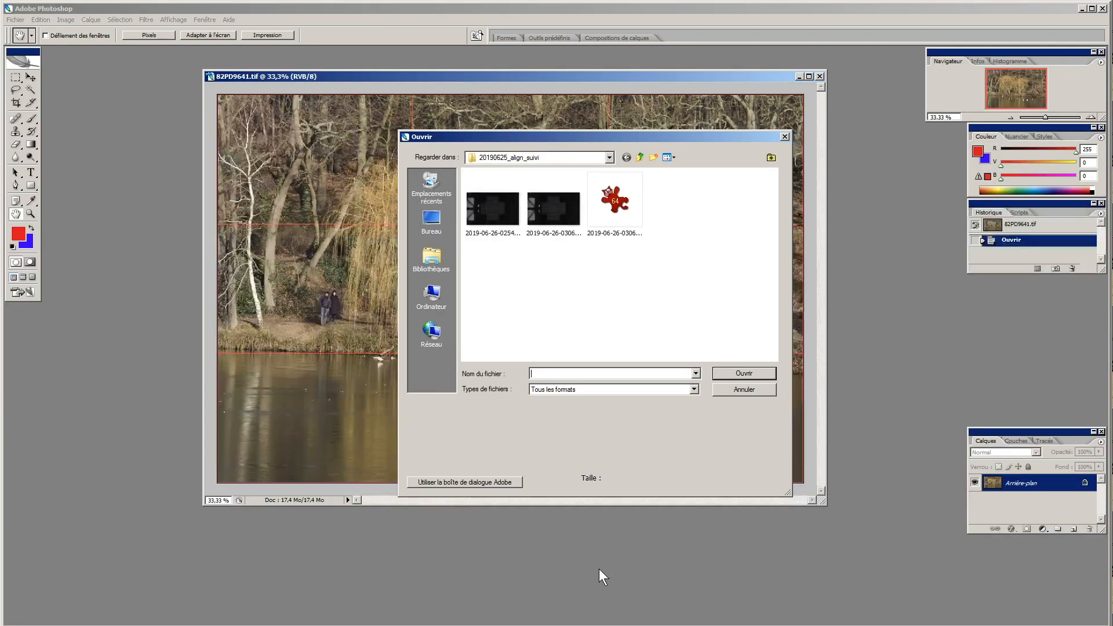
{"action": "left_click", "coordinate": [724, 388]}
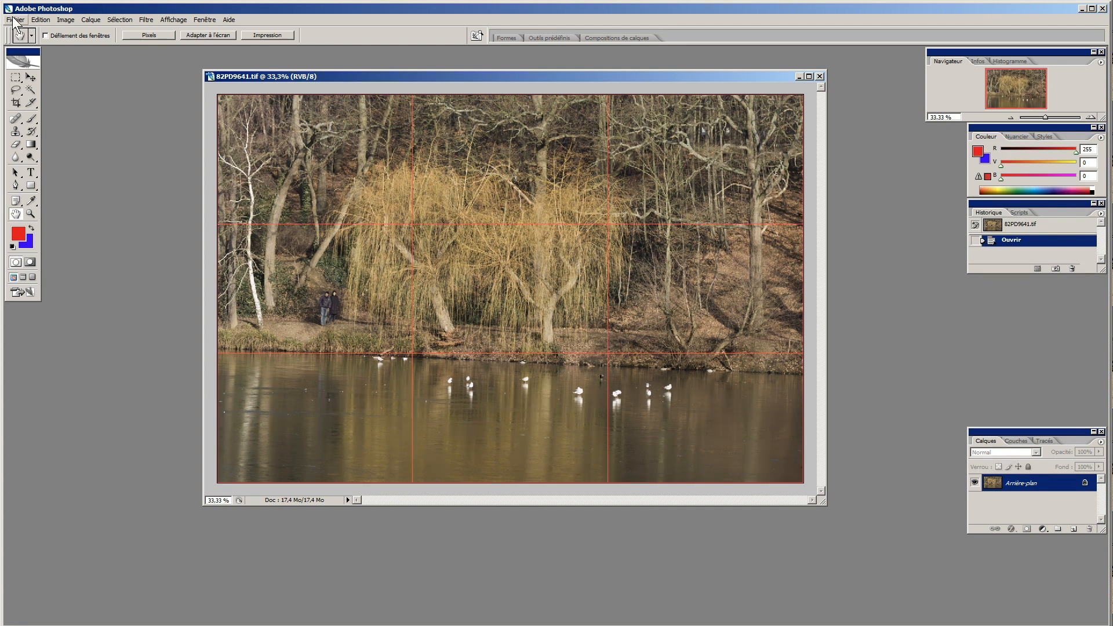
Resize 82PD9641.tif to 800 pixels wide with its proportions kept, and dismiss the Open file dialog
{"action": "left_click", "coordinate": [65, 20]}
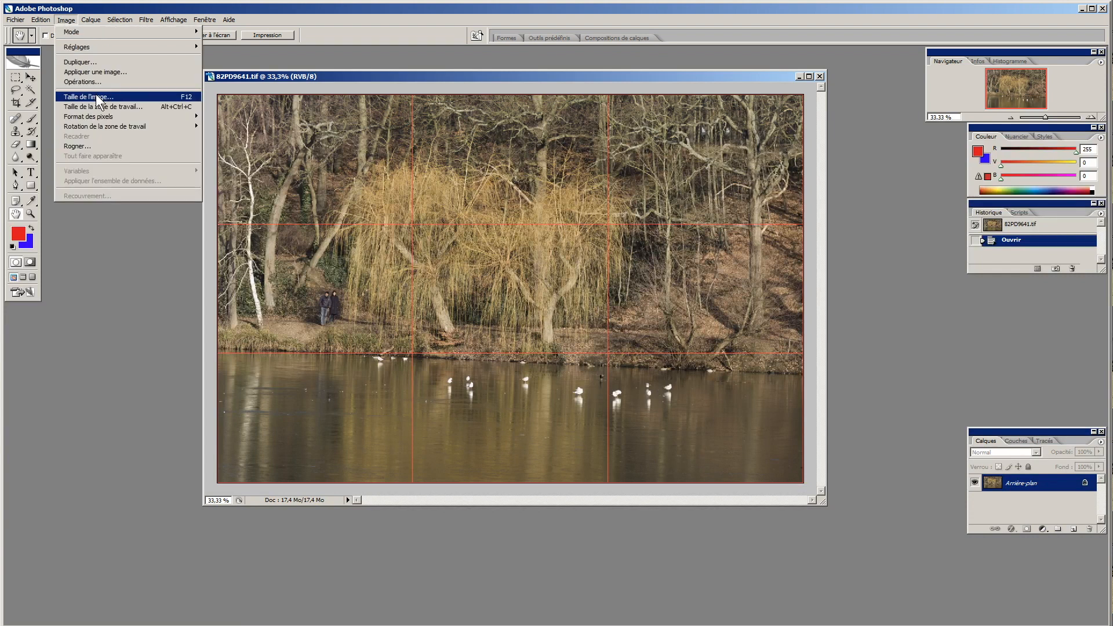
{"action": "left_click", "coordinate": [97, 98]}
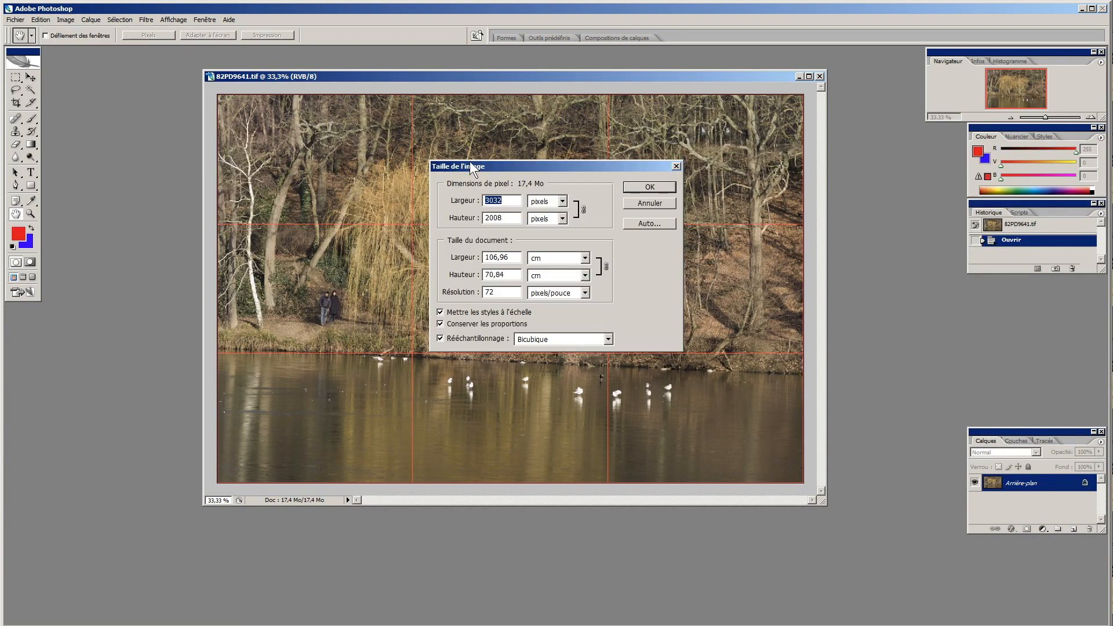
{"action": "type", "text": "800"}
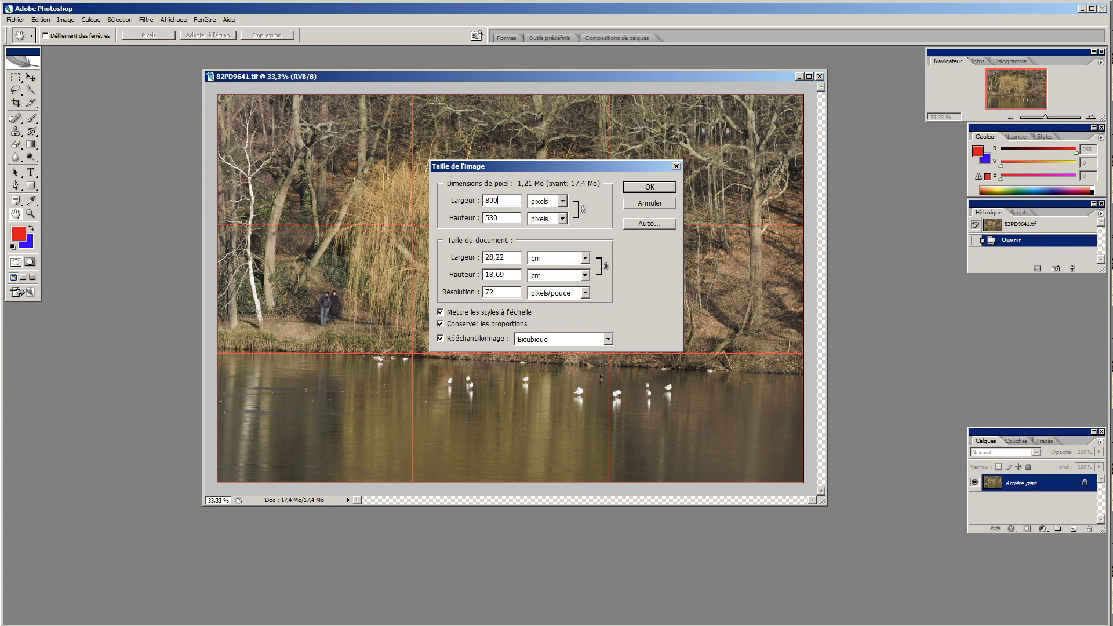
{"action": "type", "text": "00"}
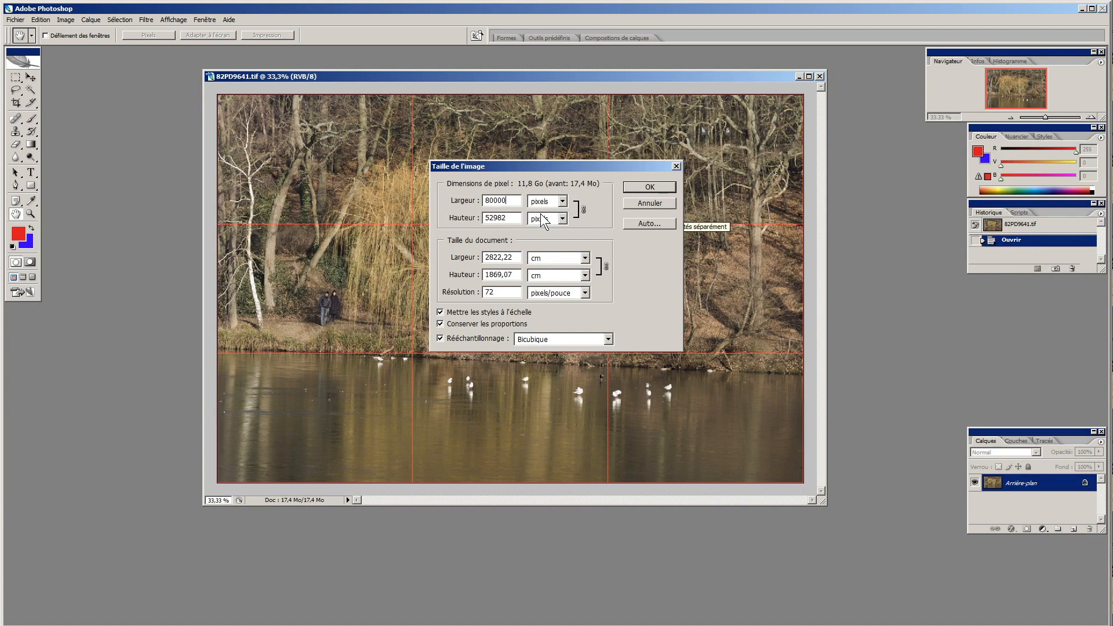
{"action": "key", "text": "BackSpace"}
{"action": "key", "text": "BackSpace"}
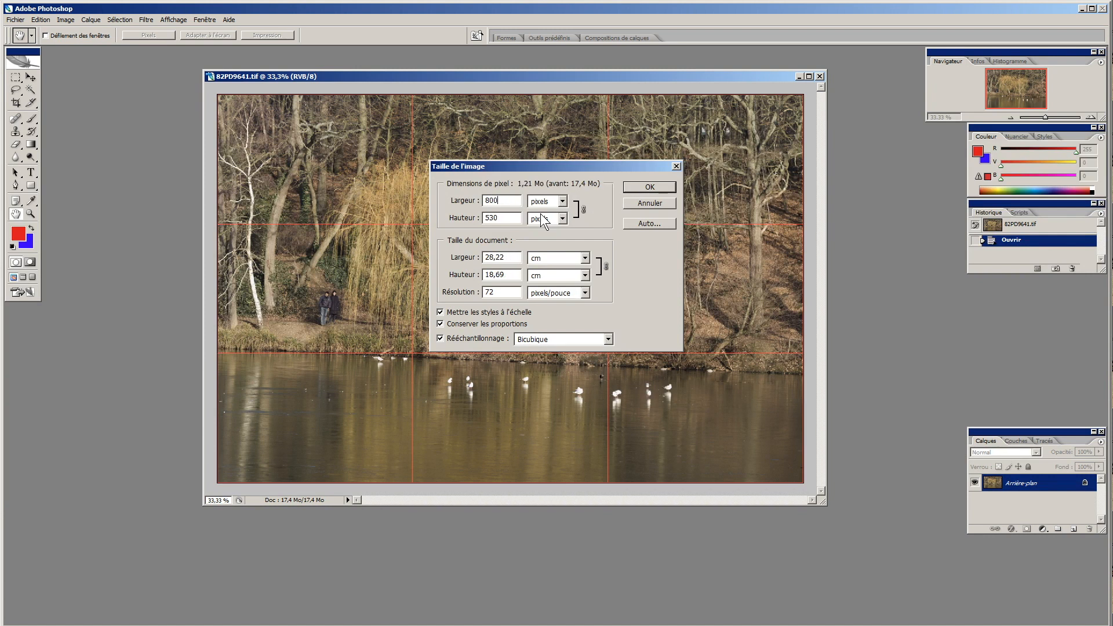
{"action": "left_click", "coordinate": [631, 185]}
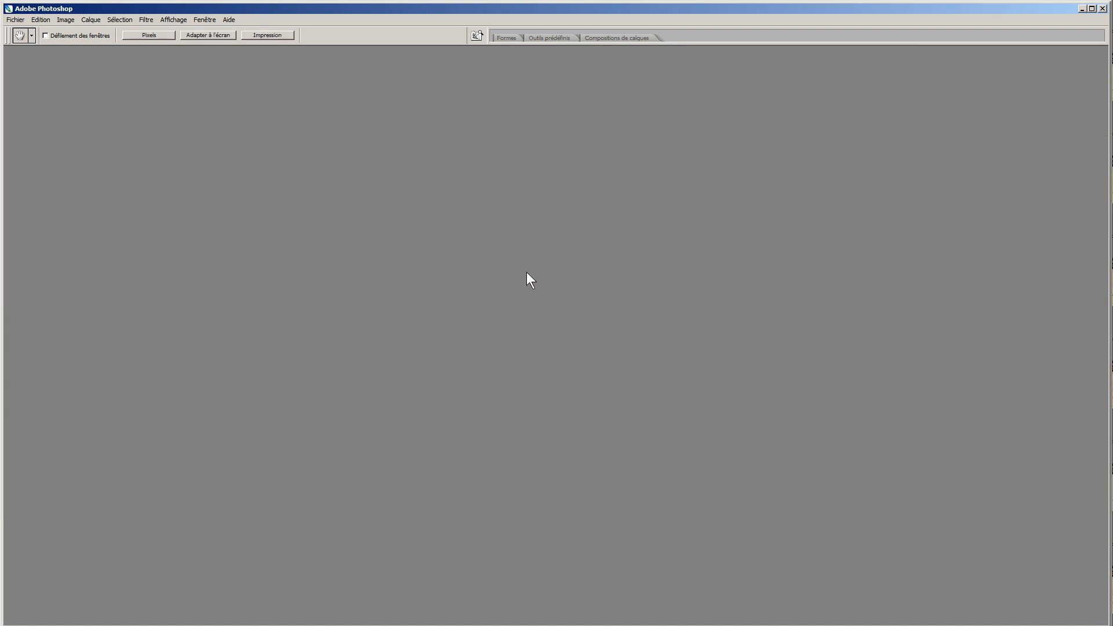
{"action": "double_click", "coordinate": [460, 530]}
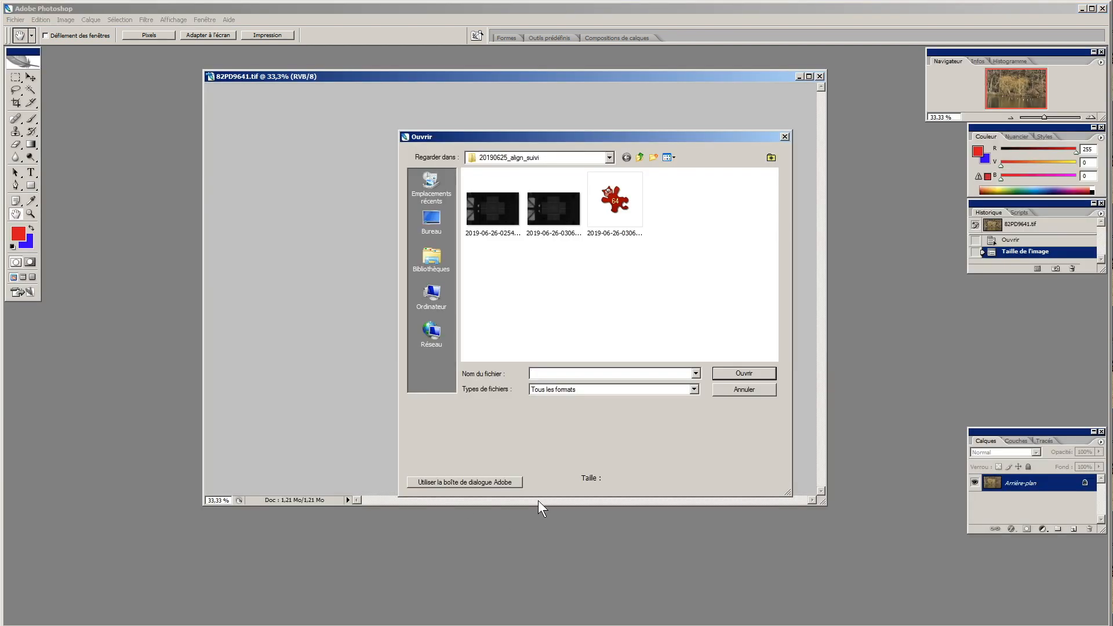
{"action": "left_click", "coordinate": [722, 389]}
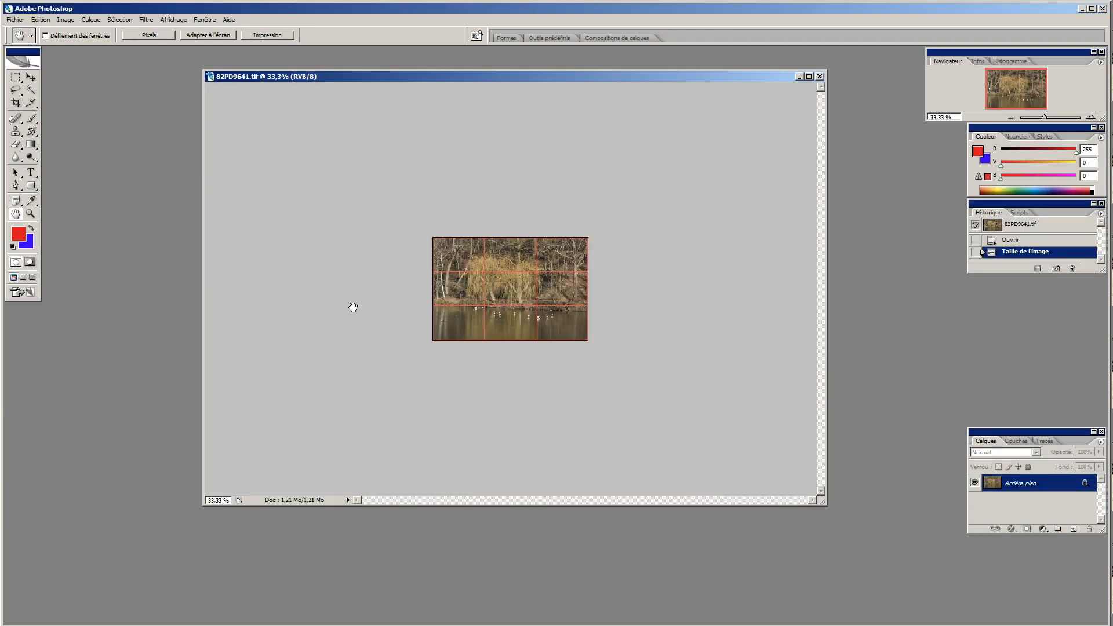
{"action": "left_click", "coordinate": [16, 20]}
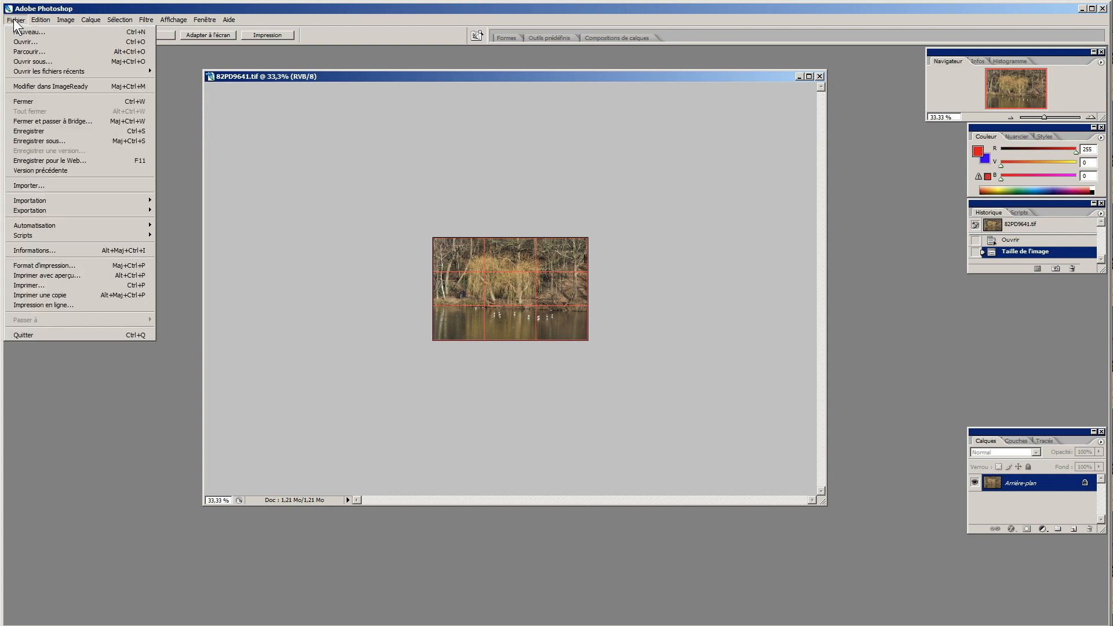
{"action": "mouse_move", "coordinate": [65, 24]}
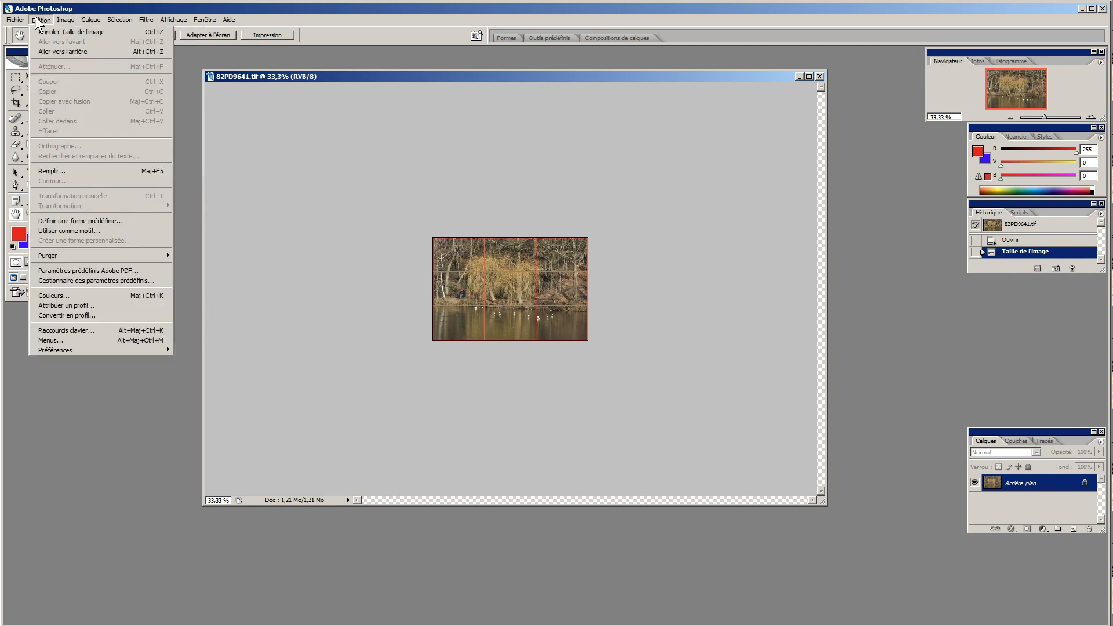
{"action": "mouse_move", "coordinate": [16, 20]}
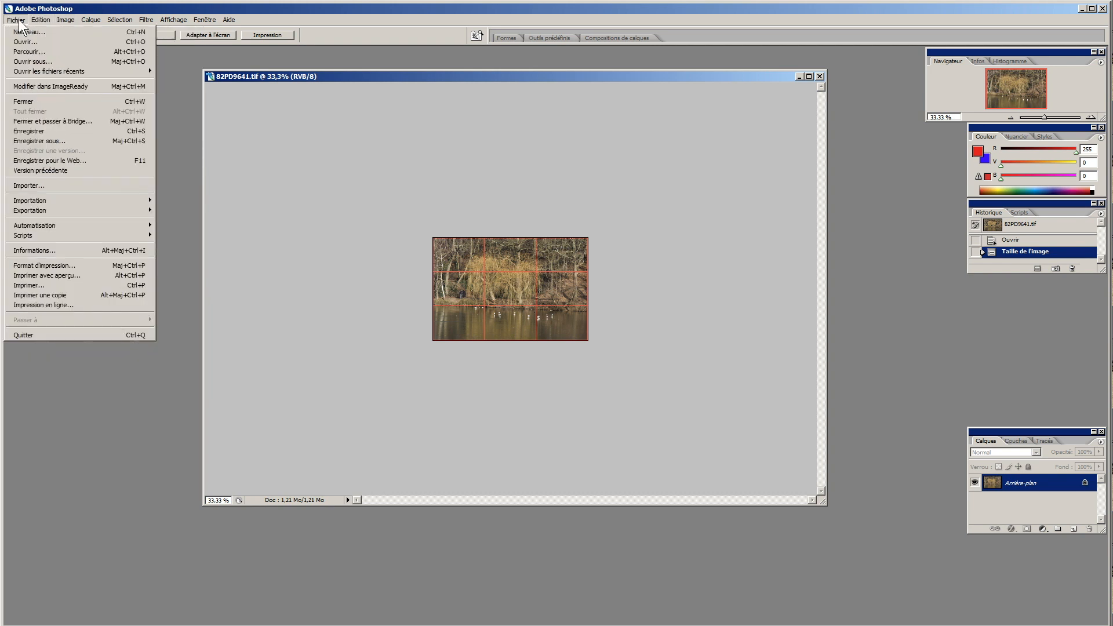
{"action": "left_click", "coordinate": [44, 139]}
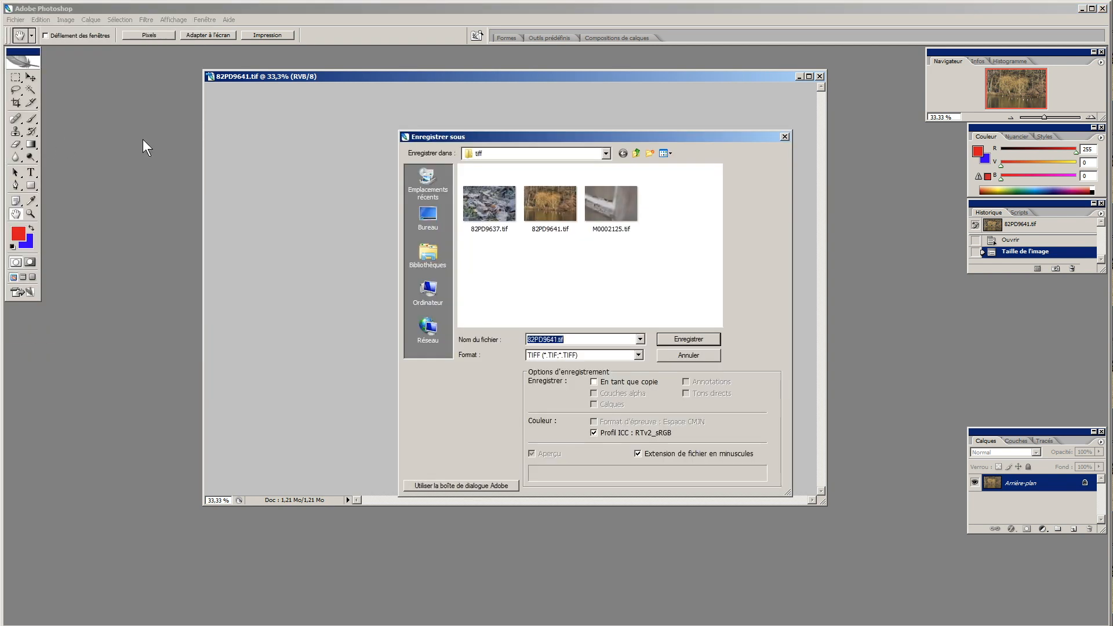
{"action": "left_click", "coordinate": [689, 355]}
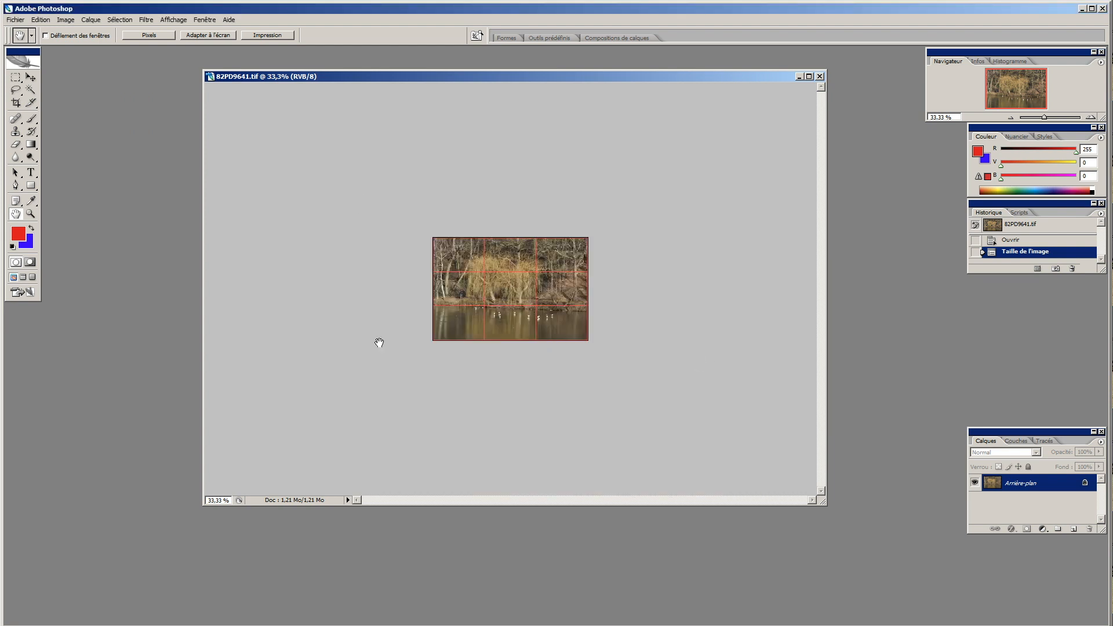
Save 82PD9641.tif for the web as 82PD9641.jpg in the web folder, optimized to a desired file size of 290 K
{"action": "left_click", "coordinate": [16, 21]}
{"action": "left_click", "coordinate": [53, 160]}
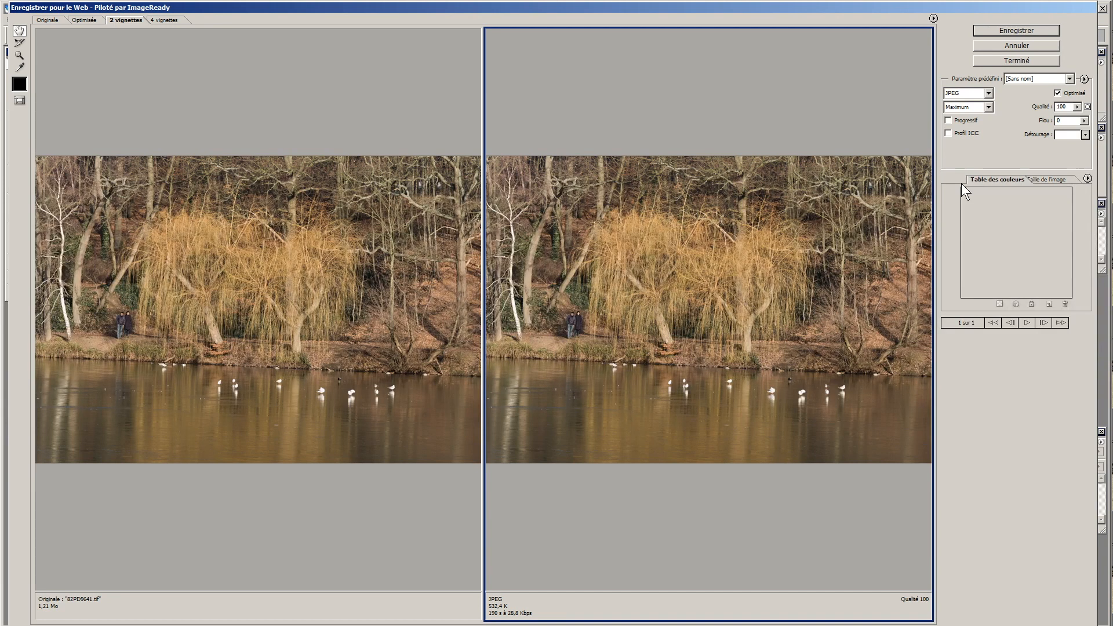
{"action": "left_click", "coordinate": [1084, 78]}
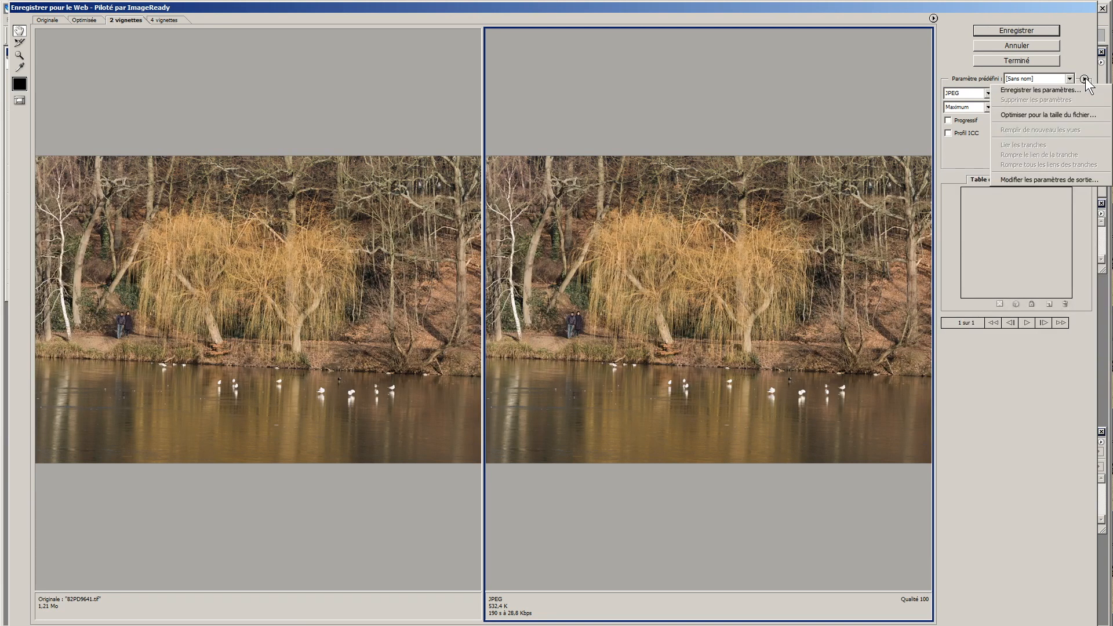
{"action": "left_click", "coordinate": [1055, 114]}
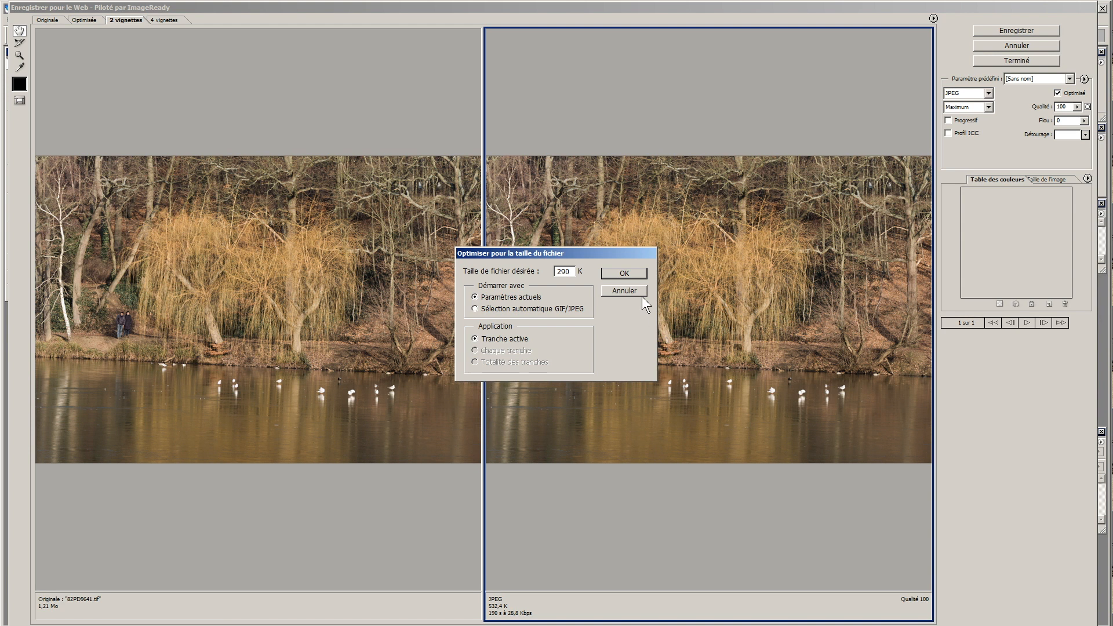
{"action": "left_click", "coordinate": [624, 273]}
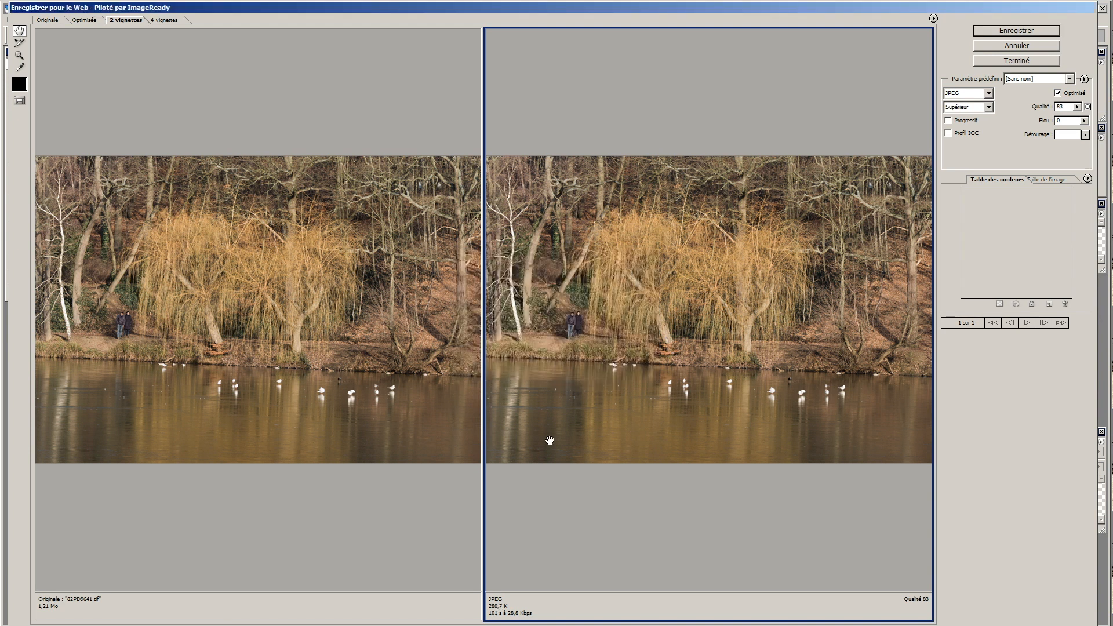
{"action": "left_click", "coordinate": [983, 30]}
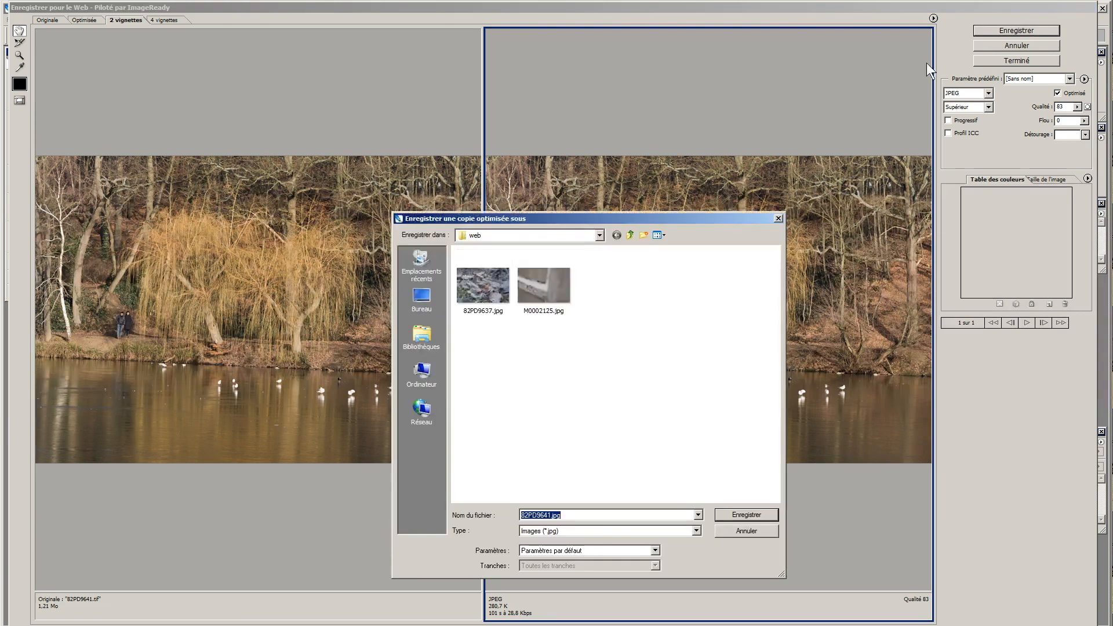
{"action": "left_click", "coordinate": [727, 515]}
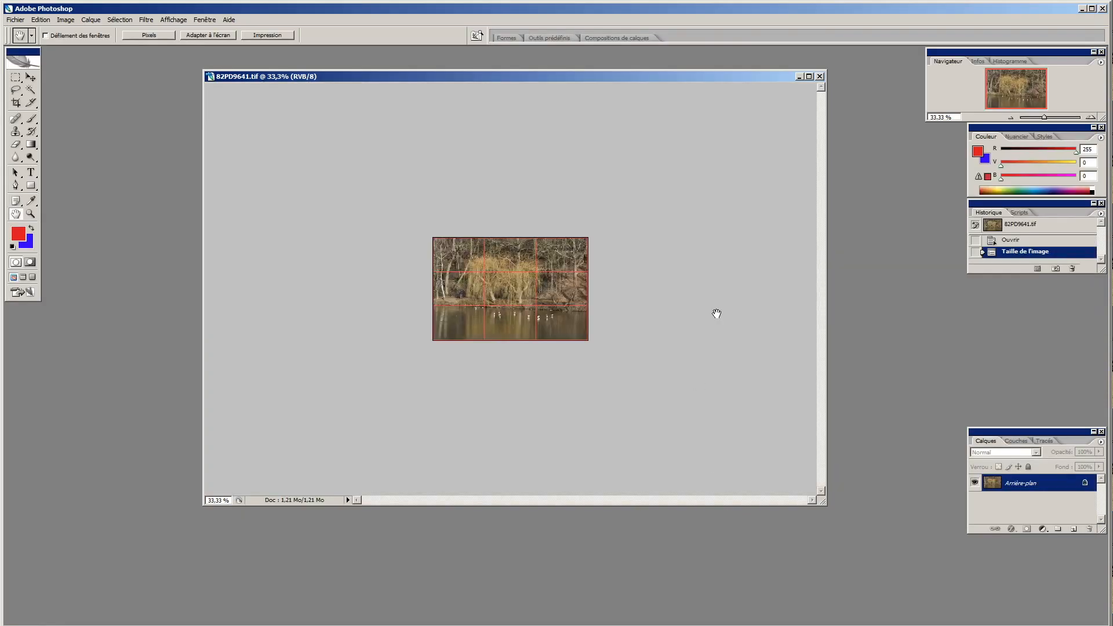
Close 82PD9641.tif without saving its changes, and quit Photoshop
{"action": "left_click", "coordinate": [819, 76]}
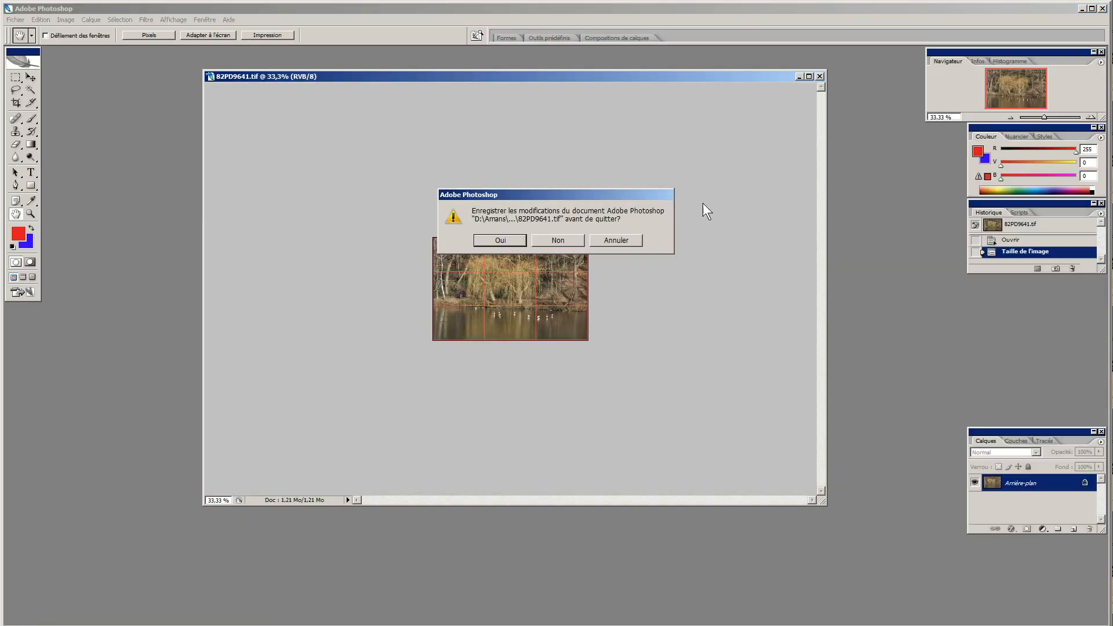
{"action": "left_click", "coordinate": [572, 241]}
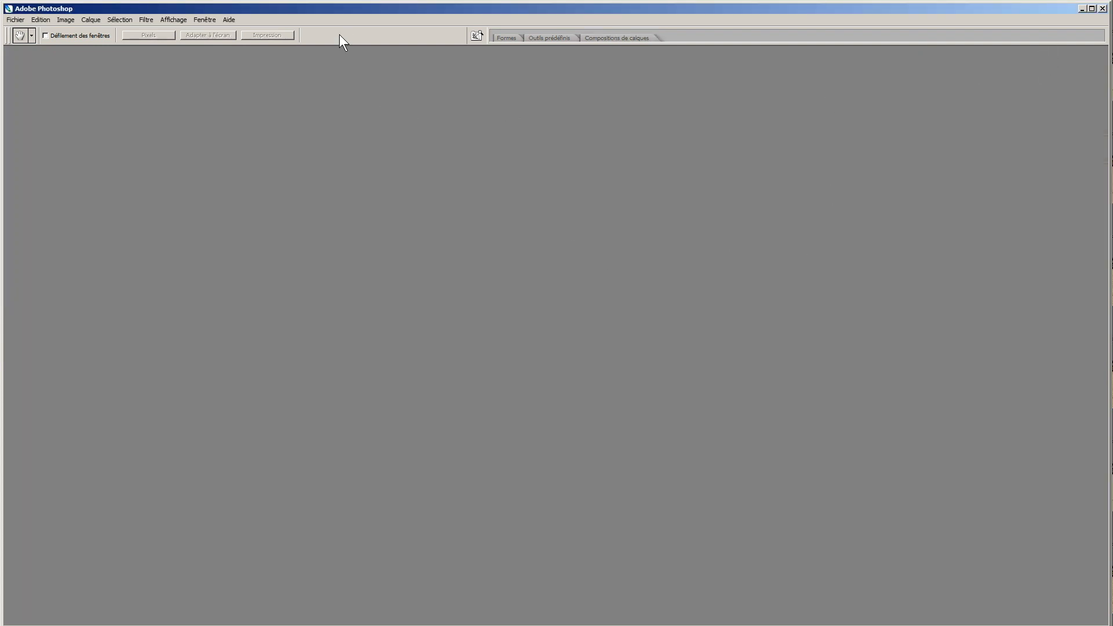
{"action": "left_click", "coordinate": [16, 19]}
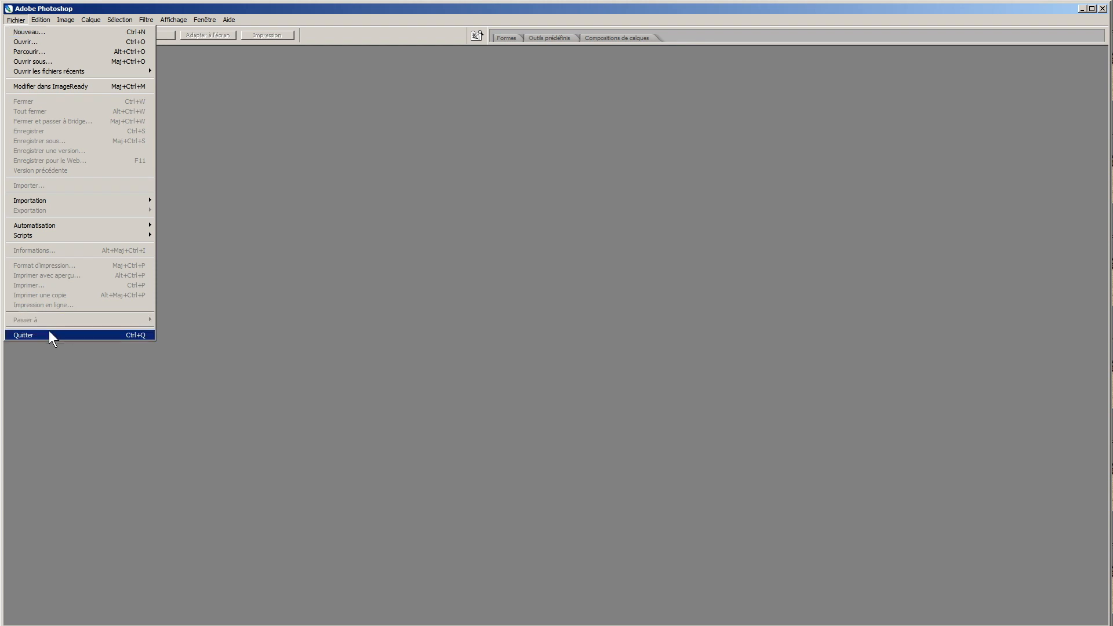
{"action": "left_click", "coordinate": [49, 331]}
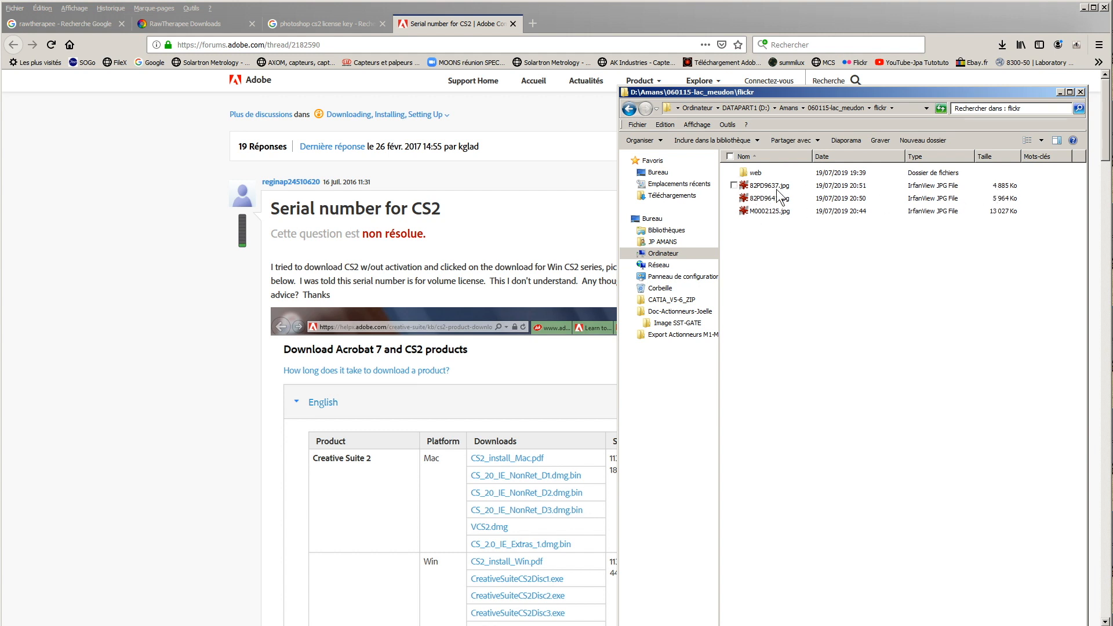
In the file explorer, open the web folder inside flickr and list its JPEG files in details view
{"action": "double_click", "coordinate": [753, 171]}
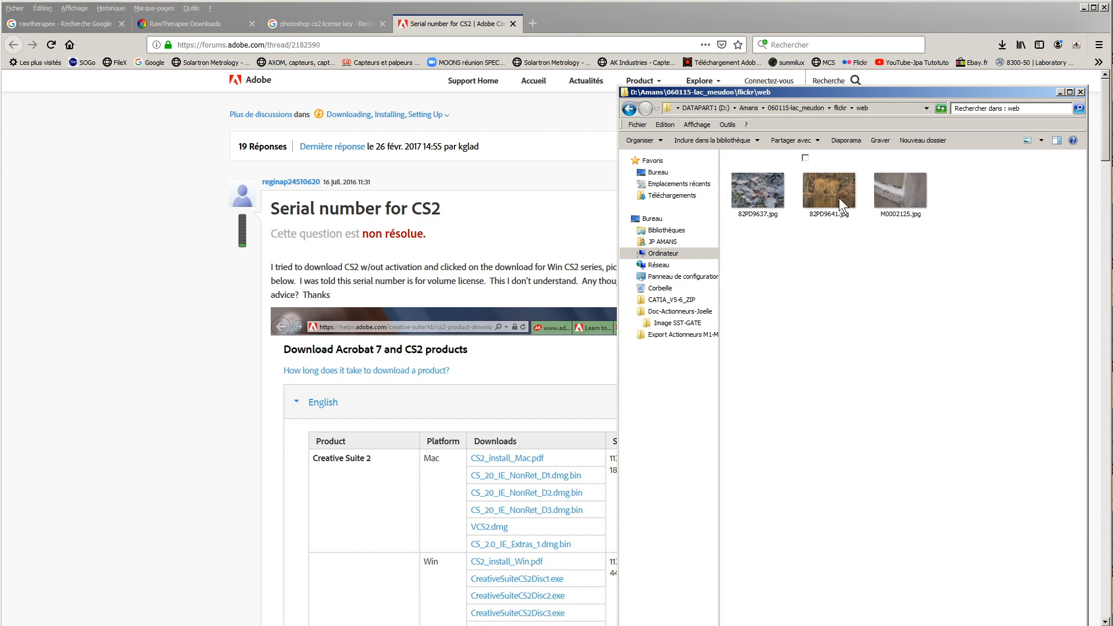
{"action": "left_click", "coordinate": [1041, 140]}
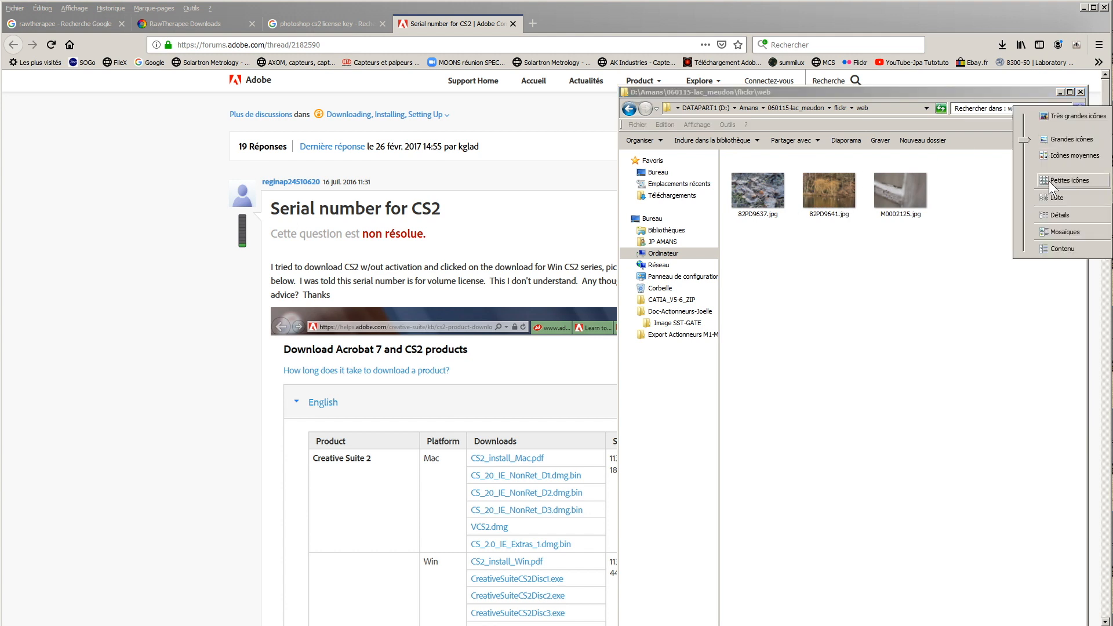
{"action": "left_click", "coordinate": [1051, 214]}
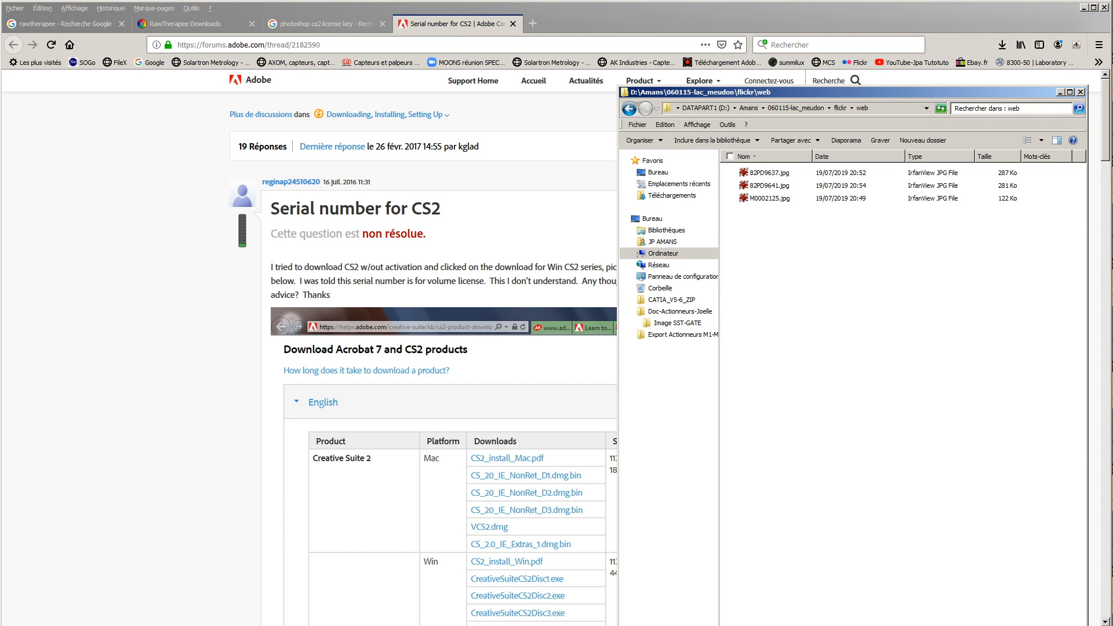
Switch to the browser and look over the Google results for "rawtherapee" and "photoshop cs2 license key"
{"action": "key", "text": "alt+Tab"}
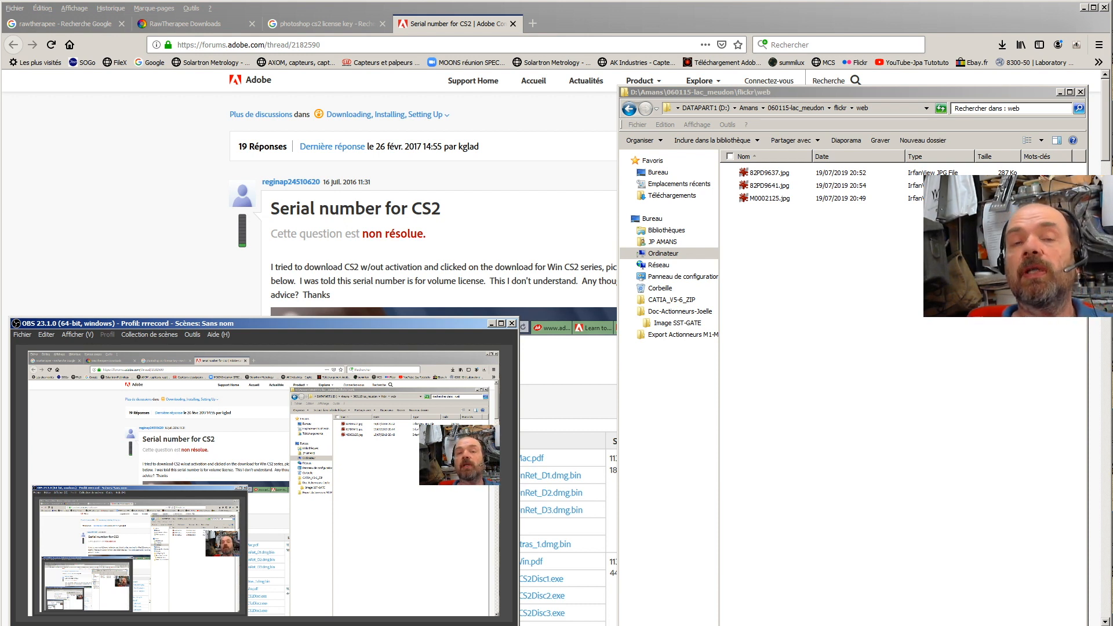
{"action": "left_click", "coordinate": [109, 242]}
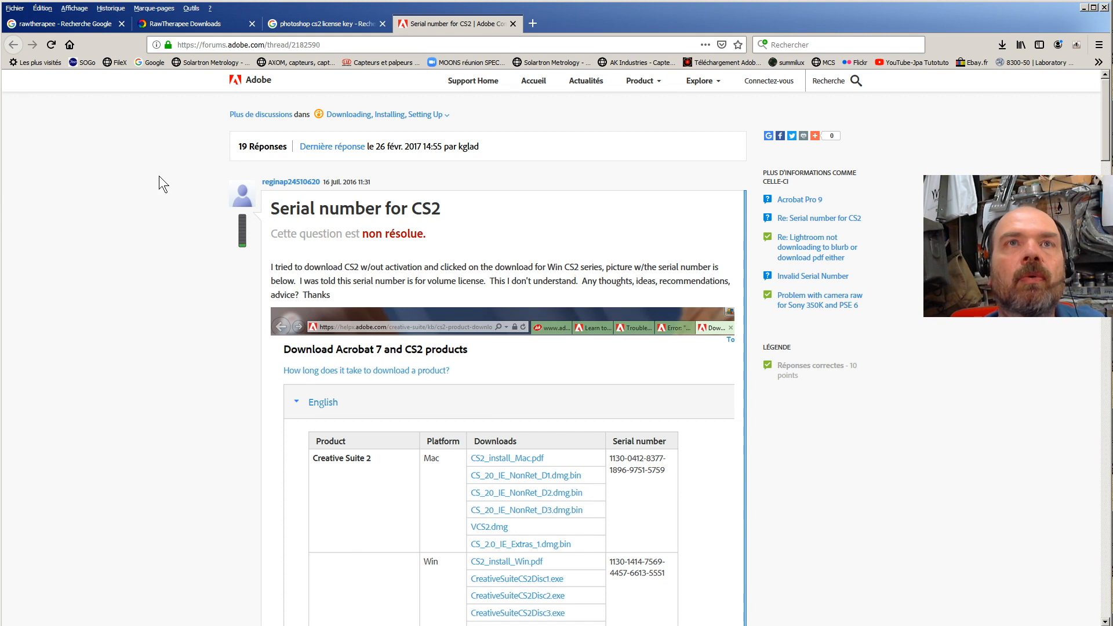
{"action": "left_click", "coordinate": [163, 24]}
{"action": "left_click", "coordinate": [111, 27]}
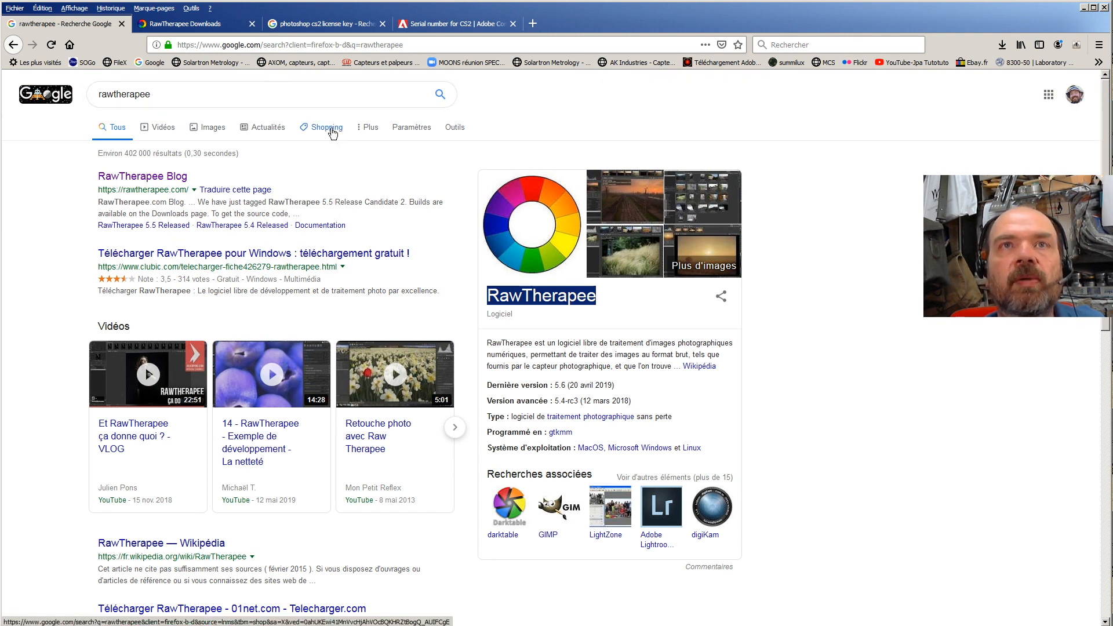
{"action": "left_click", "coordinate": [290, 25]}
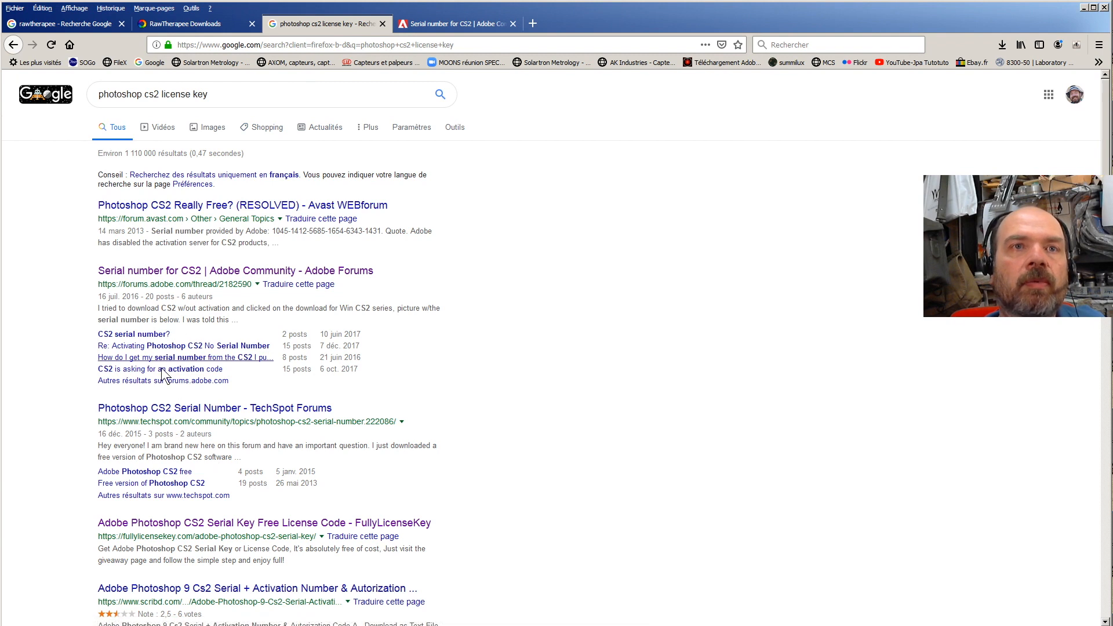
{"action": "scroll", "coordinate": [195, 441], "scroll_direction": "down", "scroll_amount": 2}
{"action": "scroll", "coordinate": [195, 441], "scroll_direction": "down", "scroll_amount": 3}
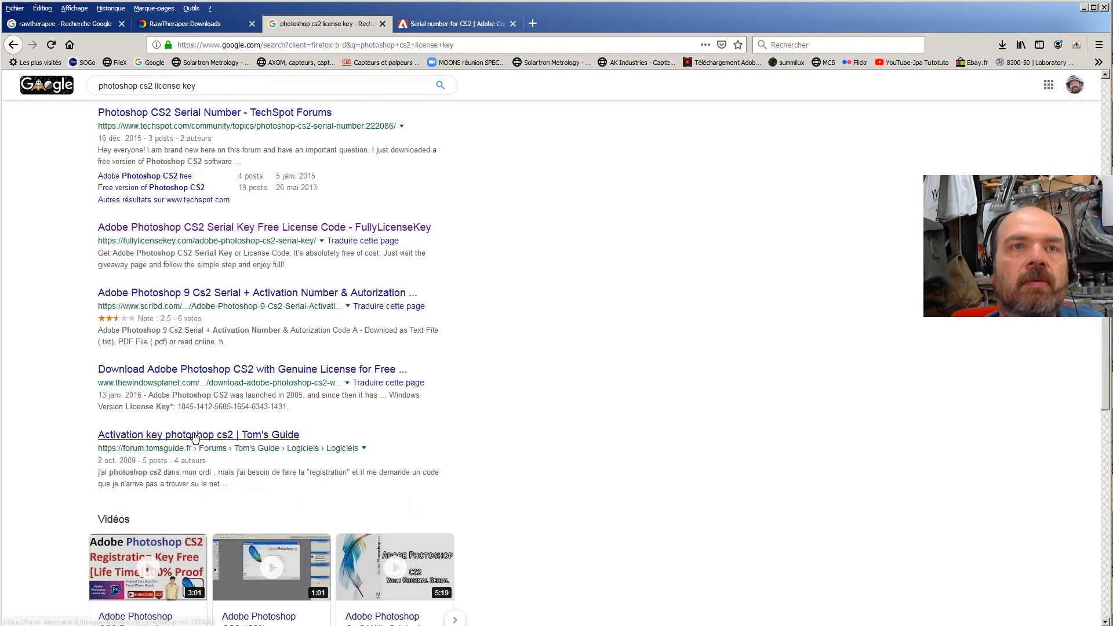
{"action": "scroll", "coordinate": [195, 438], "scroll_direction": "down", "scroll_amount": 2}
{"action": "scroll", "coordinate": [195, 434], "scroll_direction": "up", "scroll_amount": 8}
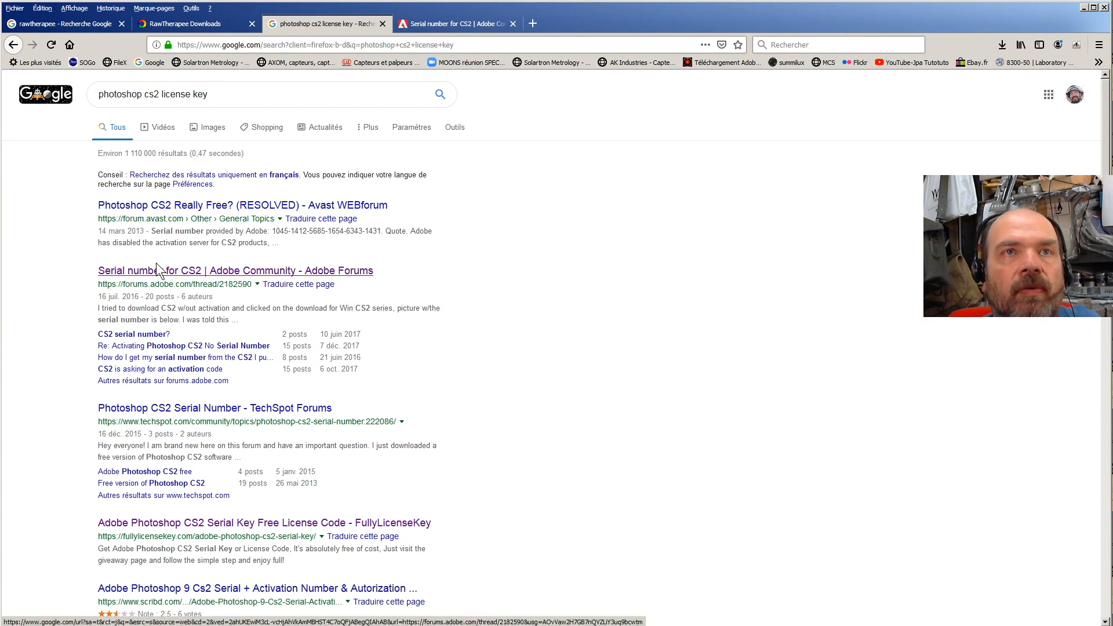
Examine the Adobe forum thread "Serial number for CS2" and its Creative Suite 2 downloads table, enlarging the page to 170%
{"action": "left_click", "coordinate": [462, 27]}
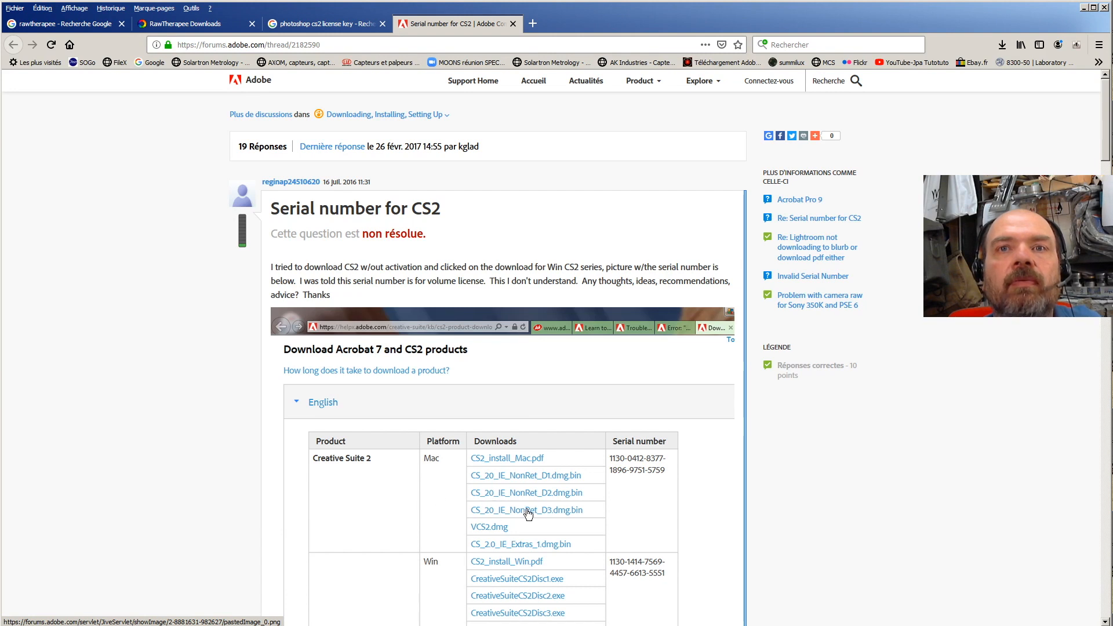
{"action": "scroll", "coordinate": [528, 513], "scroll_direction": "down", "scroll_amount": 2}
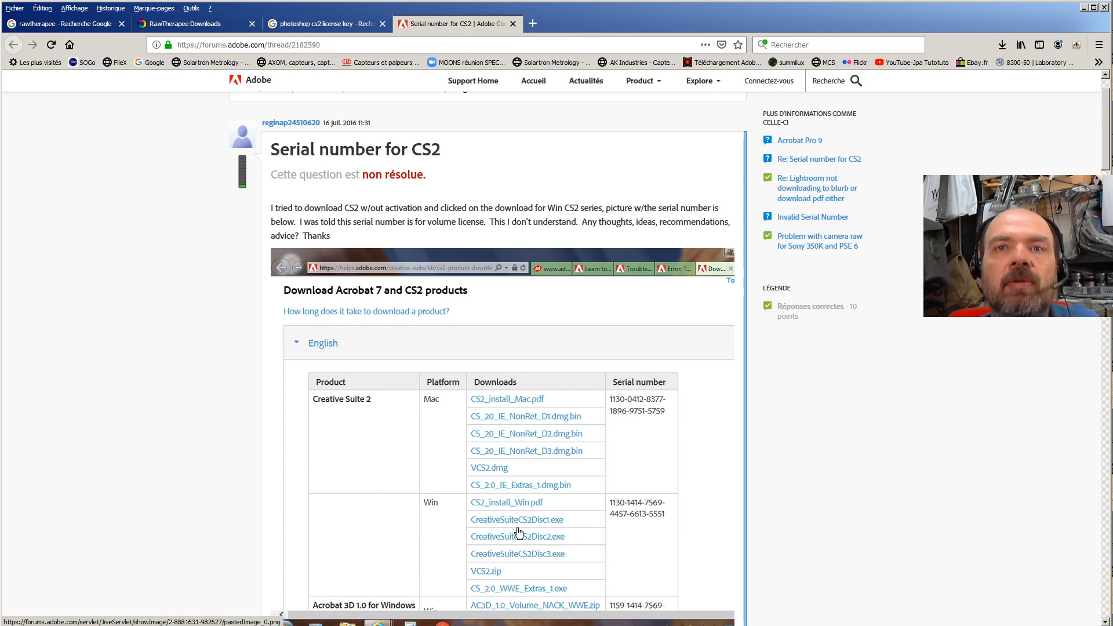
{"action": "scroll", "coordinate": [518, 570], "scroll_direction": "down", "scroll_amount": 2}
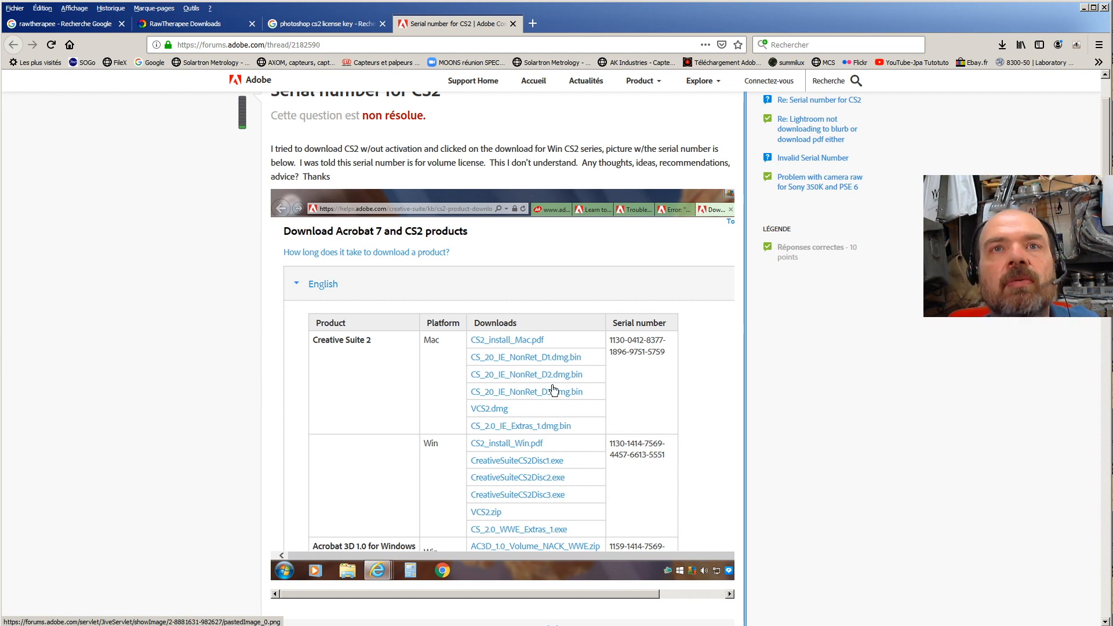
{"action": "scroll", "coordinate": [551, 391], "scroll_direction": "up", "scroll_amount": 4}
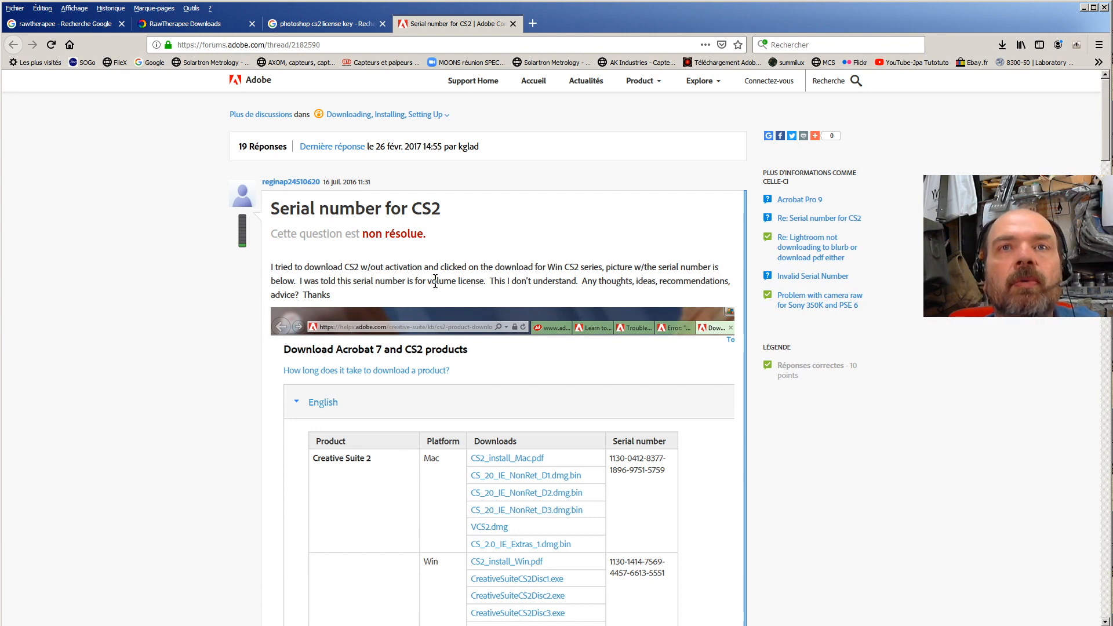
{"action": "scroll", "coordinate": [420, 345], "scroll_direction": "up", "scroll_amount": 4}
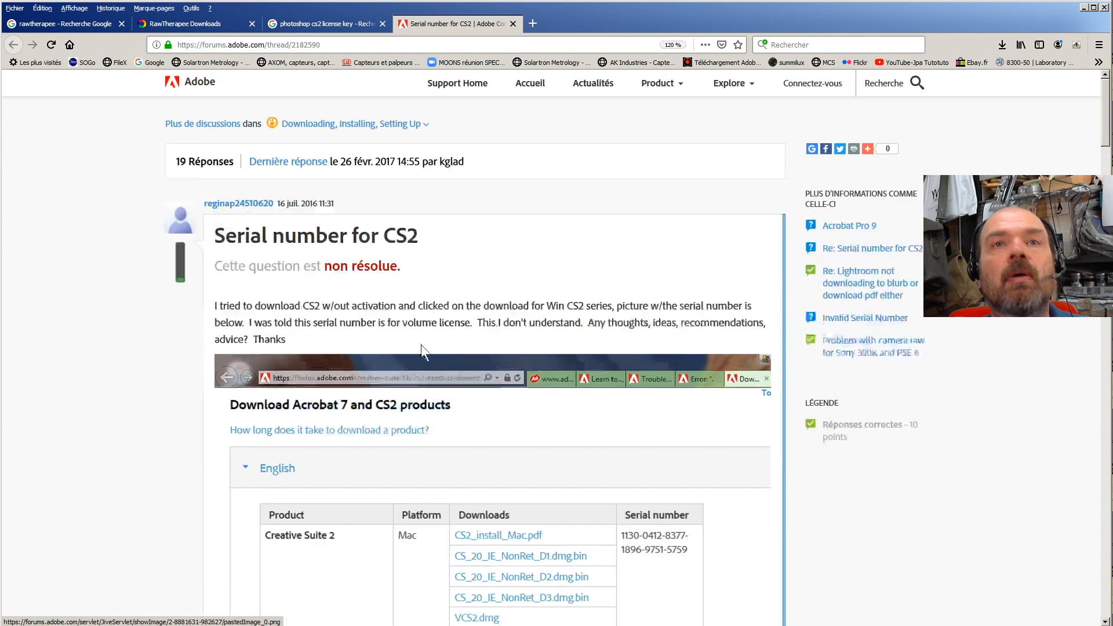
{"action": "scroll", "coordinate": [420, 344], "scroll_direction": "up", "scroll_amount": 2}
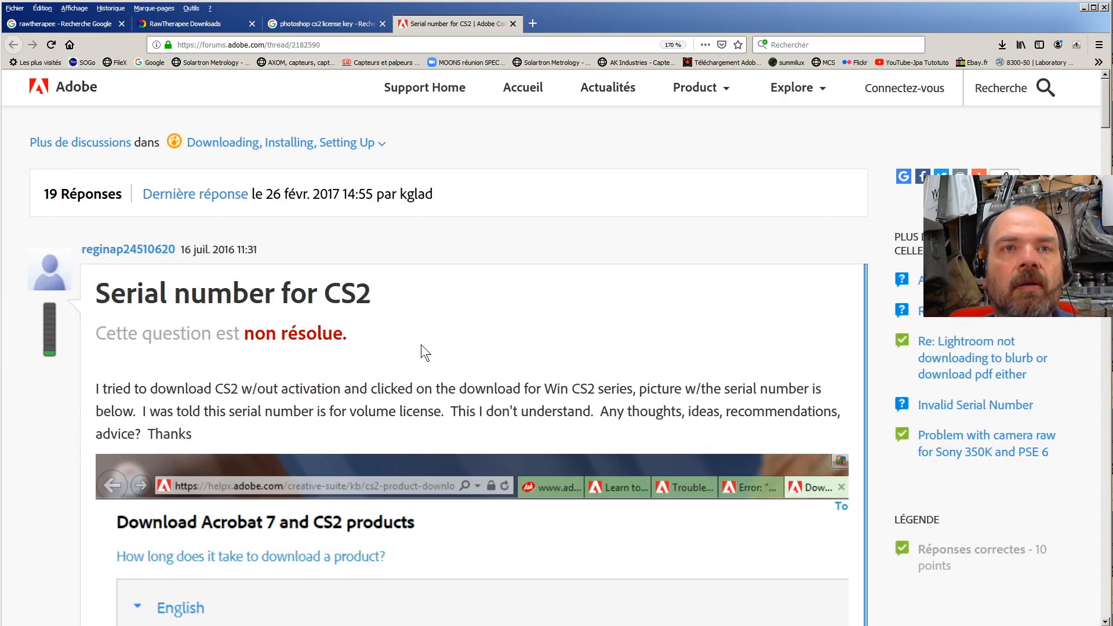
{"action": "scroll", "coordinate": [421, 345], "scroll_direction": "up", "scroll_amount": 1}
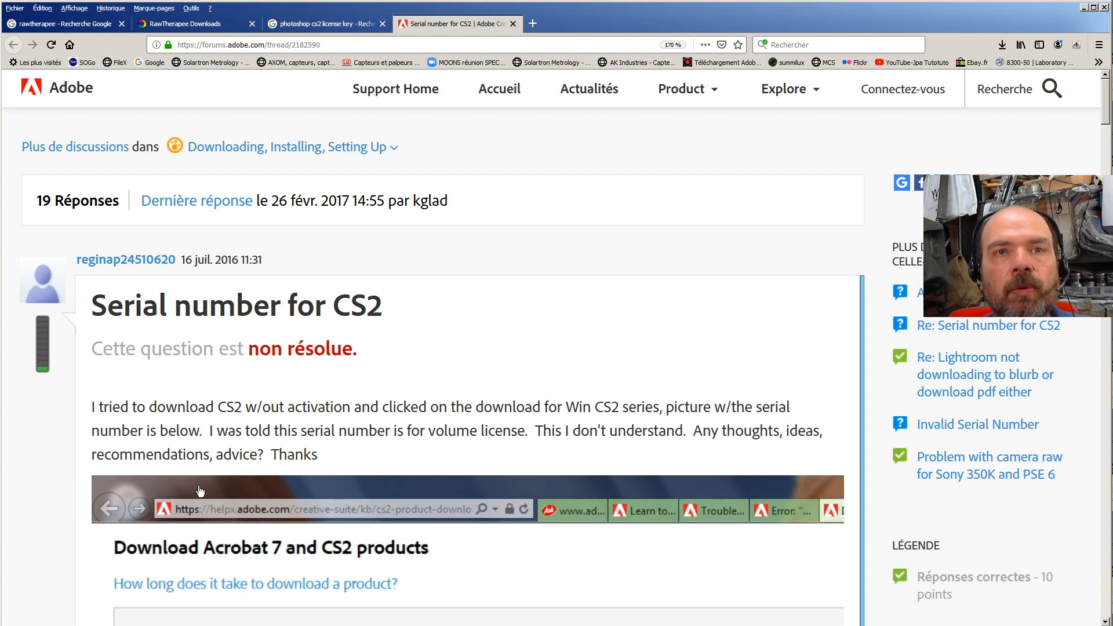
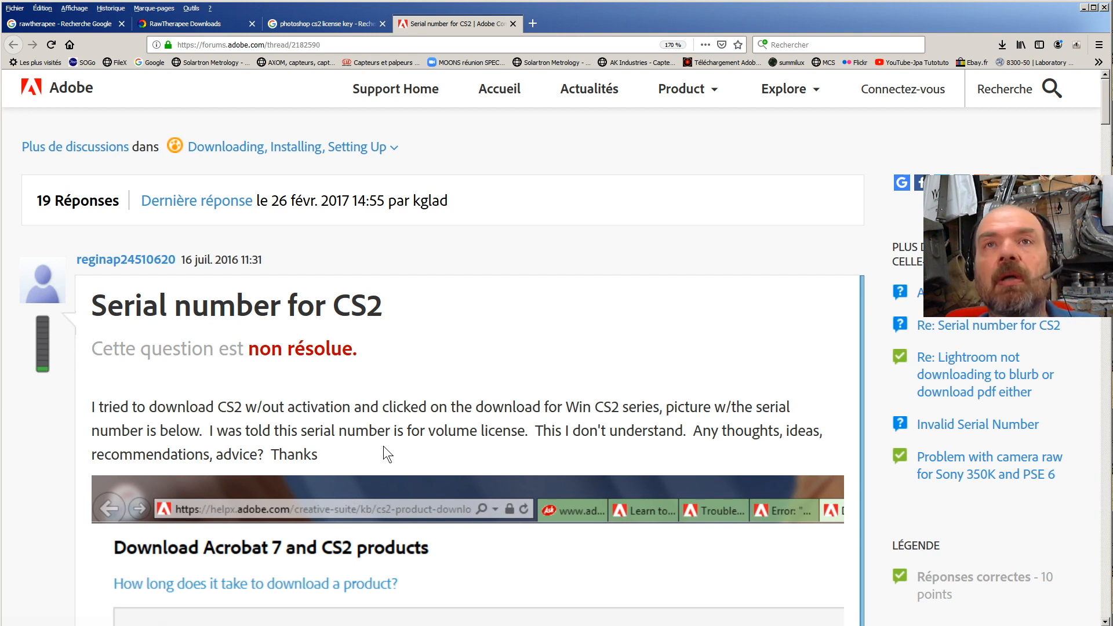
Restore the forum page to its normal zoom, then revisit the Google results and return to the Adobe thread
{"action": "key", "text": "ctrl+minus"}
{"action": "key", "text": "ctrl+minus"}
{"action": "key", "text": "ctrl+minus"}
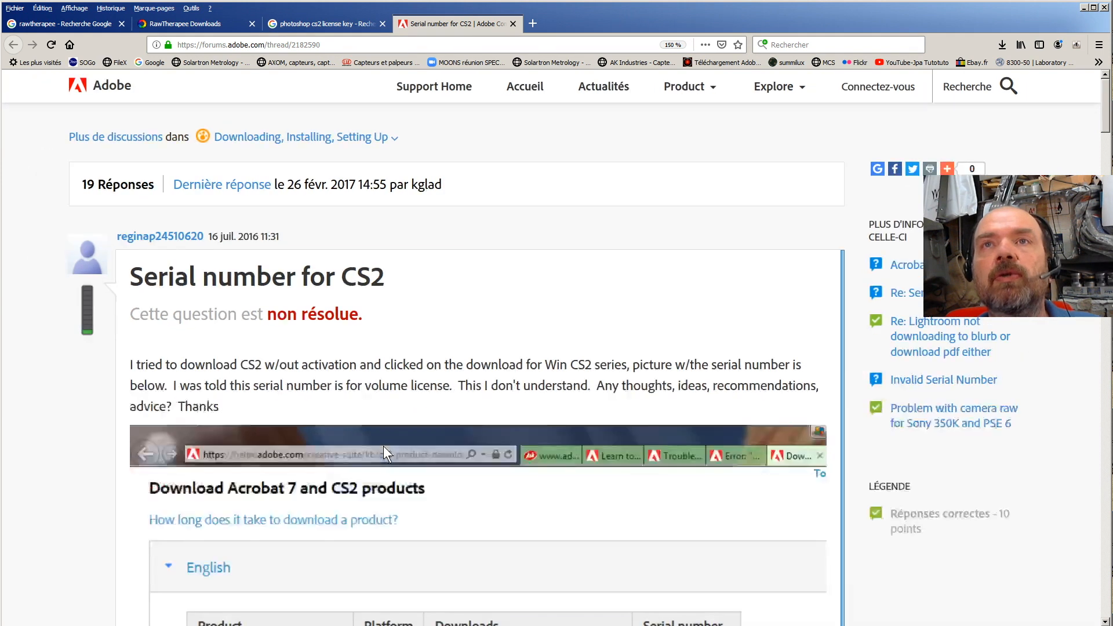
{"action": "key", "text": "ctrl+minus"}
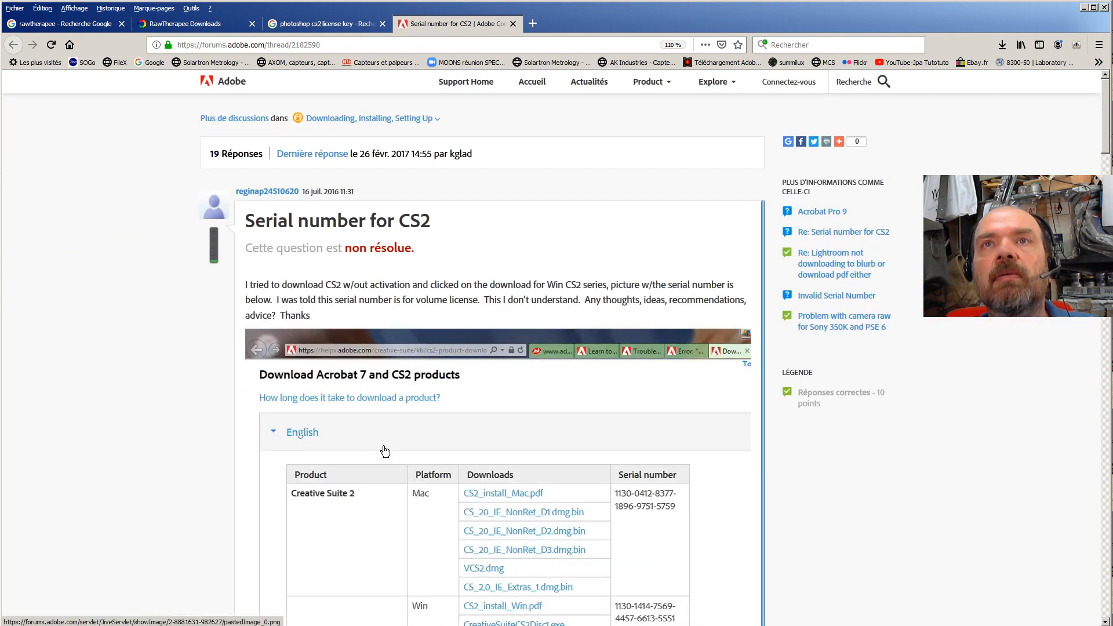
{"action": "key", "text": "ctrl+minus"}
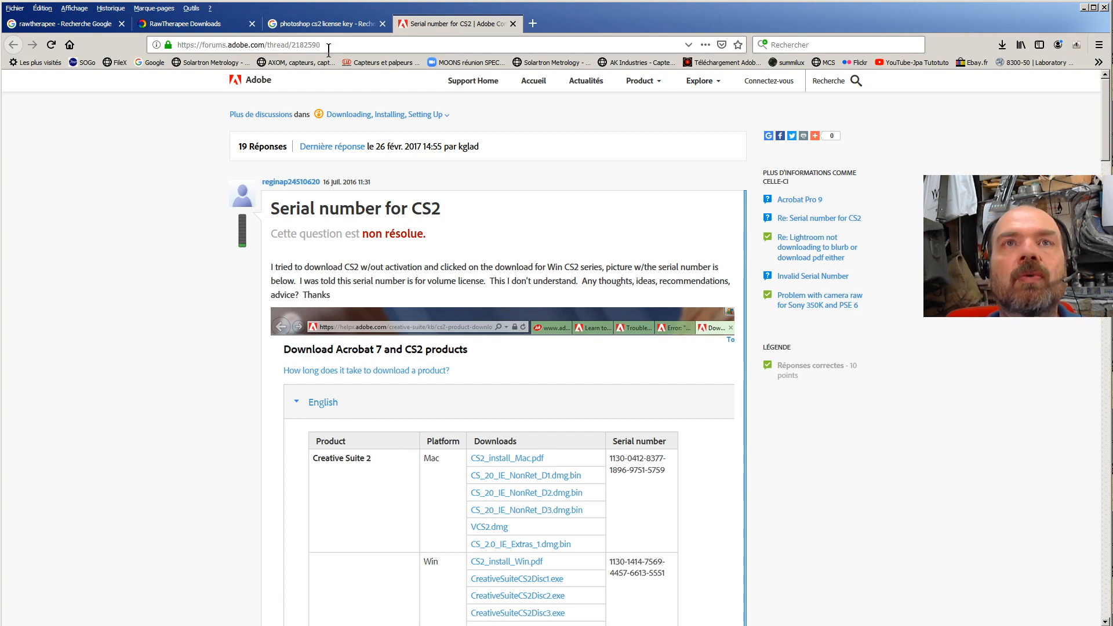
{"action": "left_click", "coordinate": [325, 25]}
{"action": "left_click", "coordinate": [411, 17]}
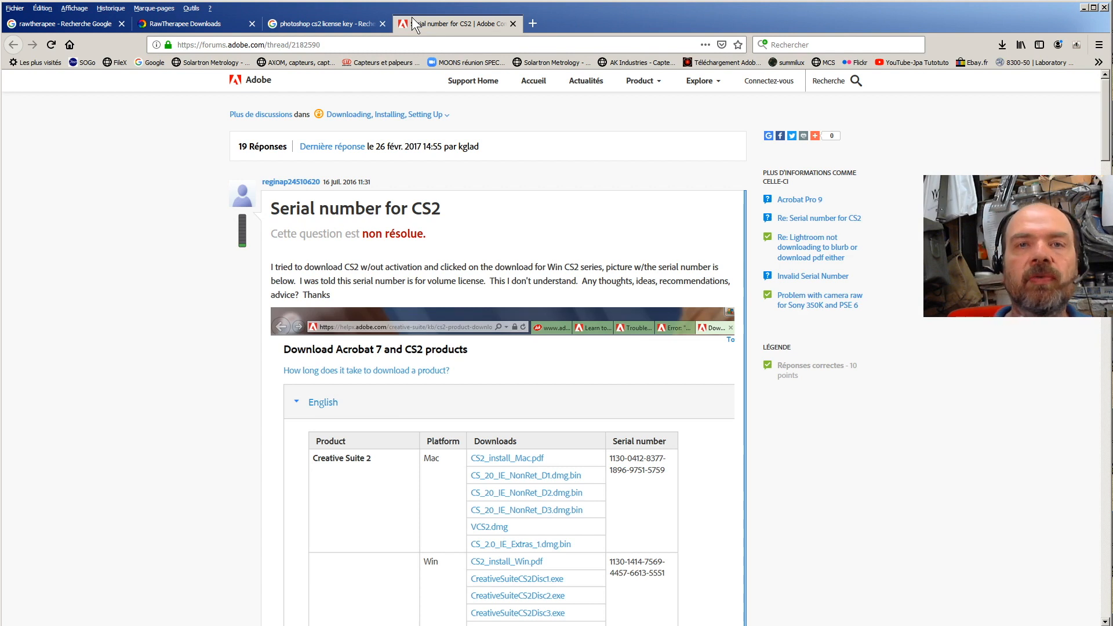